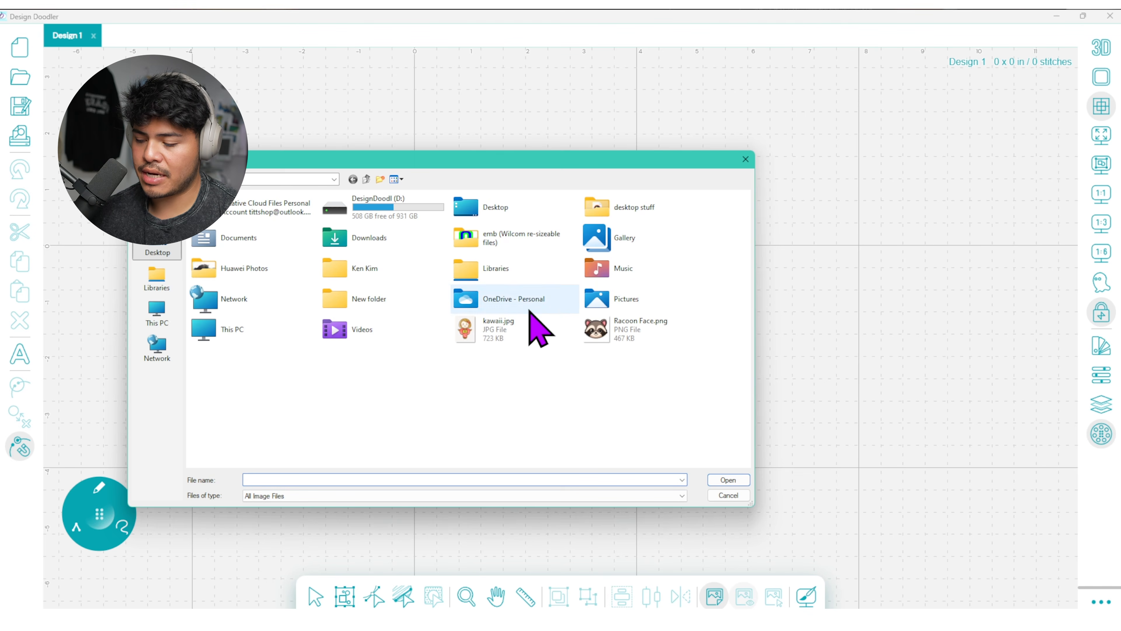
- Load kawaii.jpg as the background artwork and show the embroidery hoop, undoing the stray stitches placed on the canvas
double_click(554, 336)
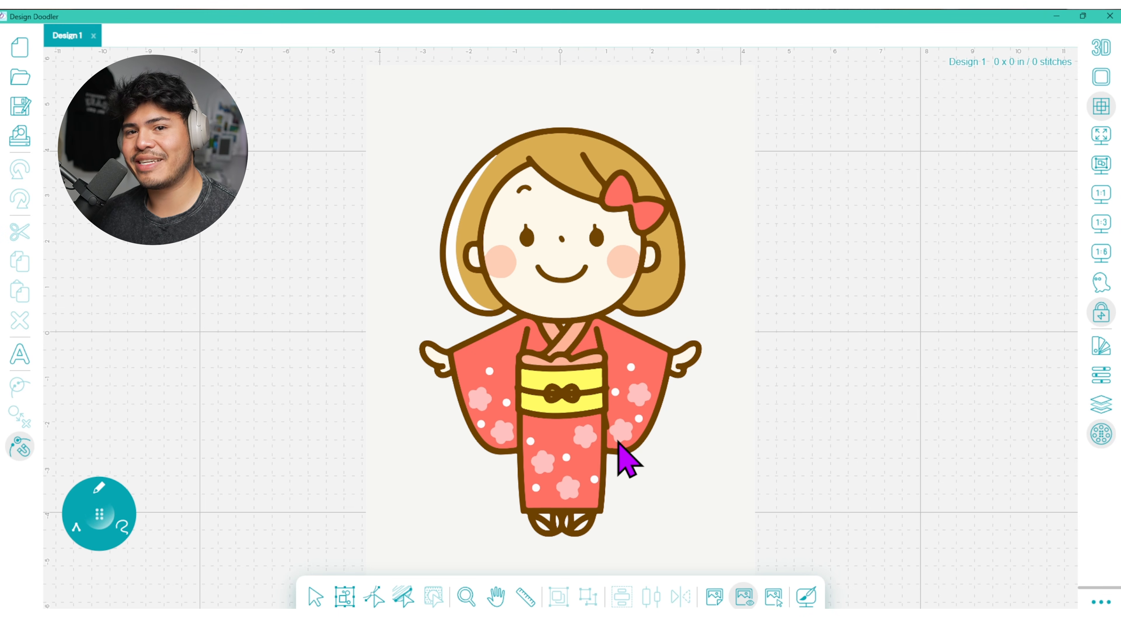
click(1101, 77)
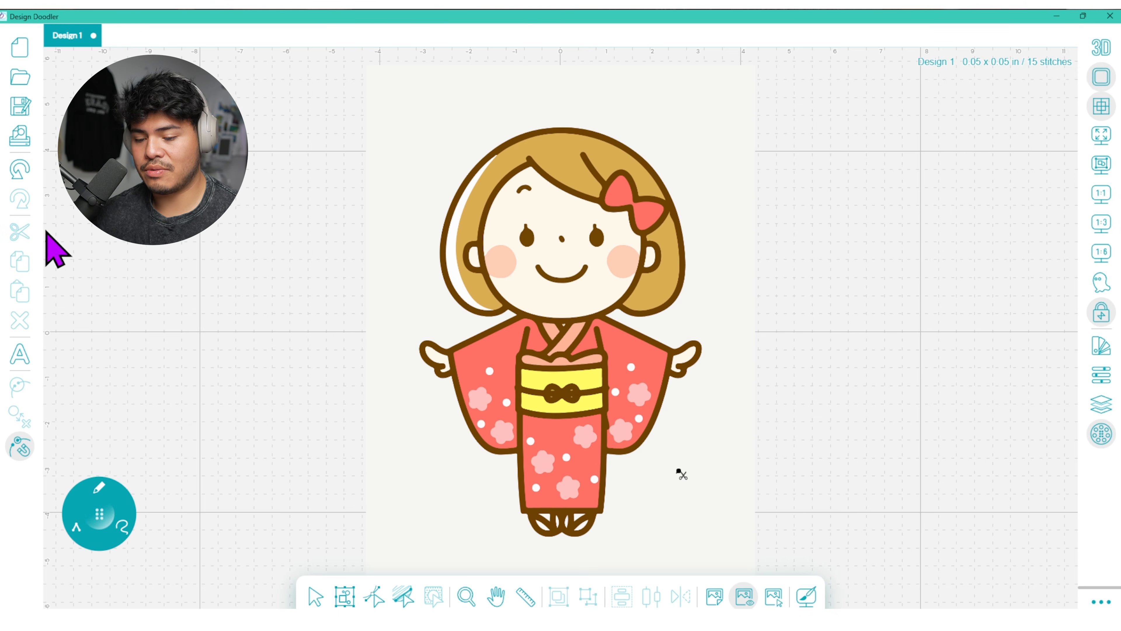
click(20, 169)
click(22, 171)
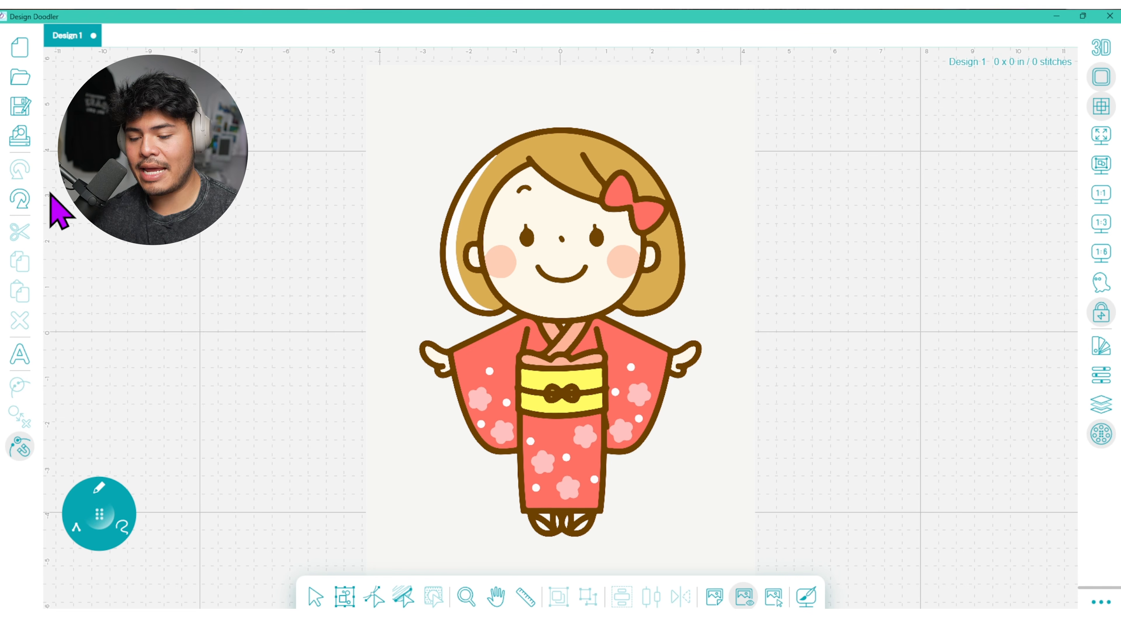
- Scale the background artwork down to about 3.42 by 4.68 in and position it centrally inside the hoop
click(776, 596)
click(679, 514)
drag(753, 63, 489, 441)
mouse_move(556, 357)
mouse_down()
mouse_move(586, 316)
mouse_move(549, 371)
mouse_up()
click(593, 271)
click(574, 297)
drag(594, 273, 627, 227)
drag(586, 306, 598, 299)
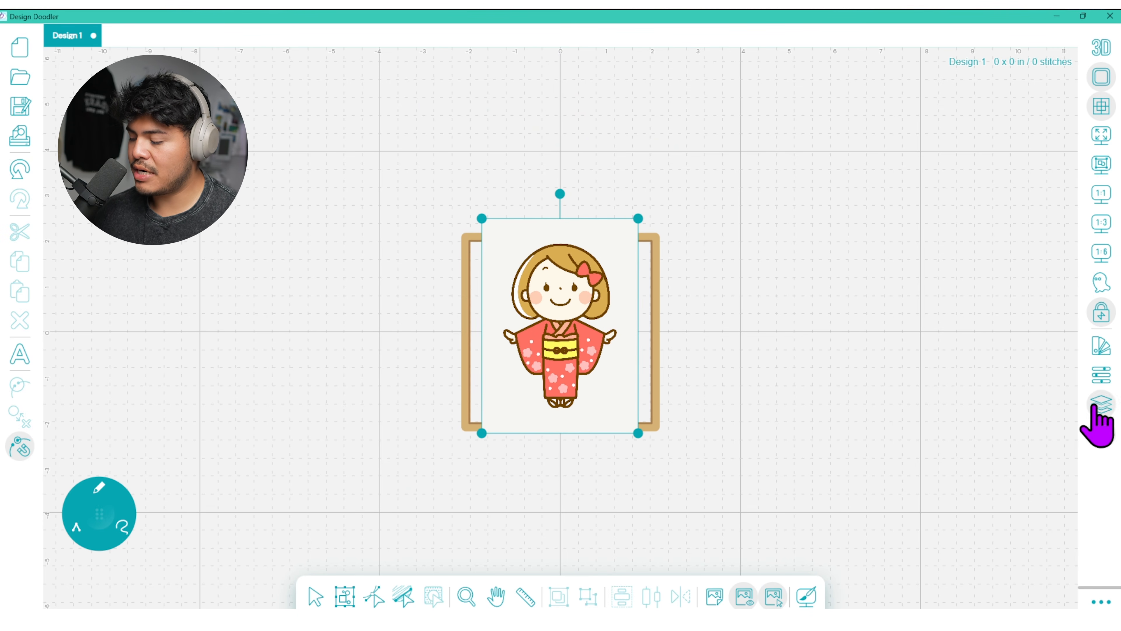
- Lower the artwork's opacity so it looks faded and shift it slightly down to sit centered in the hoop
click(1101, 375)
drag(1018, 317, 986, 318)
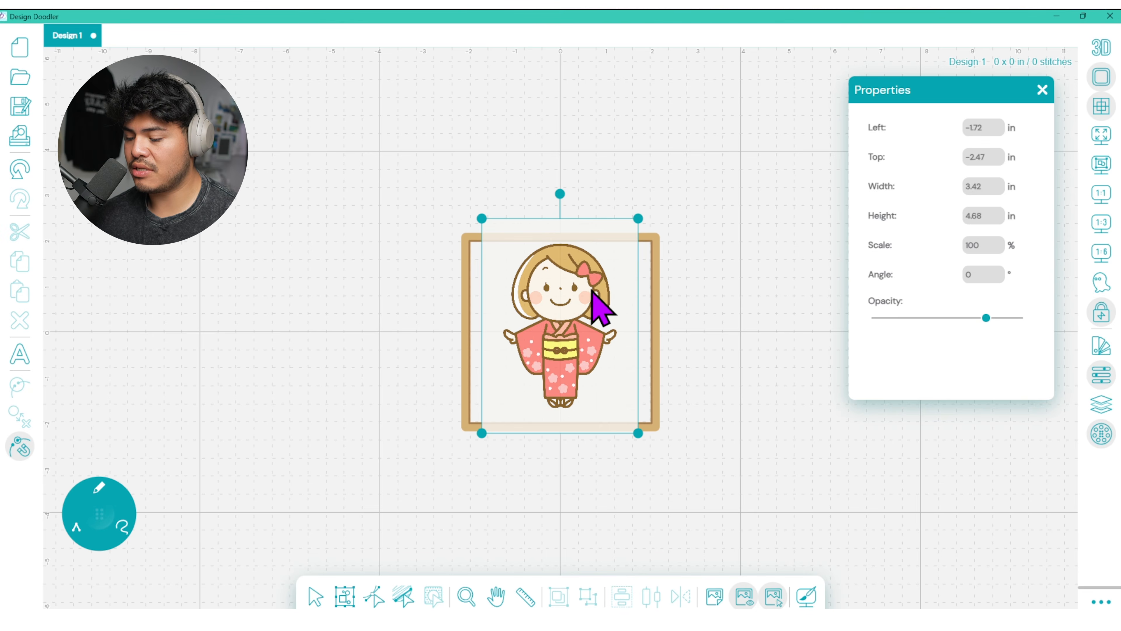
drag(593, 296, 594, 301)
drag(986, 317, 970, 318)
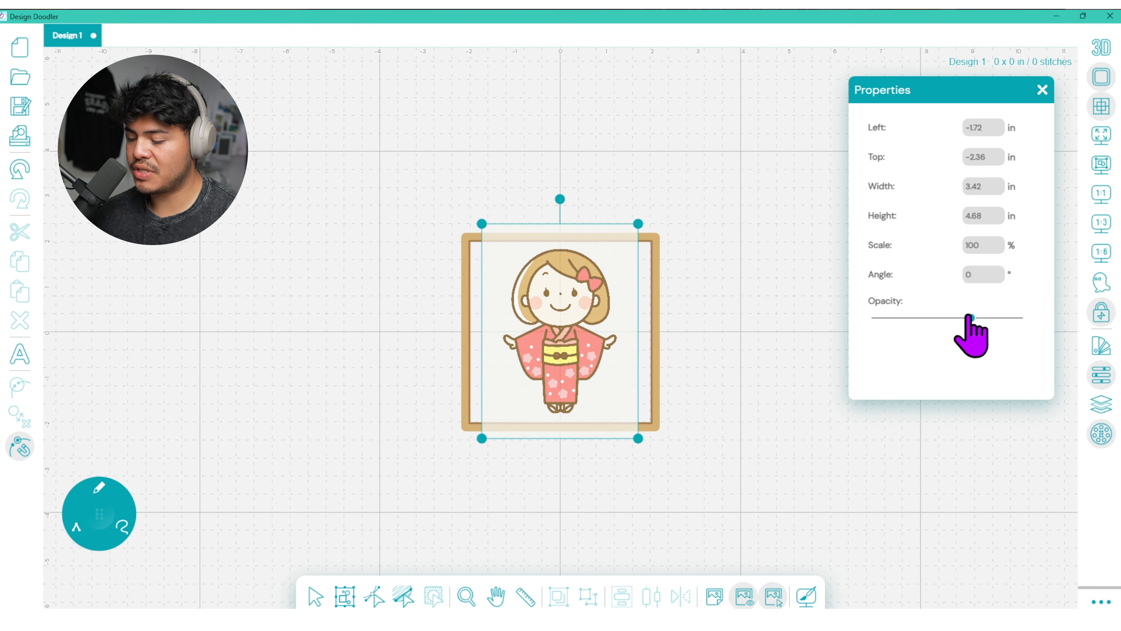
click(1041, 90)
click(824, 262)
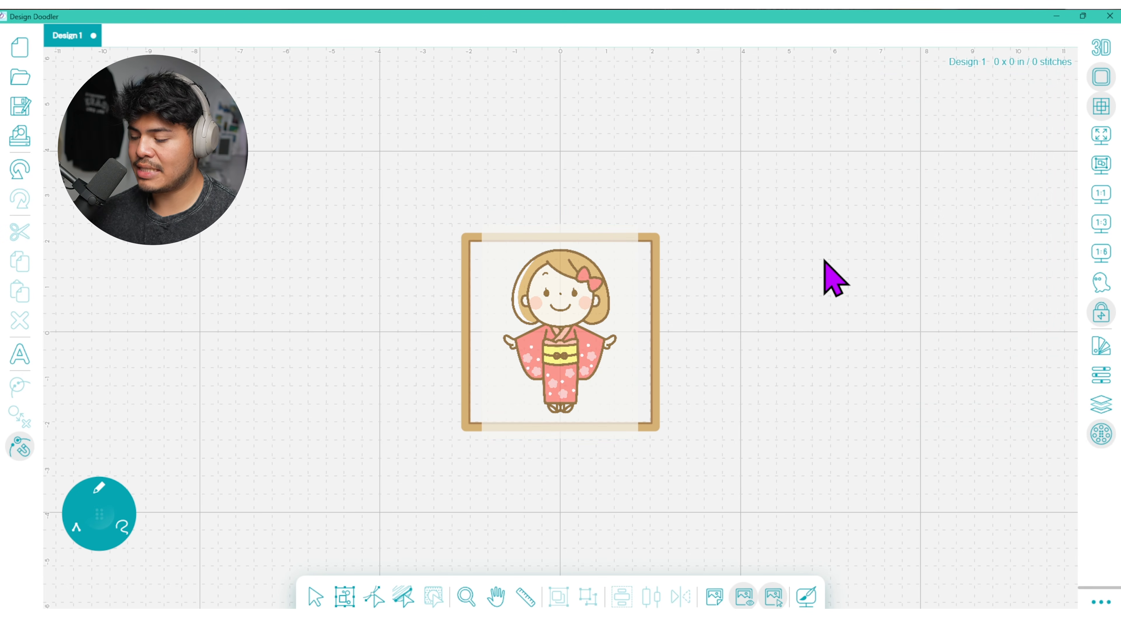
- Measure the thickness of the brown outline on the kimono sleeve at 1:6 zoom
click(1099, 194)
click(1101, 222)
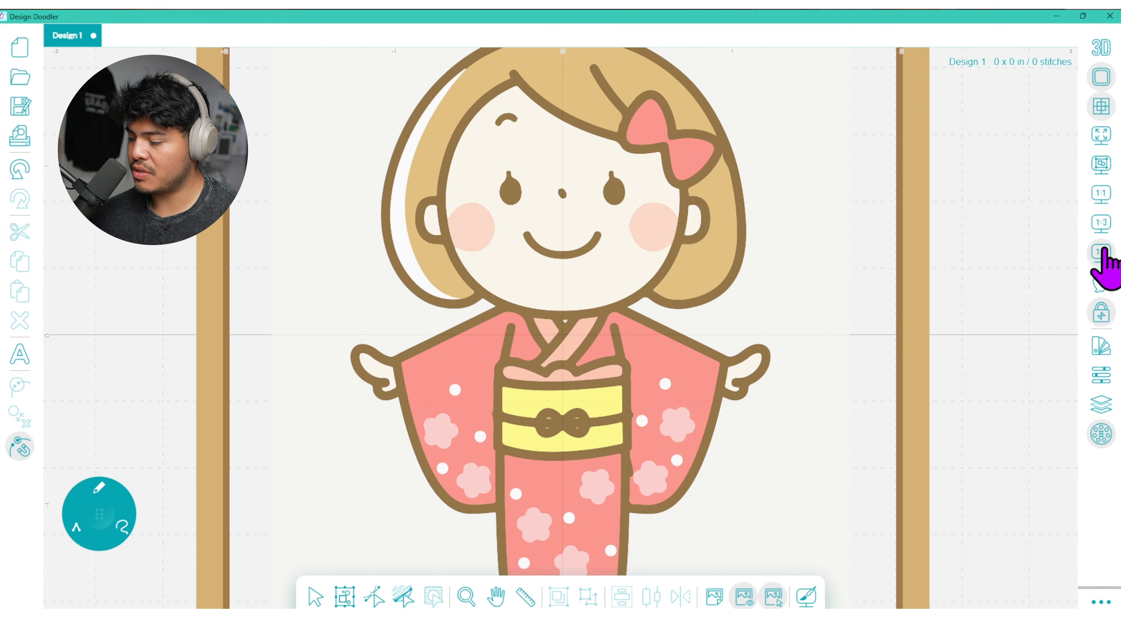
click(1101, 251)
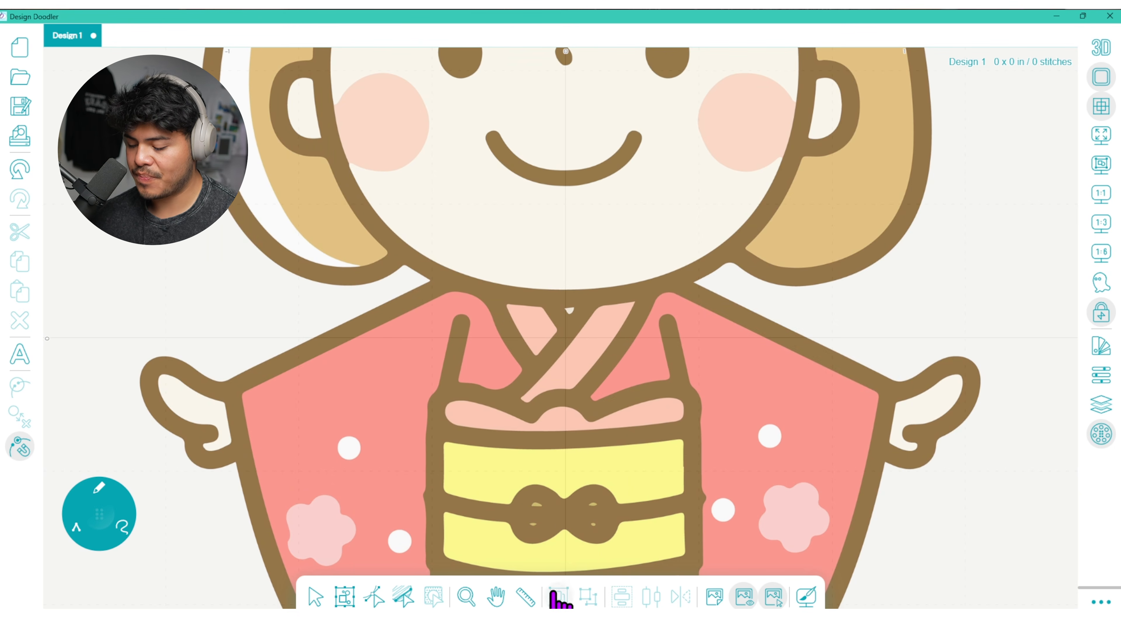
click(525, 596)
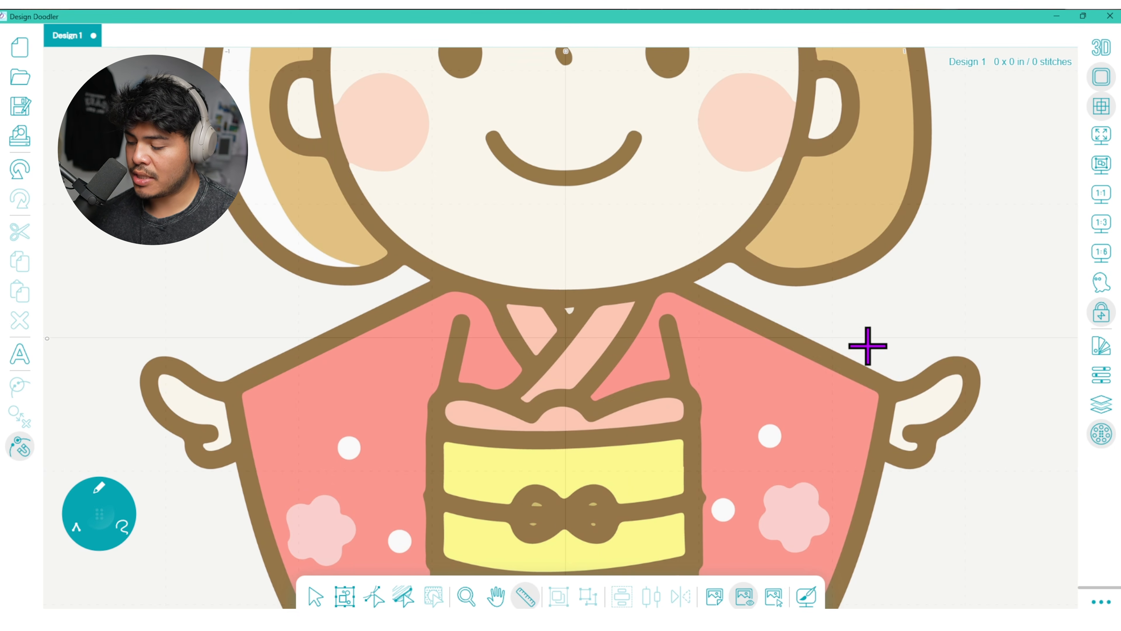
drag(735, 304, 728, 320)
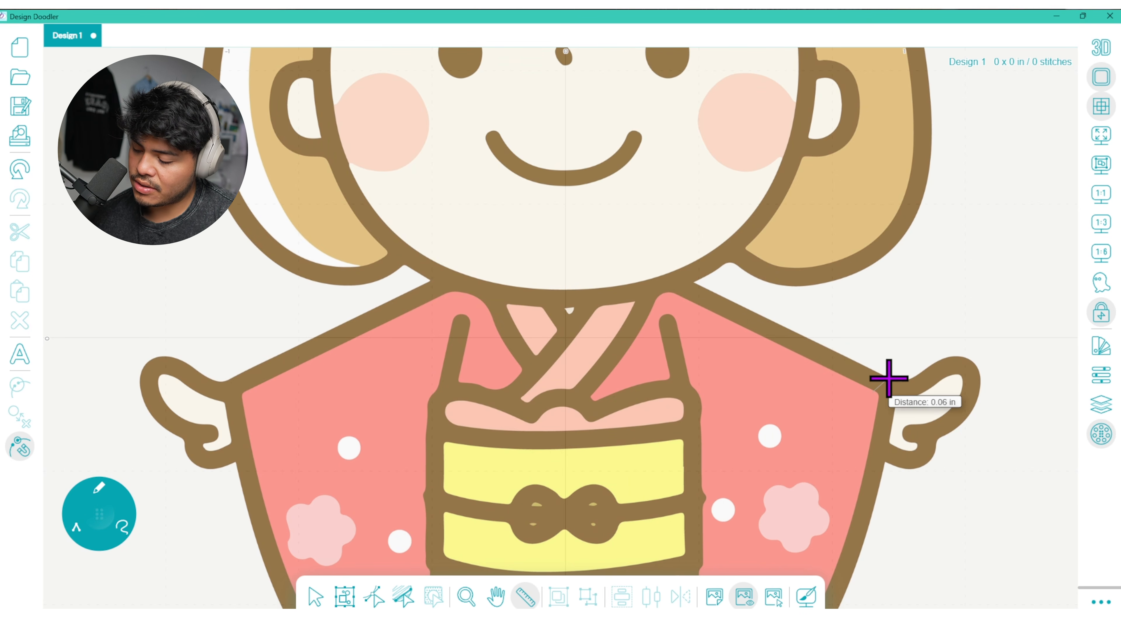
- Change the measurement units to millimetres and measure the sleeve outline's thickness again at the cuff and shoulder
click(1103, 603)
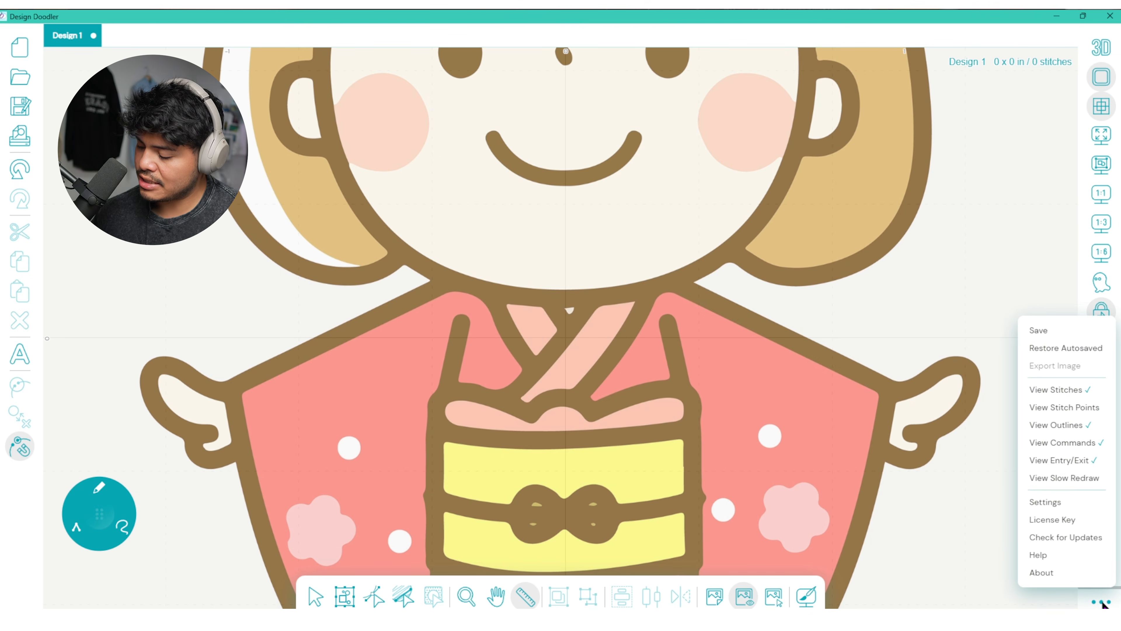
click(1048, 503)
click(640, 243)
click(627, 258)
click(687, 468)
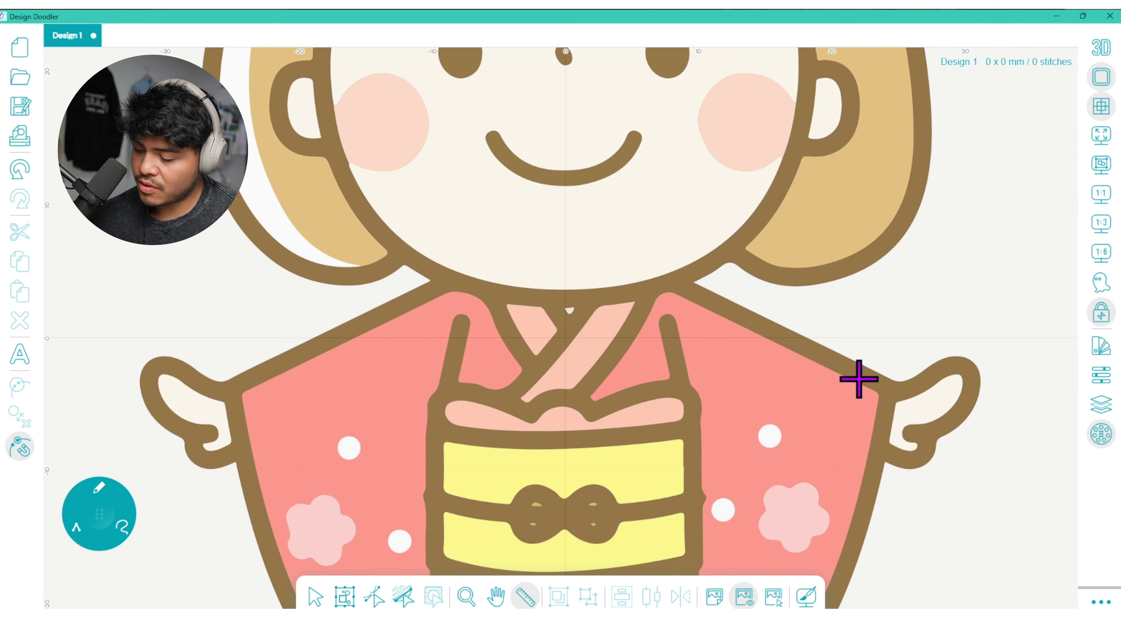
drag(874, 390, 895, 379)
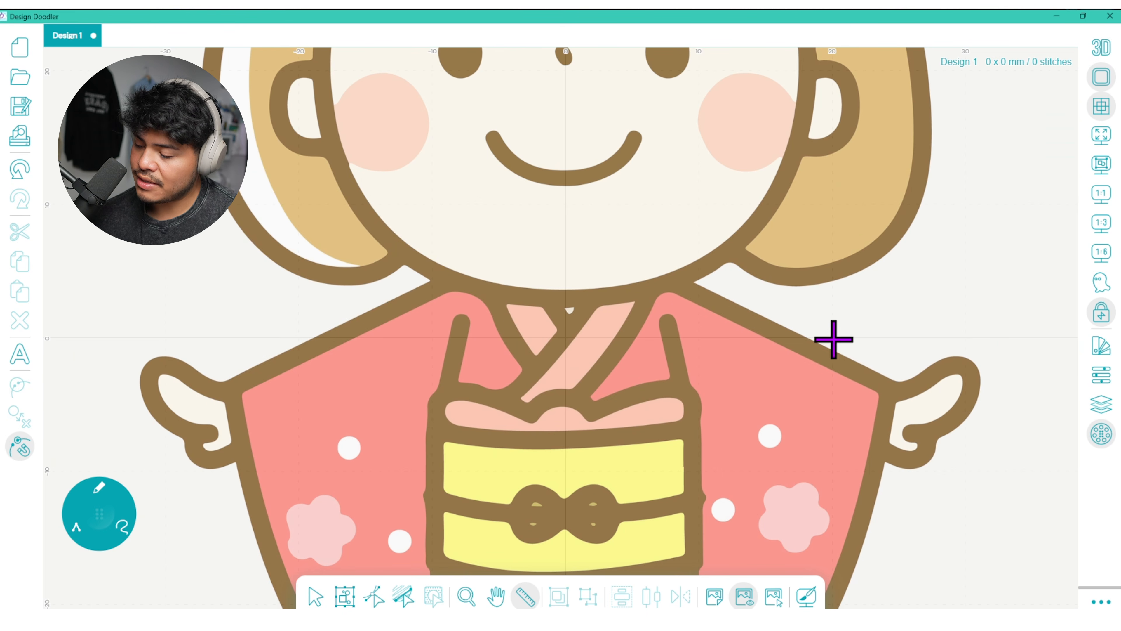
drag(692, 302, 707, 287)
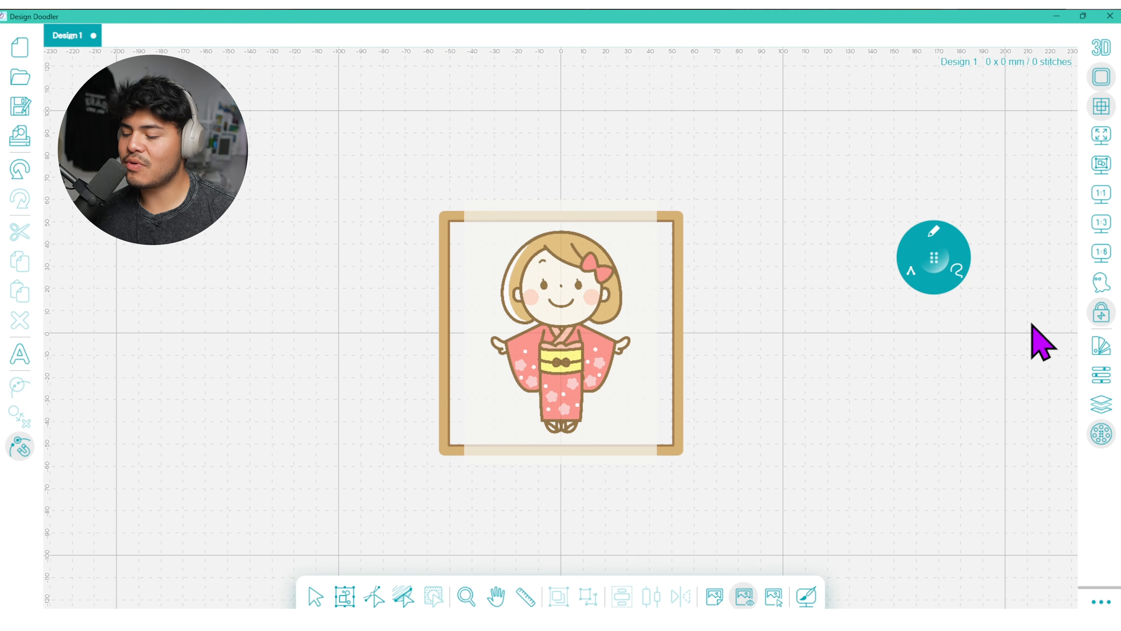
- Choose the wide stitch brush, place the drawing wheel beside the hoop and set a different brush width
click(932, 232)
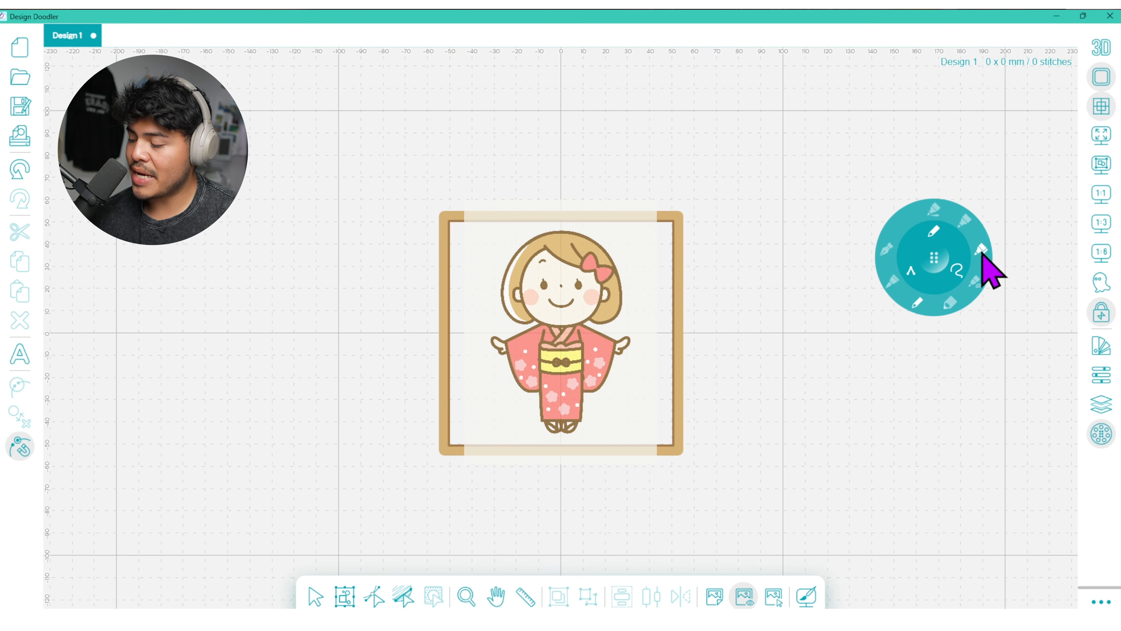
click(965, 222)
drag(935, 252, 374, 343)
click(372, 374)
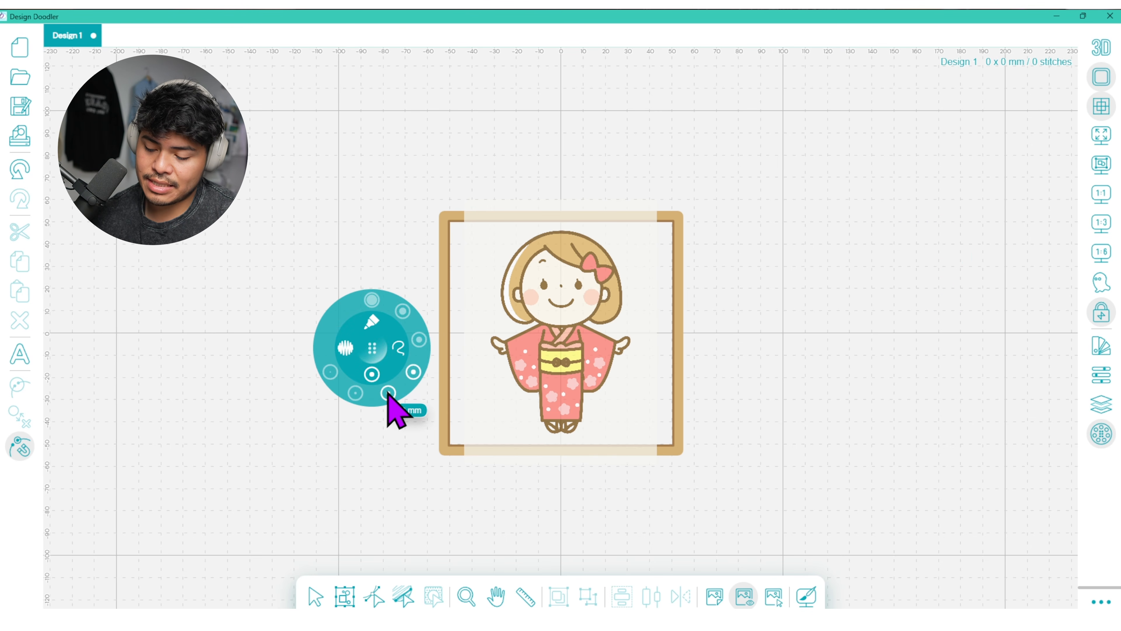
click(388, 392)
- Switch the drawing tool to the pencil and choose a stitch length for it
click(372, 322)
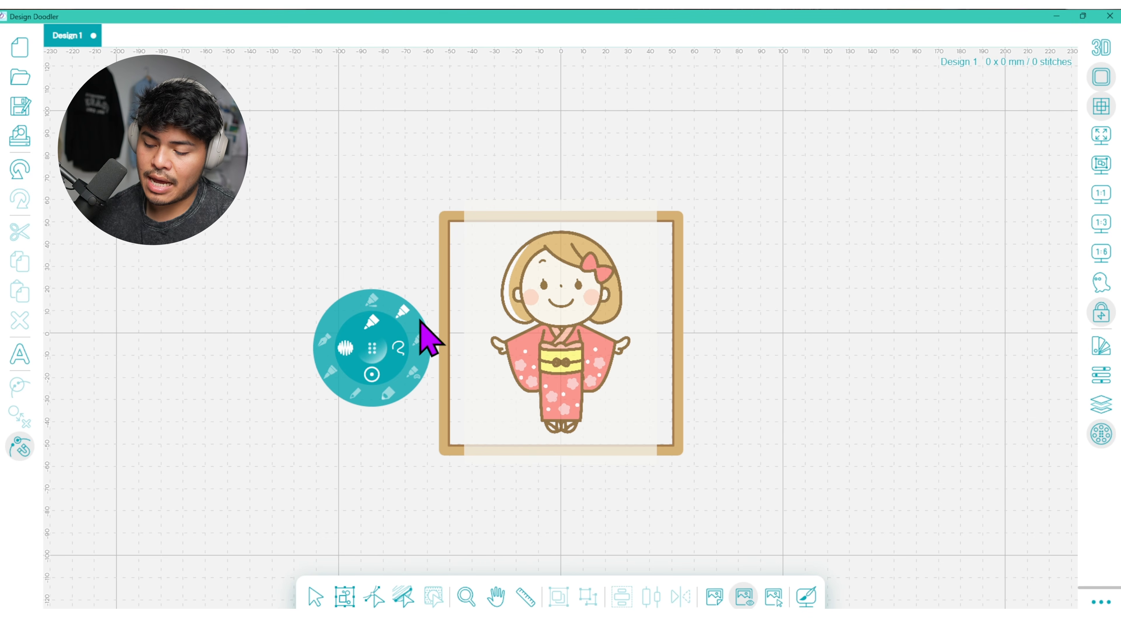
click(354, 391)
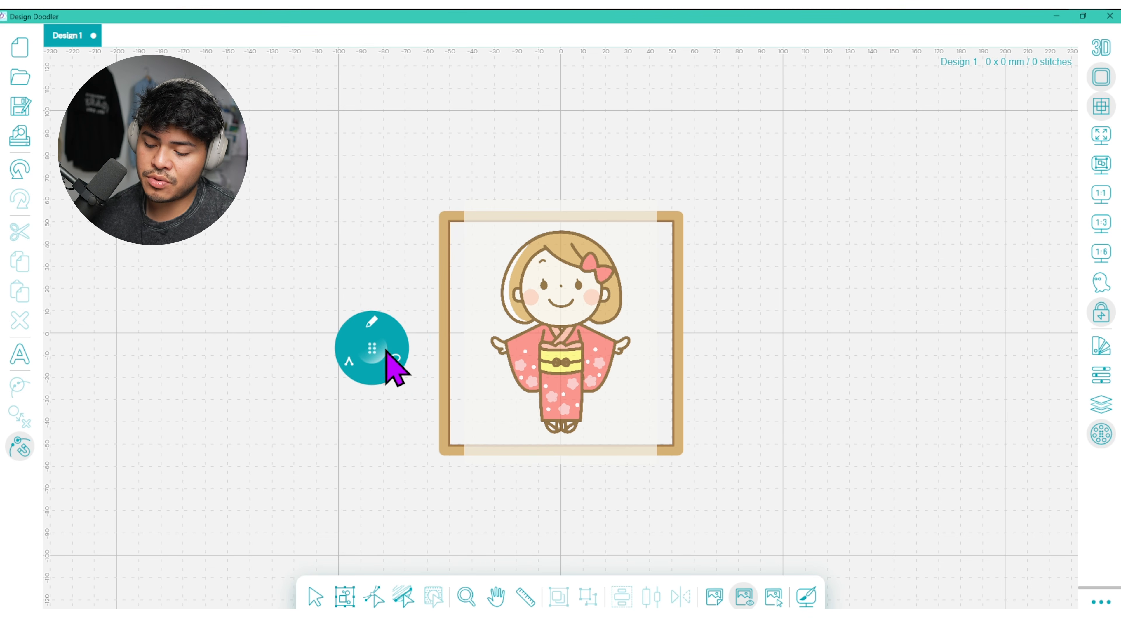
click(347, 365)
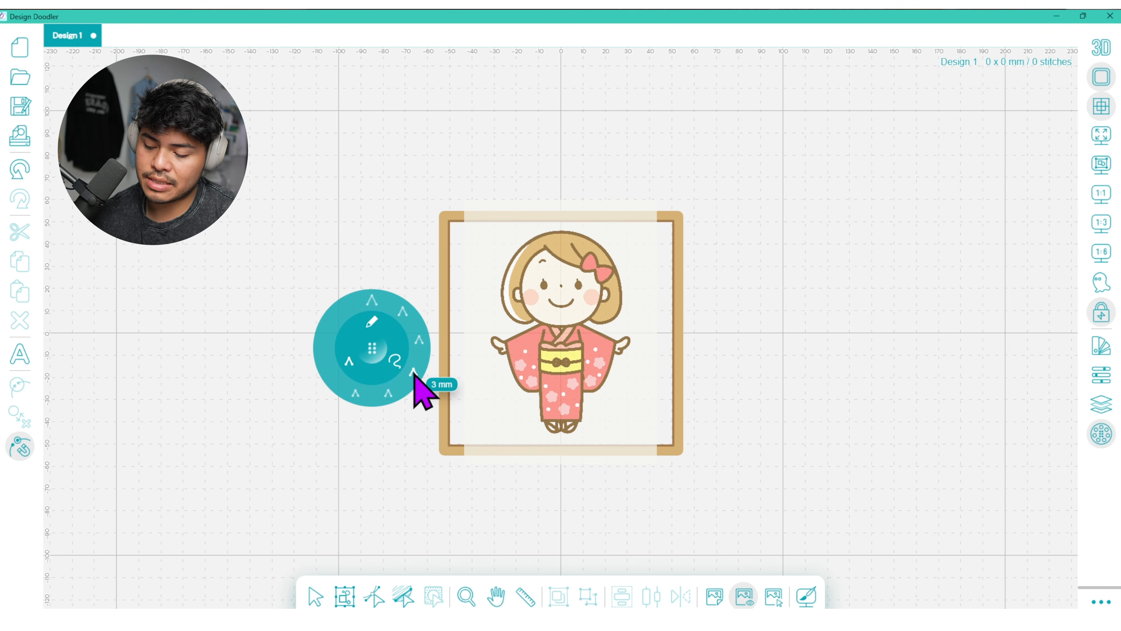
click(388, 392)
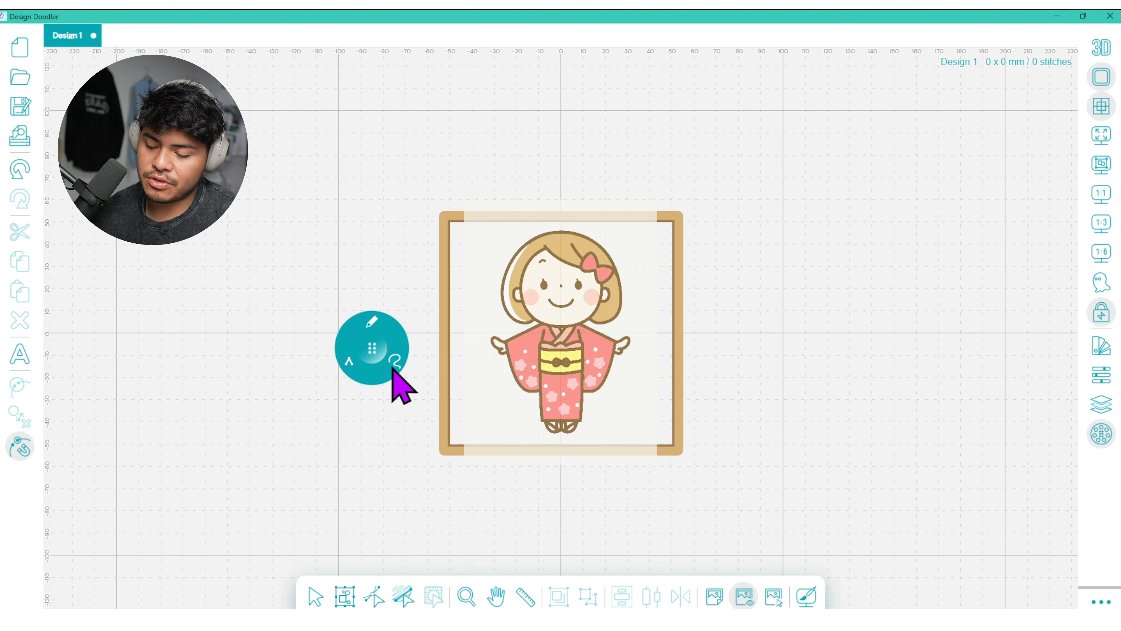
- Try the wide stitch brush again with the drawing wheel moved across the hoop, and return to the pencil
click(372, 322)
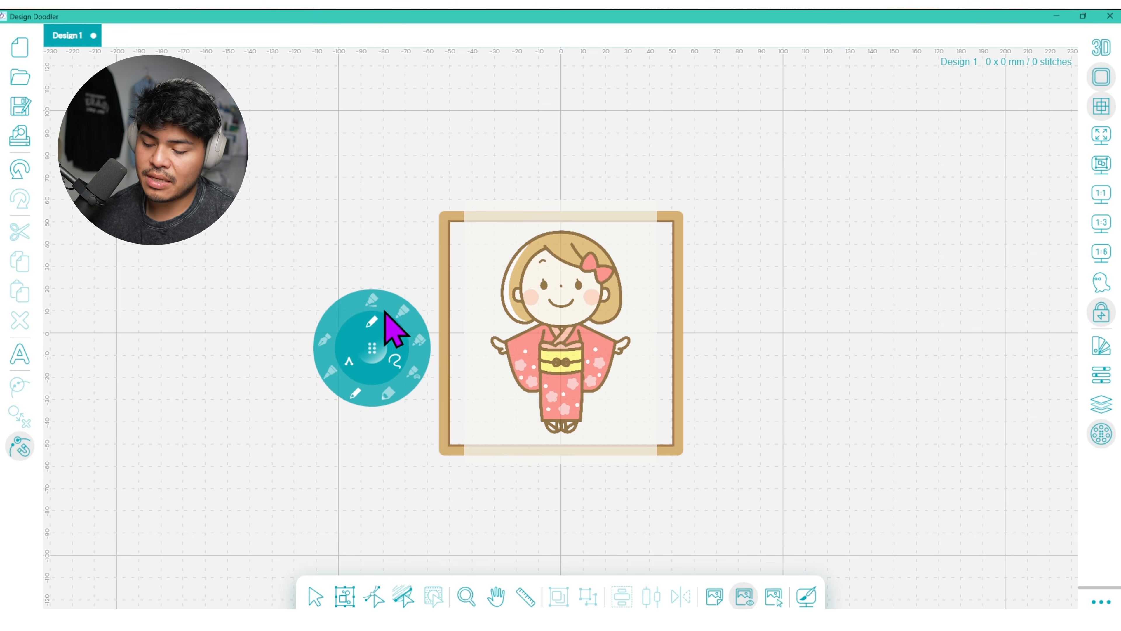
click(403, 312)
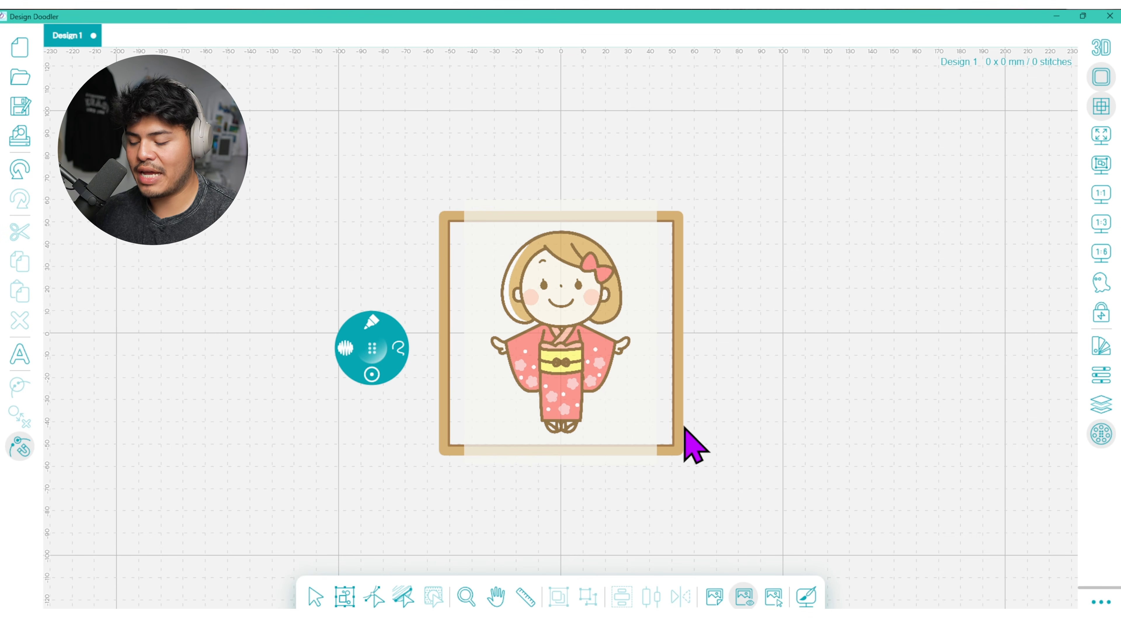
mouse_move(373, 348)
mouse_down()
mouse_move(410, 327)
mouse_move(797, 286)
mouse_up()
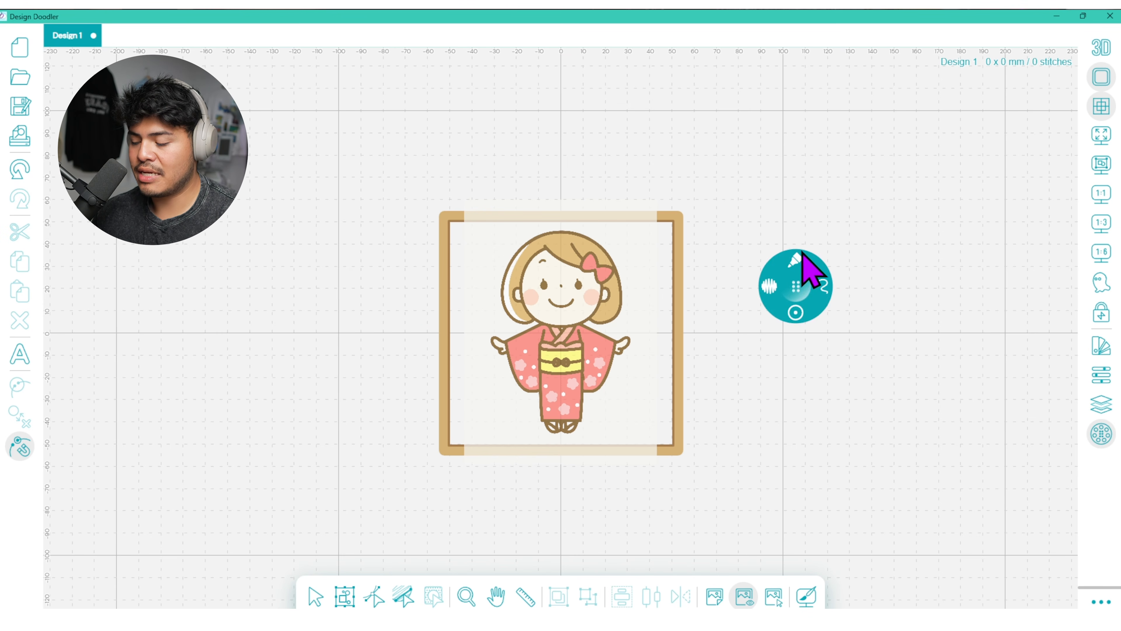
click(793, 260)
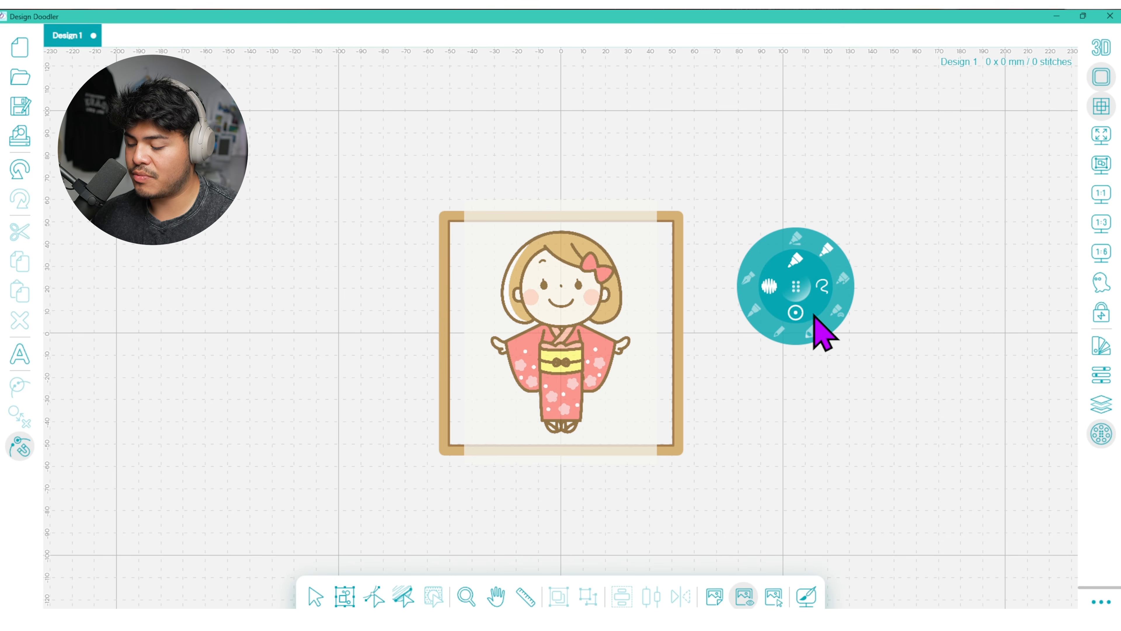
click(772, 300)
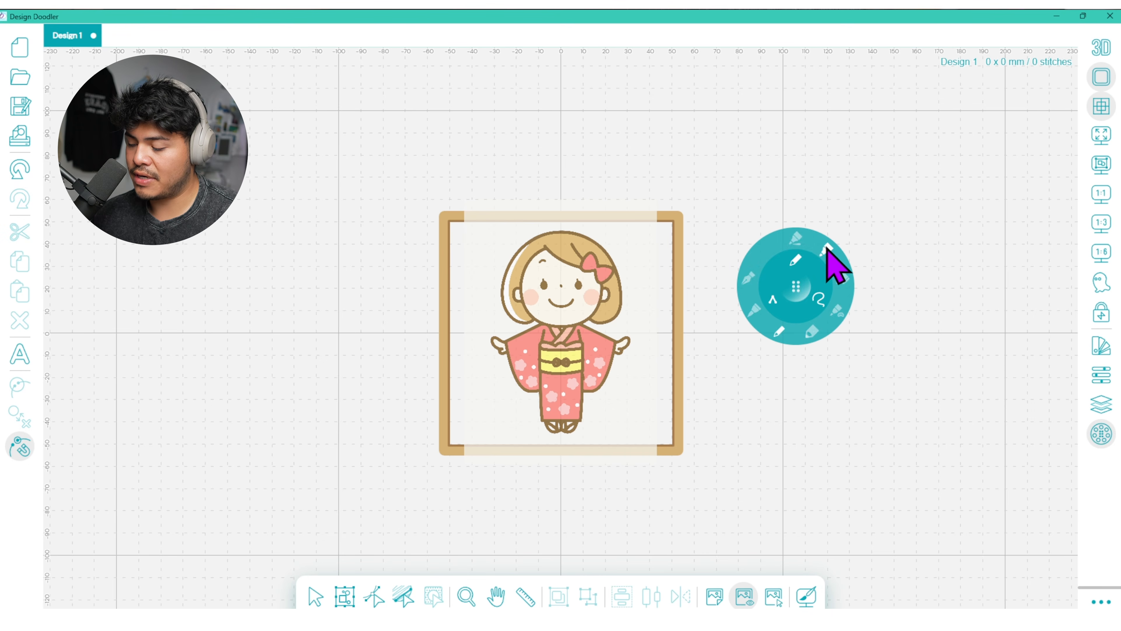
click(821, 286)
click(797, 312)
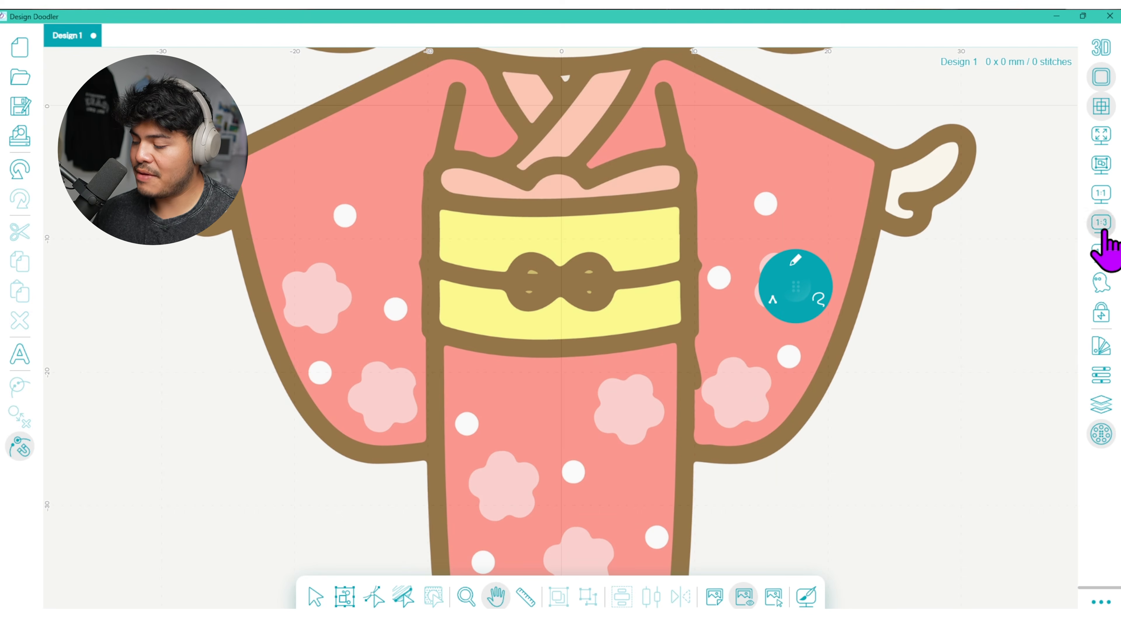
- Examine the artwork at 1:3 zoom from the face down to the feet to plan the stitching order
click(1100, 228)
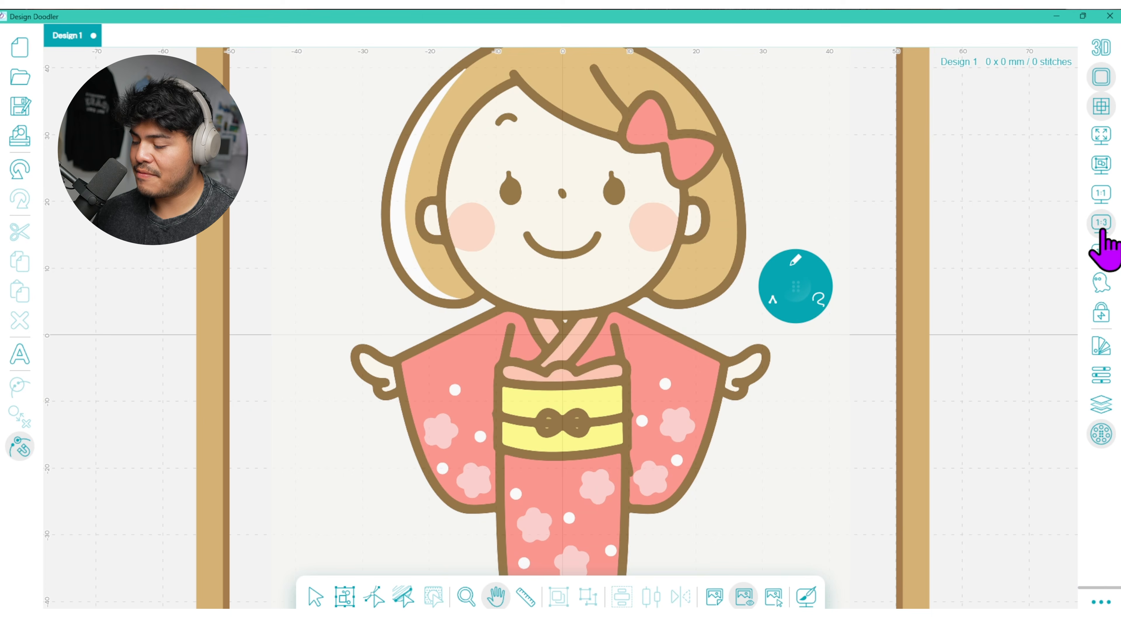
drag(726, 446, 767, 342)
drag(743, 391, 708, 417)
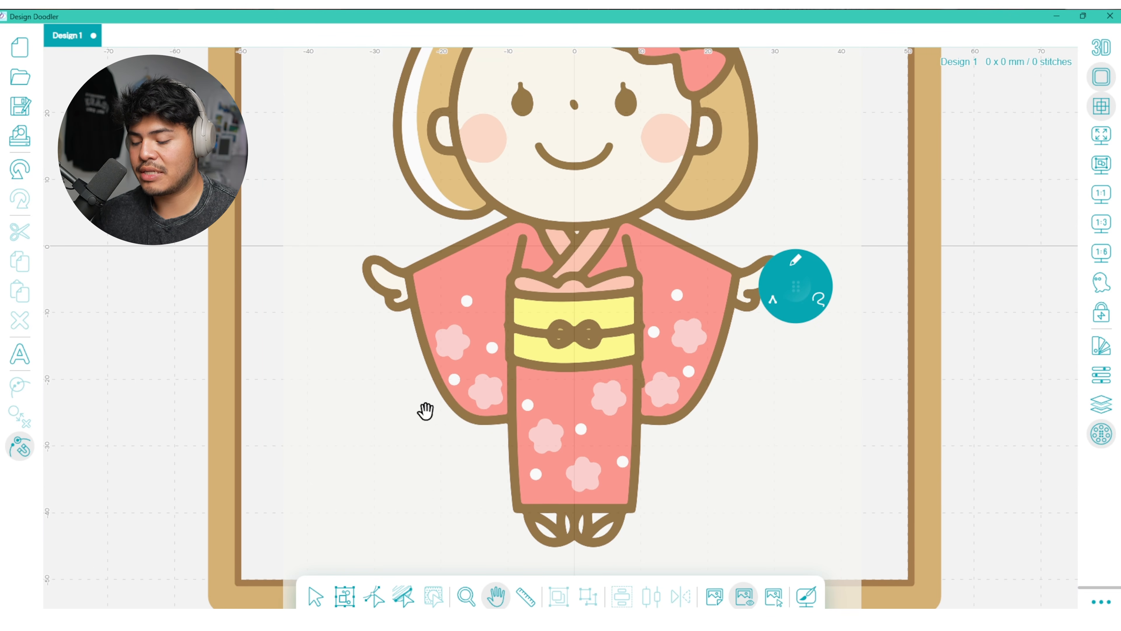
drag(638, 185, 637, 422)
drag(658, 513, 641, 214)
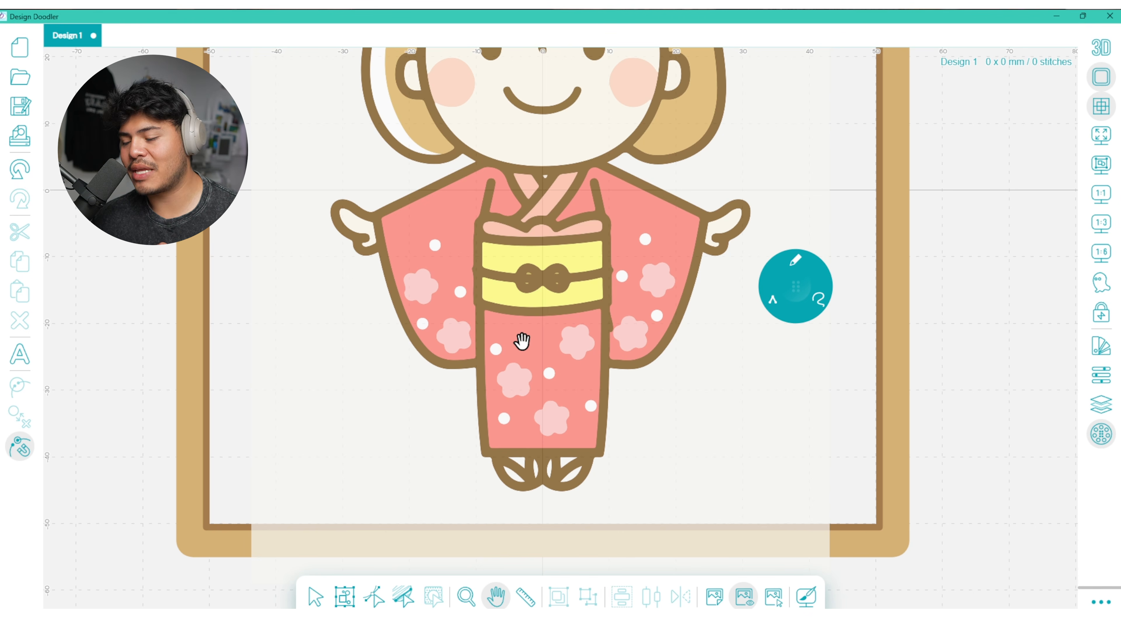
drag(529, 331, 608, 213)
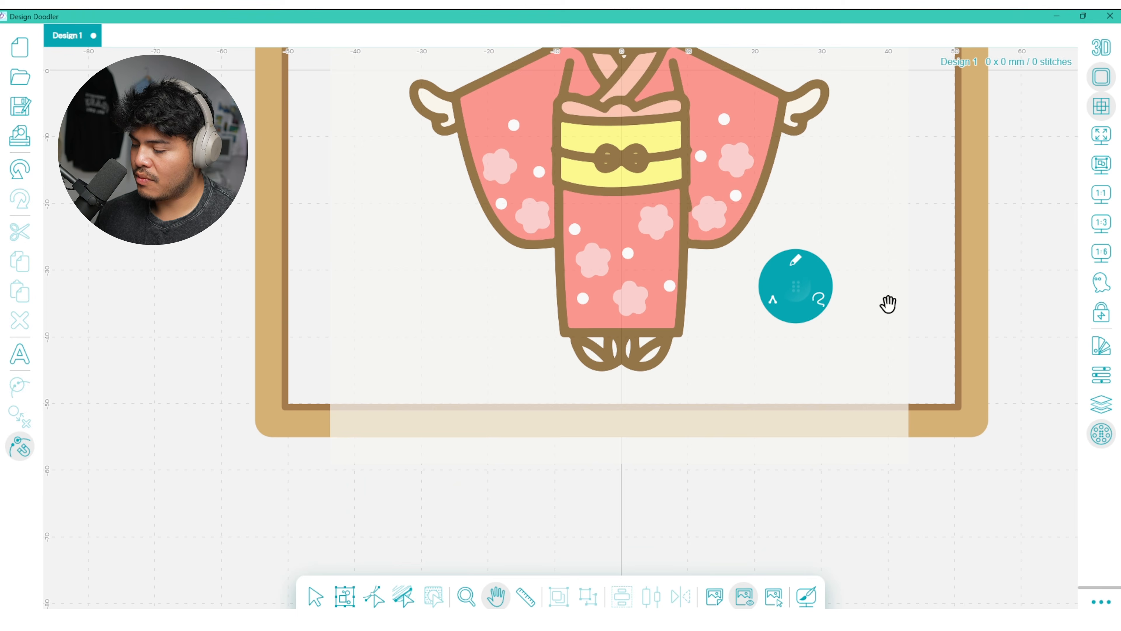
drag(713, 331, 683, 542)
drag(662, 111, 646, 145)
drag(626, 419, 626, 144)
- Draw a back-and-forth pencil stitch line about 4.1 by 2.7 mm along the sandal strap of the right-hand foot
click(1100, 251)
drag(652, 468, 677, 204)
drag(623, 430, 648, 210)
drag(653, 408, 659, 334)
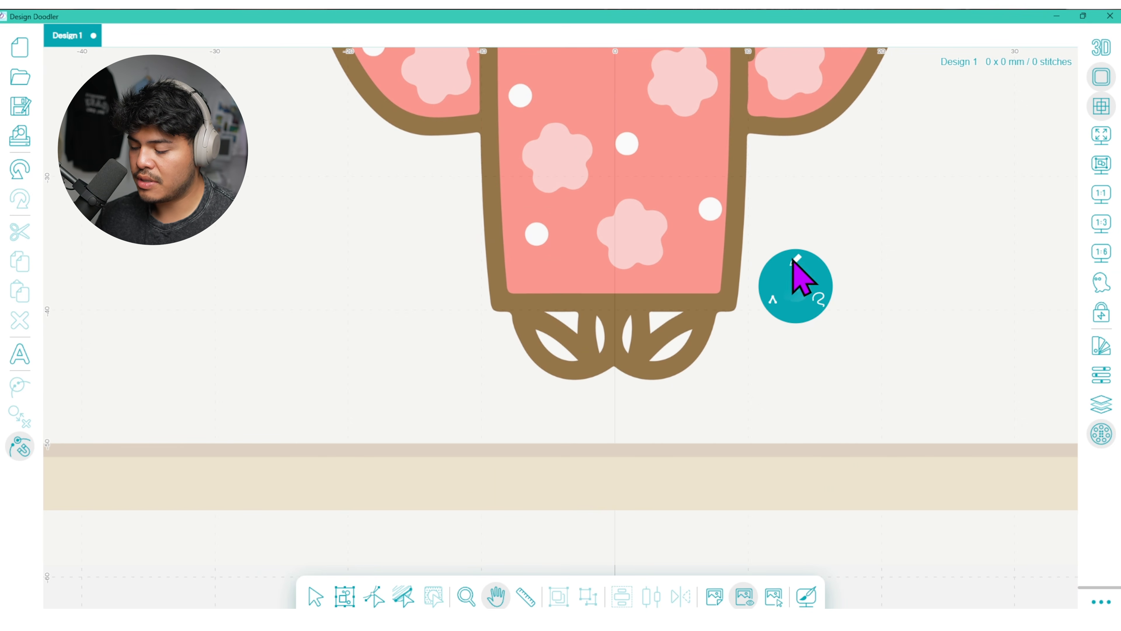
drag(794, 282, 823, 261)
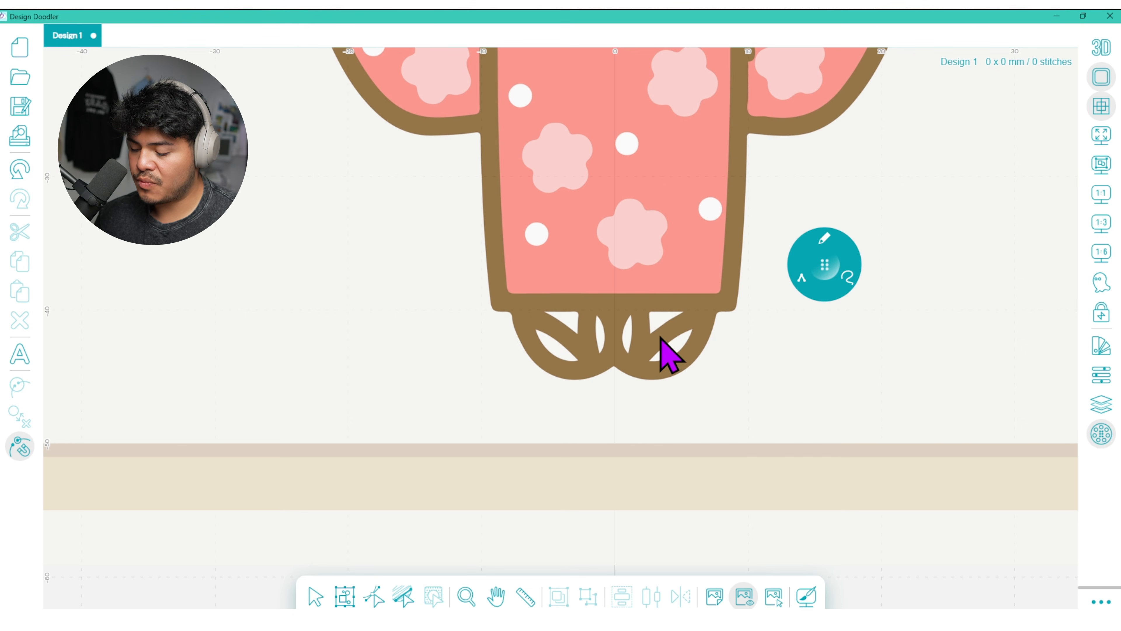
mouse_move(687, 316)
mouse_down()
mouse_move(650, 345)
mouse_move(696, 313)
mouse_up()
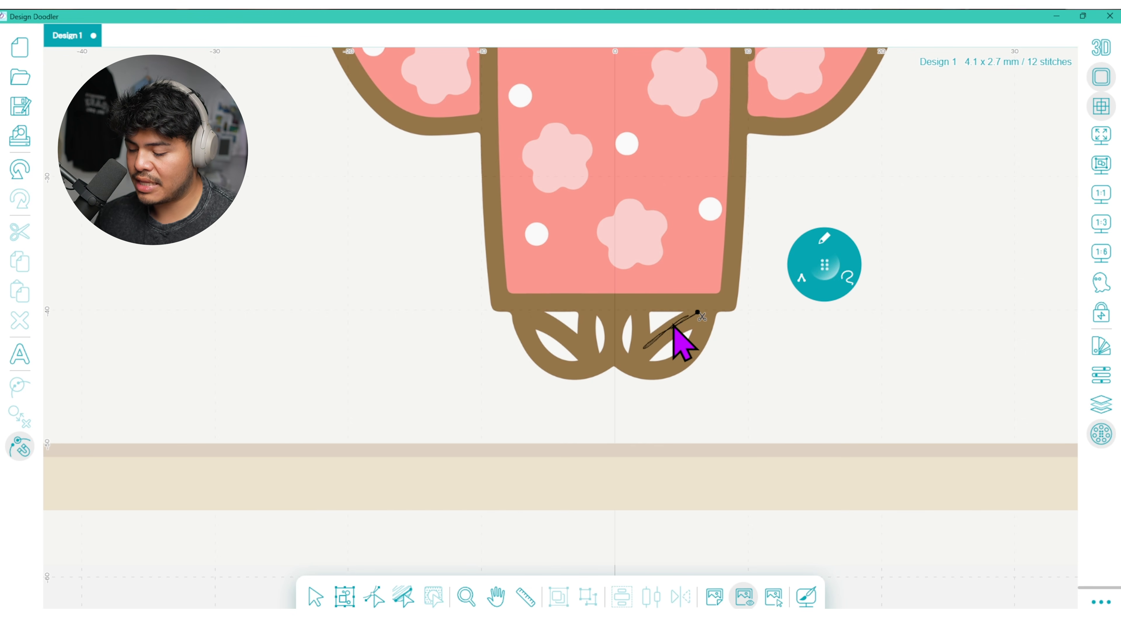
- Cover the right-hand foot's straps with the wide stitch brush, and add a pencil travel line along the hem to the left-hand foot
click(828, 236)
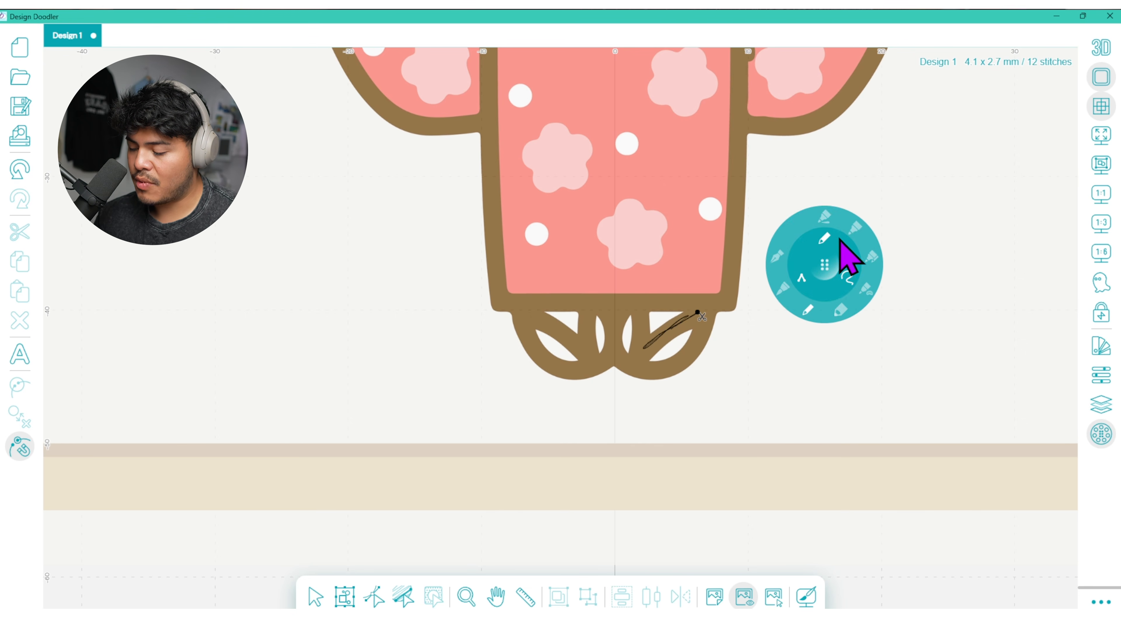
click(854, 229)
mouse_move(698, 312)
mouse_down()
mouse_move(640, 365)
mouse_move(646, 333)
mouse_move(628, 315)
mouse_up()
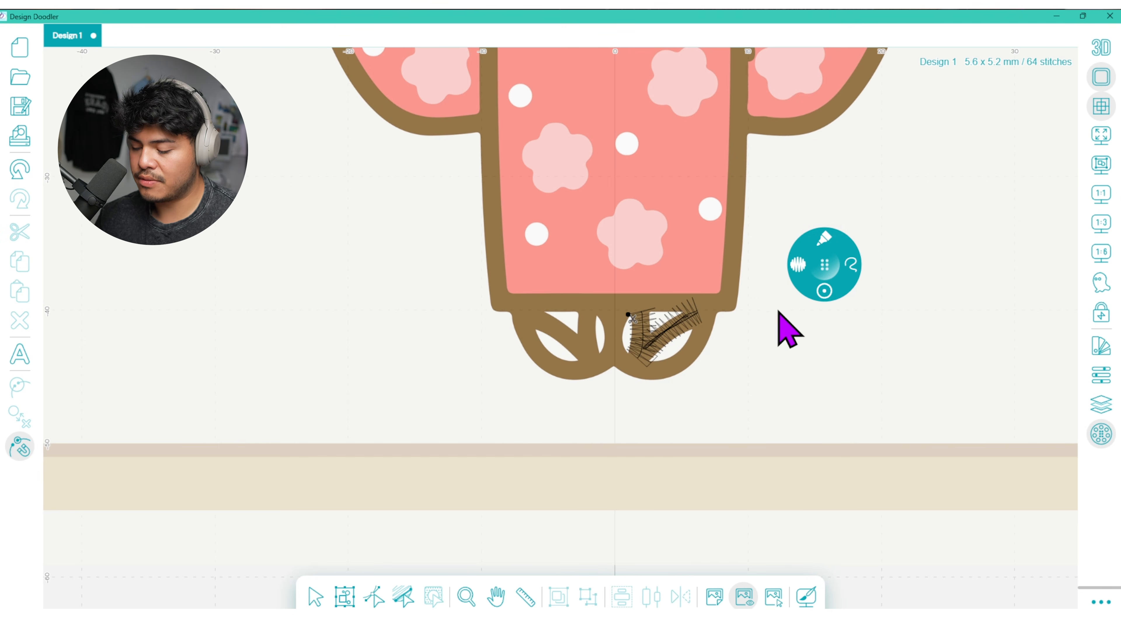
click(824, 242)
click(808, 310)
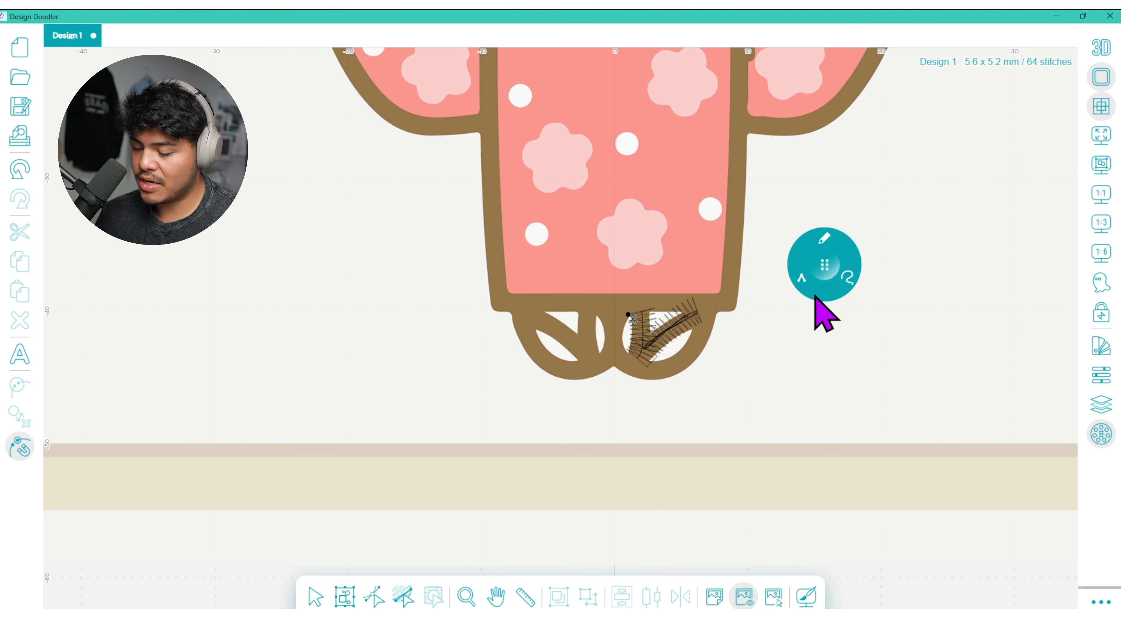
drag(624, 307, 586, 307)
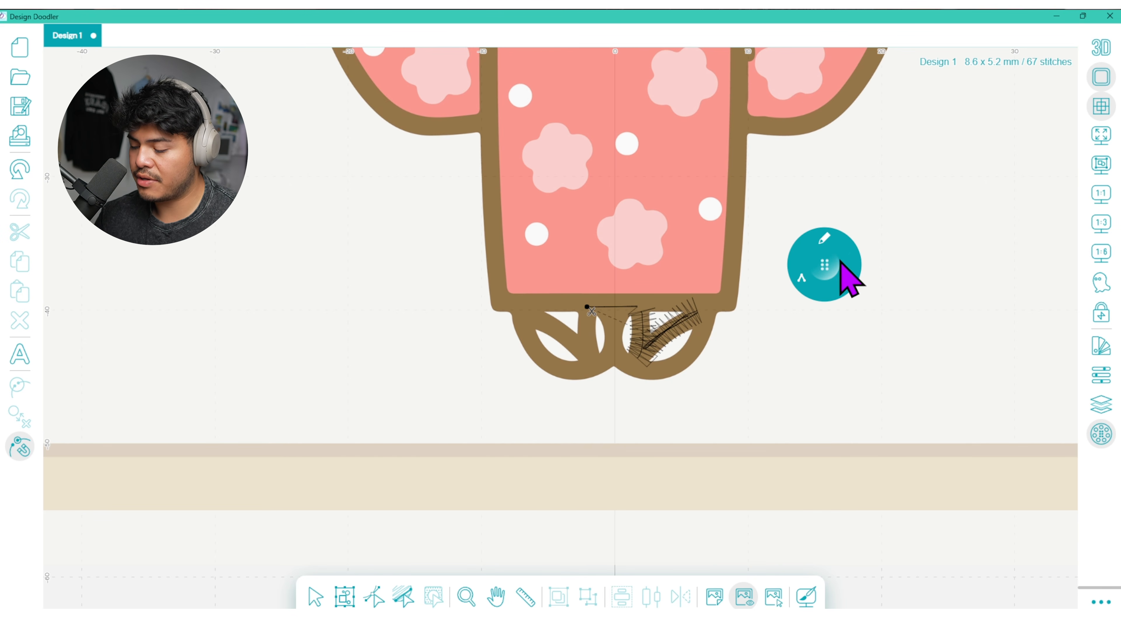
- Trace the left-hand foot's straps with the wide stitch brush, undoing the first diagonal stroke and redrawing it out to the foot's edge
click(824, 236)
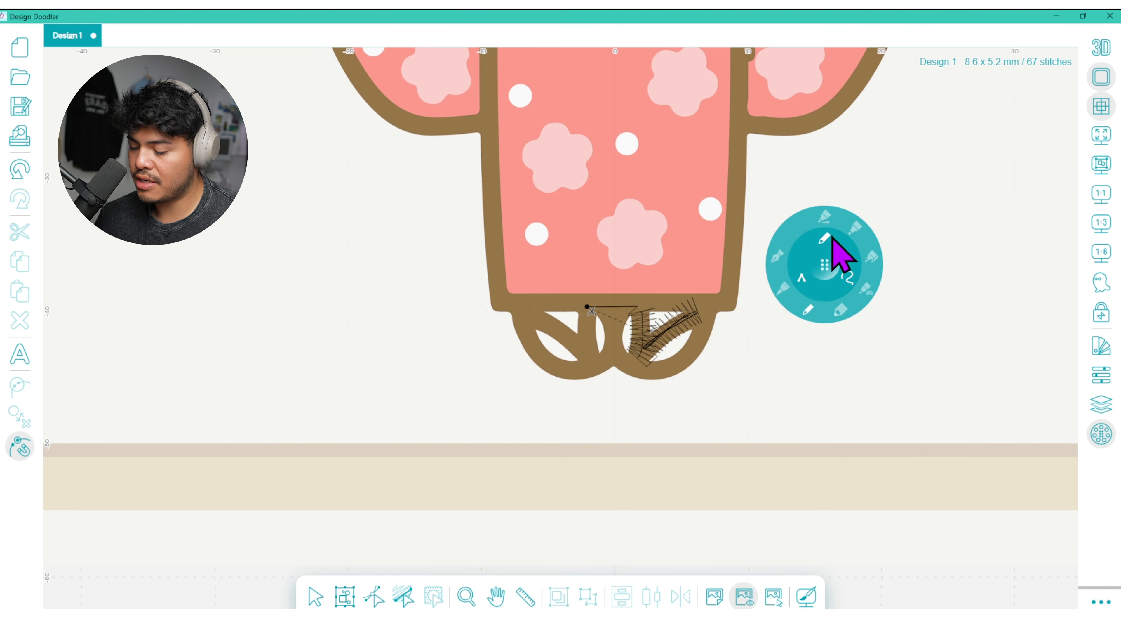
click(856, 231)
mouse_move(587, 306)
mouse_down()
mouse_move(588, 358)
mouse_move(526, 325)
mouse_up()
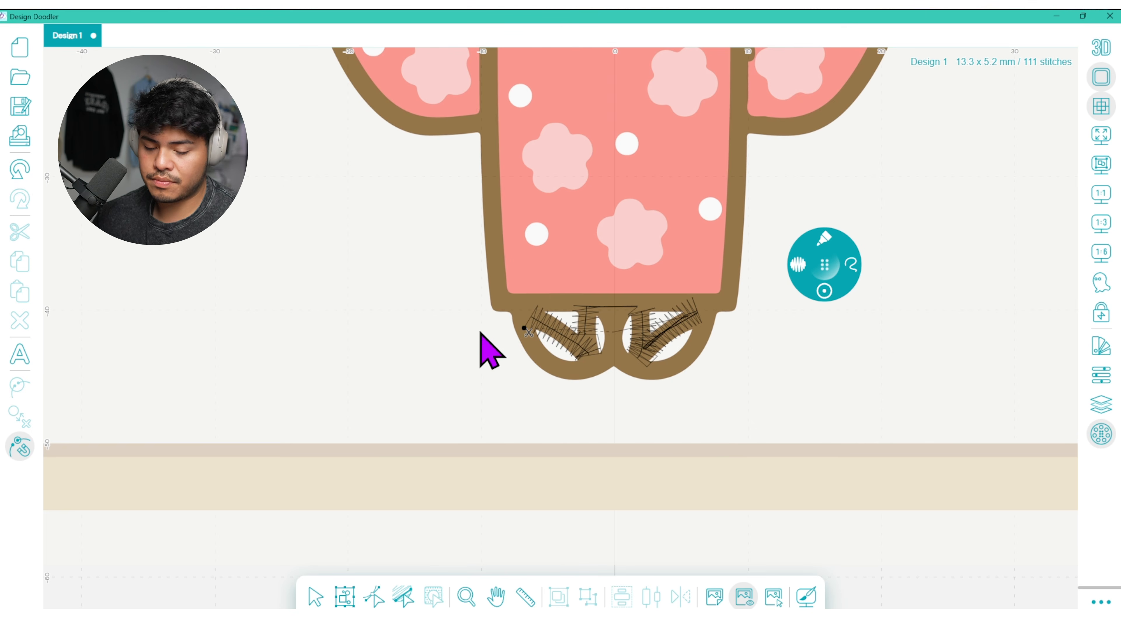
click(20, 170)
drag(590, 360, 519, 323)
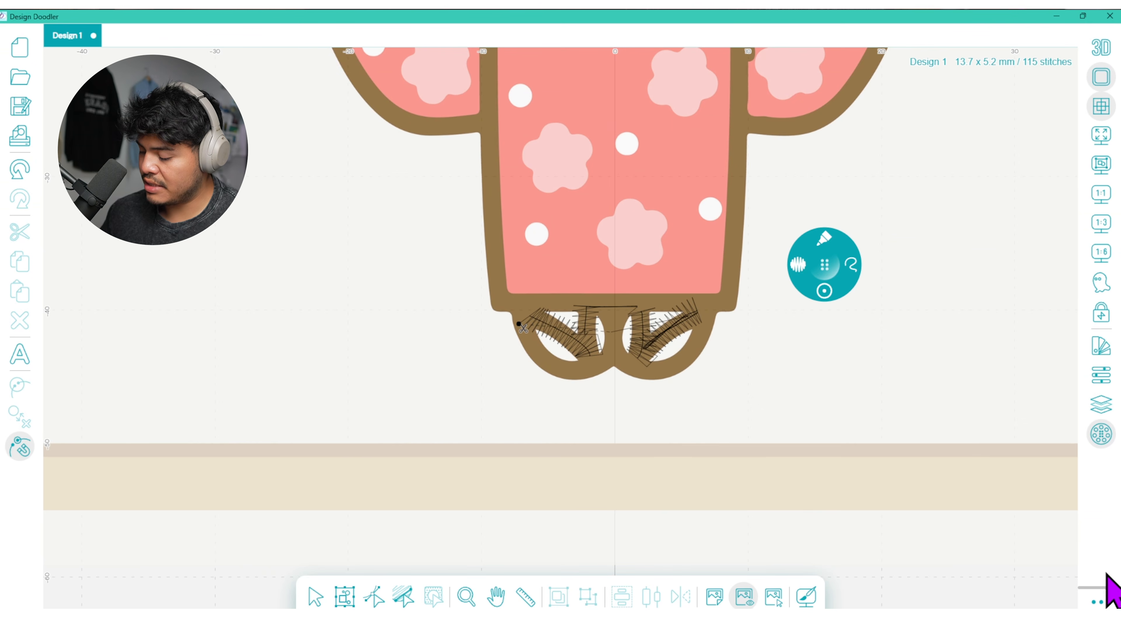
click(1101, 601)
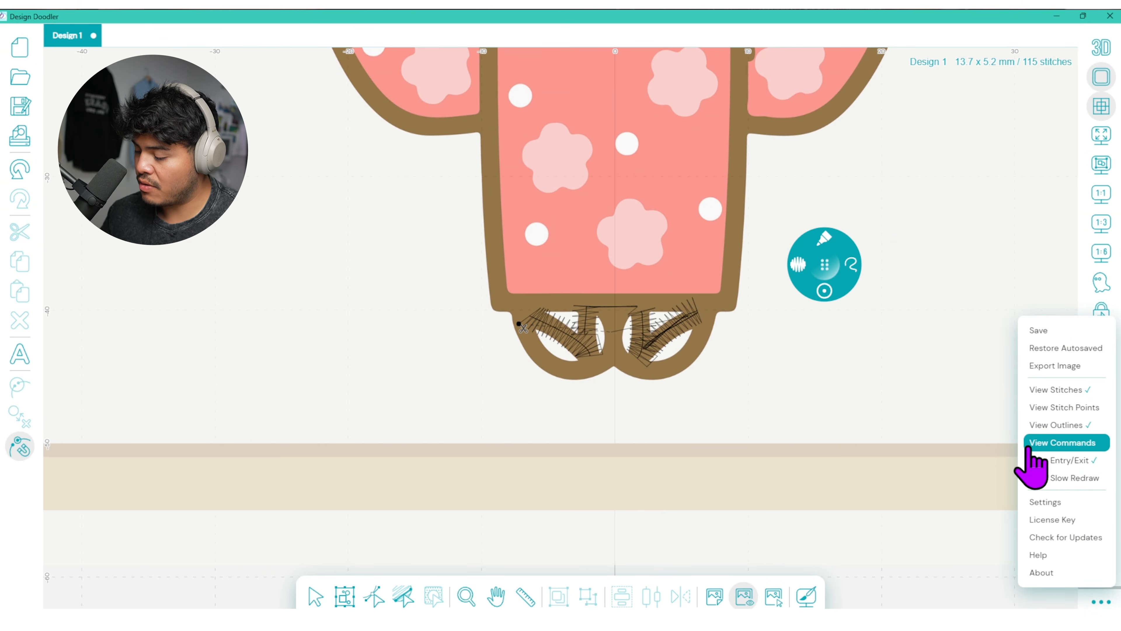
click(1072, 443)
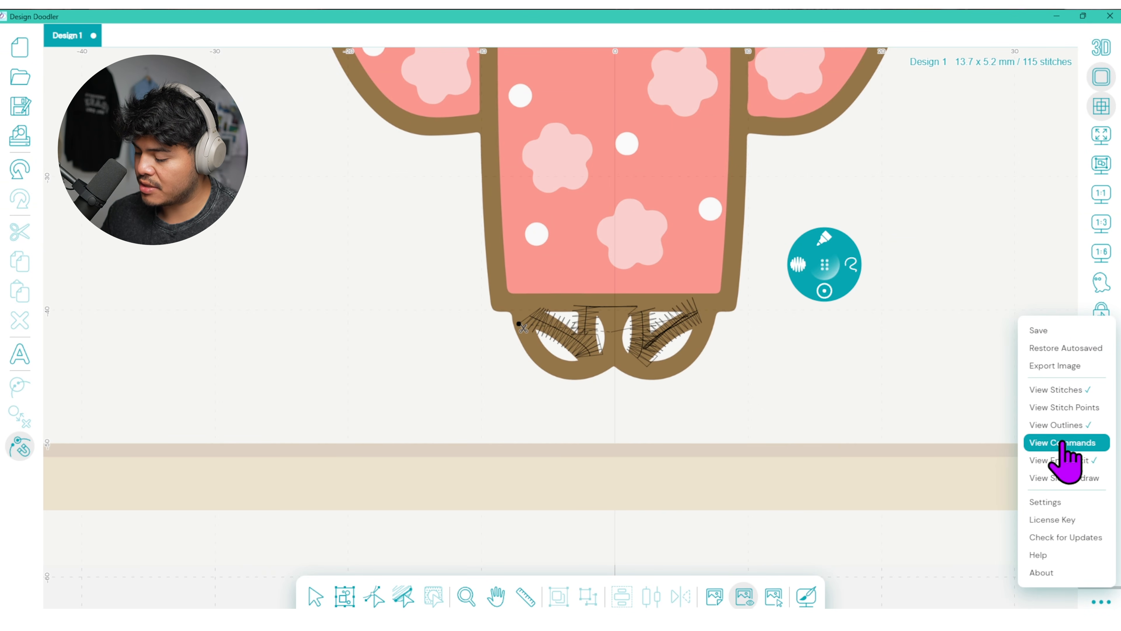
click(571, 283)
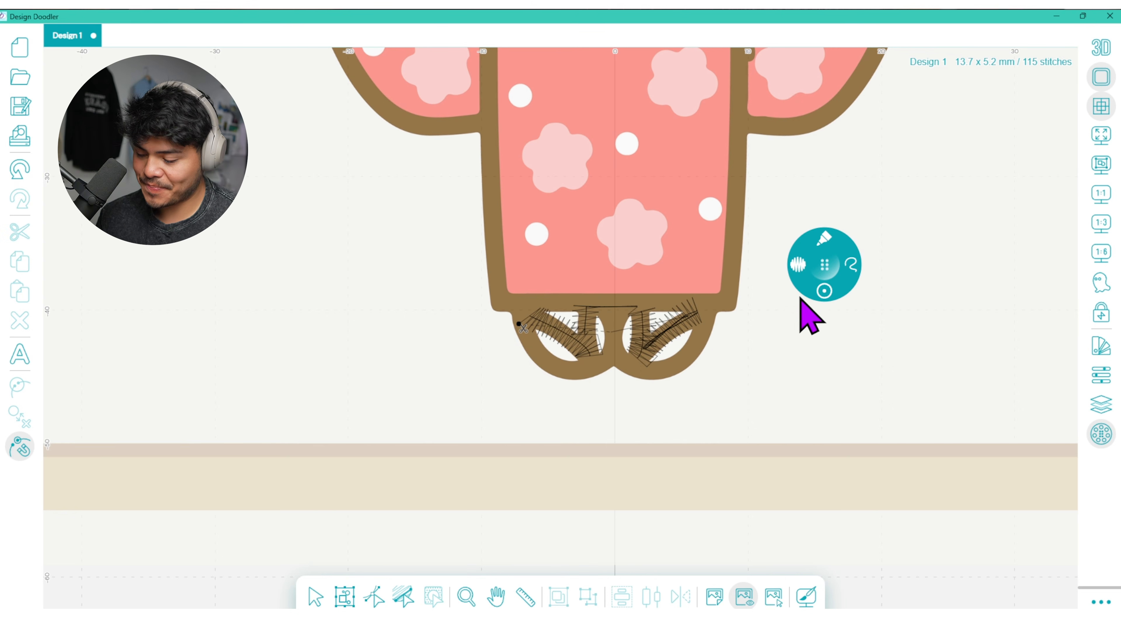
- Outline the left-hand foot and the right-hand foot with wide stitches, linking them with a short pencil line up between the feet
mouse_move(518, 316)
mouse_down()
mouse_move(559, 376)
mouse_move(583, 376)
mouse_move(627, 353)
mouse_up()
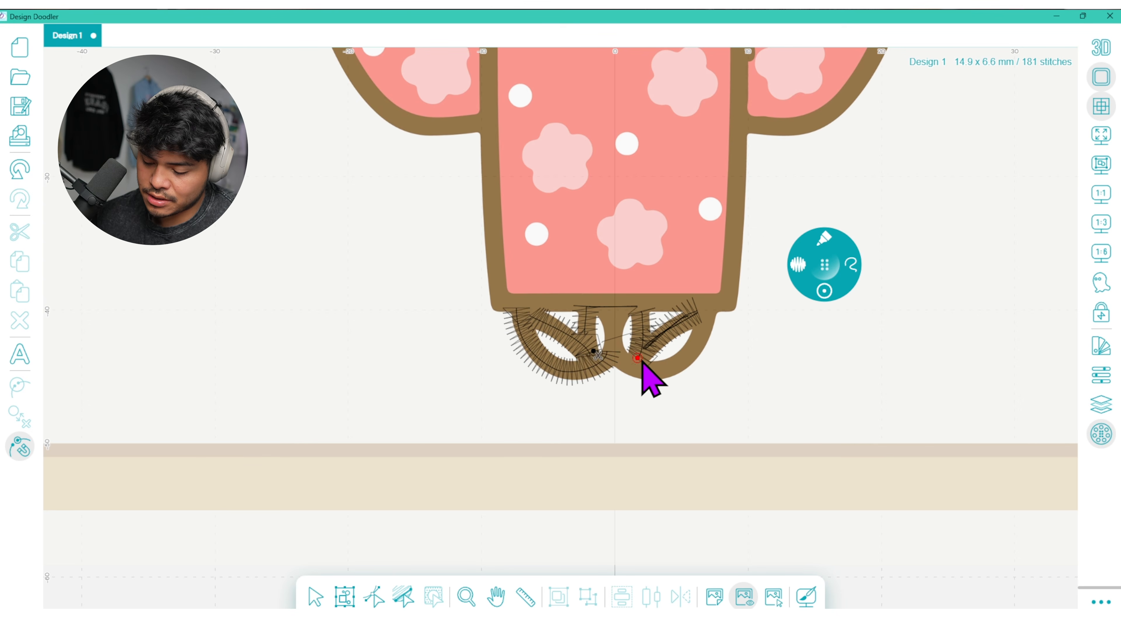
mouse_move(851, 261)
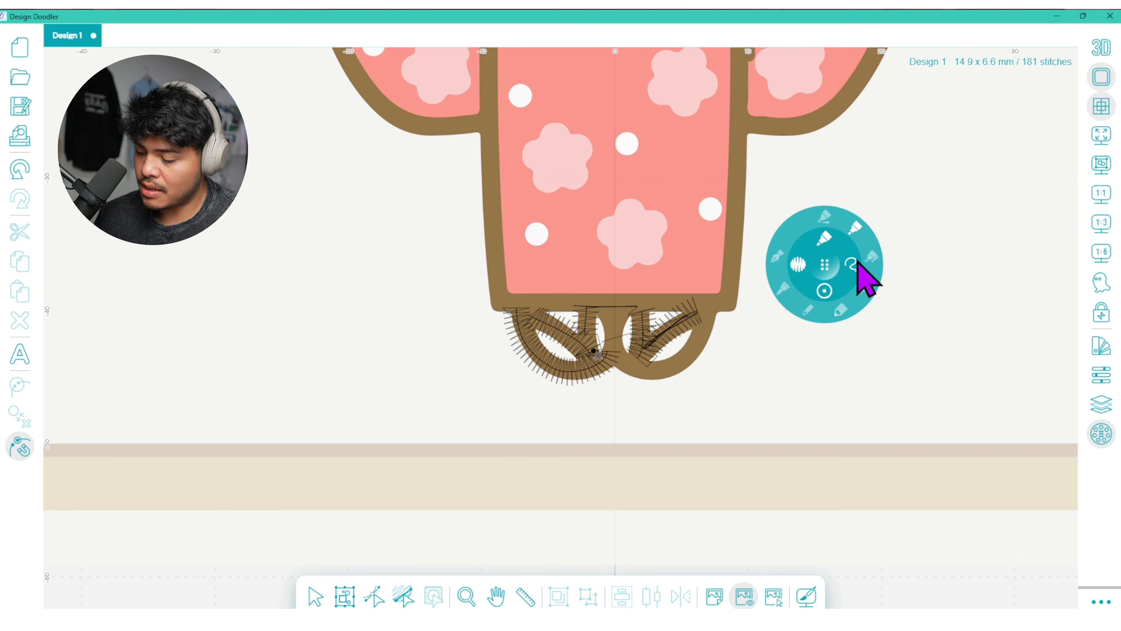
click(613, 312)
mouse_move(830, 247)
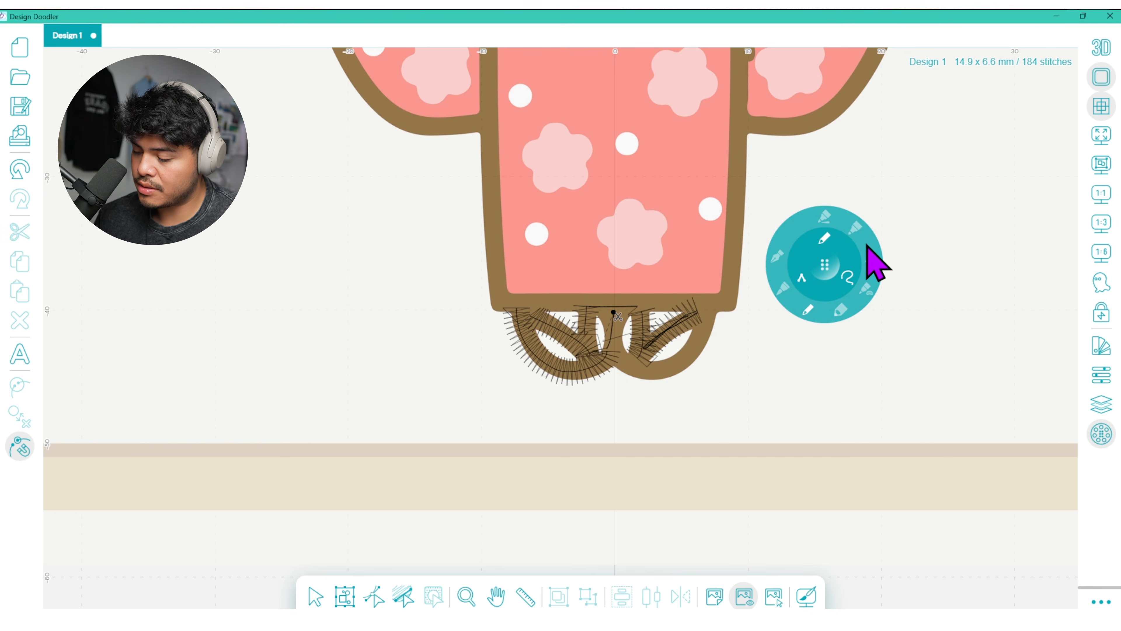
click(856, 231)
mouse_move(613, 312)
mouse_down()
mouse_move(621, 364)
mouse_move(670, 377)
mouse_move(692, 364)
mouse_move(693, 311)
mouse_up()
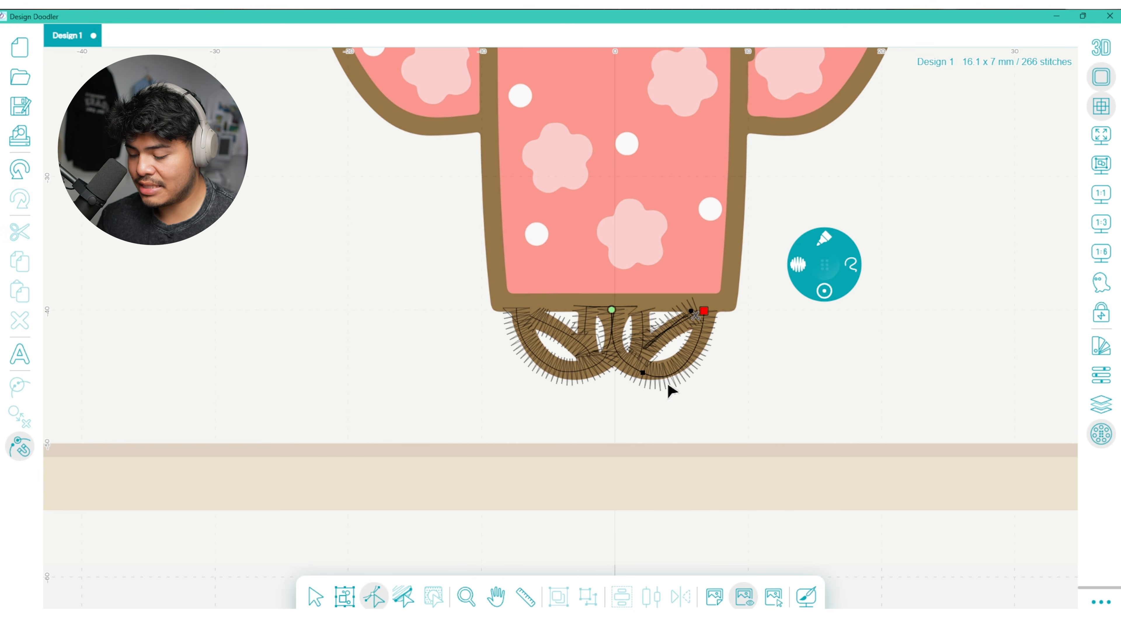
- Reshape the lower curves of both foot outlines by adjusting their nodes to follow the artwork
click(641, 368)
mouse_move(692, 373)
mouse_down()
mouse_move(657, 366)
mouse_move(694, 362)
mouse_up()
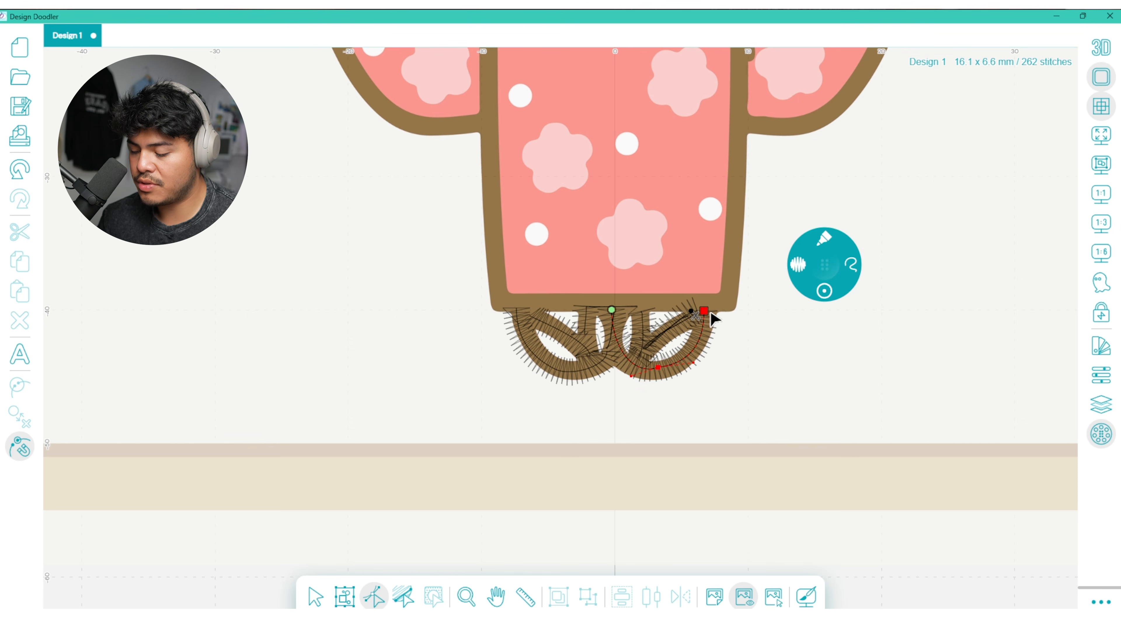
click(553, 370)
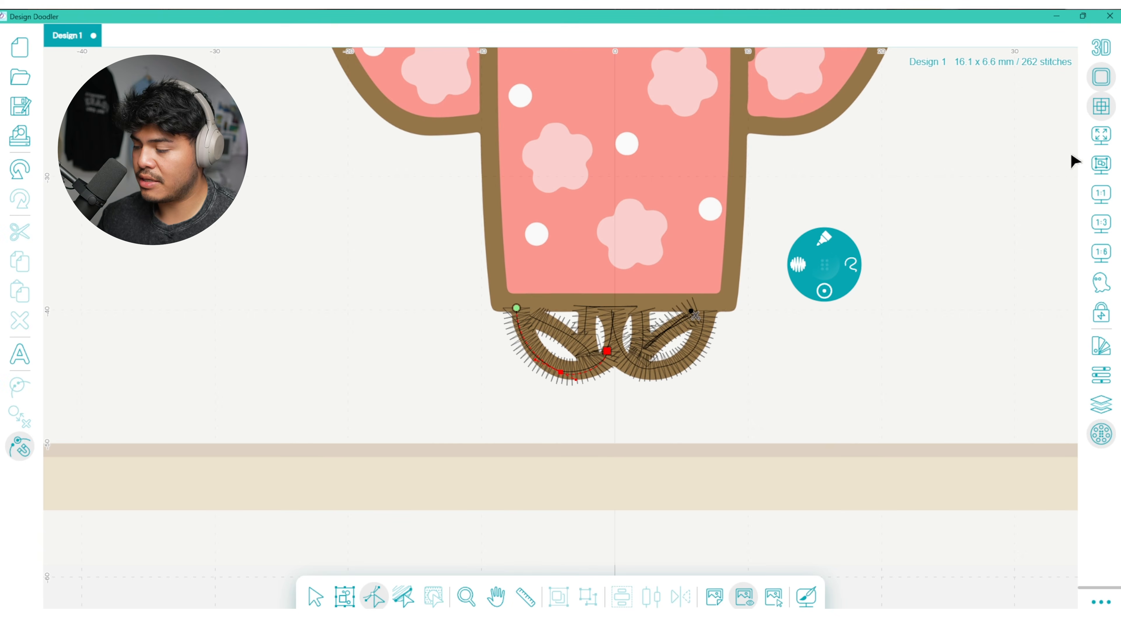
- Turn on the 3D stitch view and inspect the feet at 1:1 and 1:3 zoom
click(1101, 52)
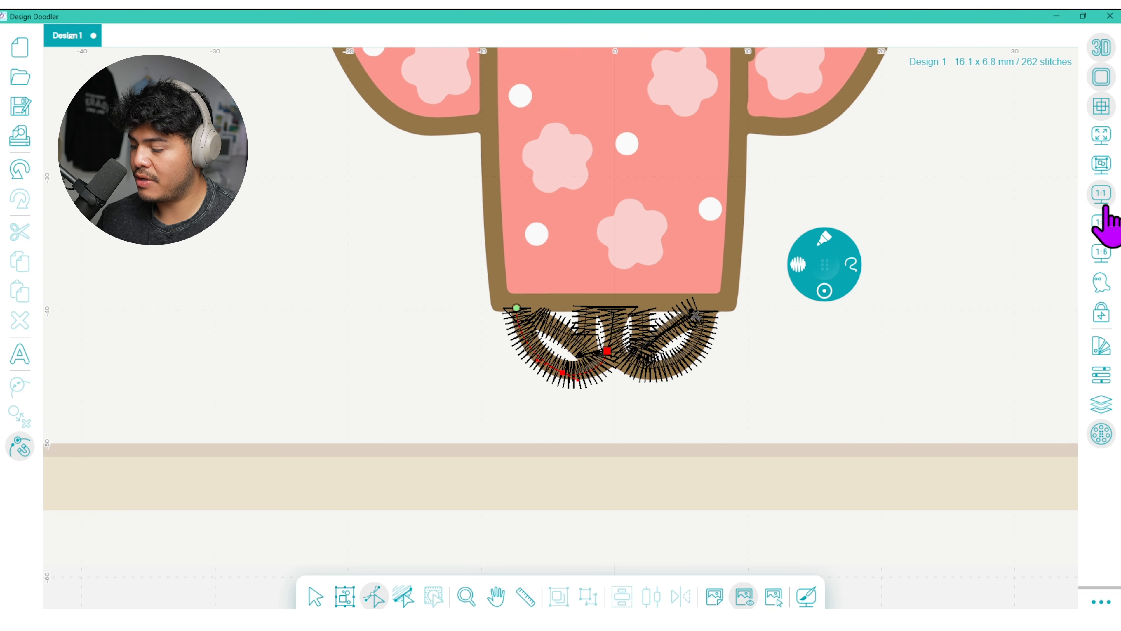
click(1104, 217)
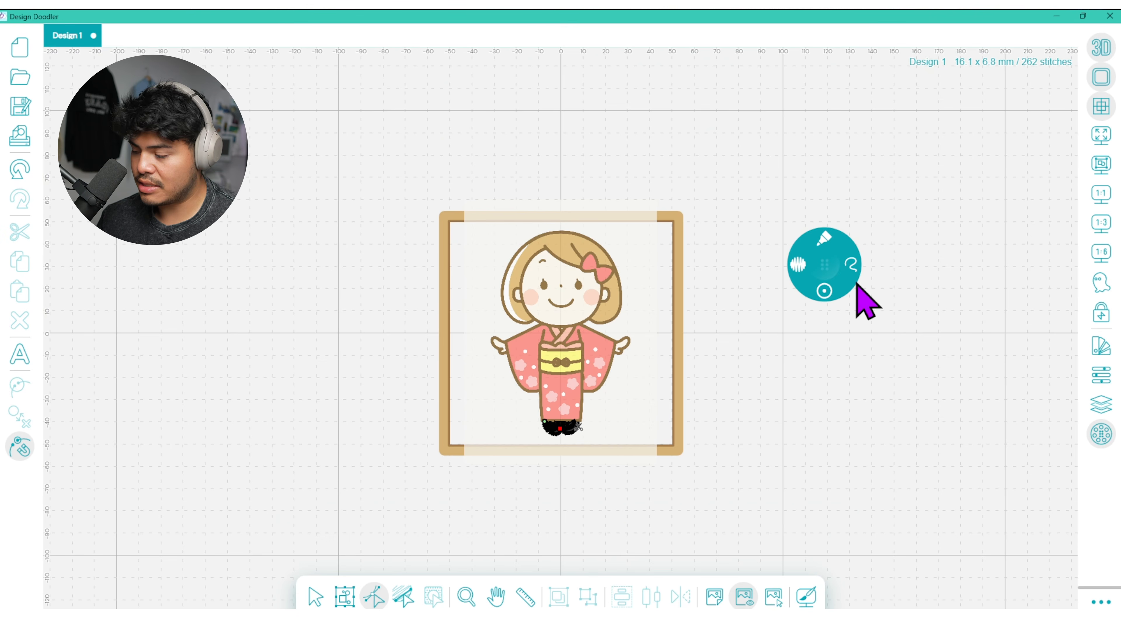
click(1101, 224)
click(496, 596)
drag(627, 543, 652, 308)
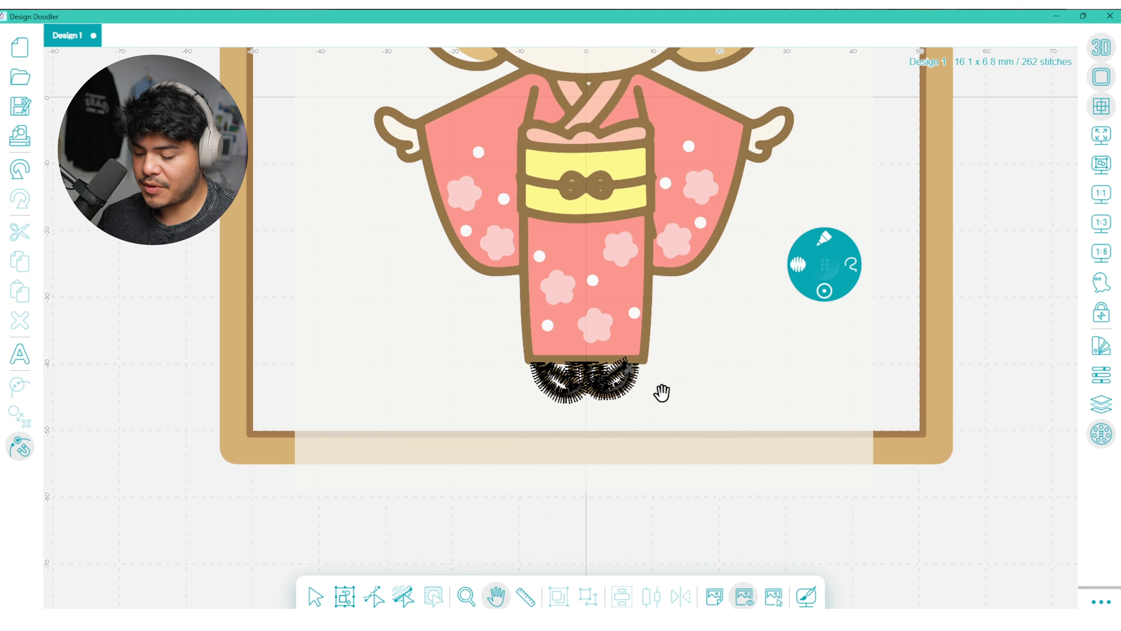
scroll(658, 401, up, 3)
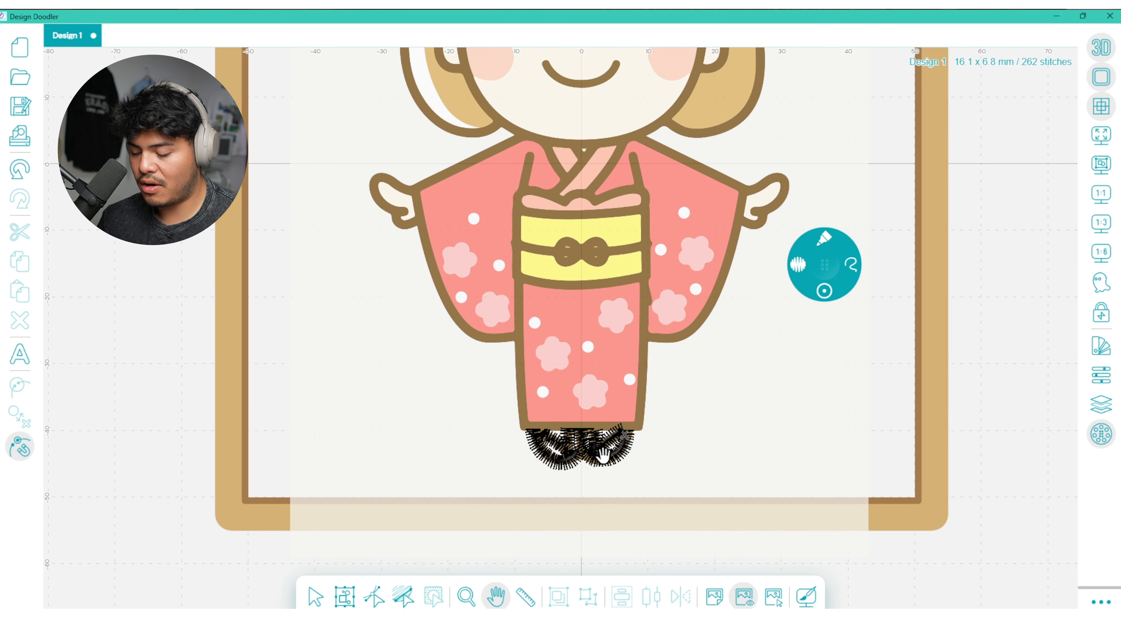
- Draw a pencil line from the feet up the skirt's right-hand edge to the sleeve, undoing the first attempt and redrawing it
click(1102, 253)
drag(726, 445, 643, 114)
mouse_move(869, 276)
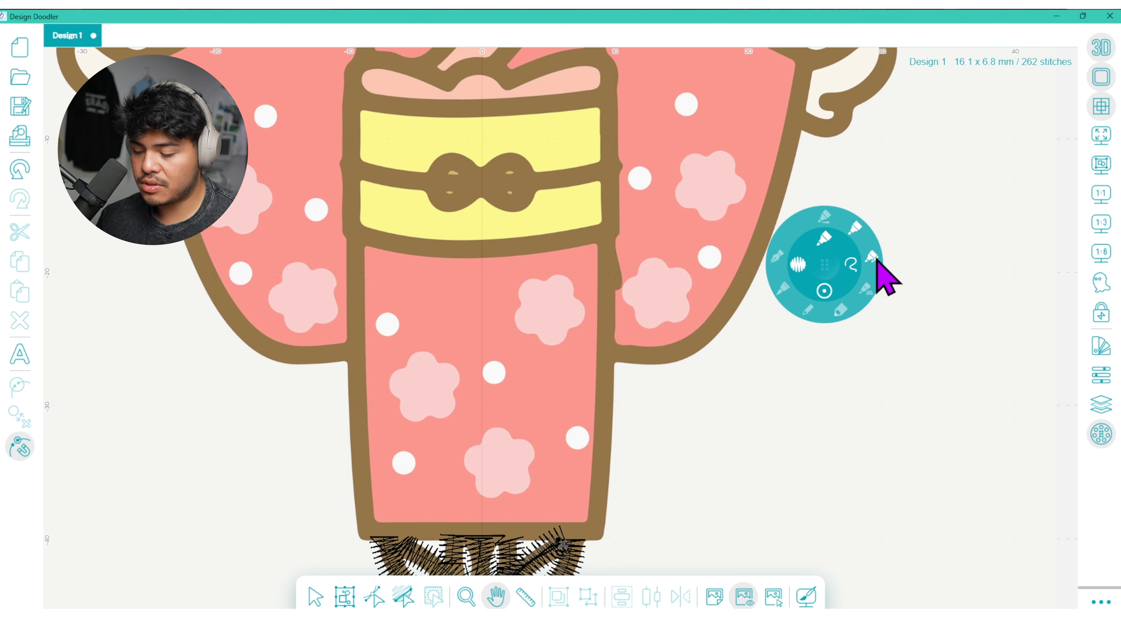
click(808, 311)
drag(597, 527, 607, 352)
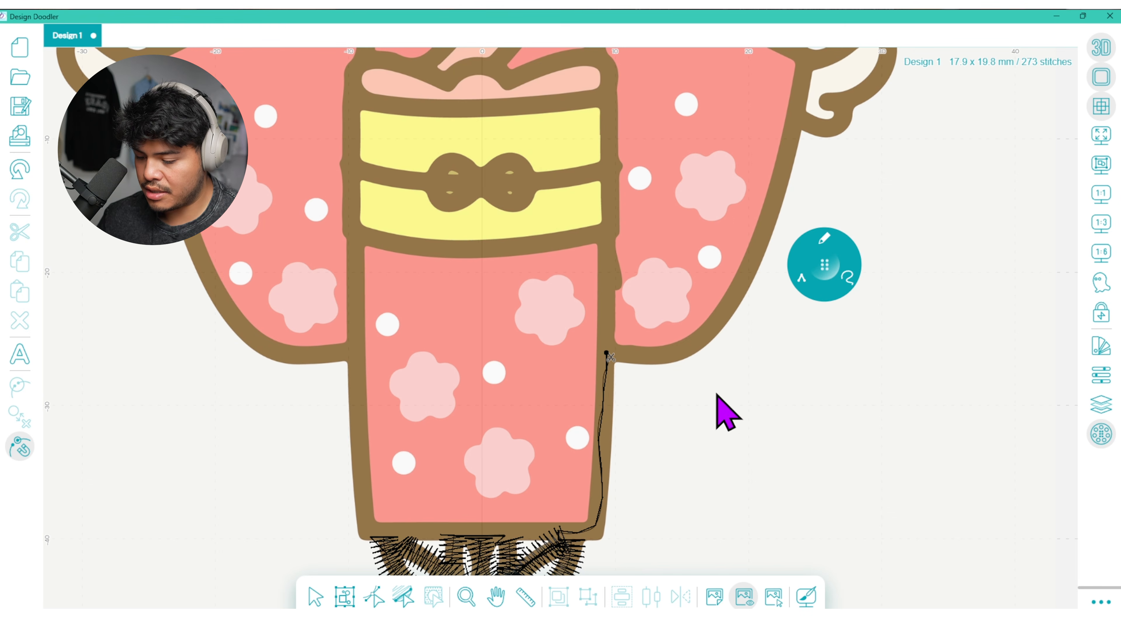
click(19, 169)
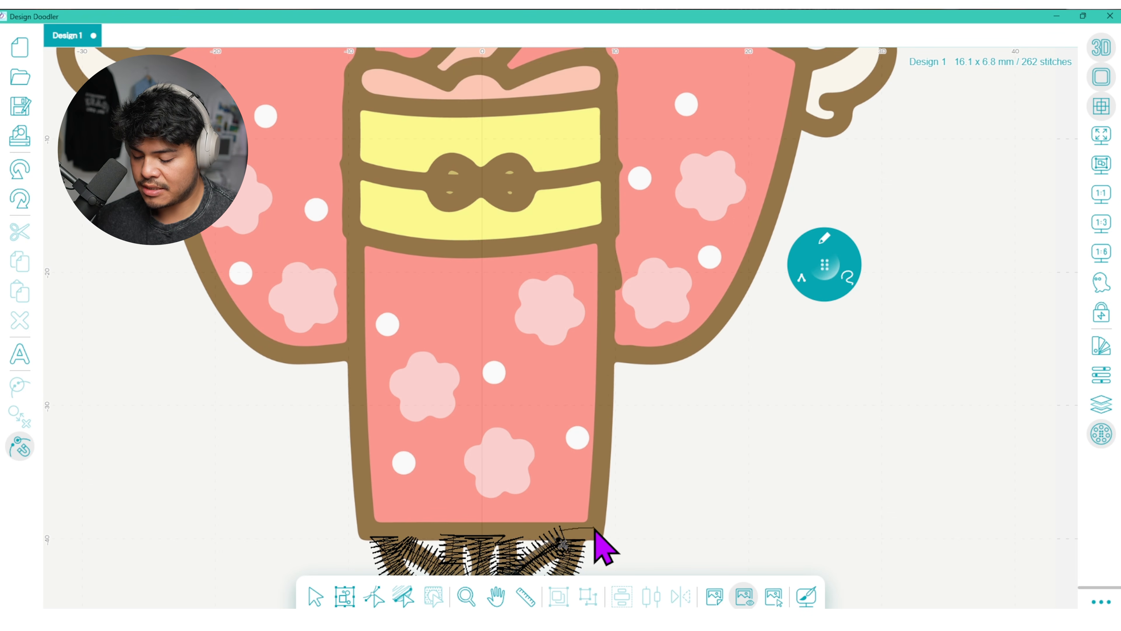
drag(599, 491, 601, 448)
drag(602, 403, 607, 352)
- Continue the pencil line along the right-hand sleeve's lower edge up to the wrist, and adjust its node at the sleeve's bottom curve
click(501, 591)
drag(702, 395, 573, 492)
click(821, 269)
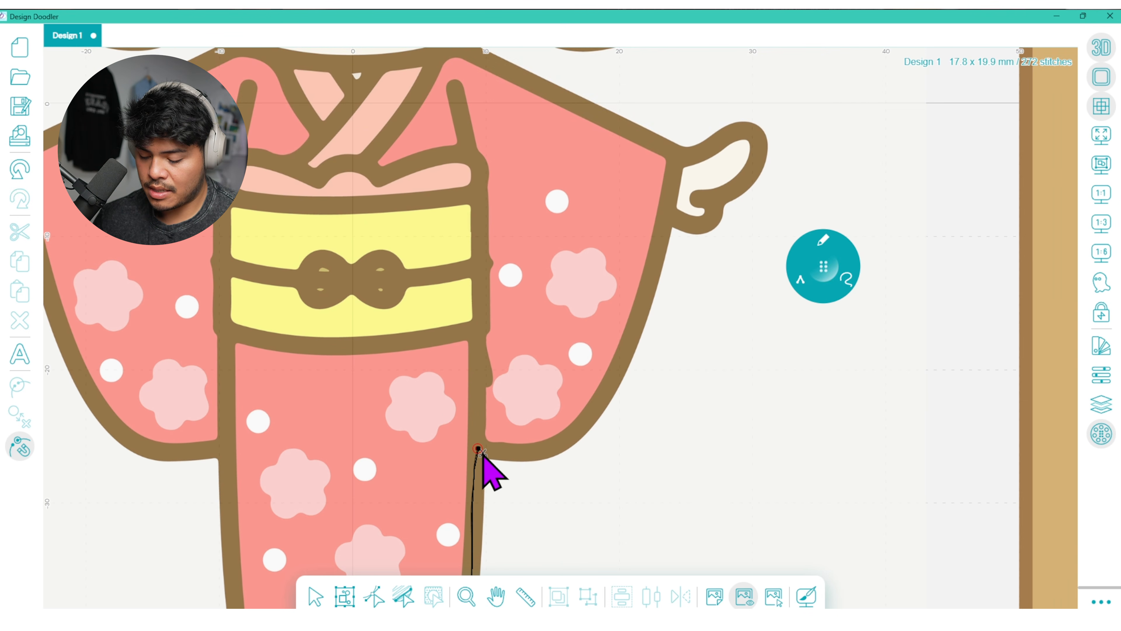
mouse_move(527, 452)
mouse_down()
mouse_move(558, 440)
mouse_move(615, 381)
mouse_move(667, 214)
mouse_up()
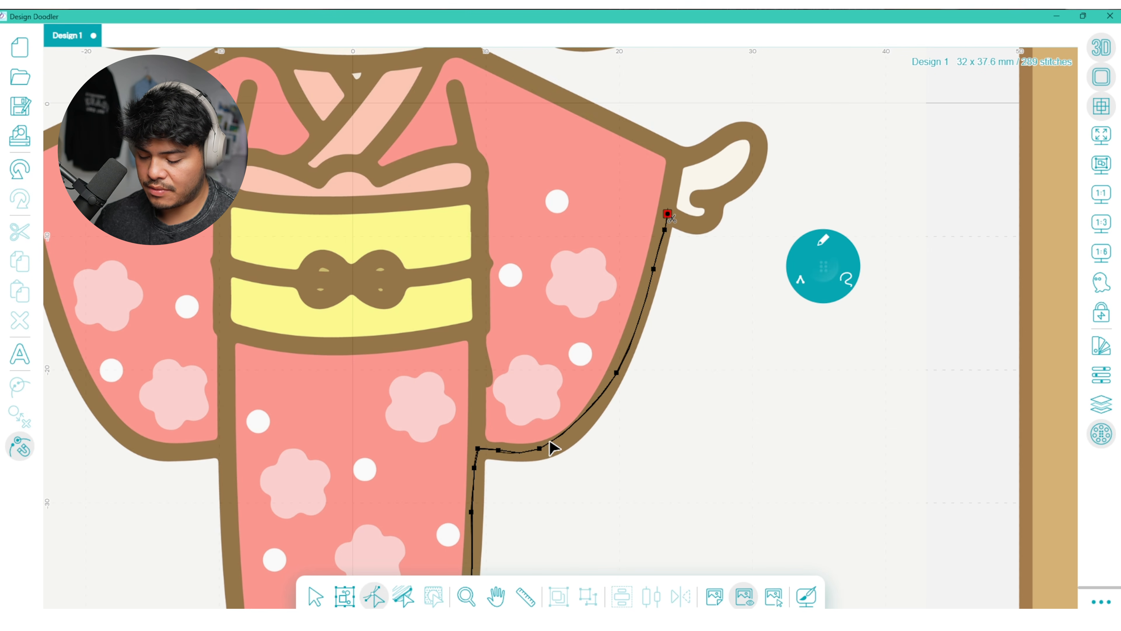
click(558, 449)
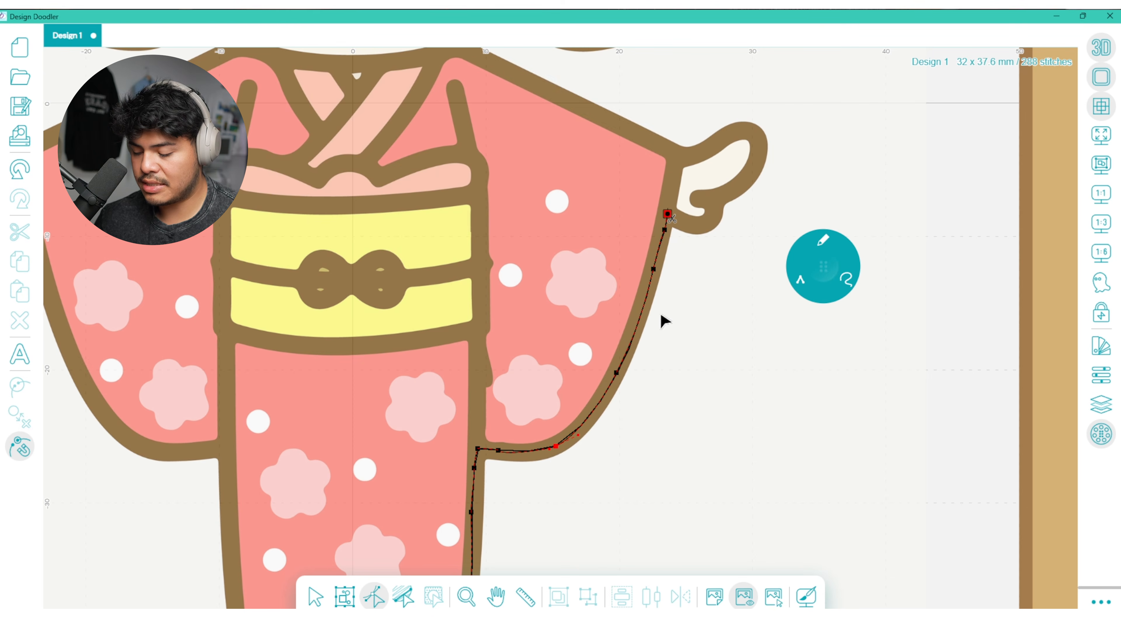
- Trace the right-hand hand's outline with the wide stitch brush, from the lower wrist around the thumb and fingers to the upper wrist
click(821, 241)
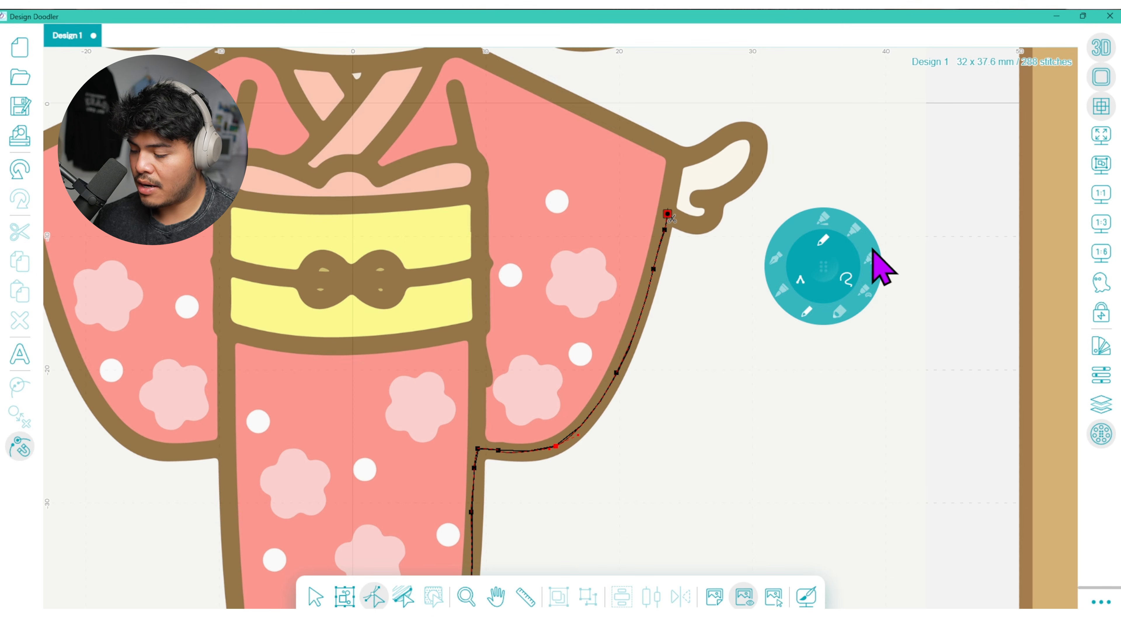
click(856, 229)
mouse_move(667, 214)
mouse_down()
mouse_move(714, 219)
mouse_move(702, 199)
mouse_move(748, 187)
mouse_move(765, 144)
mouse_move(747, 133)
mouse_move(688, 171)
mouse_up()
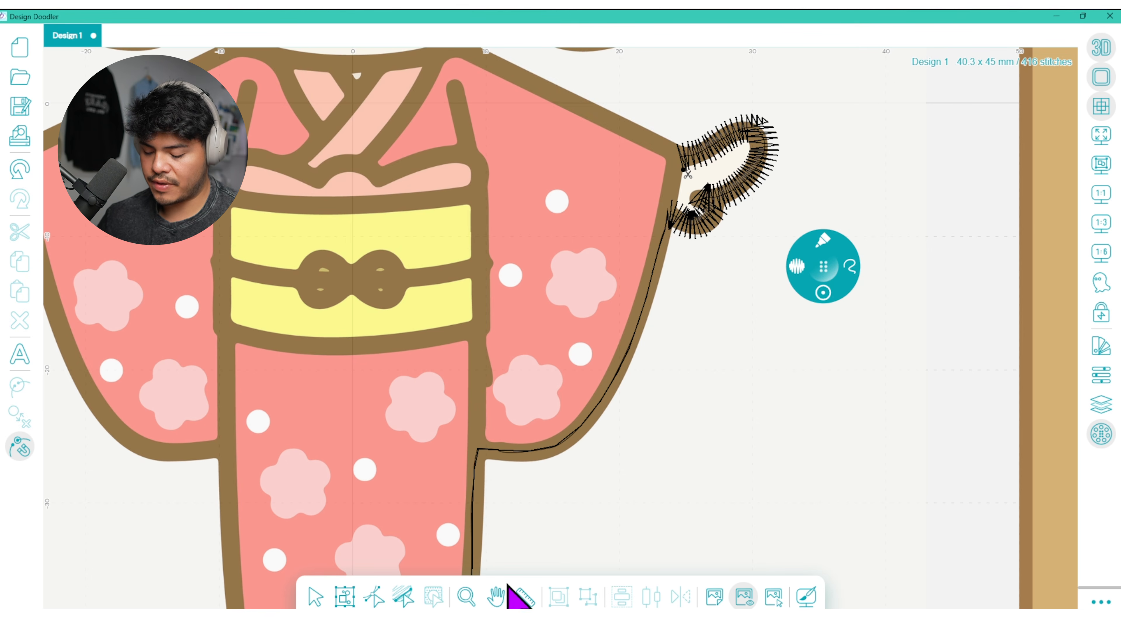
- Draw a pencil travel line from the upper wrist along the right-hand shoulder edge to the neck
click(495, 595)
drag(561, 483, 670, 548)
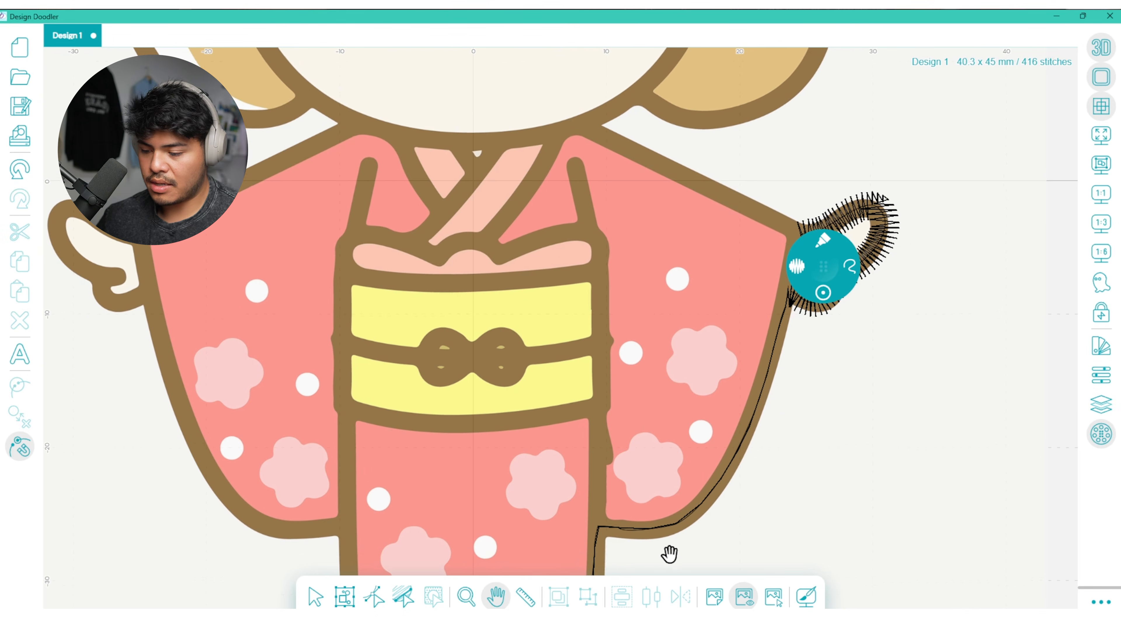
drag(786, 397, 723, 431)
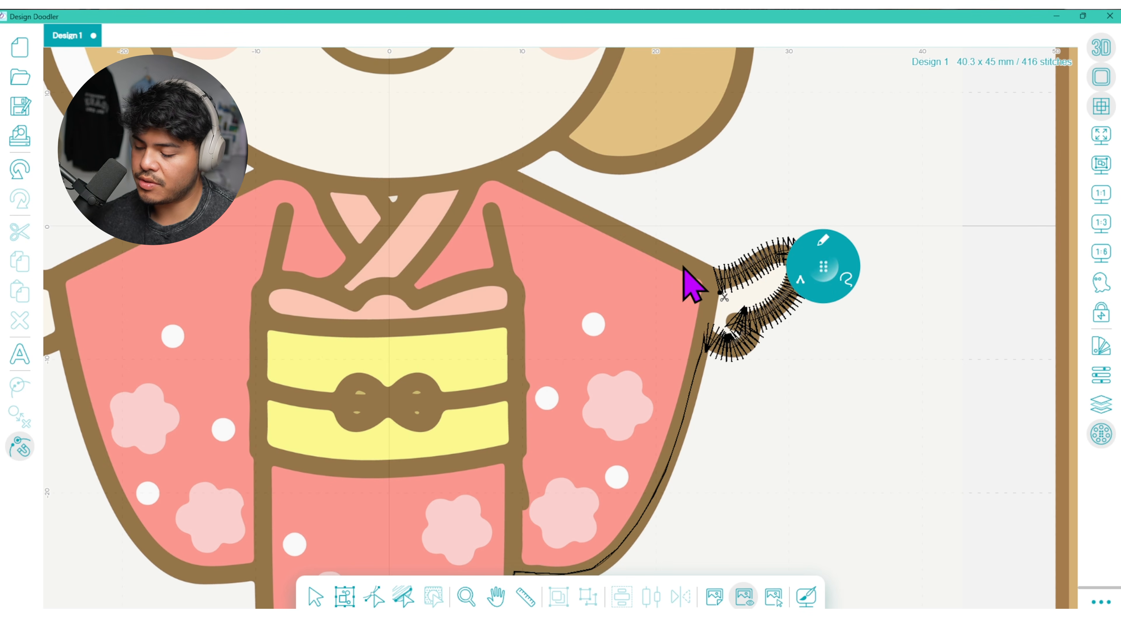
drag(702, 271, 501, 171)
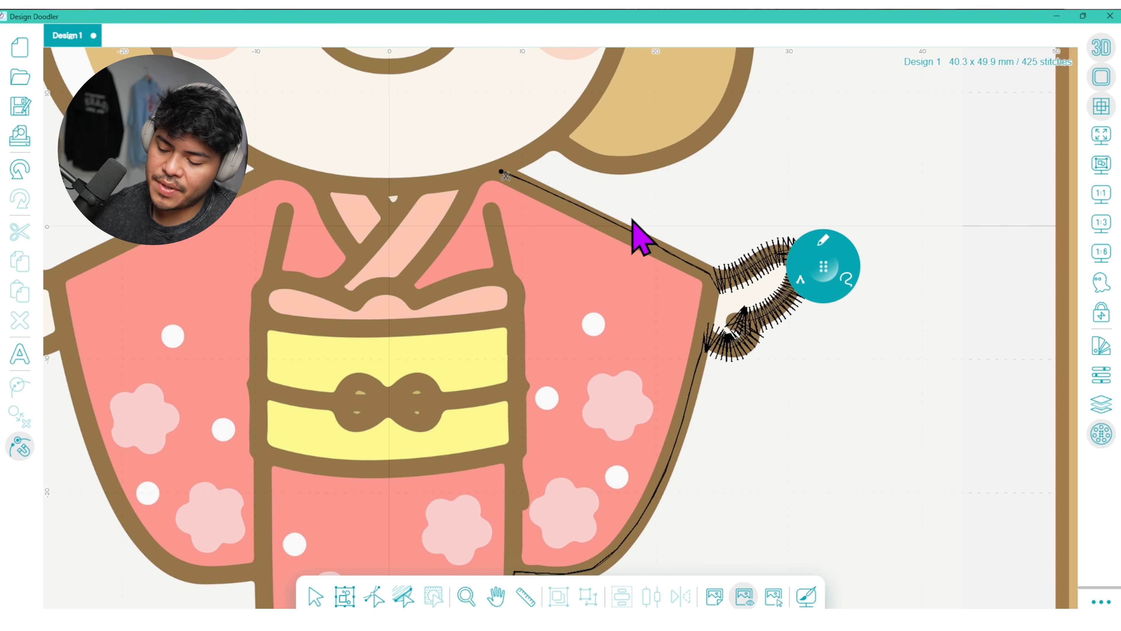
- Cover the right-hand shoulder and sleeve outline with wide stitches from the neck down to the skirt, and adjust the stroke's end node there
mouse_move(828, 247)
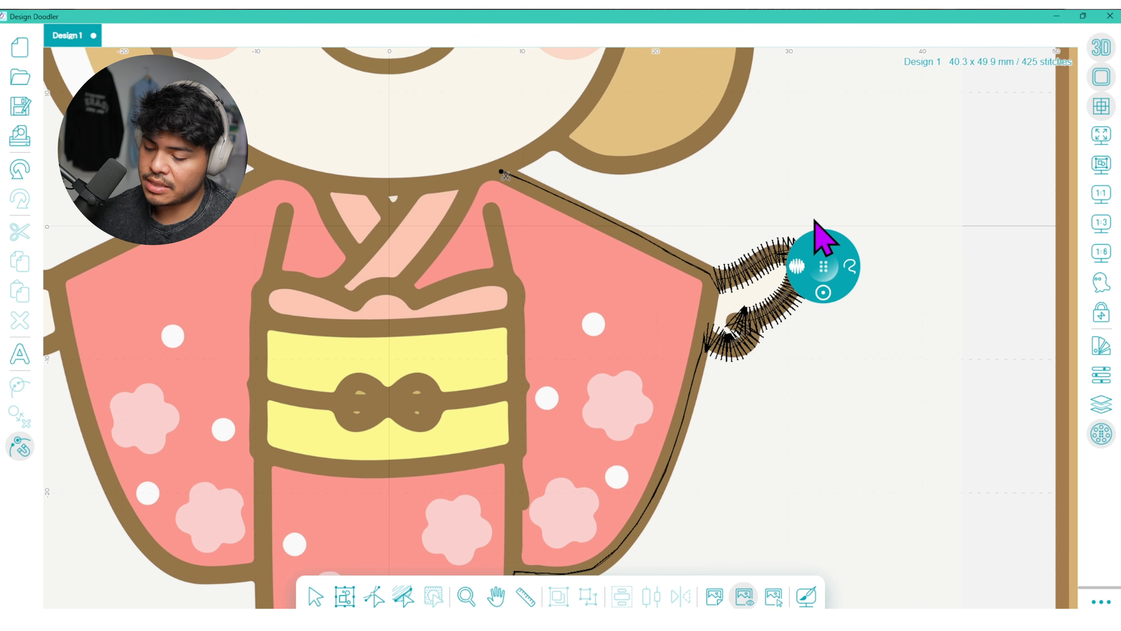
mouse_move(501, 172)
mouse_down()
mouse_move(556, 207)
mouse_move(708, 271)
mouse_move(717, 294)
mouse_move(656, 496)
mouse_move(620, 550)
mouse_move(589, 572)
mouse_move(512, 572)
mouse_up()
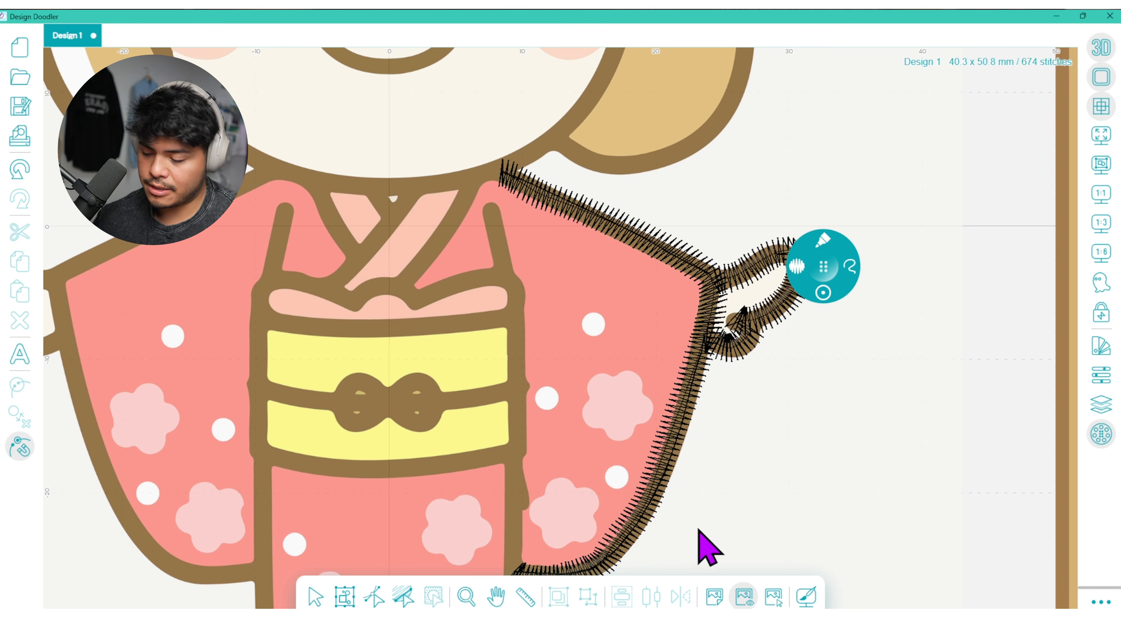
click(496, 596)
drag(586, 514, 651, 373)
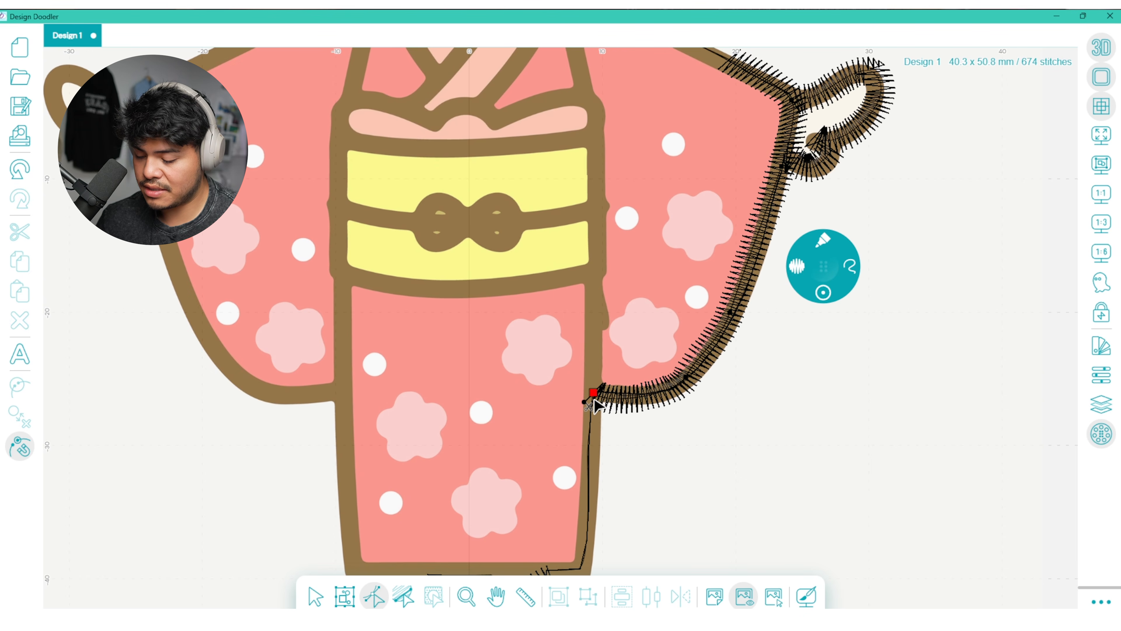
click(591, 394)
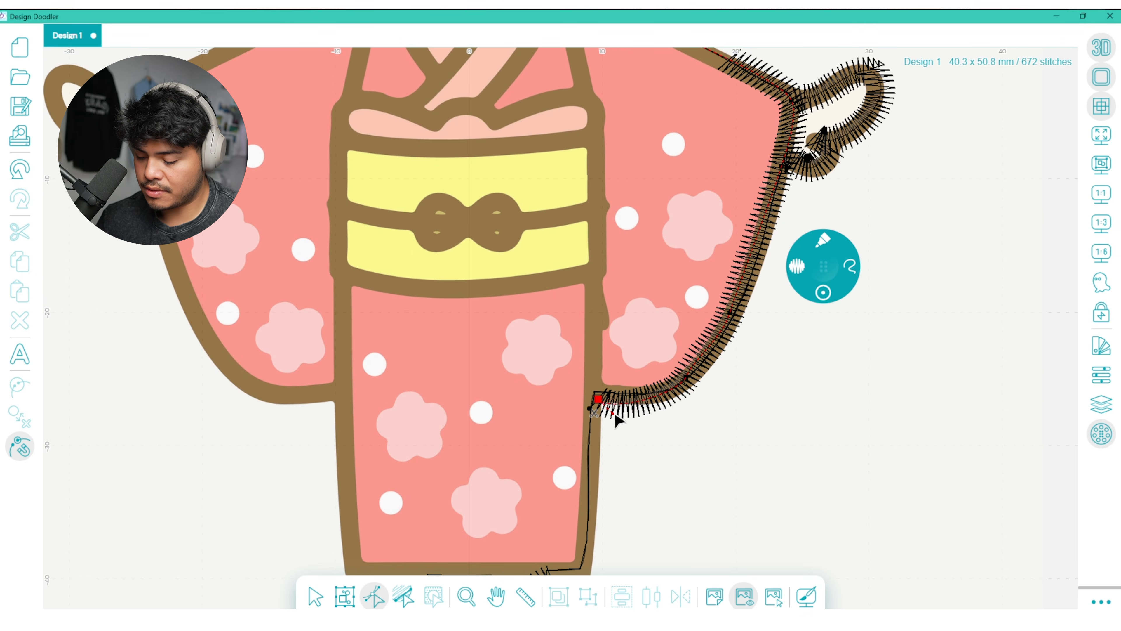
- Adjust the wide stitch stroke's nodes along the lower curve and outer side of the right-hand sleeve
drag(615, 402, 615, 404)
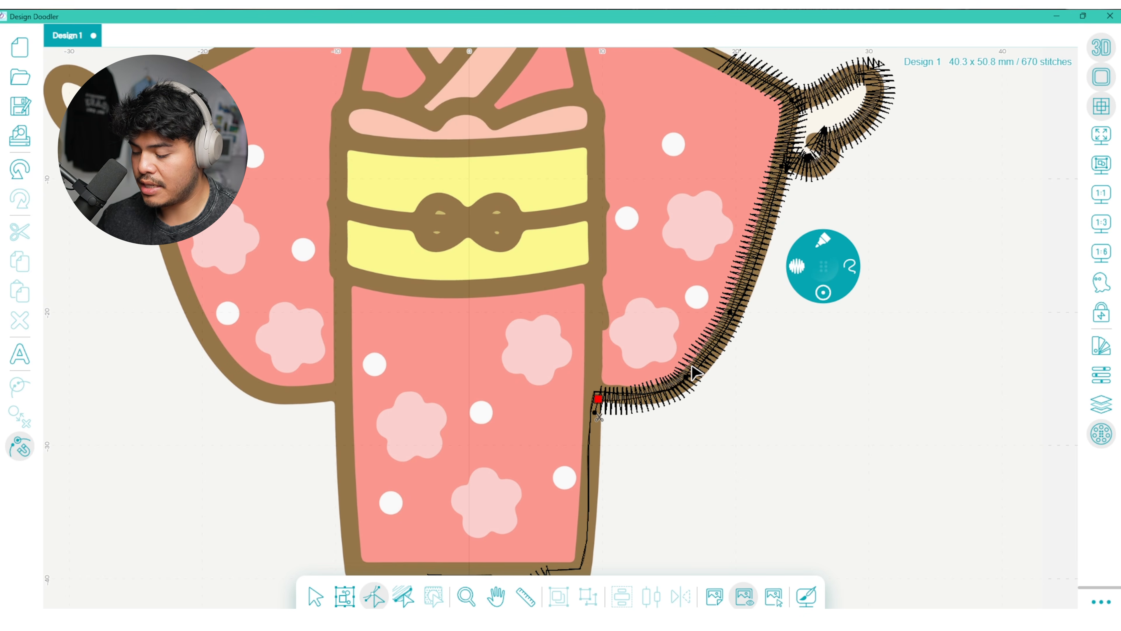
click(687, 377)
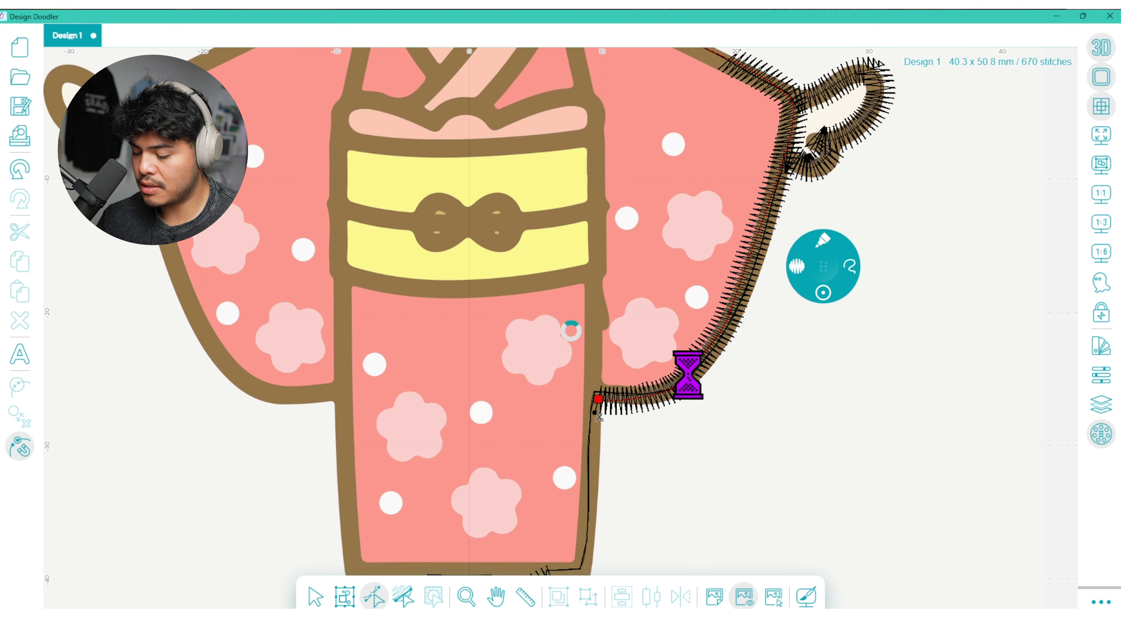
click(706, 355)
click(737, 306)
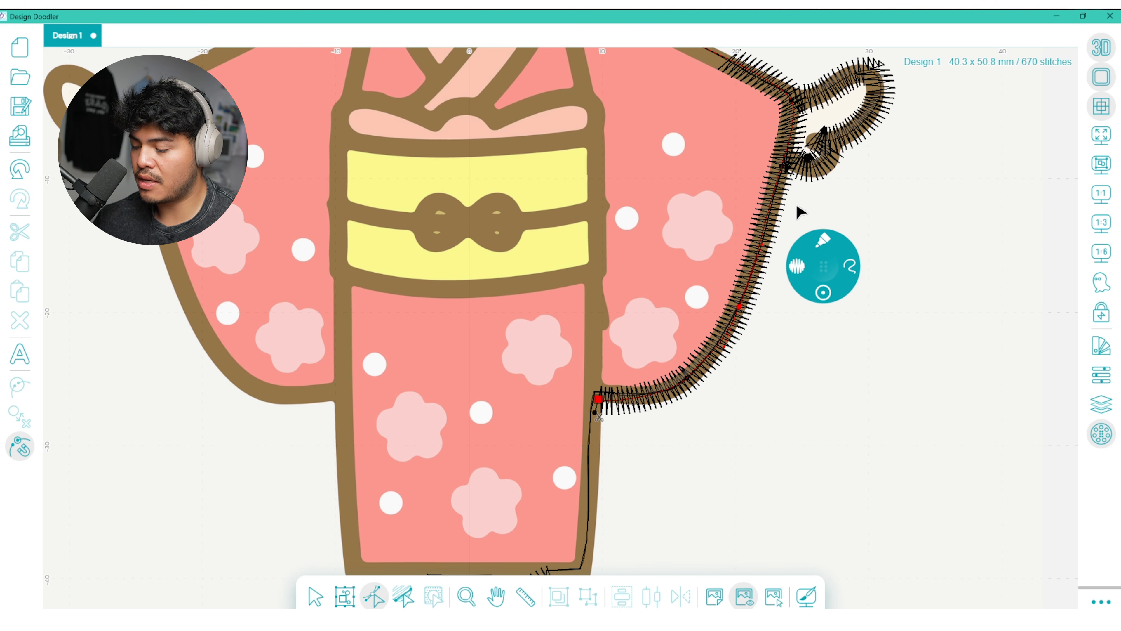
- Adjust the wide stitch stroke's nodes along the right-hand shoulder and at its end by the neck
click(506, 600)
drag(707, 329, 605, 520)
click(375, 597)
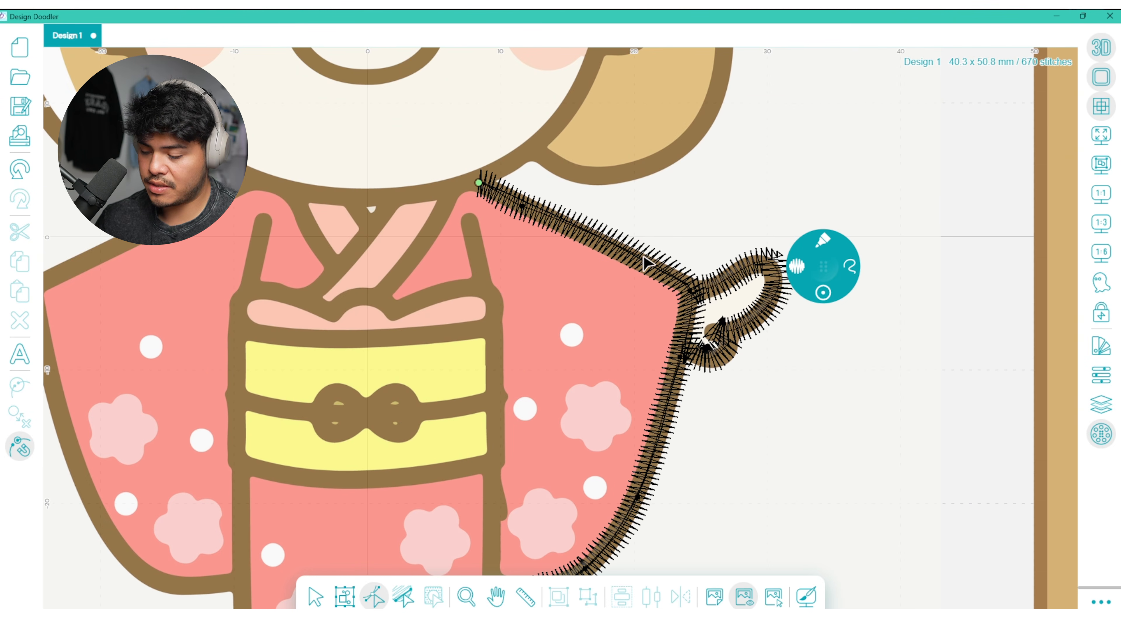
drag(526, 204, 569, 224)
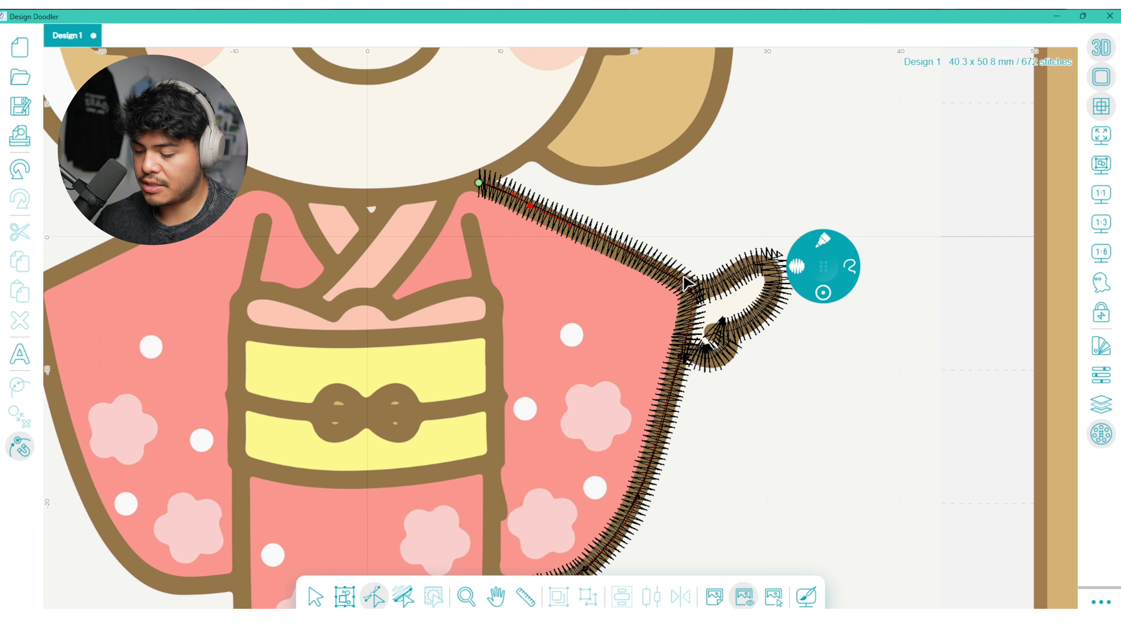
drag(642, 260, 645, 264)
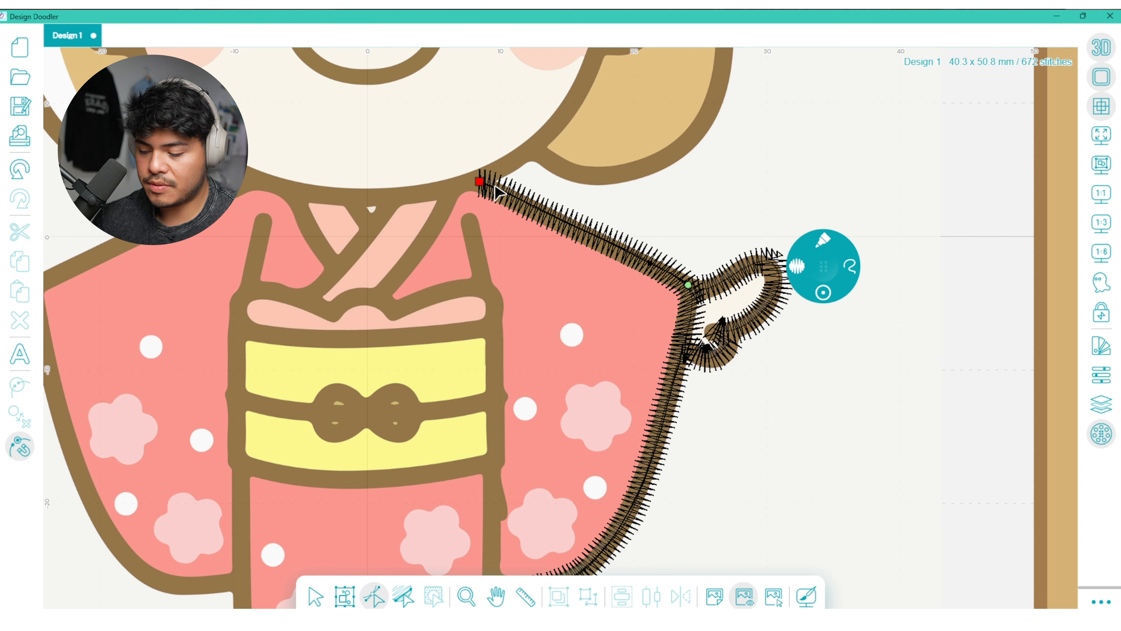
drag(500, 191, 479, 181)
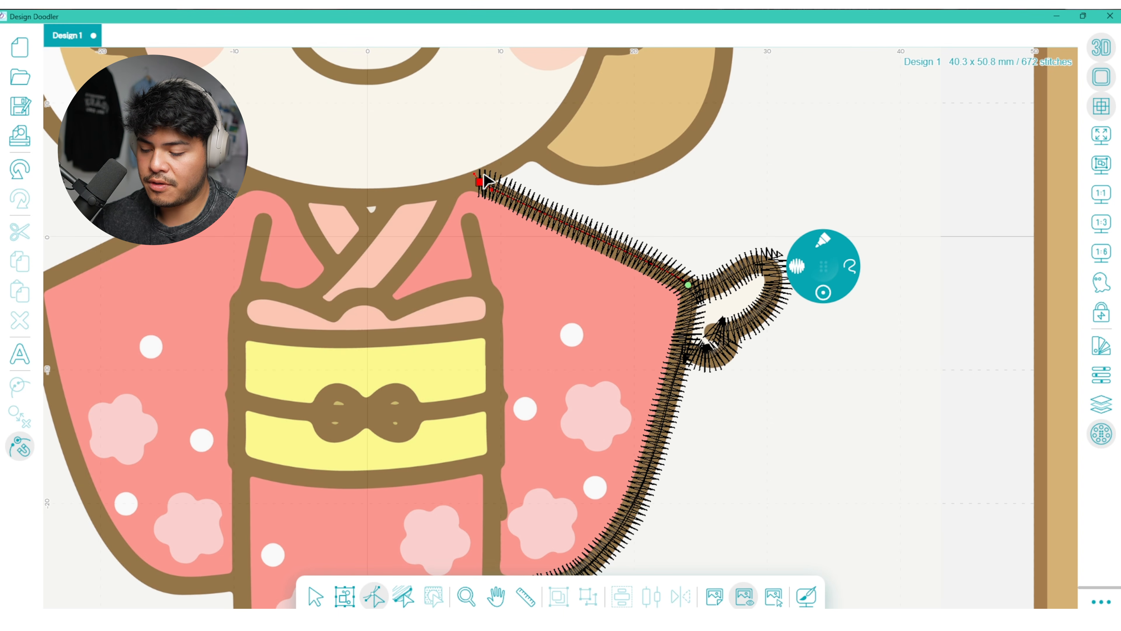
- Draw a pencil travel line along the skirt's hem and up its left-hand edge to the sleeve's lower corner
drag(706, 384, 748, 244)
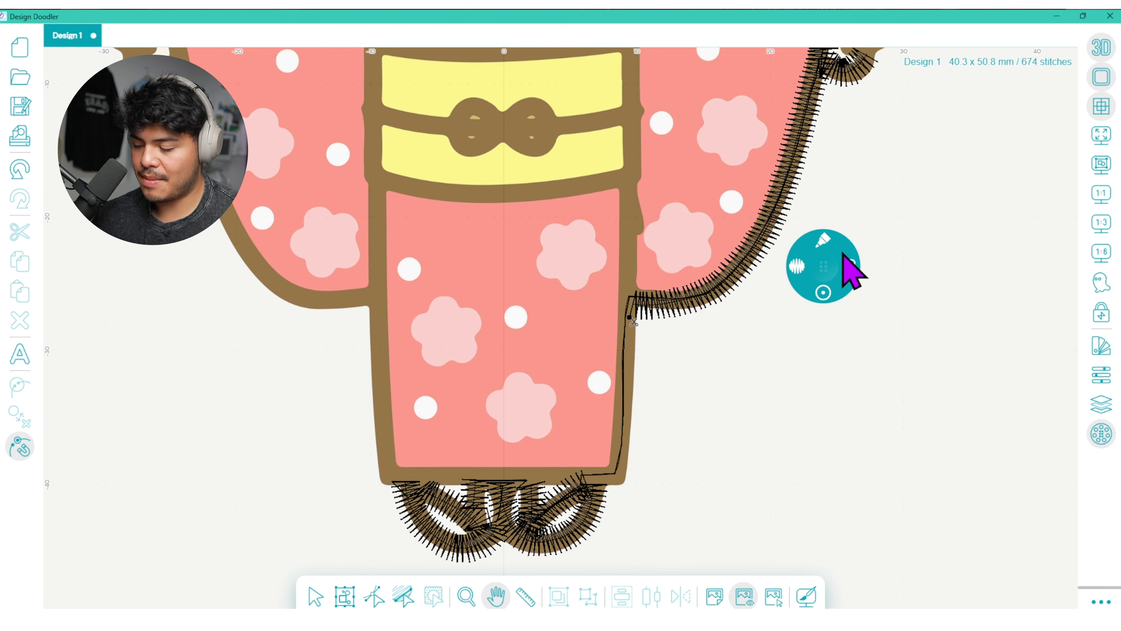
click(823, 241)
click(807, 312)
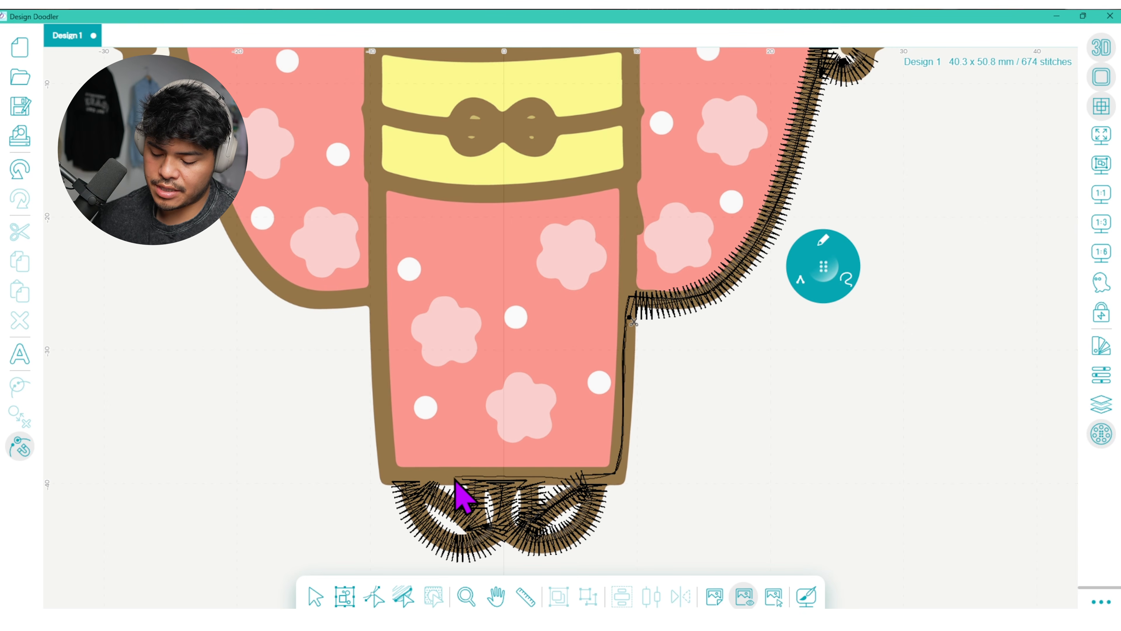
drag(384, 412, 375, 293)
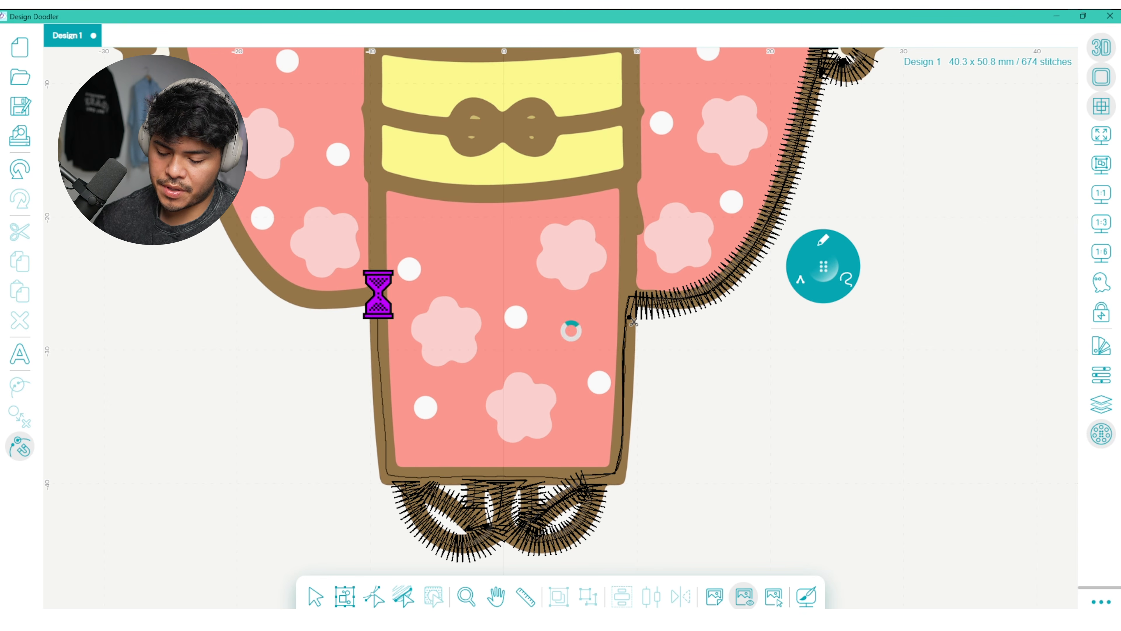
- Continue the pencil line around the left-hand sleeve's lower edge up to the lower wrist
click(496, 597)
drag(483, 445, 710, 555)
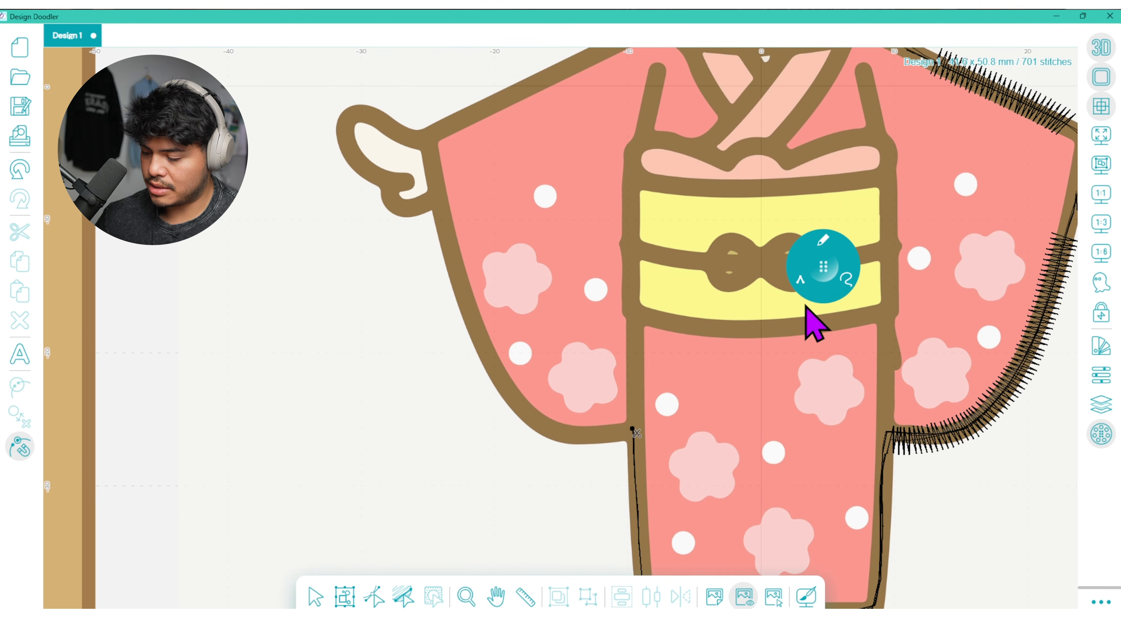
drag(615, 435, 541, 423)
drag(478, 327, 437, 190)
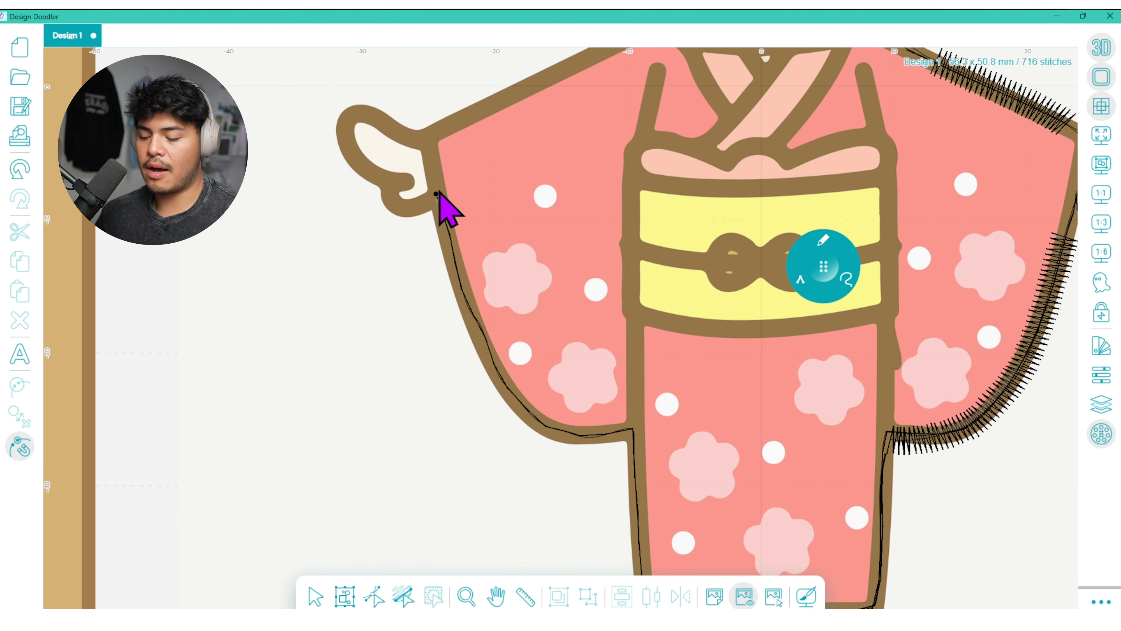
- Trace the left-hand hand's outline with the wide stitch brush from the lower wrist around to the upper wrist
click(825, 240)
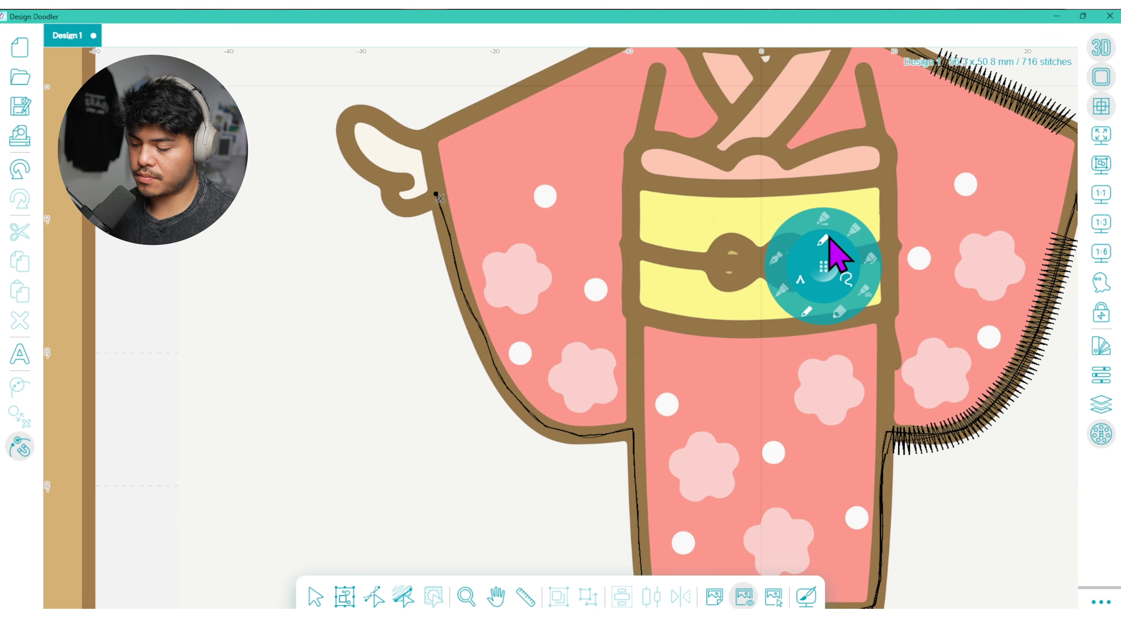
click(856, 233)
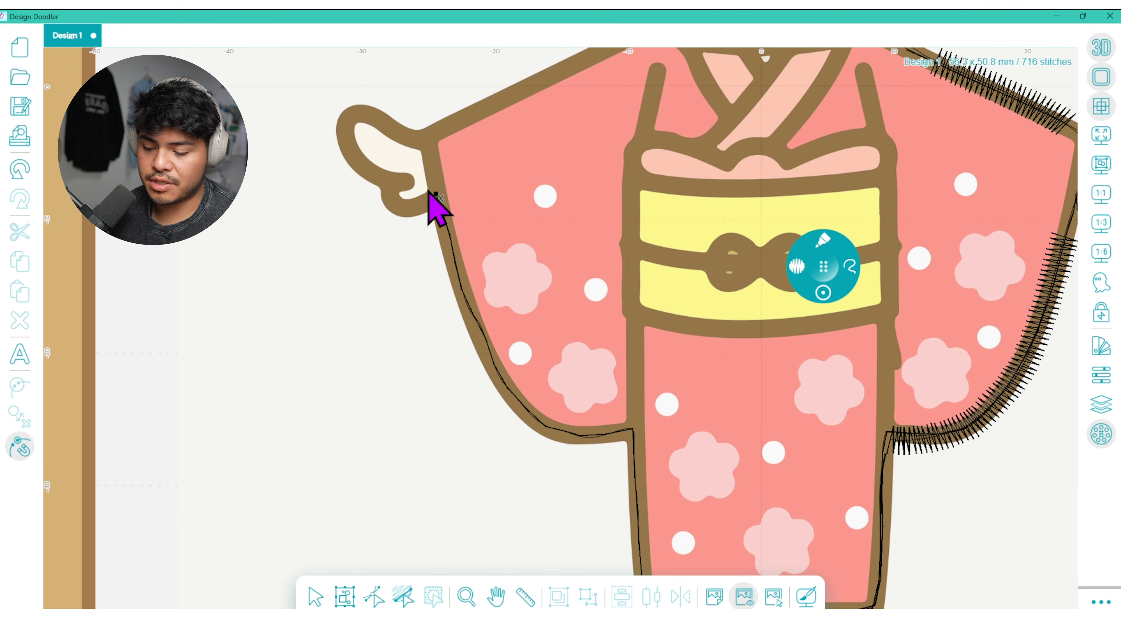
mouse_move(427, 210)
mouse_down()
mouse_move(399, 208)
mouse_move(392, 199)
mouse_move(410, 191)
mouse_move(365, 182)
mouse_move(347, 153)
mouse_move(350, 123)
mouse_move(425, 155)
mouse_up()
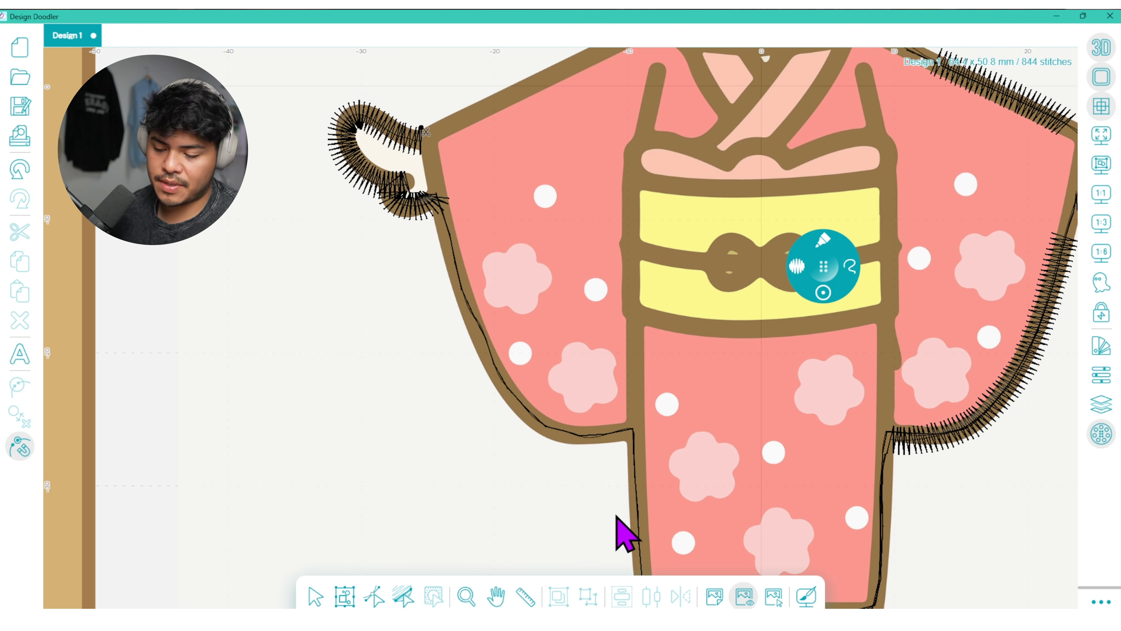
- Draw a pencil travel line from the left-hand upper wrist along the shoulder edge to the neck
click(496, 596)
drag(593, 314, 596, 526)
click(825, 241)
click(809, 313)
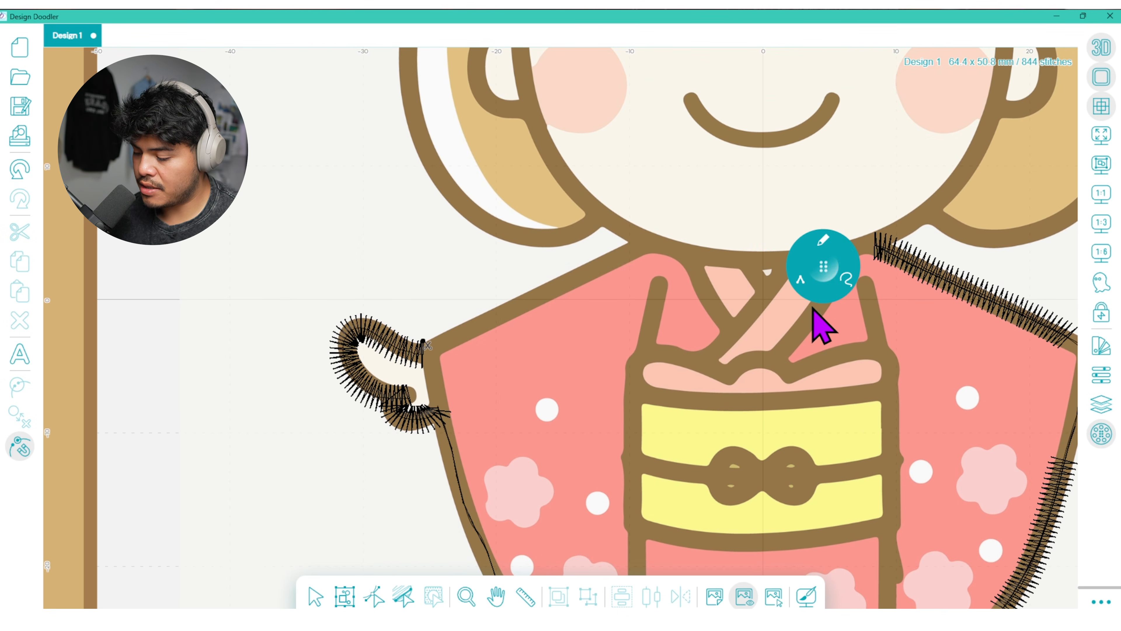
mouse_move(424, 356)
mouse_down()
mouse_move(578, 295)
mouse_move(671, 234)
mouse_up()
- Cover the left-hand shoulder and outer sleeve edge with wide stitches from the neck down past the wrist
click(824, 243)
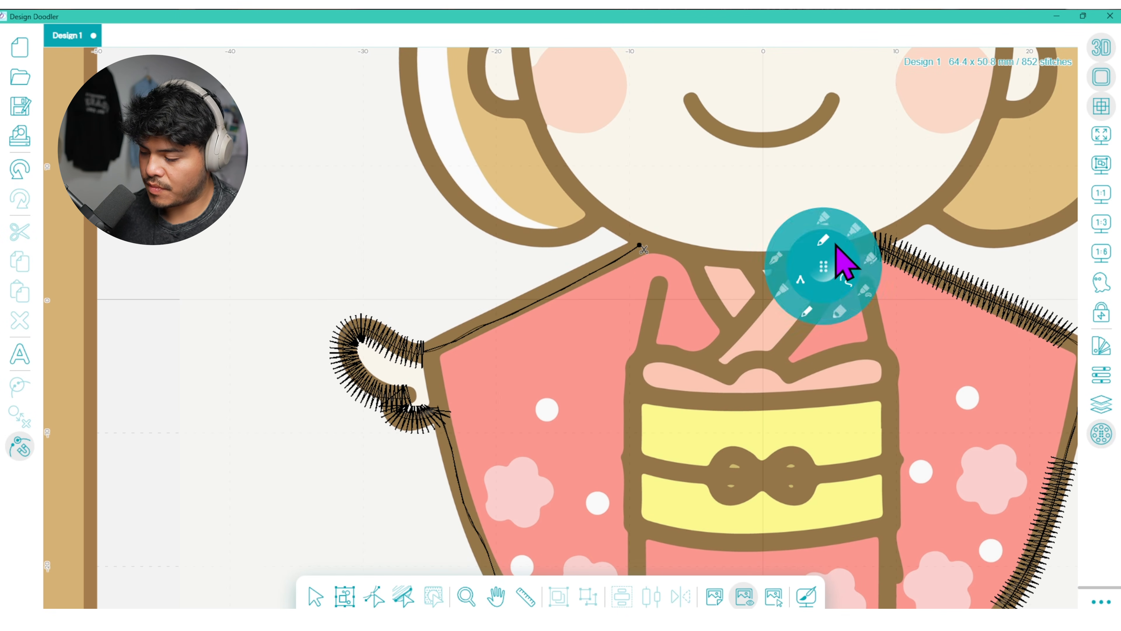
click(856, 229)
drag(630, 250, 538, 302)
click(20, 170)
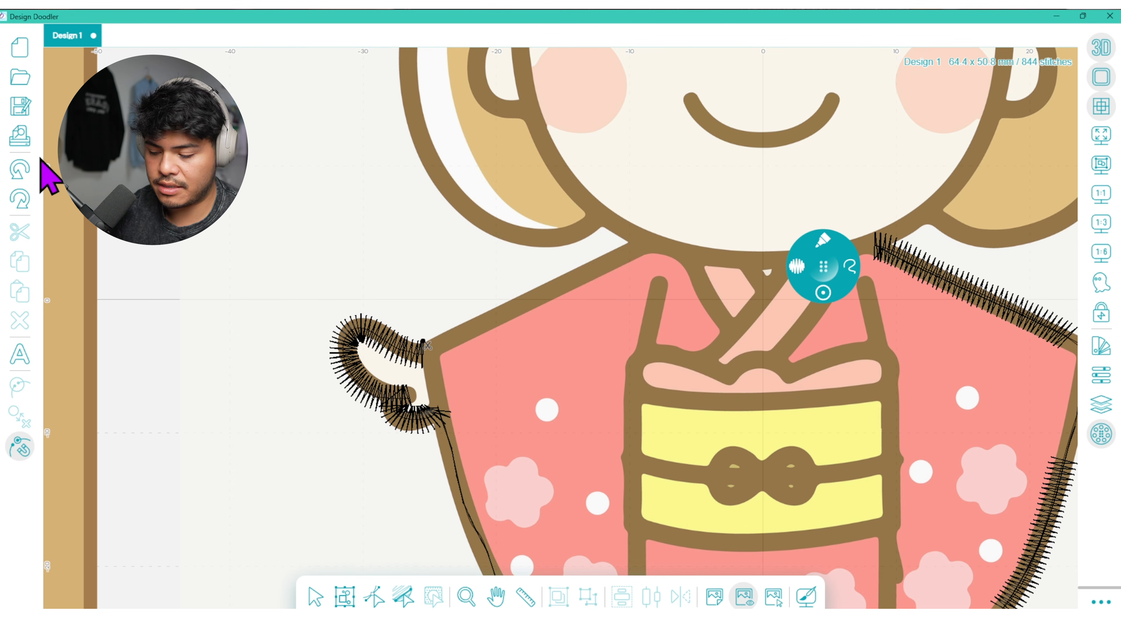
click(20, 199)
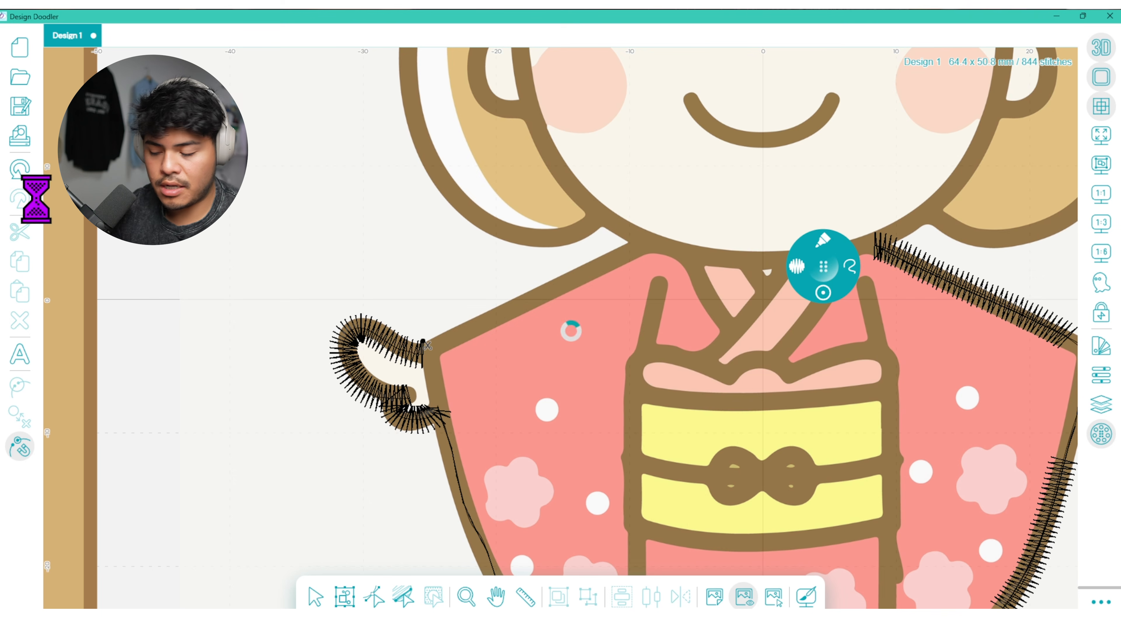
mouse_move(645, 243)
mouse_down()
mouse_move(467, 353)
mouse_move(433, 360)
mouse_move(498, 570)
mouse_up()
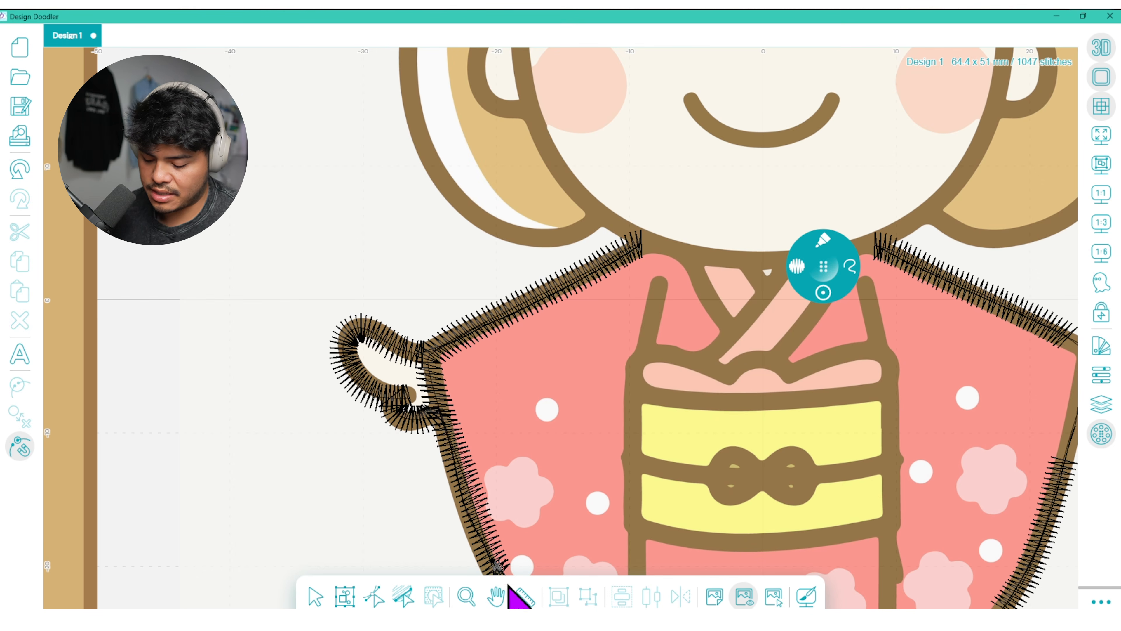
- Continue the wide stitches around the left-hand sleeve's lower curve to the skirt's edge
drag(531, 513, 483, 263)
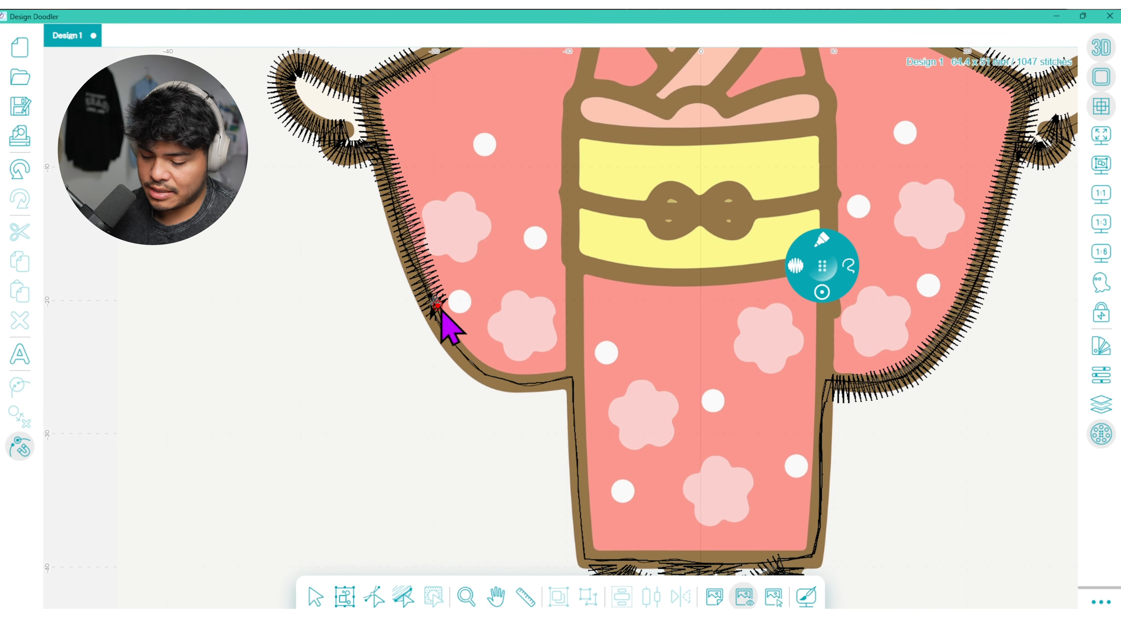
drag(439, 313, 442, 324)
drag(484, 373, 590, 397)
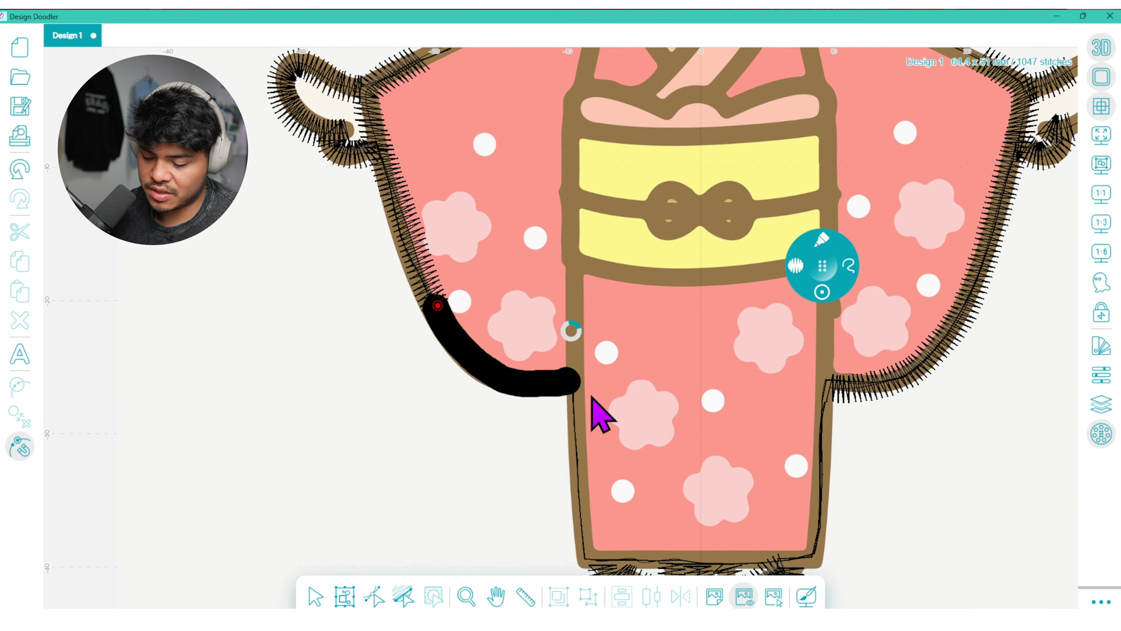
click(18, 170)
mouse_move(441, 323)
mouse_down()
mouse_move(485, 379)
mouse_move(531, 393)
mouse_move(572, 384)
mouse_up()
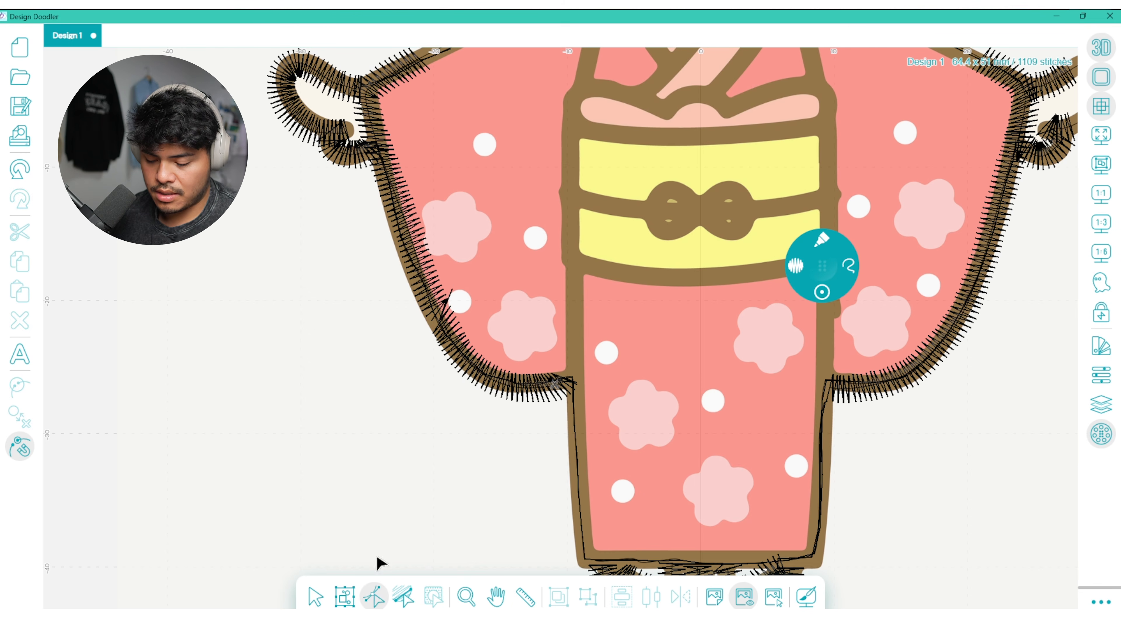
- Adjust the wide stitch stroke's nodes along the left-hand sleeve's curve and at the upper wrist corner
key(p)
drag(572, 331, 620, 478)
click(375, 596)
drag(455, 378, 454, 386)
drag(480, 453, 481, 454)
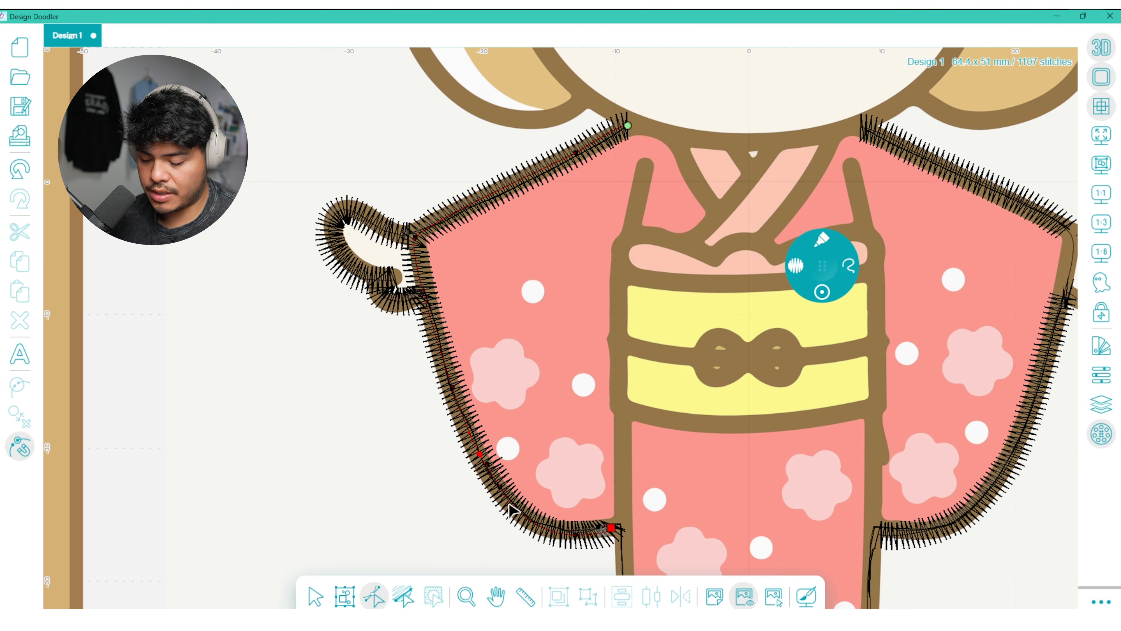
drag(500, 490, 503, 486)
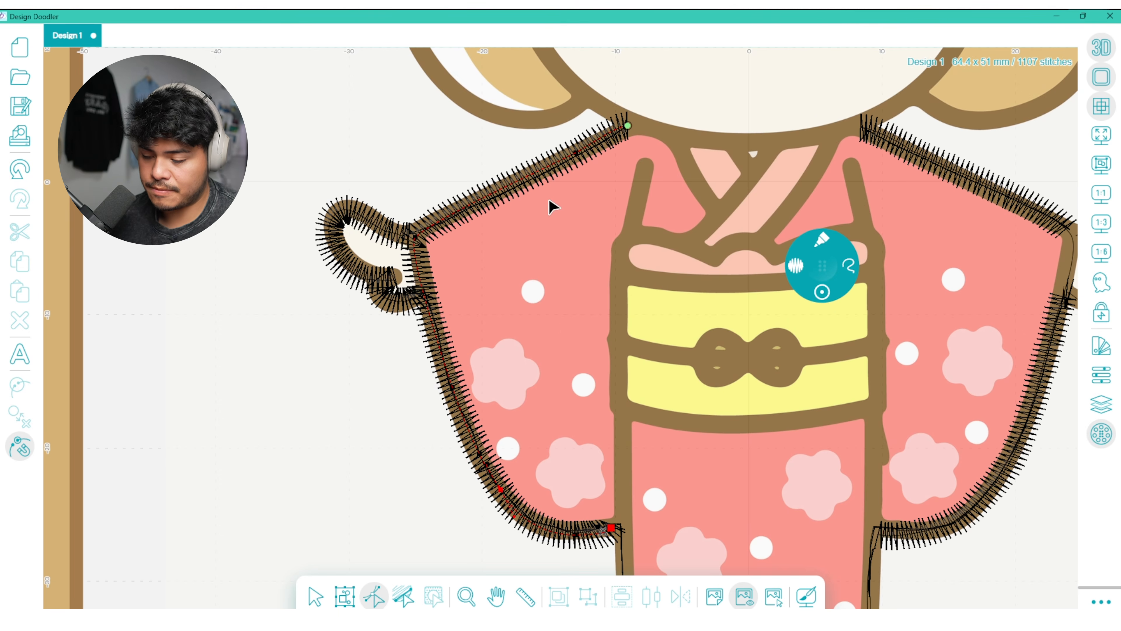
drag(414, 237, 414, 232)
- Draw a pencil travel line from the left-hand sleeve's lower corner up the skirt's edge to the yellow sash
scroll(573, 160, down, 5)
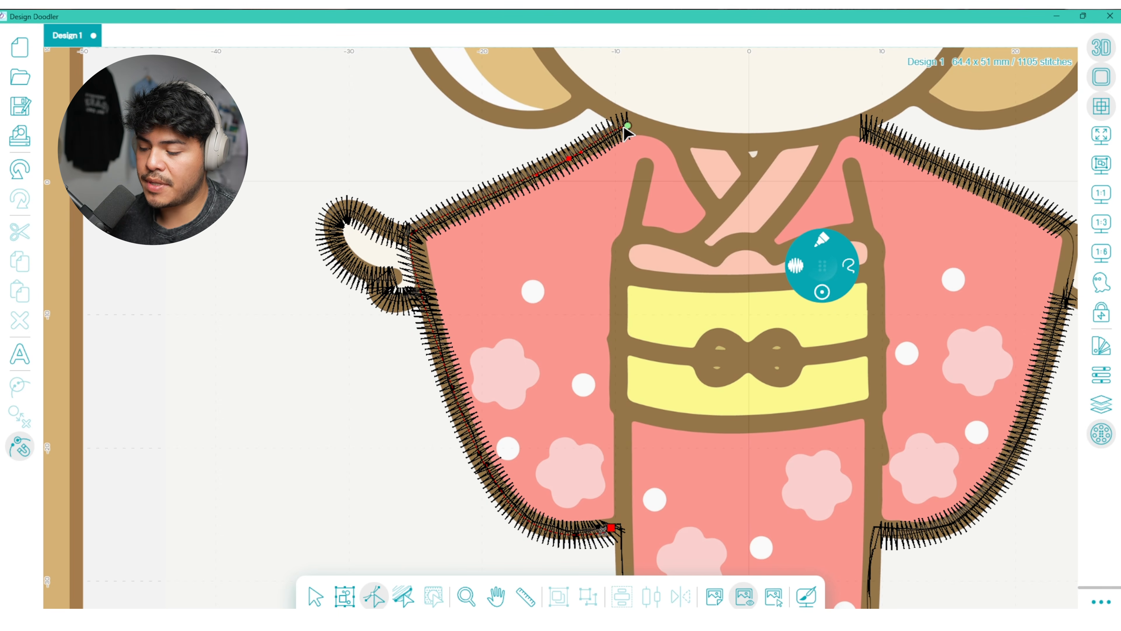
click(1101, 195)
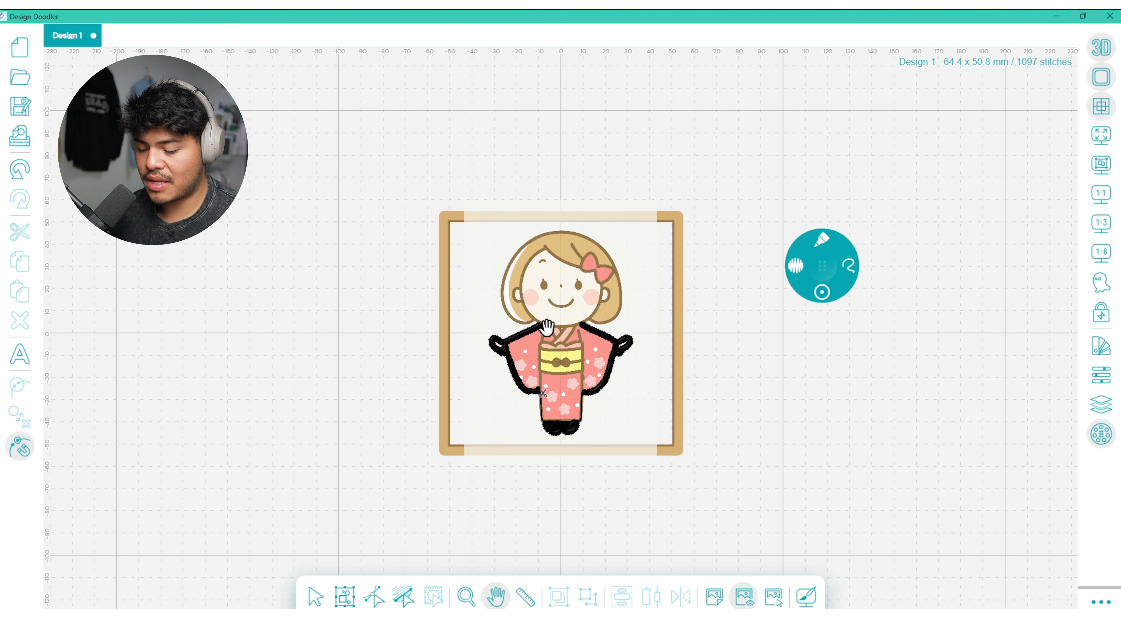
scroll(631, 468, up, 5)
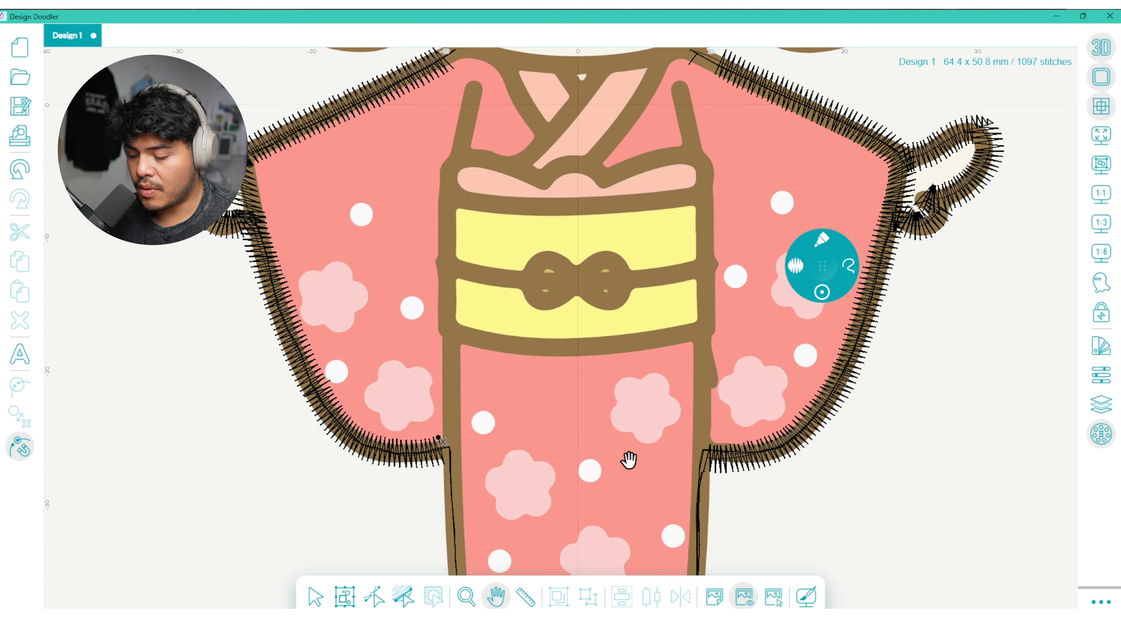
drag(625, 458, 613, 388)
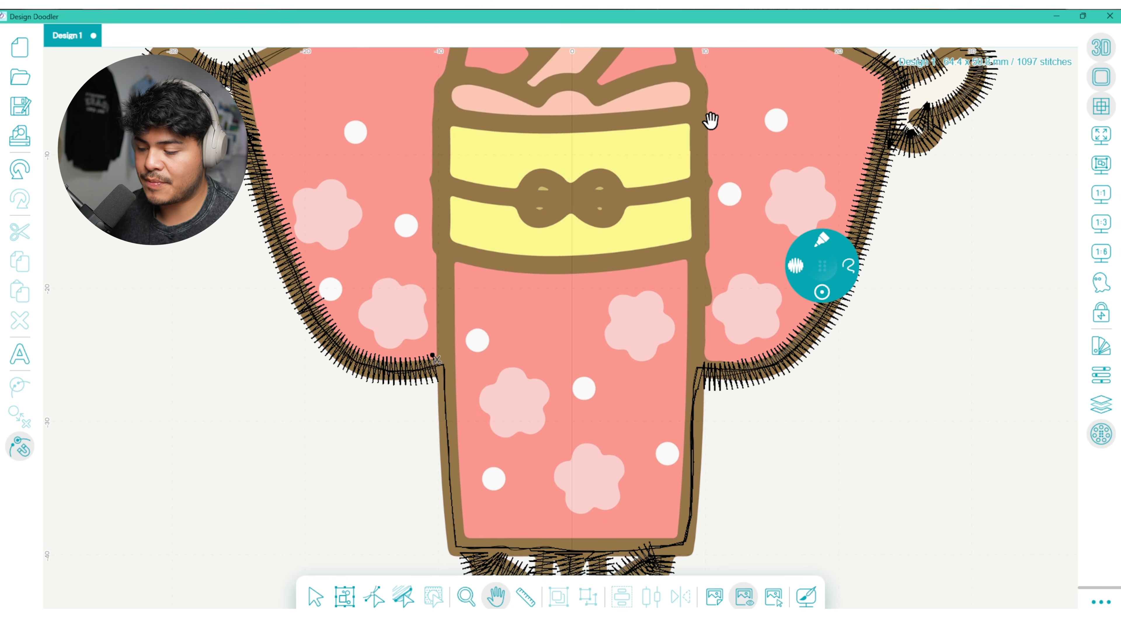
mouse_move(824, 238)
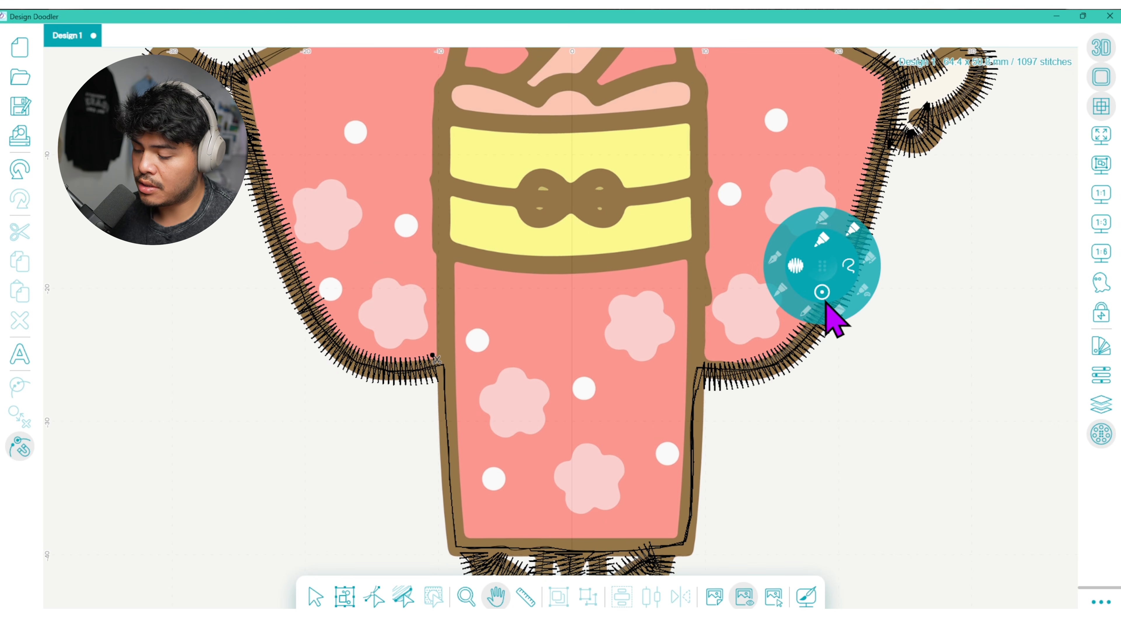
click(811, 316)
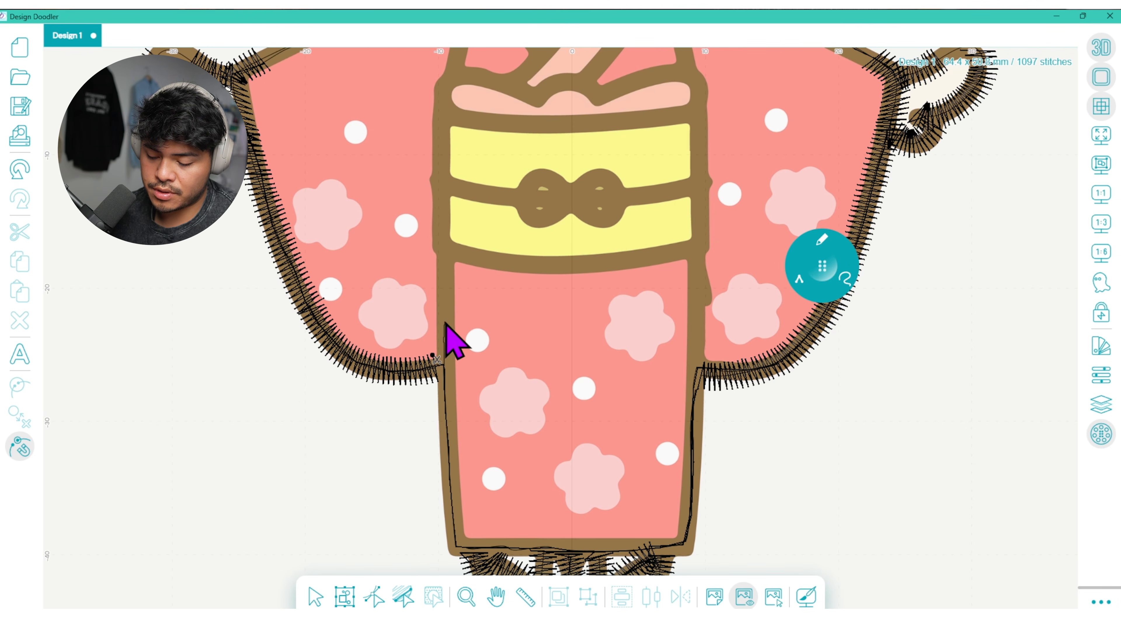
click(444, 248)
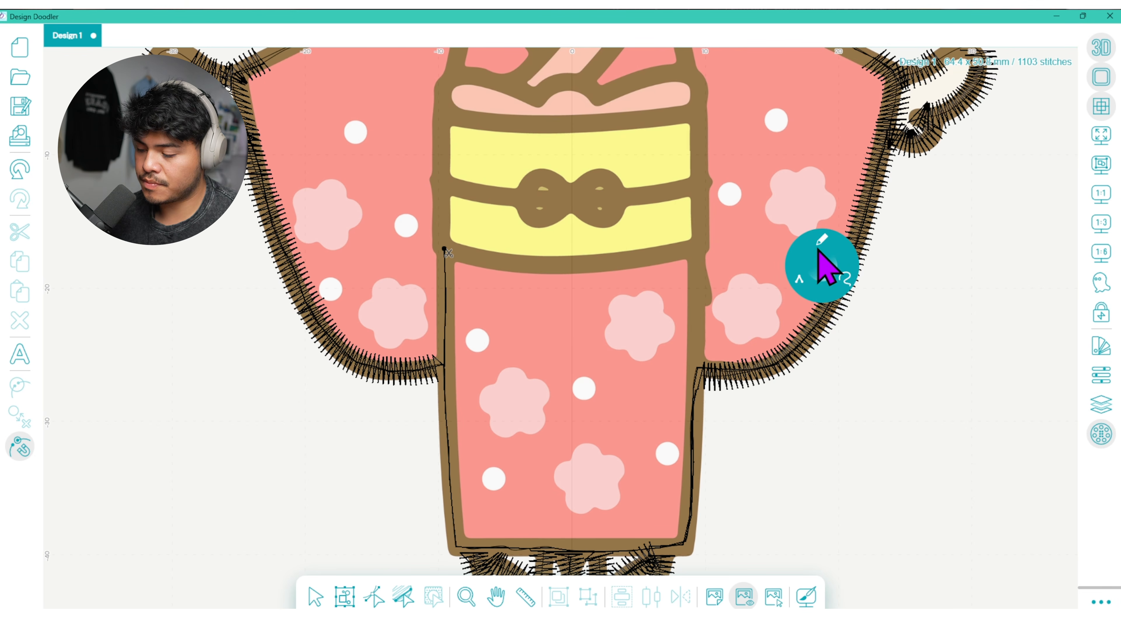
- Cover the skirt outline with wide stitches, running down from the sash's left-hand edge, along the hem and up to the sash's right-hand edge
mouse_move(821, 243)
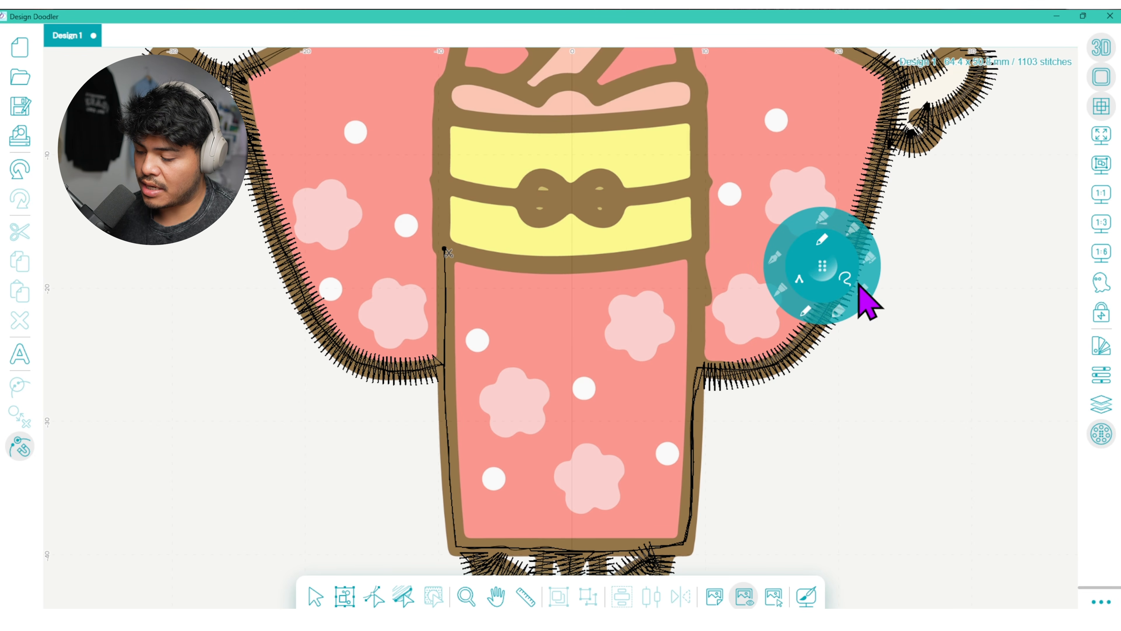
click(864, 244)
mouse_move(446, 252)
mouse_down()
mouse_move(457, 553)
mouse_move(676, 552)
mouse_move(693, 528)
mouse_move(699, 246)
mouse_up()
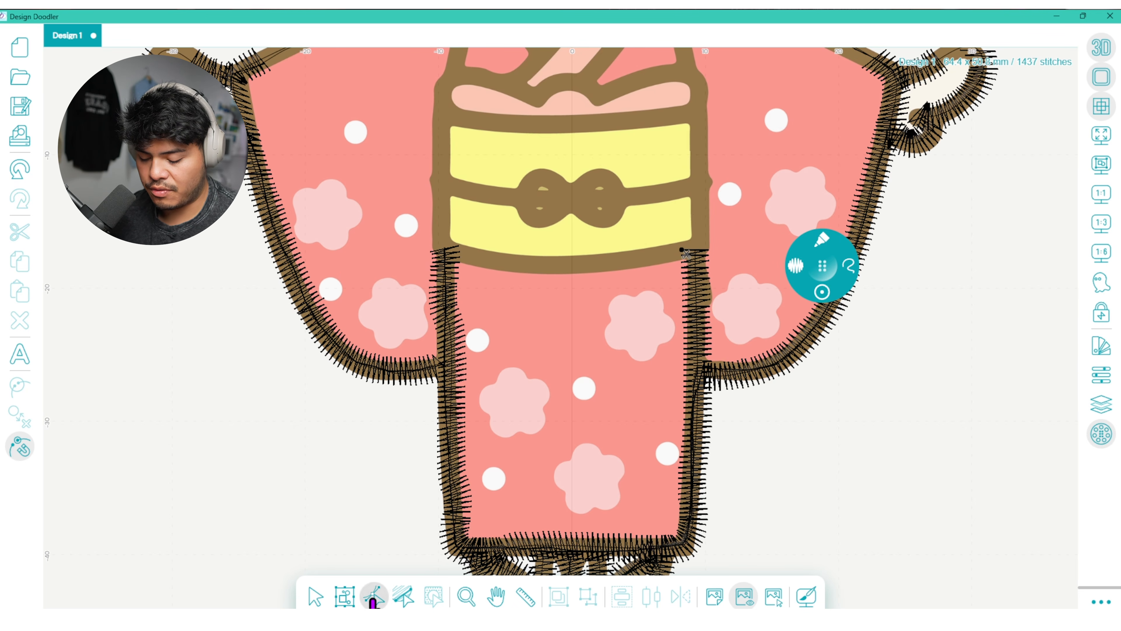
- Adjust the skirt stroke's nodes along the left-hand edge and apply the Smooth anchor mode to them
drag(456, 489, 452, 496)
click(446, 316)
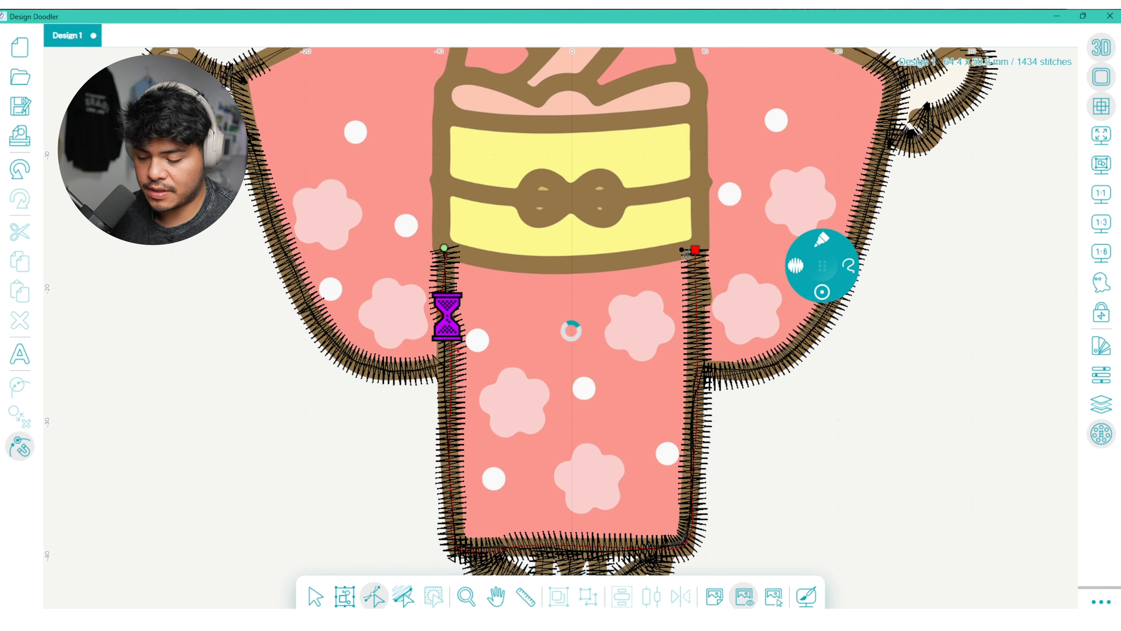
drag(442, 304, 443, 303)
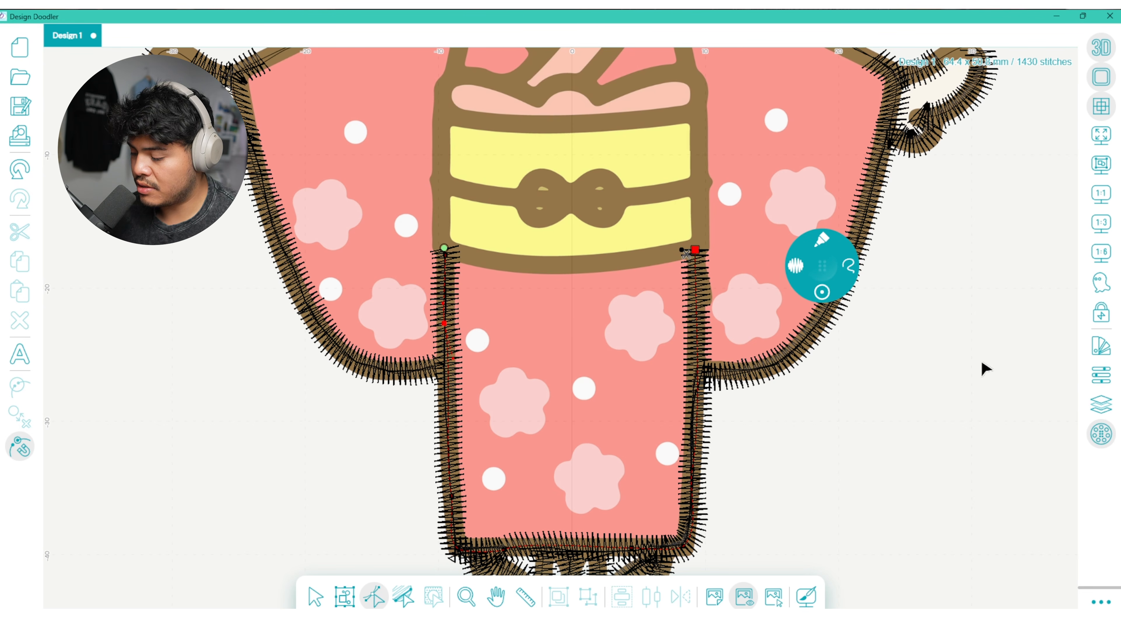
click(1101, 376)
click(959, 181)
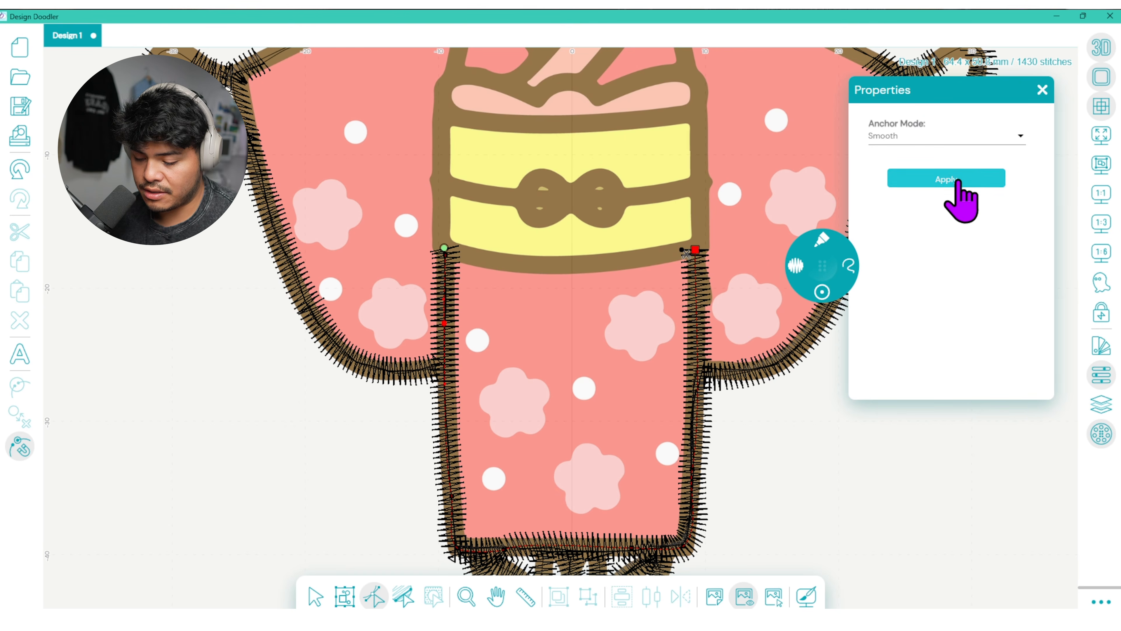
click(940, 179)
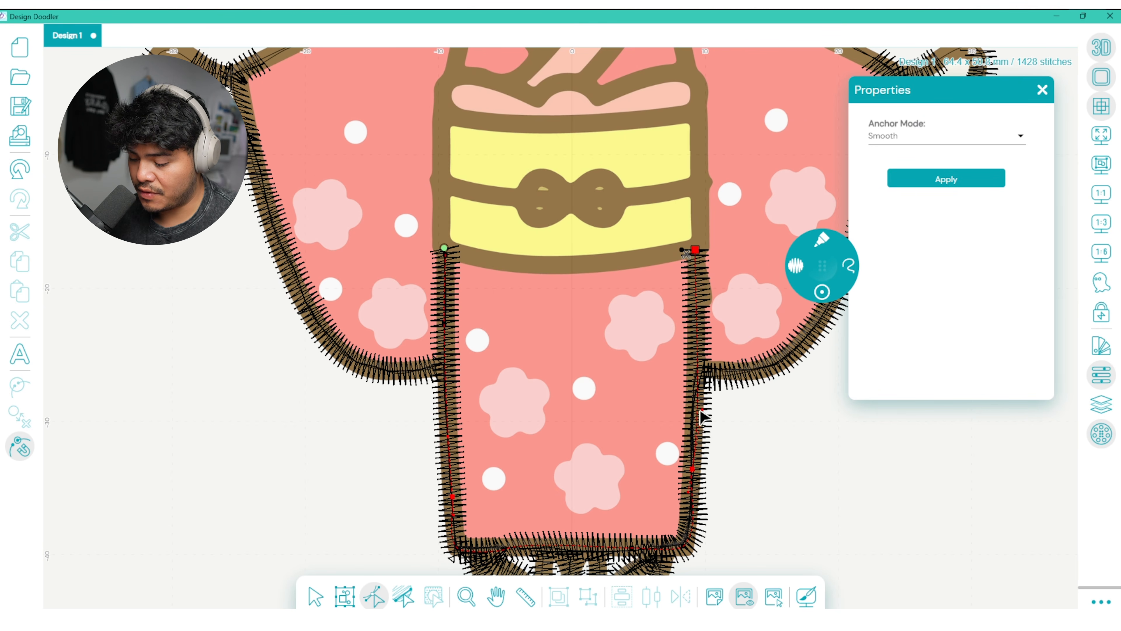
- Reposition the skirt stroke's nodes on the right-hand edge and lower corner, and apply the Smooth anchor mode there and along the hem
drag(693, 467, 691, 459)
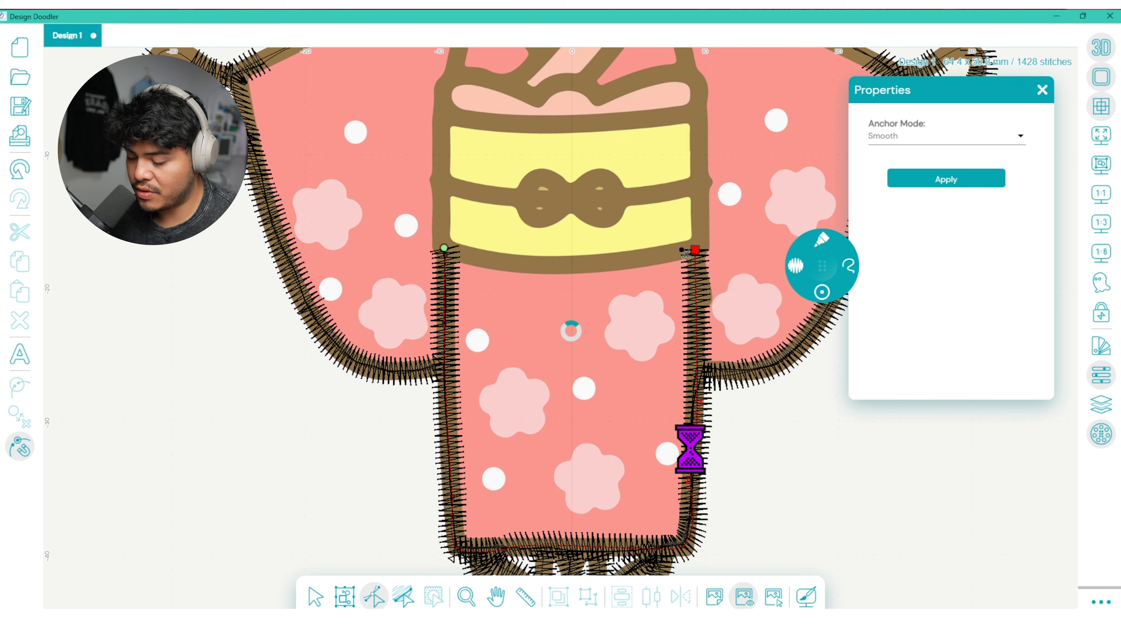
click(928, 179)
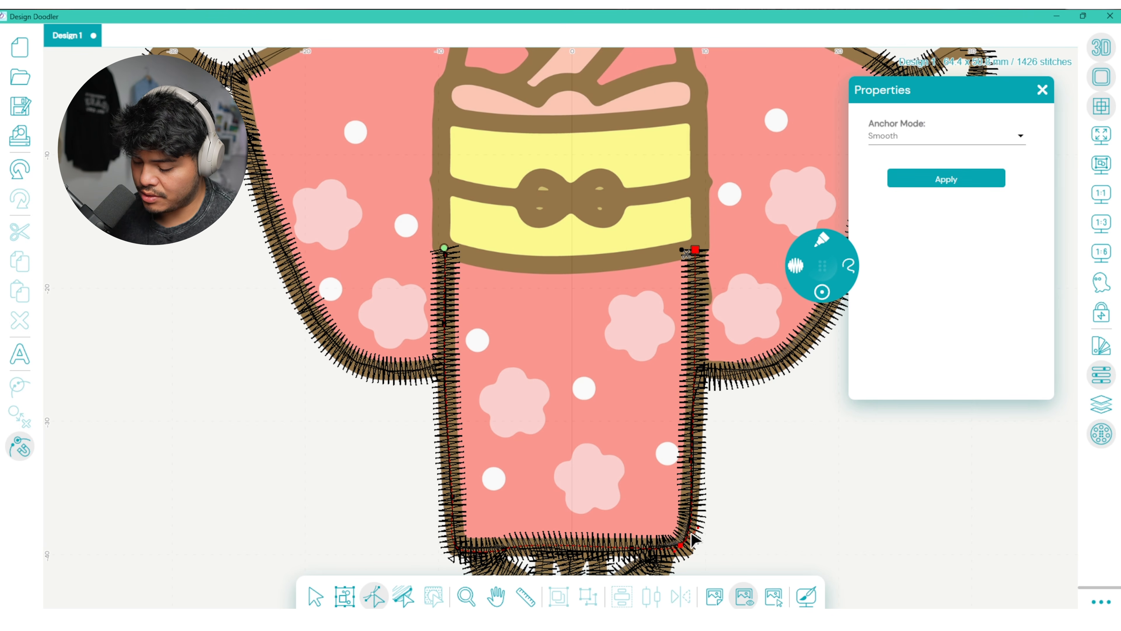
mouse_move(690, 537)
mouse_down()
mouse_move(680, 548)
mouse_move(691, 529)
mouse_up()
click(555, 548)
click(556, 549)
click(935, 182)
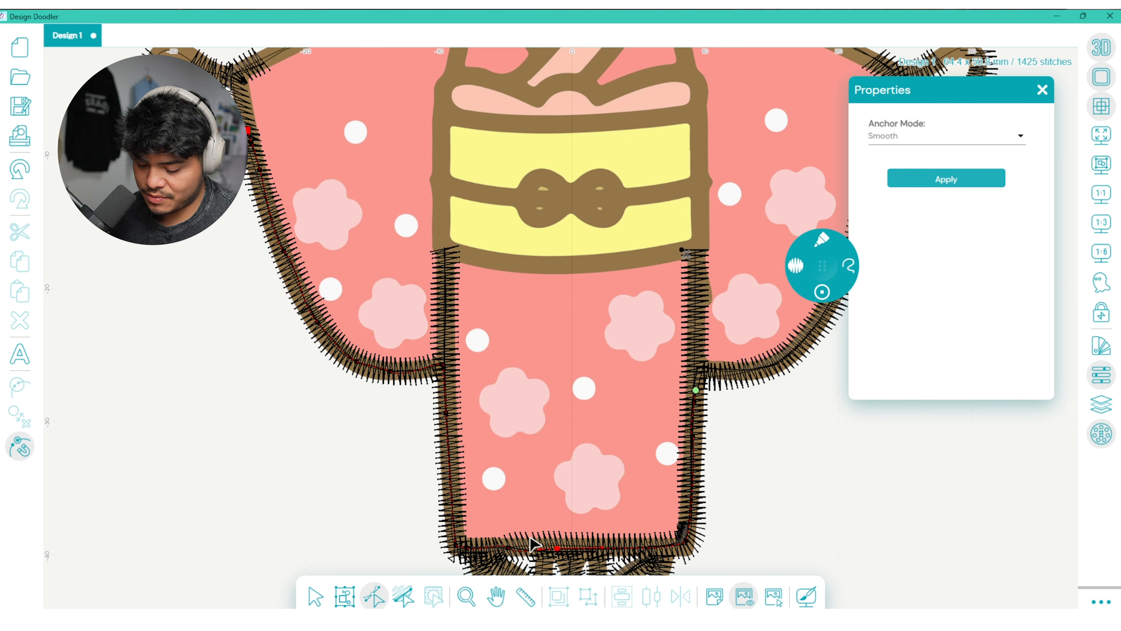
click(977, 177)
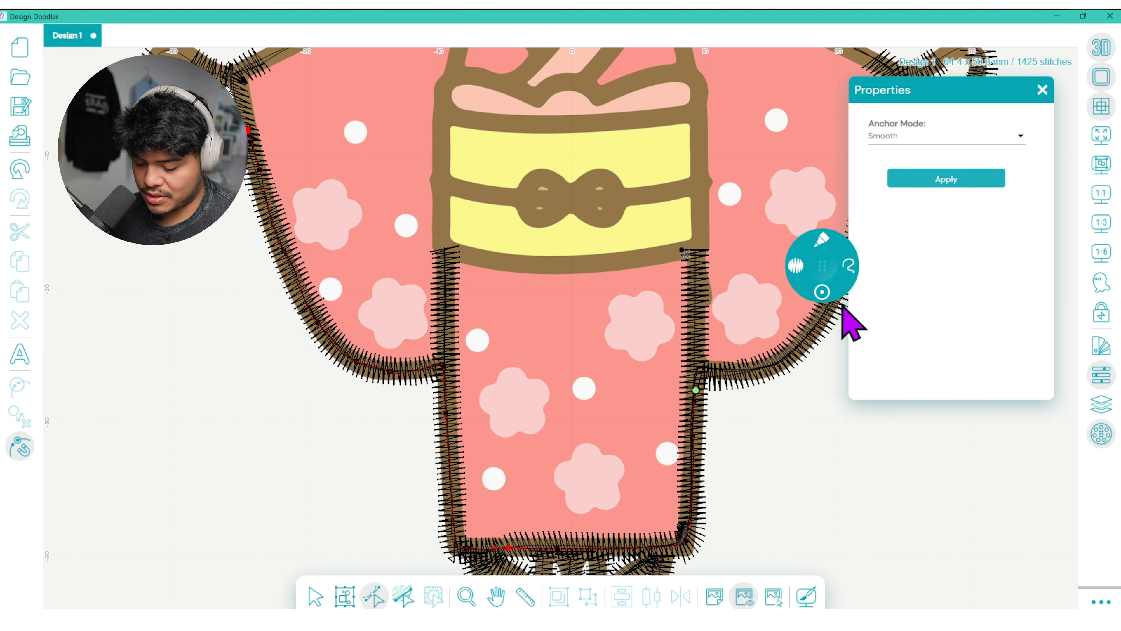
- Draw a pencil travel line from the skirt's right-hand upper end to the sash's middle band and across it to the left-hand edge
click(495, 596)
drag(575, 323, 572, 510)
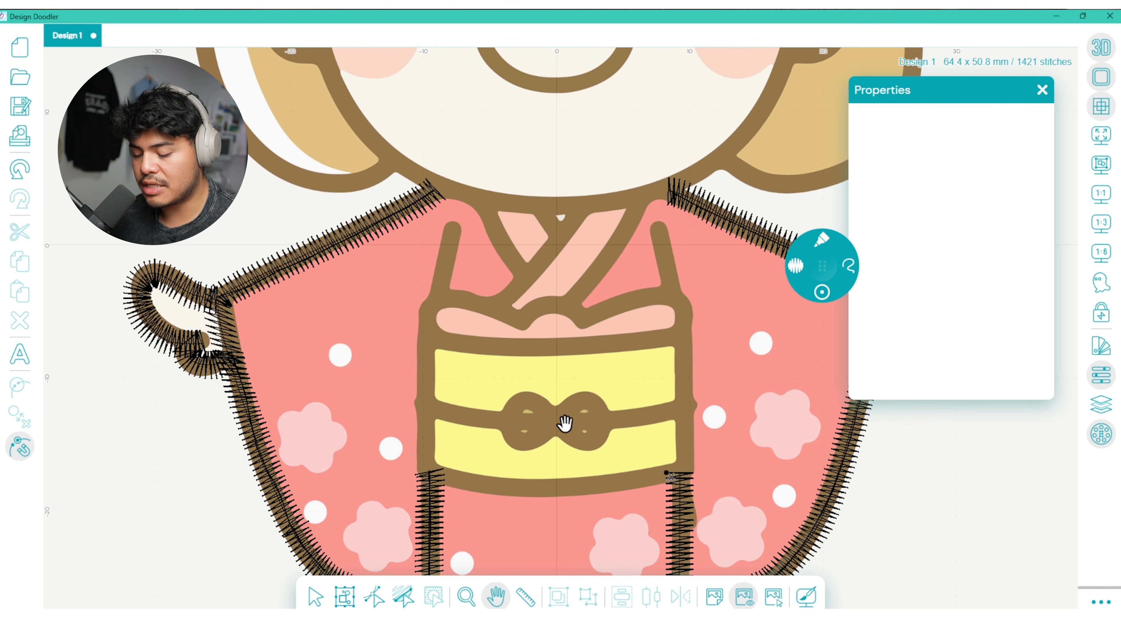
click(822, 240)
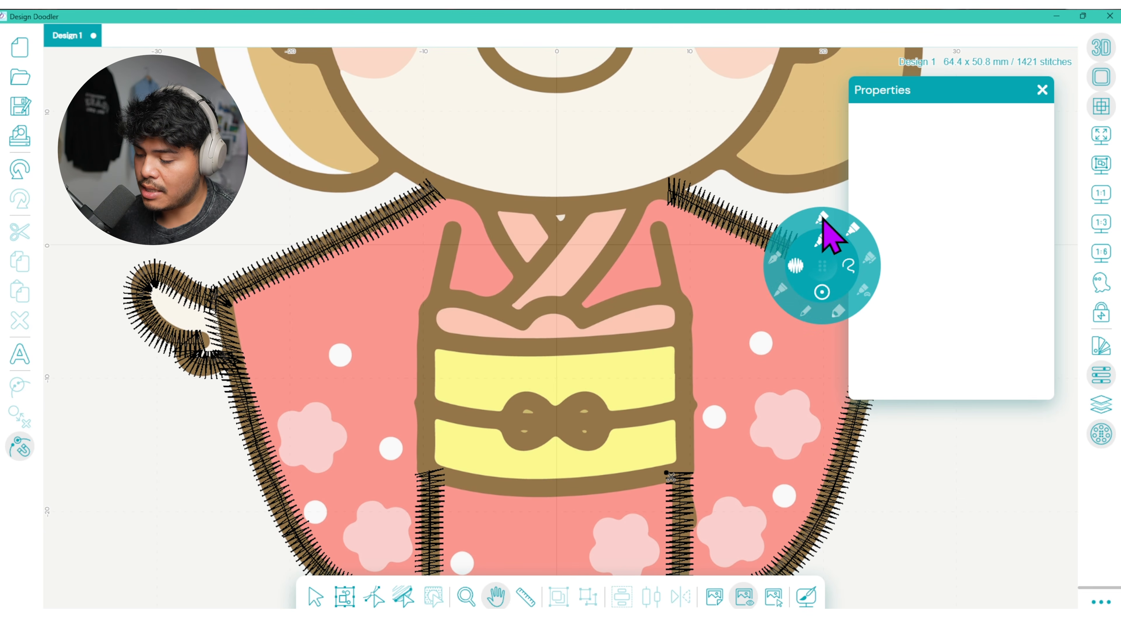
click(807, 313)
mouse_move(685, 471)
mouse_down()
mouse_move(681, 412)
mouse_move(587, 425)
mouse_move(433, 408)
mouse_up()
- Cover the sash's middle band with wide stitches from its left-hand edge to the bow
mouse_move(826, 240)
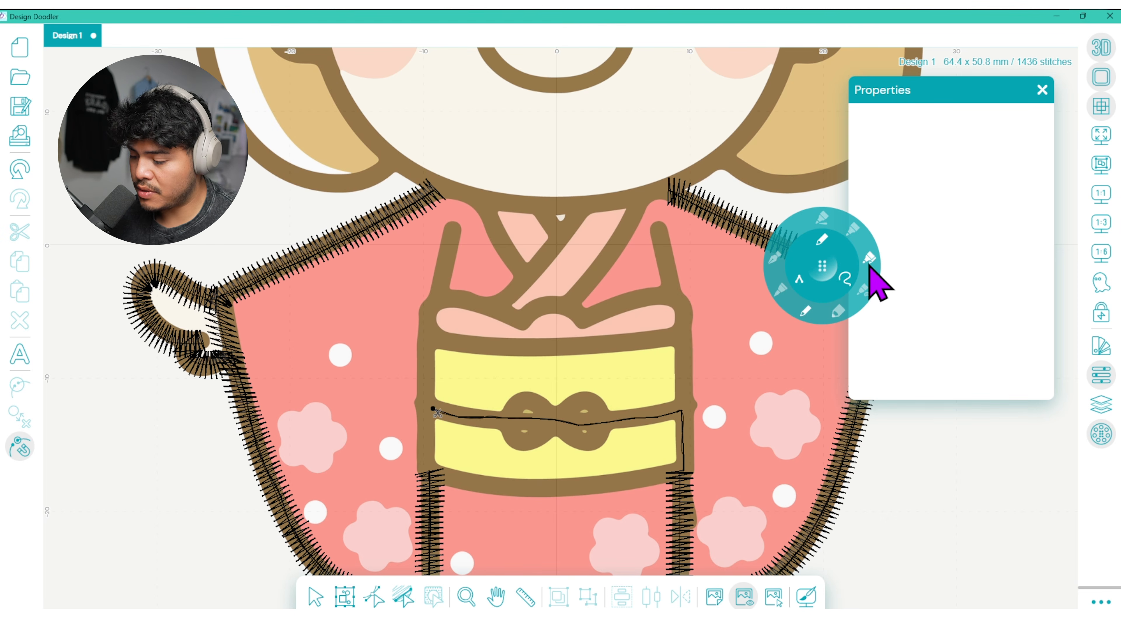
click(856, 232)
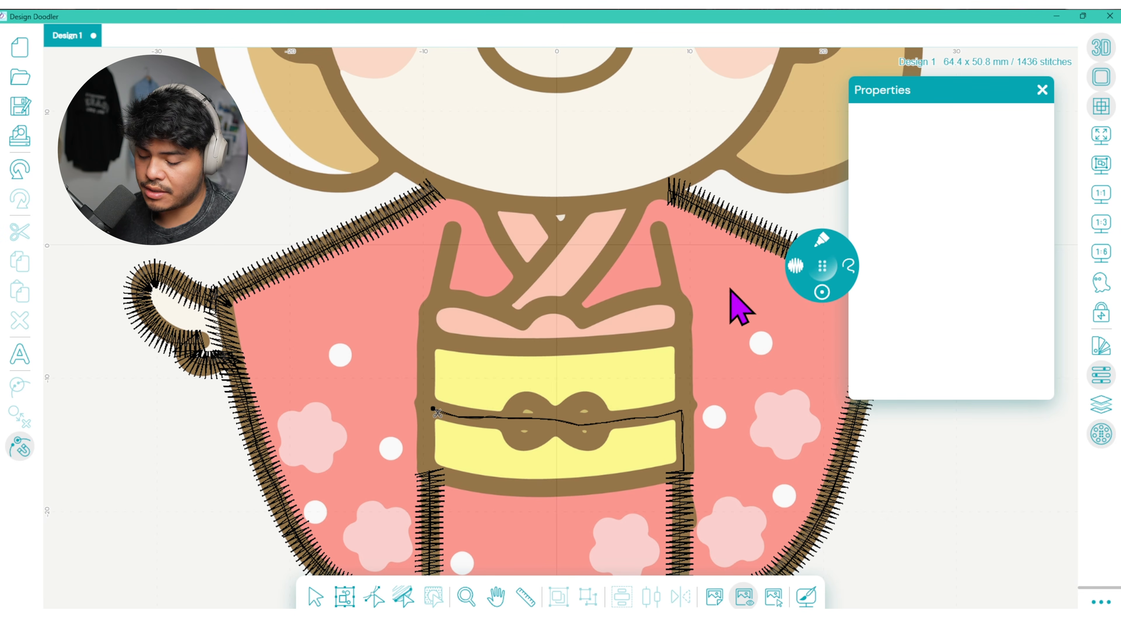
drag(433, 413, 504, 409)
- Trace around the brown bow at the sash's centre with the fill brush to make a filled shape
mouse_move(822, 242)
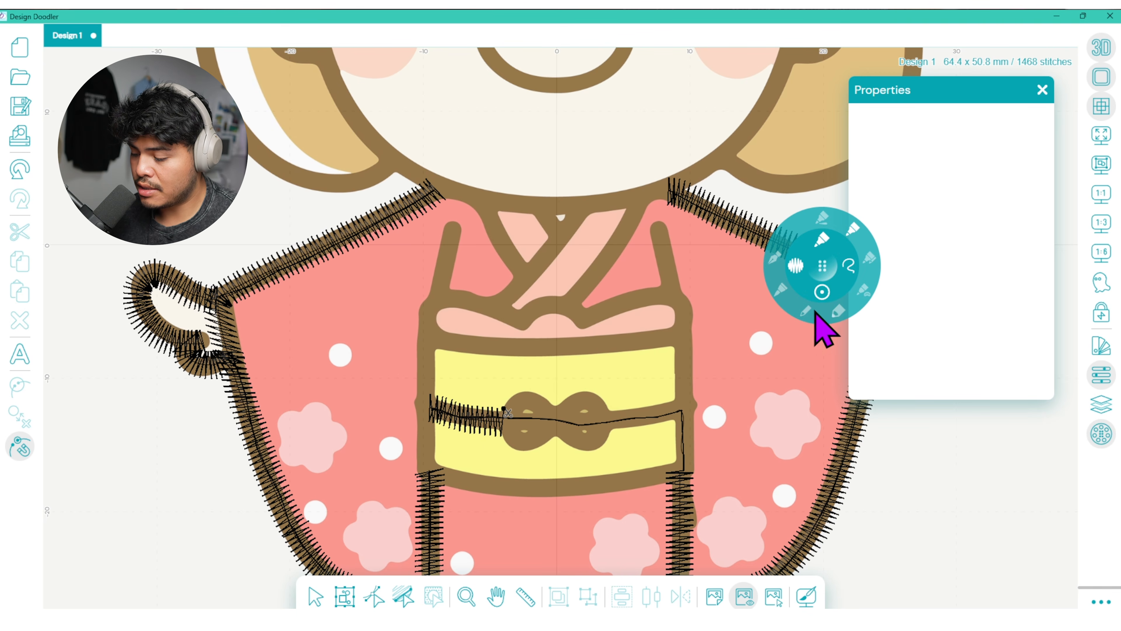
click(863, 292)
mouse_move(503, 443)
mouse_down()
mouse_move(565, 444)
mouse_move(608, 417)
mouse_move(531, 390)
mouse_move(505, 406)
mouse_up()
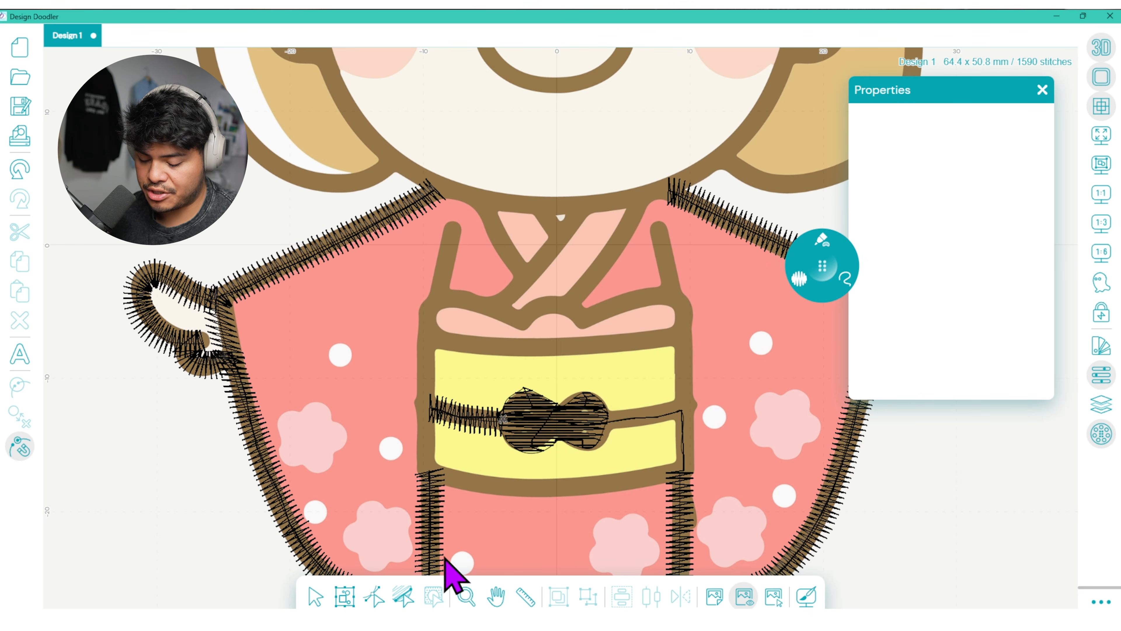
- Set the bow shape's fill pattern to Satin
click(318, 593)
click(594, 402)
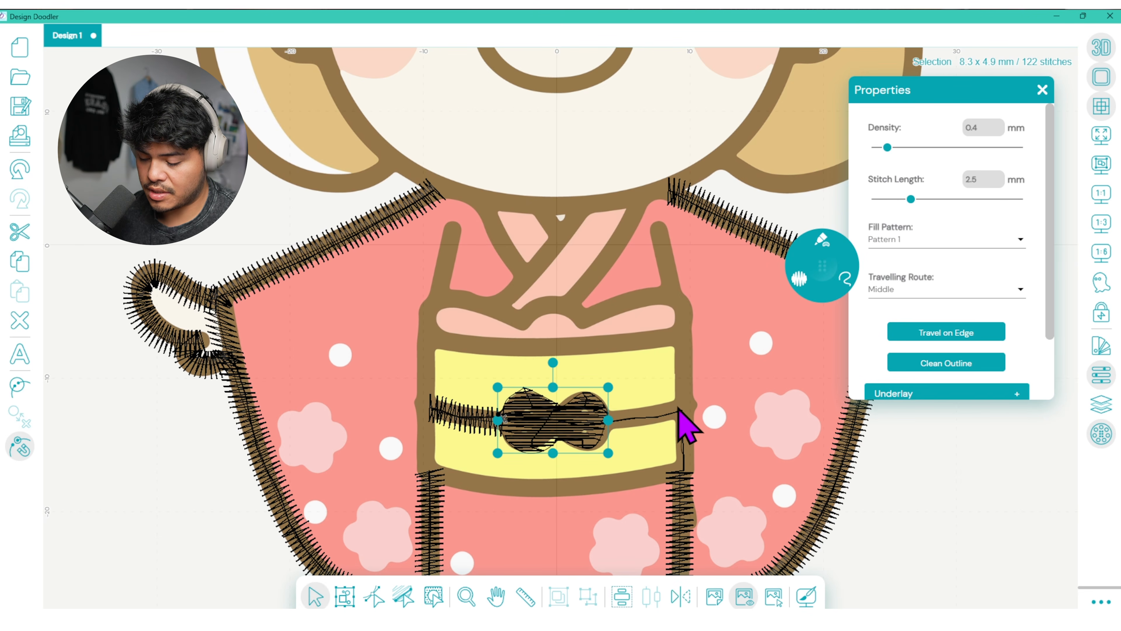
click(993, 241)
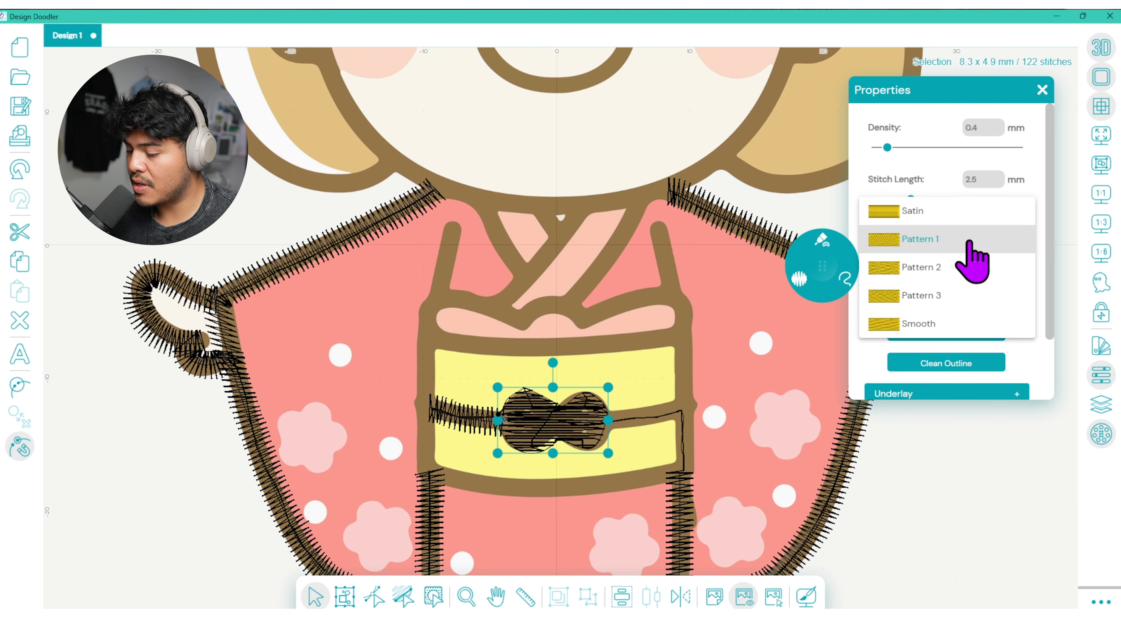
click(944, 211)
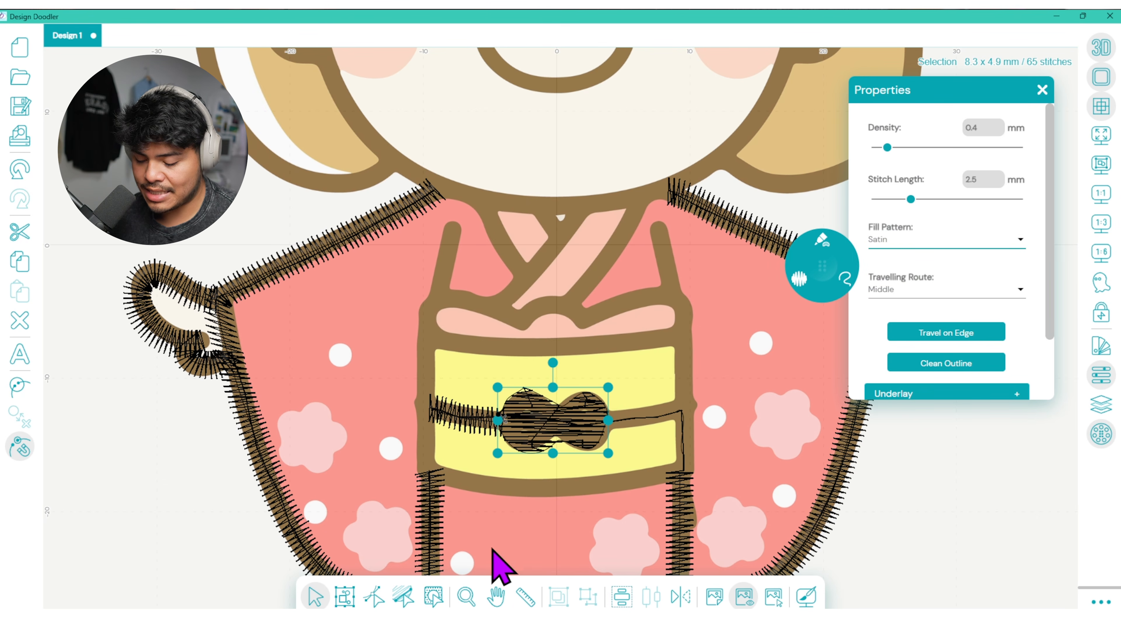
- Reshape the bow's right-hand lobe by moving its outline nodes out to the artwork's edge
click(374, 596)
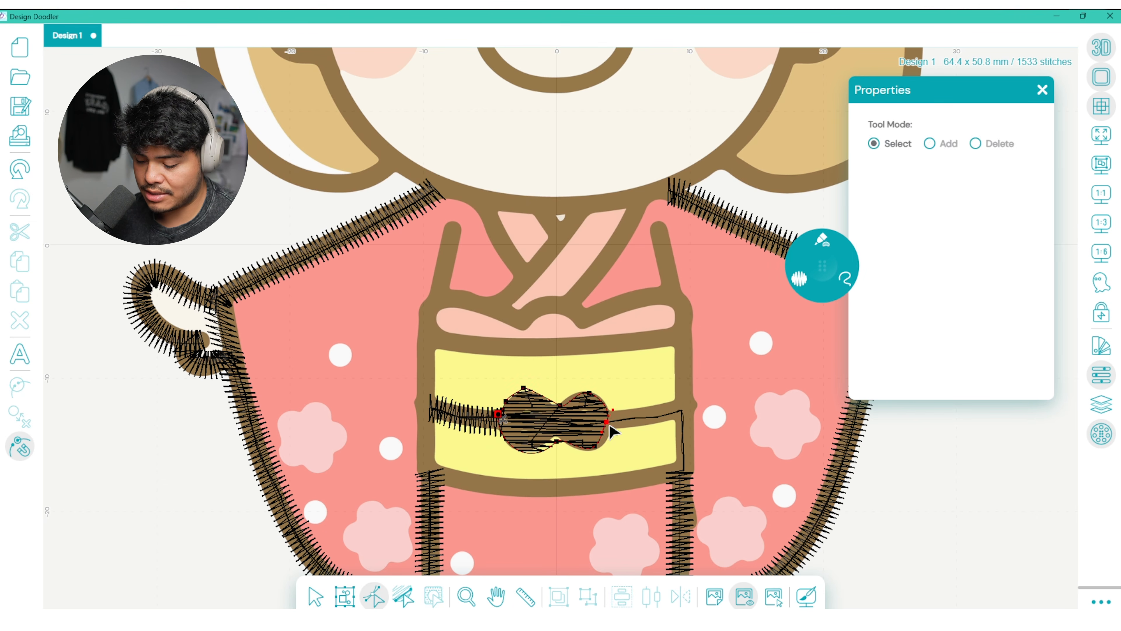
click(611, 424)
drag(594, 446, 600, 451)
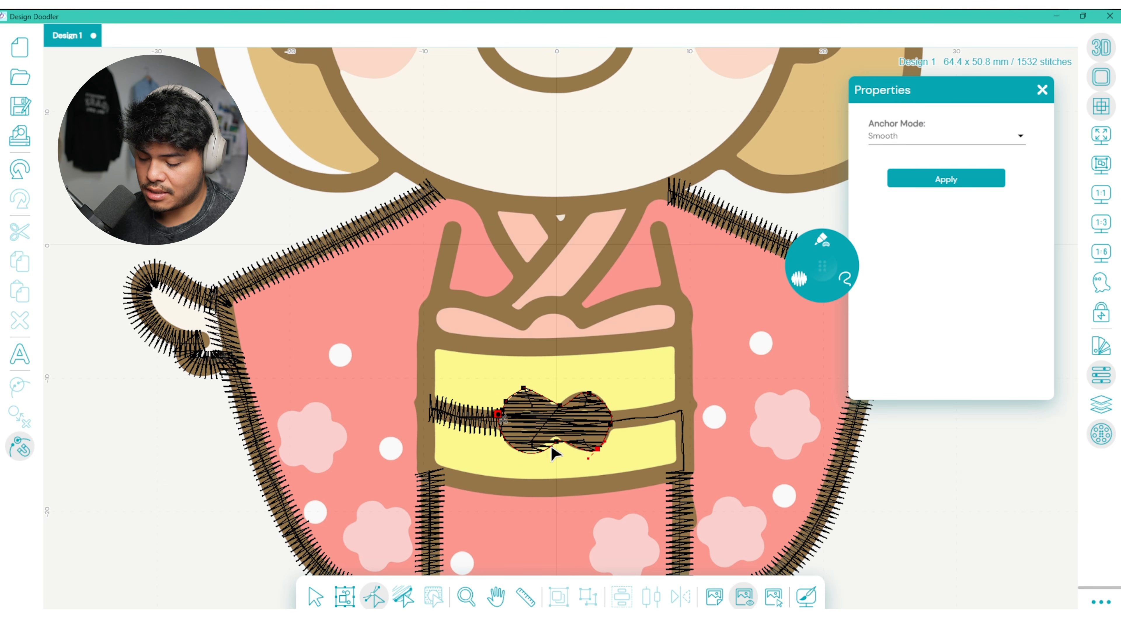
- Set the bow's stitch direction to near vertical with an angle line across its left-hand lobe
click(404, 588)
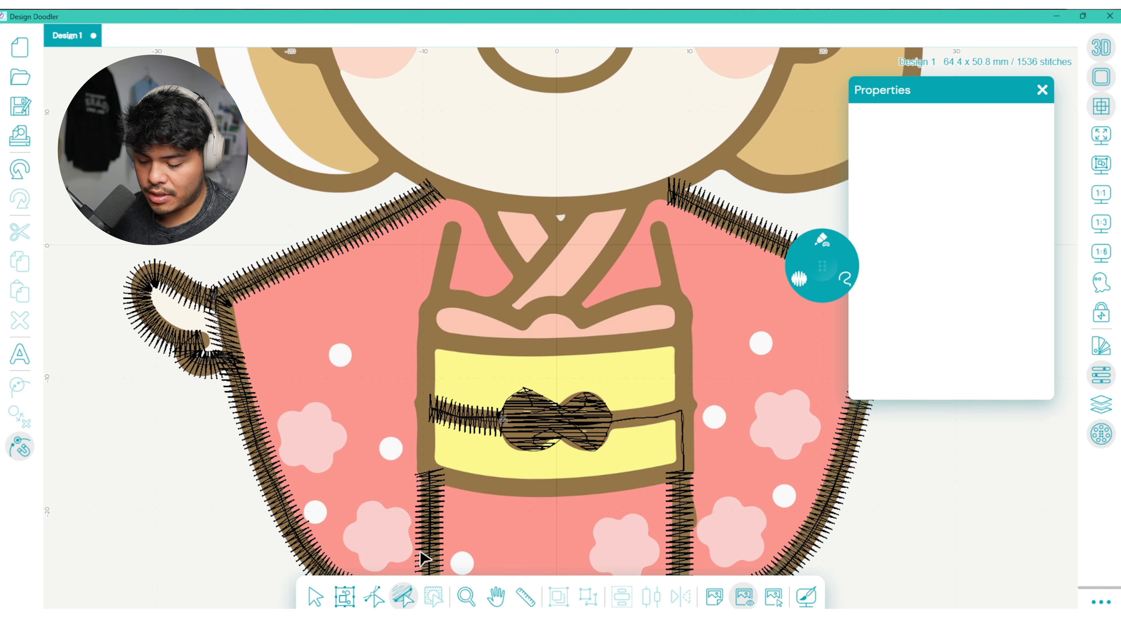
click(528, 450)
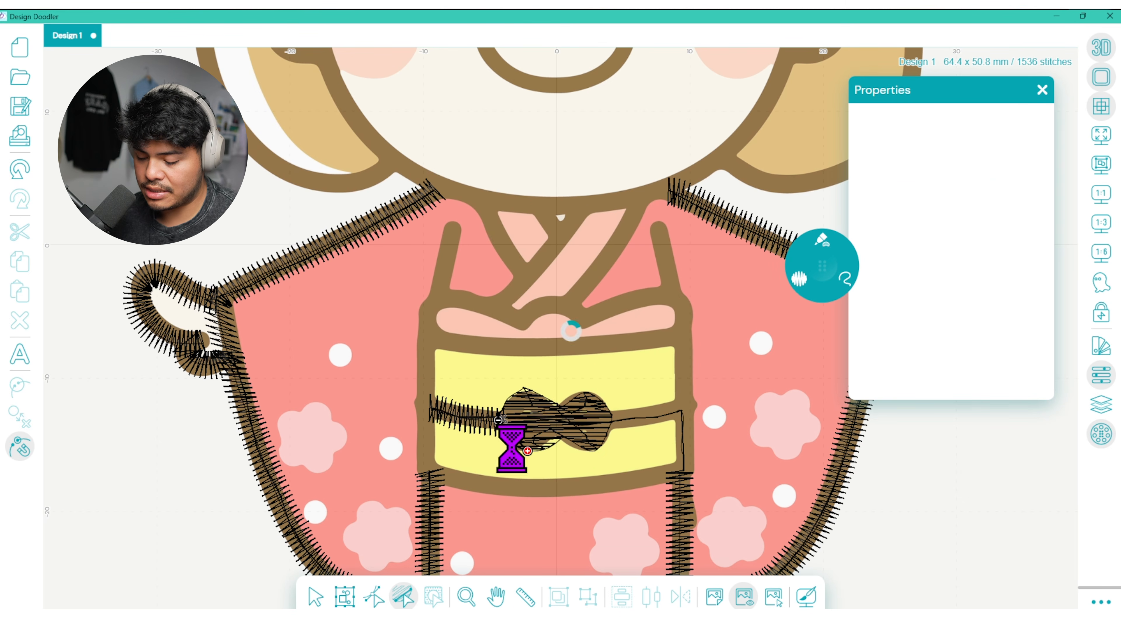
click(524, 387)
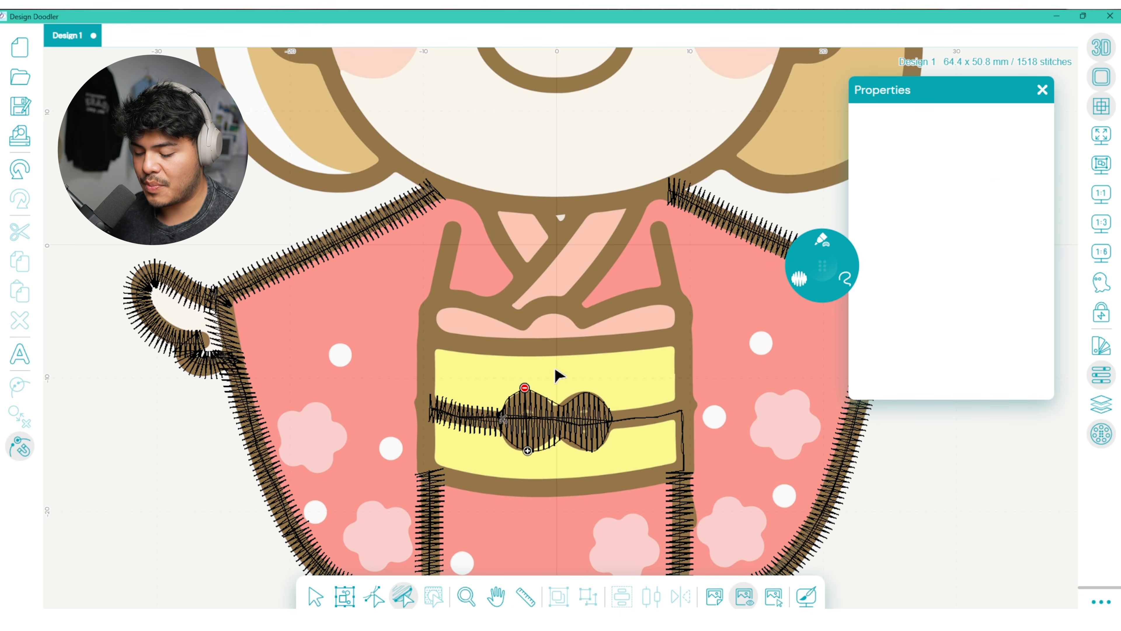
- Move the bow fill's end point to its right-hand tip, keeping the start point at the left-hand side
click(375, 596)
click(528, 419)
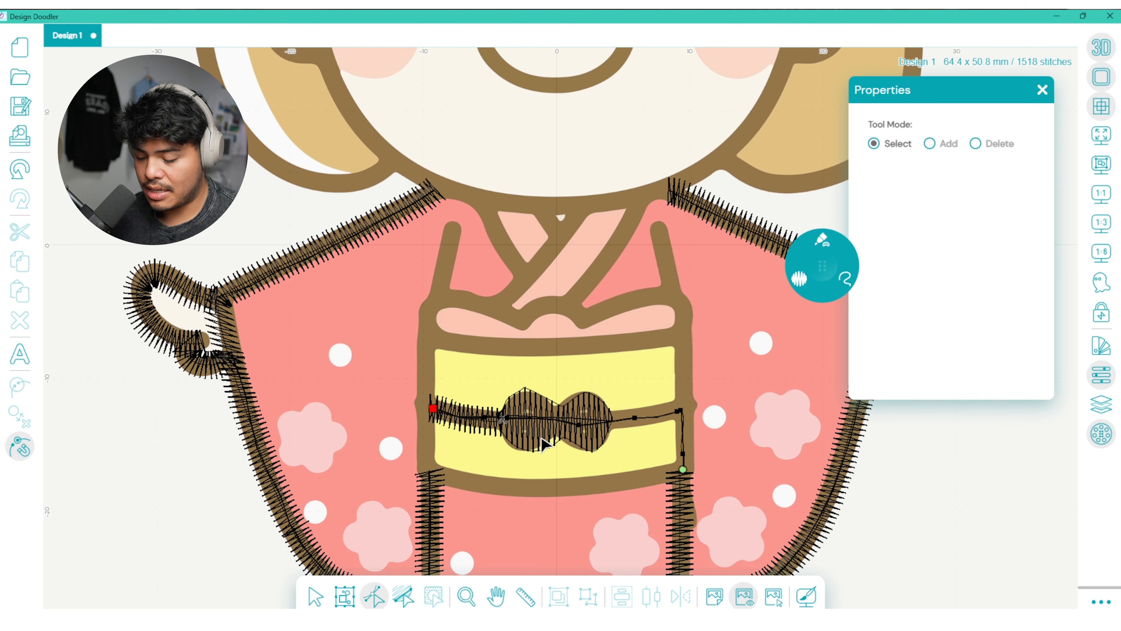
click(506, 410)
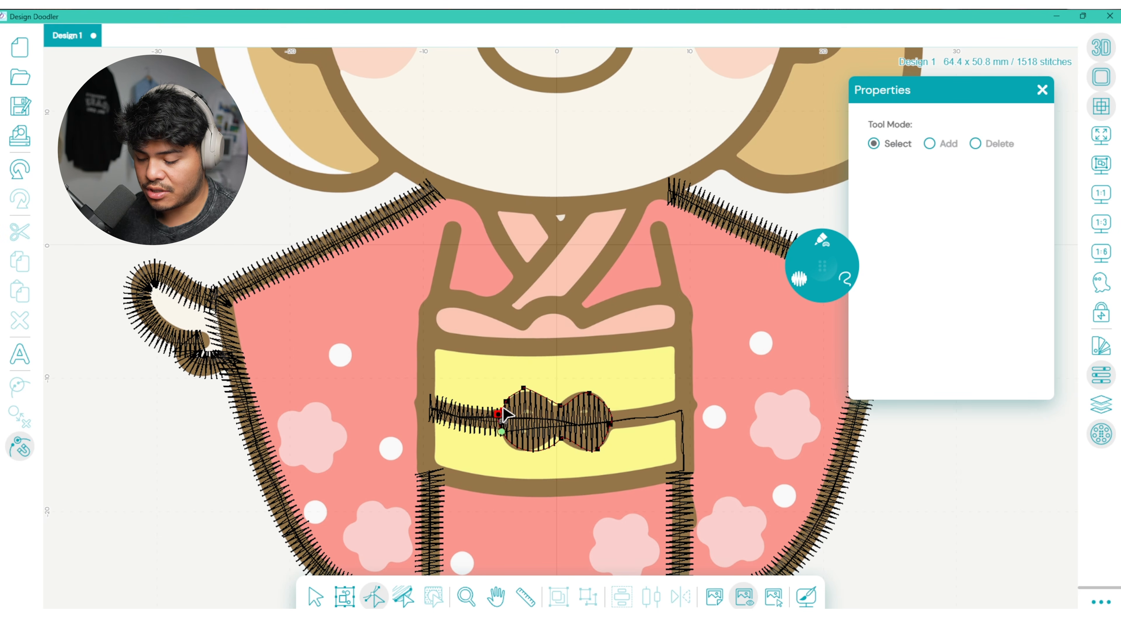
click(635, 420)
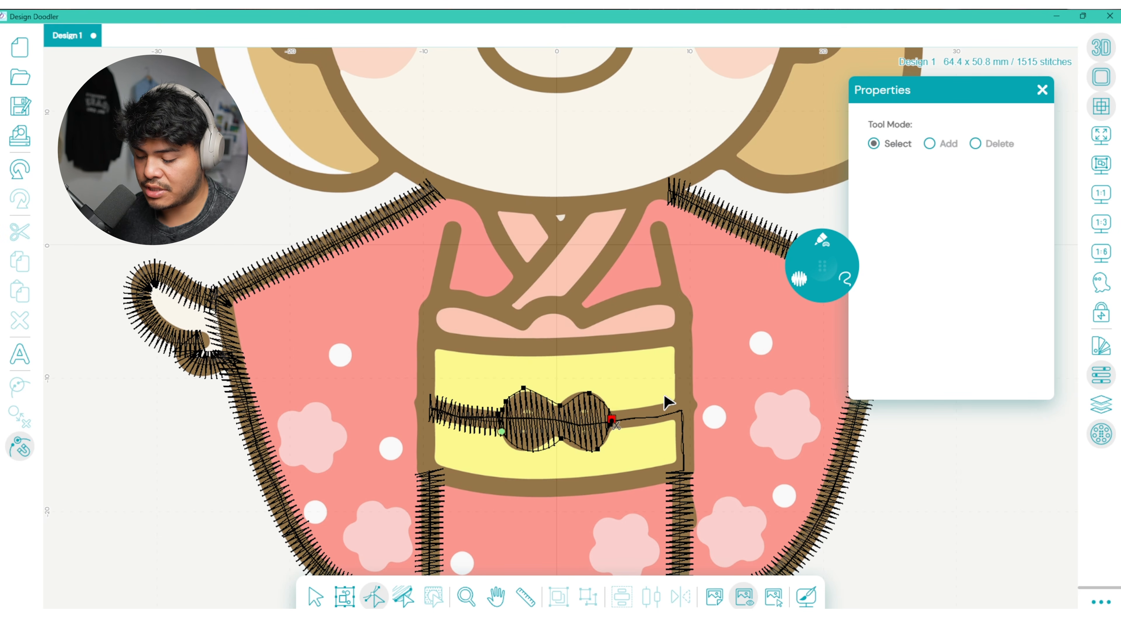
click(505, 432)
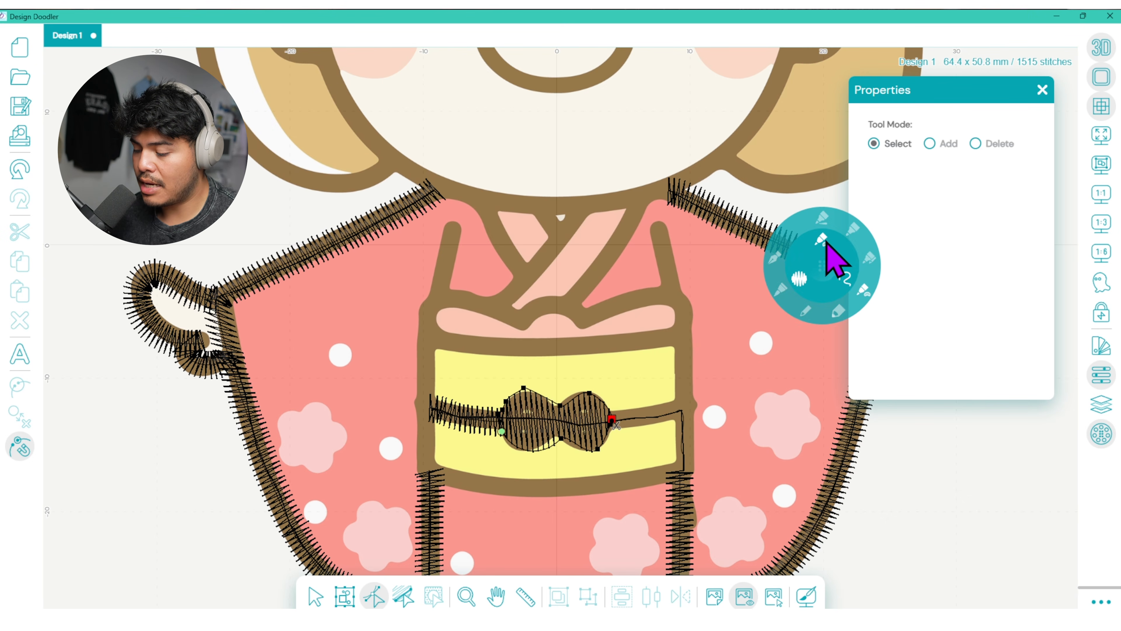
- Cover the sash's middle band right of the bow with wide stitches and draw a pencil travel line up to the right-hand strap's top
click(851, 229)
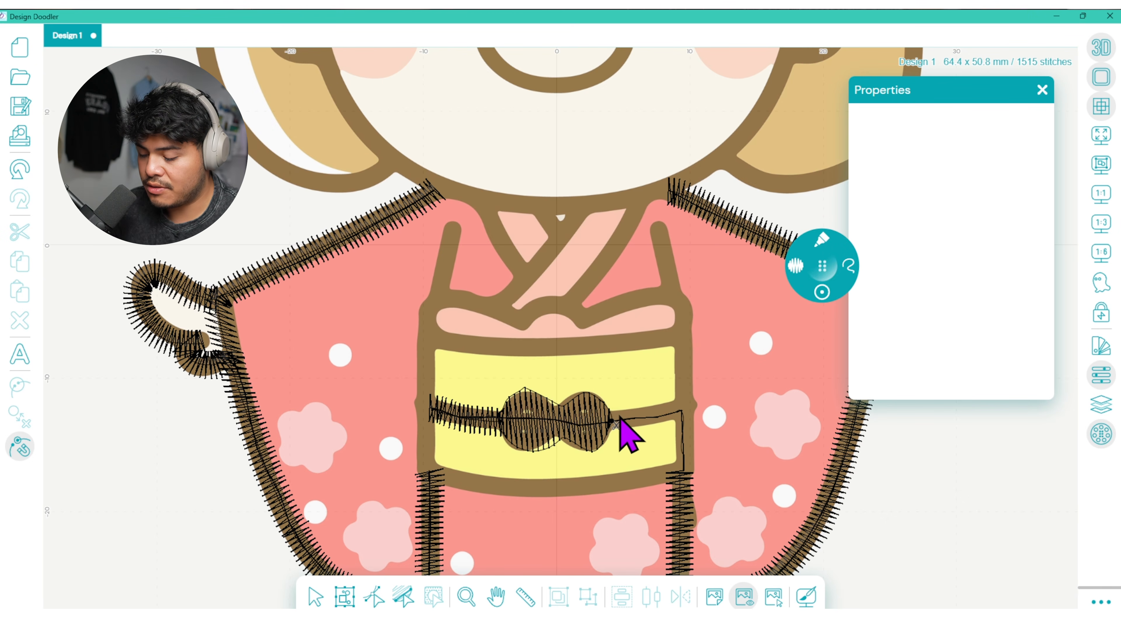
drag(610, 422, 692, 409)
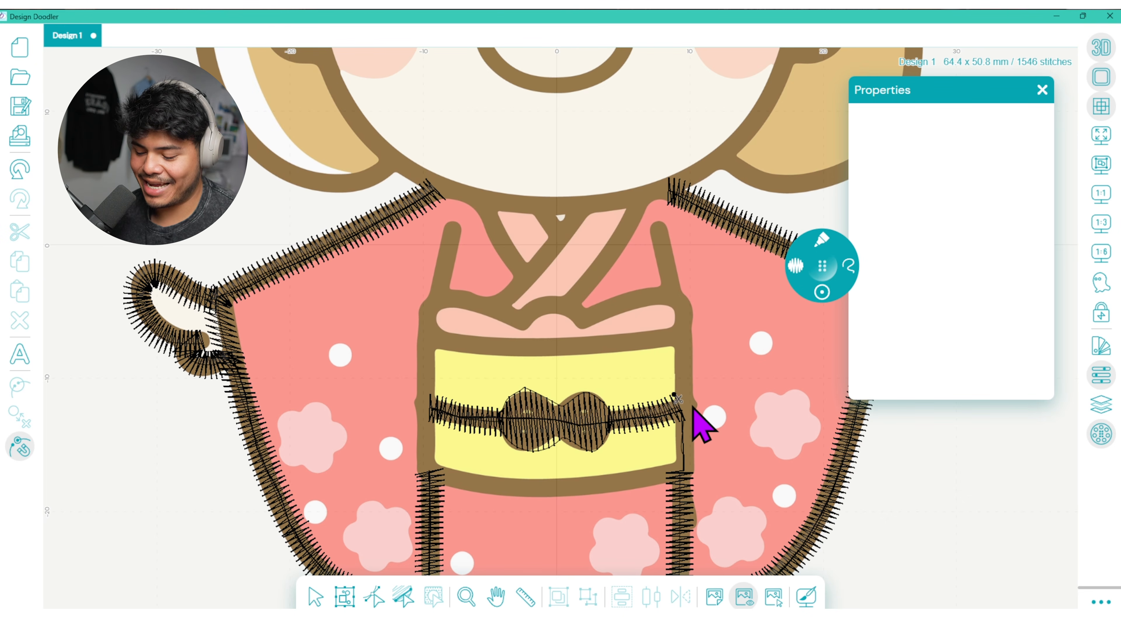
mouse_move(828, 238)
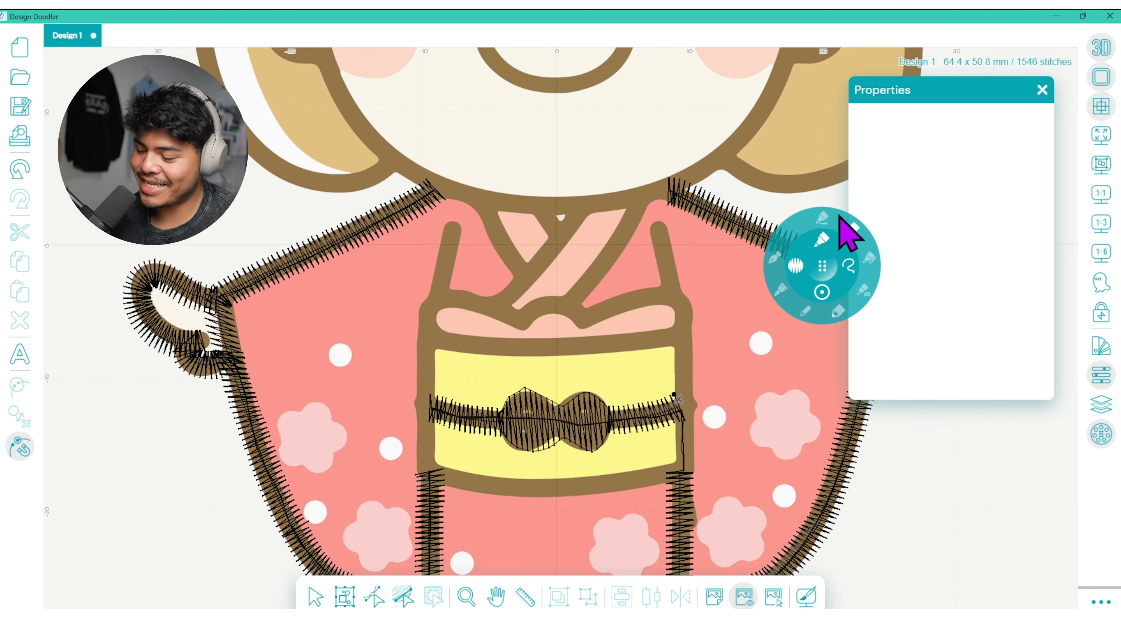
click(807, 312)
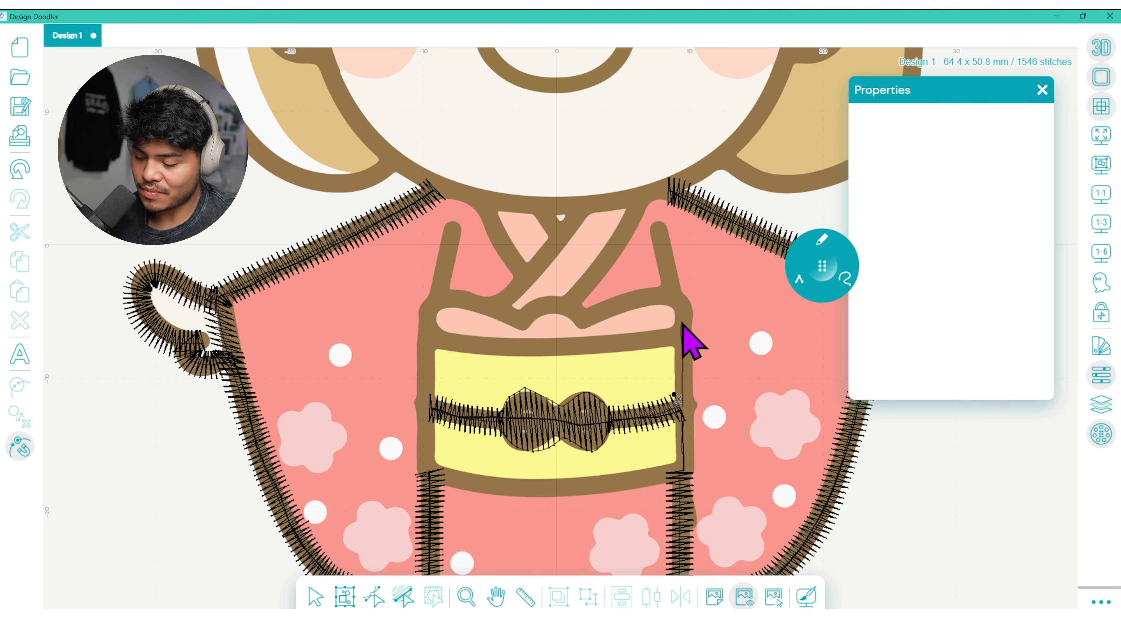
click(658, 234)
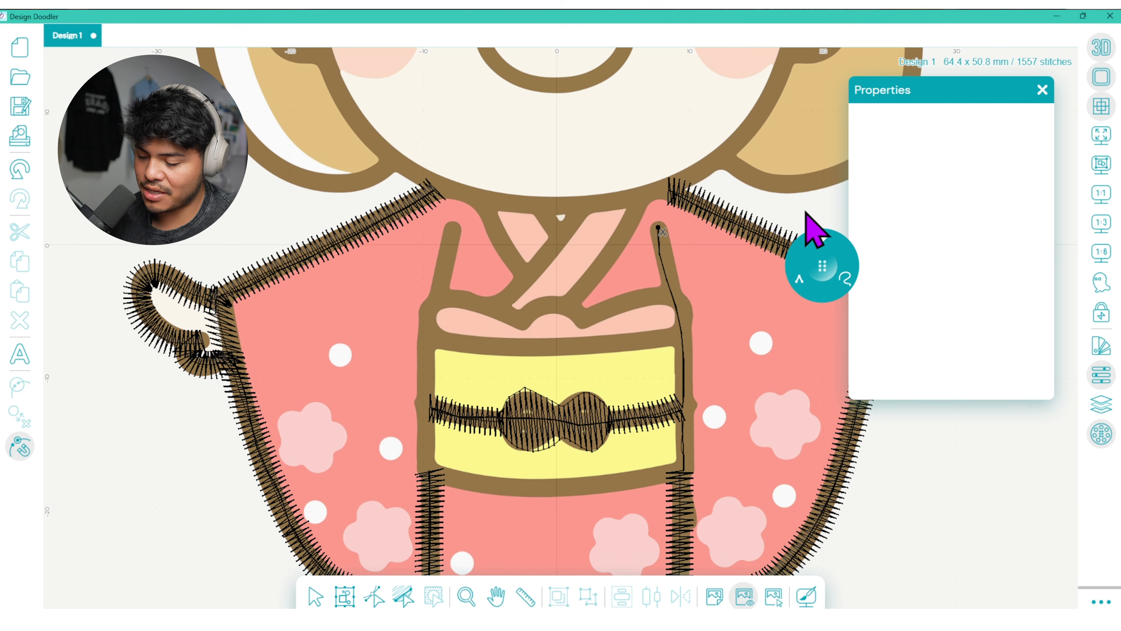
- Cover the right-hand strap with wide stitches from its top down to the sash's upper corner
mouse_move(821, 241)
click(833, 220)
drag(658, 226, 670, 289)
mouse_move(823, 243)
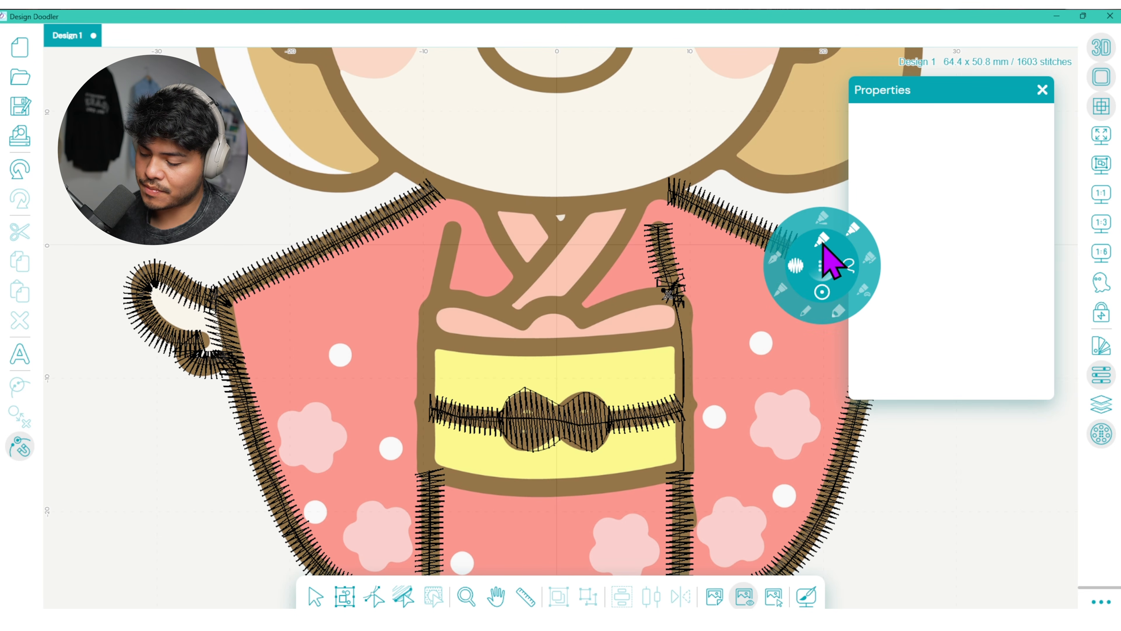
click(697, 317)
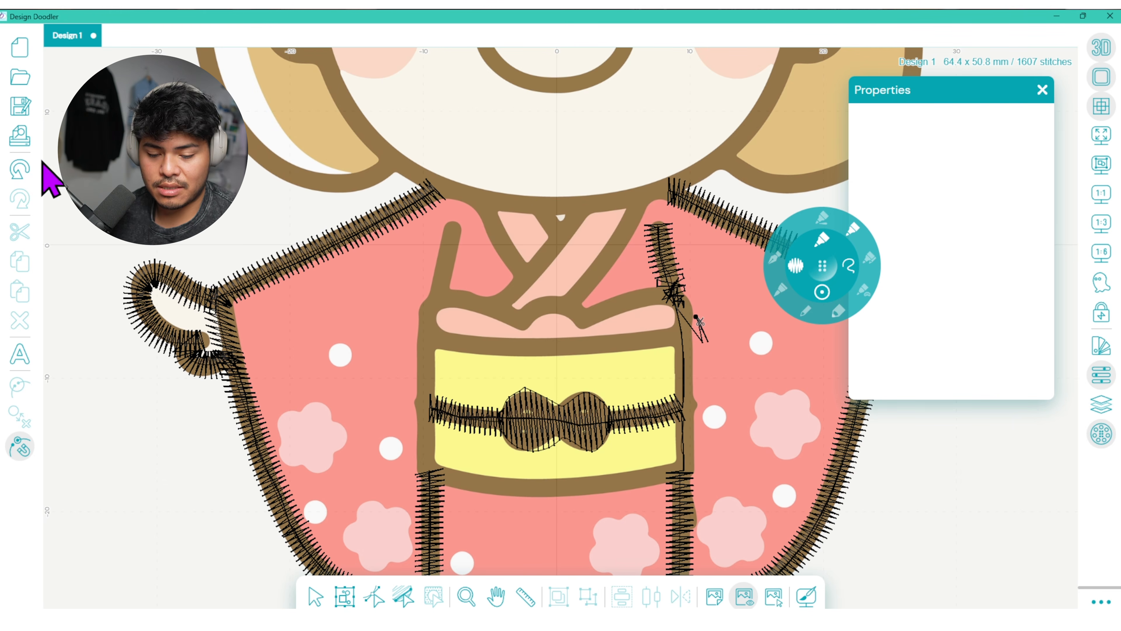
- Undo the tangled stitches on the right-hand strap and cover it again with wide stitches from its top down to the sash
click(20, 169)
click(19, 169)
drag(659, 228, 682, 289)
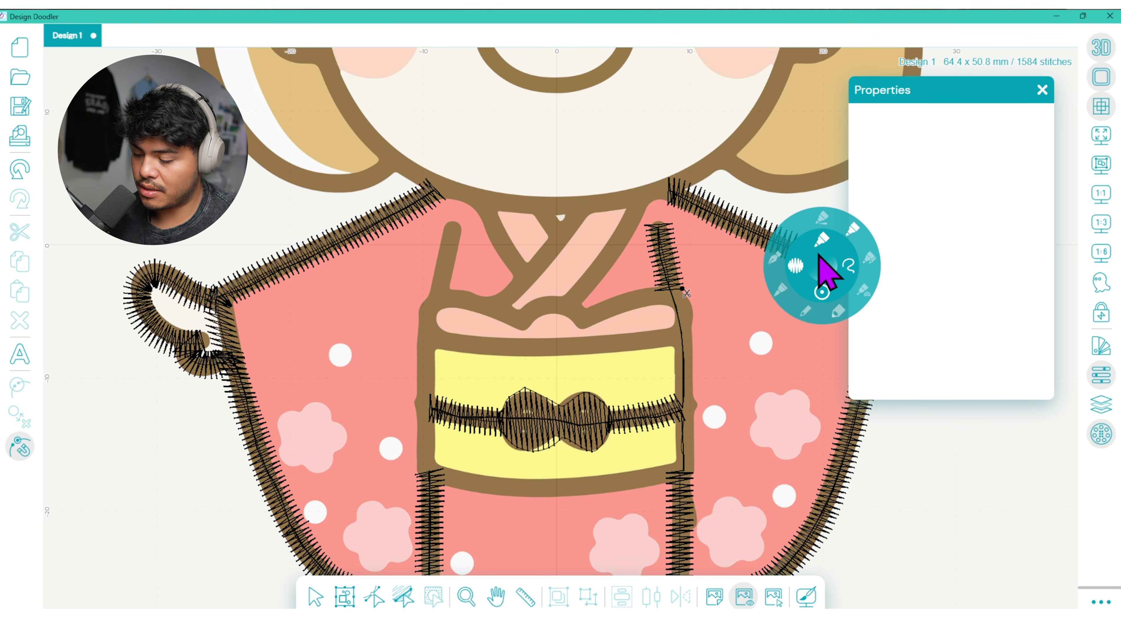
- Draw a pencil travel line from the right-hand strap to the top of the collar's right-hand edge and cover that edge with wide stitches
mouse_move(680, 290)
mouse_down()
mouse_move(517, 320)
mouse_move(438, 298)
mouse_move(453, 228)
mouse_up()
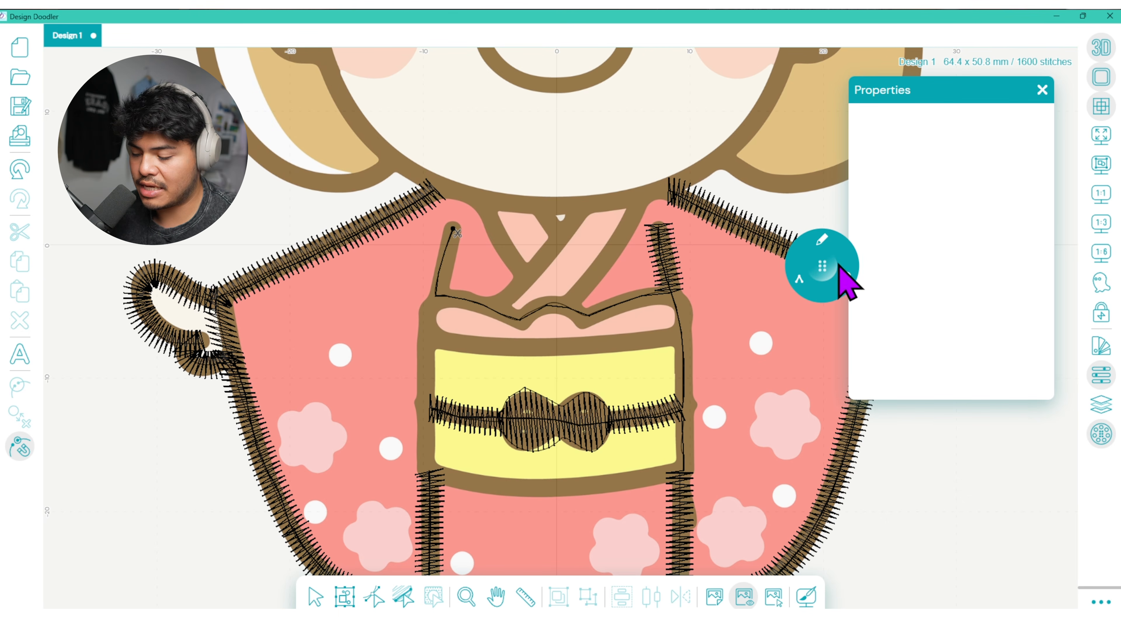
click(19, 169)
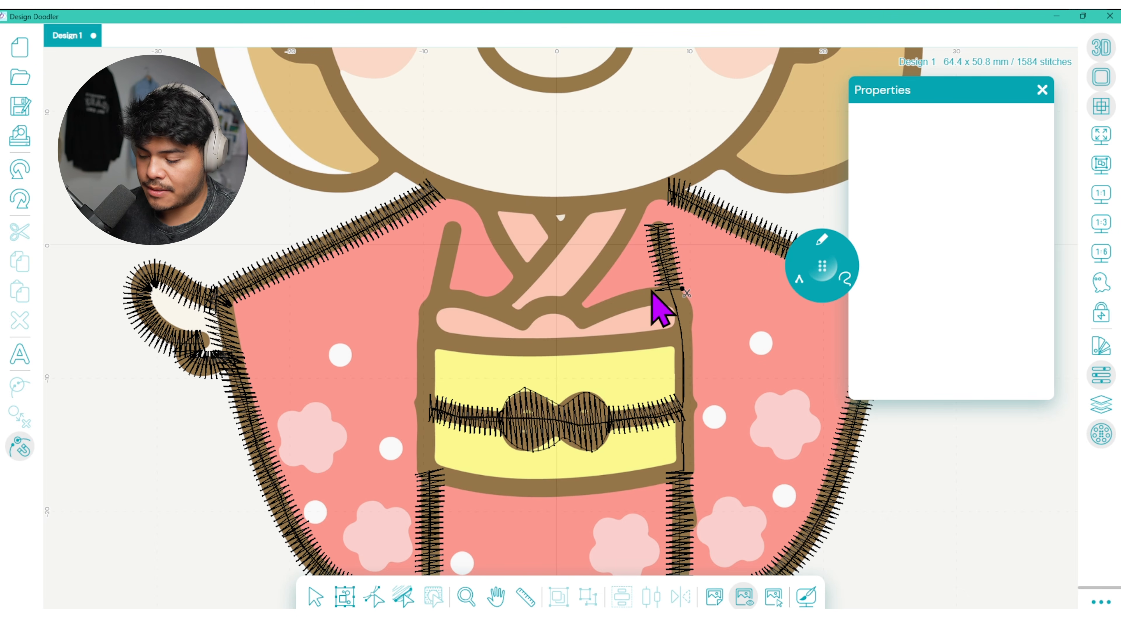
mouse_move(669, 300)
mouse_down()
mouse_move(589, 317)
mouse_move(573, 305)
mouse_move(625, 245)
mouse_move(642, 201)
mouse_up()
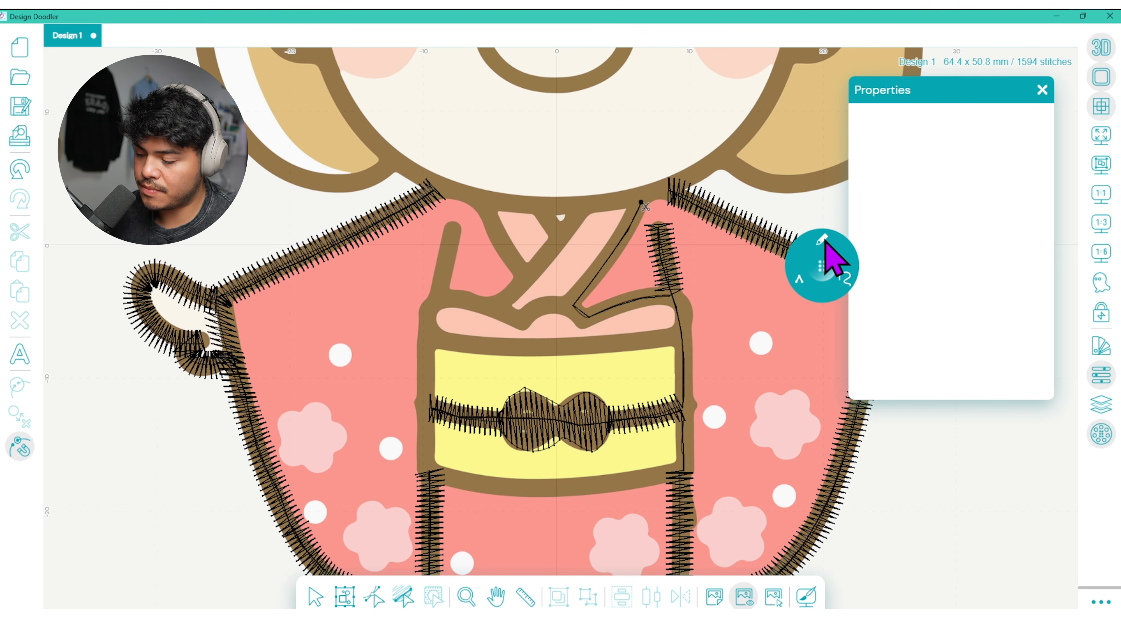
click(838, 313)
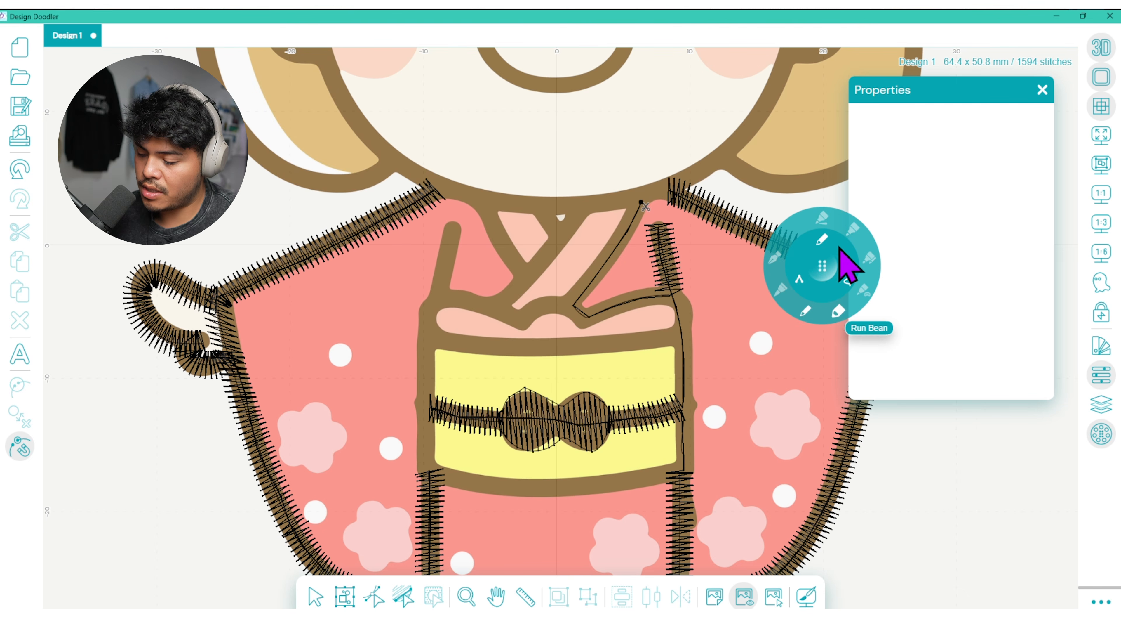
click(855, 230)
drag(639, 215, 582, 309)
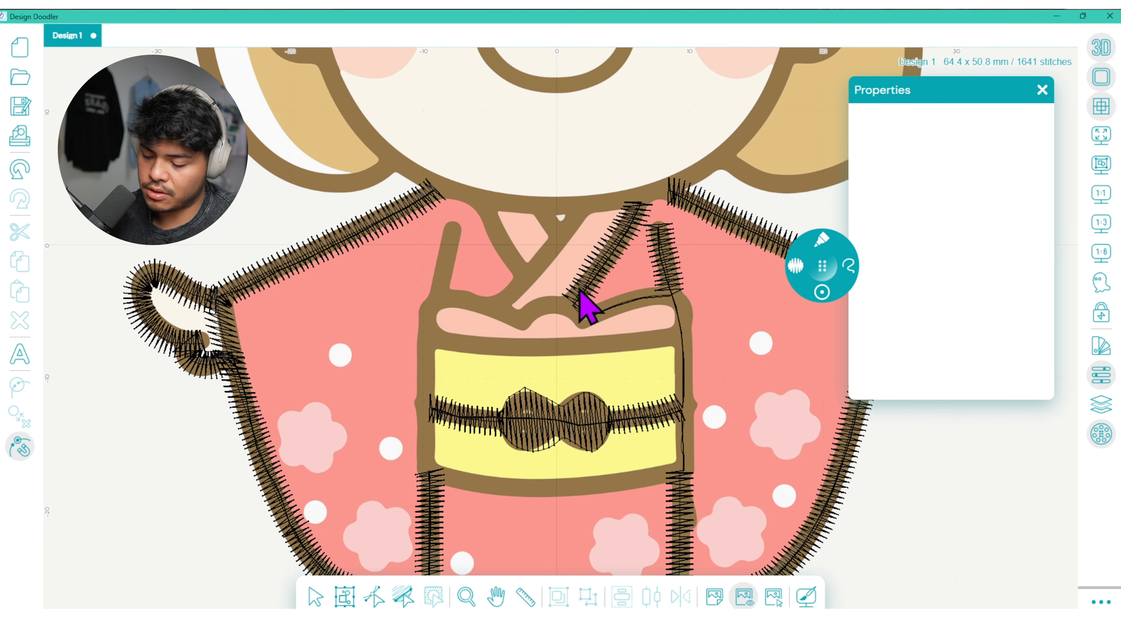
- Draw a pencil travel line via the sash's upper edge to the collar's upper left end and cover that edge with wide stitches down to the crossing
click(799, 309)
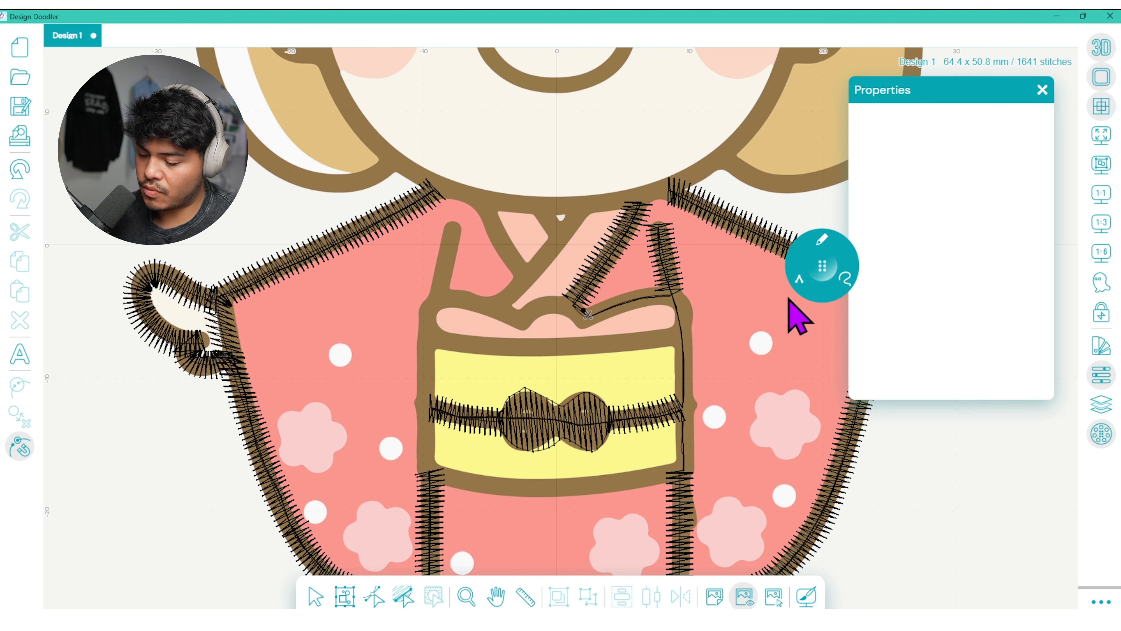
mouse_move(573, 310)
mouse_down()
mouse_move(519, 323)
mouse_move(496, 308)
mouse_move(573, 216)
mouse_up()
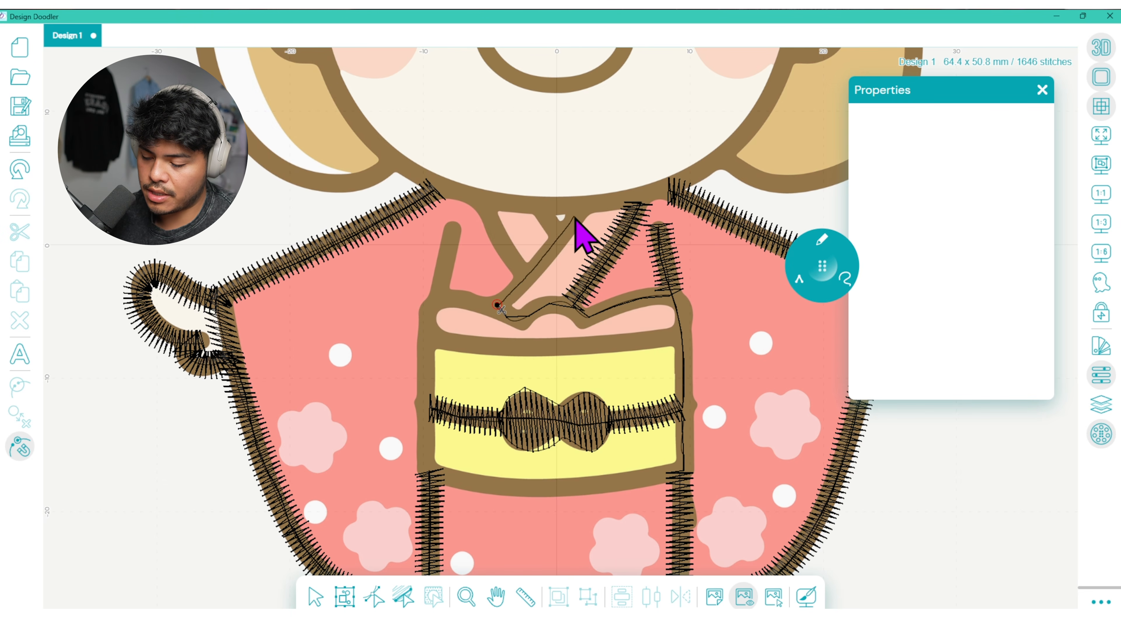
click(20, 169)
mouse_move(500, 307)
mouse_down()
mouse_move(529, 277)
mouse_move(487, 207)
mouse_up()
mouse_move(856, 283)
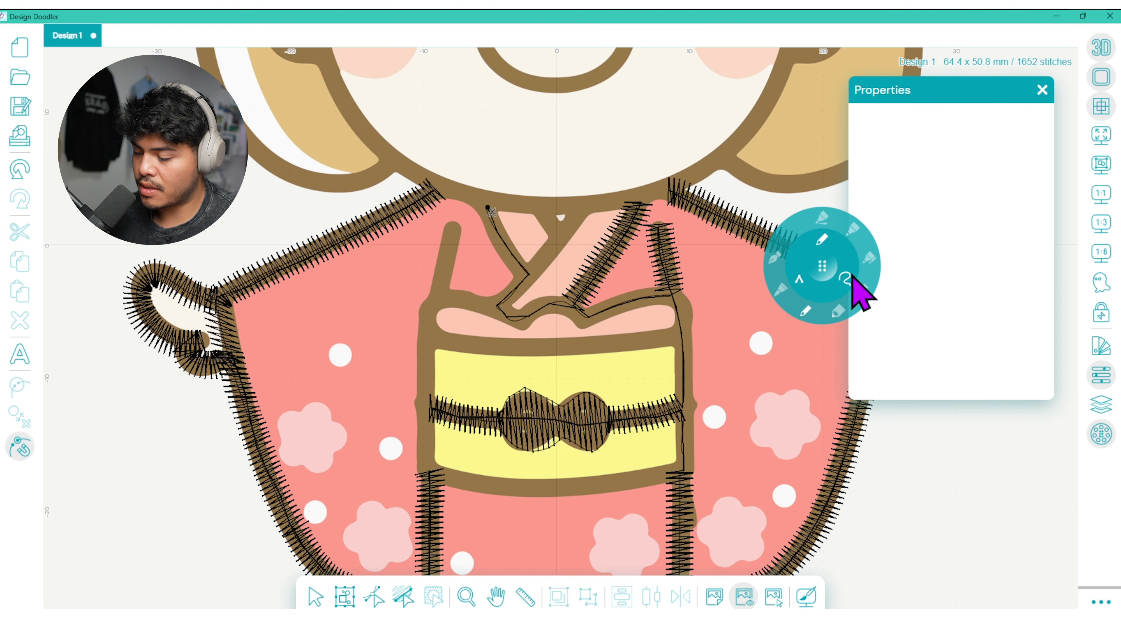
click(851, 229)
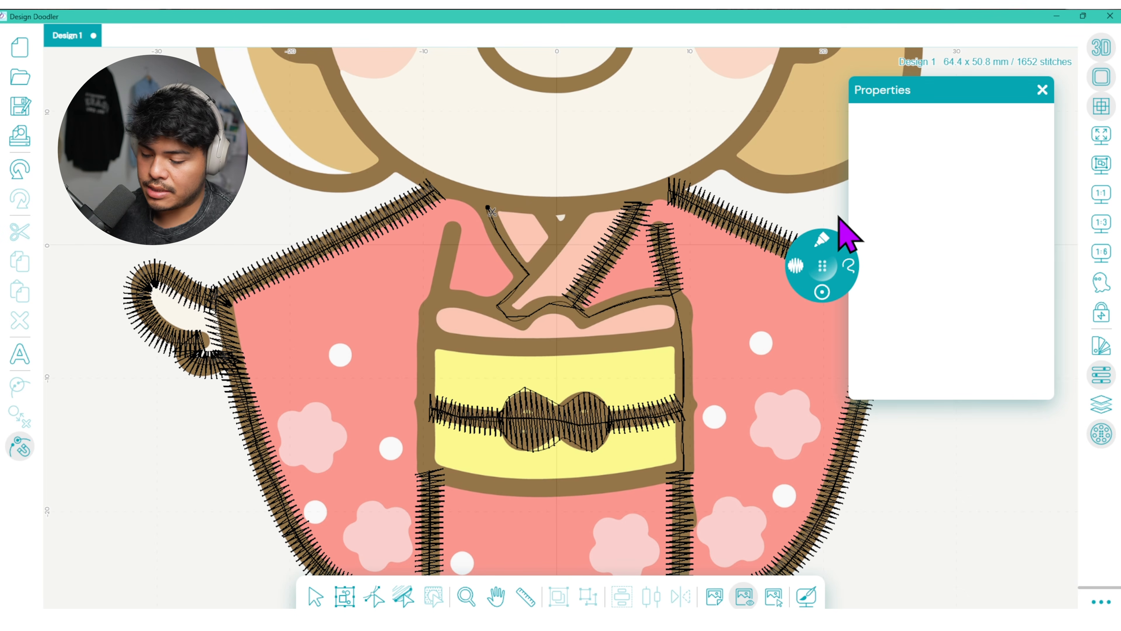
mouse_move(487, 207)
mouse_down()
mouse_move(522, 281)
mouse_move(518, 266)
mouse_up()
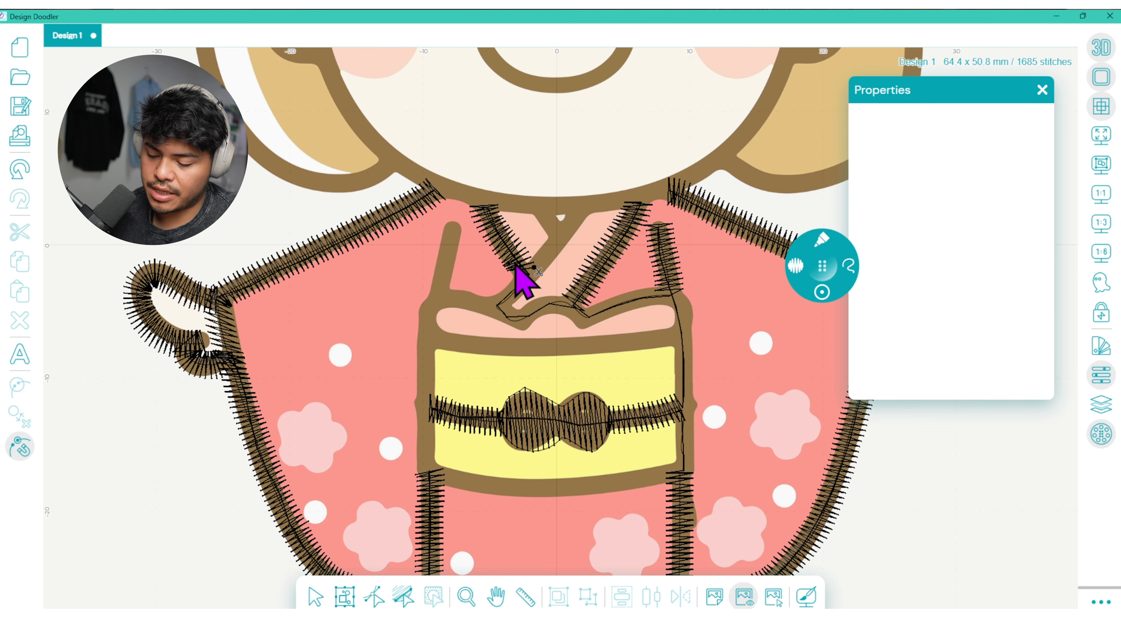
- Draw a pencil travel line up to the neckline's middle and cover the collar's crossing band with wide stitches down to the sash
mouse_move(830, 260)
click(814, 317)
click(548, 216)
mouse_move(824, 243)
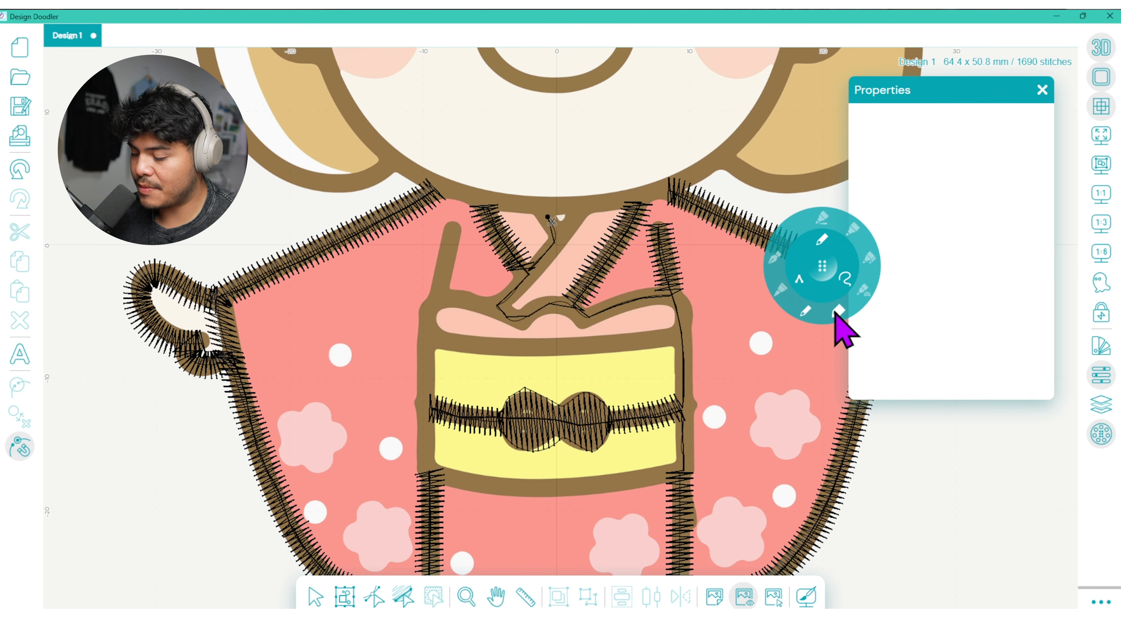
click(854, 229)
mouse_move(542, 216)
mouse_down()
mouse_move(556, 228)
mouse_move(543, 267)
mouse_move(506, 300)
mouse_up()
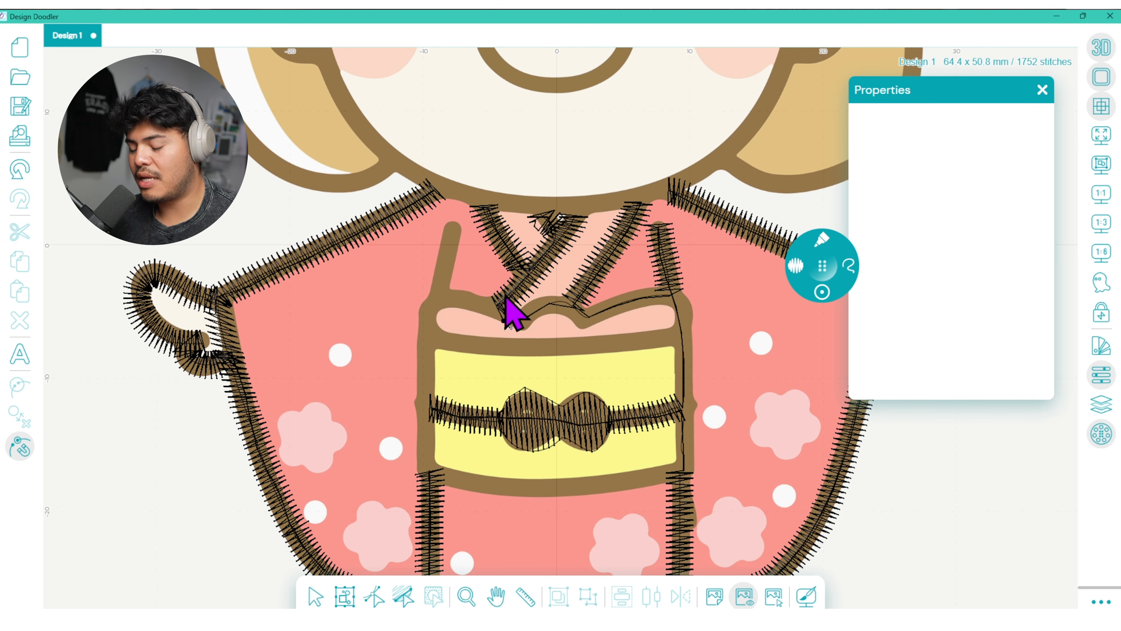
- Draw a pencil travel line along the sash's edge to the left-hand strap's top and cover that strap with wide stitches
click(816, 265)
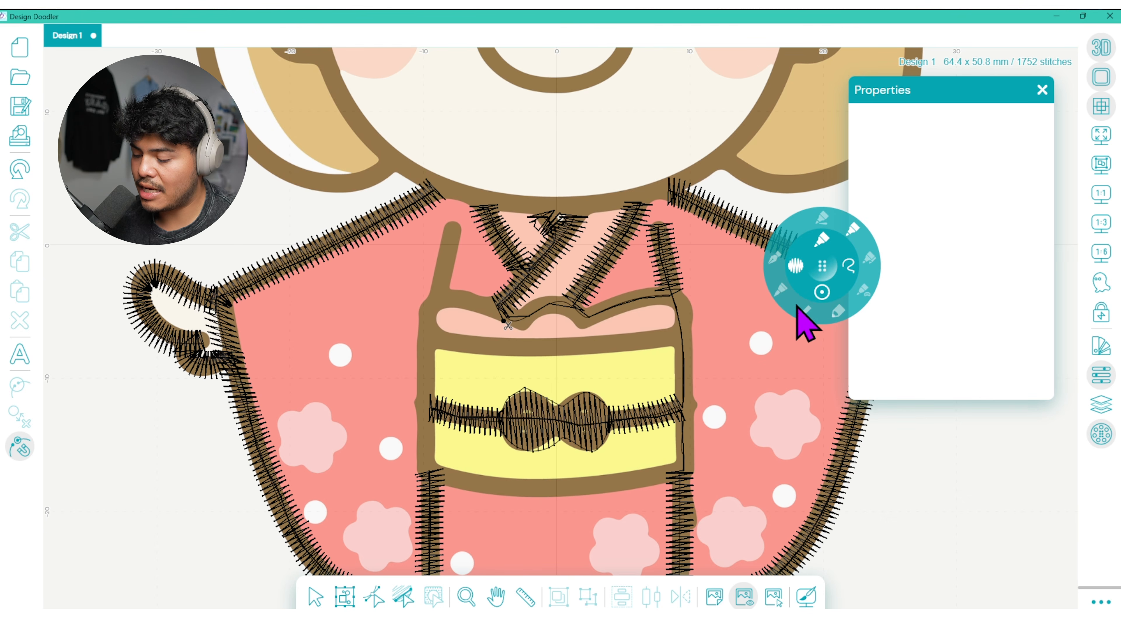
click(806, 311)
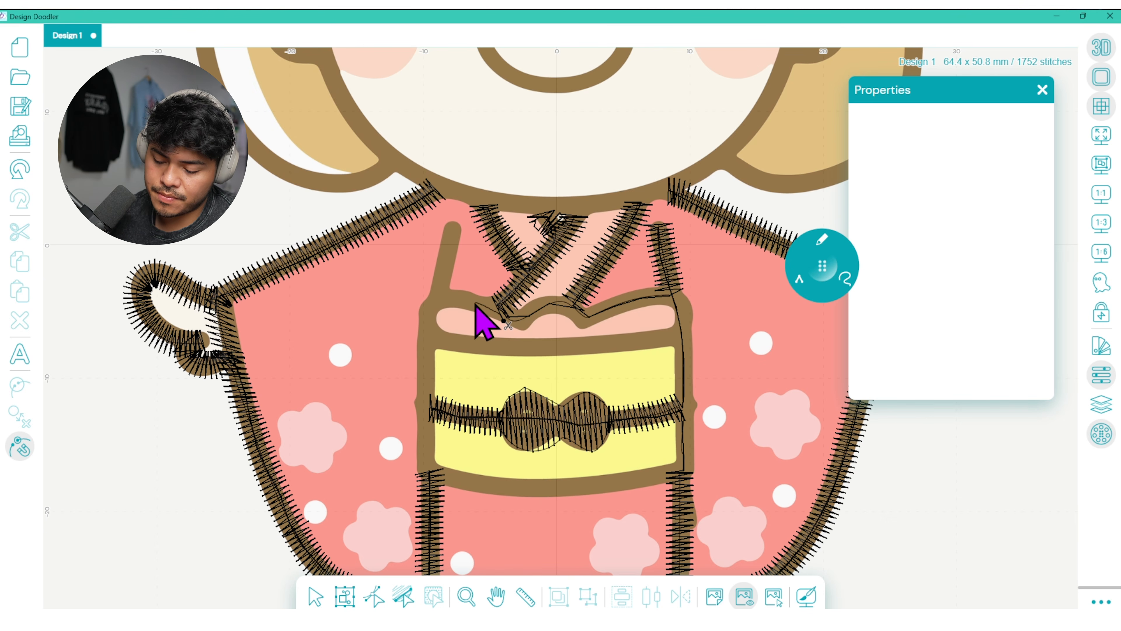
drag(443, 301, 455, 230)
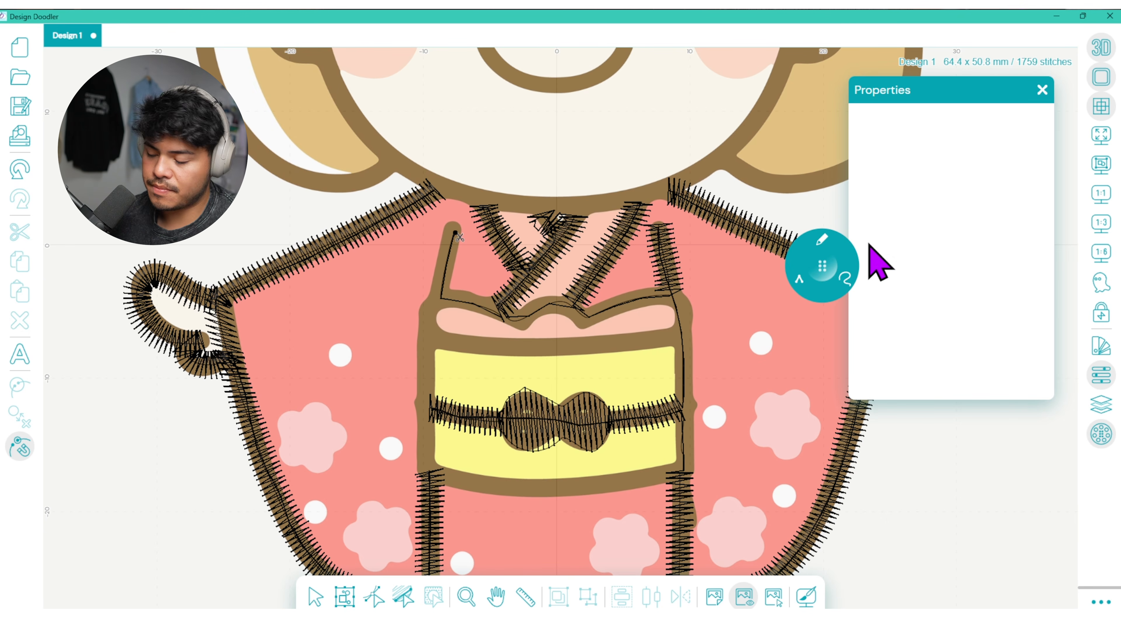
click(824, 239)
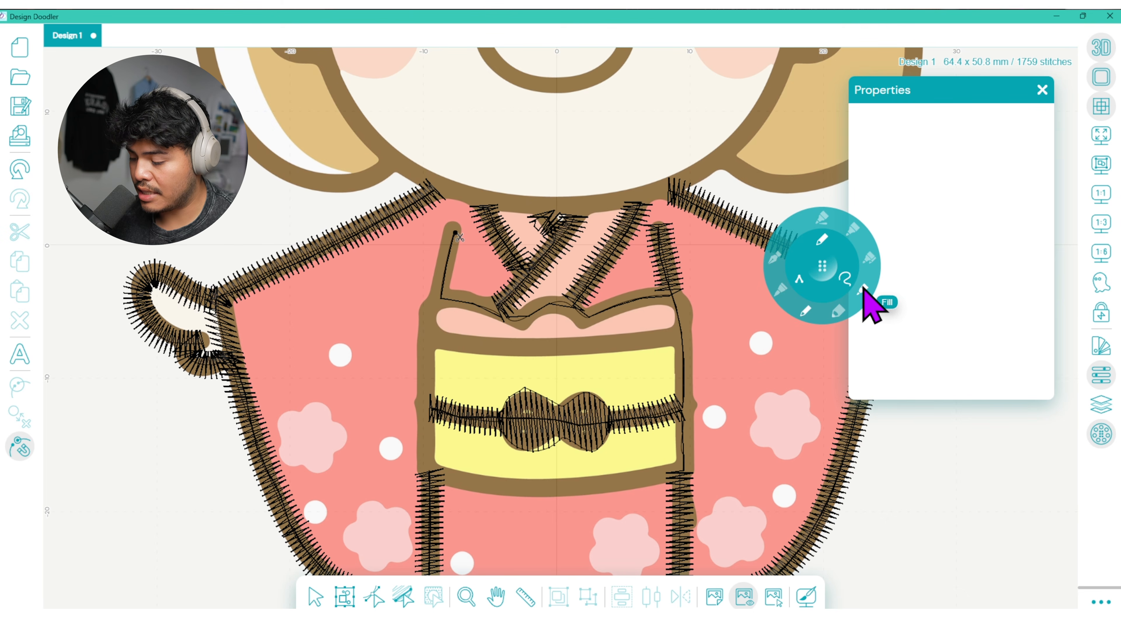
click(853, 230)
drag(454, 230, 439, 295)
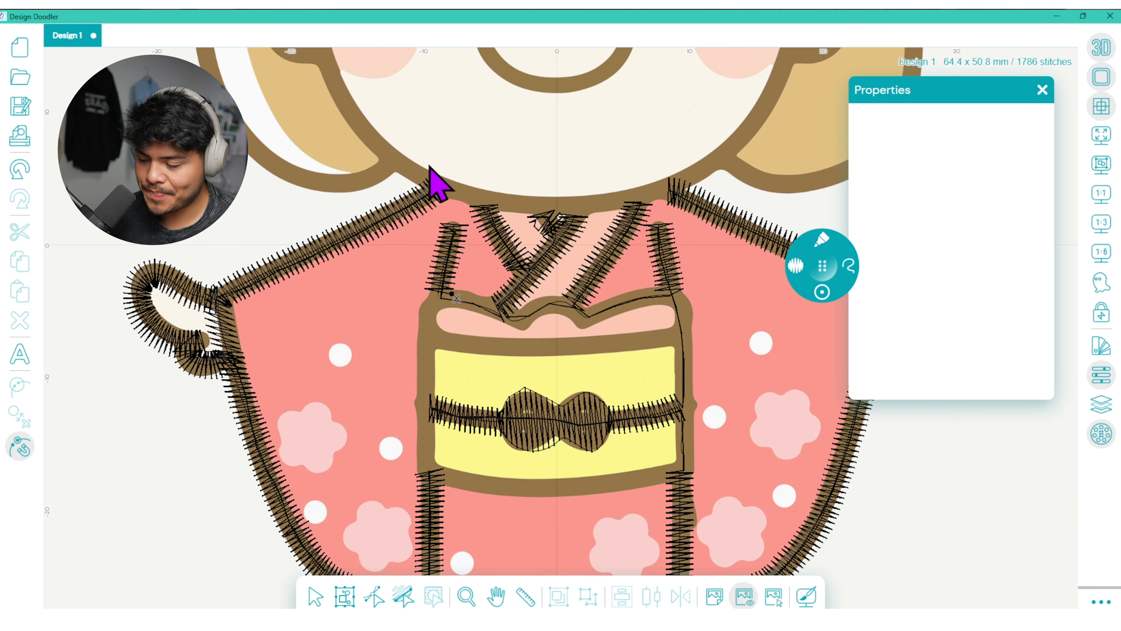
- Draw a pencil travel line down the sash's upper left corner and cover the wavy upper edge with wide stitches to the right-hand corner
click(820, 238)
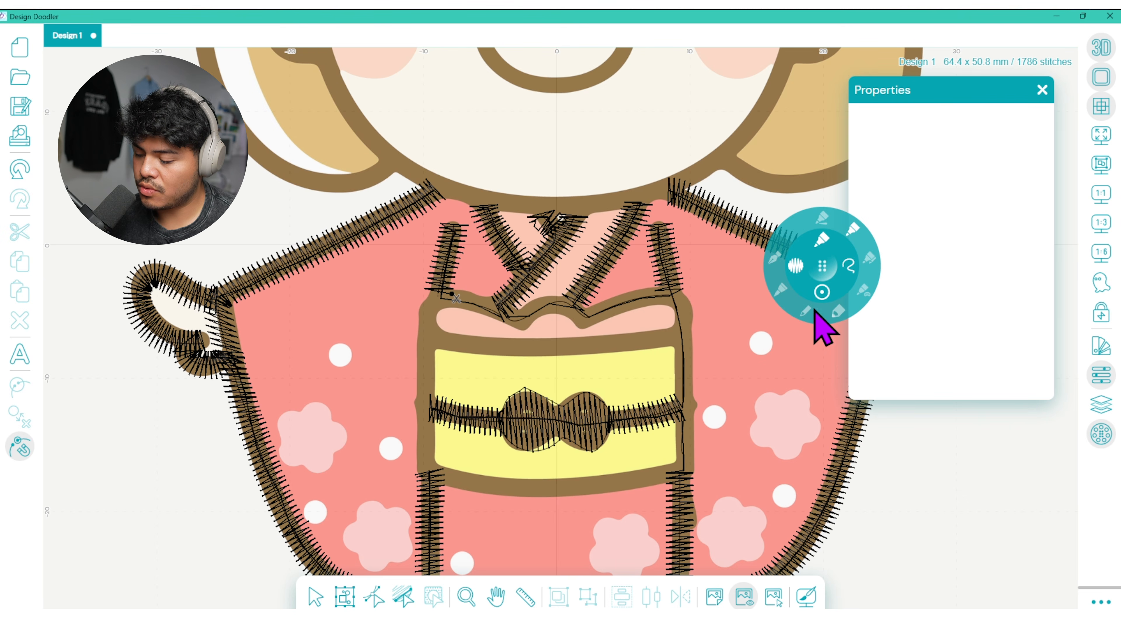
mouse_move(821, 261)
mouse_down()
mouse_move(776, 248)
mouse_move(857, 216)
mouse_up()
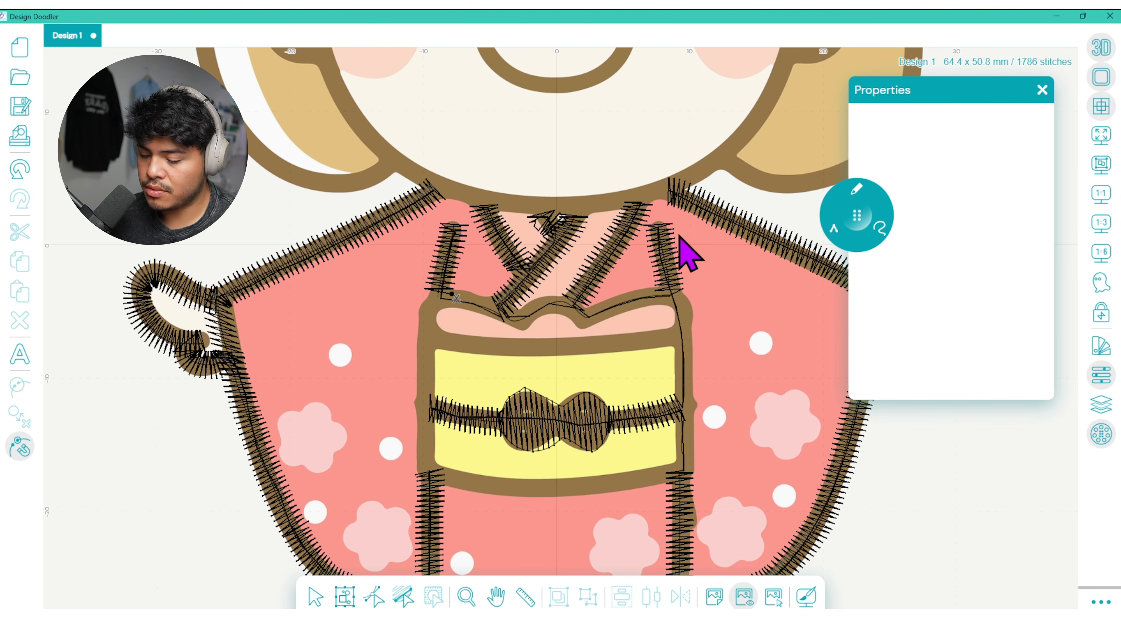
click(428, 333)
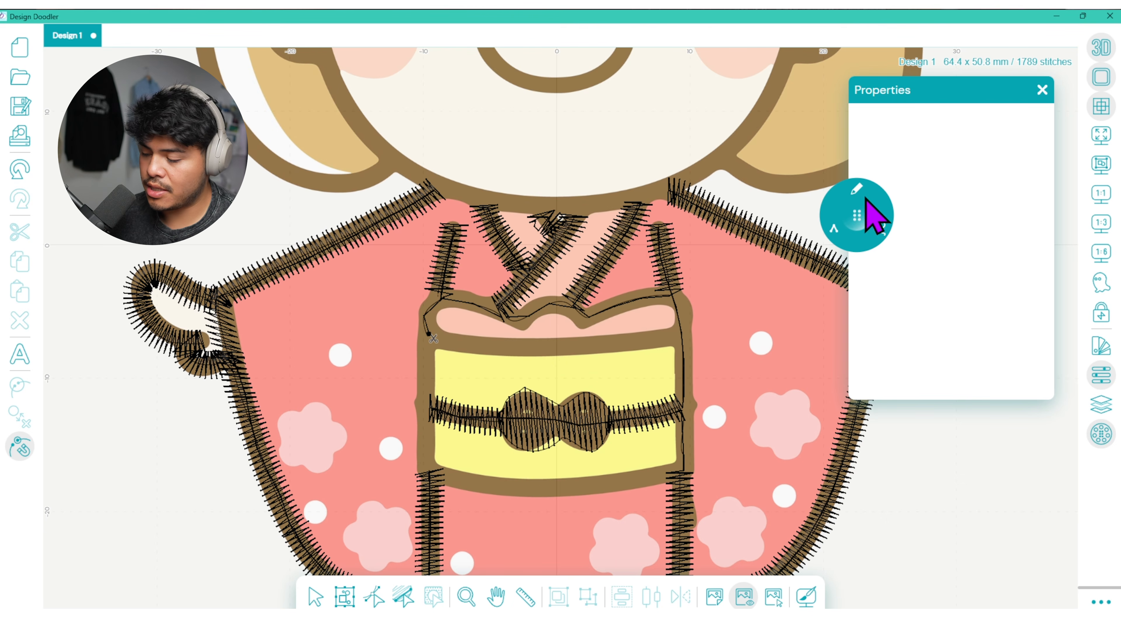
mouse_move(895, 218)
click(888, 179)
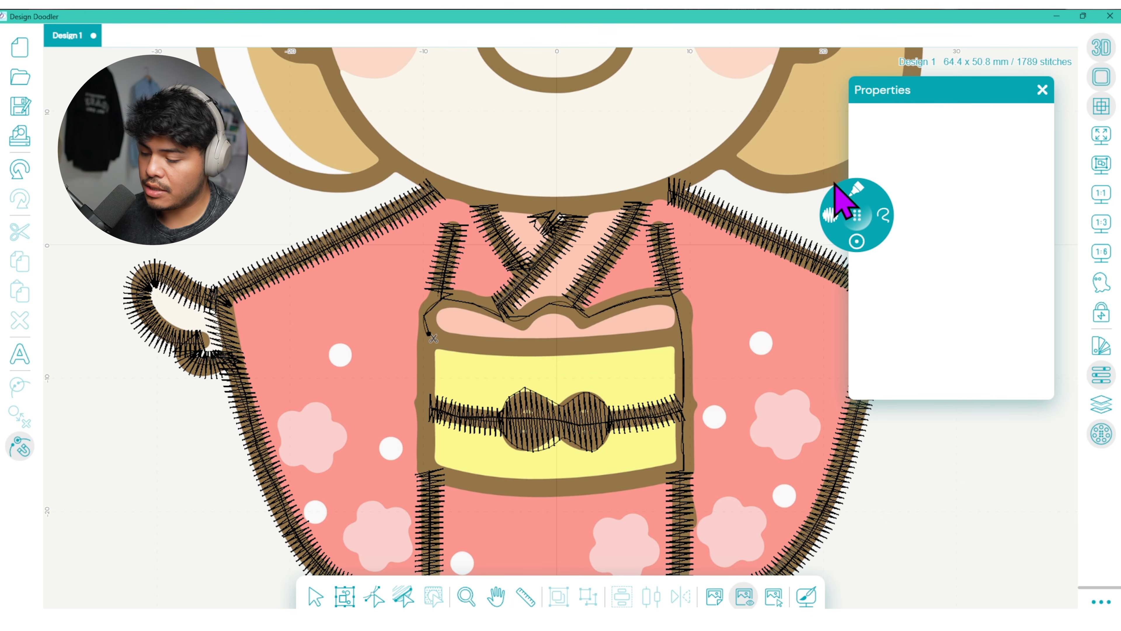
mouse_move(428, 339)
mouse_down()
mouse_move(438, 306)
mouse_move(459, 300)
mouse_move(518, 327)
mouse_move(556, 308)
mouse_move(586, 324)
mouse_move(616, 308)
mouse_move(684, 319)
mouse_up()
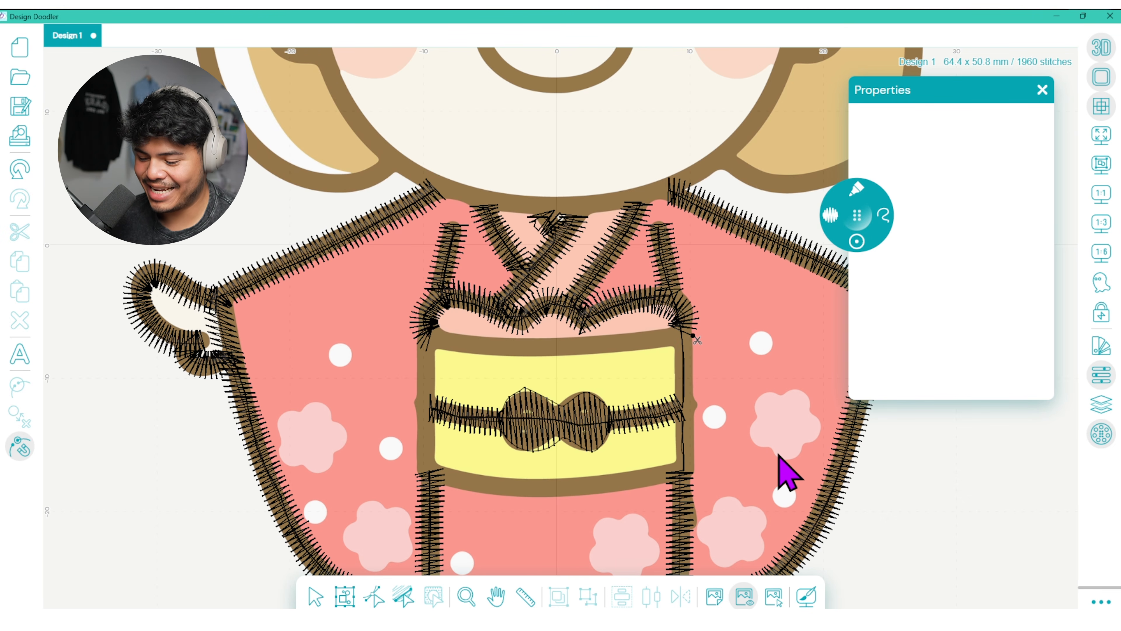
- Adjust the anchor in the wavy edge's right-hand dip and apply Smooth mode to the anchor on its middle crest
click(374, 596)
drag(680, 311, 661, 295)
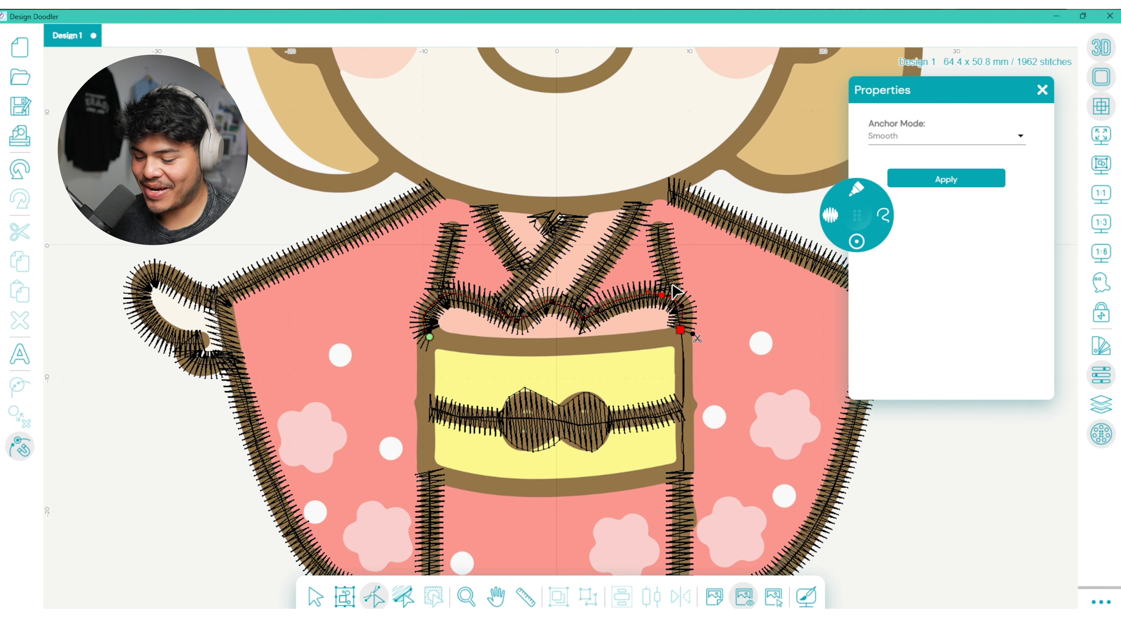
drag(584, 316, 586, 318)
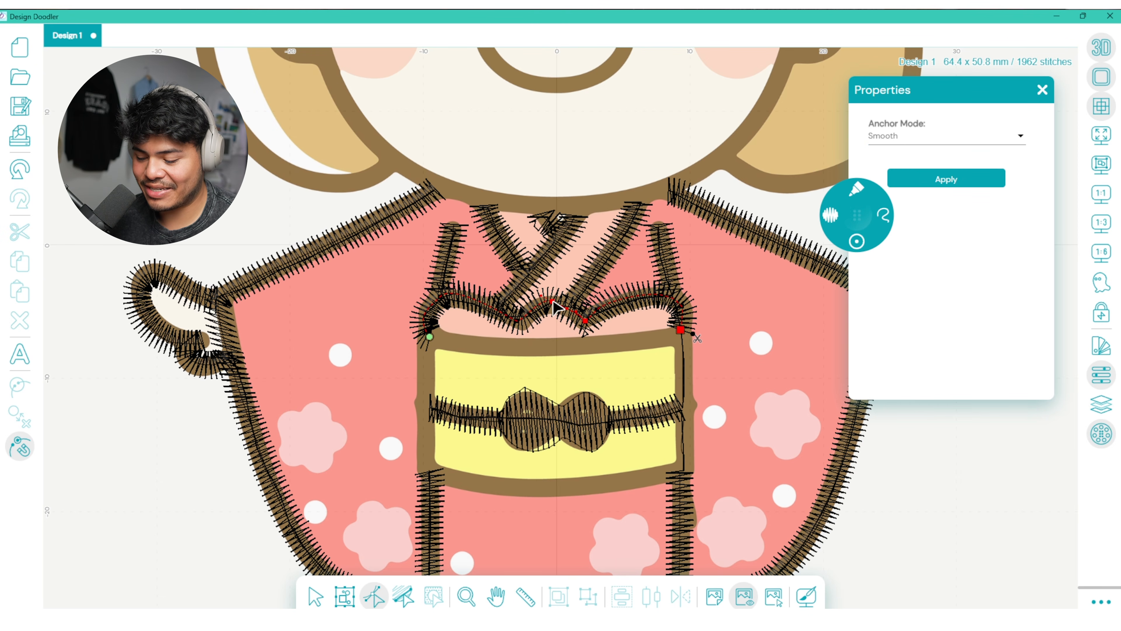
click(940, 179)
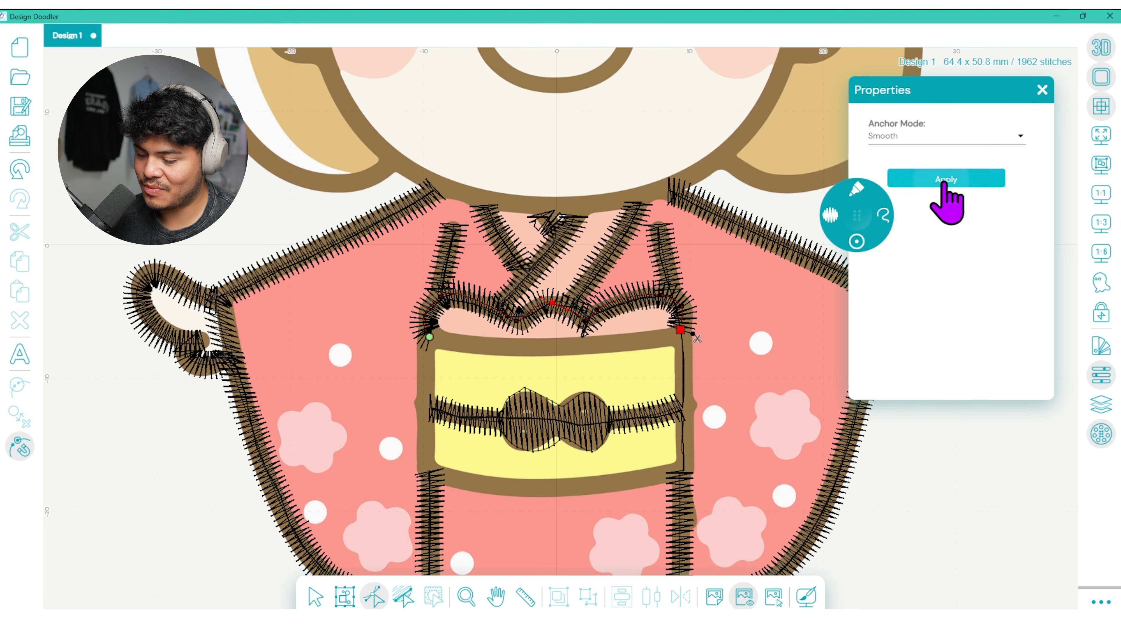
- Apply Smooth anchor mode to the wavy edge's anchors at the left-hand and right-hand corners
click(448, 292)
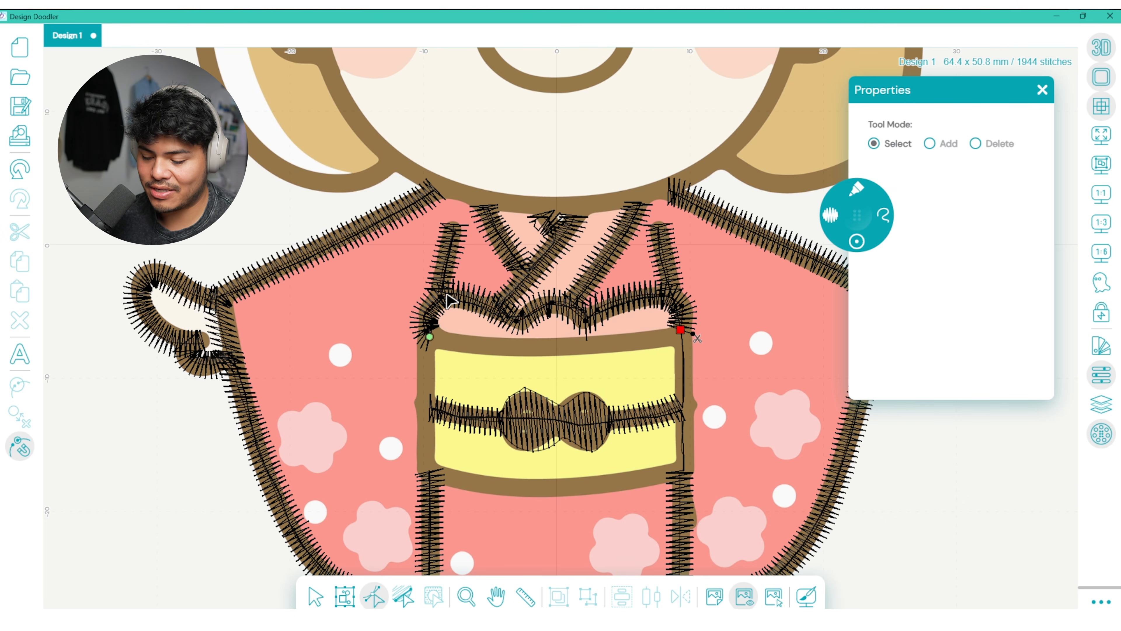
click(440, 301)
click(939, 179)
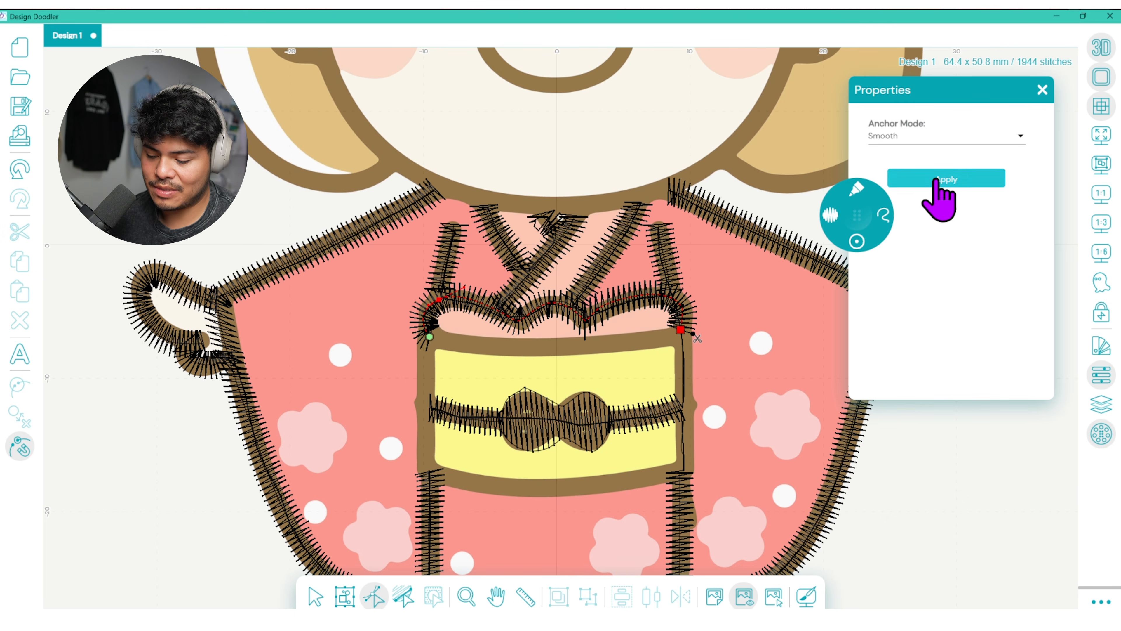
click(682, 305)
click(946, 180)
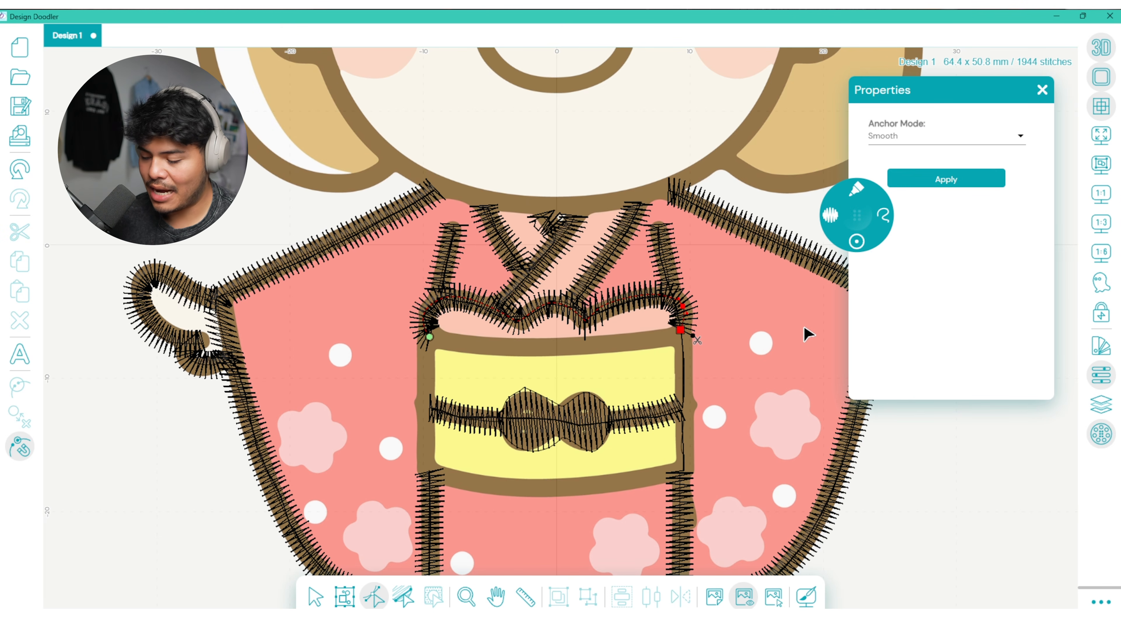
- Cover the sash's full rectangular outline with wide stitches, starting and ending at the upper right corner
click(857, 212)
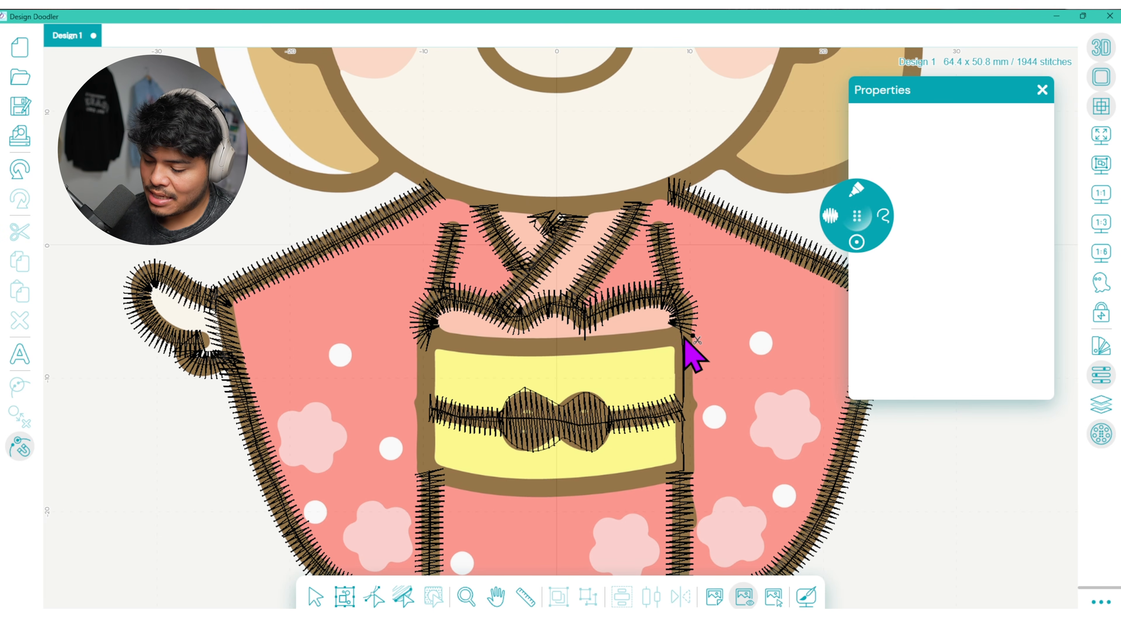
mouse_move(682, 338)
mouse_down()
mouse_move(680, 472)
mouse_move(664, 482)
mouse_up()
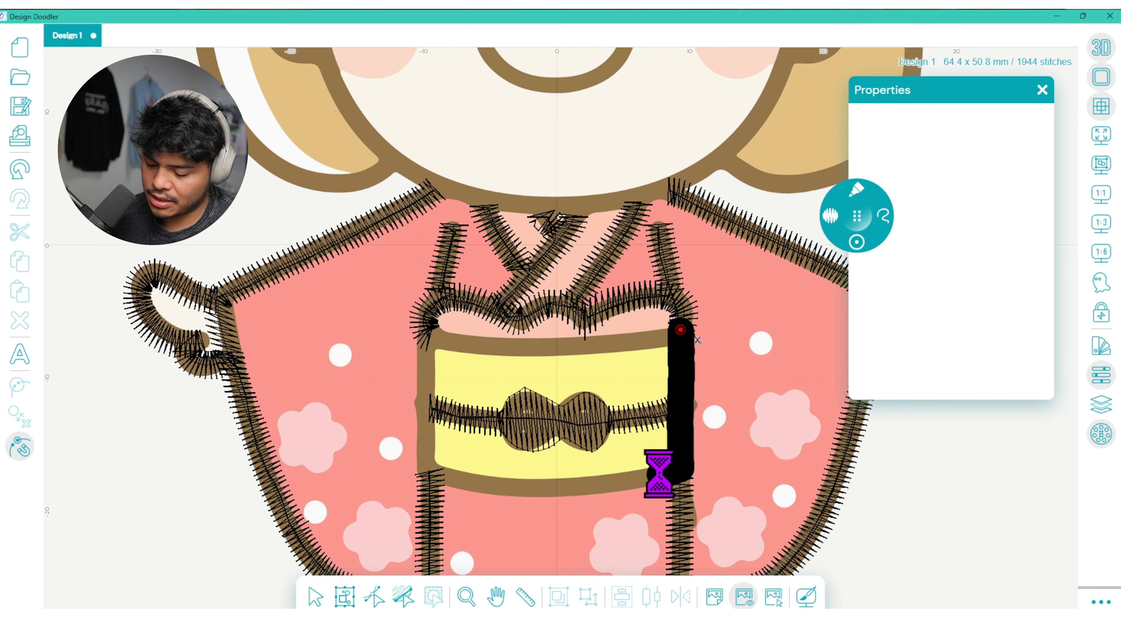
click(20, 171)
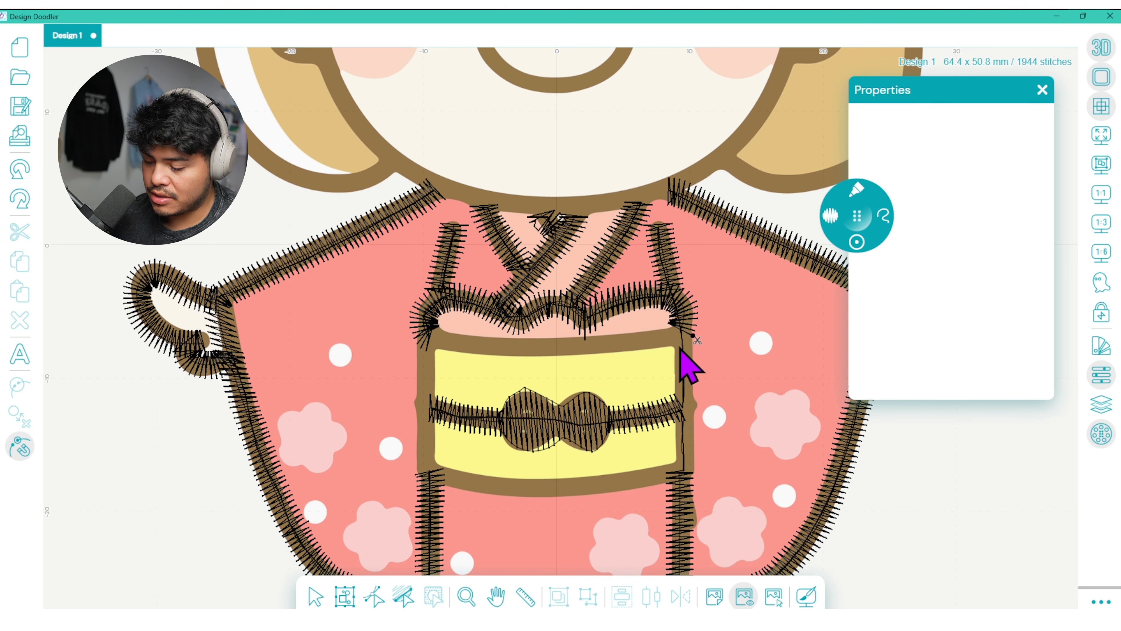
mouse_move(680, 341)
mouse_down()
mouse_move(683, 473)
mouse_move(545, 490)
mouse_move(430, 478)
mouse_move(429, 341)
mouse_move(592, 353)
mouse_move(682, 329)
mouse_up()
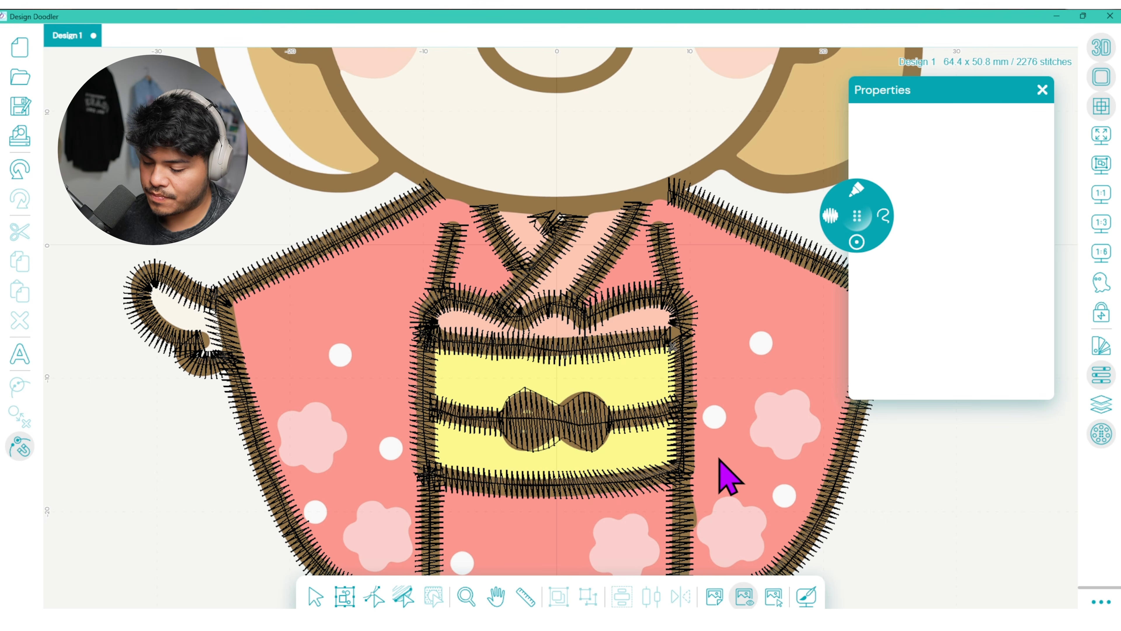
- Move the sash outline's end anchor onto its start point at the upper right corner to close the outline
click(374, 596)
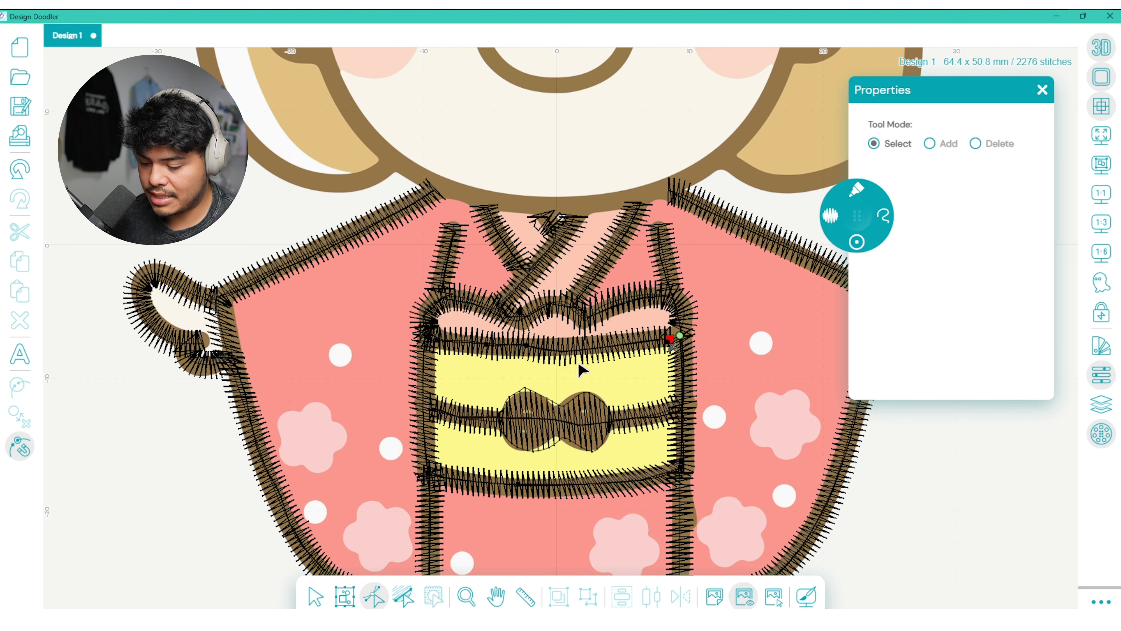
click(669, 338)
drag(670, 338, 680, 336)
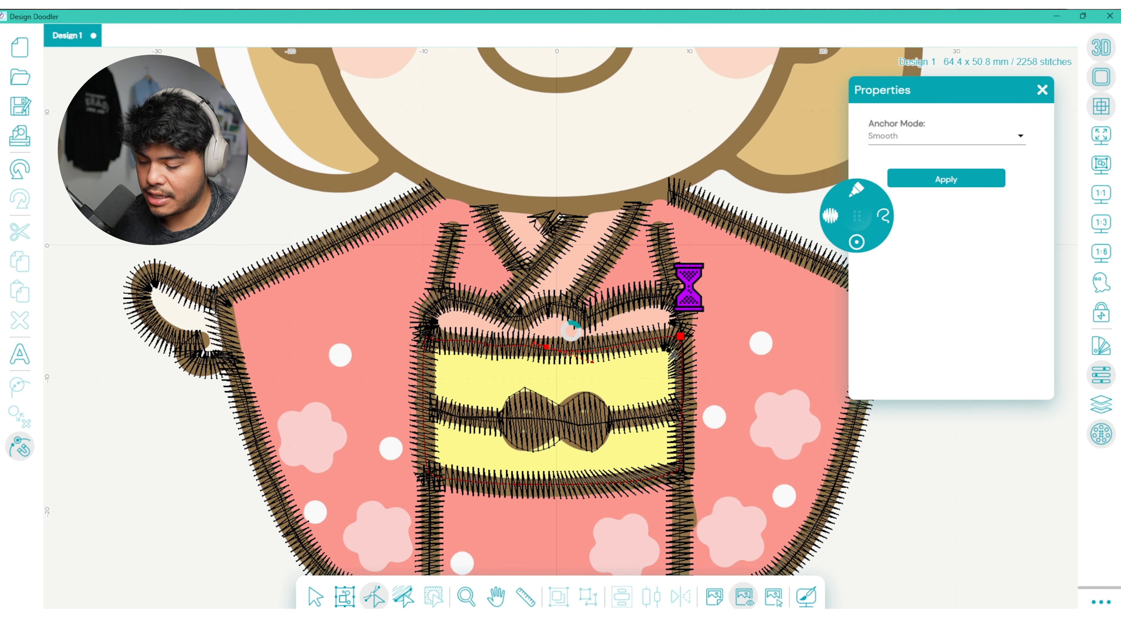
- Apply Smooth anchor mode to the middle anchors on the sash outline's upper and lower edges
click(954, 182)
click(949, 181)
drag(519, 485, 523, 489)
click(901, 181)
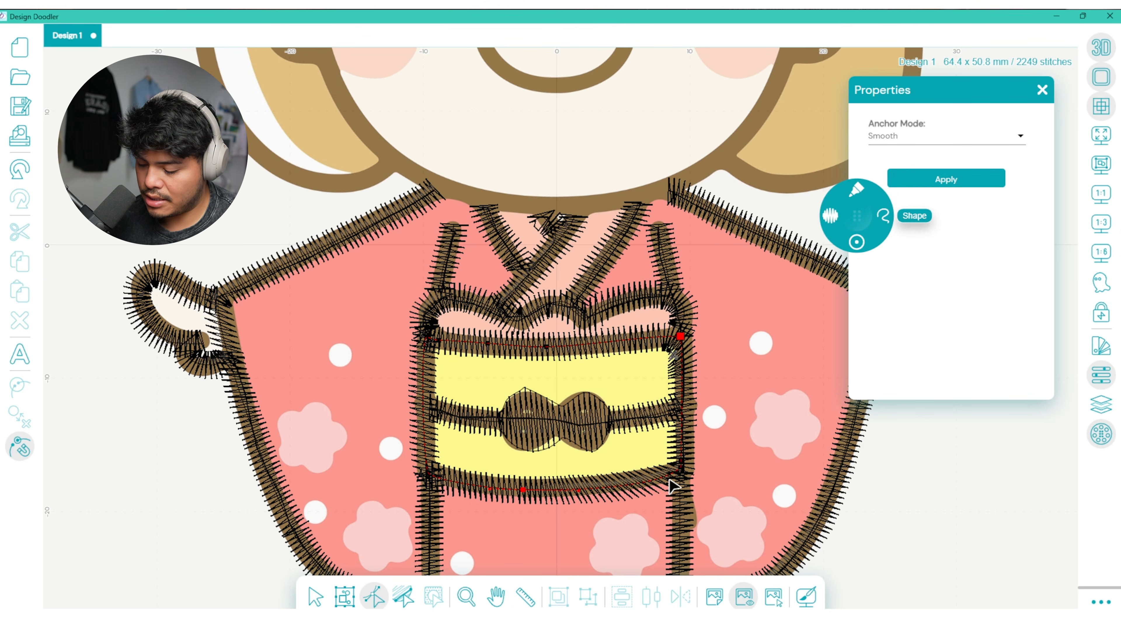
- Reshape the sash outline's lower edge and set its lower right corner anchor to Cusp mode so the stitches follow the artwork
drag(669, 482, 658, 481)
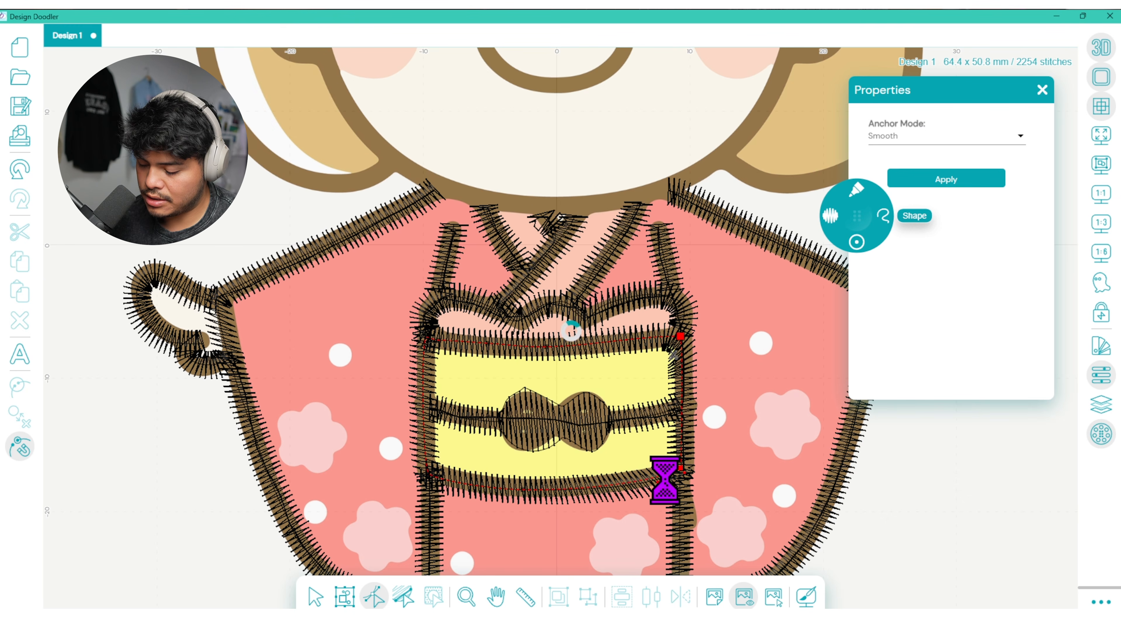
click(958, 185)
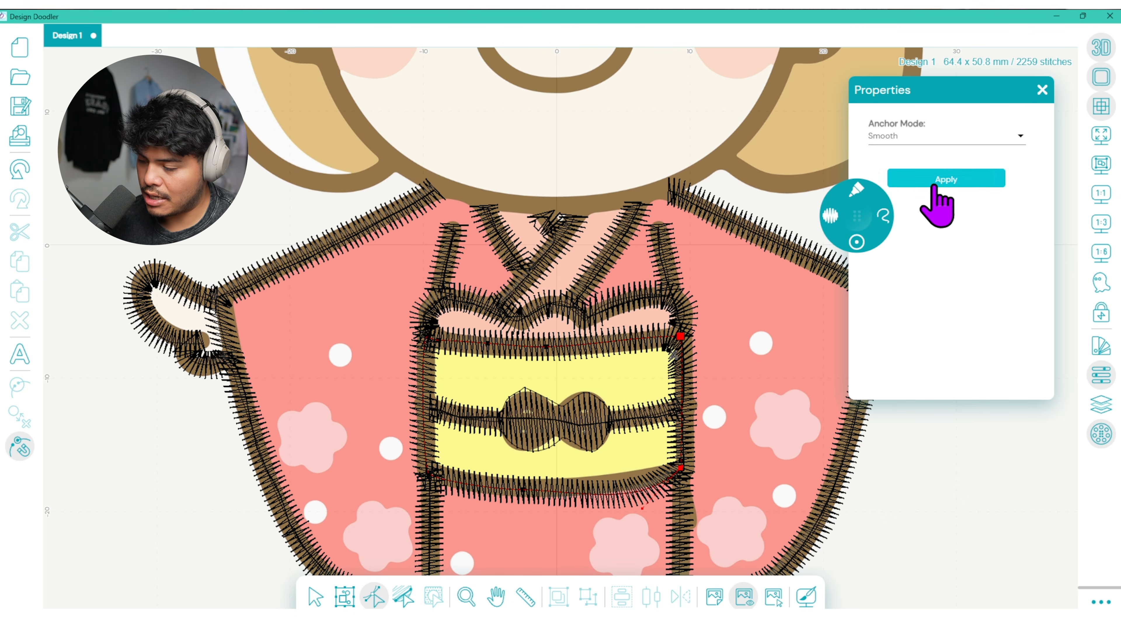
click(949, 135)
click(936, 164)
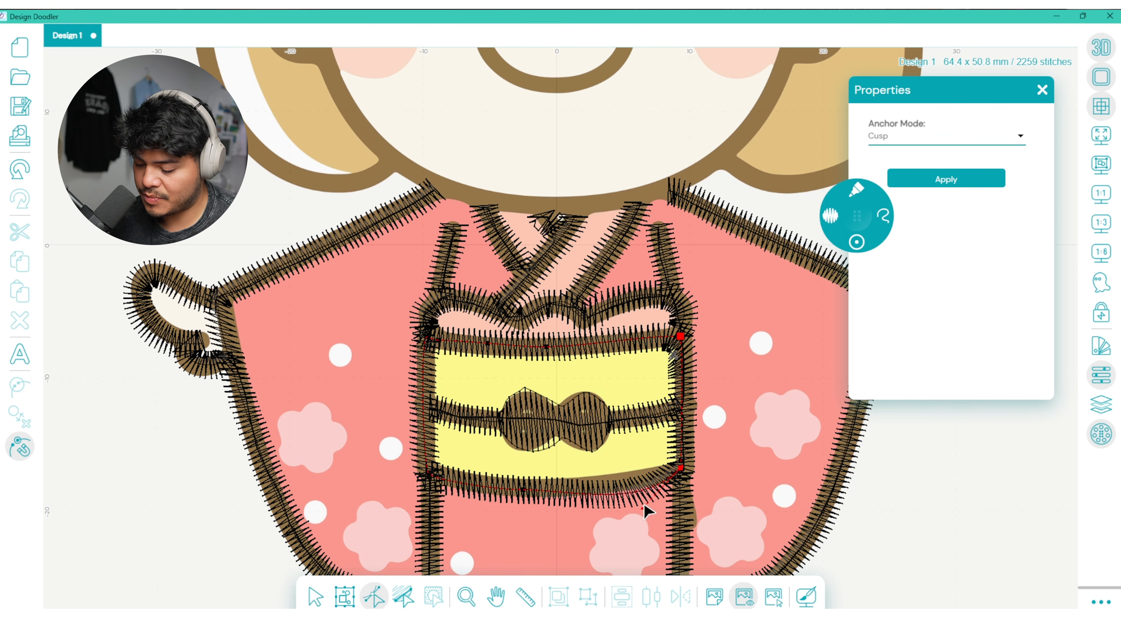
click(650, 490)
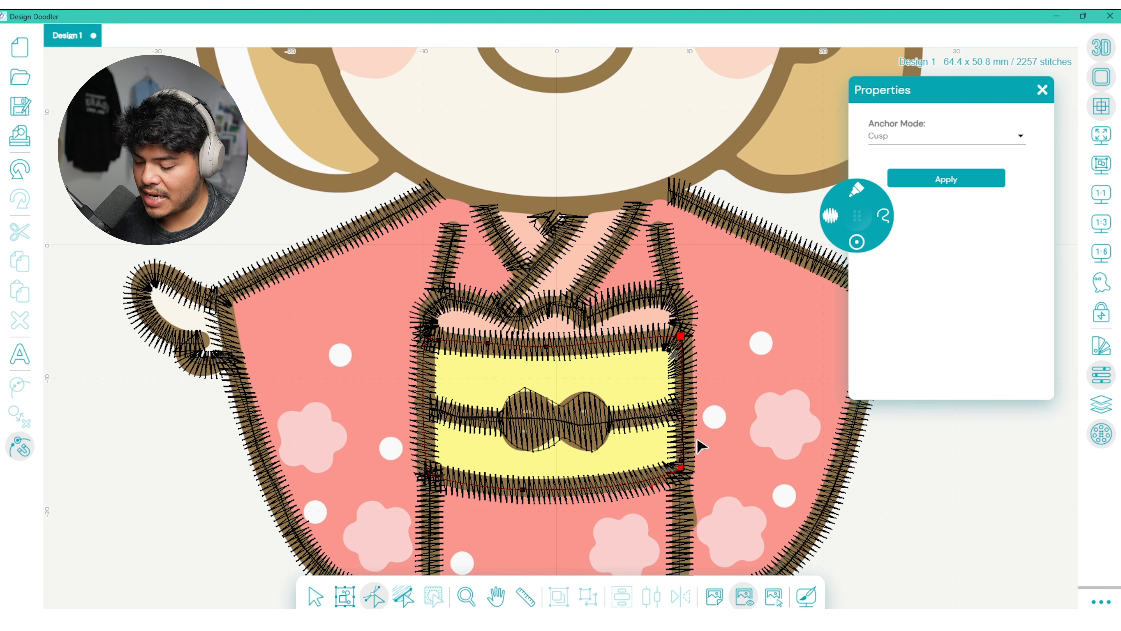
click(682, 468)
click(451, 486)
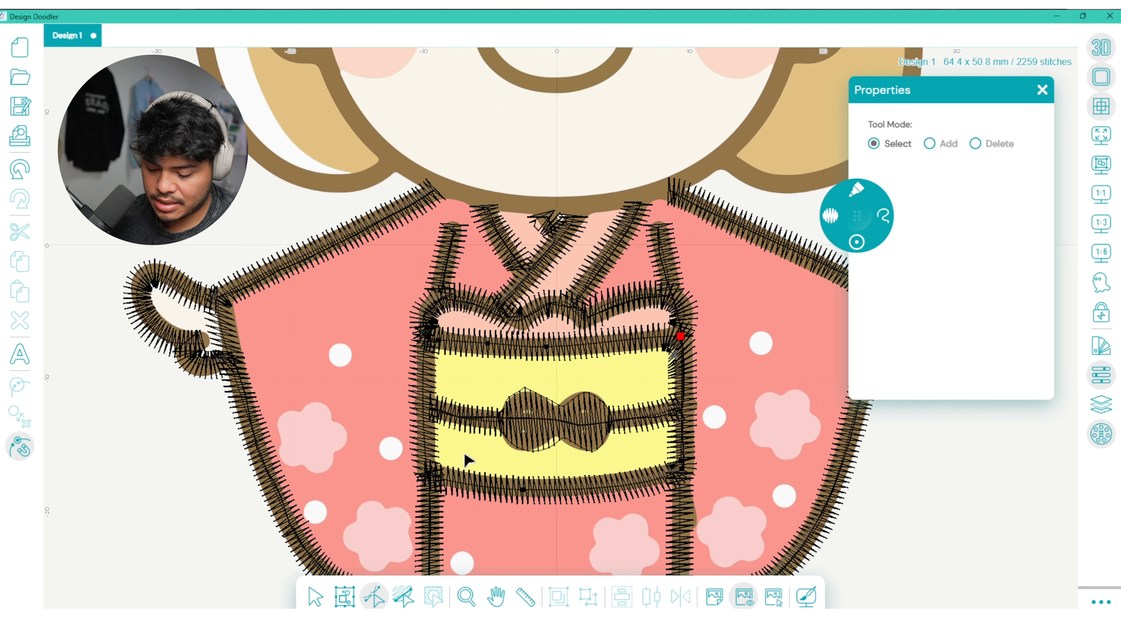
click(427, 471)
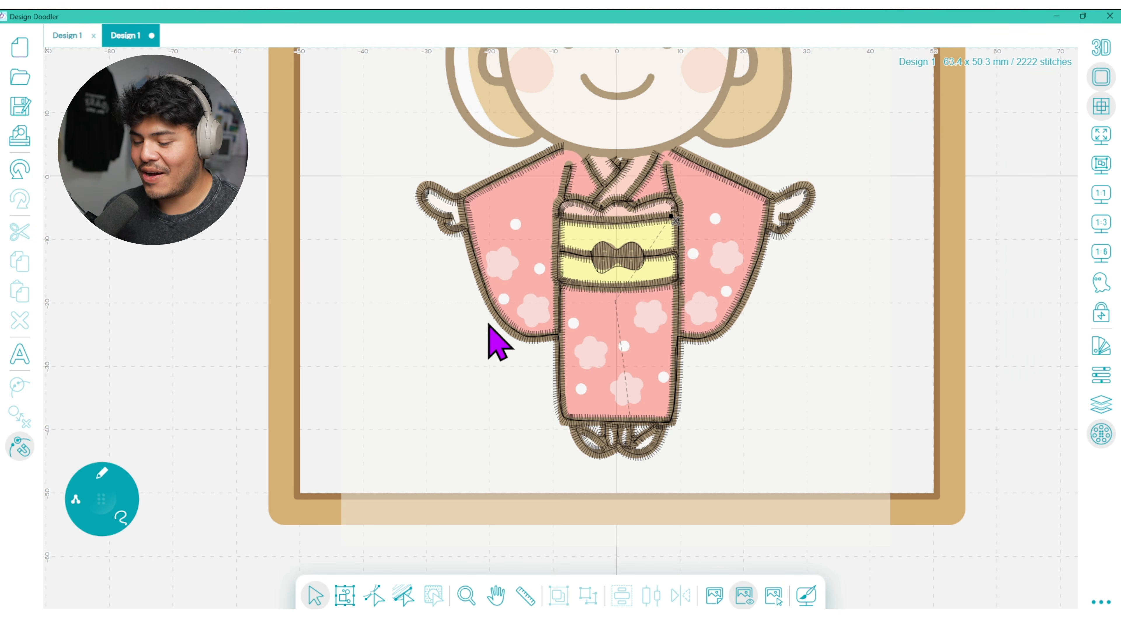
- Recolour all the kimono stitches in Brother 513 Lime Green and check them in the 3D preview
click(344, 594)
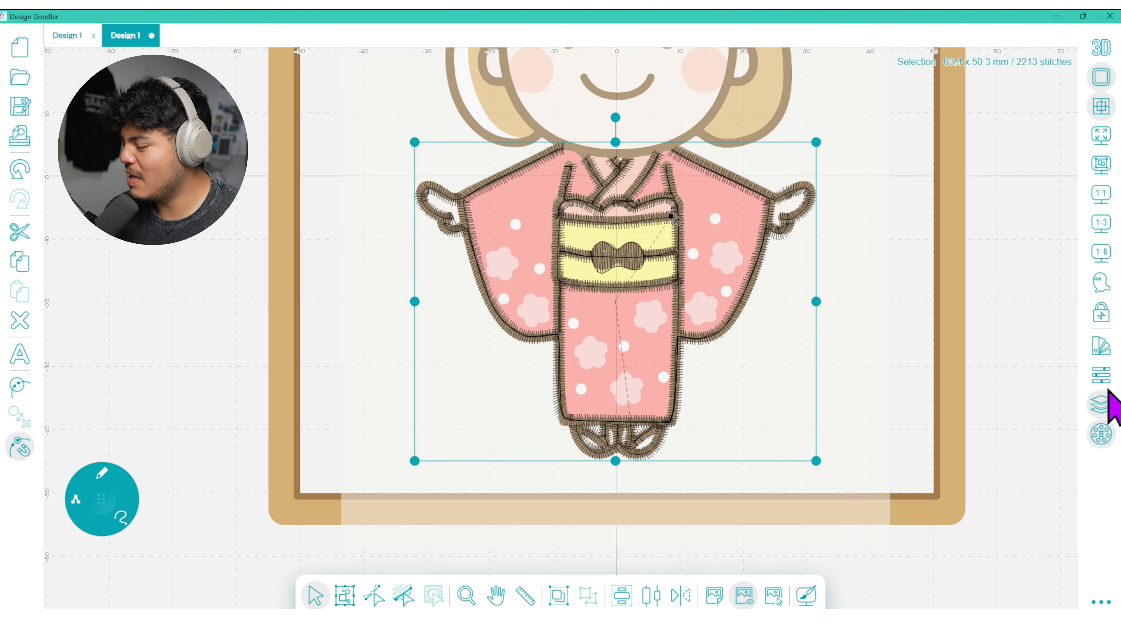
click(1101, 346)
drag(1053, 195, 1068, 320)
drag(1019, 265, 648, 278)
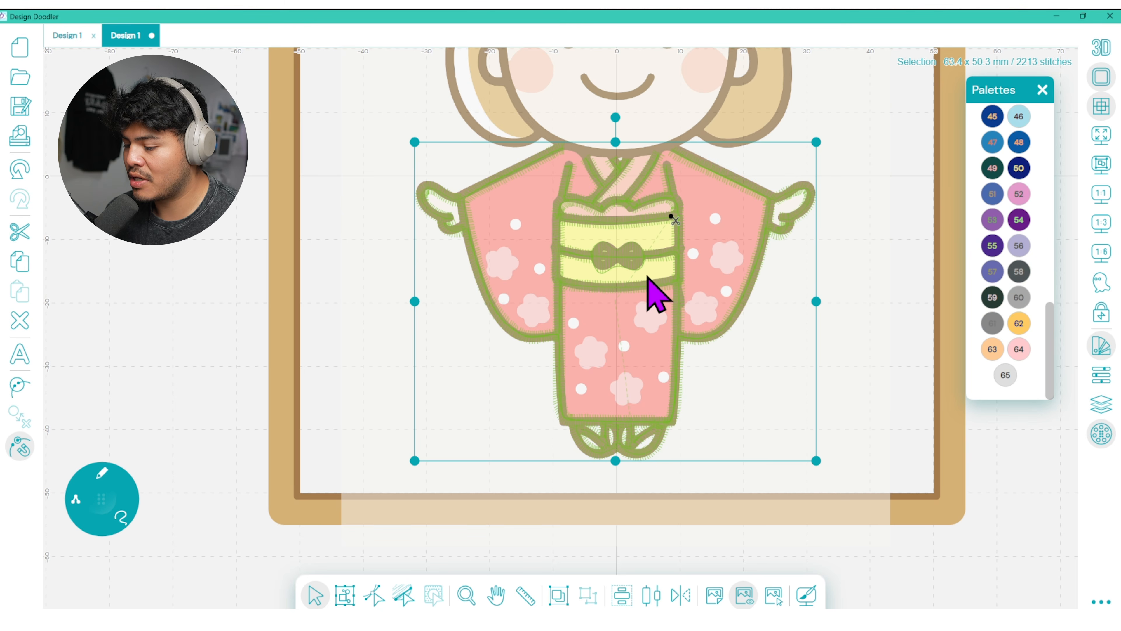
click(885, 404)
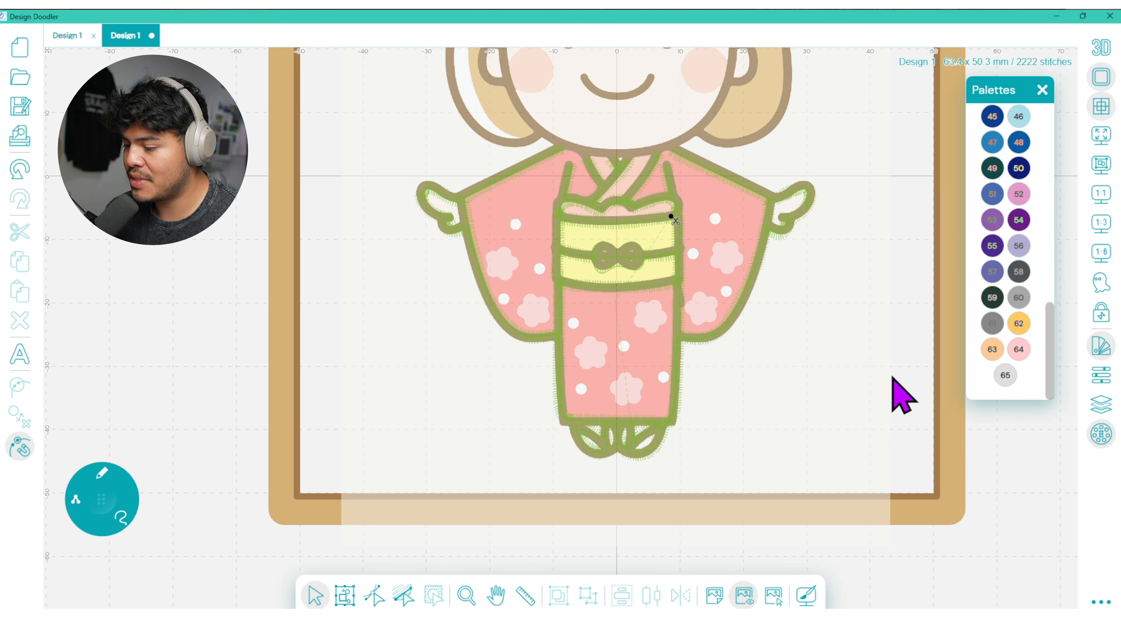
click(1042, 90)
click(1098, 48)
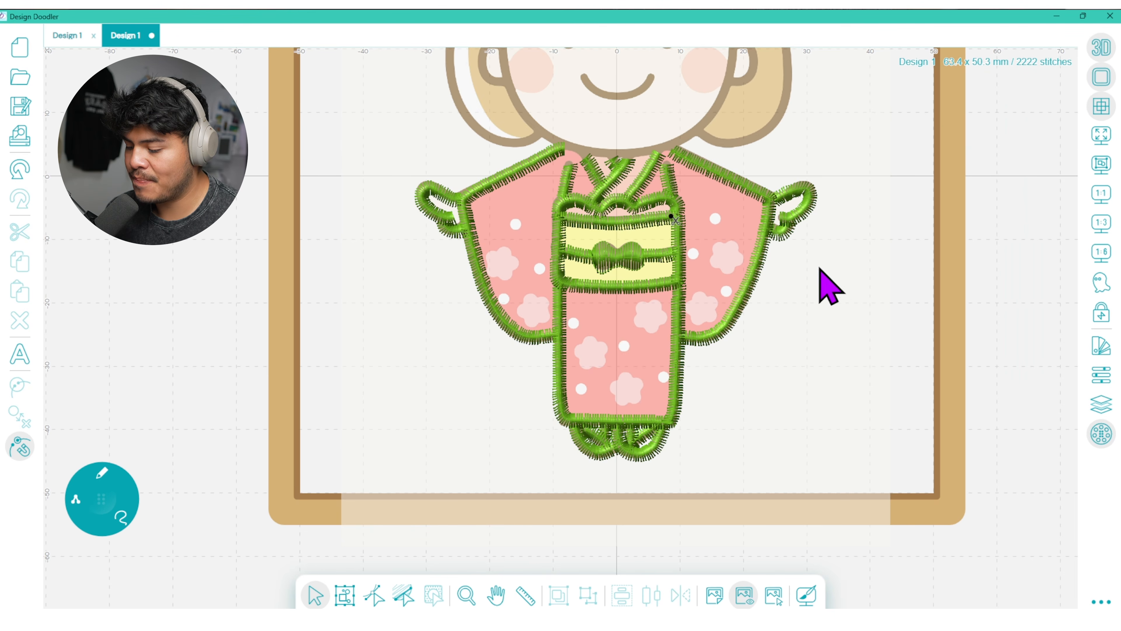
click(1101, 48)
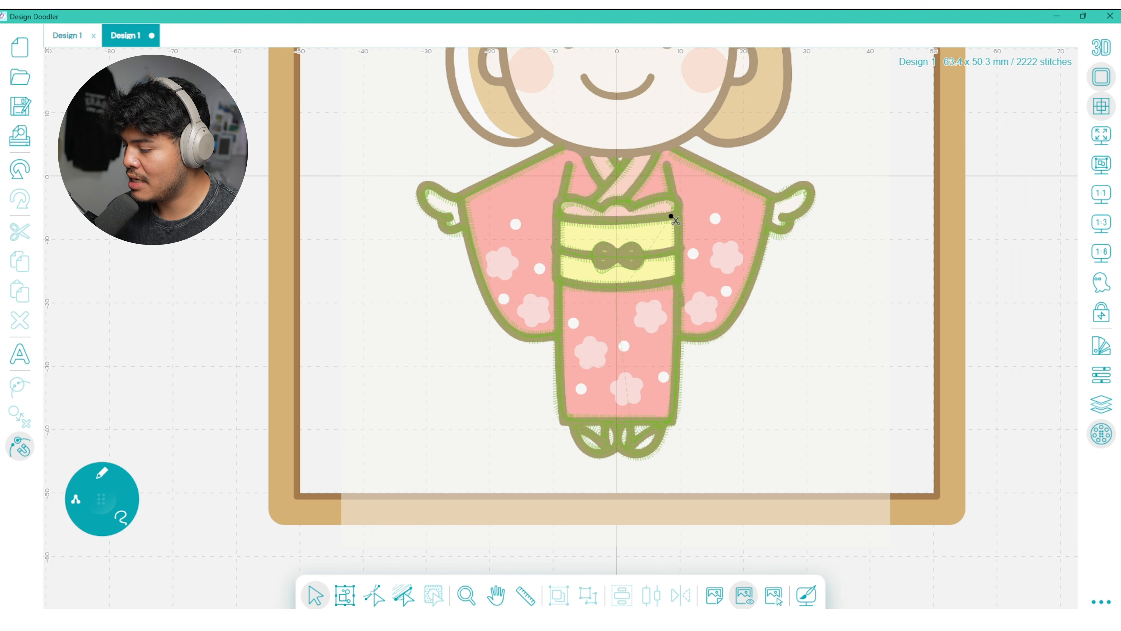
- Set Tie Off to Basic for the sash outline, the last object in the stitching sequence
click(1101, 404)
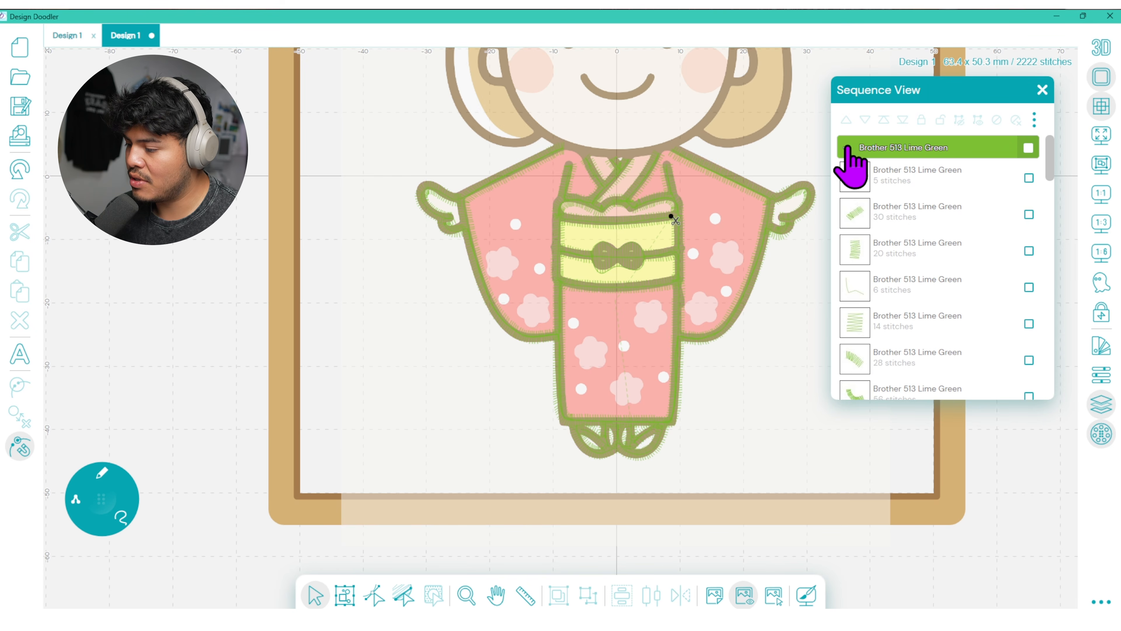
scroll(1049, 225, down, 5)
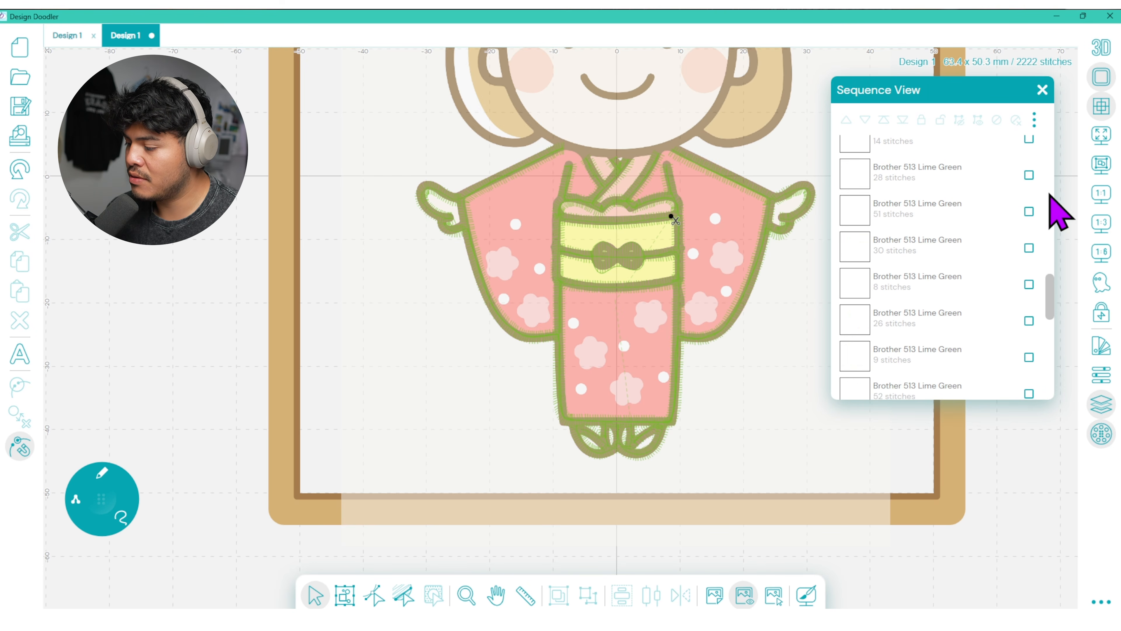
drag(1050, 296, 1051, 393)
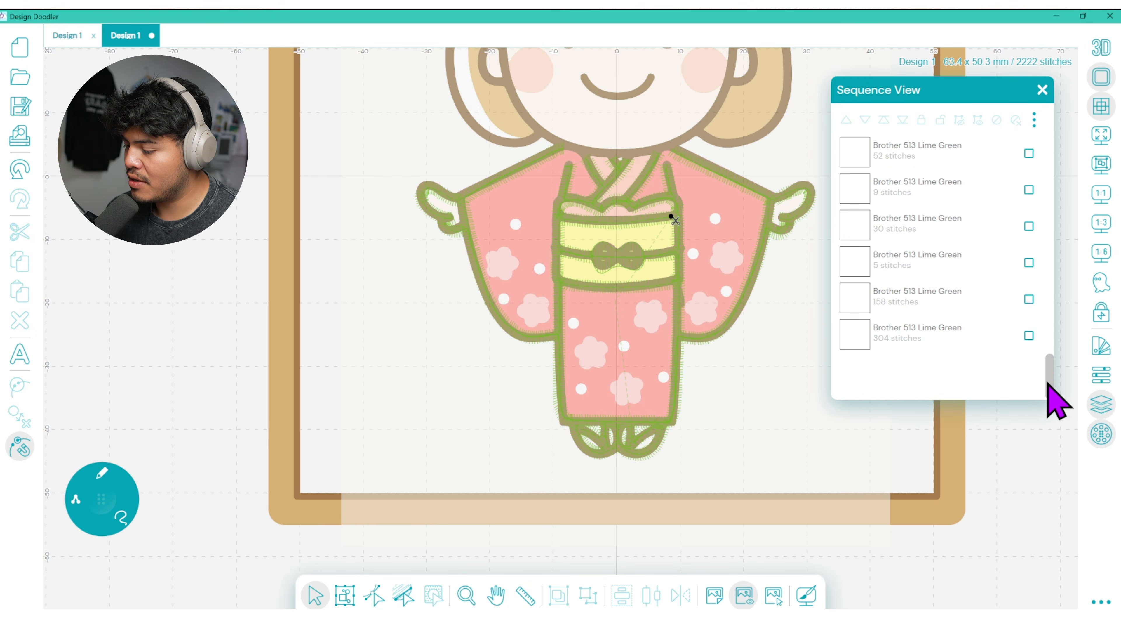
click(1028, 336)
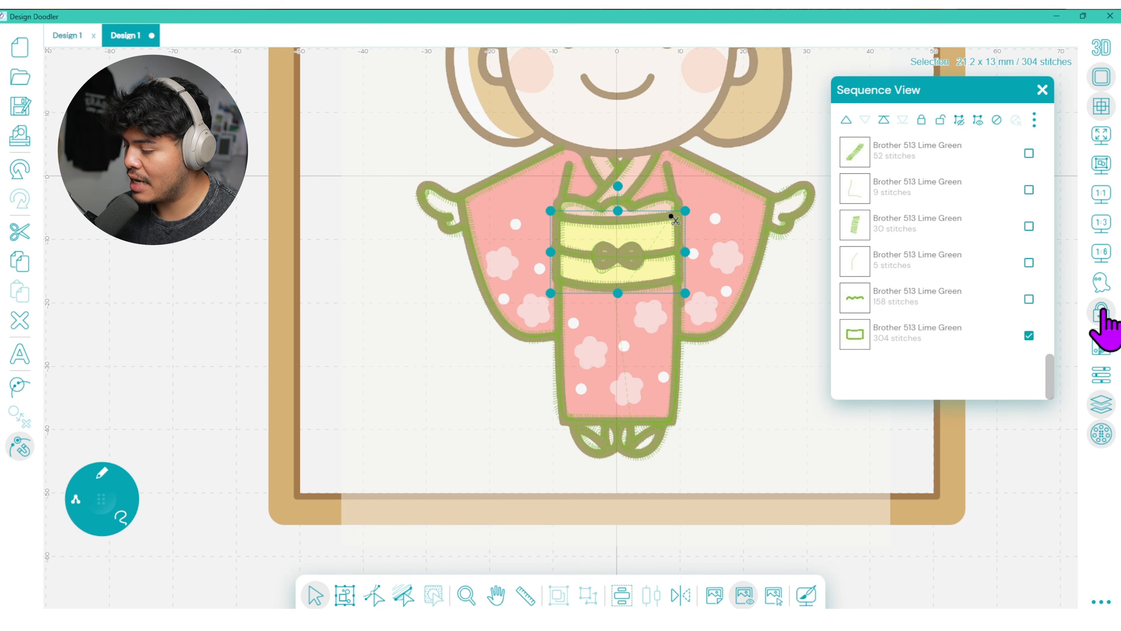
click(1100, 349)
drag(1047, 181, 1047, 345)
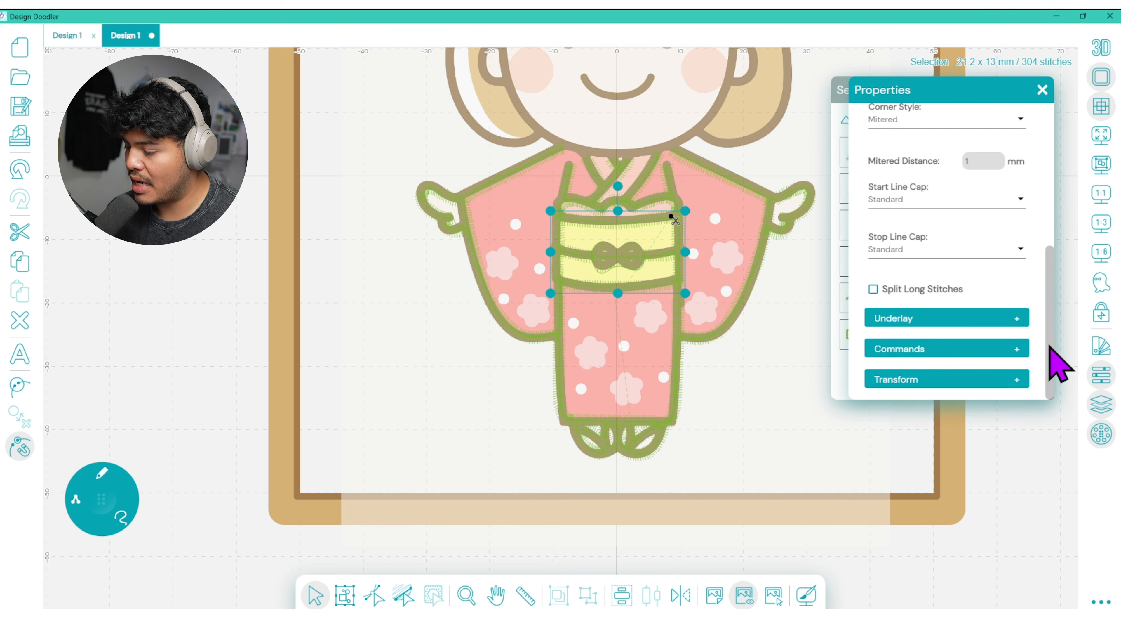
click(990, 347)
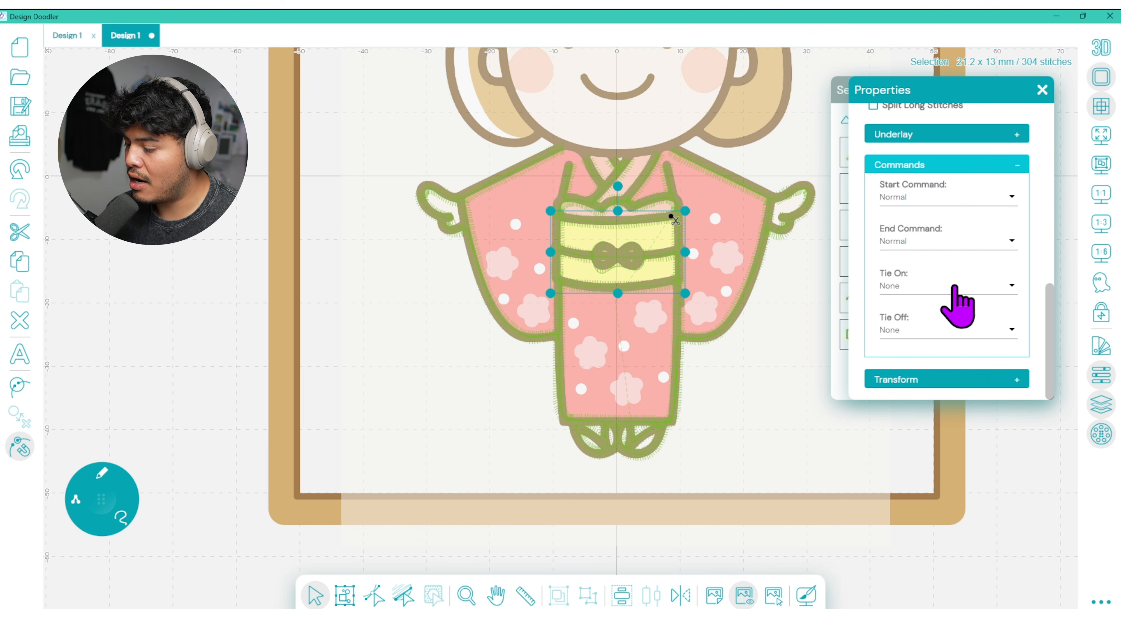
click(922, 329)
click(936, 358)
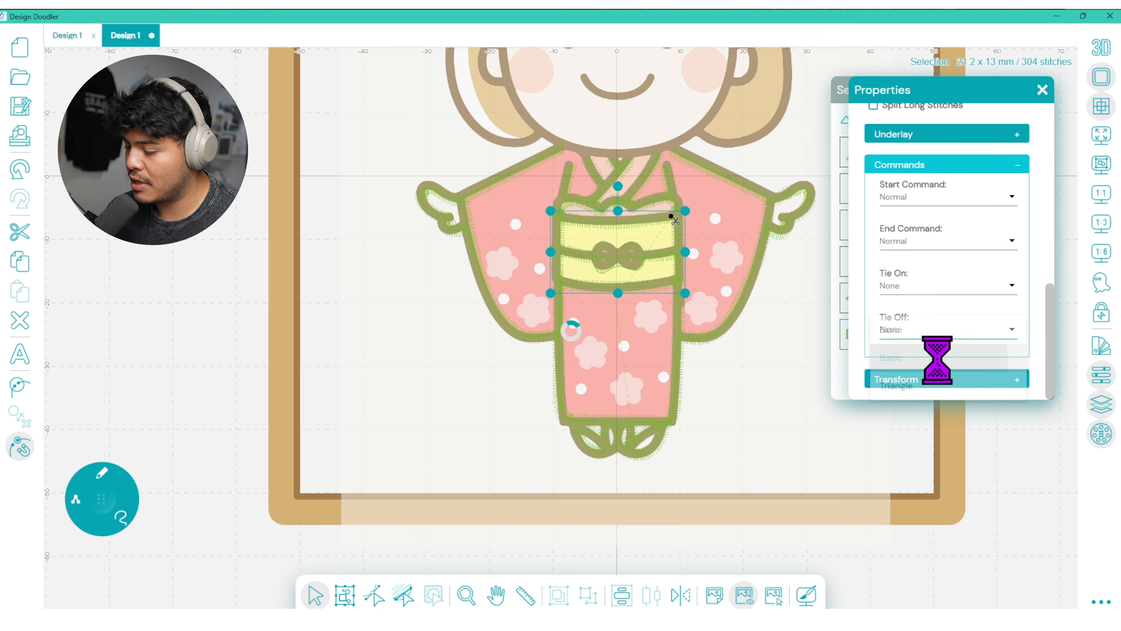
drag(966, 108, 584, 198)
click(1028, 336)
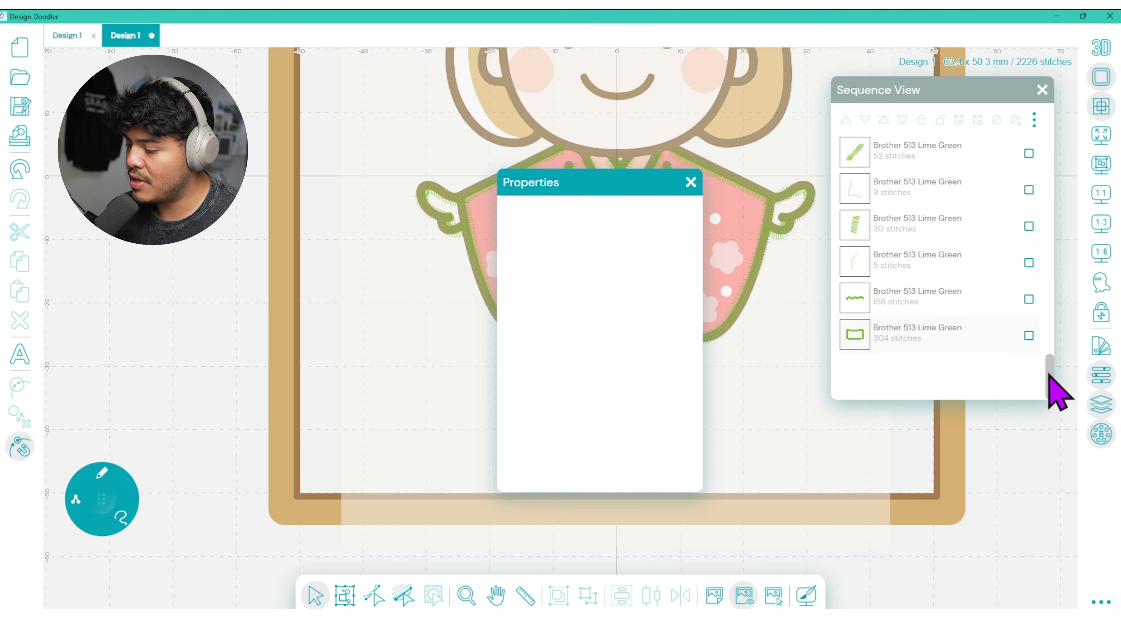
- Set Tie On to Basic for the first run-stitch object in the stitching sequence
drag(1051, 374, 1057, 145)
click(1029, 178)
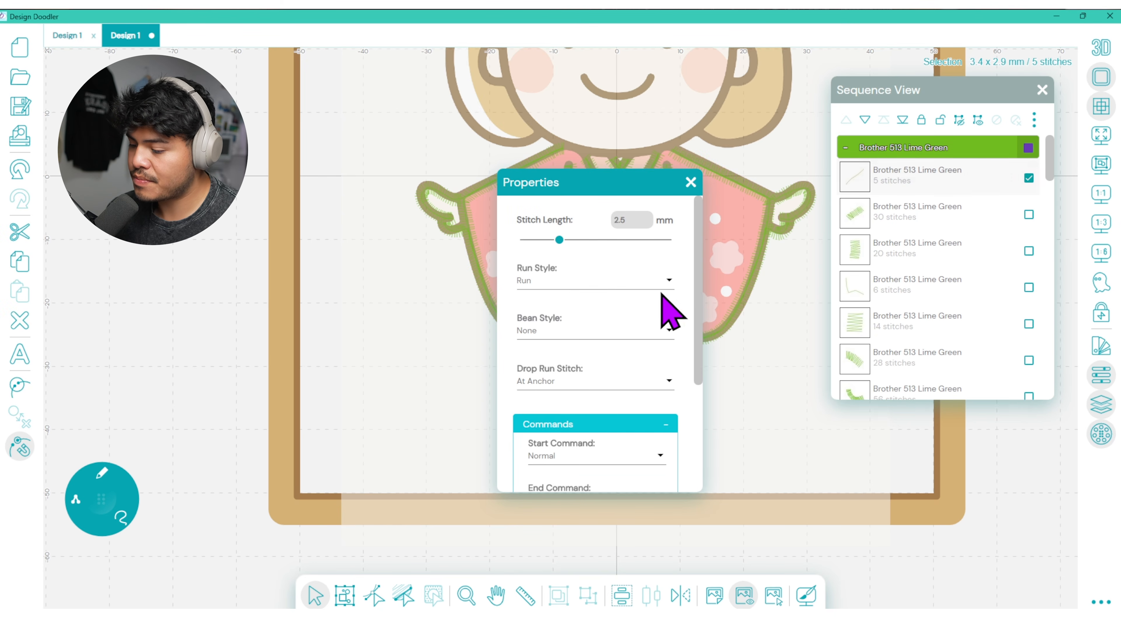
drag(702, 345, 701, 425)
click(627, 384)
click(593, 404)
click(691, 182)
click(820, 341)
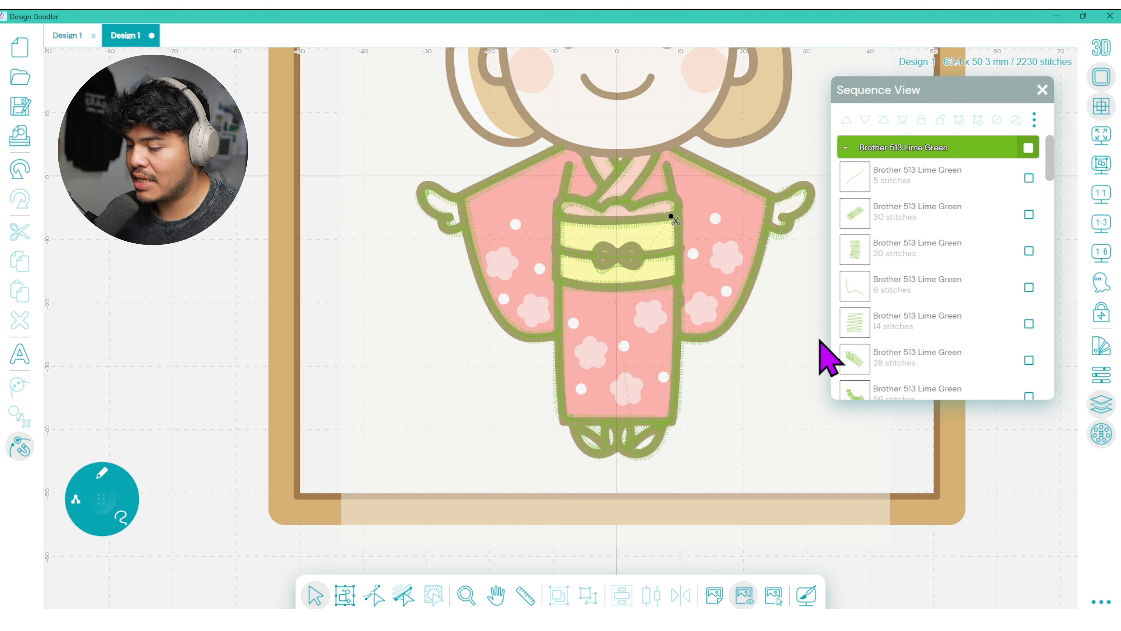
click(1042, 90)
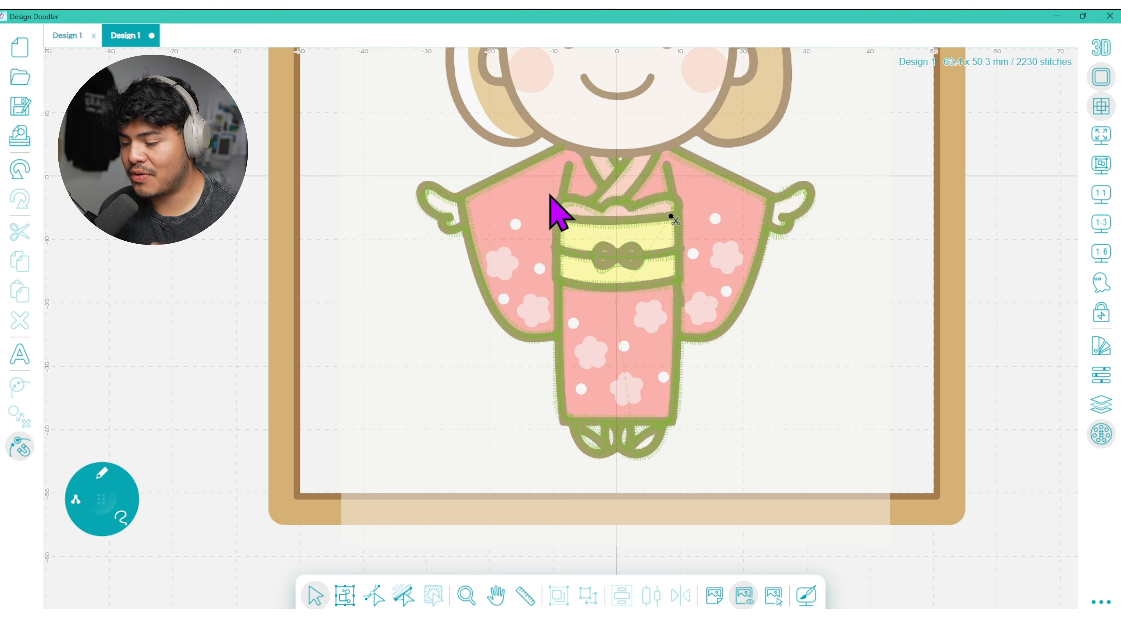
- Inspect the kimono's dot and flower pattern and measure the width of the uppermost white dot on the left-hand sleeve
scroll(607, 170, up, 2)
scroll(475, 230, up, 2)
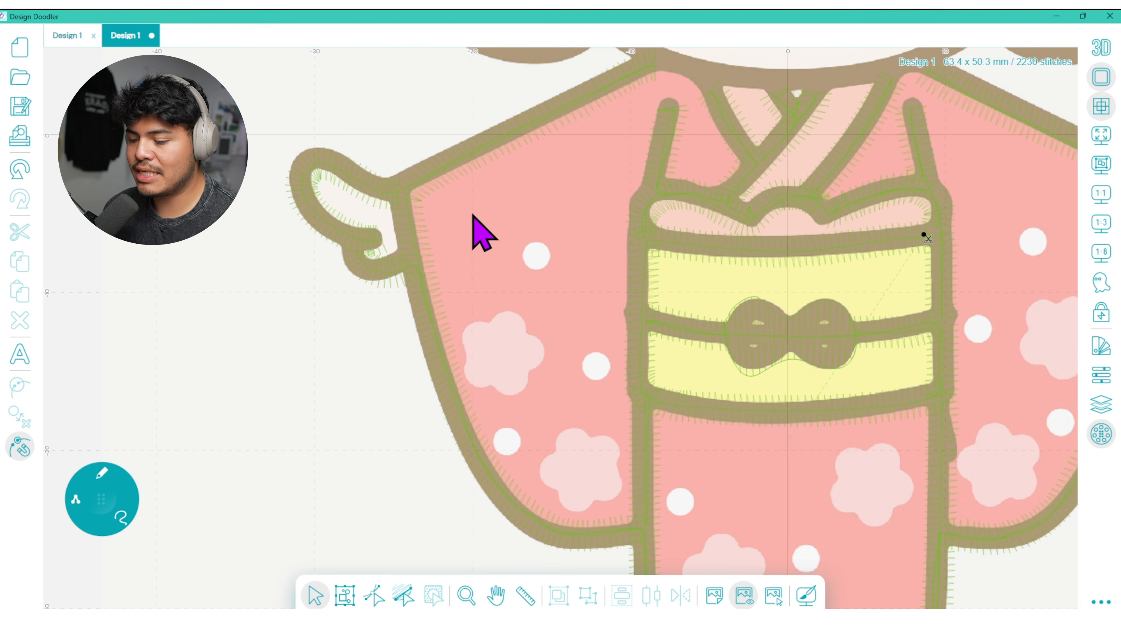
scroll(561, 300, up, 2)
scroll(493, 450, down, 3)
scroll(600, 240, up, 3)
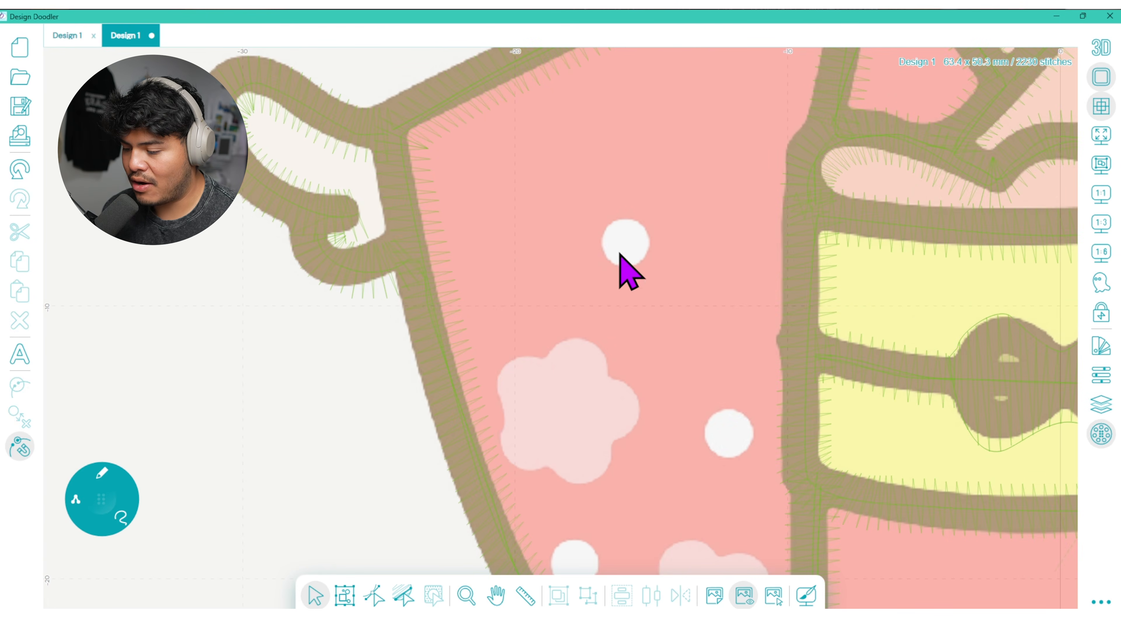
click(496, 595)
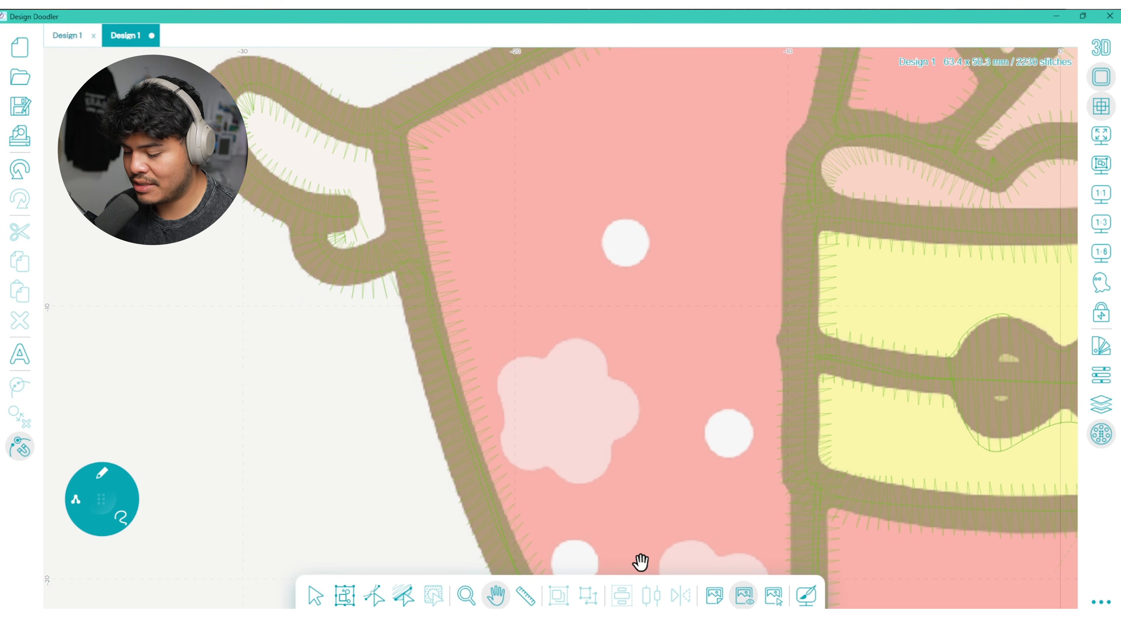
drag(701, 533, 626, 178)
scroll(859, 344, down, 3)
drag(932, 329, 399, 425)
drag(595, 276, 763, 413)
drag(213, 350, 543, 240)
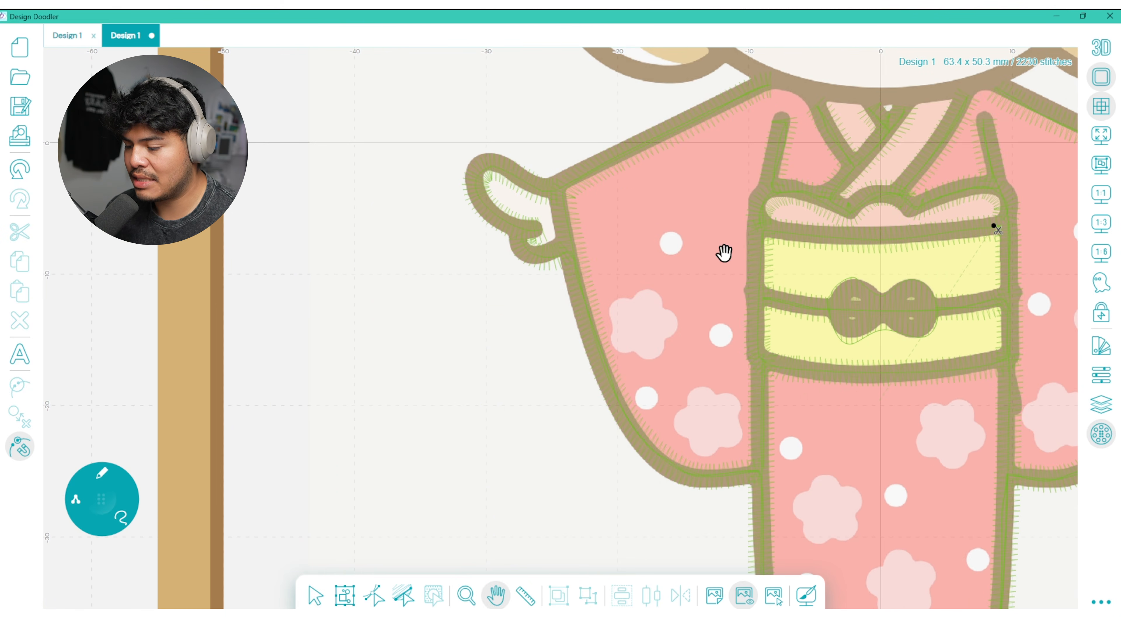
drag(958, 187, 809, 253)
scroll(522, 315, up, 6)
drag(562, 406, 602, 297)
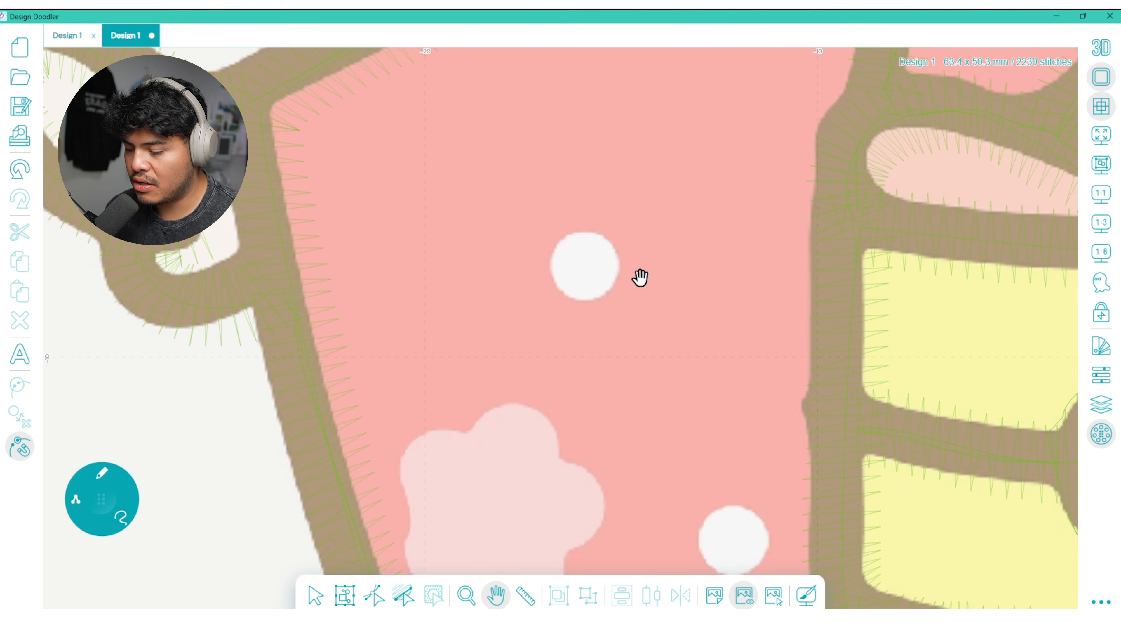
click(525, 595)
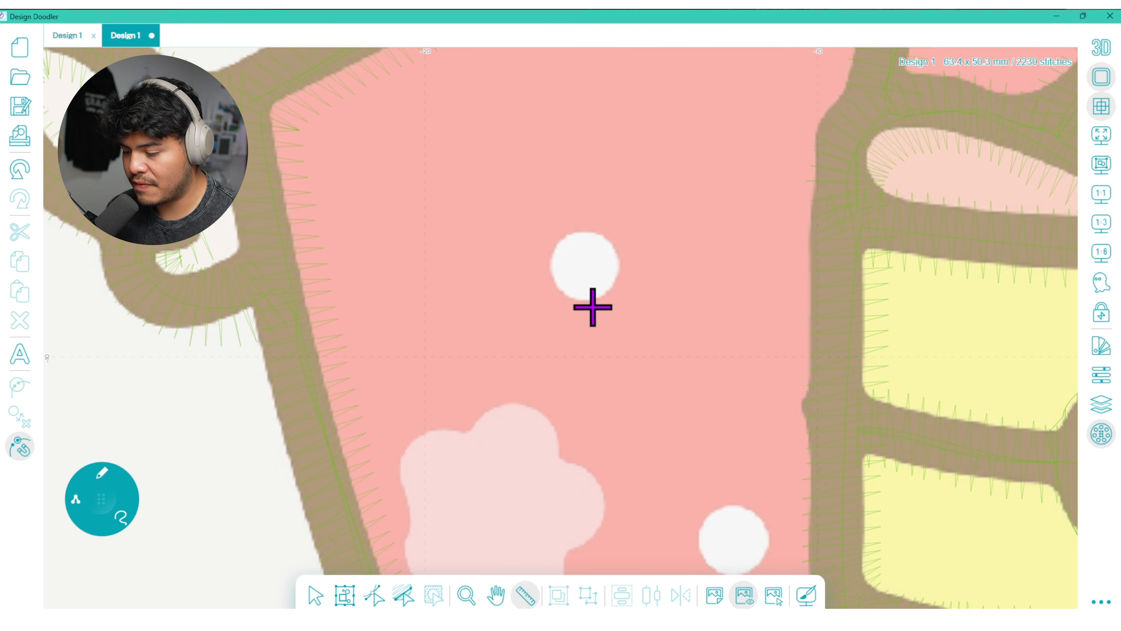
drag(551, 277, 621, 252)
- Draw a filled circle about 2.7 mm across over the uppermost white dot on the left-hand sleeve
mouse_move(101, 500)
mouse_down()
mouse_move(903, 332)
mouse_move(703, 257)
mouse_move(731, 248)
mouse_up()
mouse_move(768, 247)
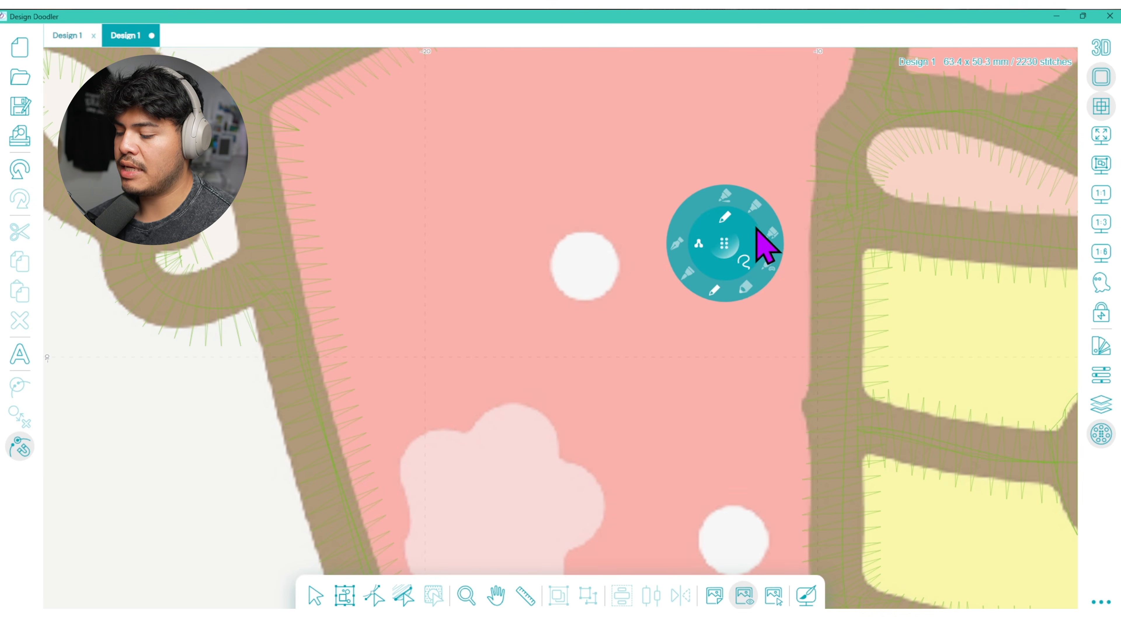
click(771, 267)
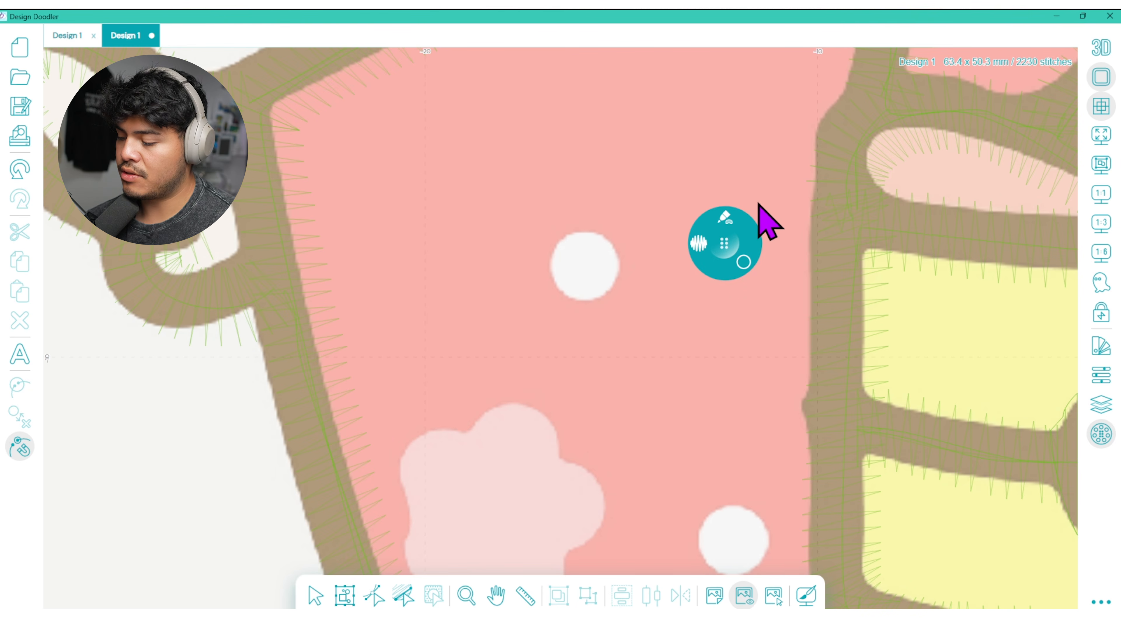
drag(593, 262, 648, 251)
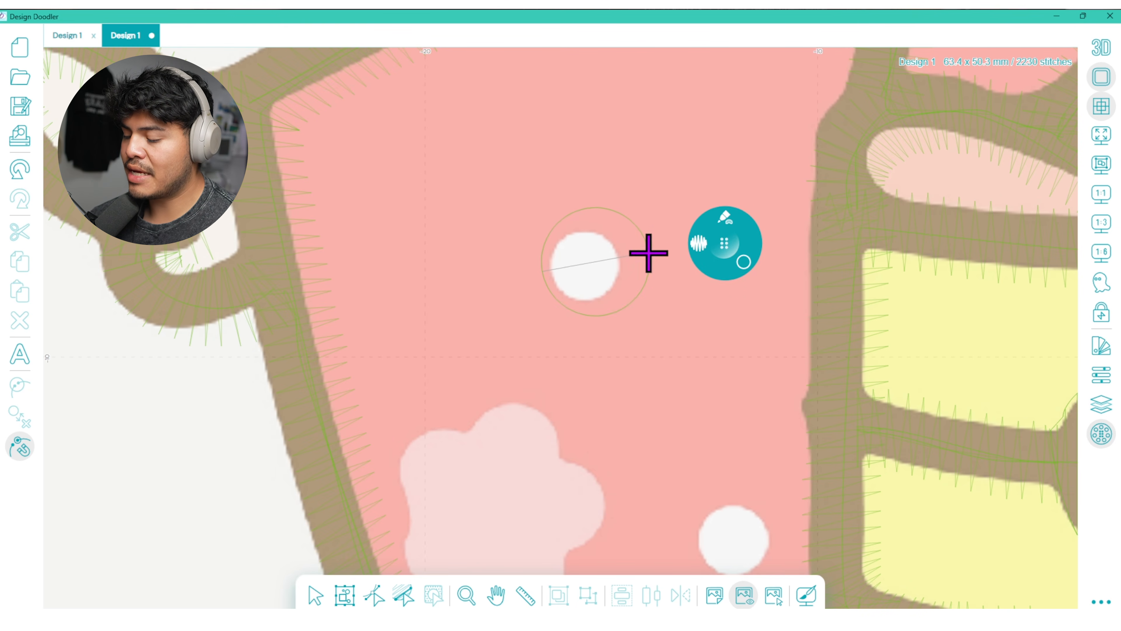
- Recolour the circle over the sleeve's white dot with white thread, palette colour 2
click(311, 592)
click(598, 265)
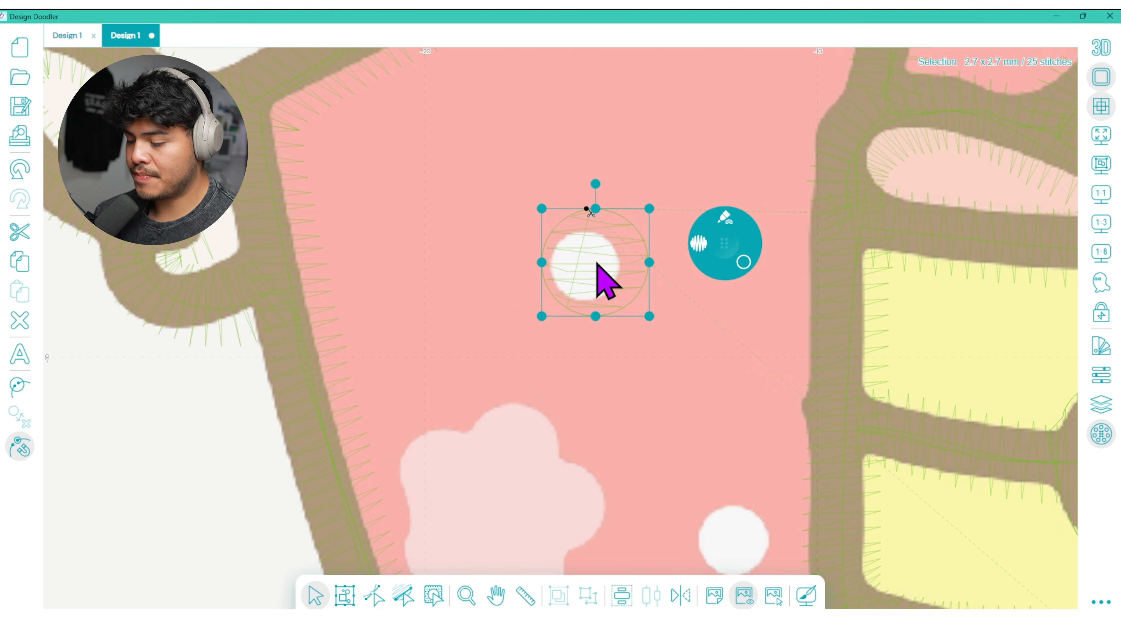
click(1101, 346)
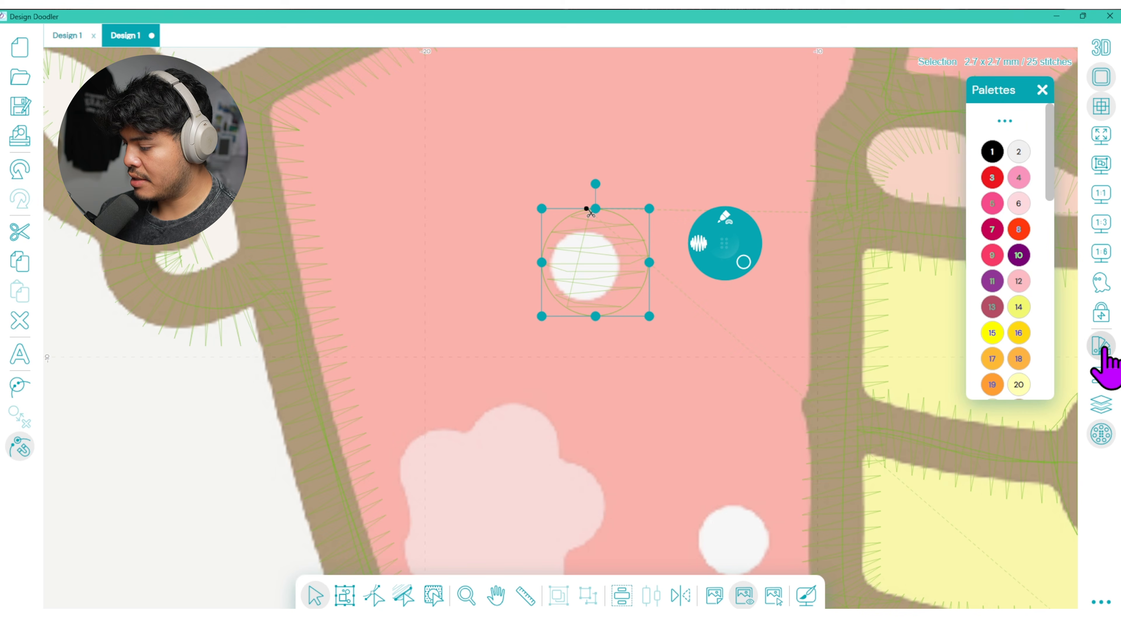
click(1018, 154)
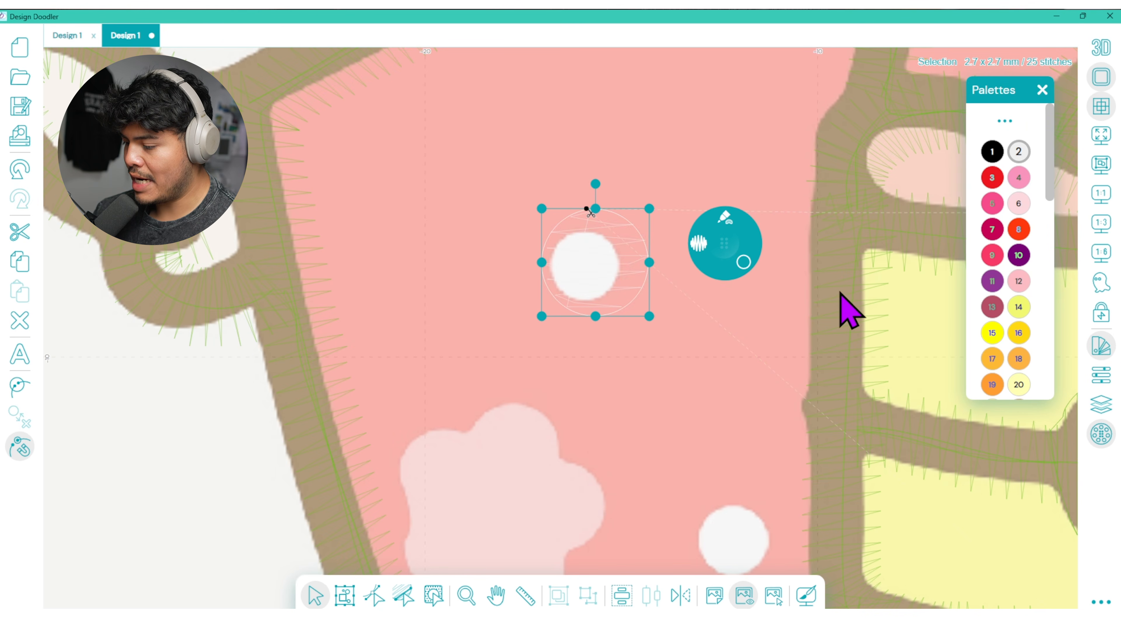
- Set the white circle's fill density to 0.5 mm and increase its stitch length
click(1101, 374)
drag(967, 100, 294, 260)
drag(212, 313, 219, 313)
scroll(374, 338, down, 2)
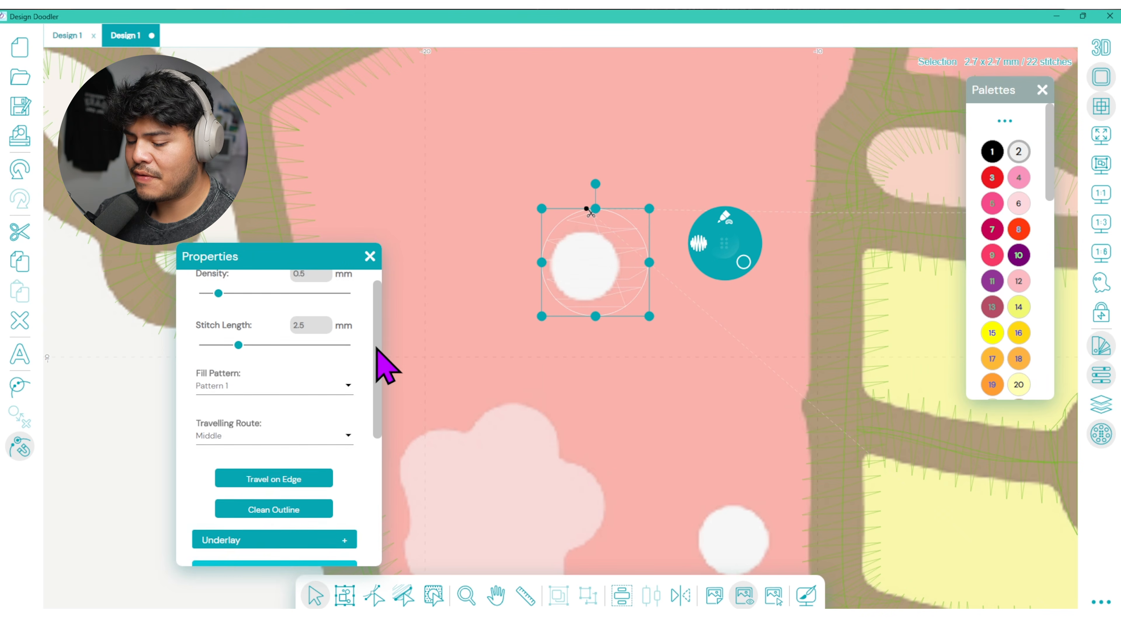
click(347, 353)
click(309, 322)
- Set the white circle's End Command to Trim and both Tie On and Tie Off to Basic
drag(374, 388, 361, 498)
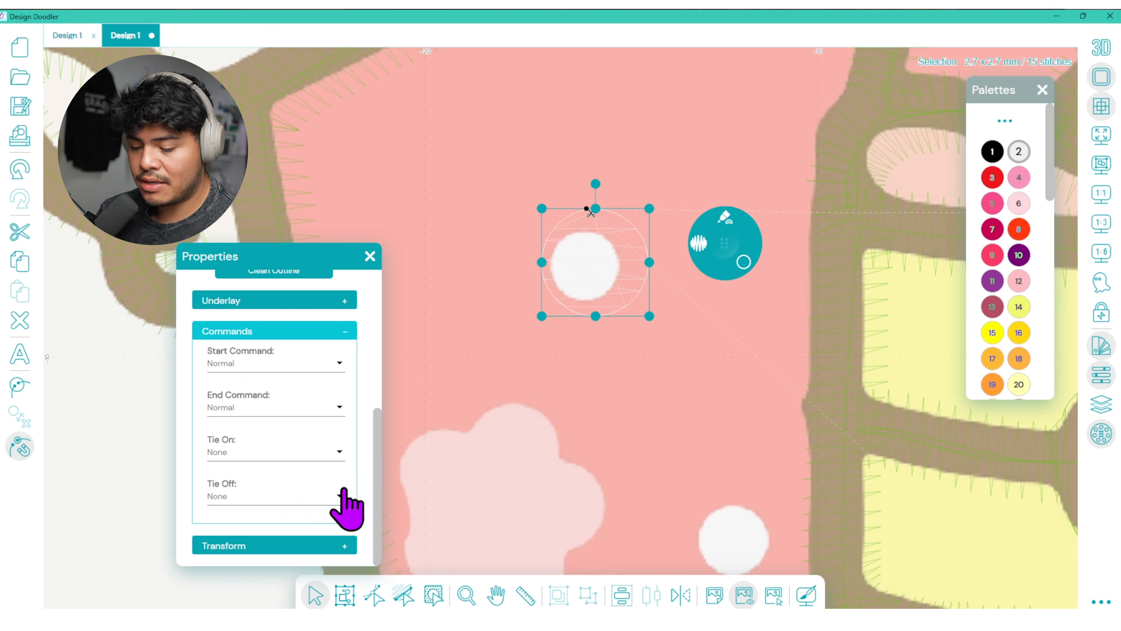
click(317, 410)
click(308, 463)
click(324, 452)
click(320, 485)
click(321, 497)
click(320, 521)
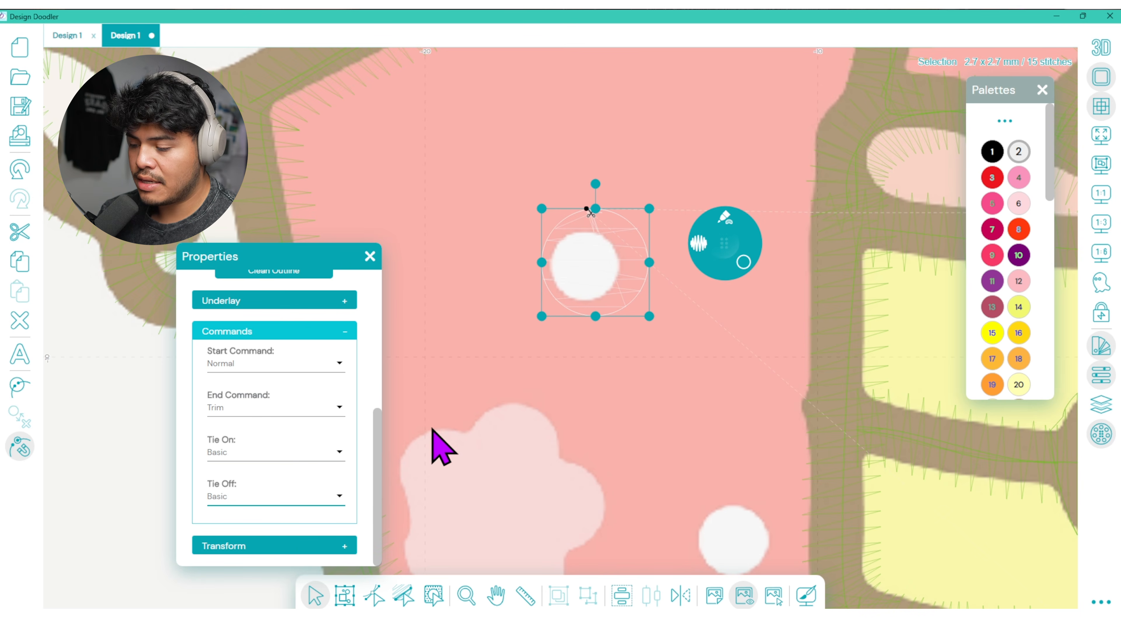
- Preview the design in 3D and examine how the white circle's stitches look on the left-hand sleeve
click(1101, 194)
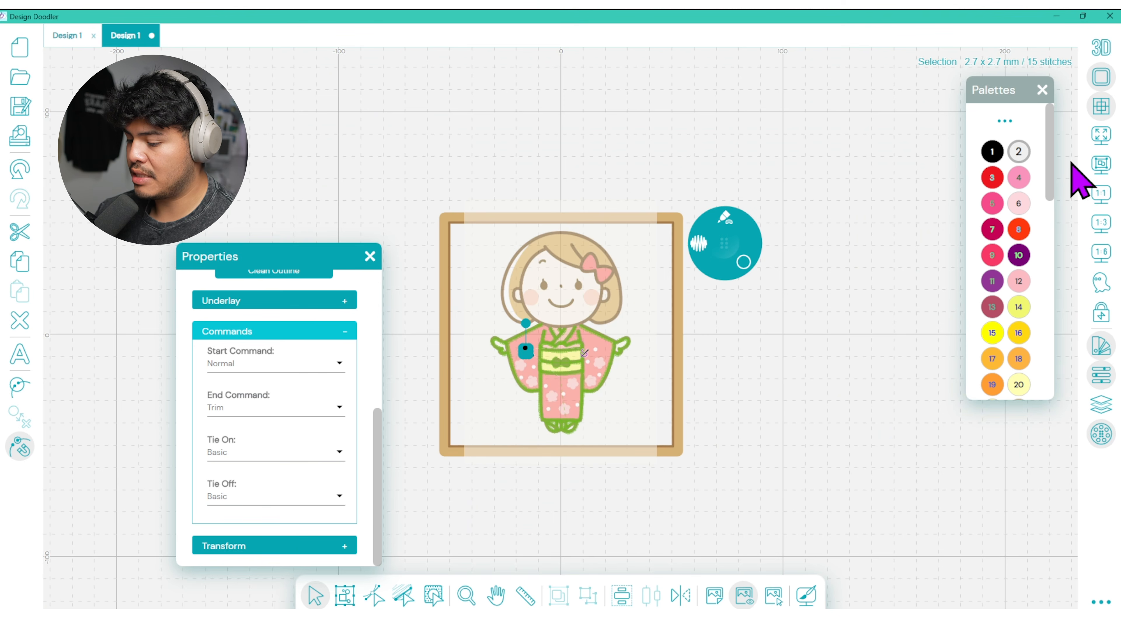
click(1099, 80)
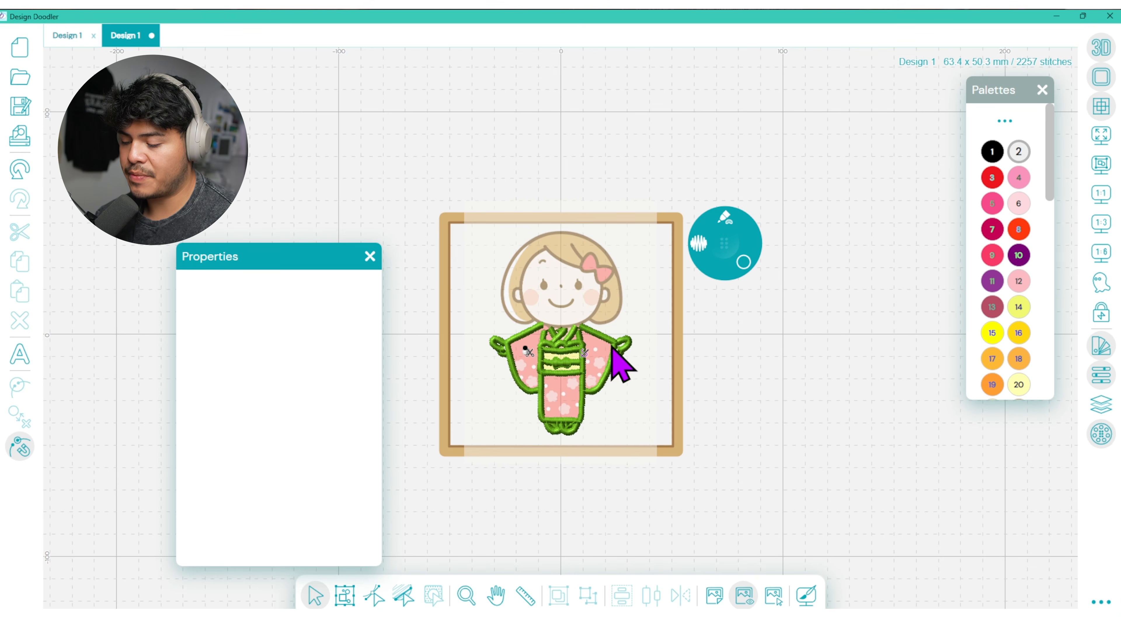
click(372, 255)
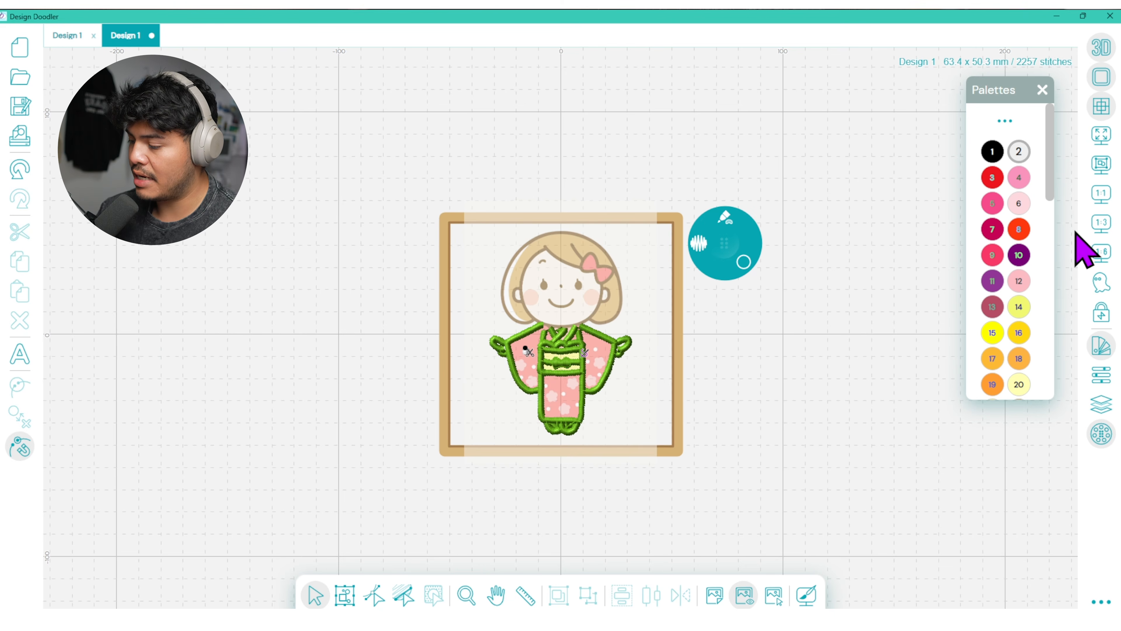
click(1101, 251)
click(457, 388)
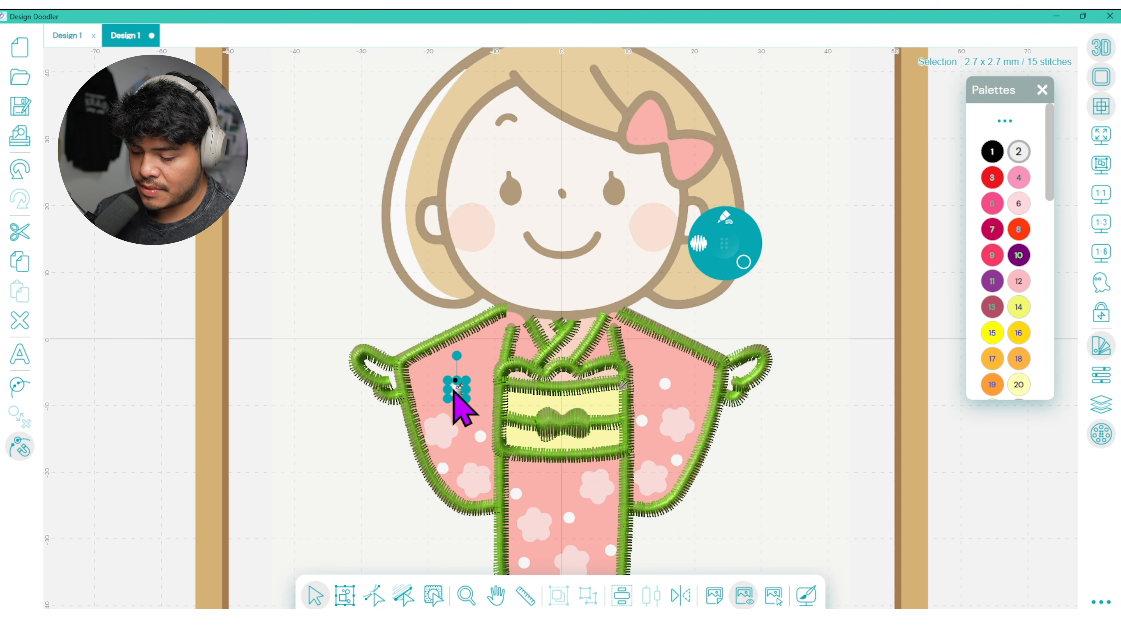
click(783, 416)
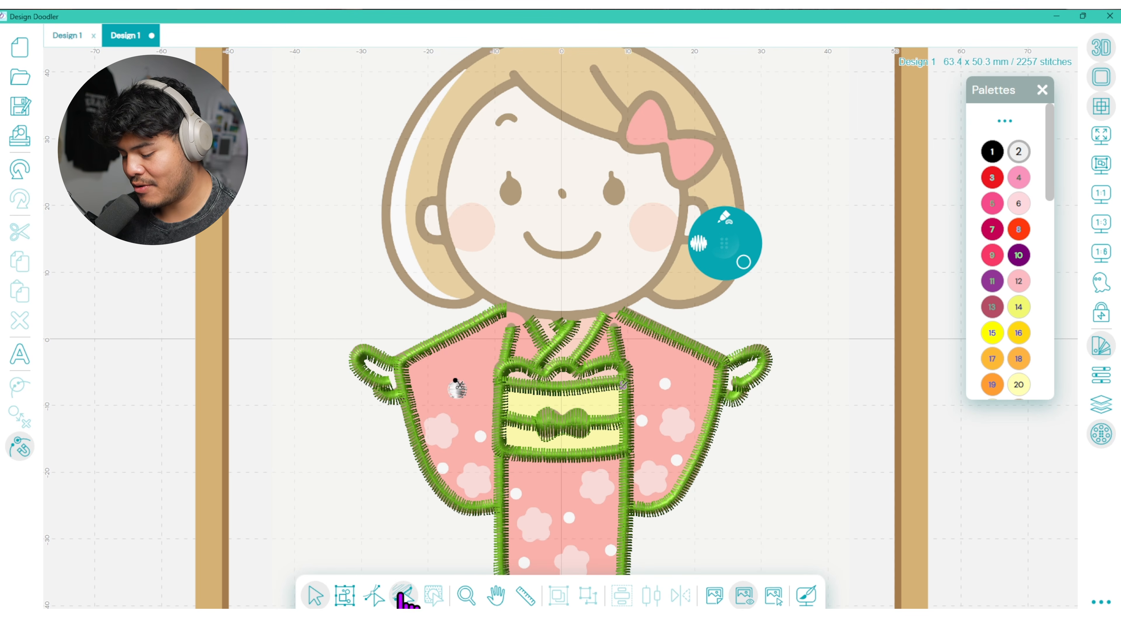
- Try a different stitch direction for the white circle on the left-hand sleeve, and undo the changes
drag(472, 381, 474, 380)
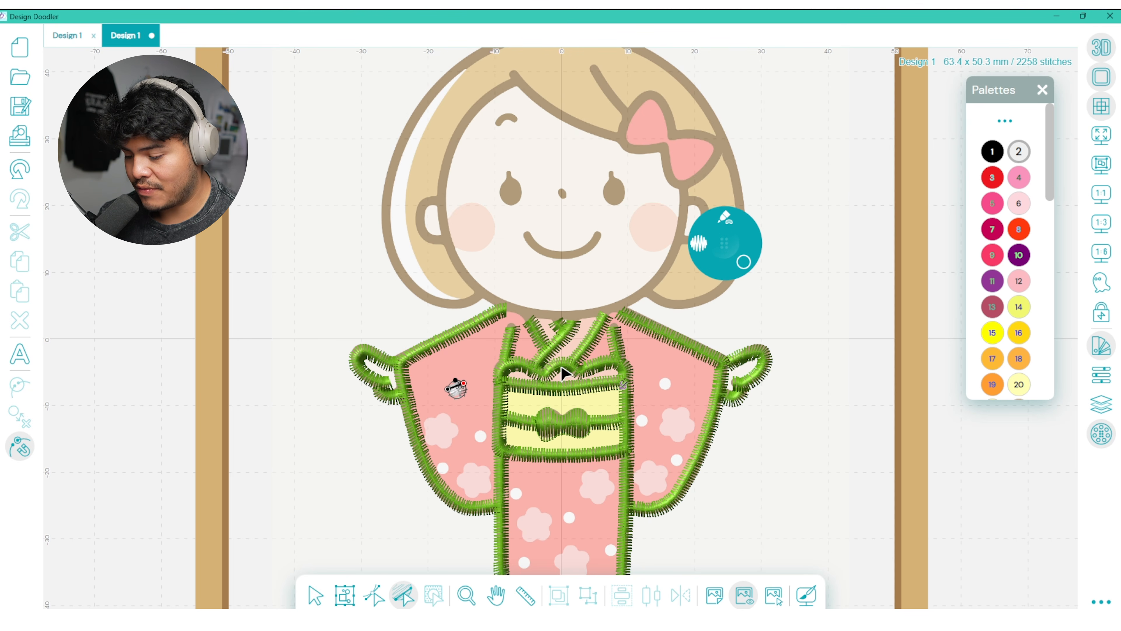
click(458, 386)
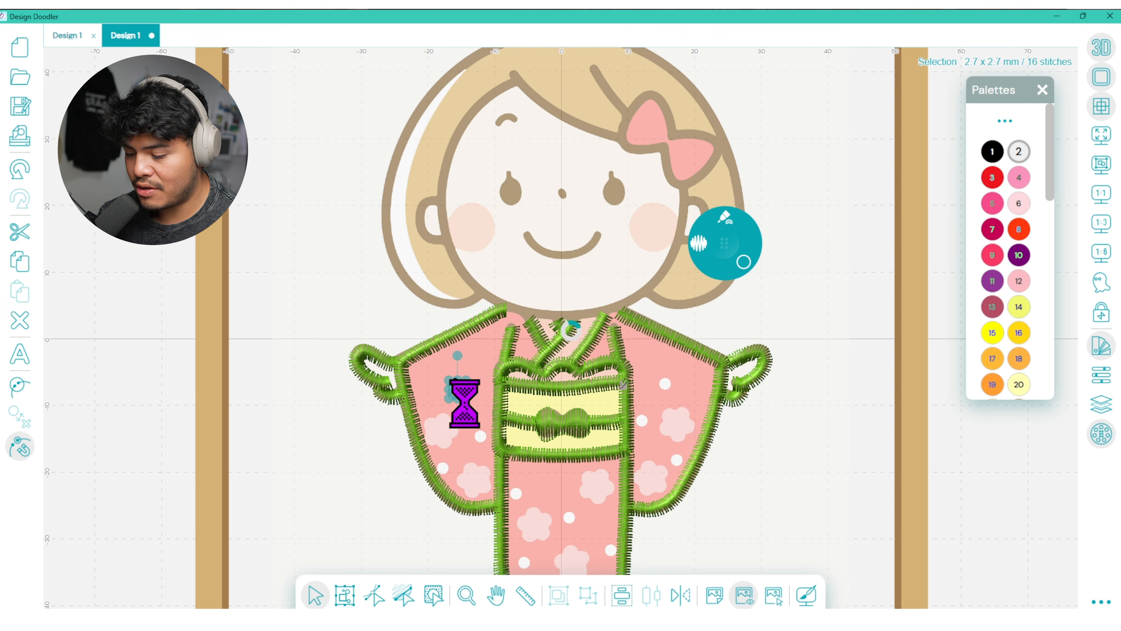
click(13, 168)
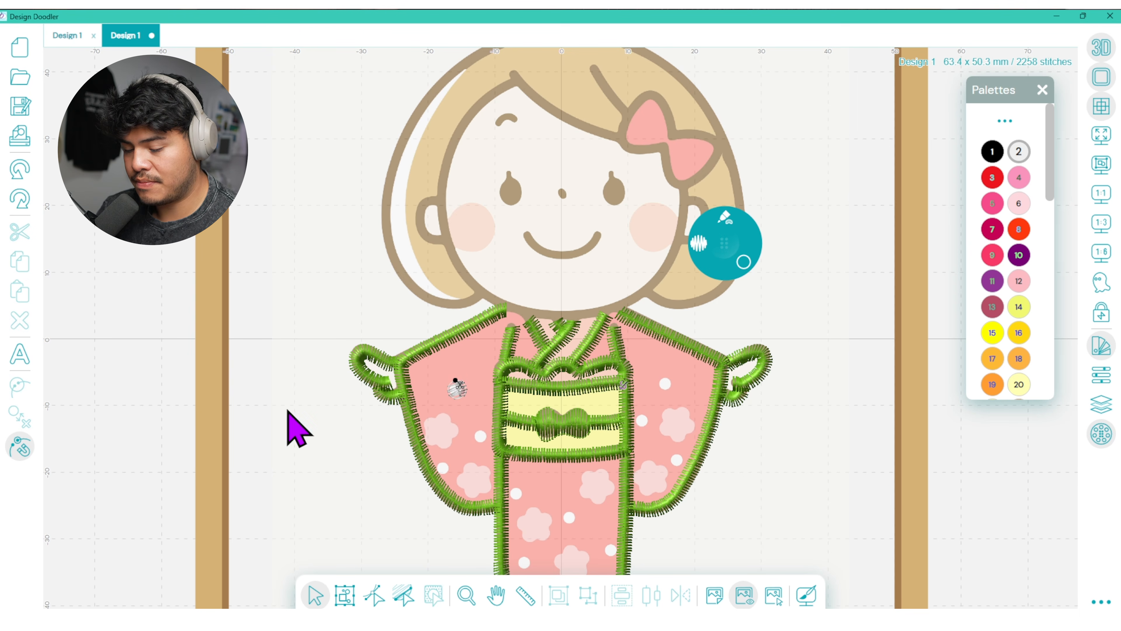
click(20, 168)
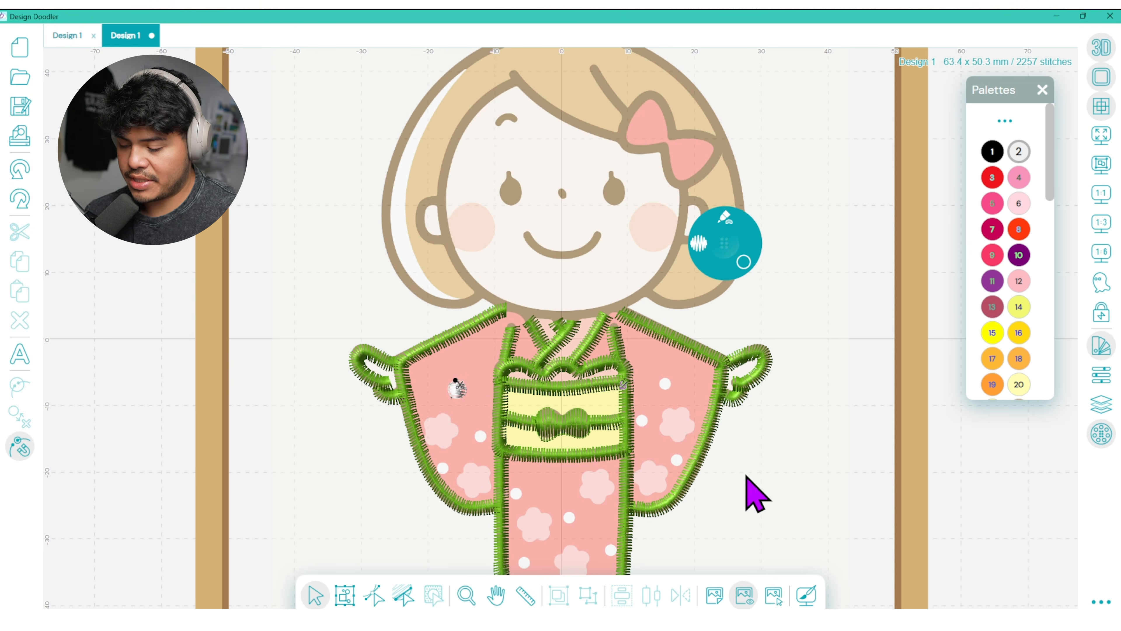
- Place copies of the white circle over the two remaining white dots on the left-hand sleeve
click(456, 392)
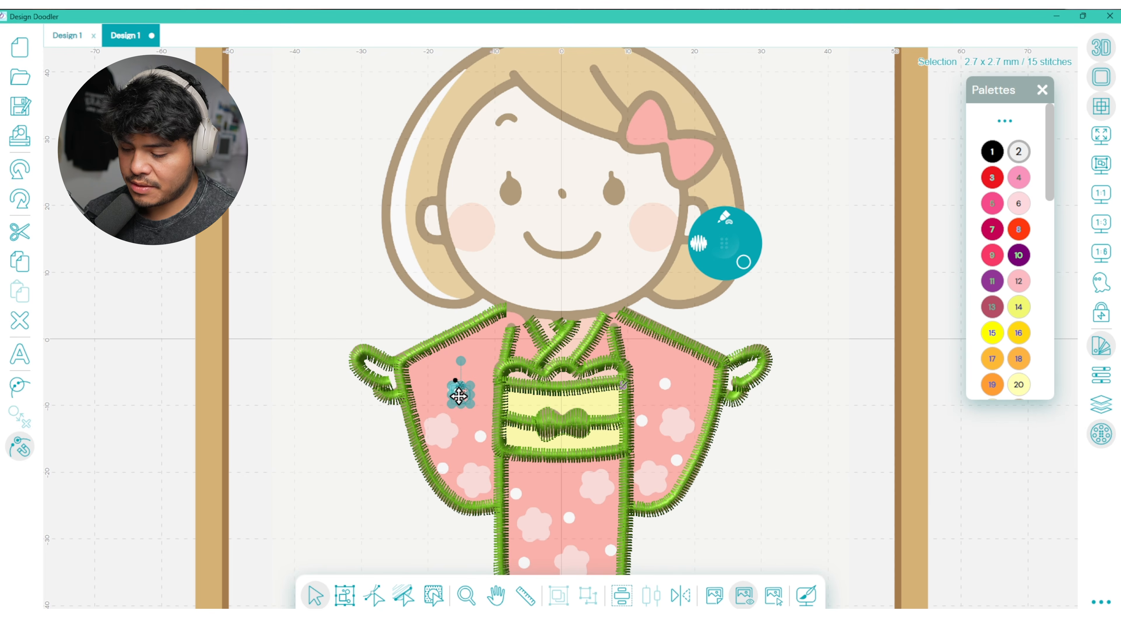
scroll(458, 388, up, 3)
click(402, 349)
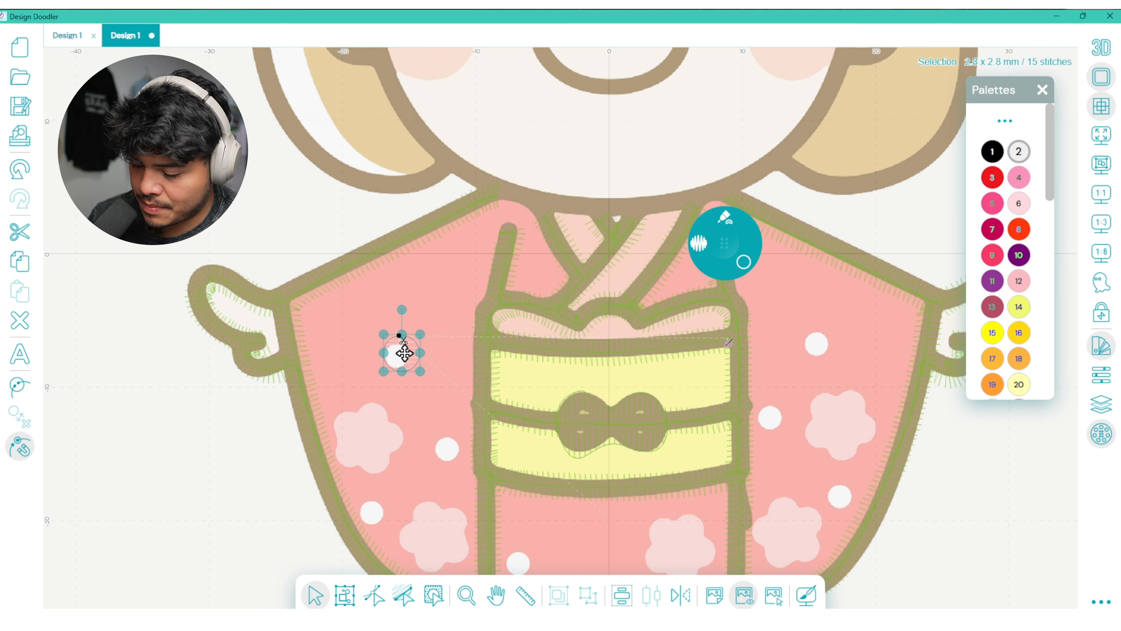
click(23, 262)
click(21, 292)
drag(400, 352, 449, 452)
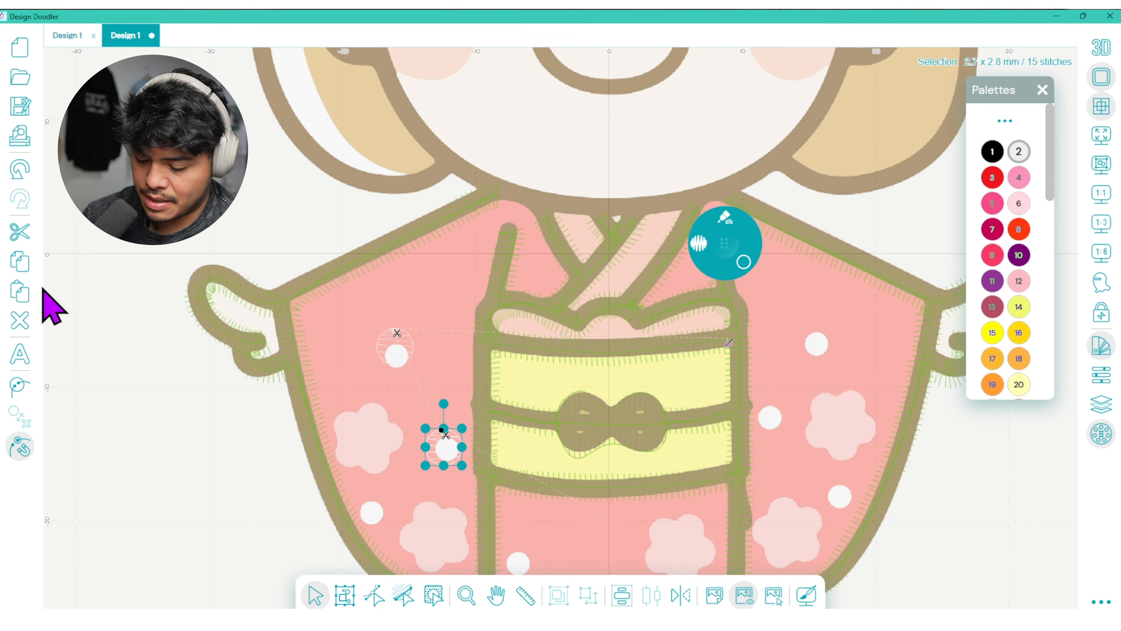
drag(446, 448, 381, 512)
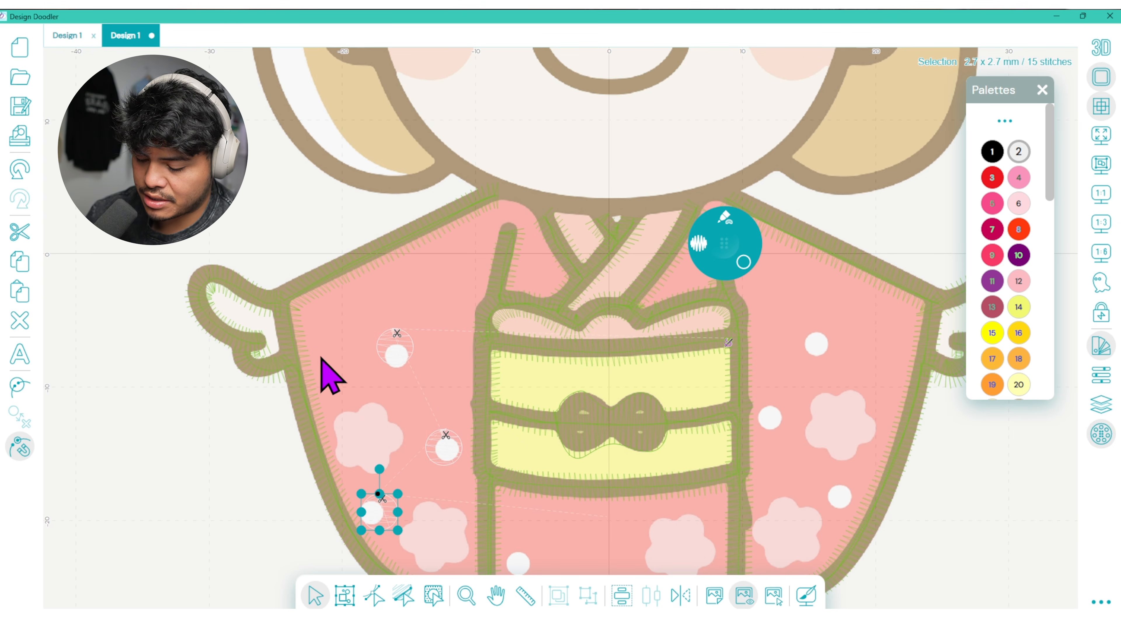
- Paste copies of the white circle over the four white dots on the kimono's skirt below the sash
click(496, 594)
drag(518, 531, 375, 396)
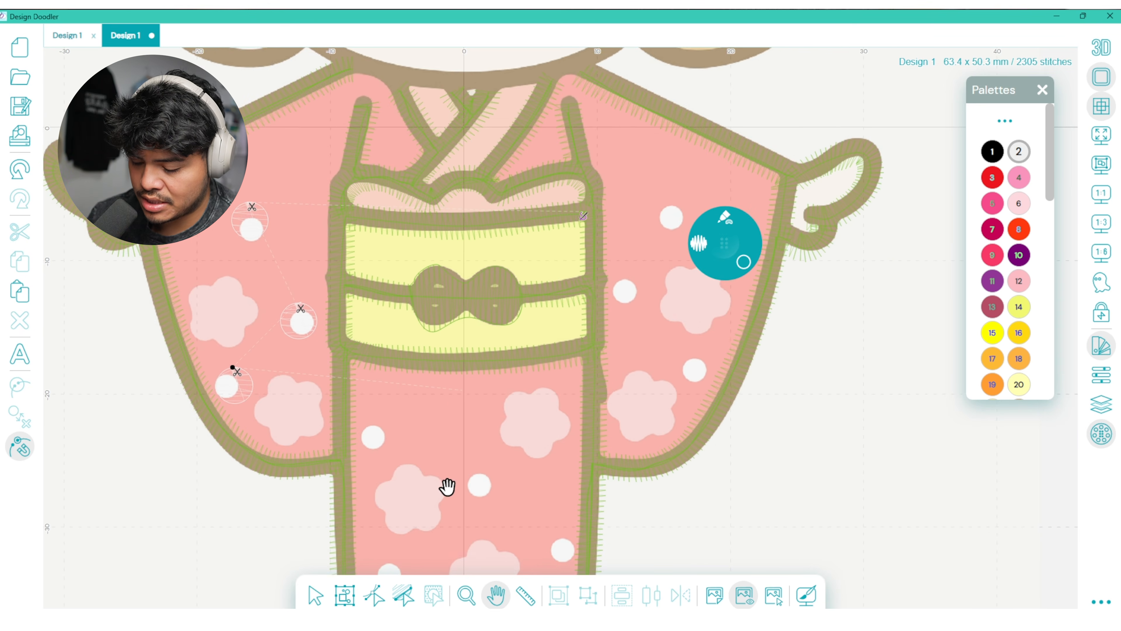
drag(425, 483, 468, 406)
click(315, 595)
click(208, 305)
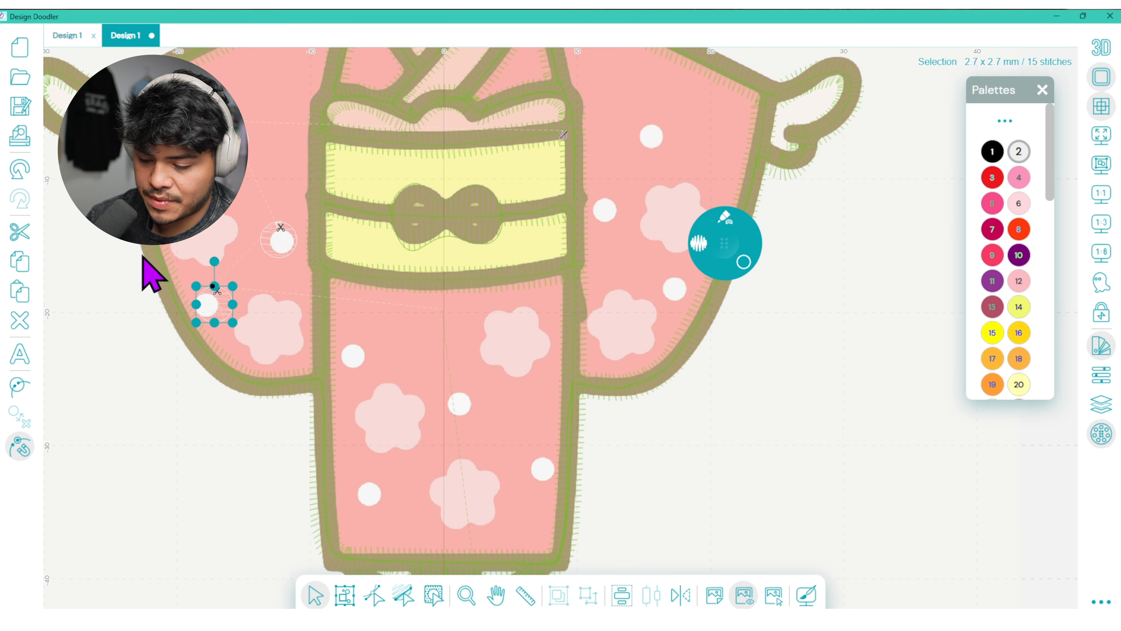
click(19, 291)
drag(223, 311, 463, 403)
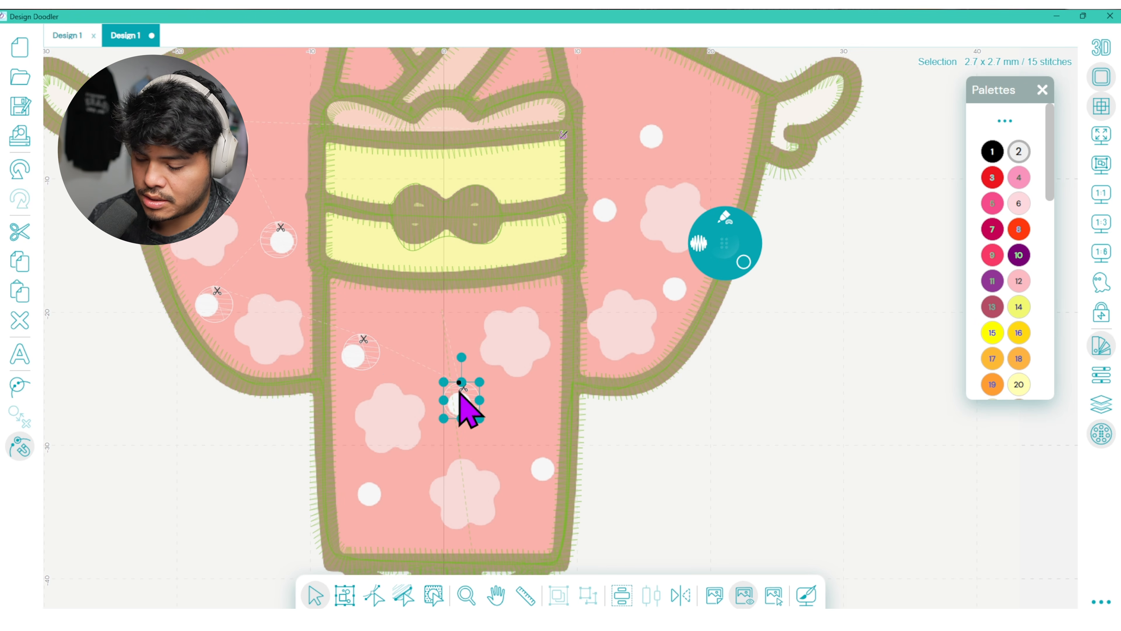
click(20, 291)
drag(459, 398, 550, 455)
click(19, 291)
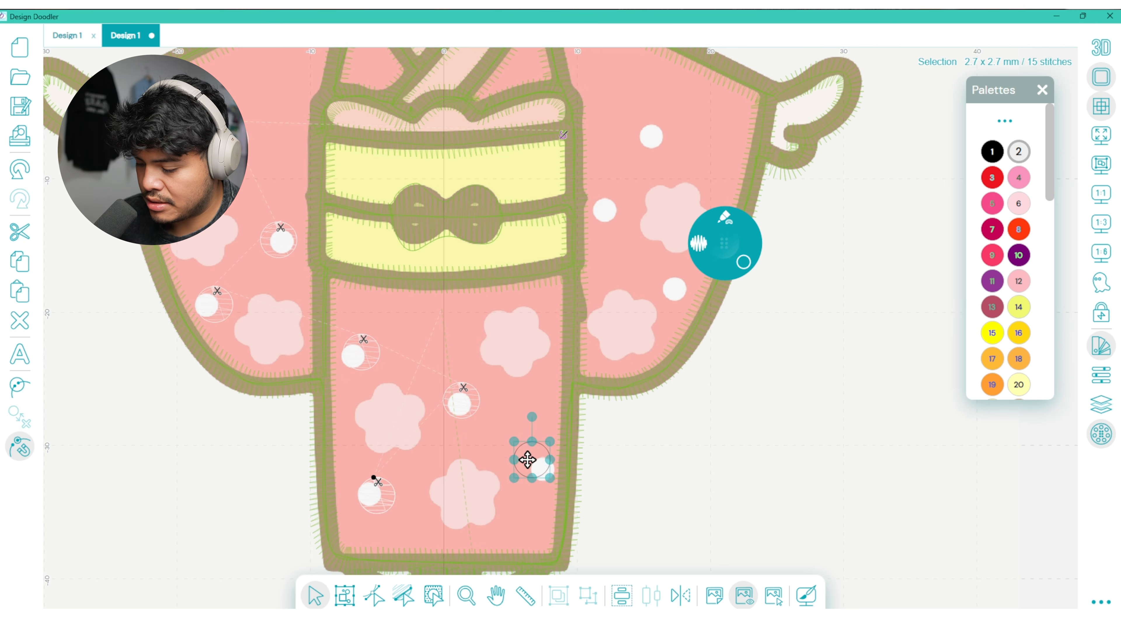
- Place copies of the white circle over the three white dots on the right-hand sleeve
click(20, 261)
click(20, 291)
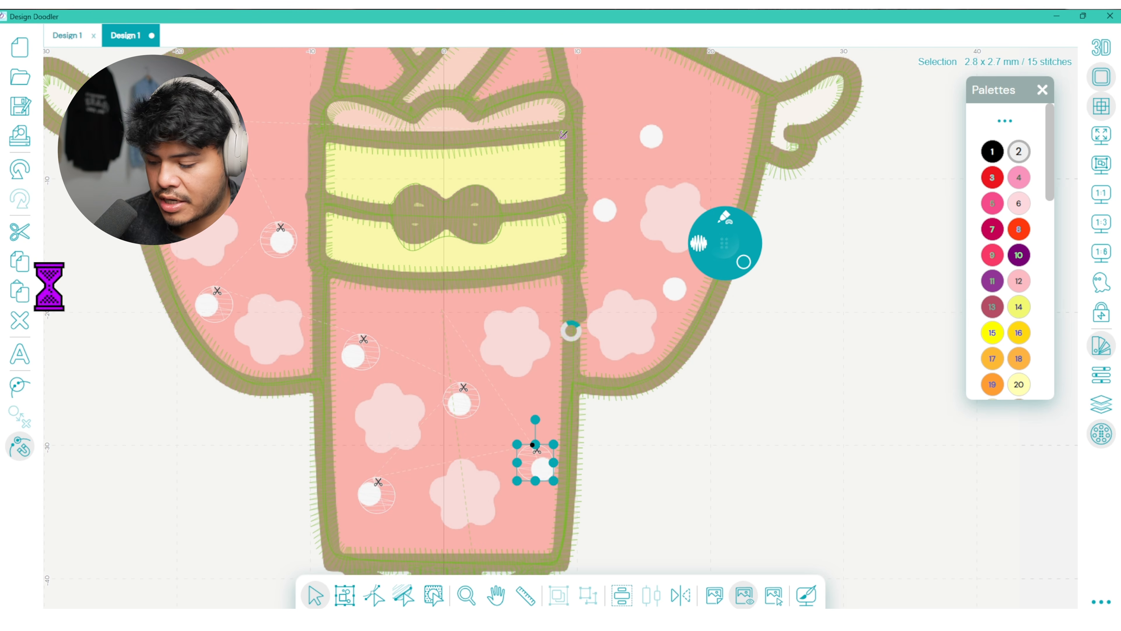
drag(532, 462, 679, 278)
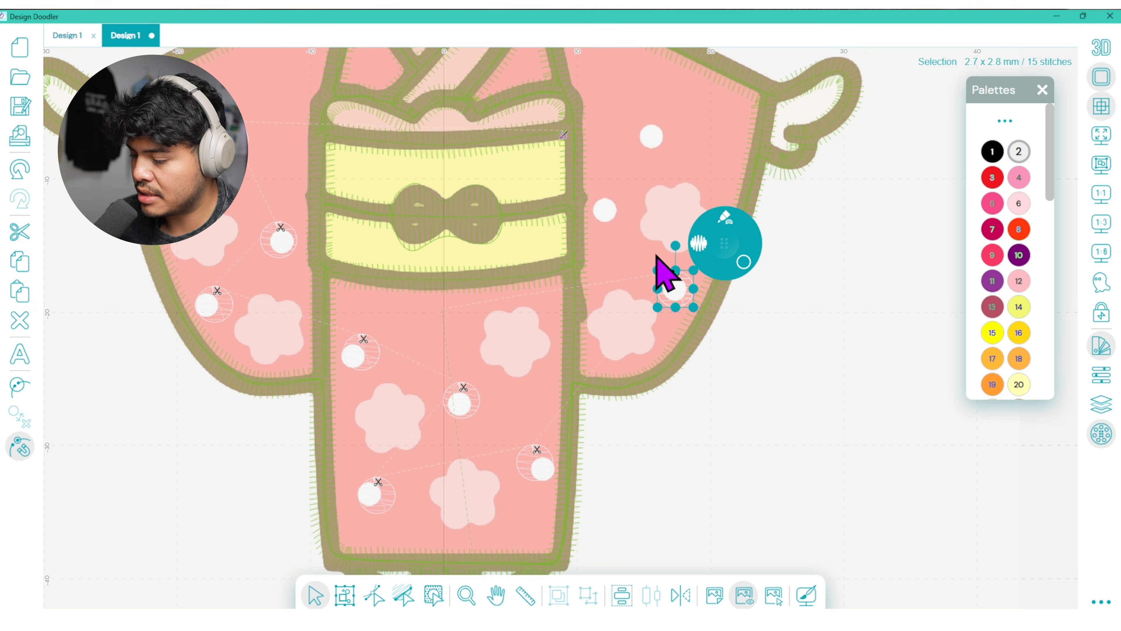
key(Escape)
drag(650, 425, 464, 531)
click(471, 390)
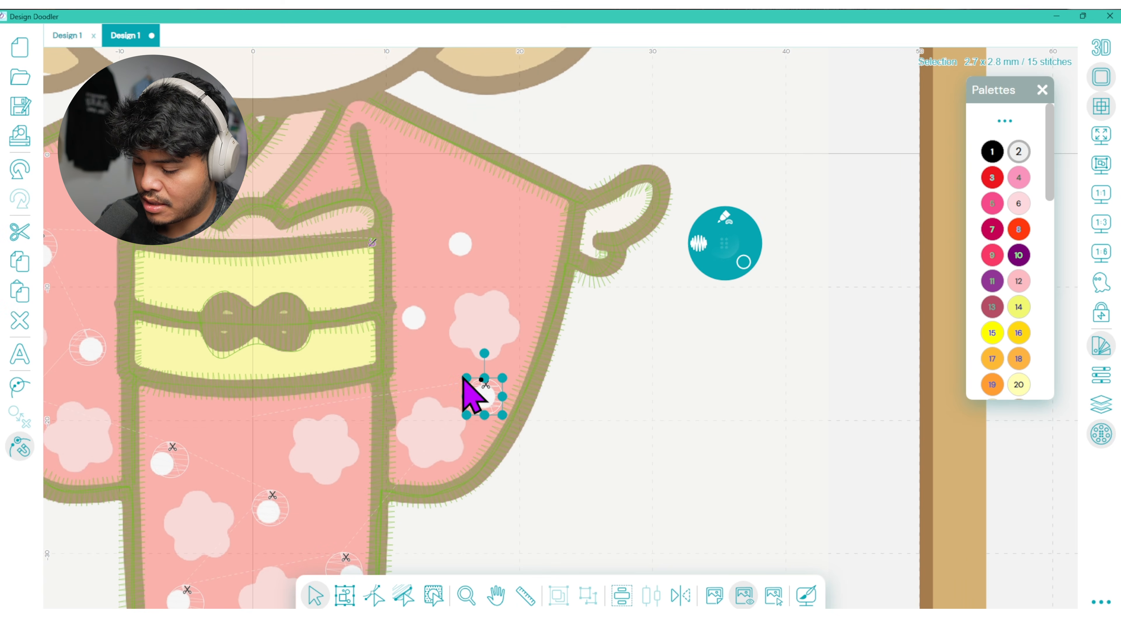
drag(480, 381, 416, 300)
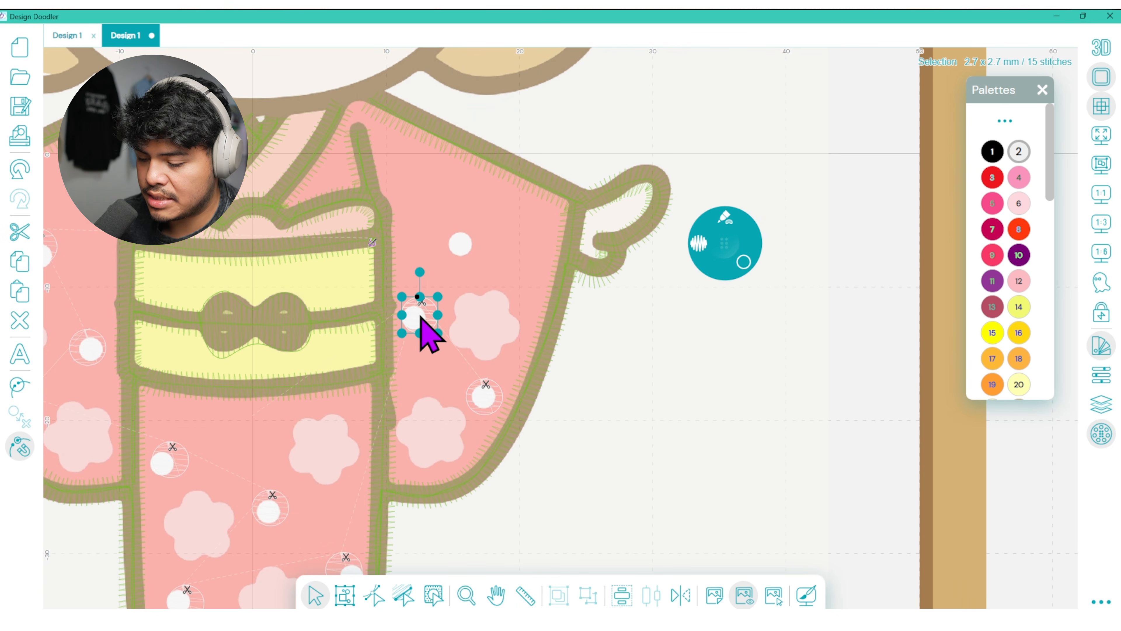
drag(420, 316, 460, 242)
click(623, 328)
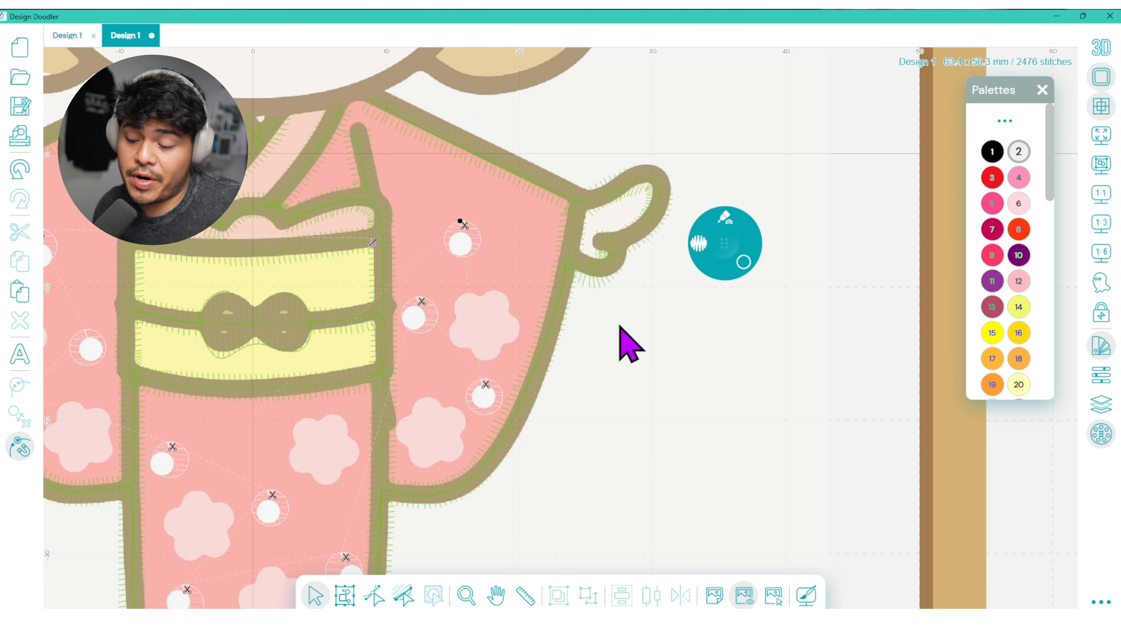
- Set the drawing shape to Free Draw for tracing the kimono's flowers
click(496, 595)
drag(490, 519, 850, 488)
click(726, 242)
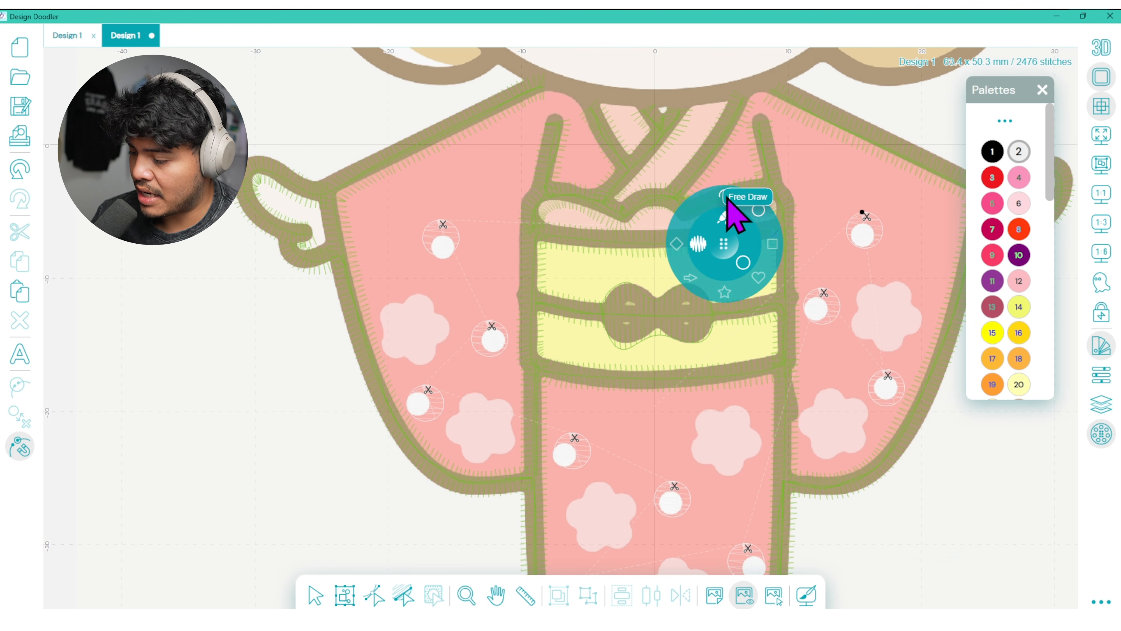
click(724, 194)
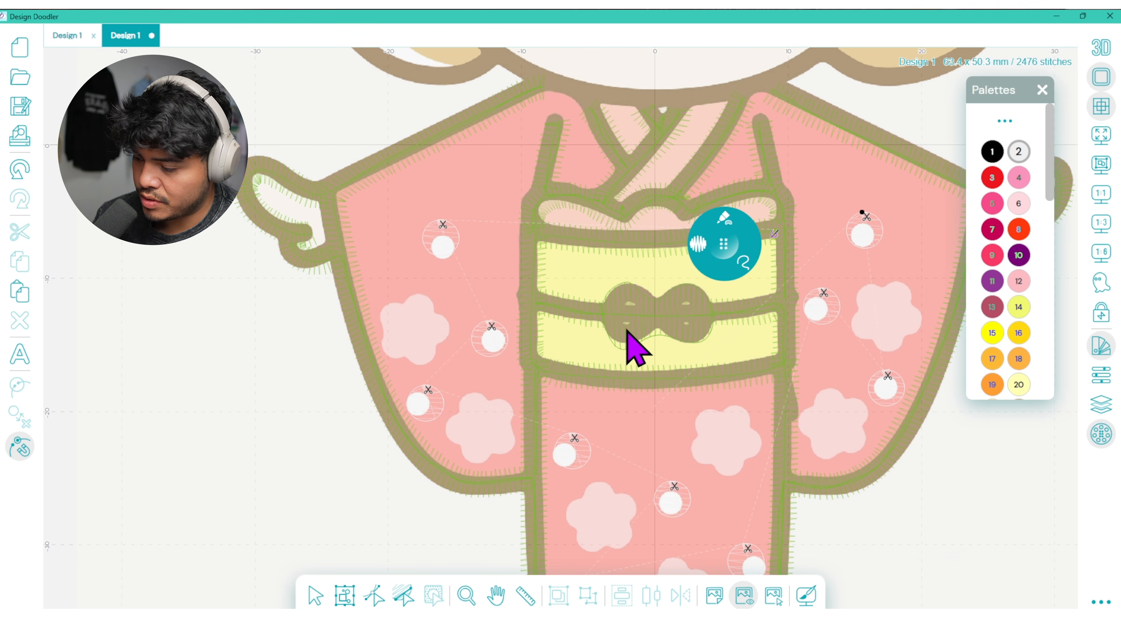
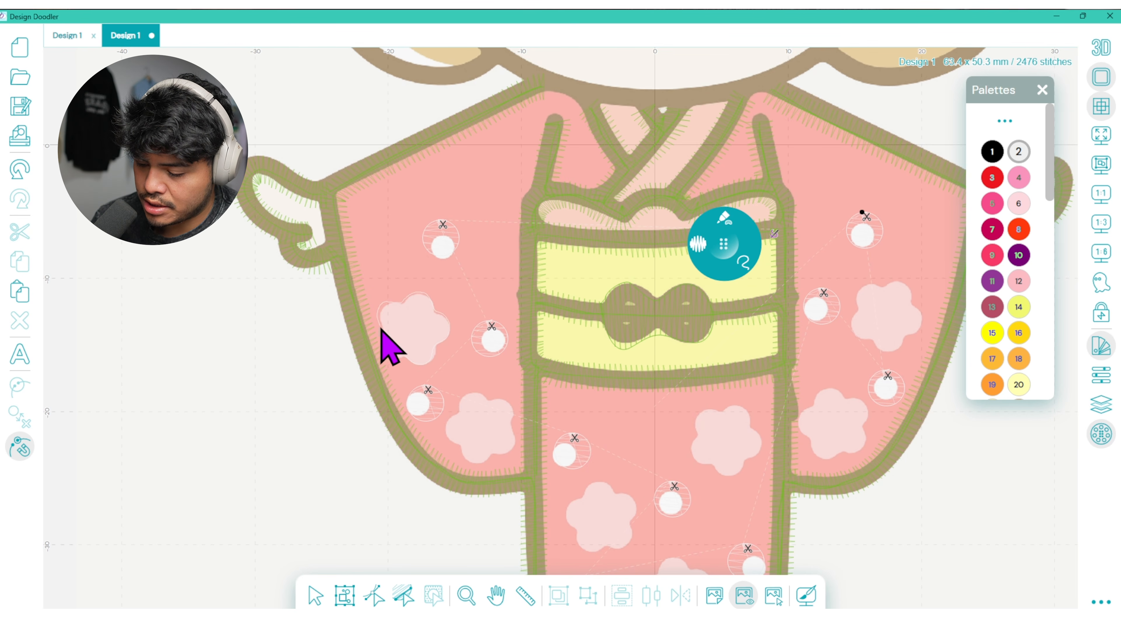
- Try tracing the upper flower on the left-hand sleeve and reshaping its outline nodes, and undo the attempt
click(399, 351)
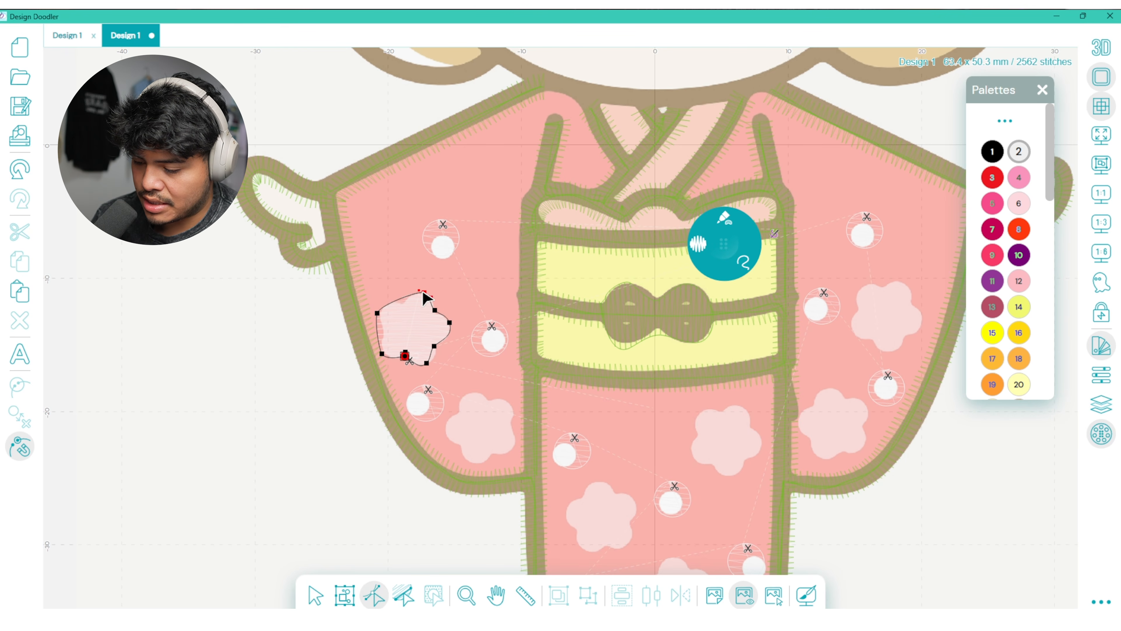
drag(403, 304, 423, 292)
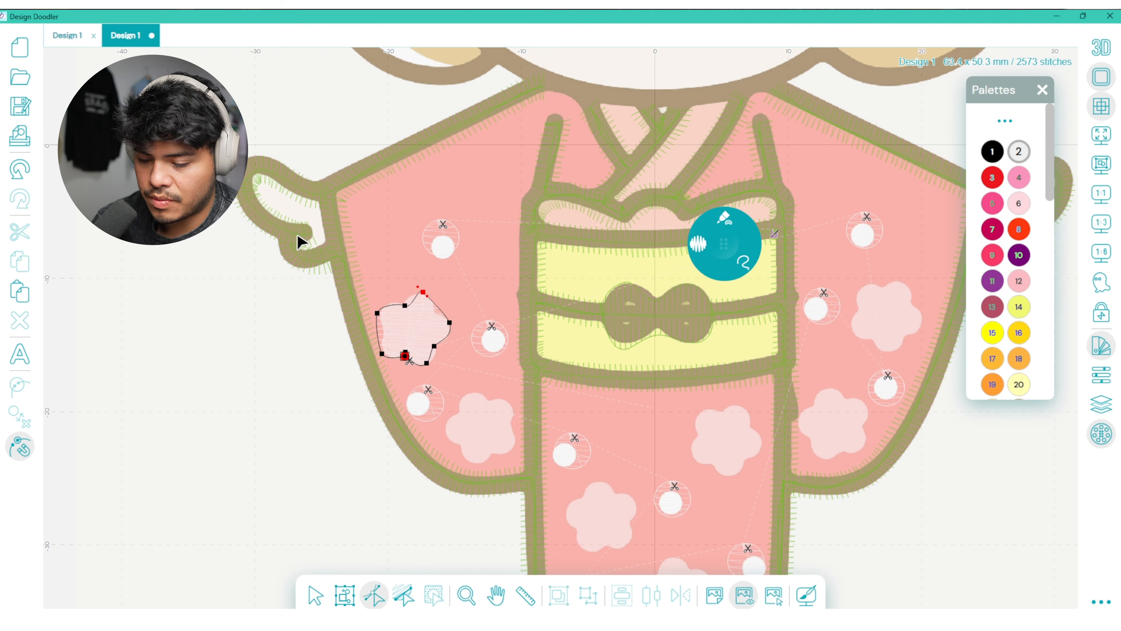
click(18, 174)
click(25, 170)
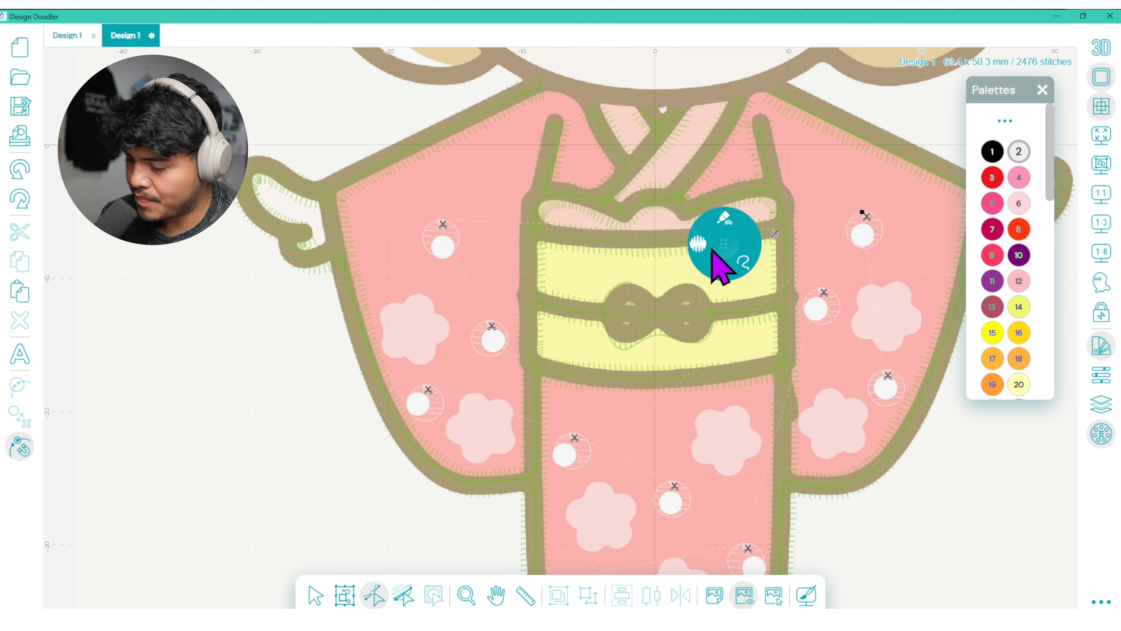
- Trace the left-hand sleeve's upper flower as a filled shape about 5.1 x 5.4 mm and recolour it with palette colour 6, viewed in 3D
click(724, 242)
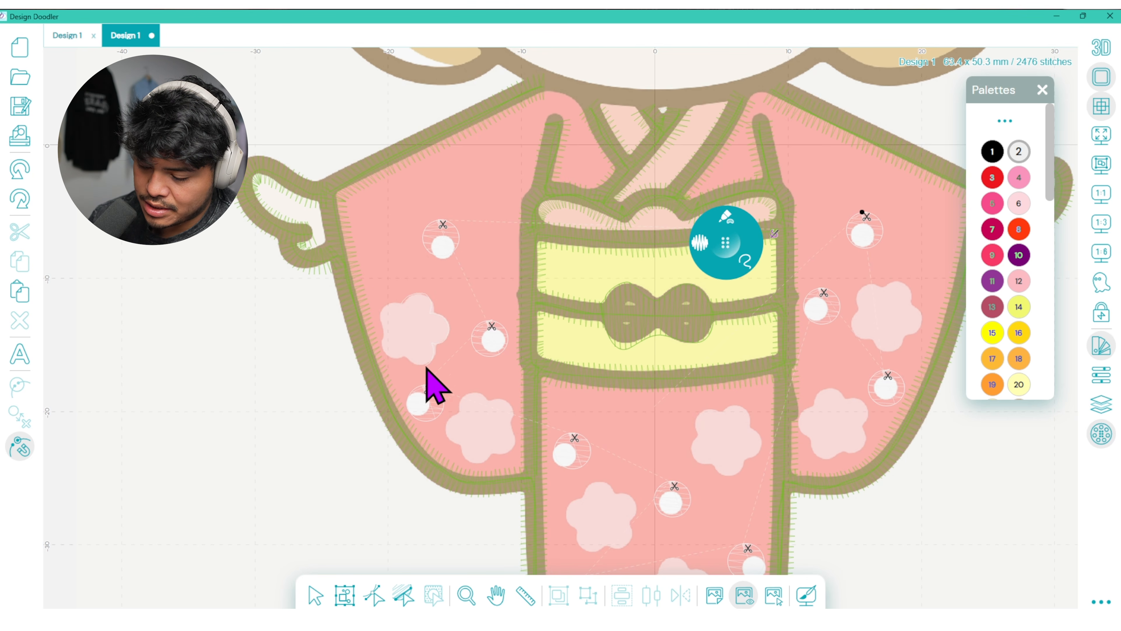
click(403, 302)
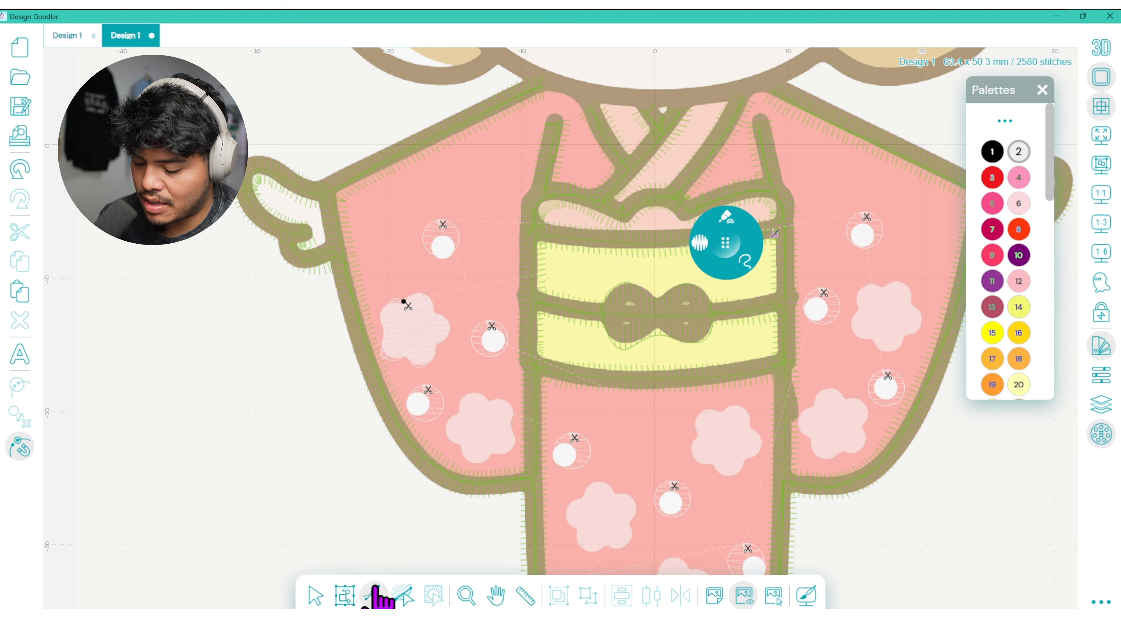
click(315, 594)
click(1103, 49)
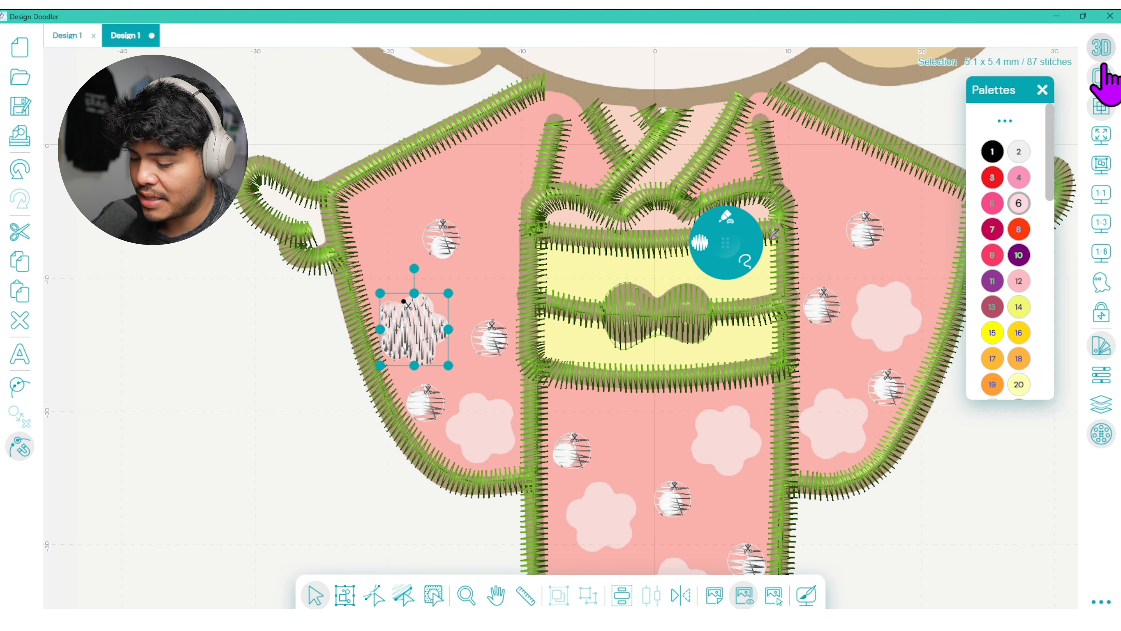
click(1018, 178)
click(1020, 202)
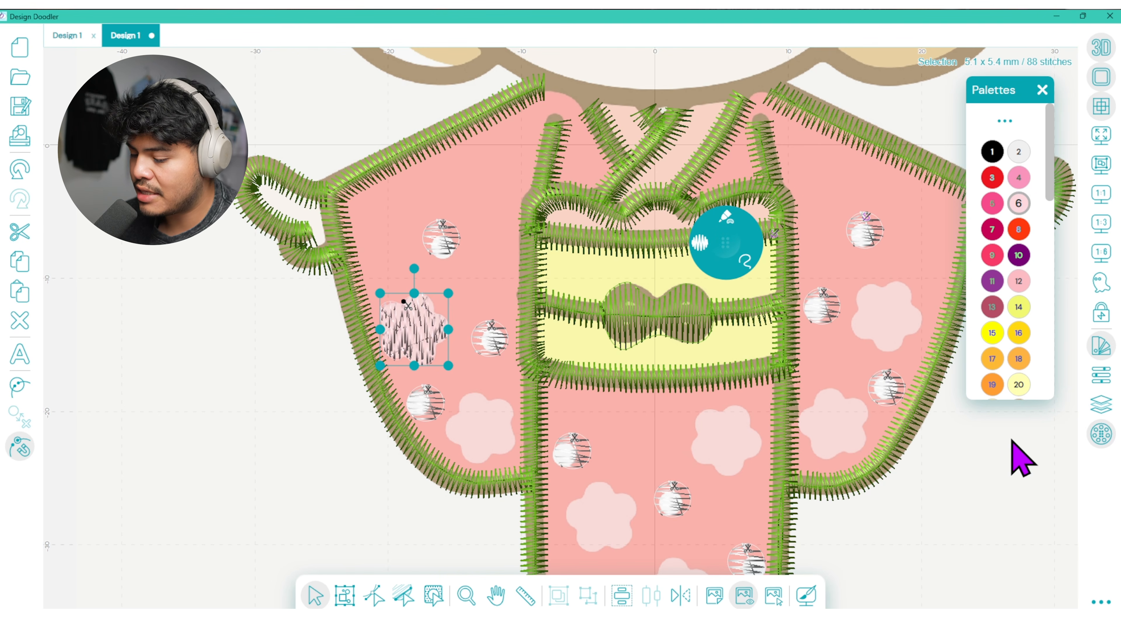
- Give the upper flower on the left-hand sleeve the Smooth fill pattern and a density of 0.6 mm
click(1043, 434)
click(1102, 376)
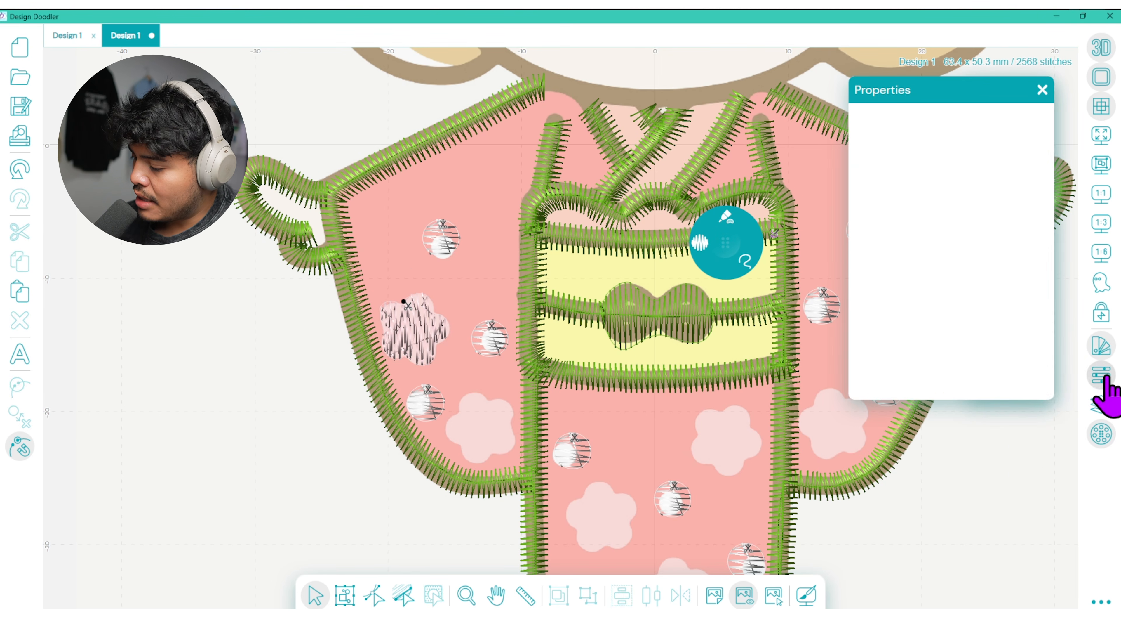
click(432, 337)
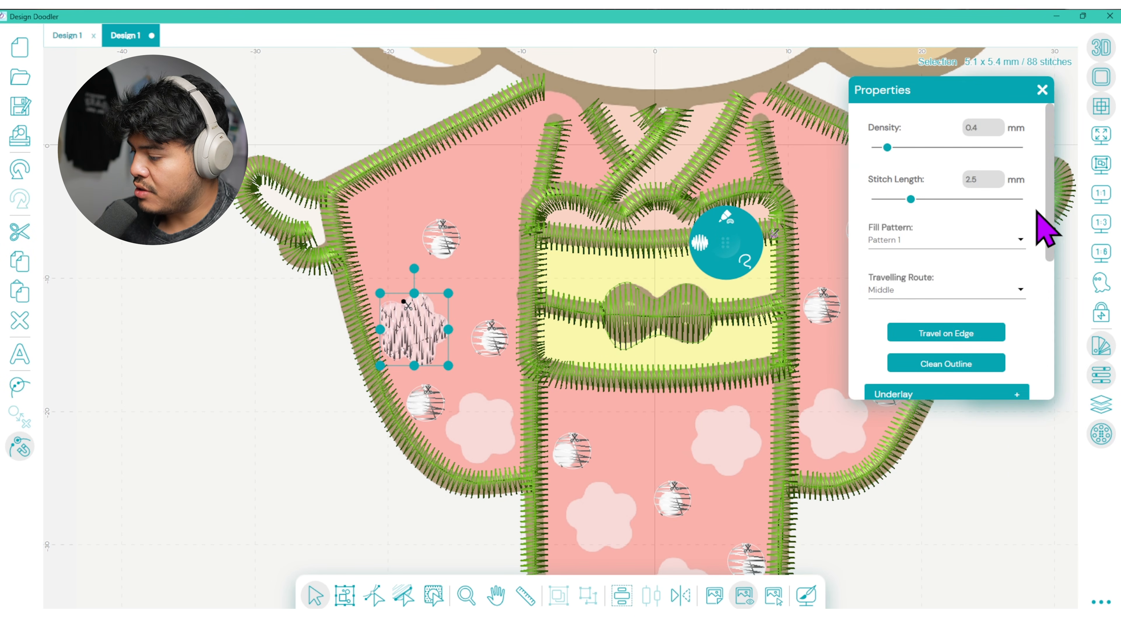
click(984, 240)
click(966, 324)
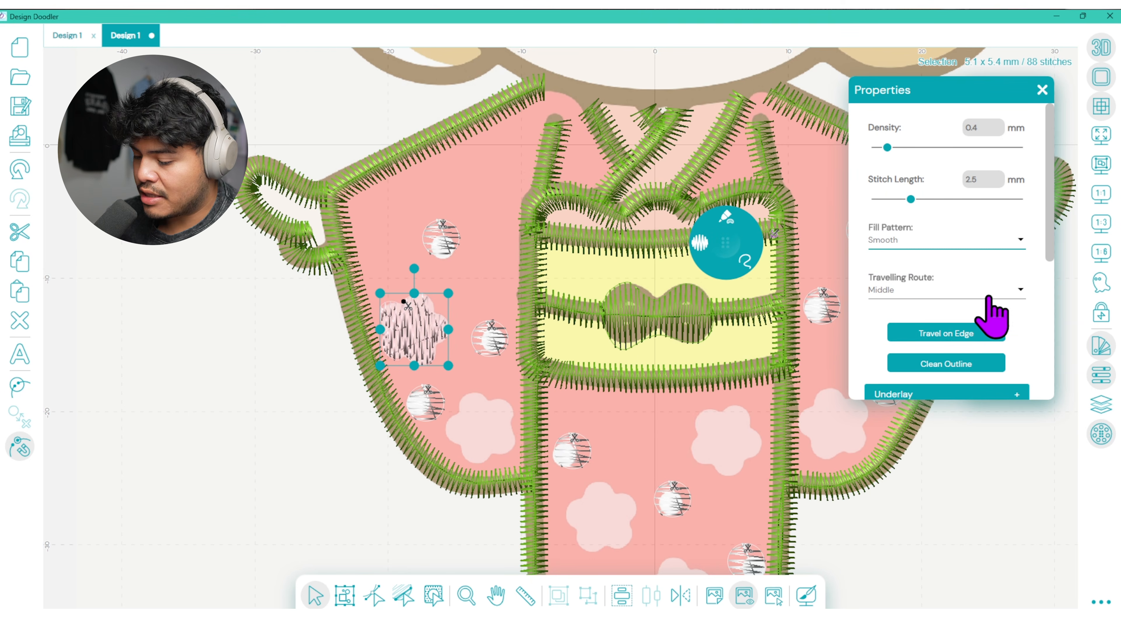
drag(883, 147, 894, 147)
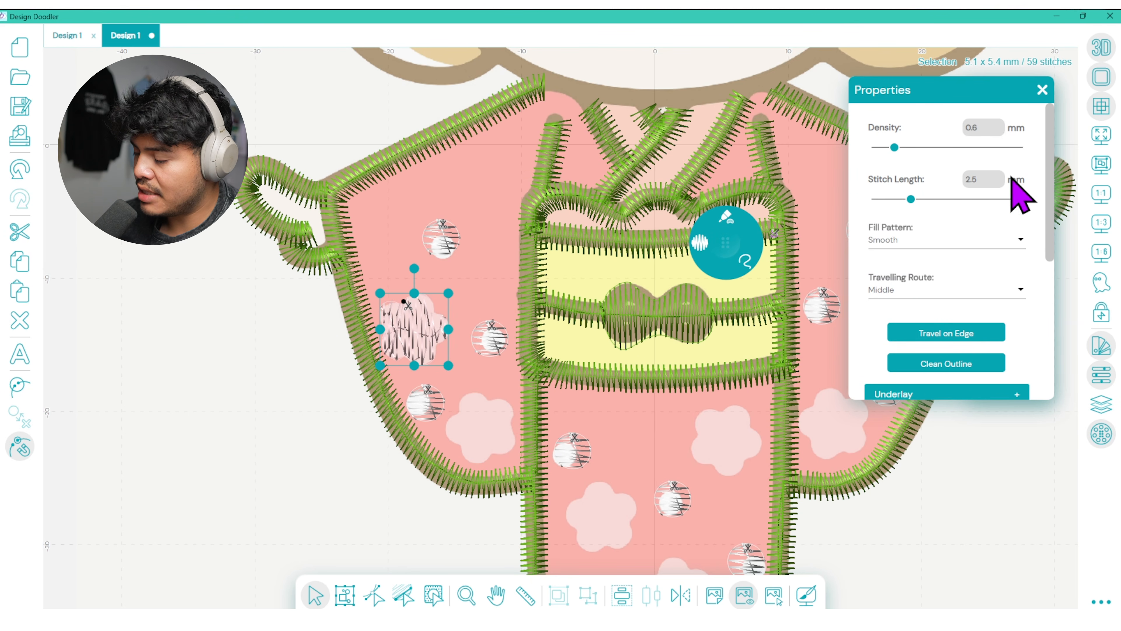
- Set the flower's tie on and tie off to Basic and its end command to Trim
drag(1049, 211, 1043, 362)
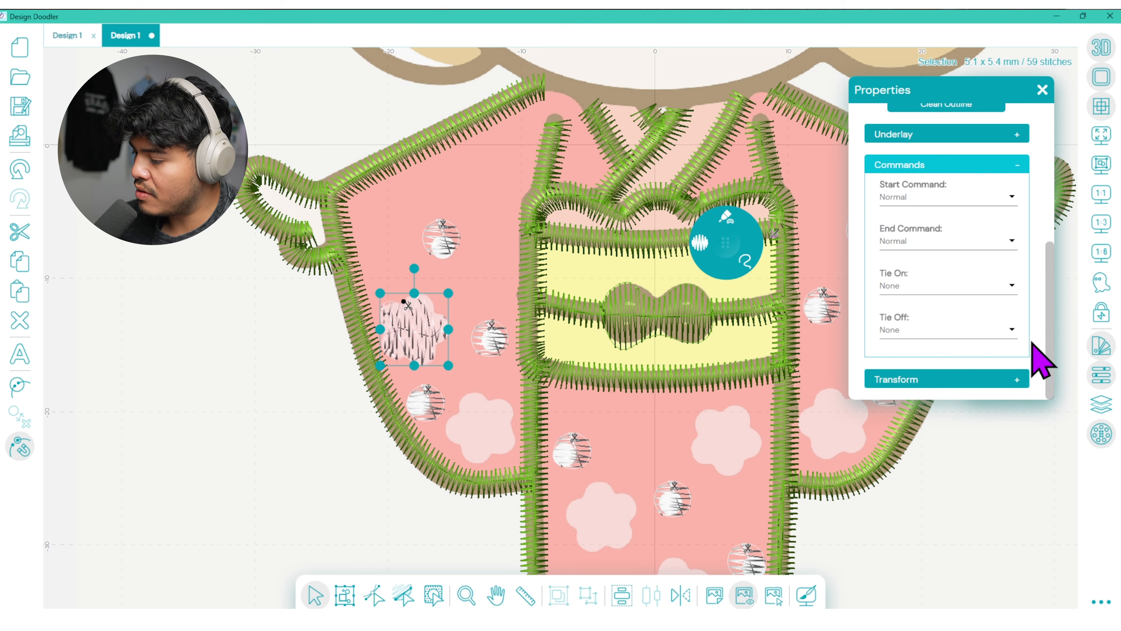
click(969, 288)
click(965, 313)
click(960, 329)
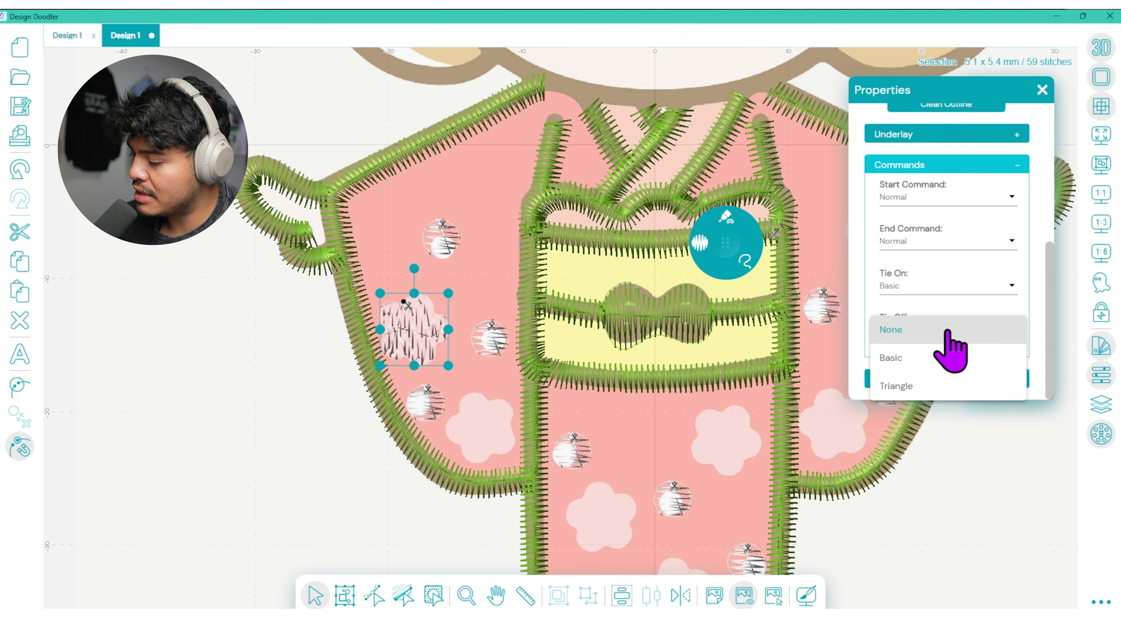
click(933, 356)
click(967, 242)
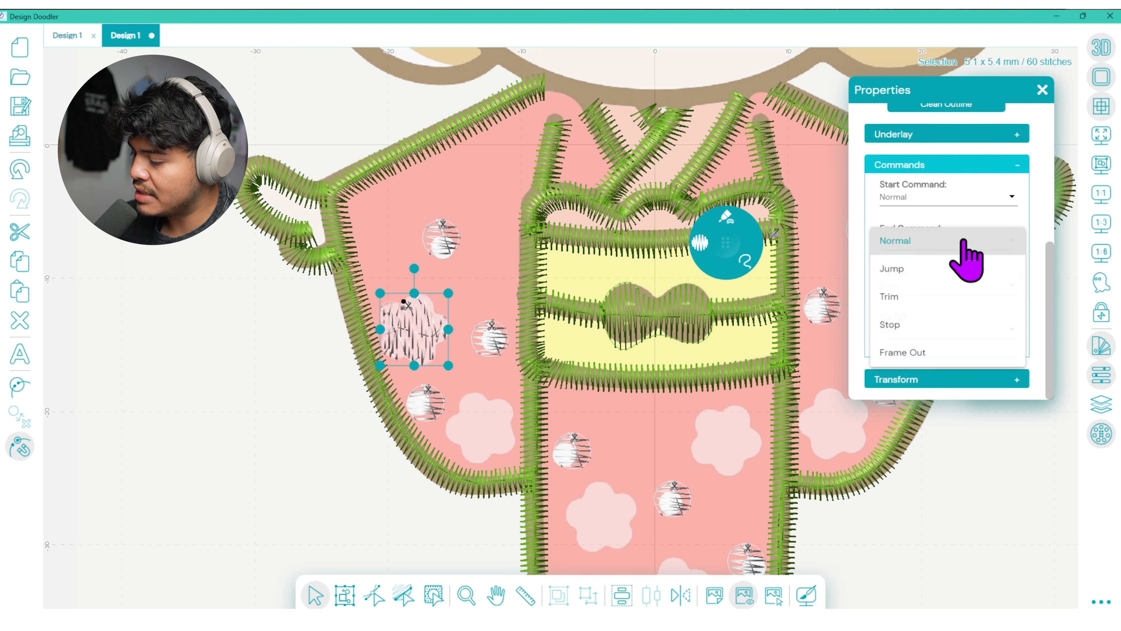
click(940, 308)
click(1009, 434)
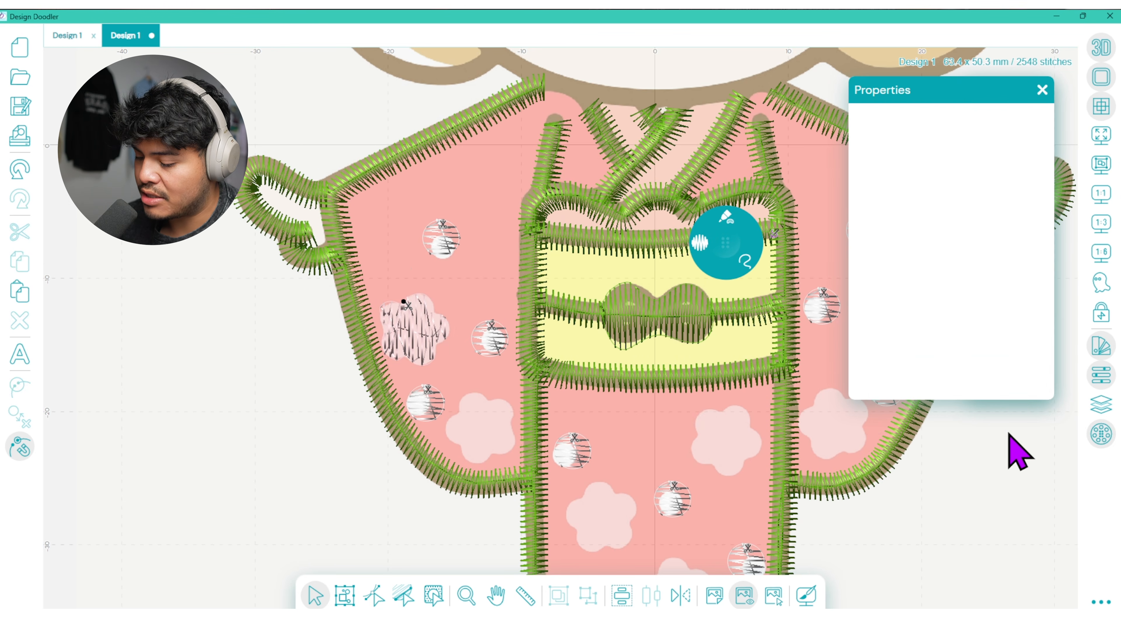
click(1043, 90)
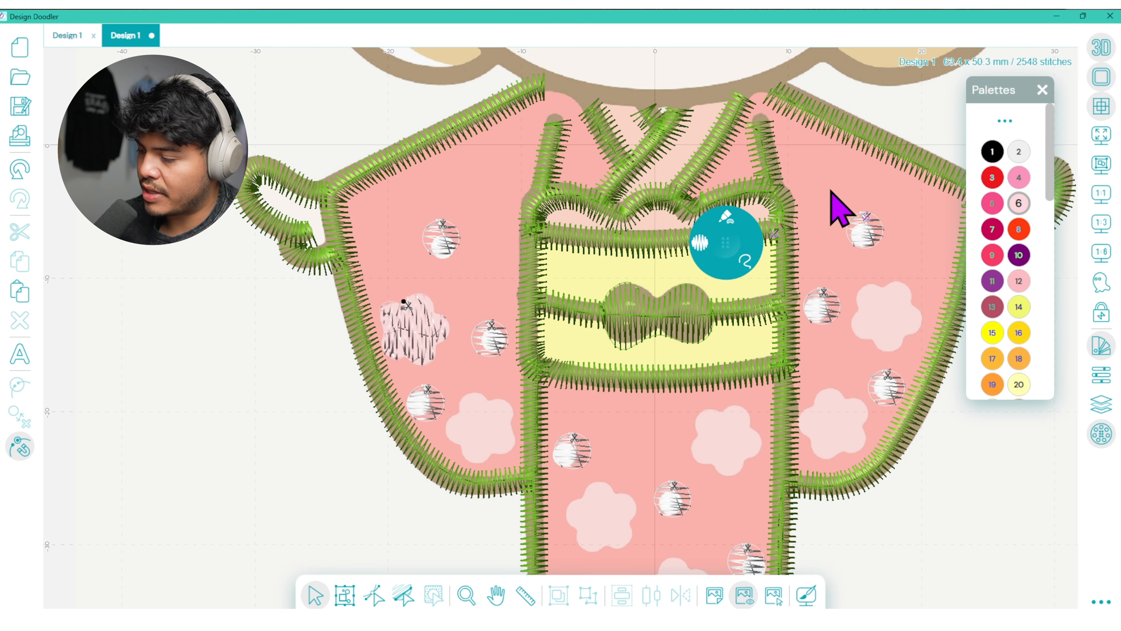
click(1045, 89)
- Place a copy of the stitched flower over the left-hand sleeve's lower flower and rotate it to match the artwork
click(441, 326)
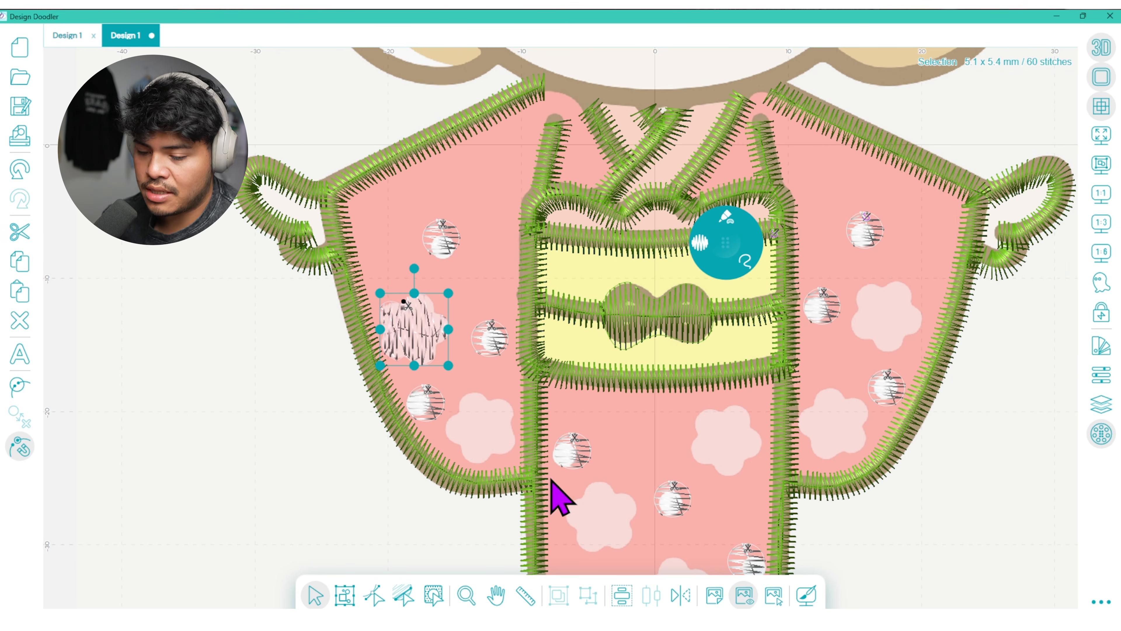
click(20, 261)
click(21, 290)
drag(440, 330, 488, 431)
drag(482, 364, 461, 371)
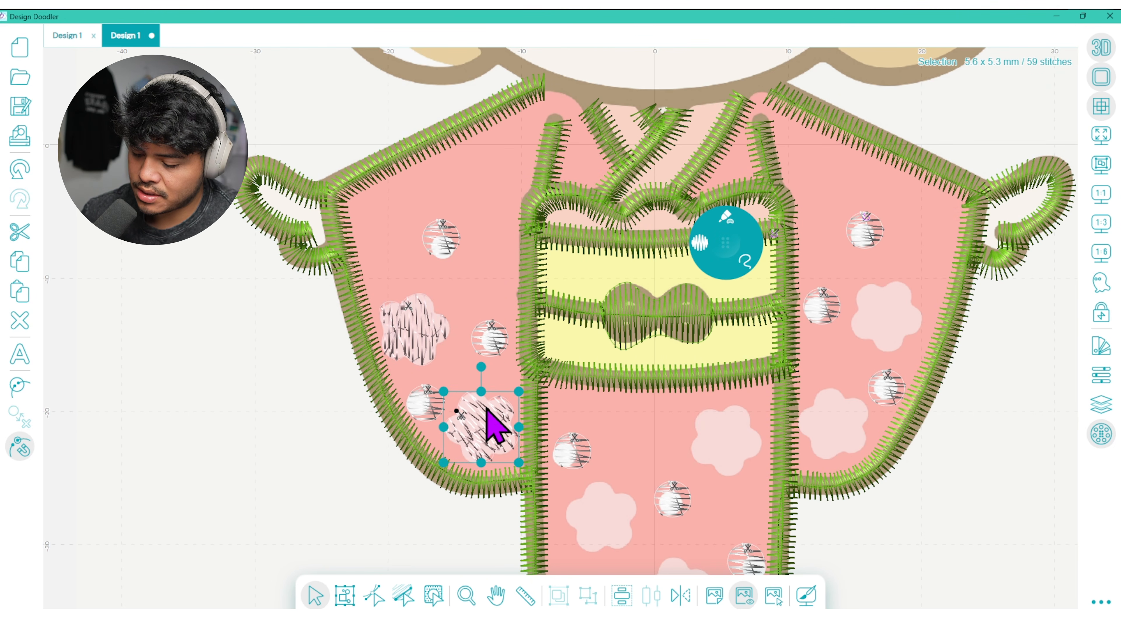
- Place a copy of the stitched flower over the skirt's left-hand flower and rotate it to fit the petals
click(16, 262)
click(26, 281)
drag(490, 438, 607, 530)
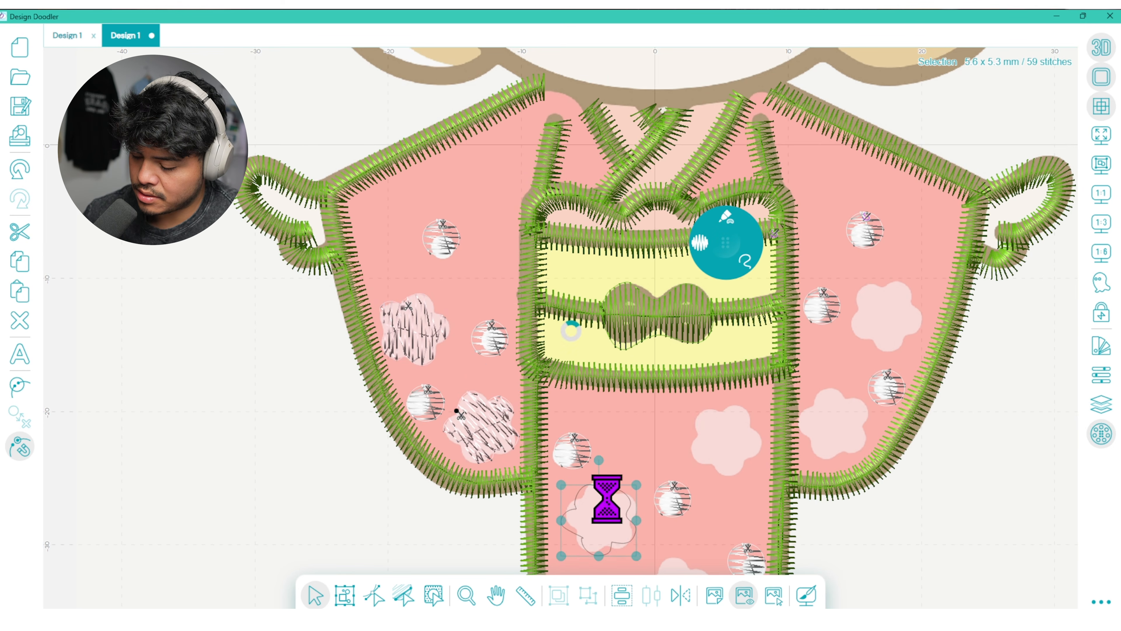
drag(599, 462, 620, 464)
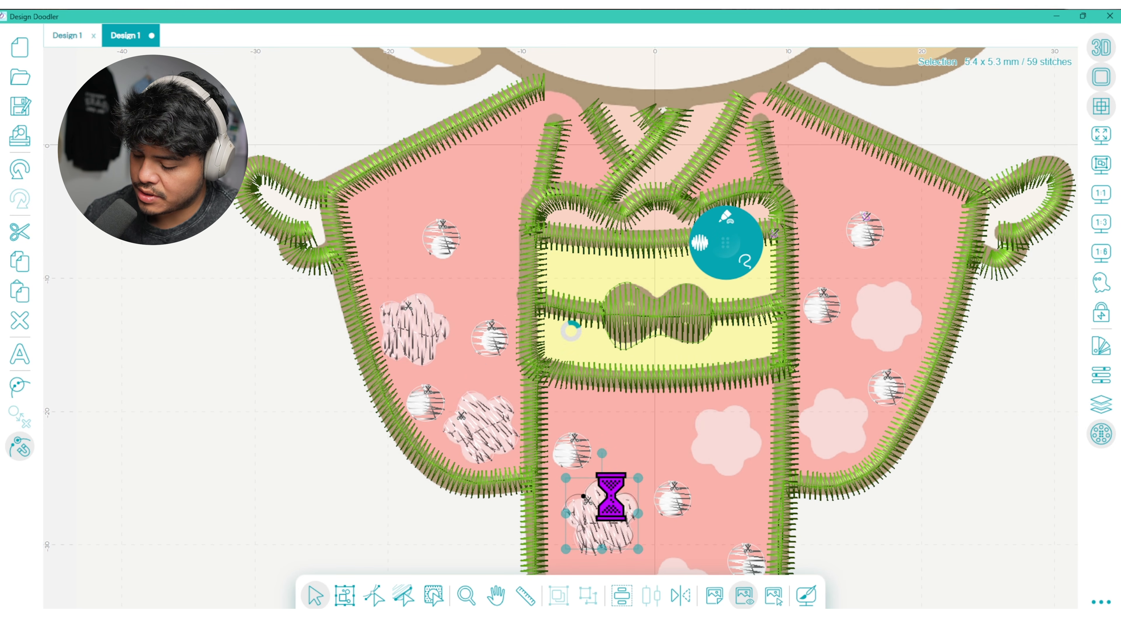
- Place a copy of the stitched flower over the lowest flower on the skirt, rotating it until the petals line up
click(496, 595)
drag(552, 486, 418, 368)
click(317, 595)
click(383, 371)
click(20, 261)
click(19, 292)
drag(388, 380, 453, 435)
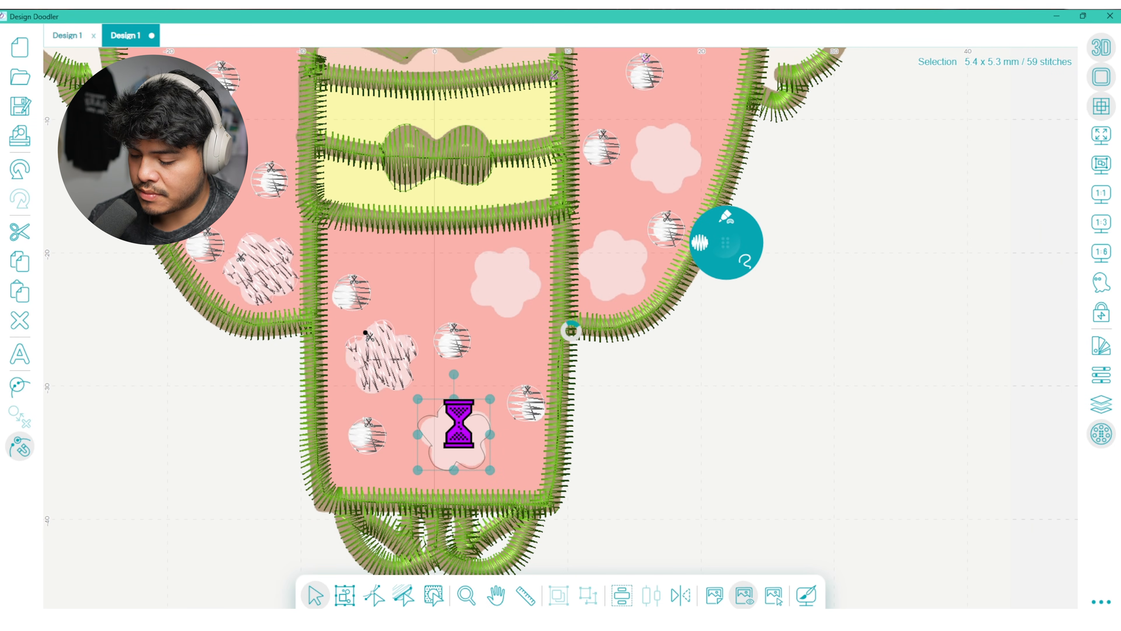
drag(455, 374, 508, 408)
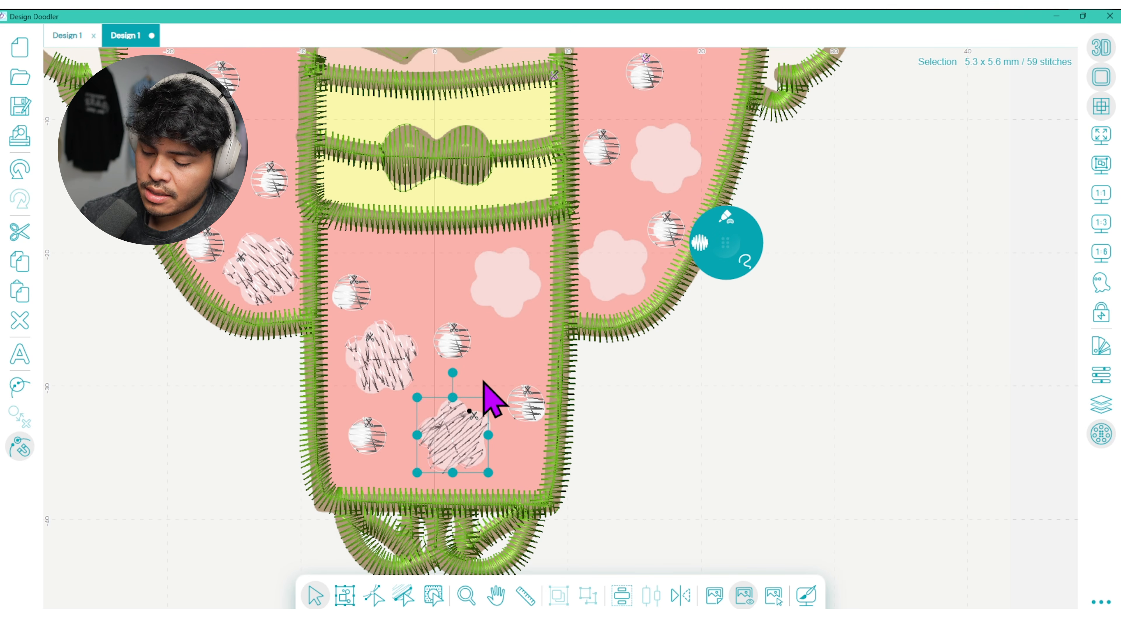
drag(488, 388, 364, 401)
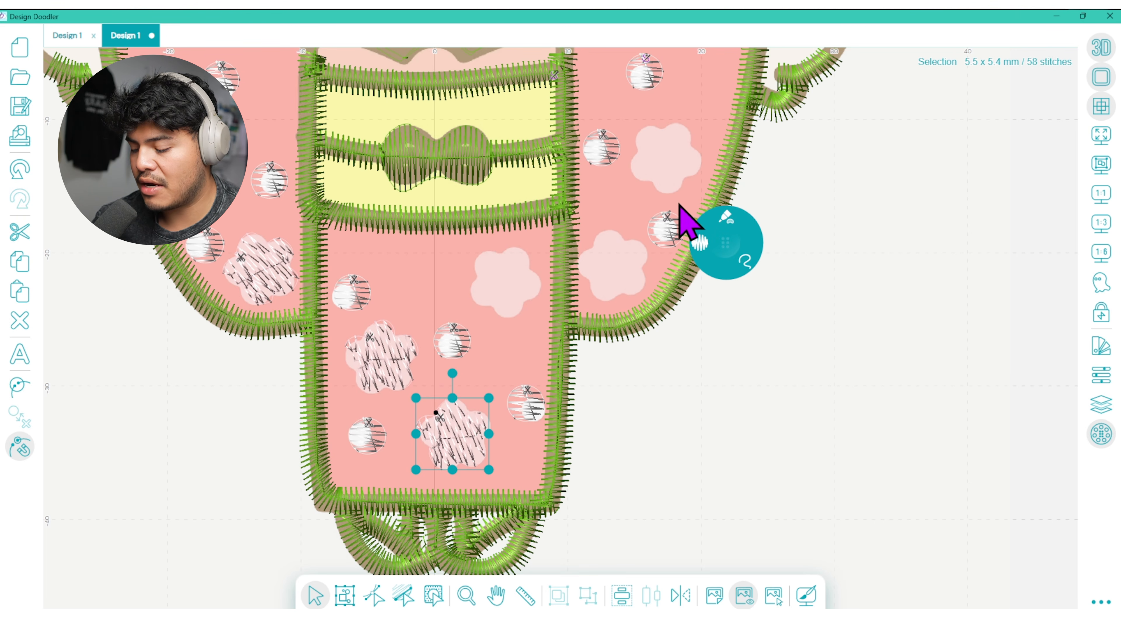
- Place a copy of the stitched flower over the skirt's upper right-hand flower, rotating and nudging it into alignment
click(16, 265)
click(18, 287)
drag(456, 432, 503, 283)
drag(501, 218, 466, 230)
drag(507, 269, 506, 274)
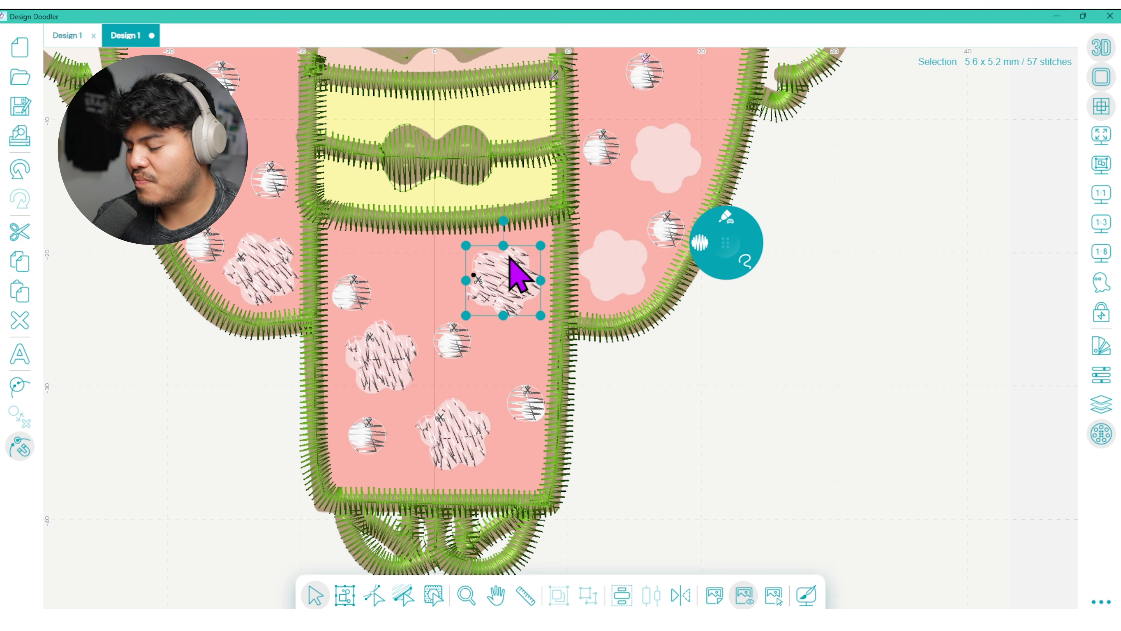
- Place a copy of the stitched flower over the right-hand sleeve's lower flower, oriented like the artwork
click(496, 596)
drag(643, 329, 435, 527)
click(315, 595)
click(300, 484)
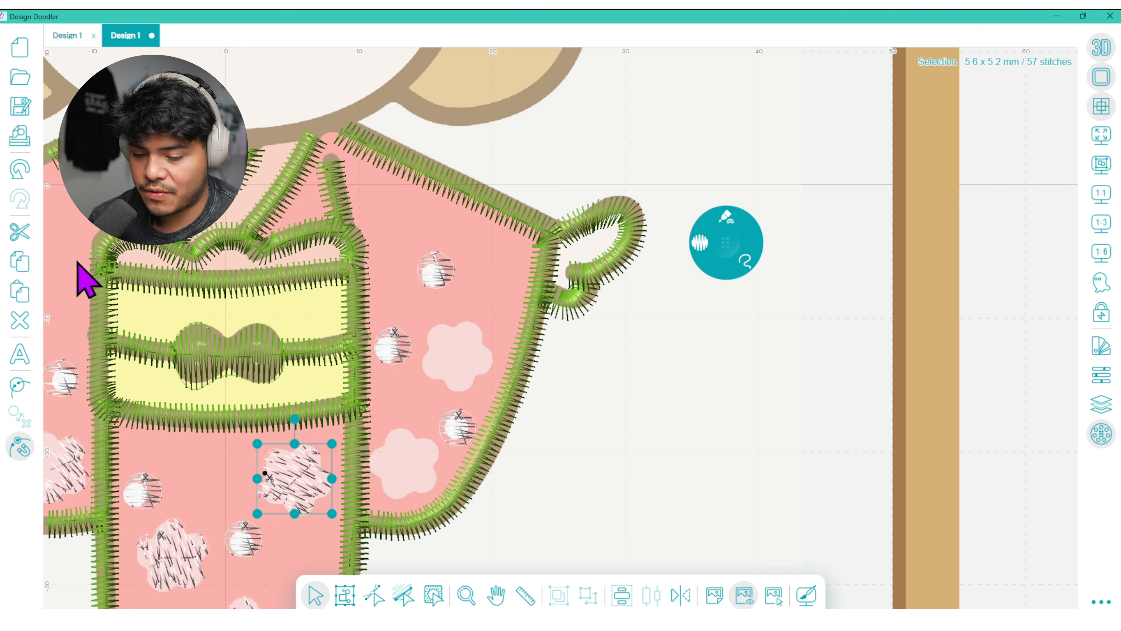
click(20, 267)
click(23, 285)
drag(299, 480, 404, 459)
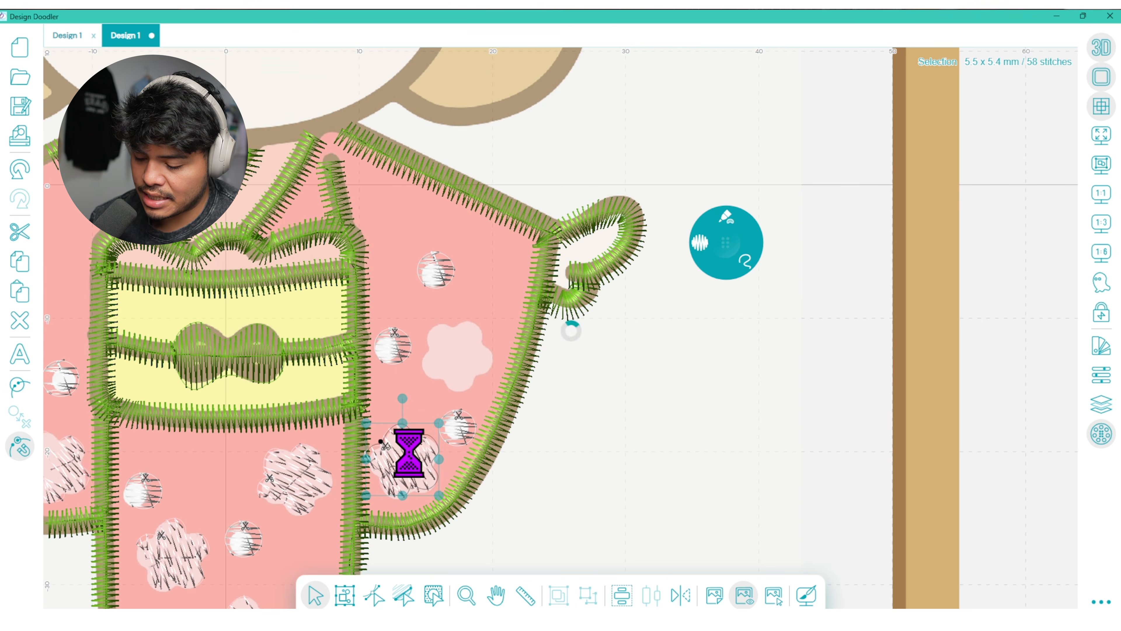
- Place a copy of the stitched flower over the right-hand sleeve's upper flower and rotate it to match
click(22, 294)
drag(438, 421, 463, 348)
drag(458, 291, 434, 292)
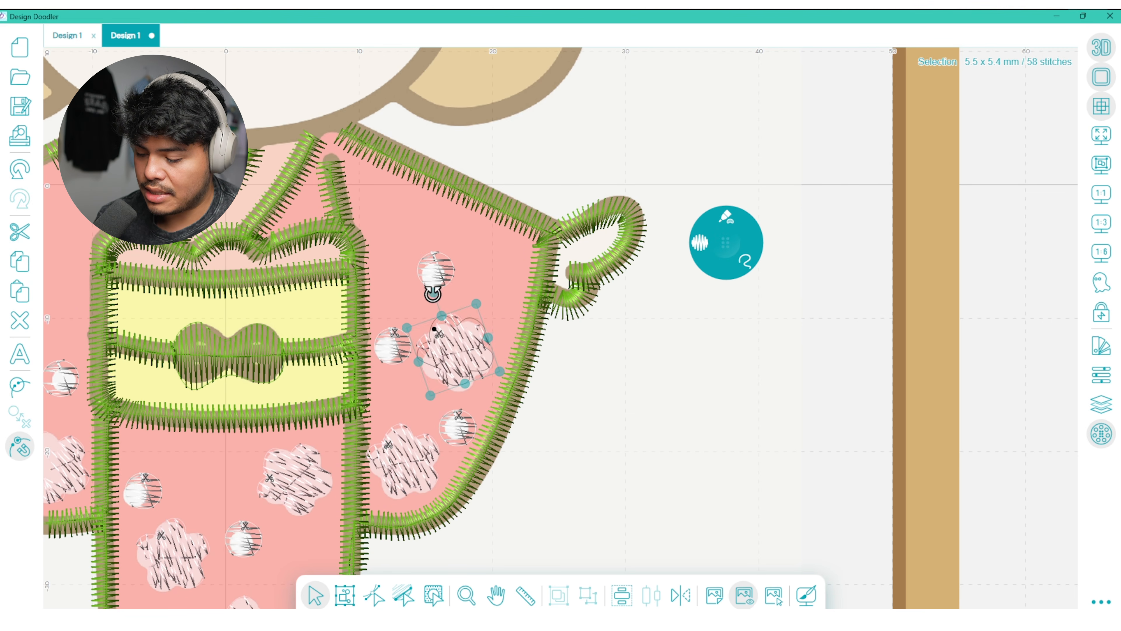
click(604, 393)
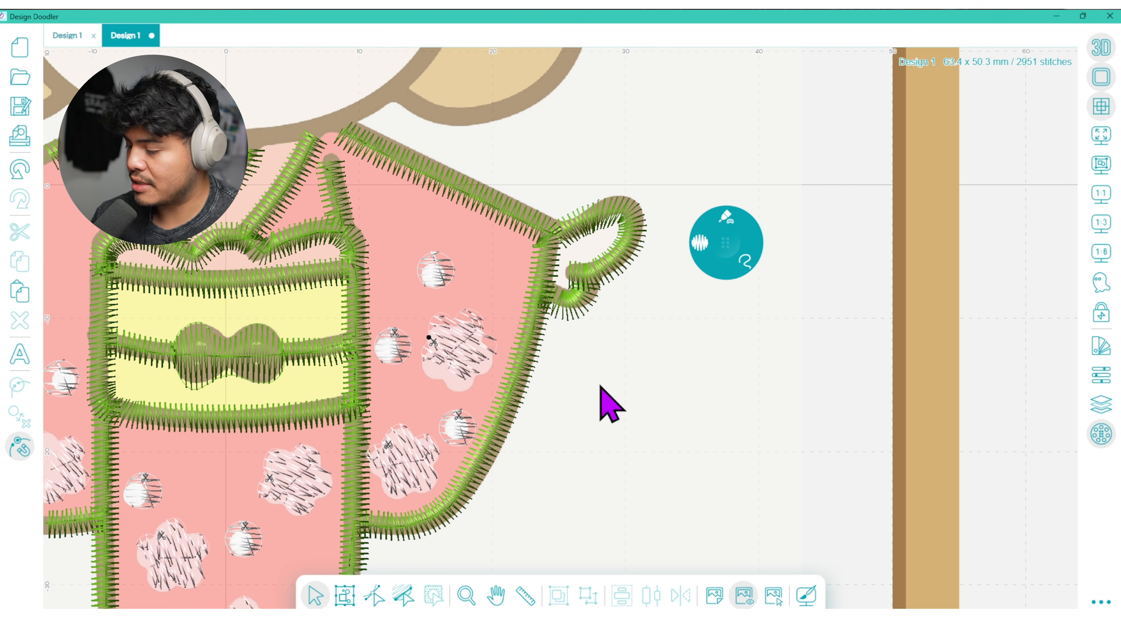
- Check the whole design at 1:1, including its stitch sequence and its look with the command symbols hidden
click(1100, 202)
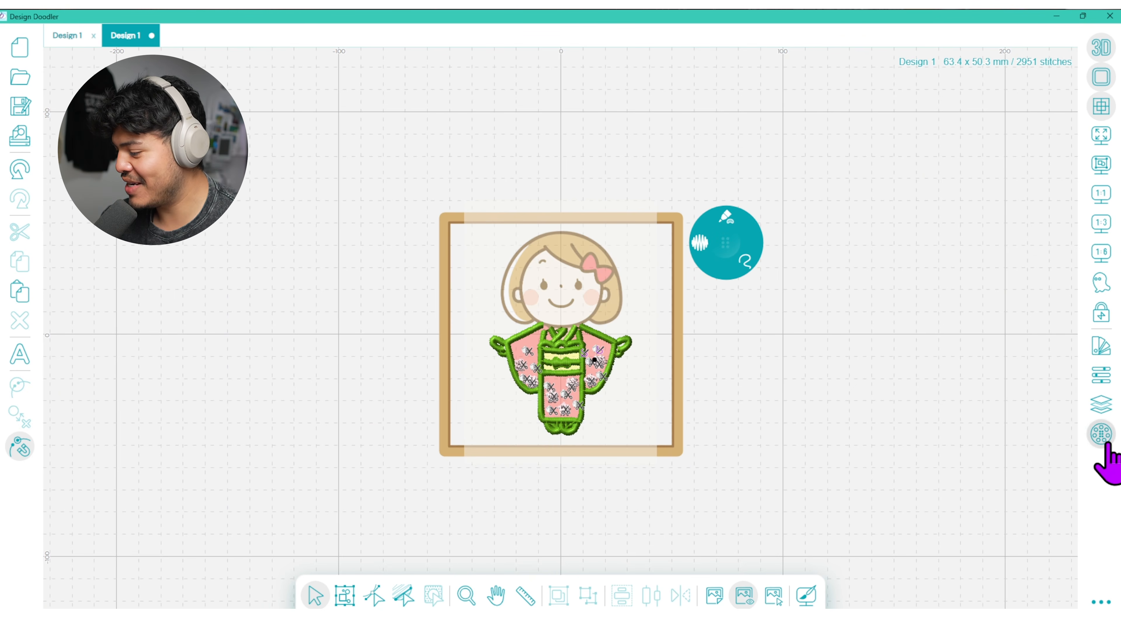
click(1103, 409)
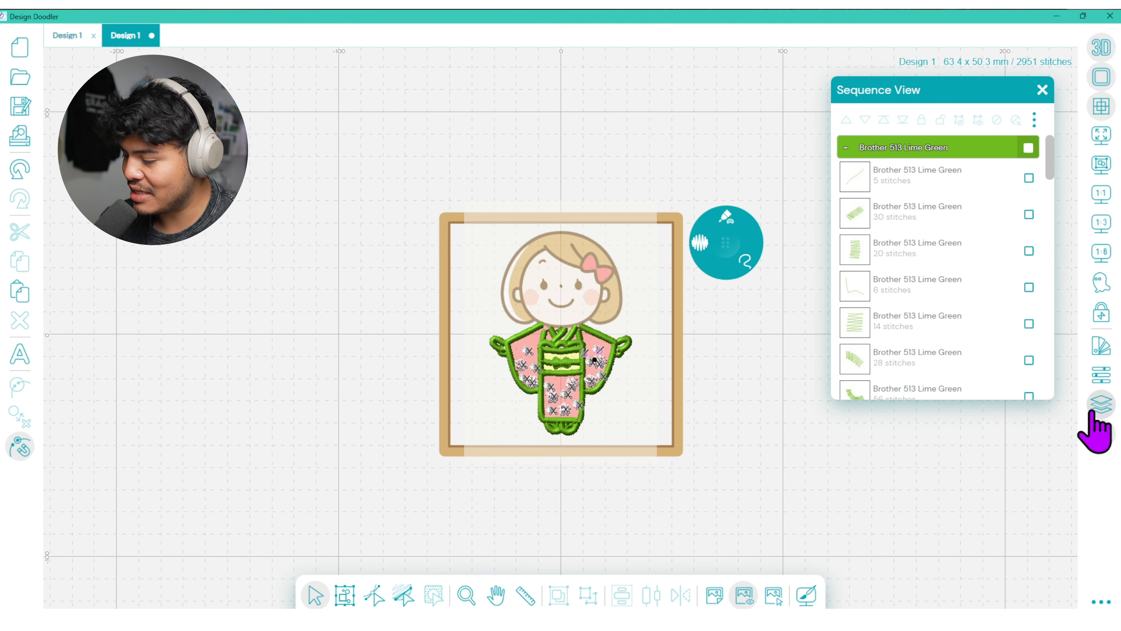
click(1103, 410)
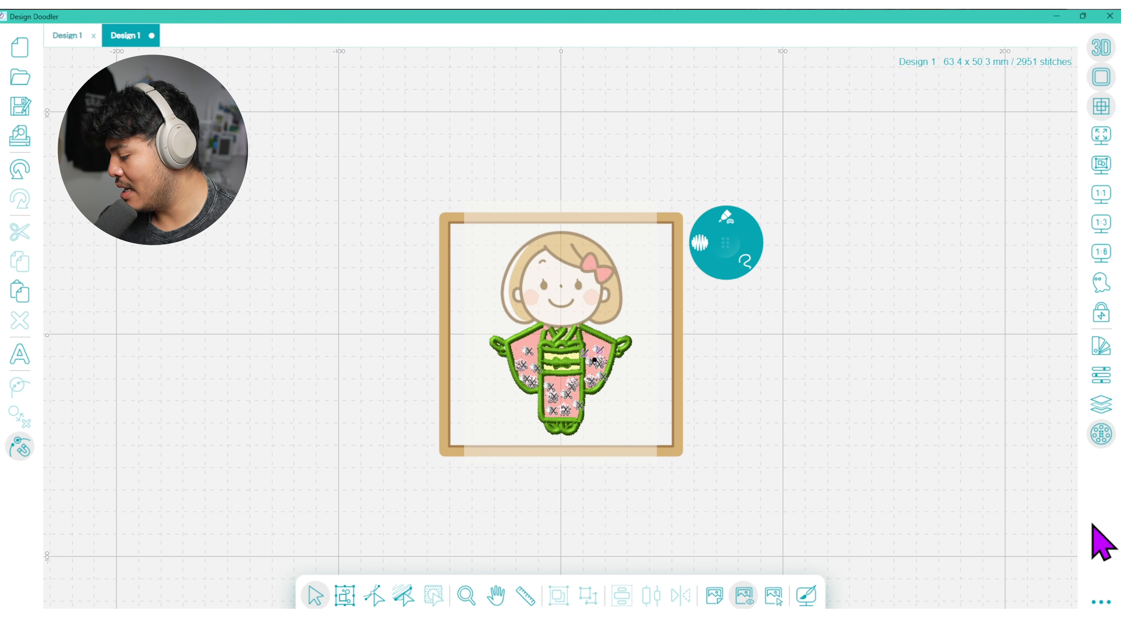
click(1102, 603)
click(1090, 443)
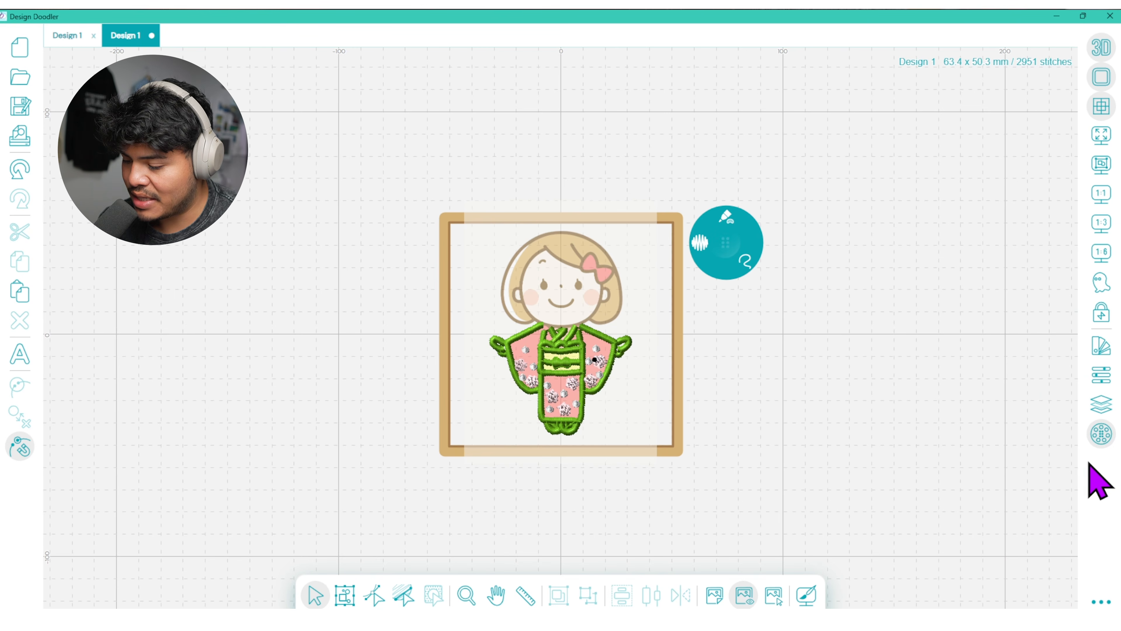
click(1109, 602)
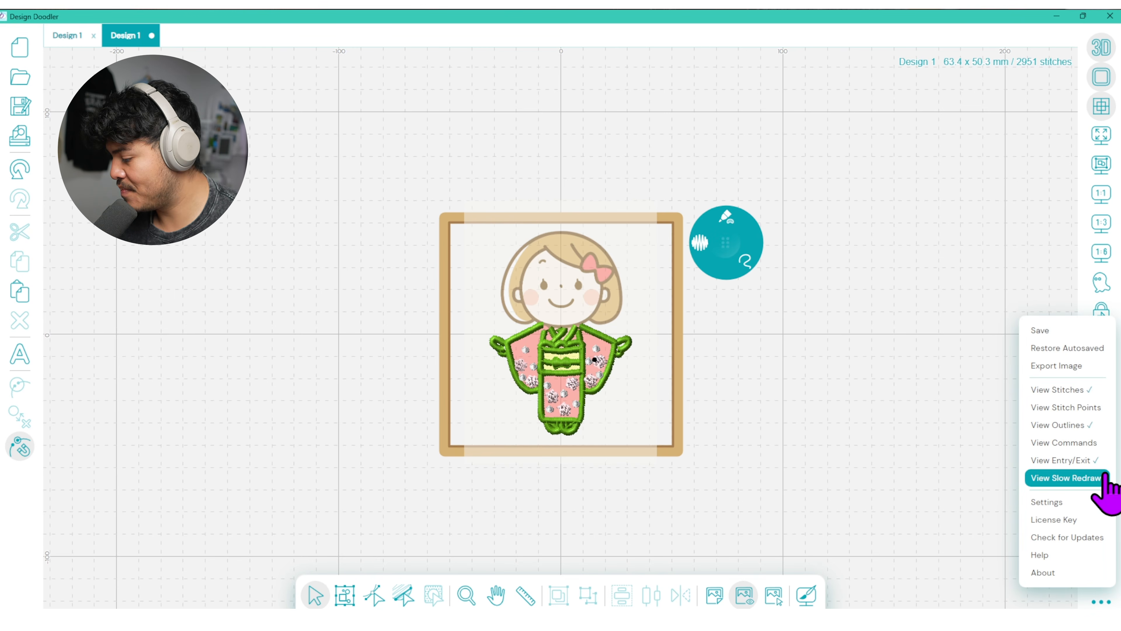
click(1094, 444)
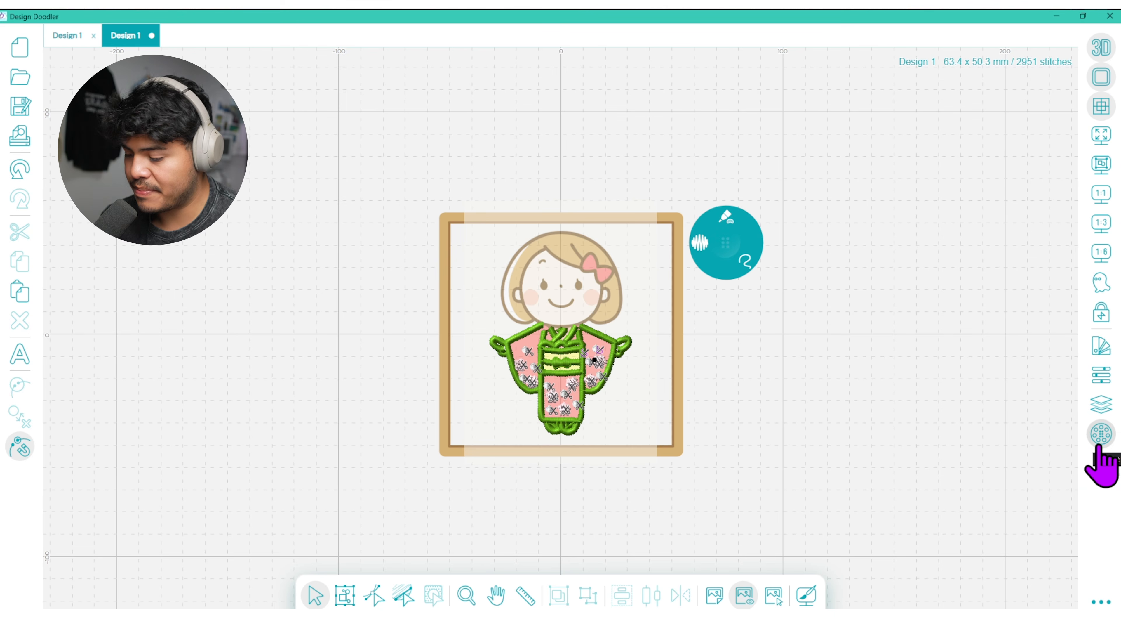
- Examine the kimono's sleeves, belt and skirt at 1:6 scale with the 3D view turned off
click(1101, 252)
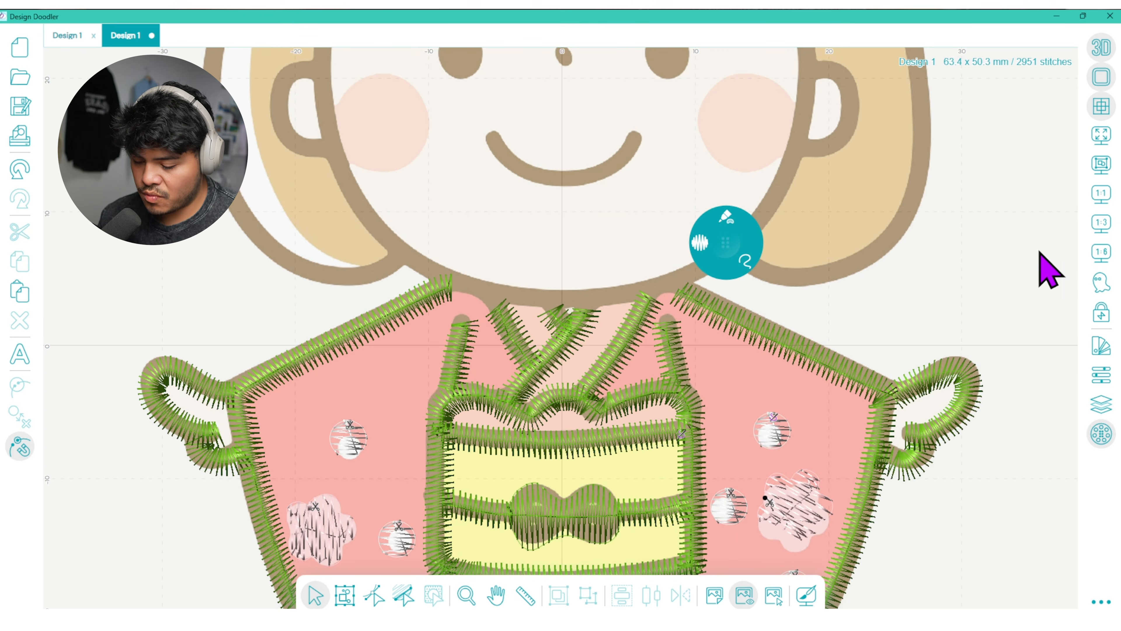
click(496, 595)
drag(574, 530, 596, 306)
click(1101, 47)
drag(782, 336, 918, 282)
drag(695, 488, 610, 541)
drag(475, 559, 452, 343)
drag(491, 252, 781, 479)
mouse_move(647, 542)
mouse_down()
mouse_move(669, 375)
mouse_move(705, 391)
mouse_up()
drag(689, 472, 774, 310)
drag(802, 422, 858, 353)
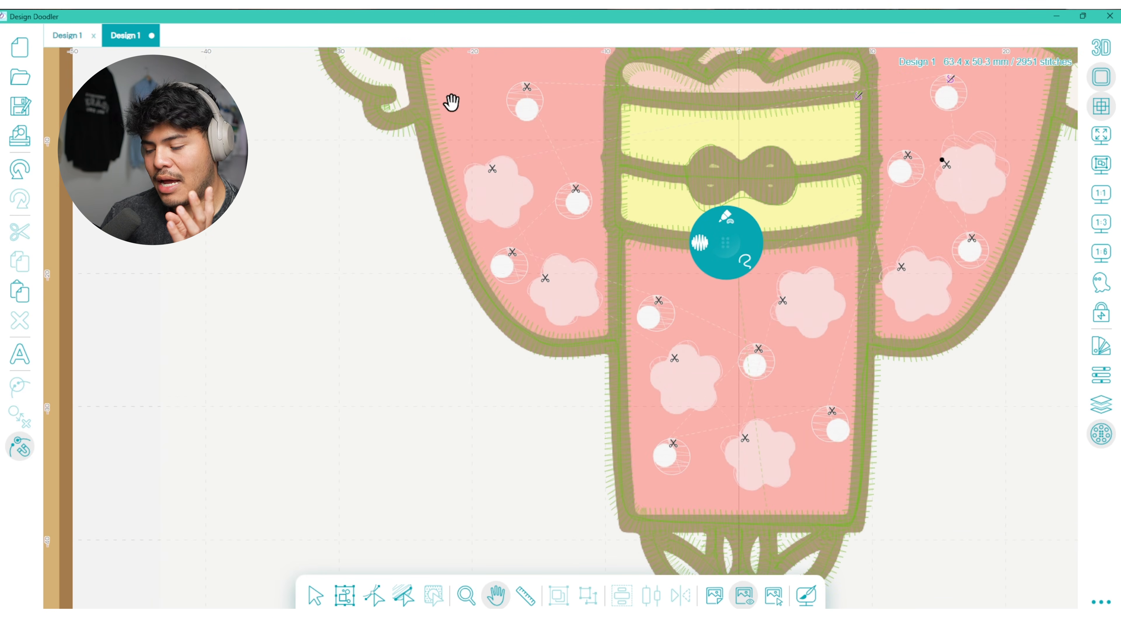
mouse_move(958, 345)
mouse_down()
mouse_move(684, 471)
mouse_move(911, 488)
mouse_move(921, 441)
mouse_move(1023, 424)
mouse_up()
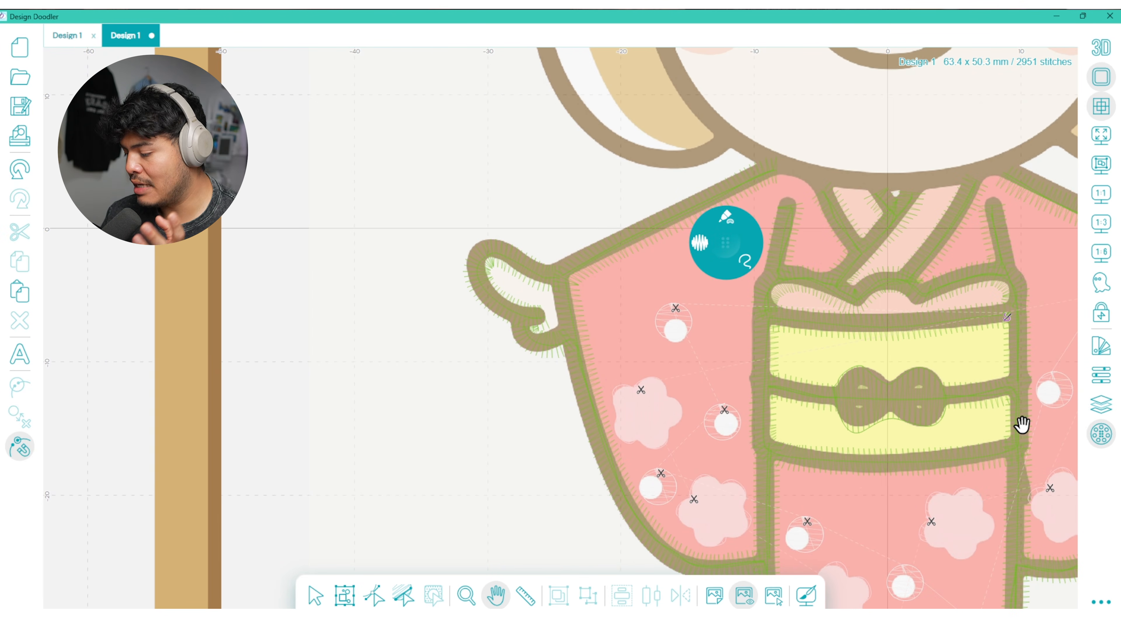
- Trace the inside of the hand beside the left-hand sleeve as a filled shape and show the design in 3D
click(1101, 346)
mouse_move(1047, 173)
mouse_down()
mouse_move(1045, 375)
mouse_move(1061, 182)
mouse_up()
click(1042, 91)
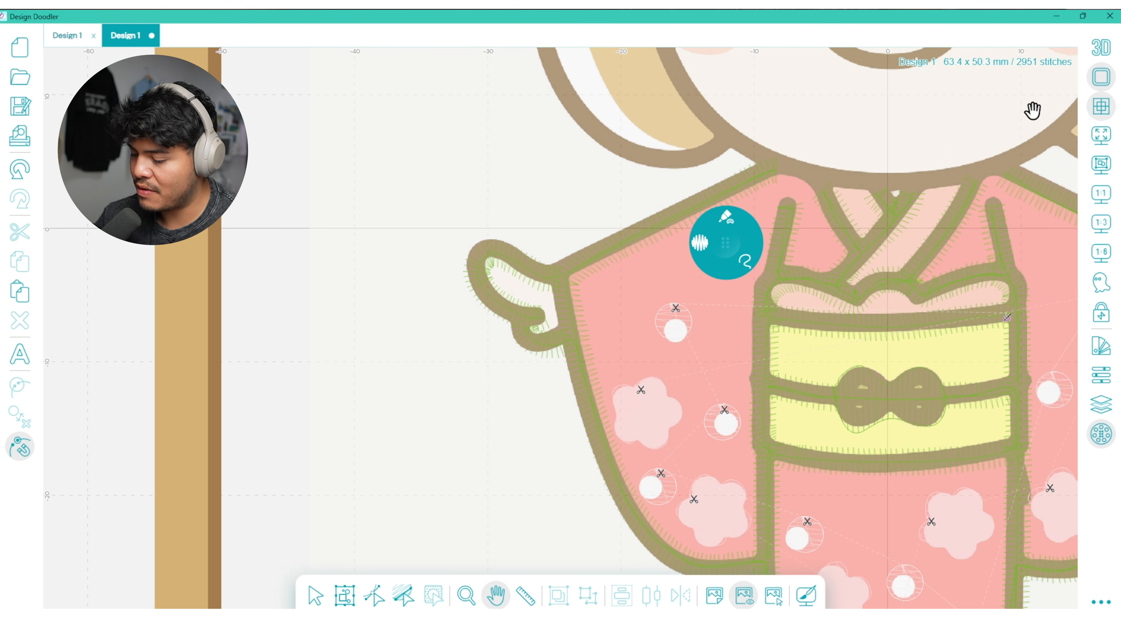
drag(724, 243, 335, 326)
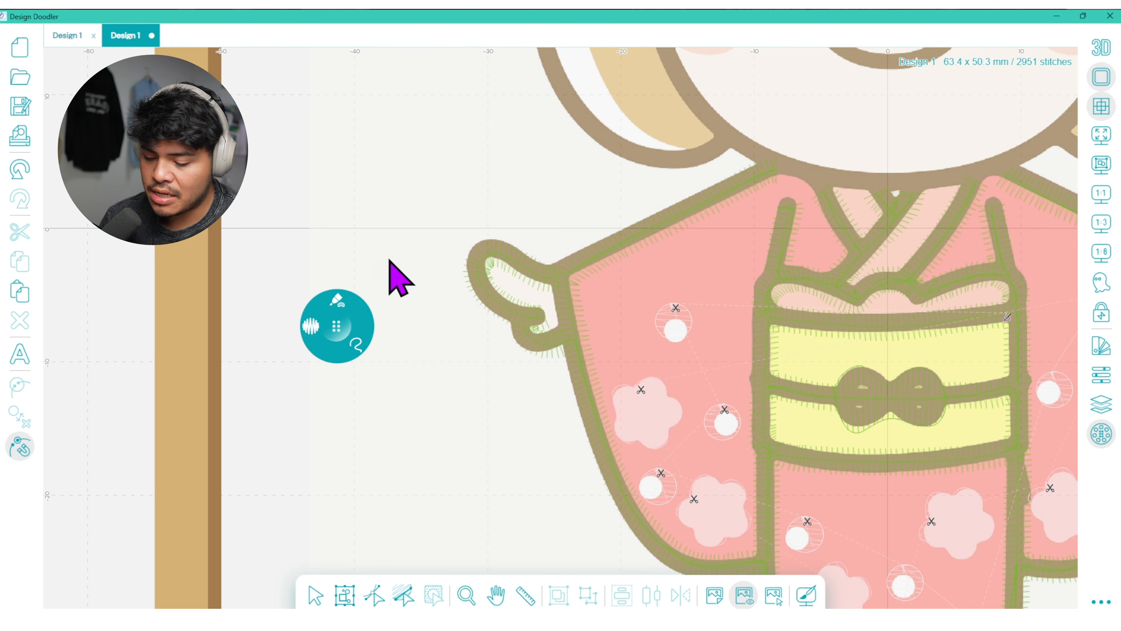
click(337, 301)
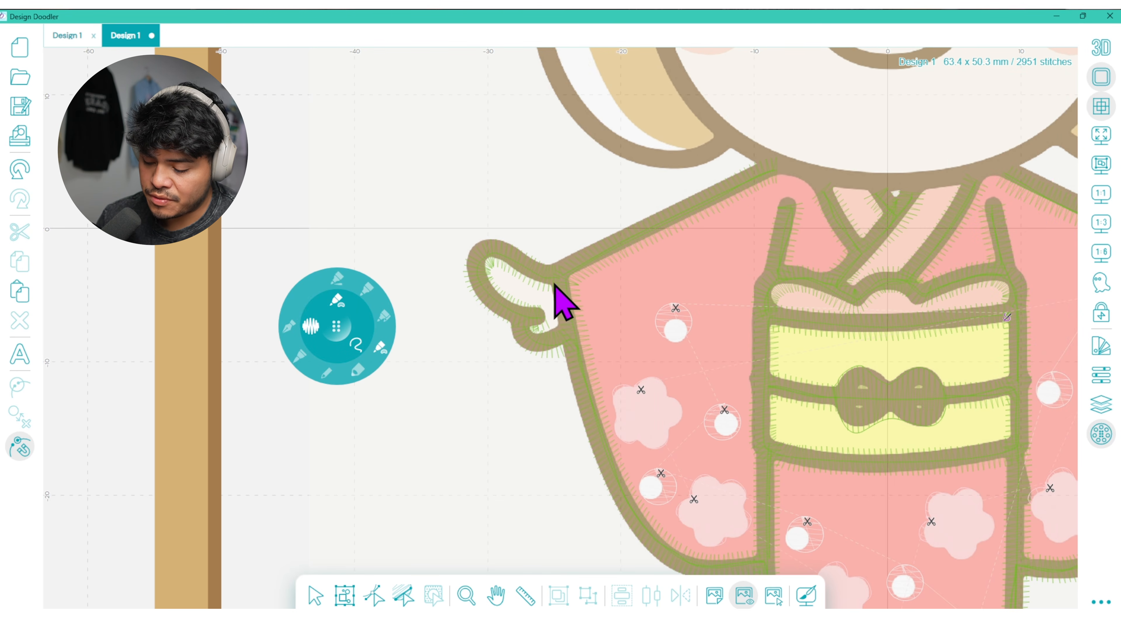
mouse_move(531, 318)
mouse_down()
mouse_move(495, 294)
mouse_move(554, 279)
mouse_up()
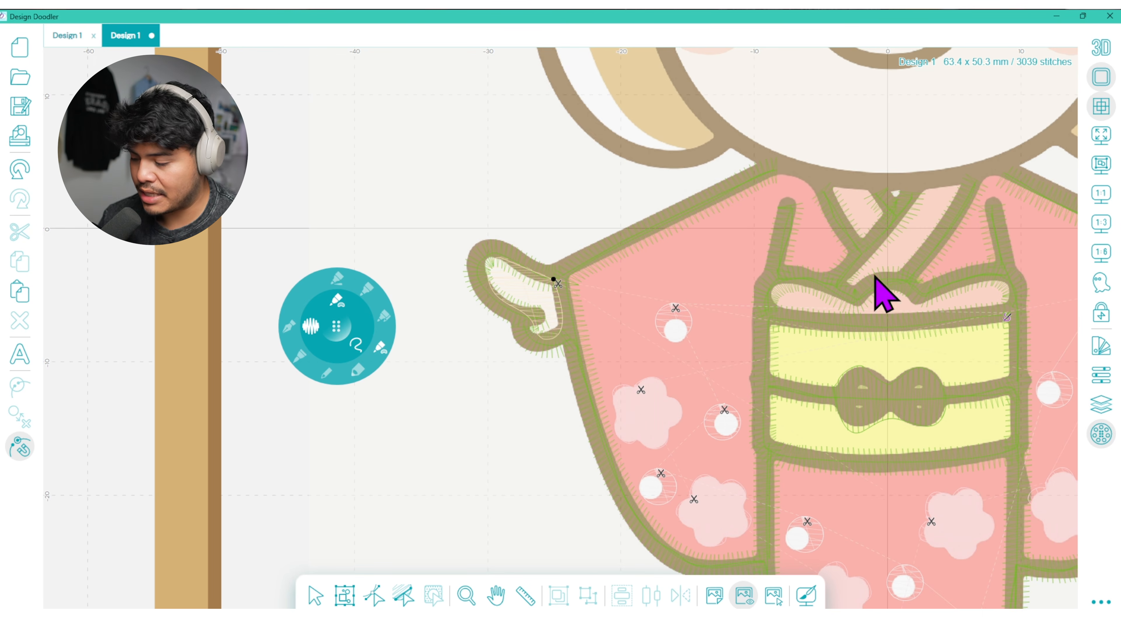
click(1101, 49)
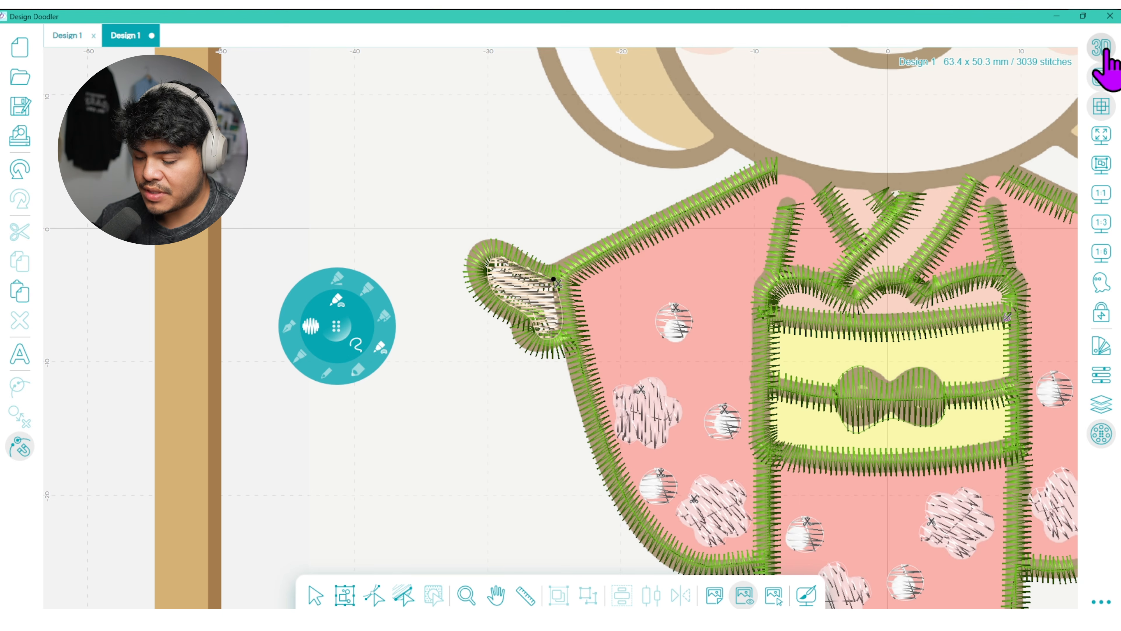
- Turn off the 3D view and draw a running-stitch line from the left-hand hand along the sleeve's lower edge to the skirt
click(1105, 49)
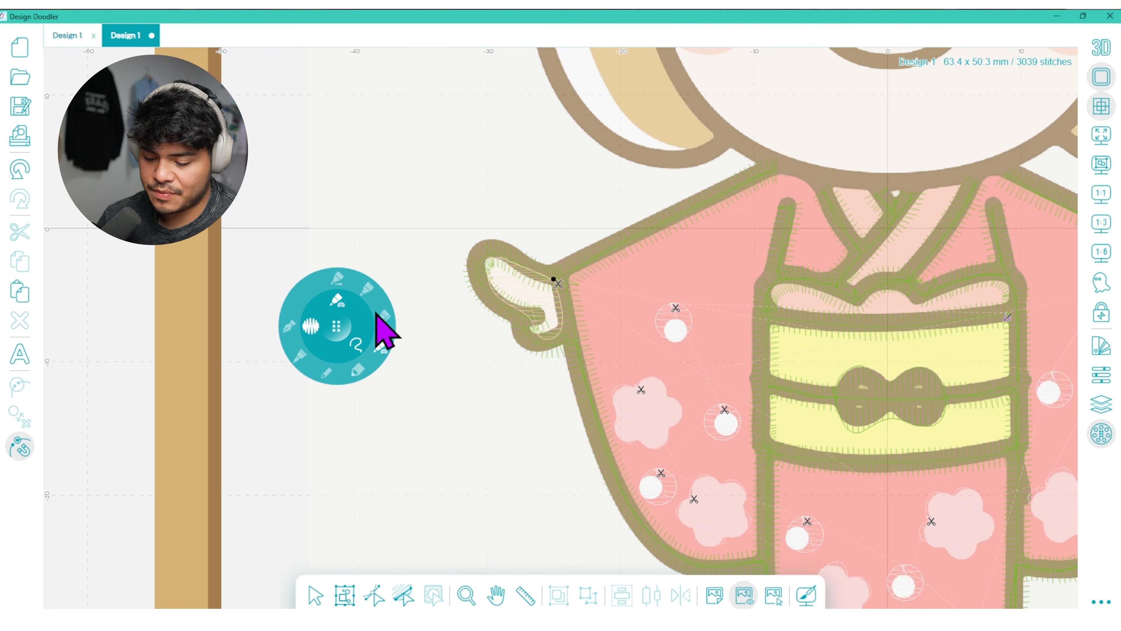
click(326, 372)
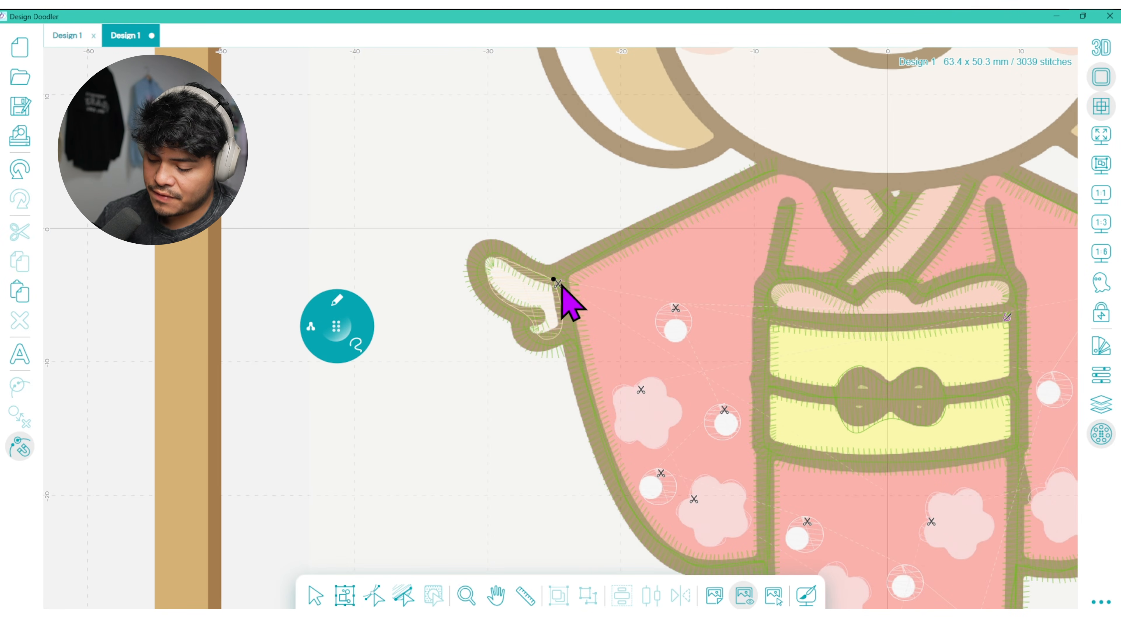
click(495, 594)
drag(540, 497, 381, 381)
drag(334, 330, 295, 333)
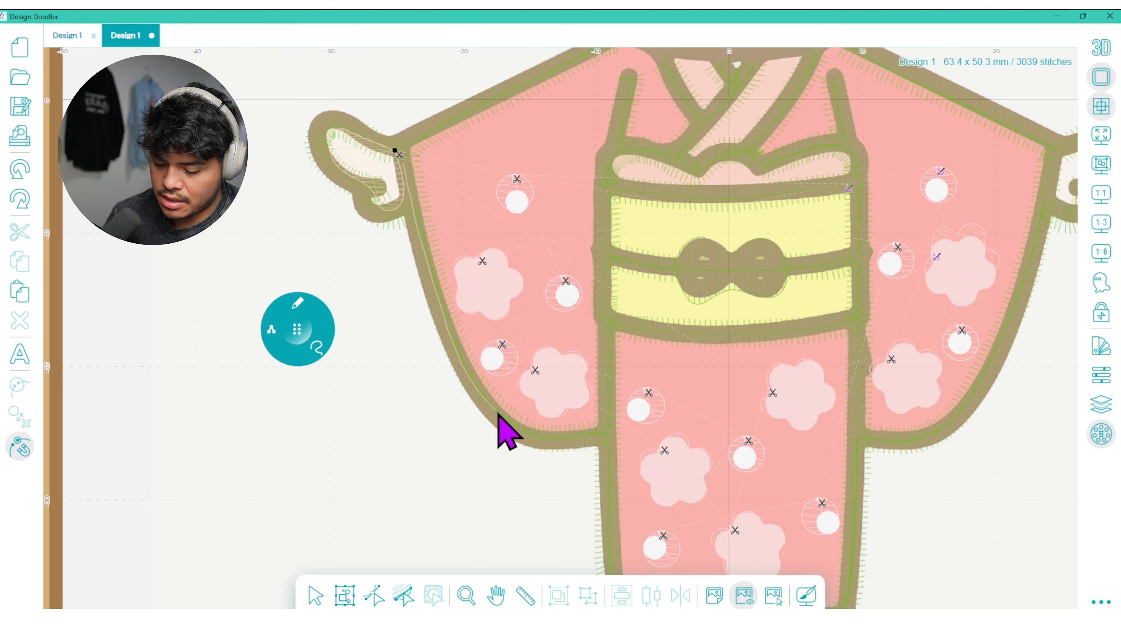
click(607, 433)
- Continue the running-stitch line down the skirt's left edge to the top of the left foot
click(502, 598)
drag(631, 488, 496, 250)
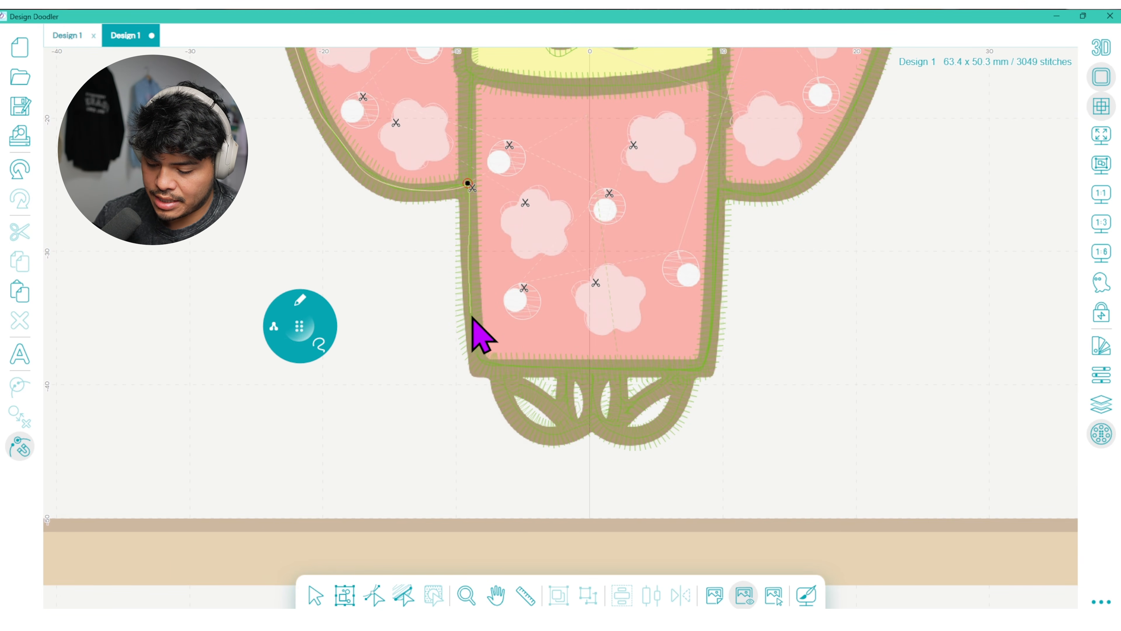
click(515, 369)
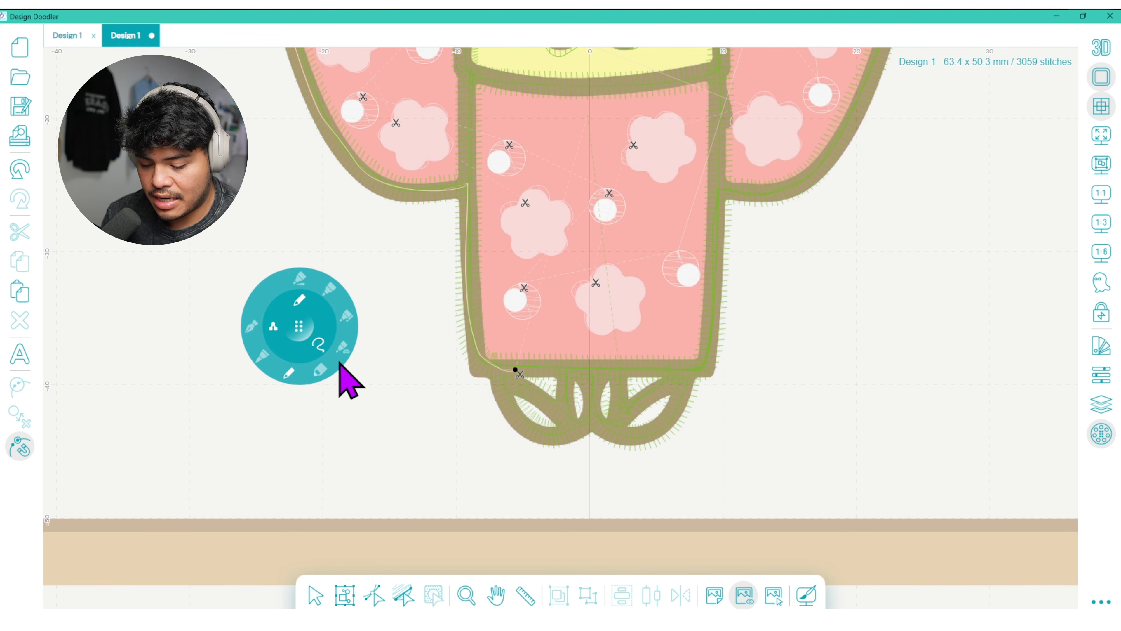
- Trace both feet below the skirt as two separate filled shapes
click(344, 349)
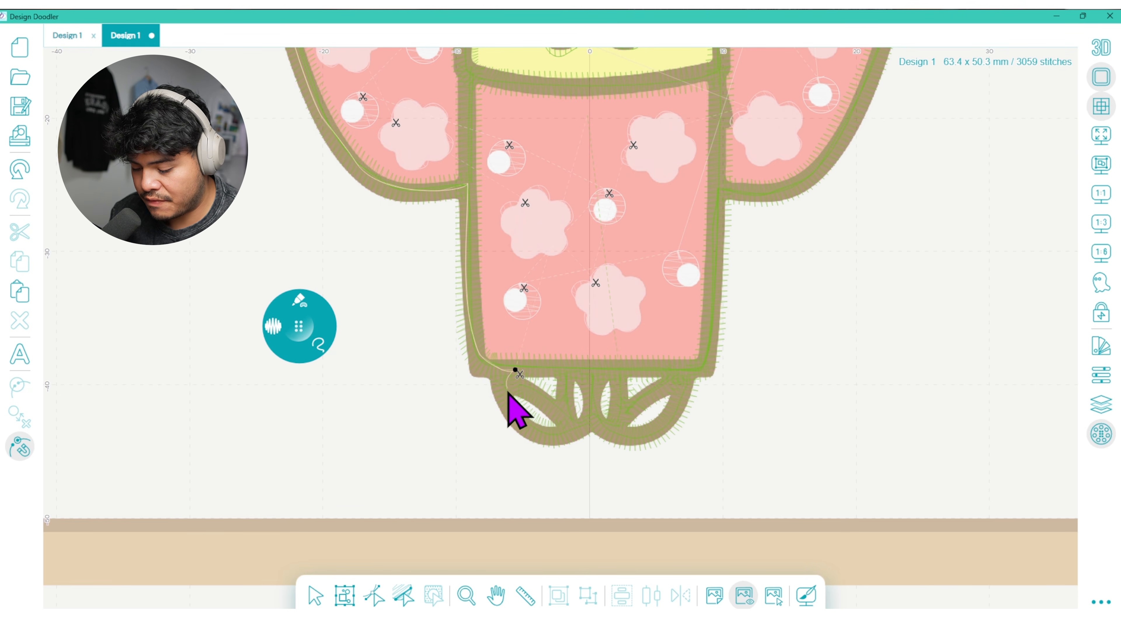
click(580, 391)
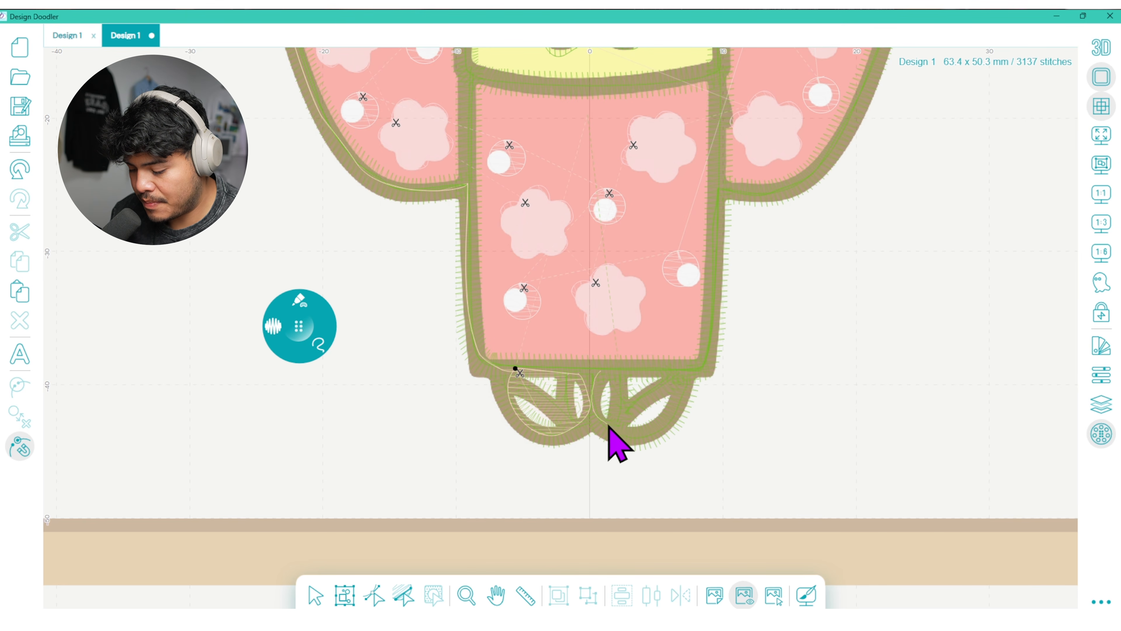
click(671, 383)
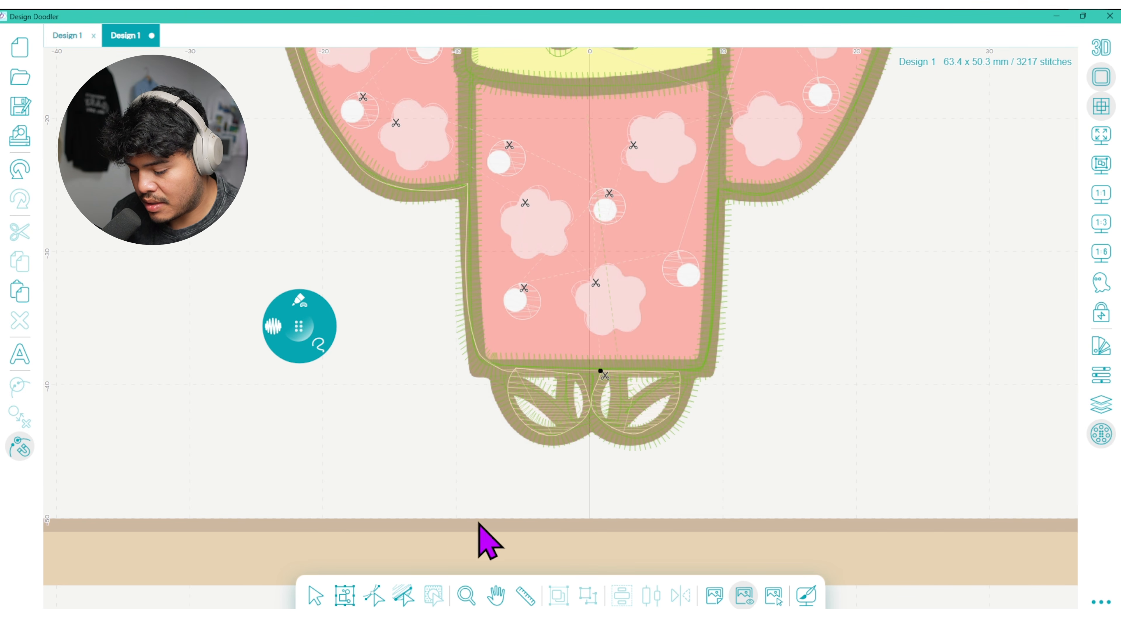
- Edit the foot fills' nodes, moving the end point of the right foot to its outer upper corner
click(375, 595)
click(546, 415)
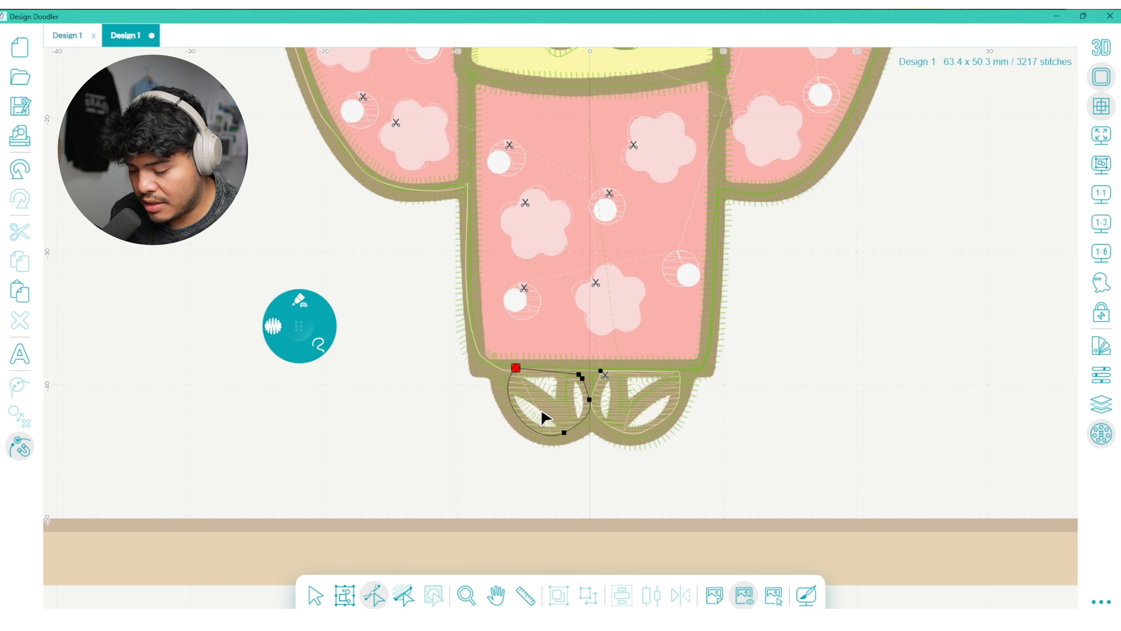
click(514, 371)
click(611, 388)
drag(604, 371, 679, 371)
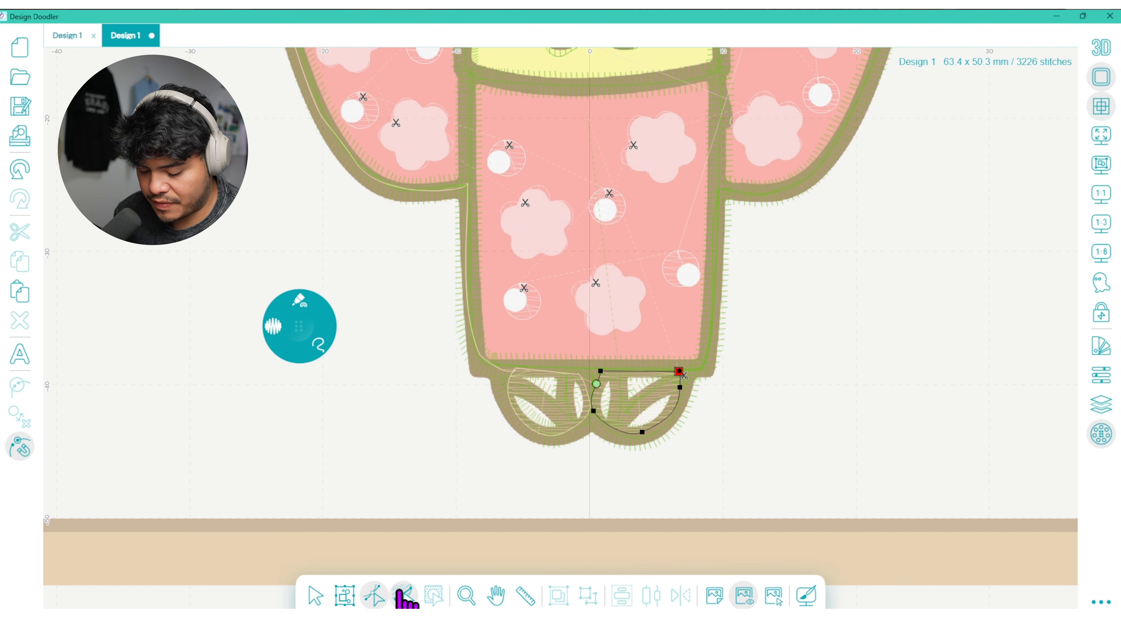
- Draw a running-stitch line from the right foot up the skirt's right edge to the right-hand sleeve
click(498, 596)
drag(688, 420, 463, 491)
mouse_move(305, 313)
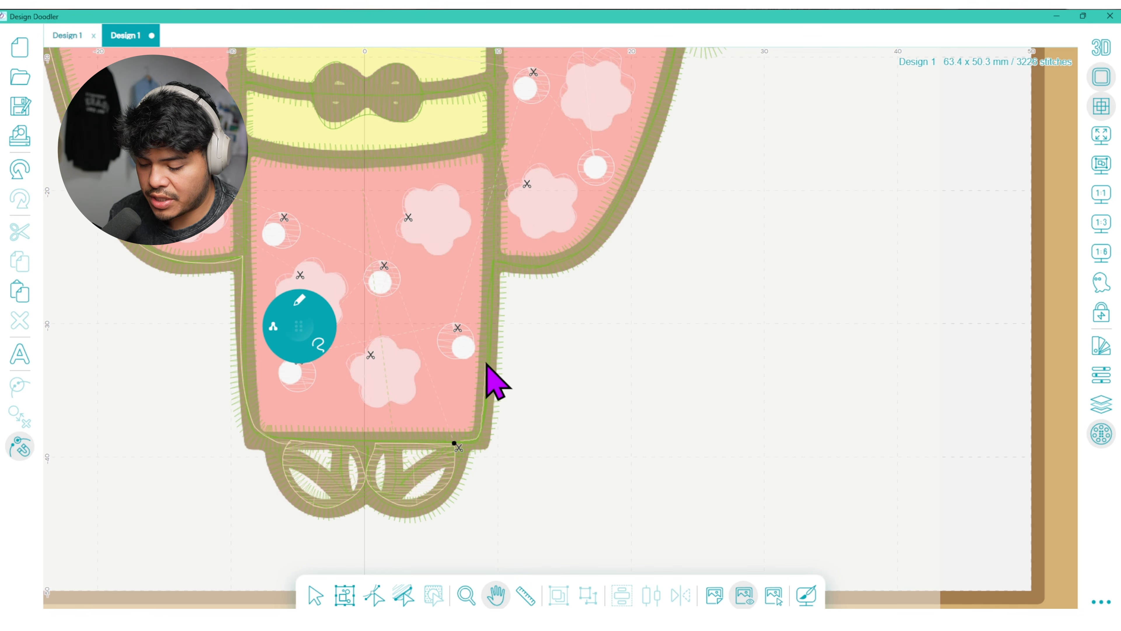
click(493, 262)
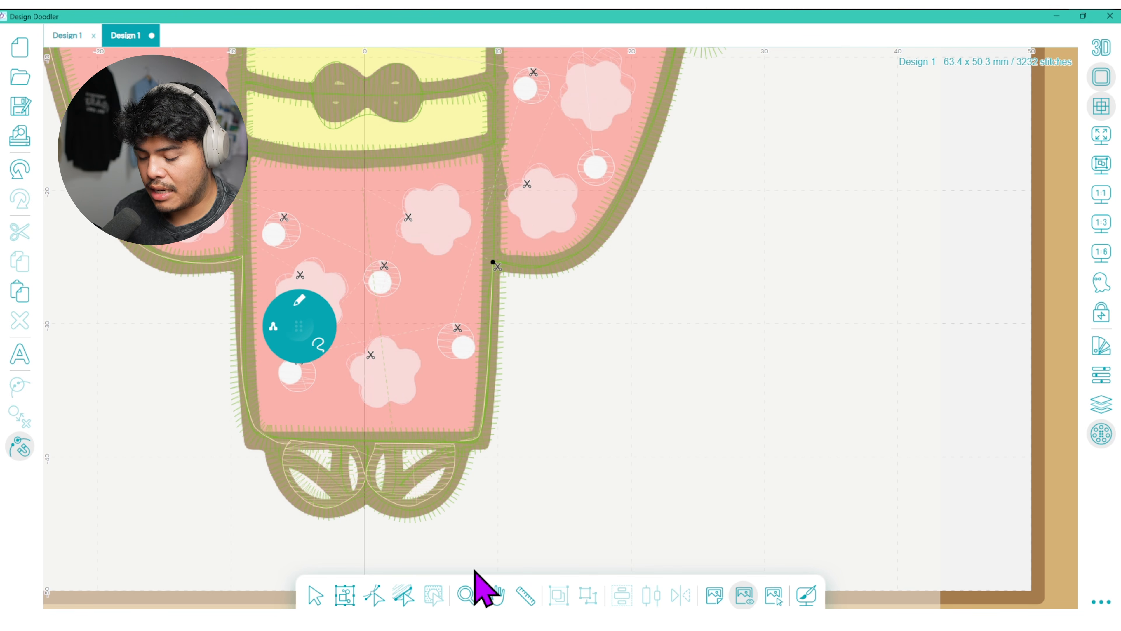
- Draw a running-stitch line along the right-hand sleeve's lower edge up to the hand, discarding the first attempt
drag(616, 348, 502, 569)
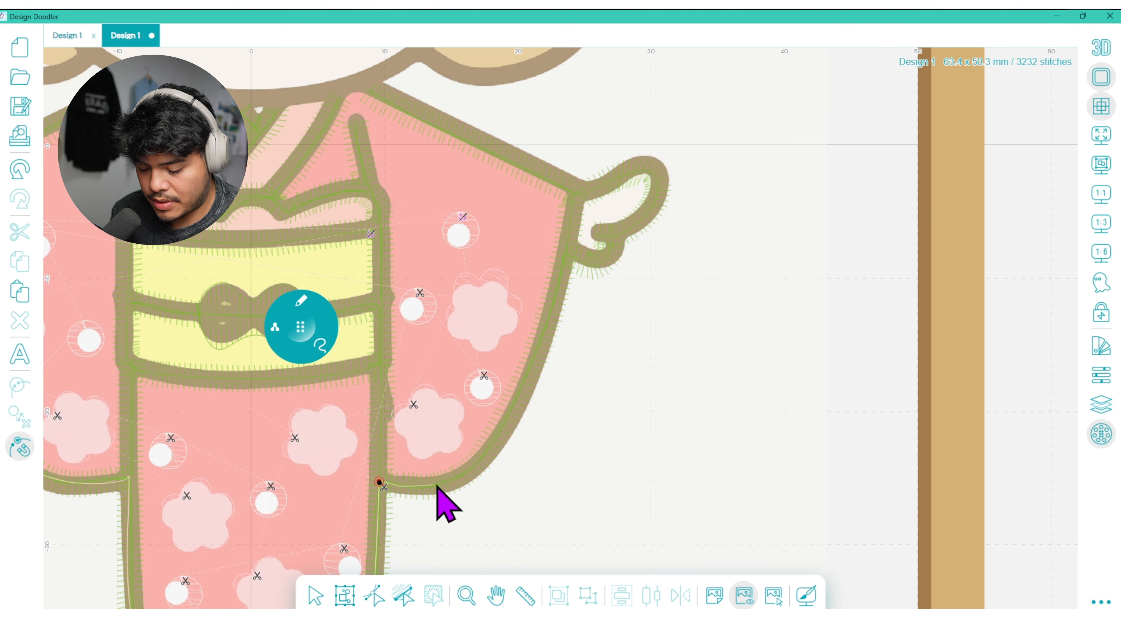
click(25, 169)
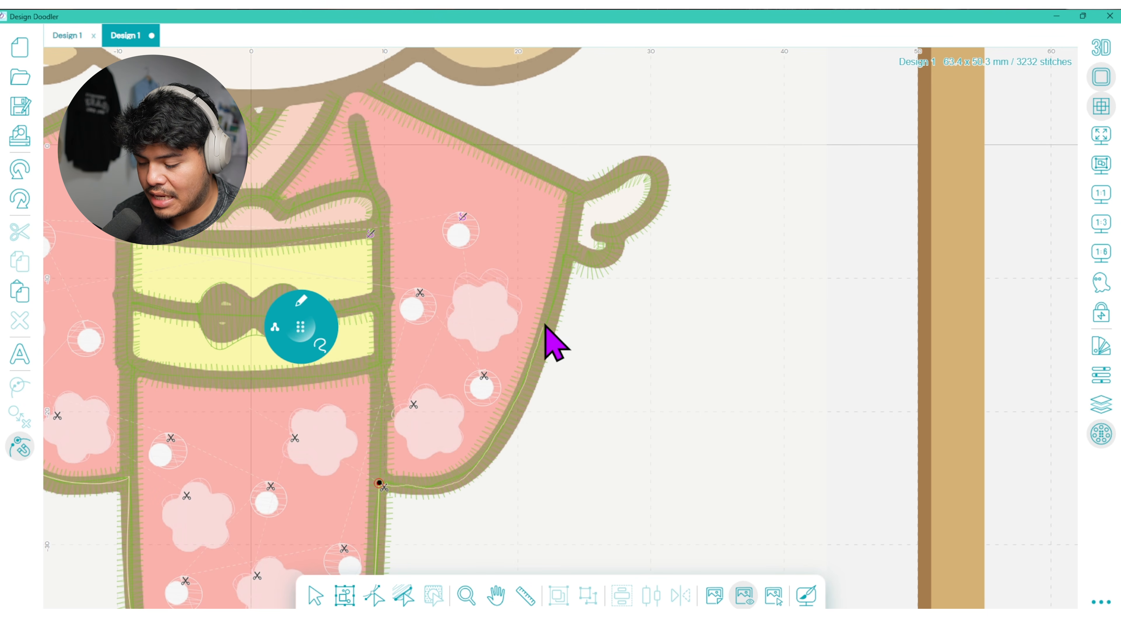
click(566, 242)
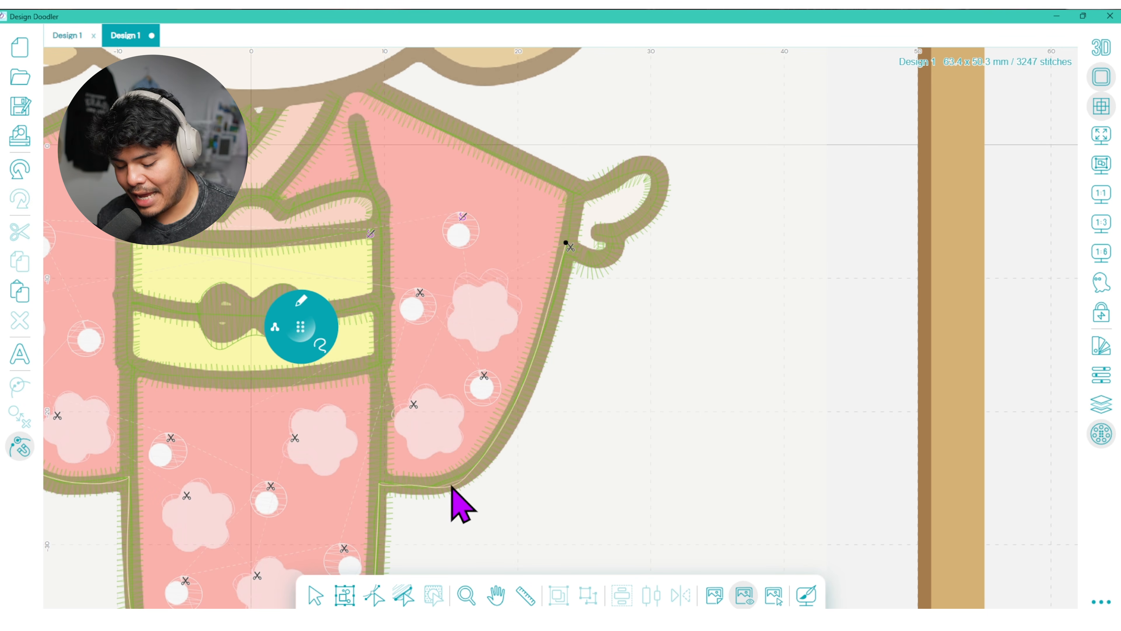
- Reshape the nodes of the right-hand sleeve's running-stitch line so it follows the curved outline
click(375, 595)
click(457, 487)
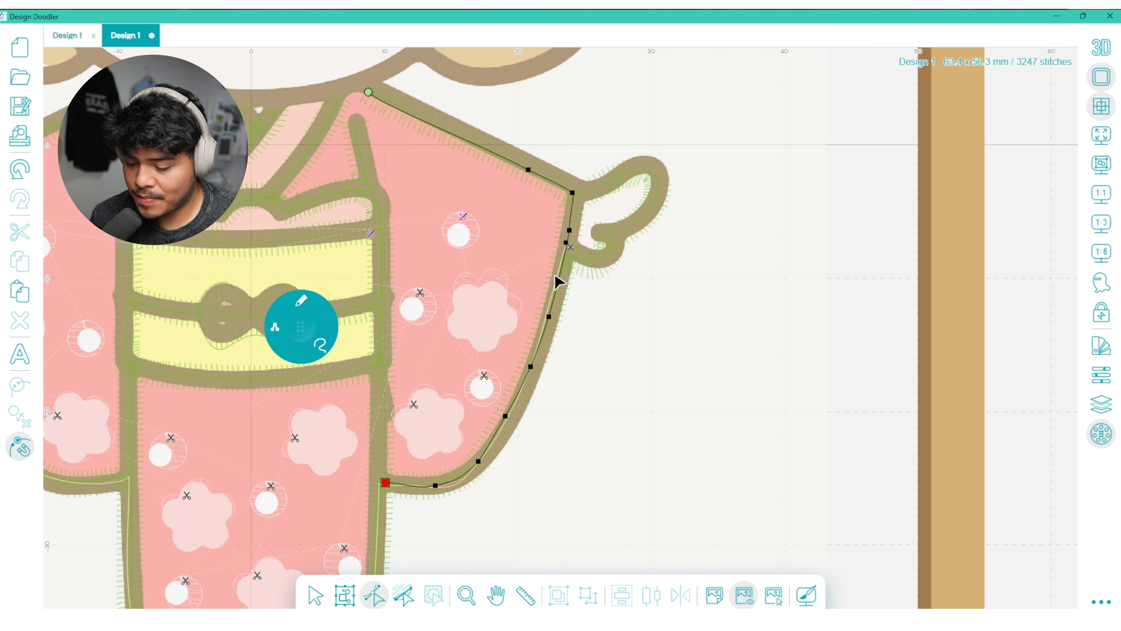
click(561, 288)
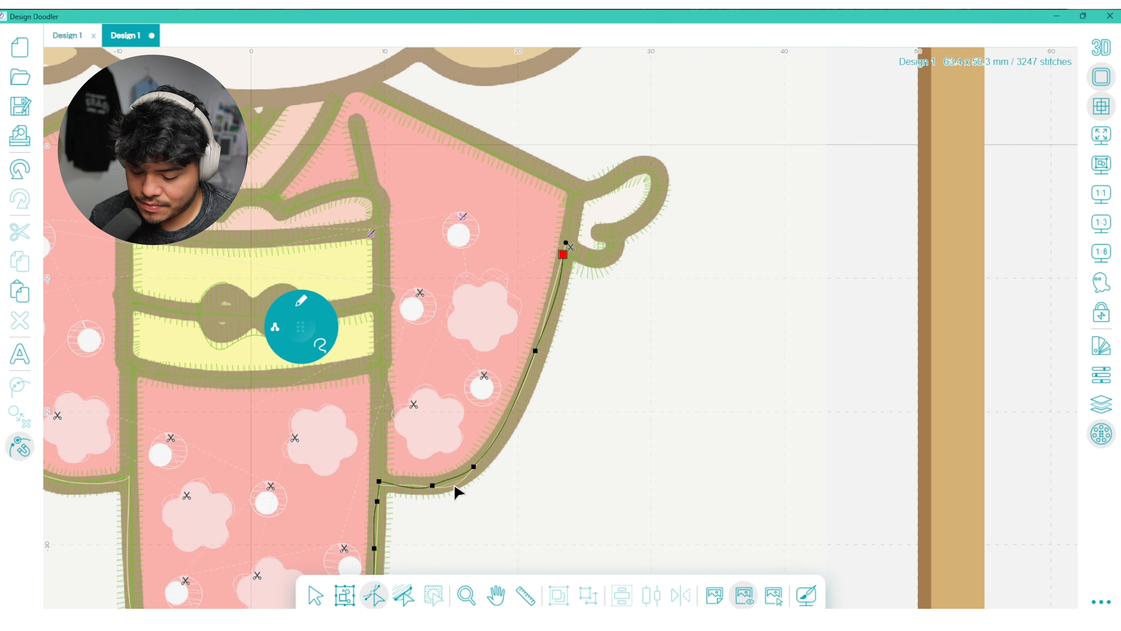
click(386, 494)
click(464, 479)
drag(546, 315, 551, 309)
drag(560, 266, 564, 265)
- Trace the inside of the hand beside the right-hand sleeve as a filled shape, undoing unsuitable attempts
click(299, 306)
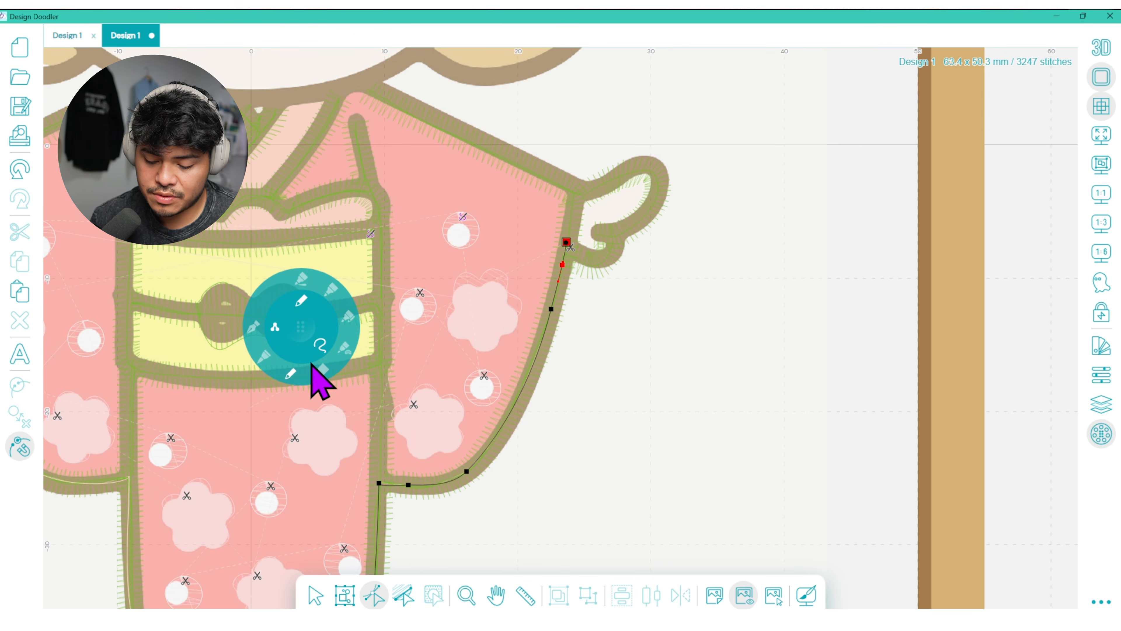
click(345, 349)
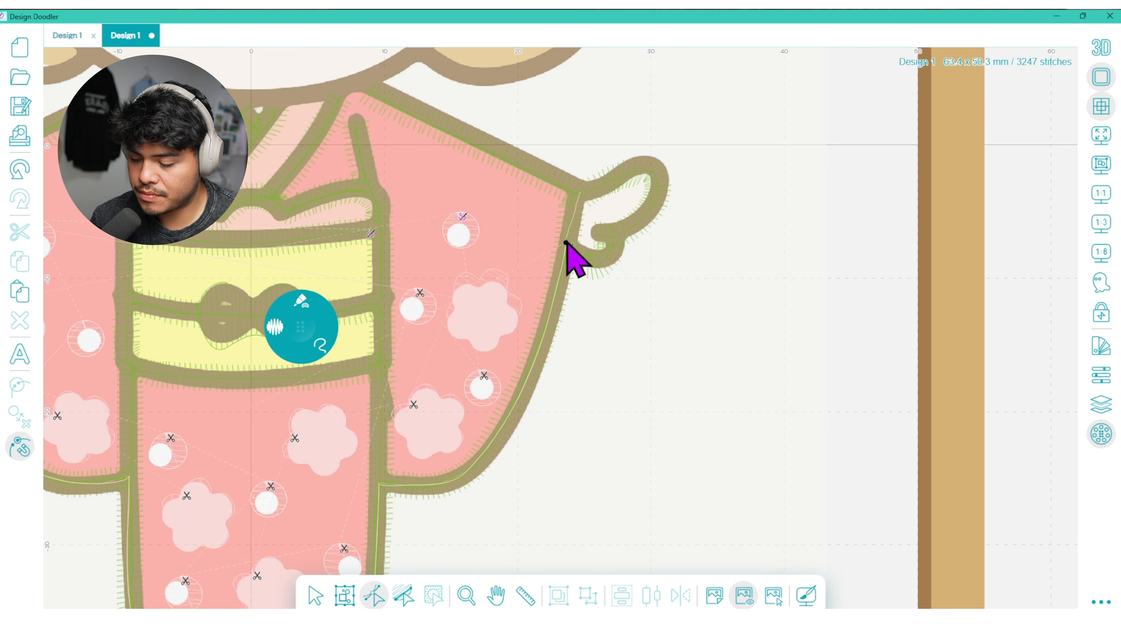
drag(613, 228, 646, 174)
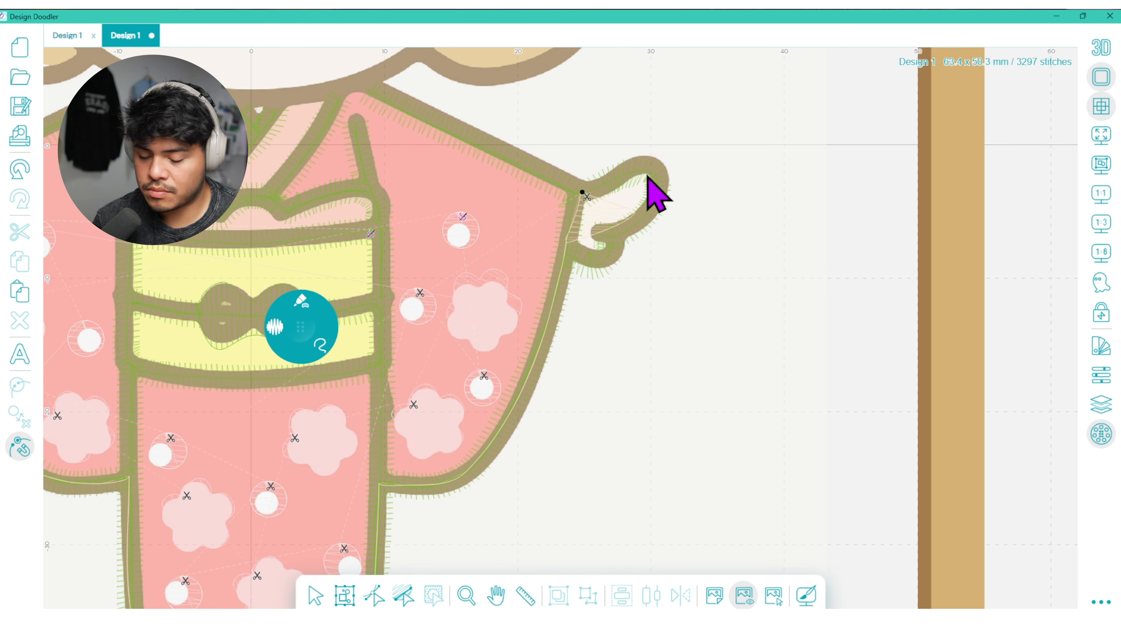
click(20, 170)
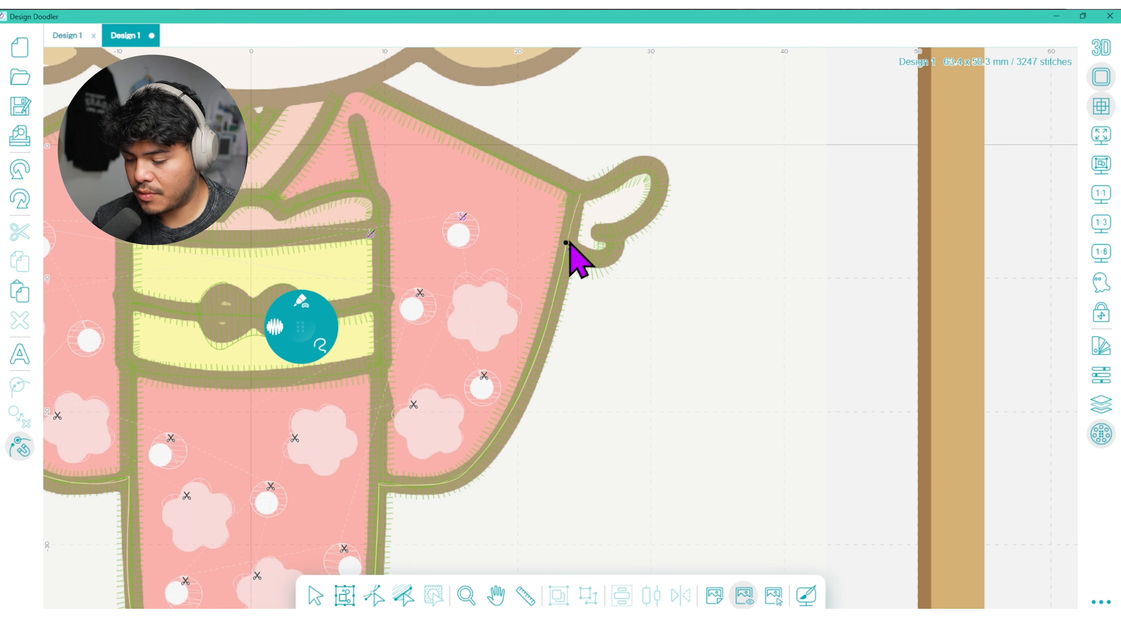
mouse_move(630, 221)
mouse_down()
mouse_move(649, 178)
mouse_move(616, 173)
mouse_up()
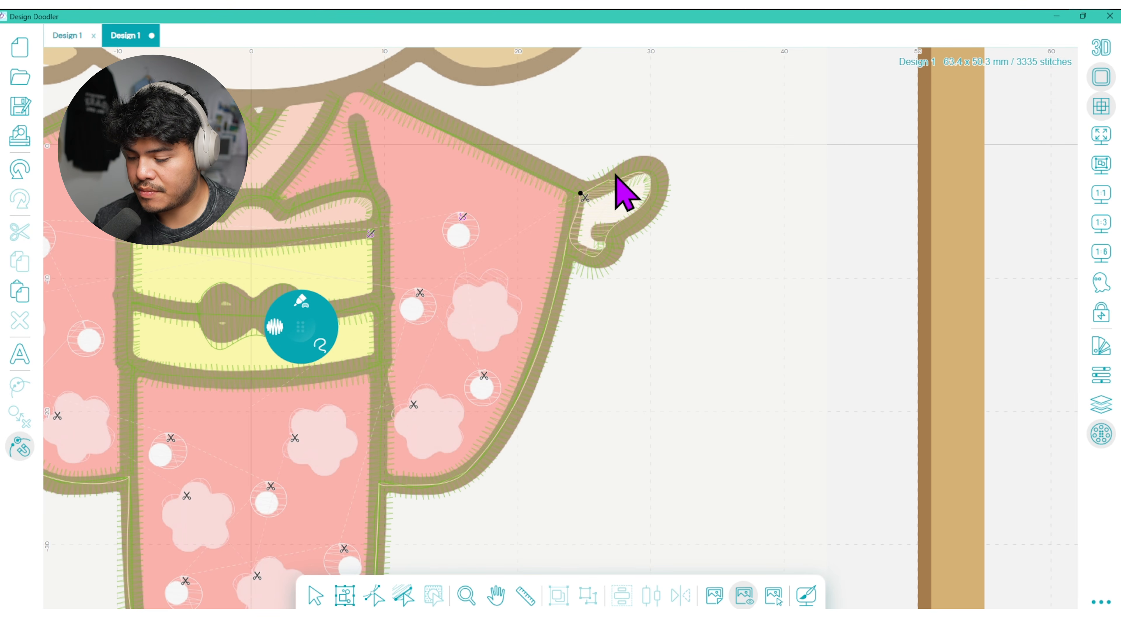
click(20, 170)
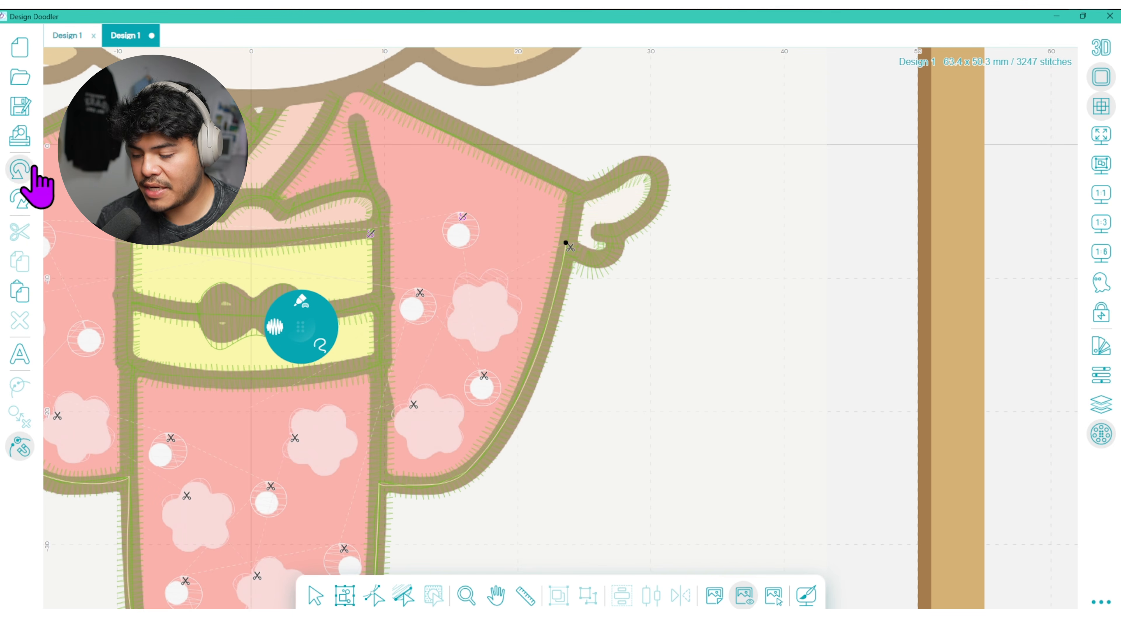
mouse_move(570, 245)
mouse_down()
mouse_move(604, 246)
mouse_move(633, 216)
mouse_move(640, 167)
mouse_up()
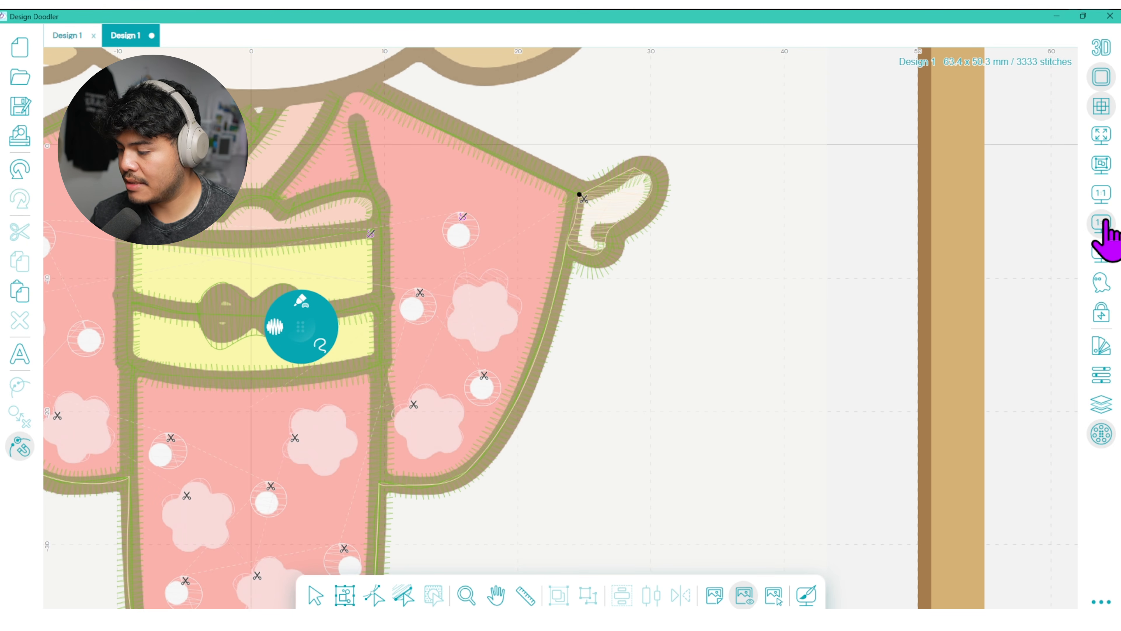
- Show the design in 3D at 1:3 scale and adjust the stitch direction of the hand fills
click(1100, 77)
click(1101, 250)
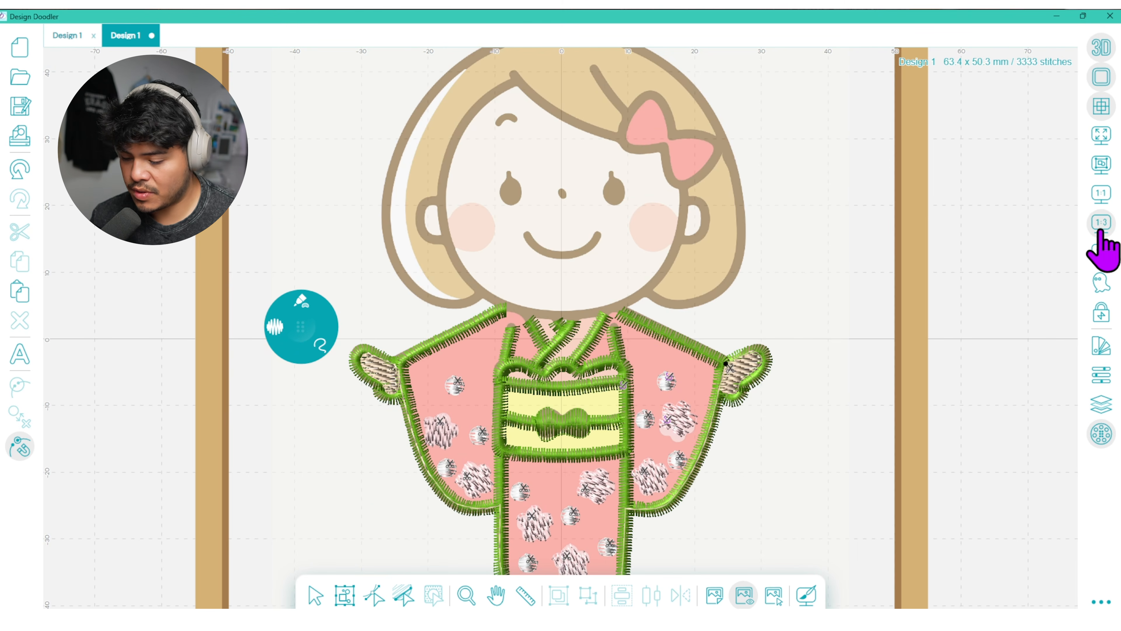
click(495, 595)
drag(619, 490, 644, 450)
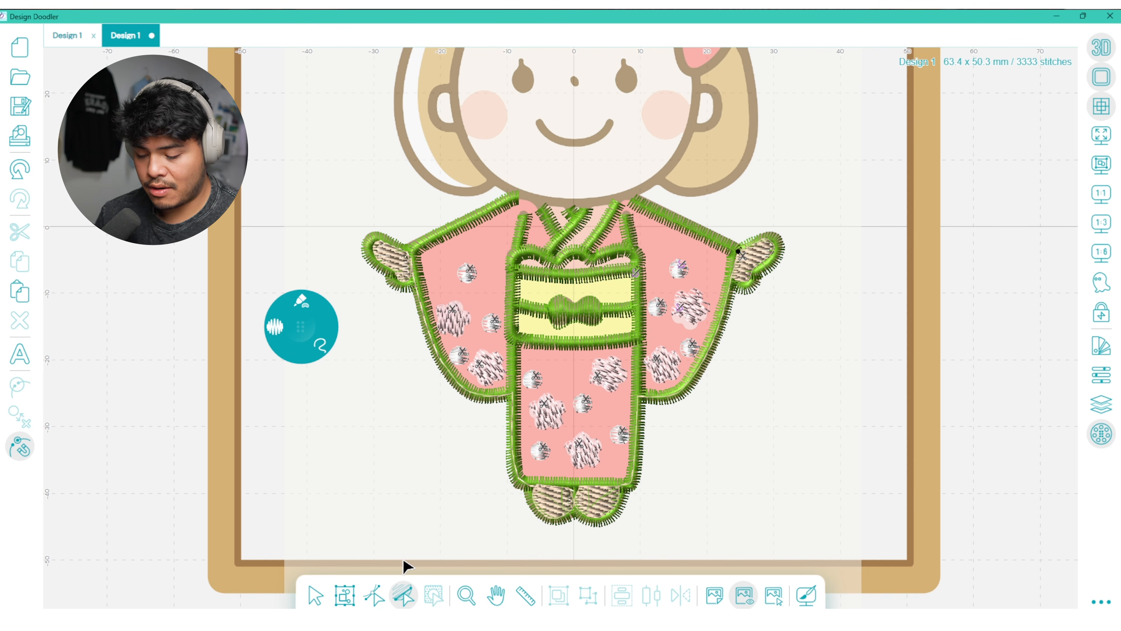
drag(408, 264, 386, 243)
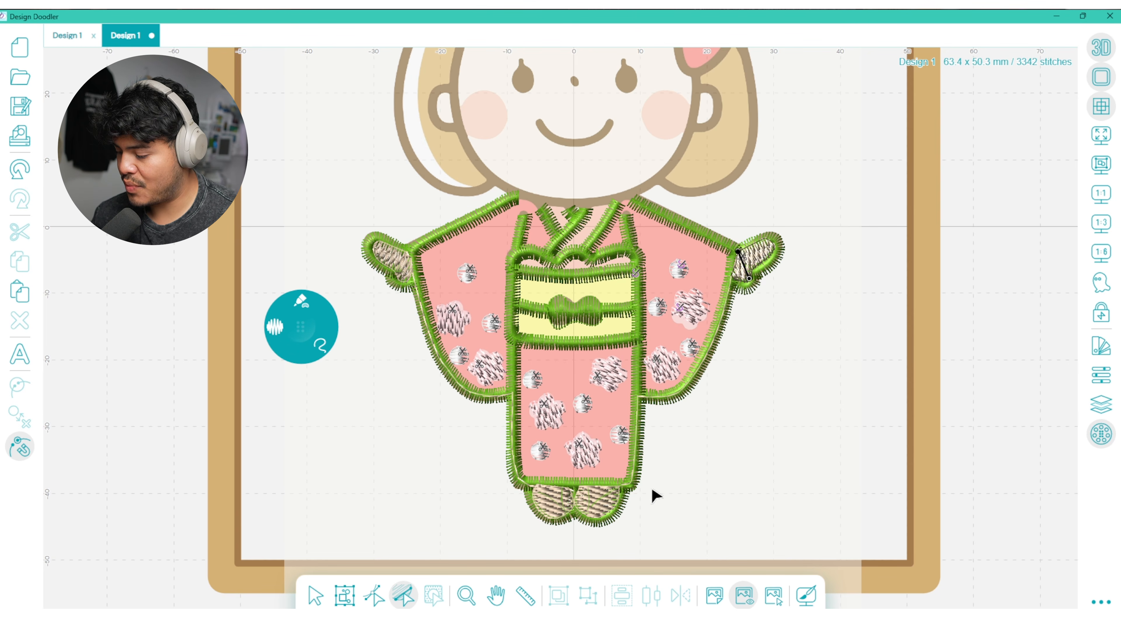
- Select the left-hand hand's Brother 307 Linen fill in the stitch sequence and set its Tie On to Basic
click(1102, 404)
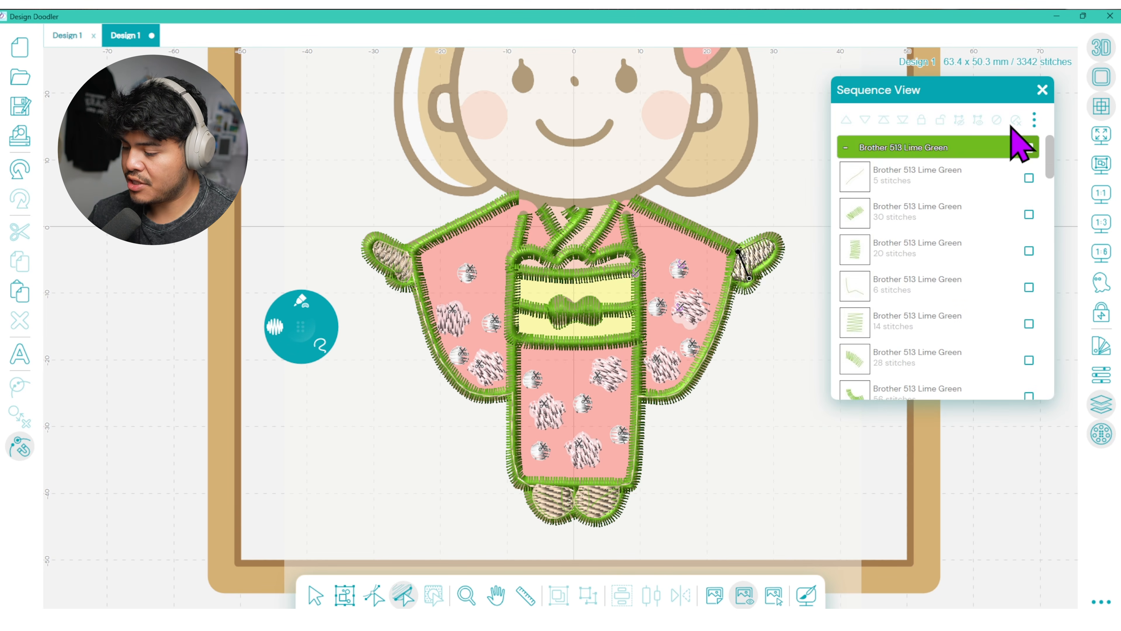
click(845, 147)
click(846, 218)
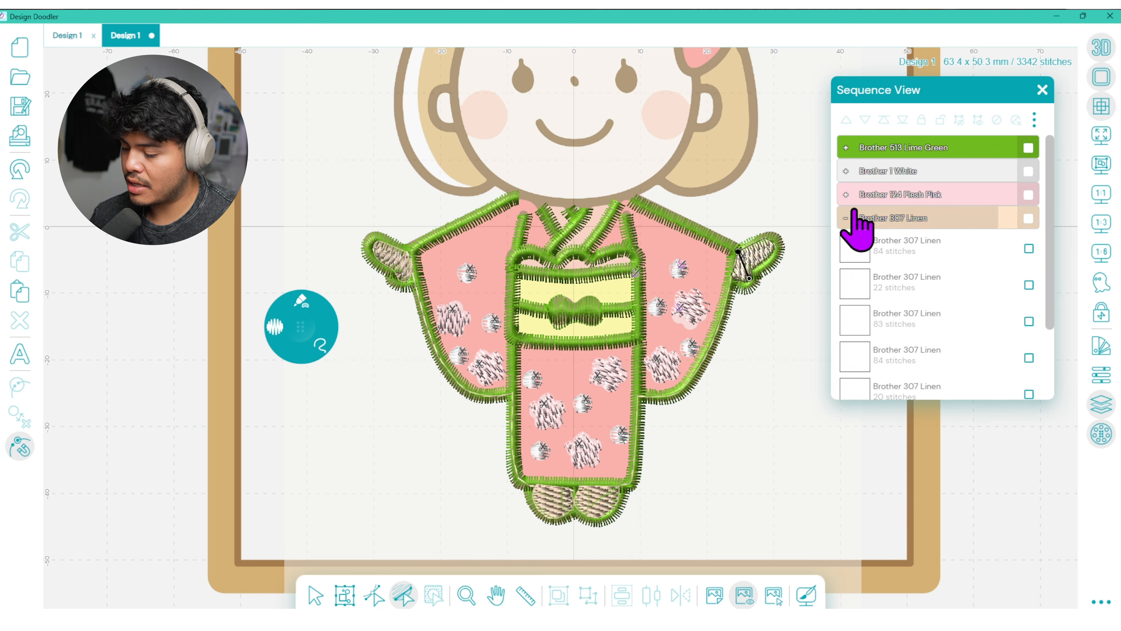
click(1029, 249)
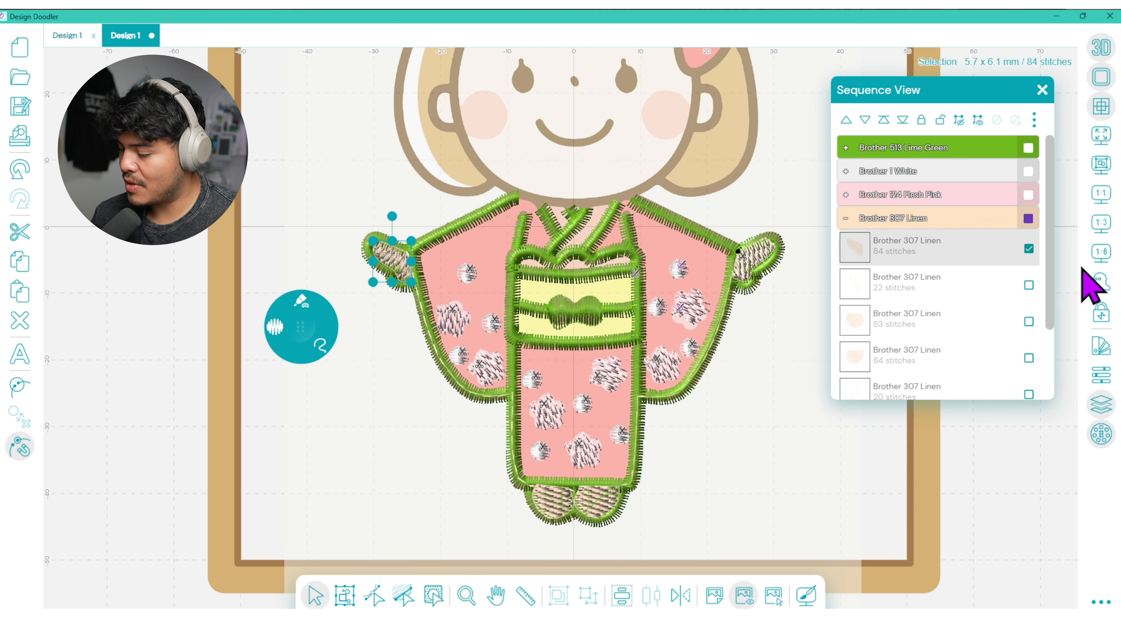
click(1103, 375)
drag(959, 93, 650, 133)
drag(718, 265, 718, 401)
click(640, 322)
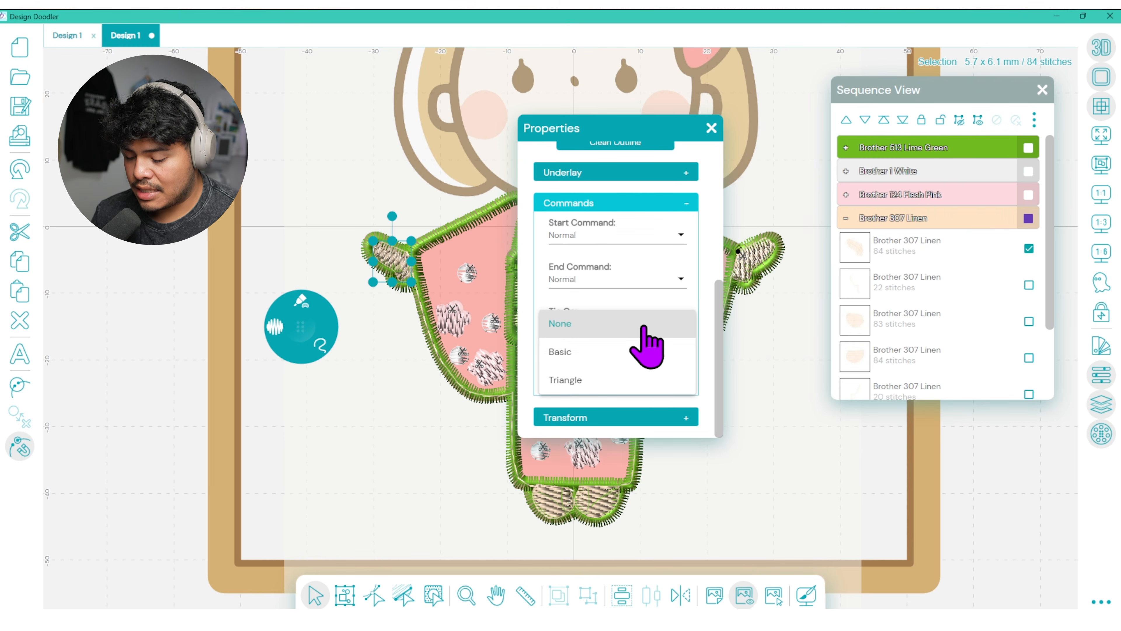
click(639, 353)
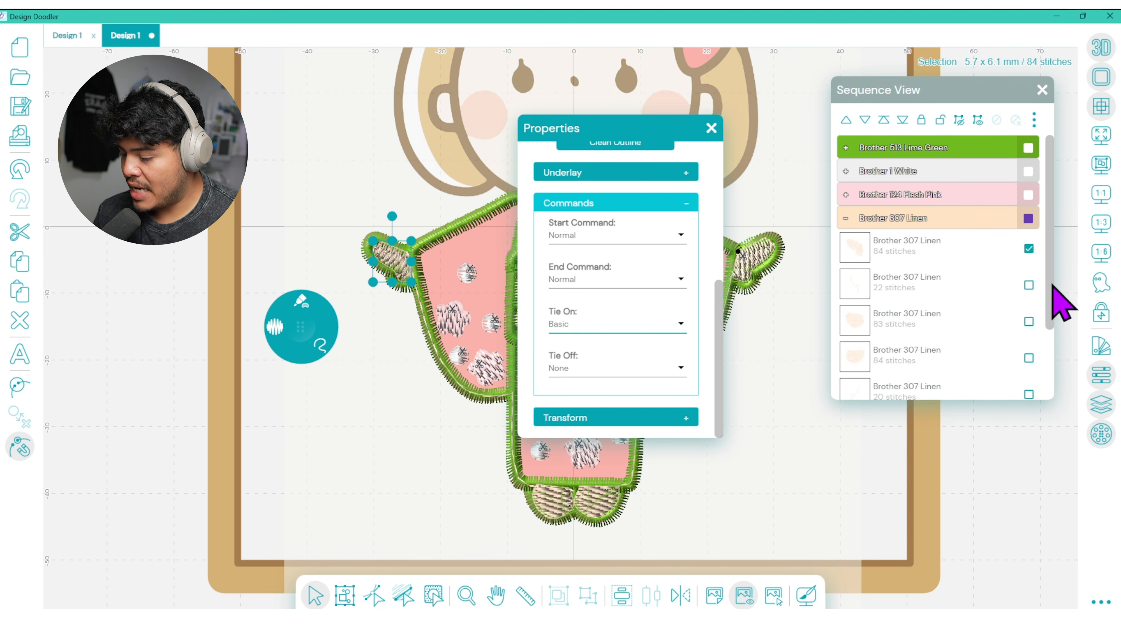
- Select only the right-hand hand's Brother 307 Linen fill, set its Start Command to Trim, and open its Tie Off options
drag(1051, 286, 1051, 314)
click(1031, 211)
drag(1050, 231, 1050, 278)
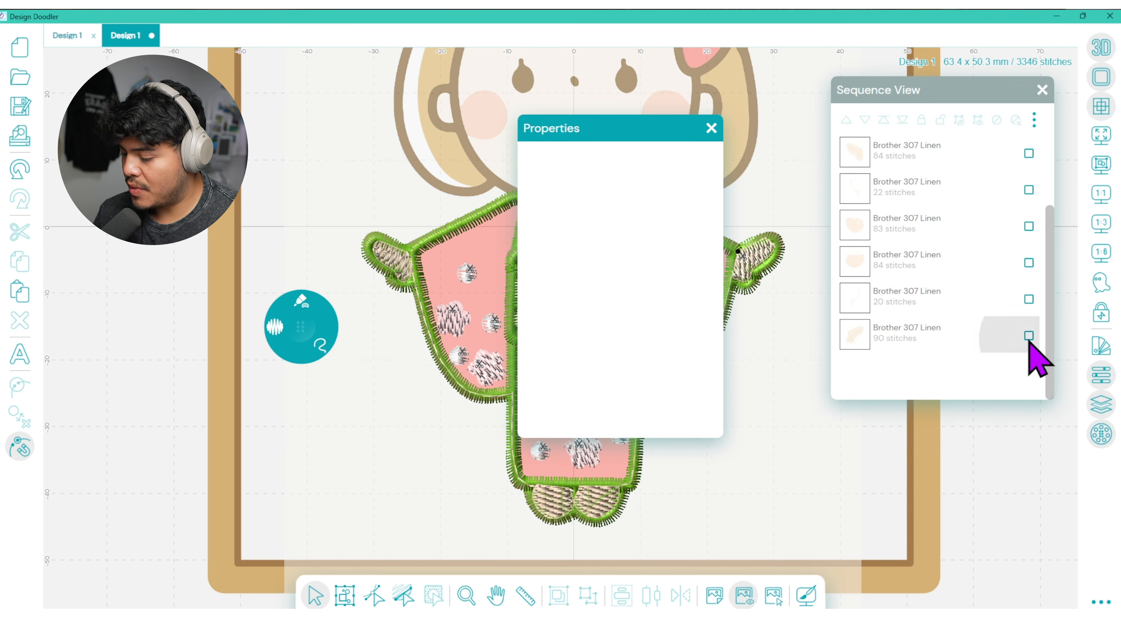
click(1029, 336)
drag(718, 254, 710, 350)
click(668, 312)
click(705, 329)
click(681, 316)
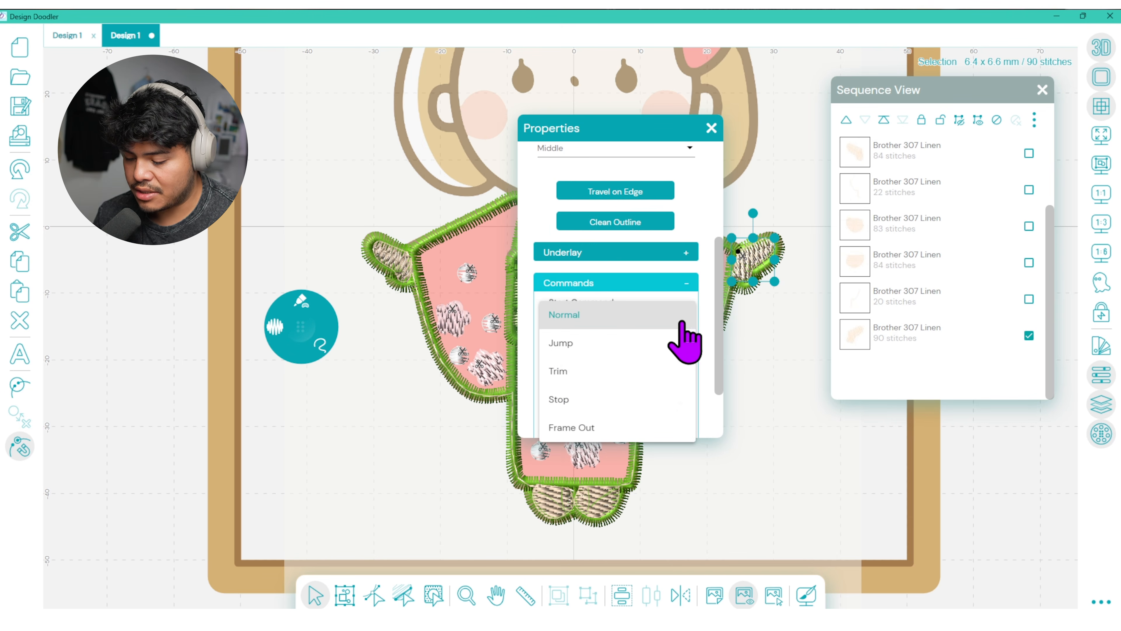
click(662, 373)
drag(718, 327, 708, 373)
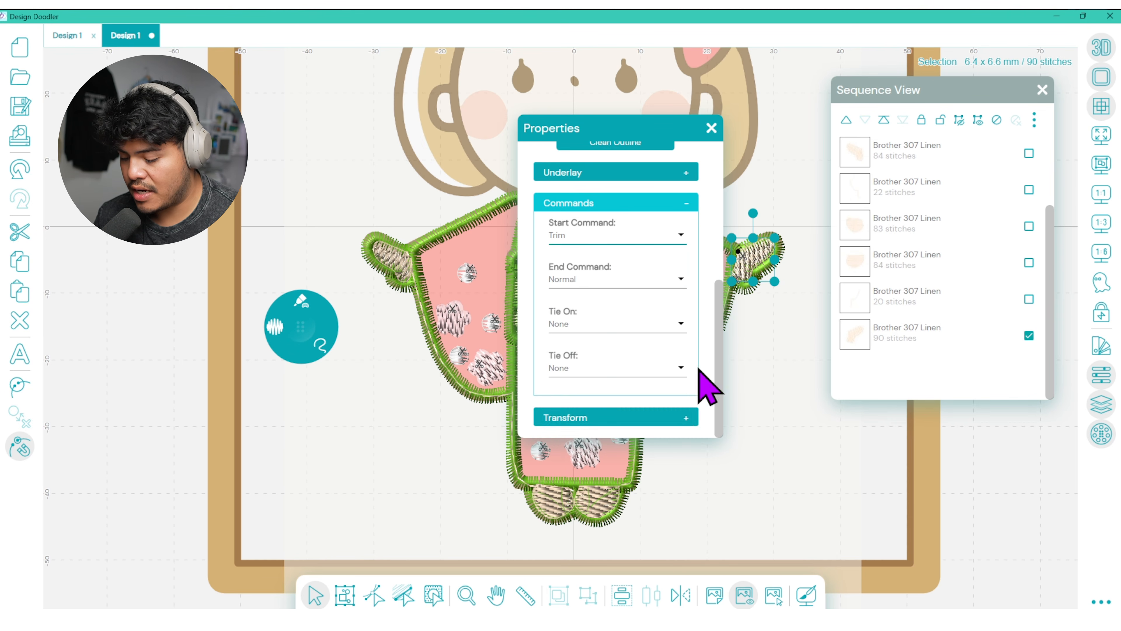
click(658, 367)
drag(718, 336, 719, 185)
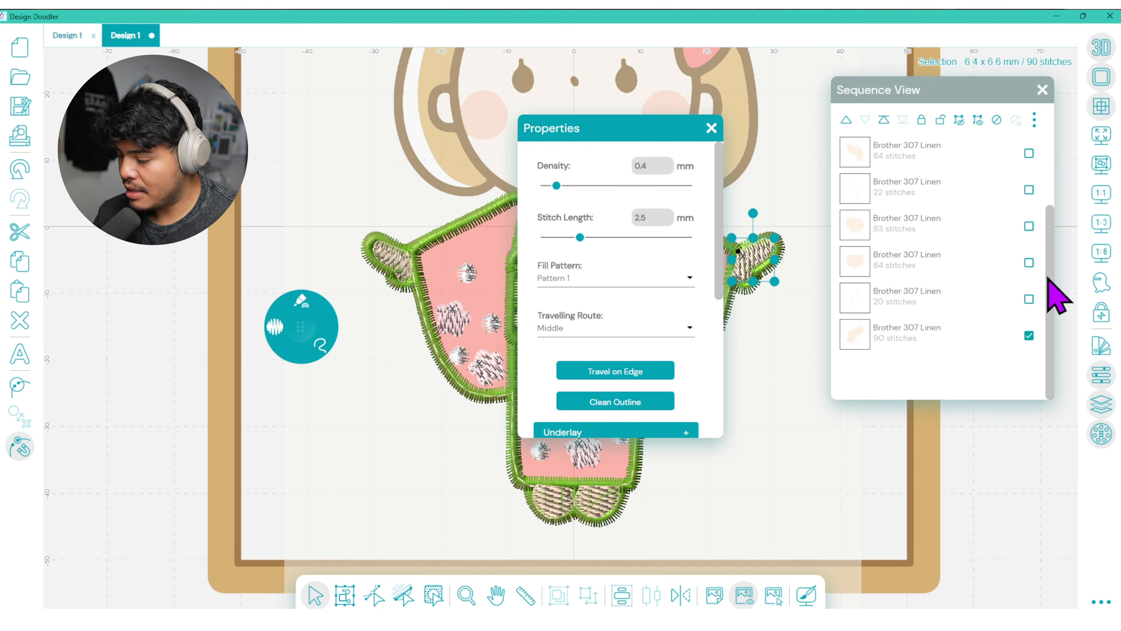
- Set the Fill Pattern of all four hand and foot fills to Smooth and clear the selection
click(1029, 262)
click(1029, 226)
click(1029, 154)
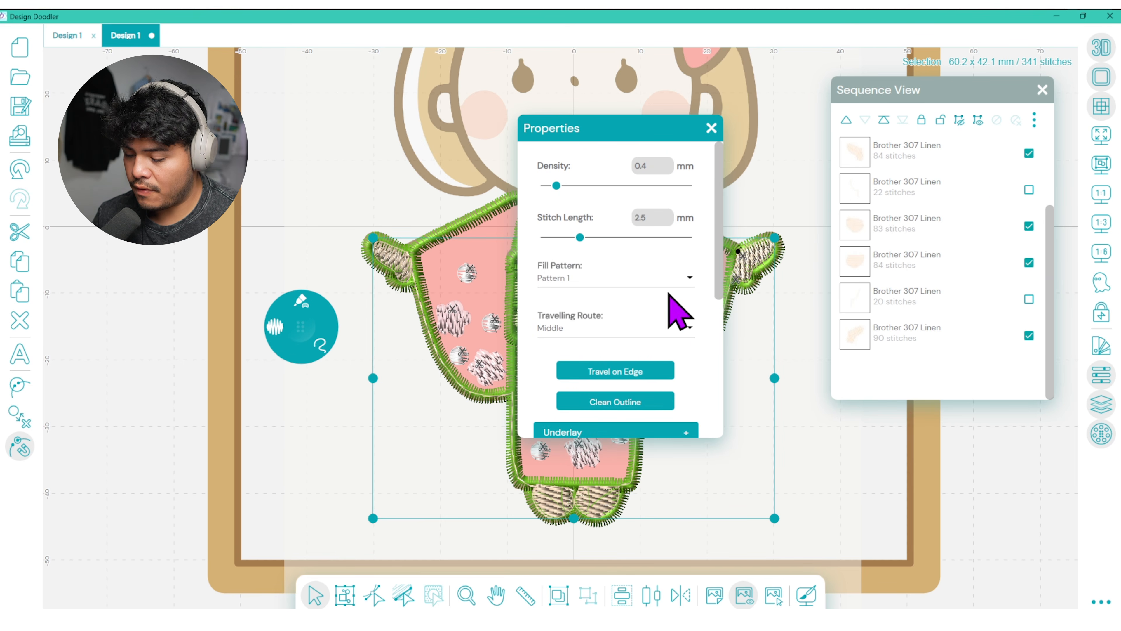
click(662, 278)
click(617, 358)
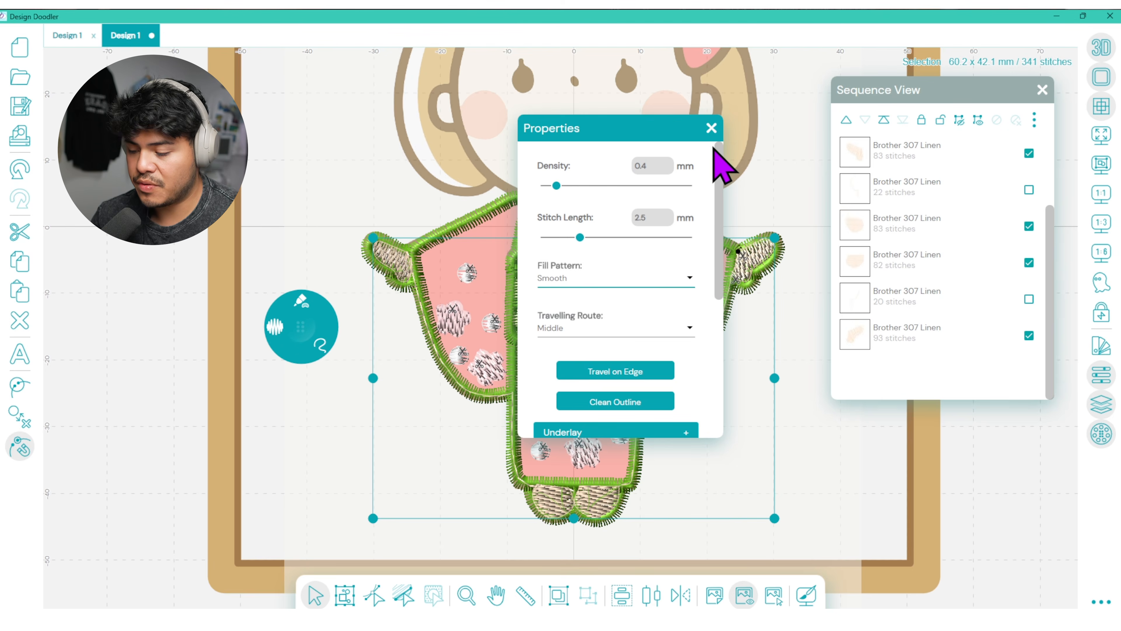
click(711, 128)
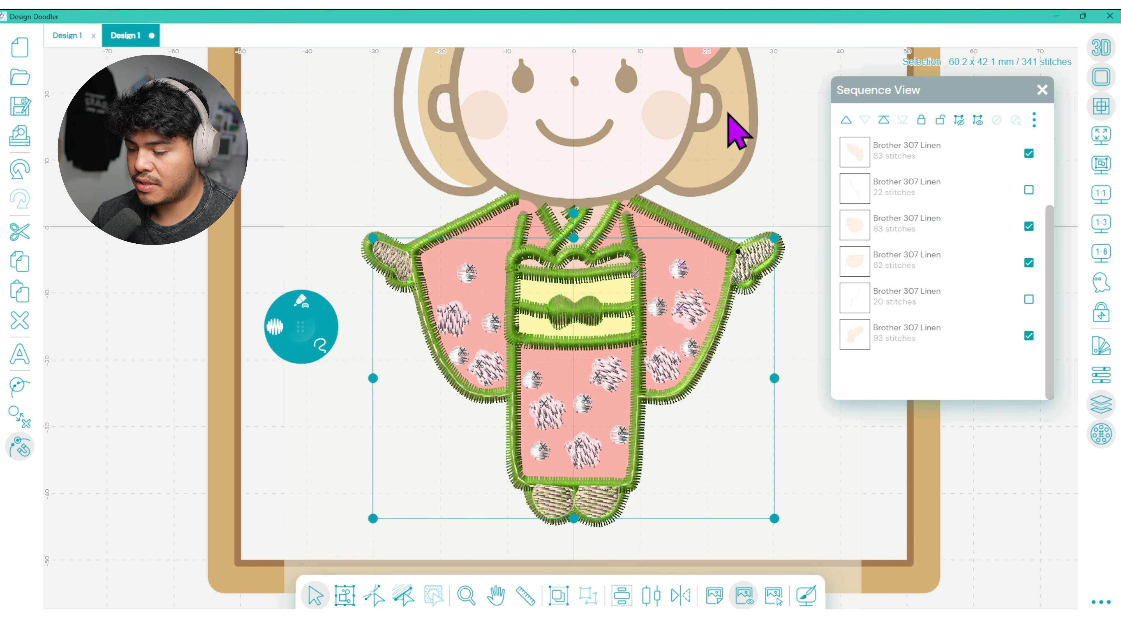
click(1042, 90)
click(977, 216)
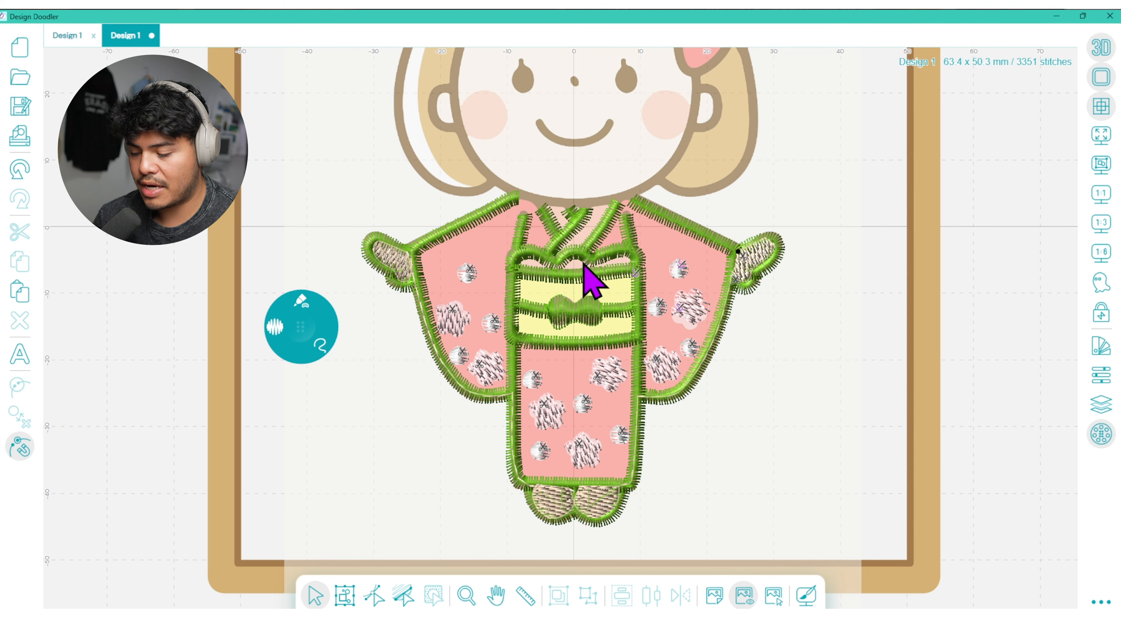
- Reorder the stitch sequence so Brother 307 Linen comes first and Brother 1 White precedes Brother 513 Lime Green
click(1101, 403)
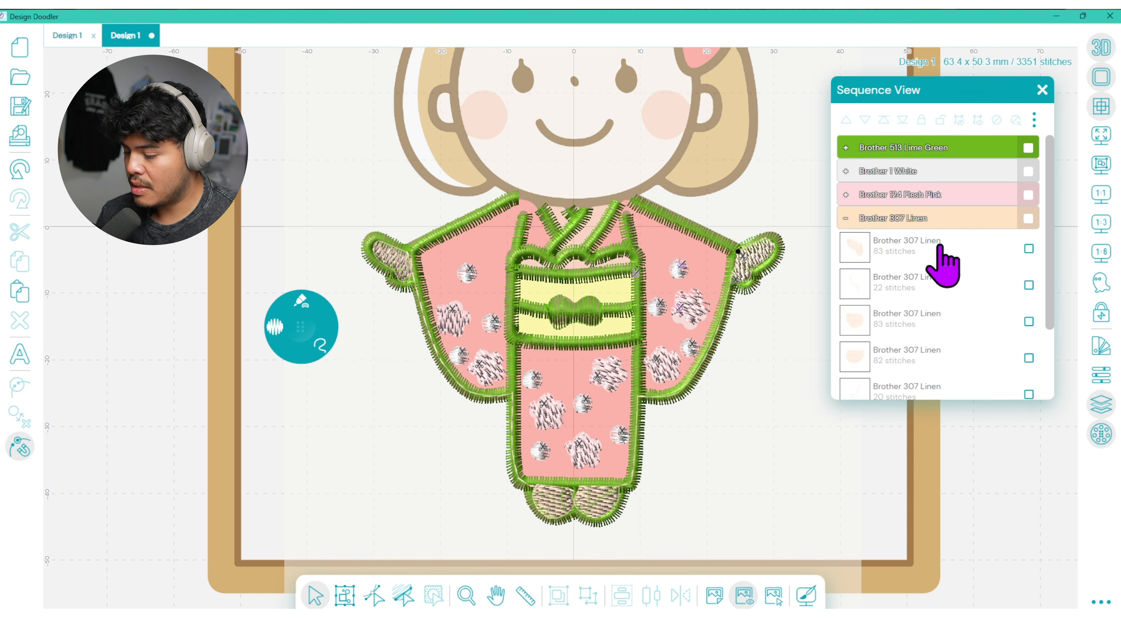
drag(995, 218, 964, 135)
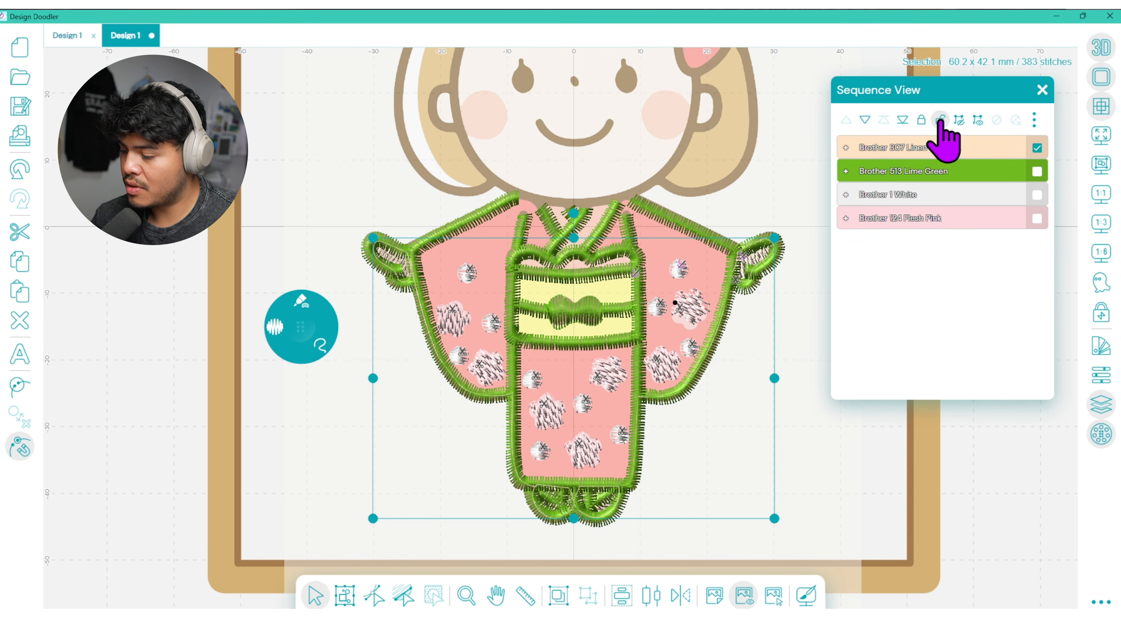
click(984, 249)
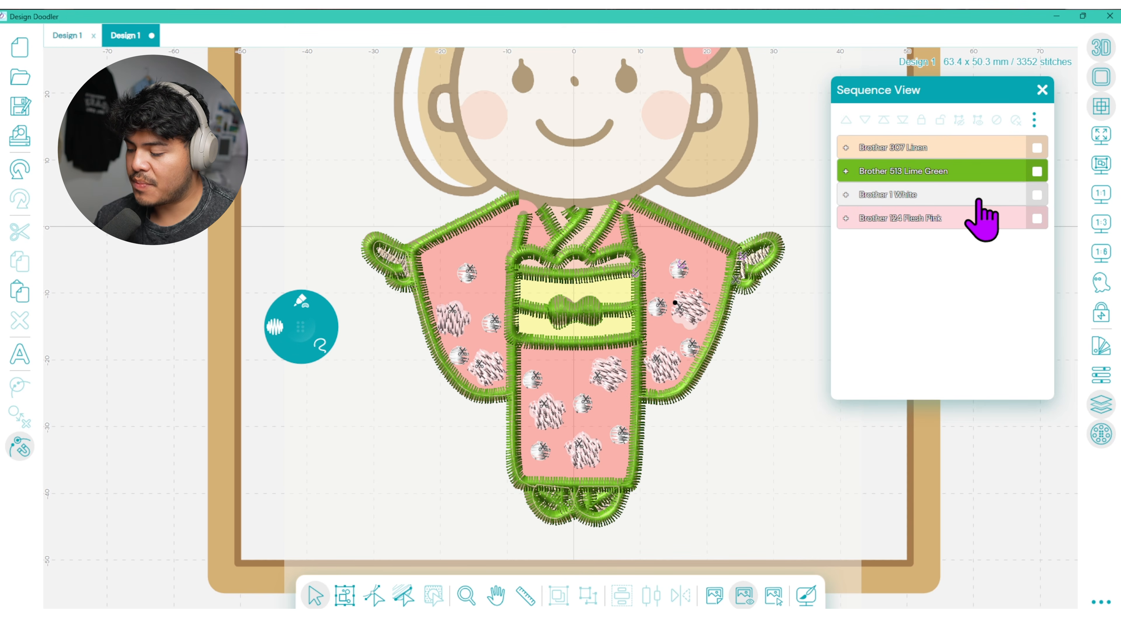
click(960, 194)
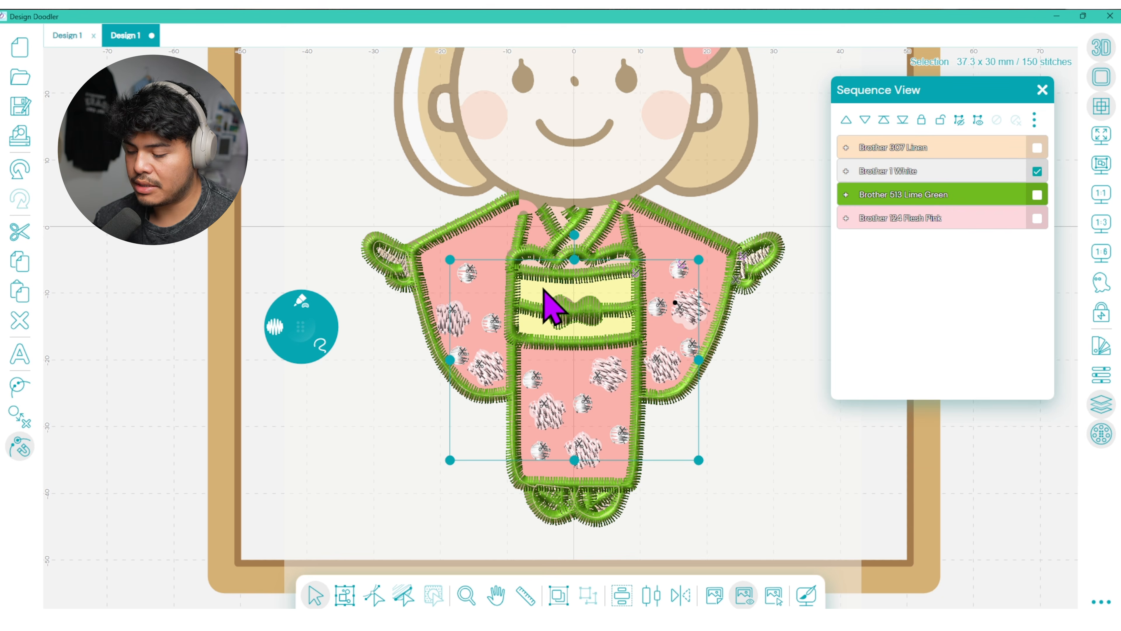
click(962, 219)
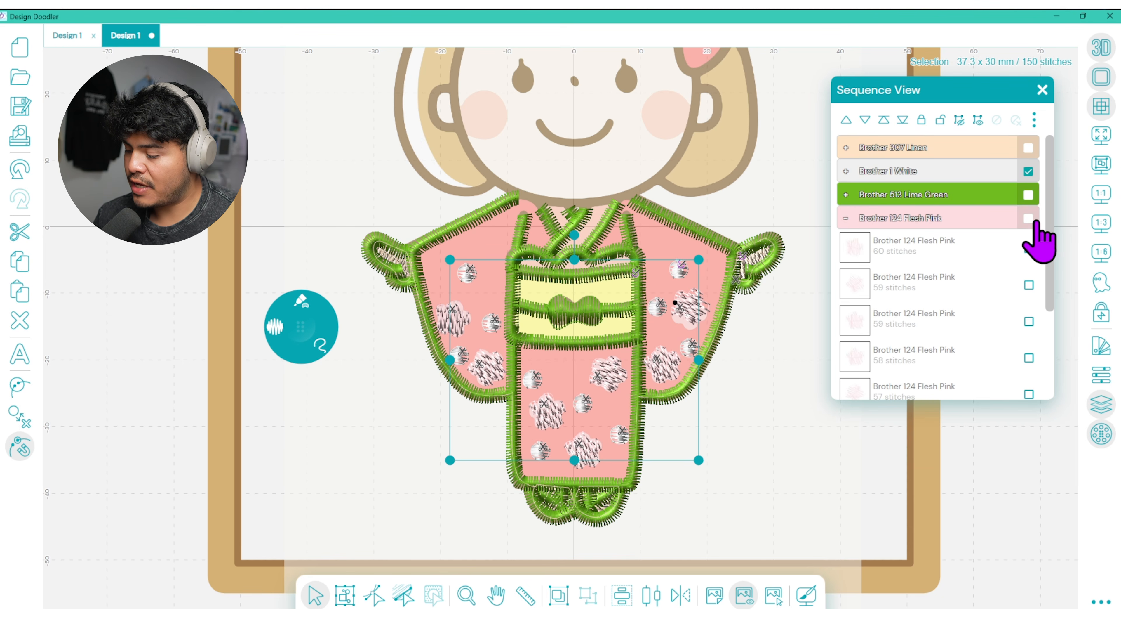
click(1030, 218)
click(1029, 218)
click(849, 216)
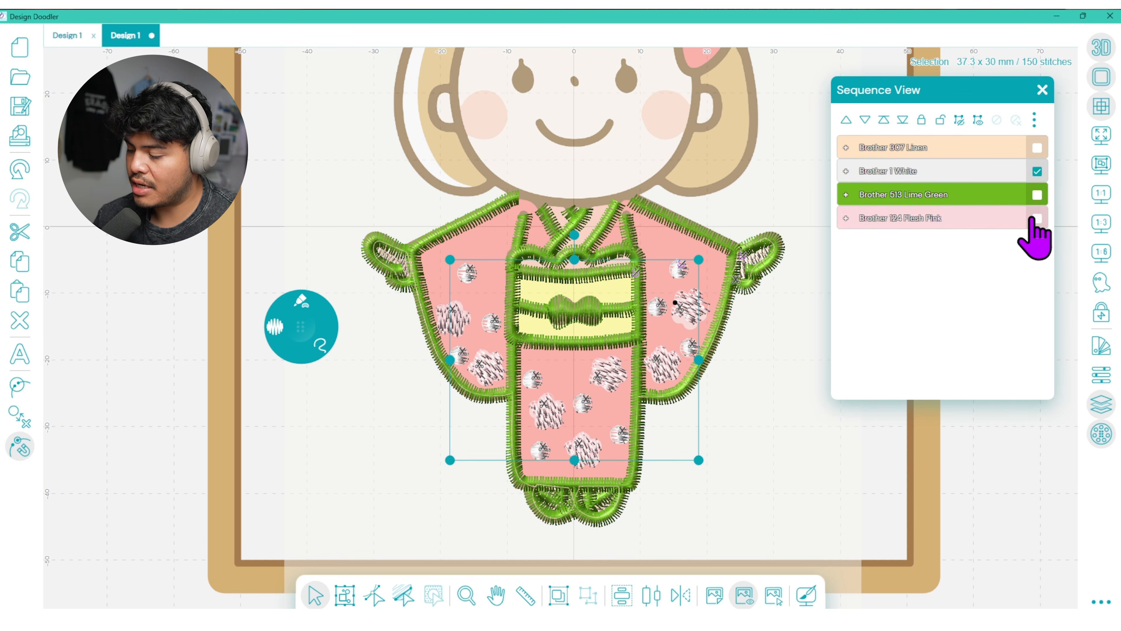
click(1036, 171)
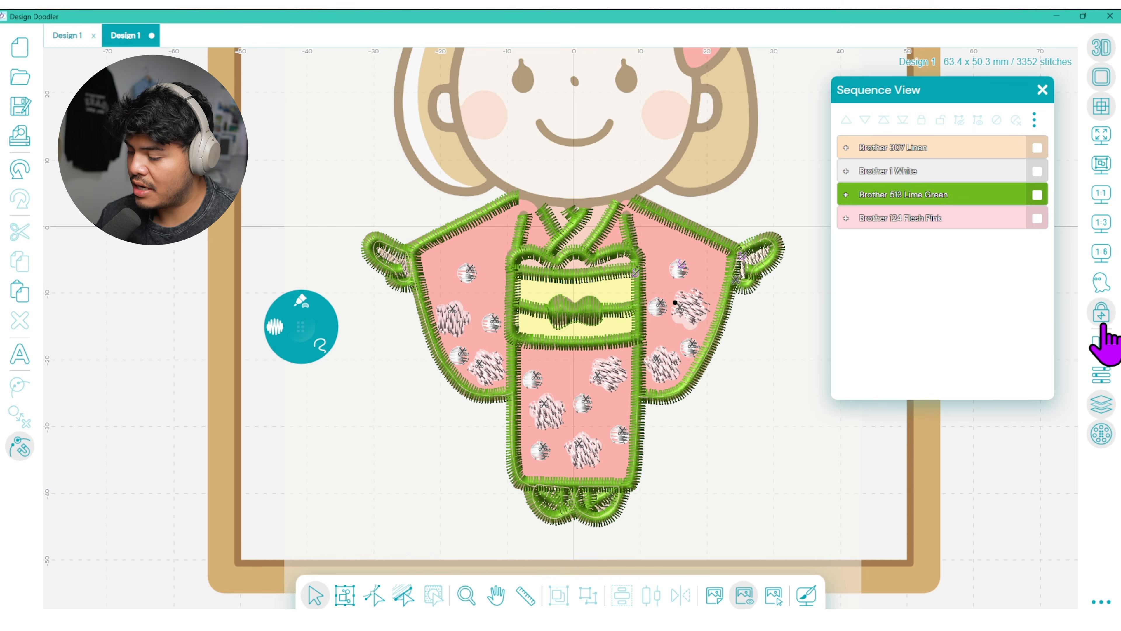
- Choose palette colour 6 as the thread colour for the collar stitching
click(1101, 345)
click(1021, 204)
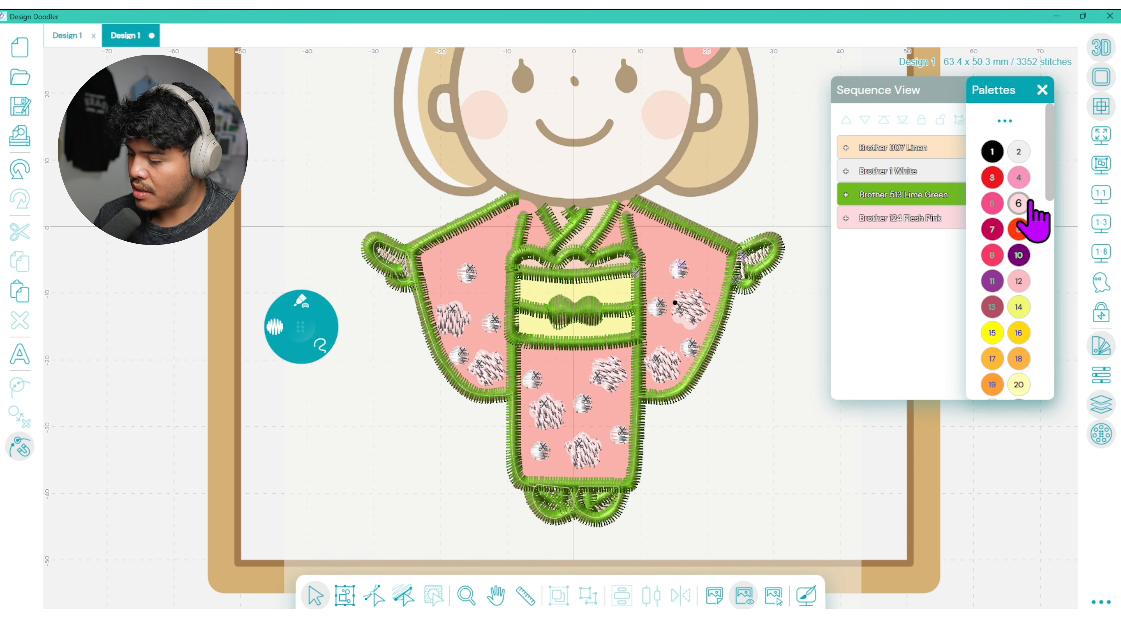
click(1043, 89)
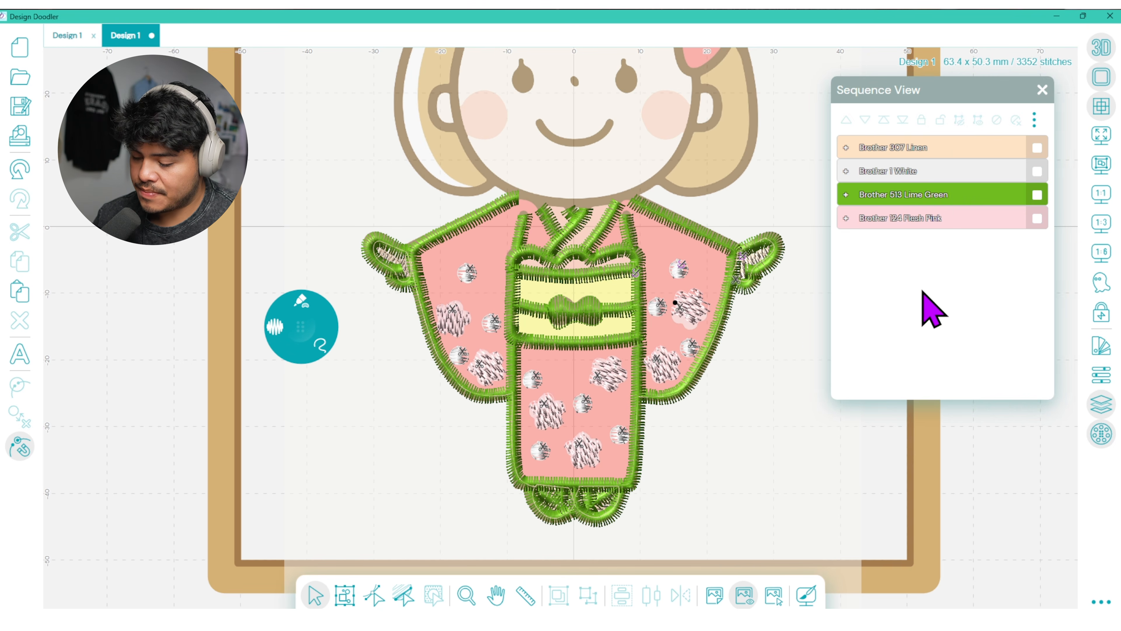
- Show the design at 1:6 scale and trace the left-hand section of the kimono collar as a filled shape
click(495, 595)
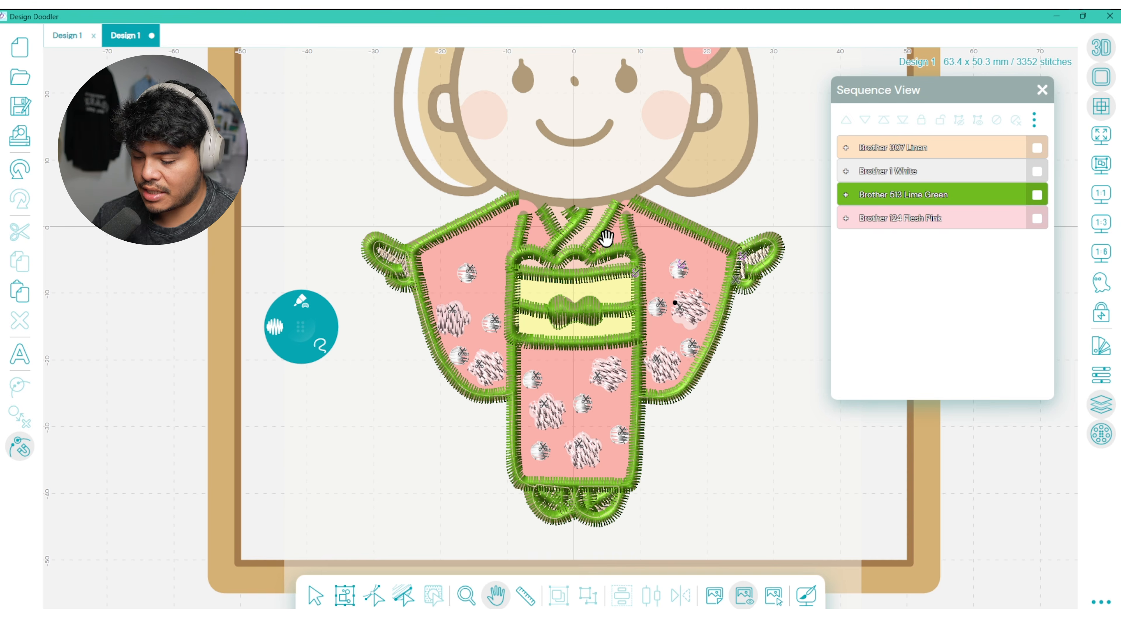
click(1100, 255)
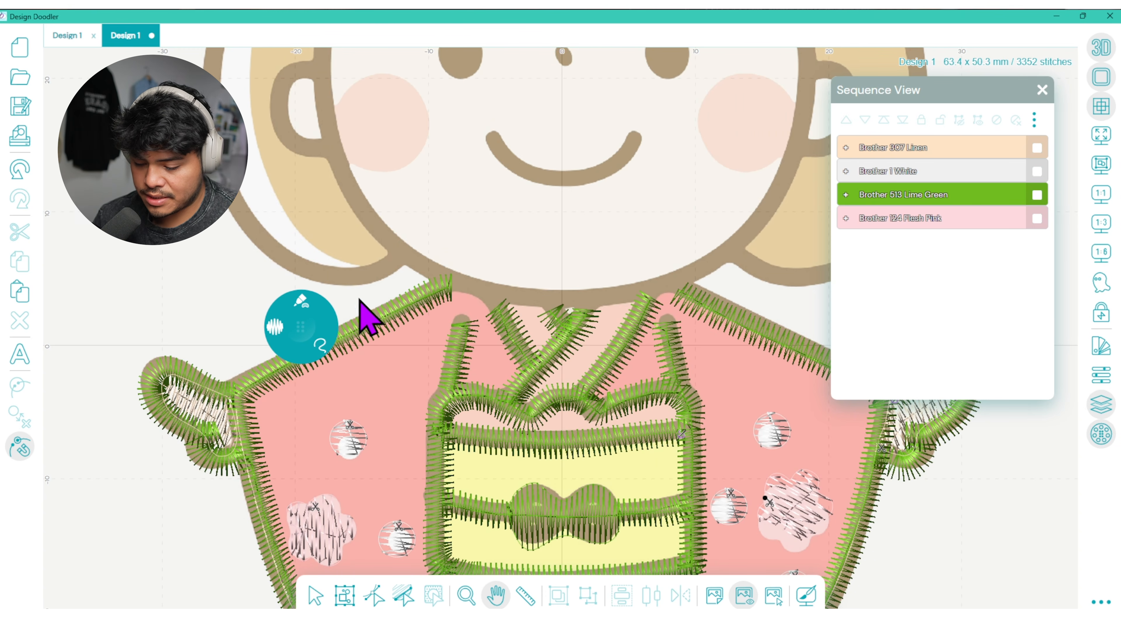
click(306, 299)
mouse_move(316, 333)
mouse_down()
mouse_move(377, 287)
mouse_move(475, 256)
mouse_up()
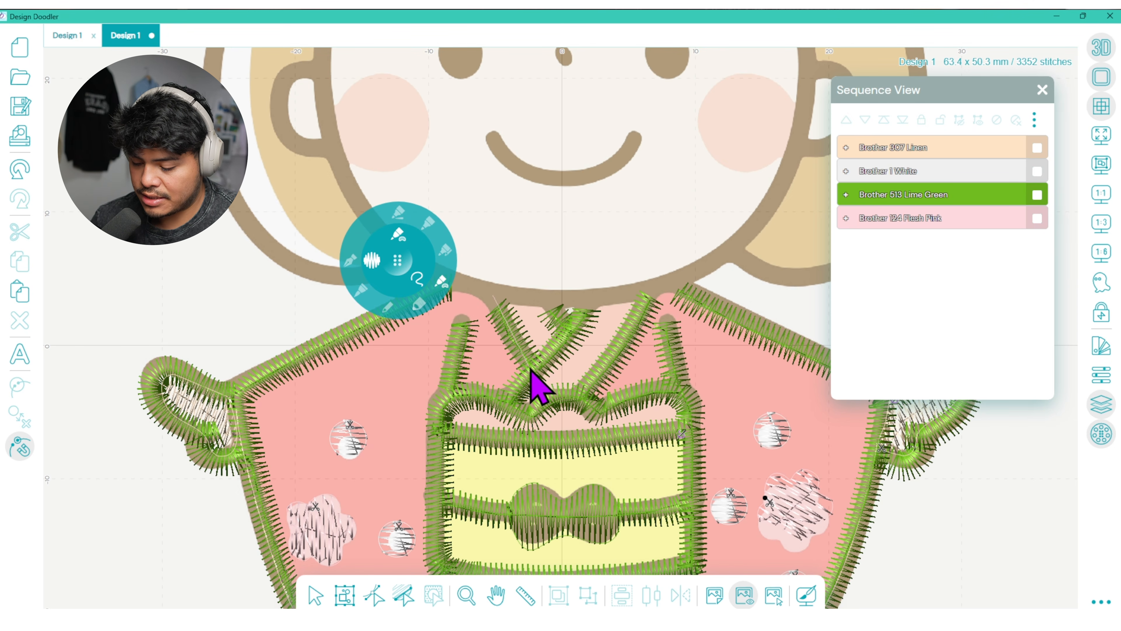
click(547, 316)
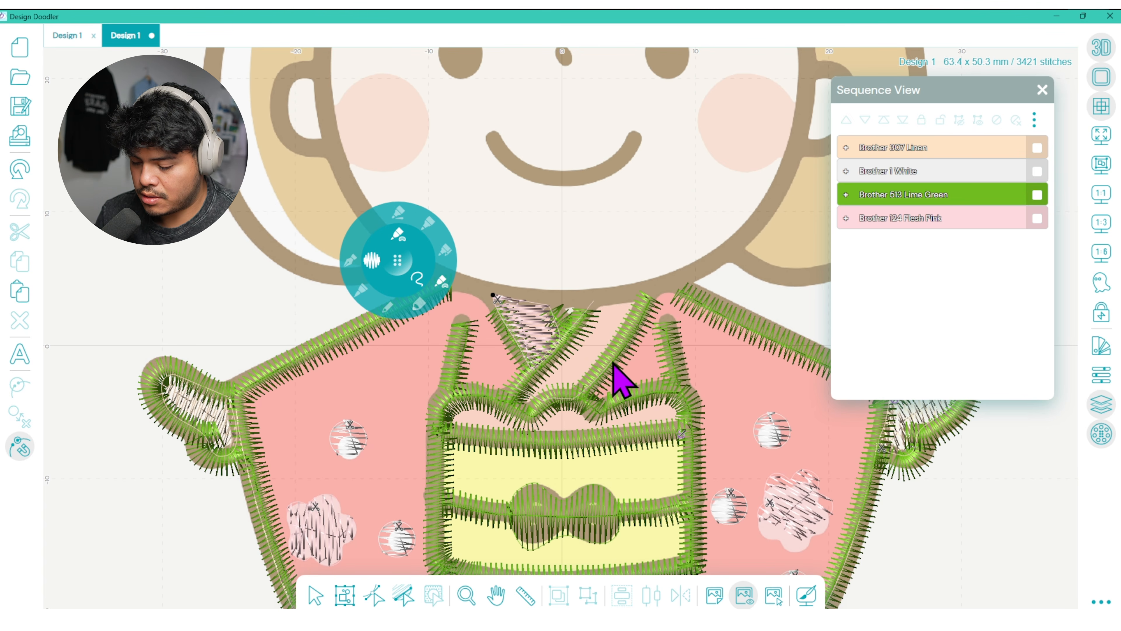
- Fill the crossing collar section, undoing the first attempt and redrawing it, and fill the scalloped band above the yellow sash
click(647, 300)
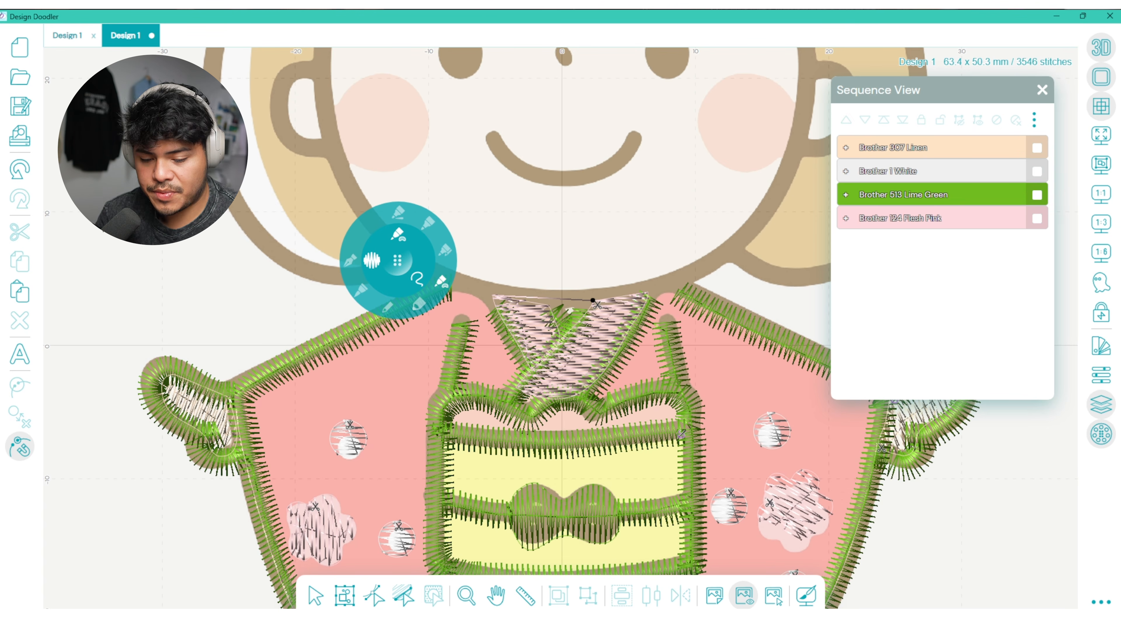
key(ctrl+z)
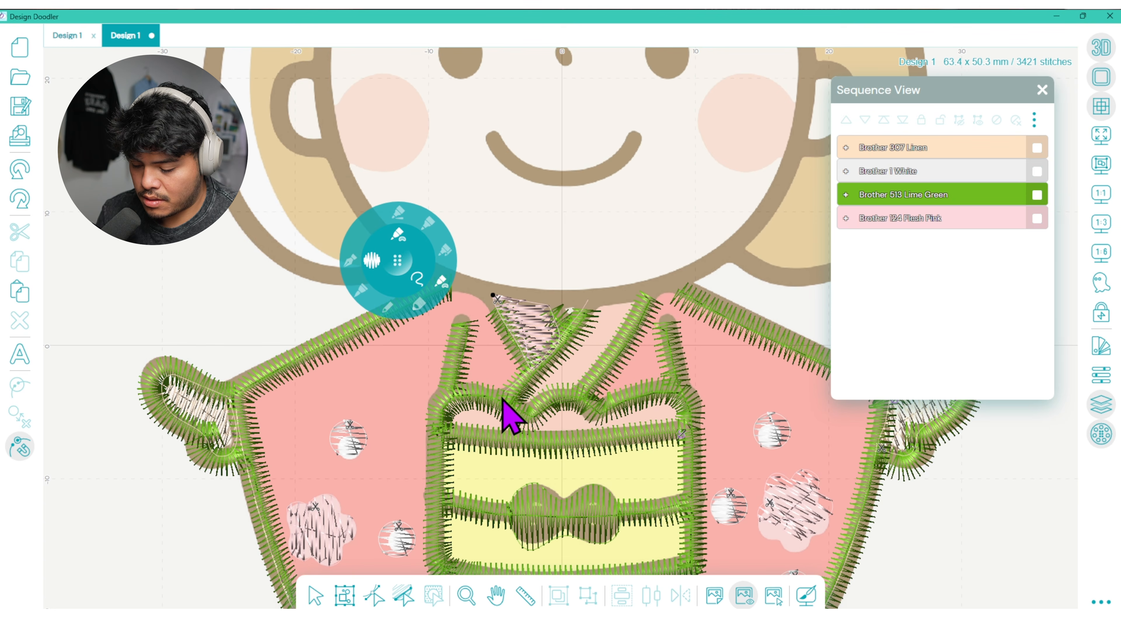
click(631, 316)
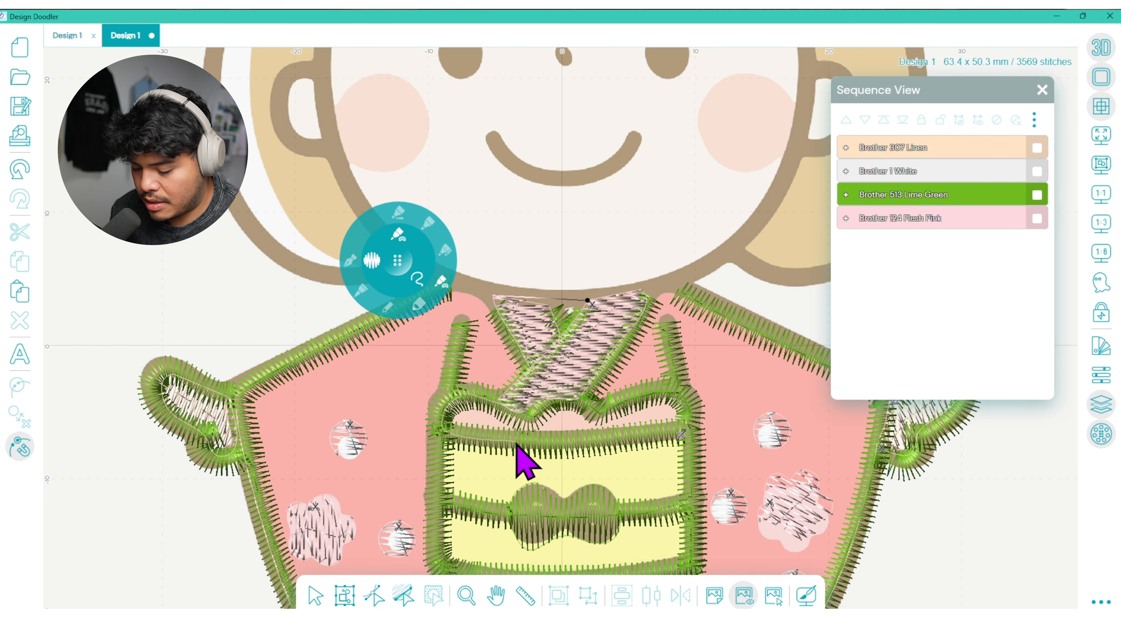
click(596, 391)
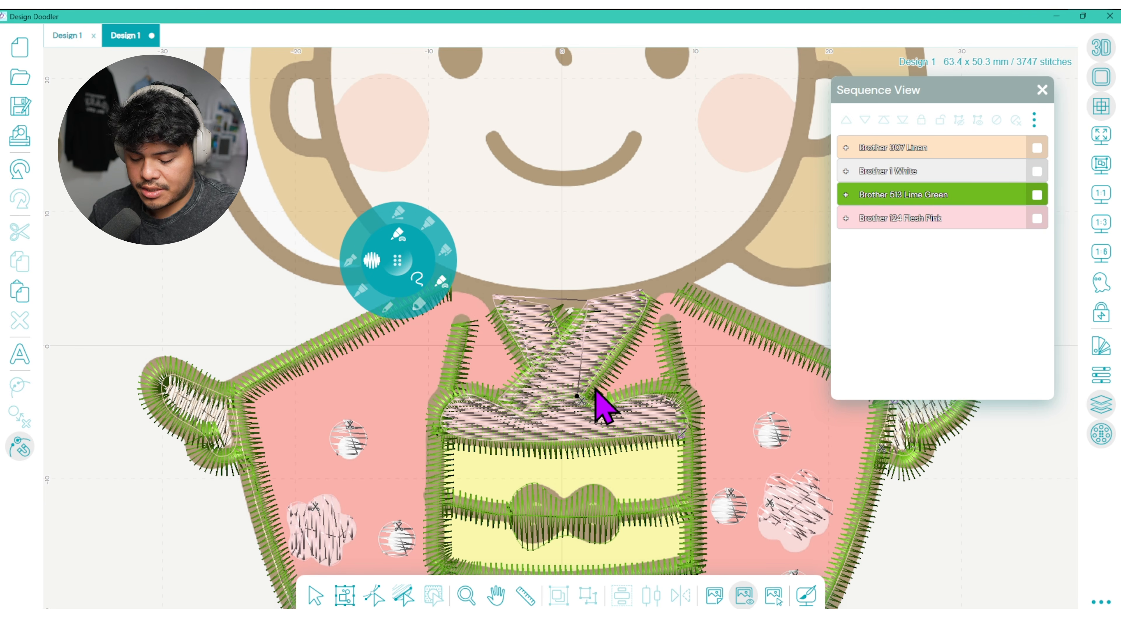
- Select the two collar fills and the scalloped band fill in the stitch sequence and set their Fill Pattern to Satin
click(316, 595)
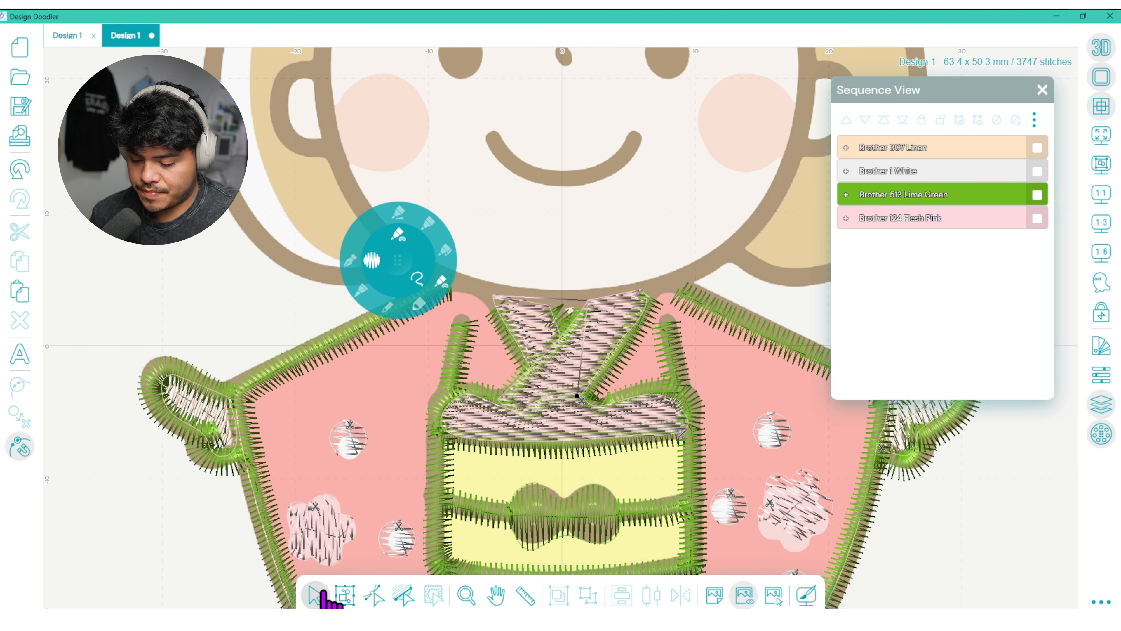
click(848, 217)
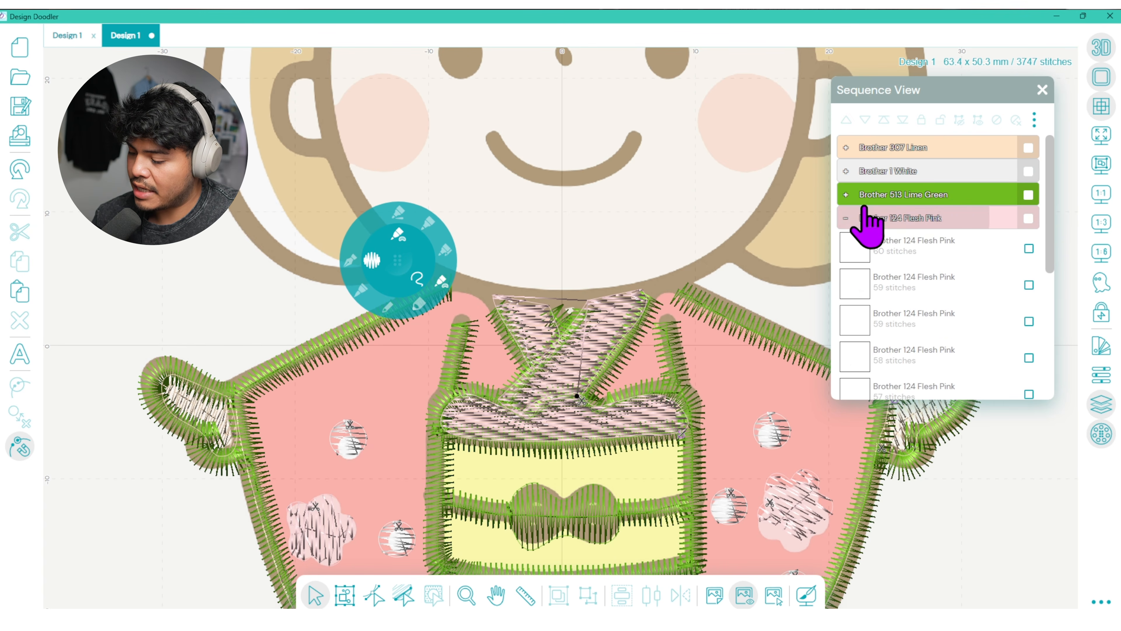
drag(1050, 221, 1053, 350)
click(1029, 262)
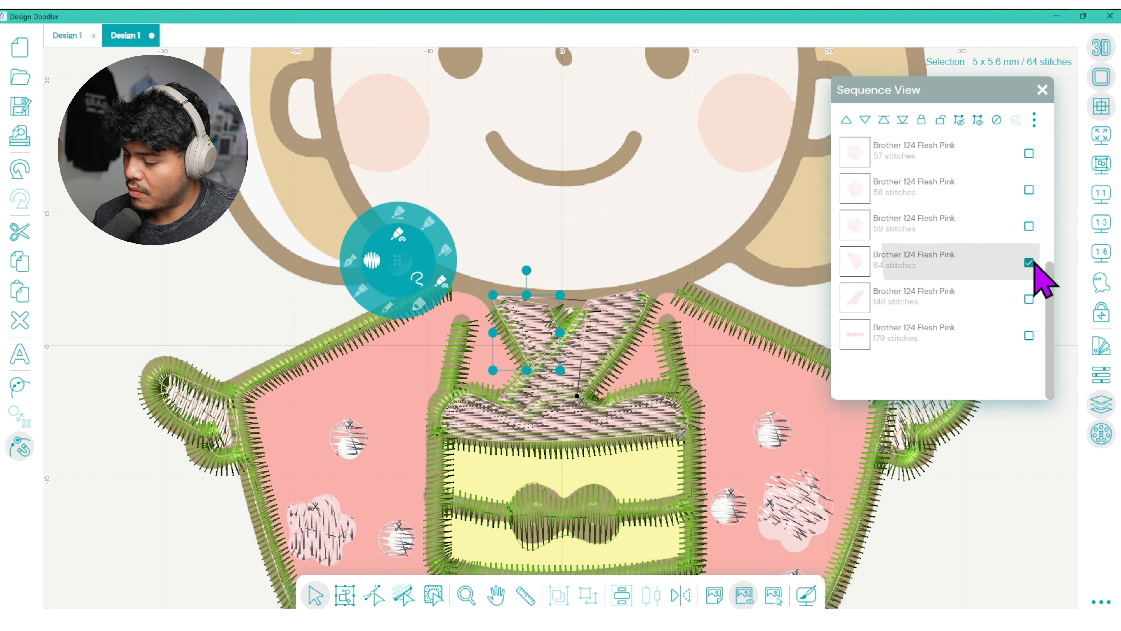
click(1029, 299)
click(1028, 335)
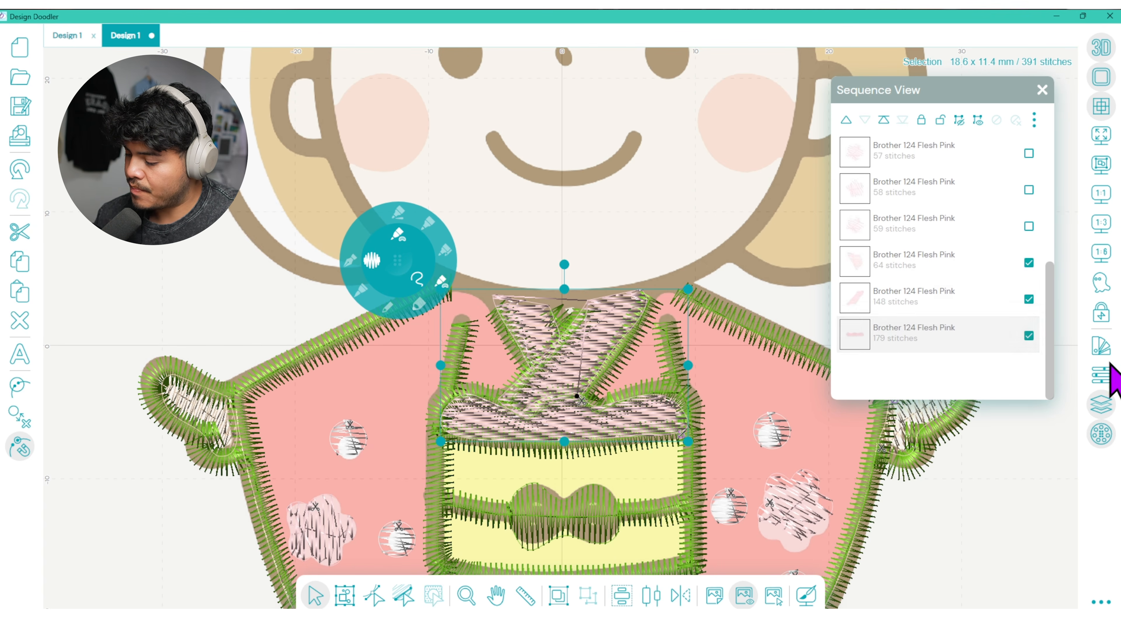
click(1101, 375)
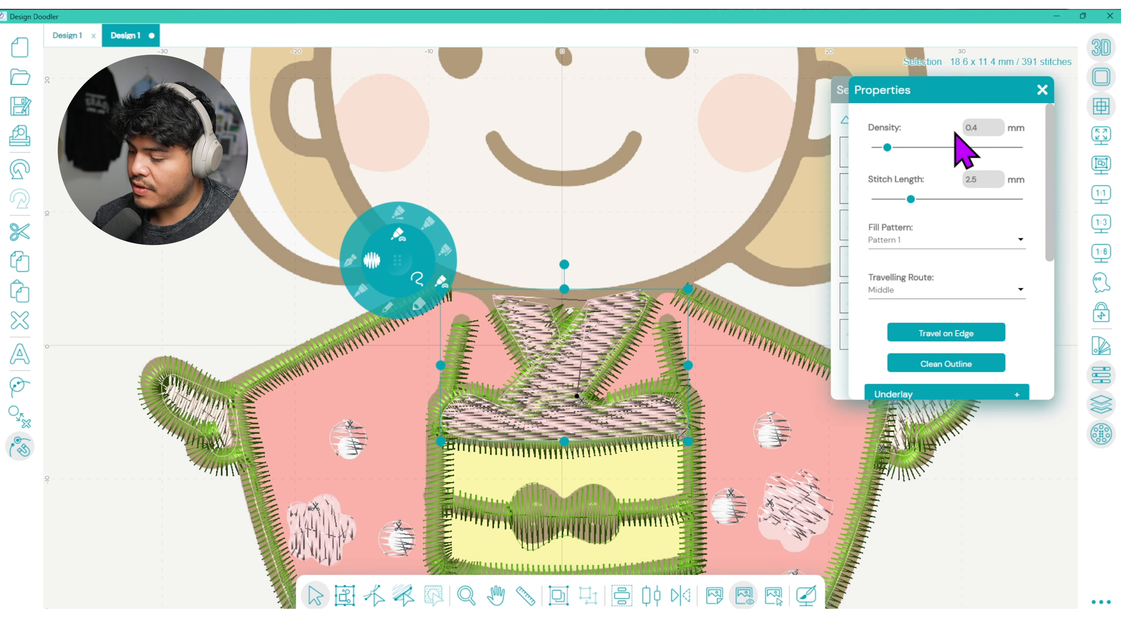
click(1017, 240)
click(979, 212)
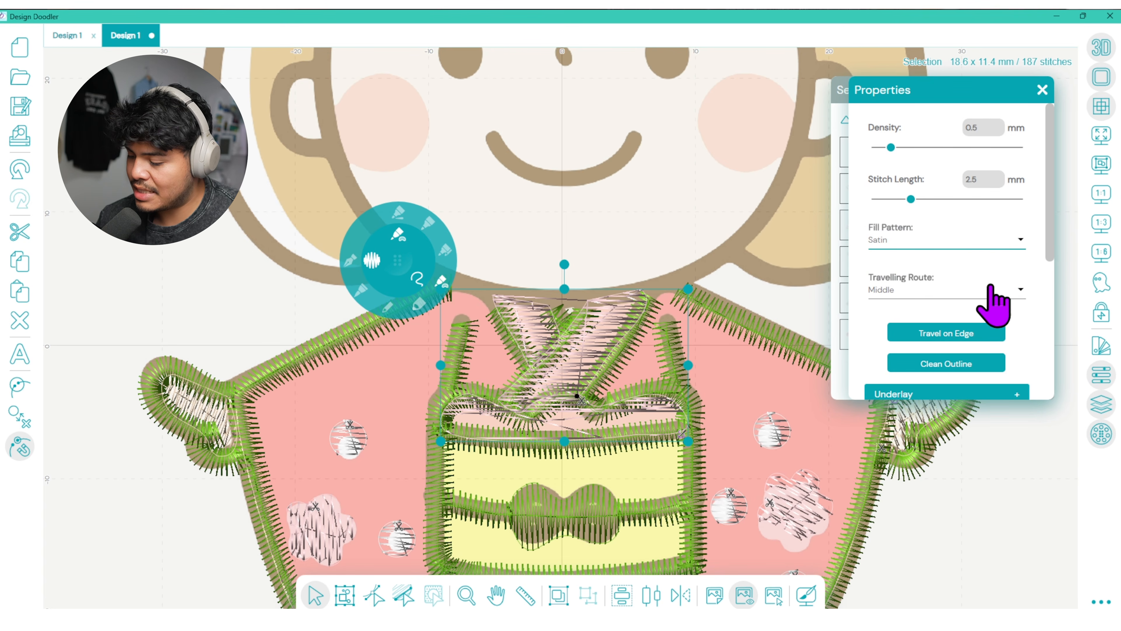
- Narrow the selection to the scalloped band's Brother 124 Flesh Pink fill and give it a tie-off in its commands
scroll(1049, 276, down, 2)
drag(1049, 276, 1045, 389)
drag(956, 93, 645, 167)
click(1029, 262)
click(1030, 299)
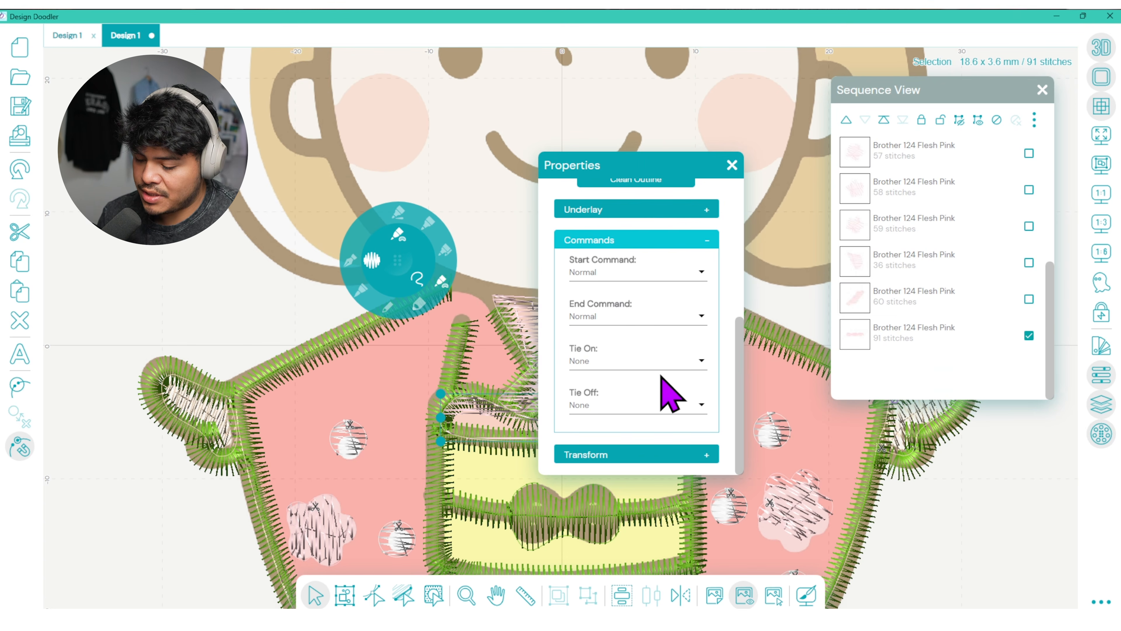
click(657, 404)
click(645, 426)
- Select only the left-hand collar section's Flesh Pink fill and set its Tie On to Basic
click(1028, 262)
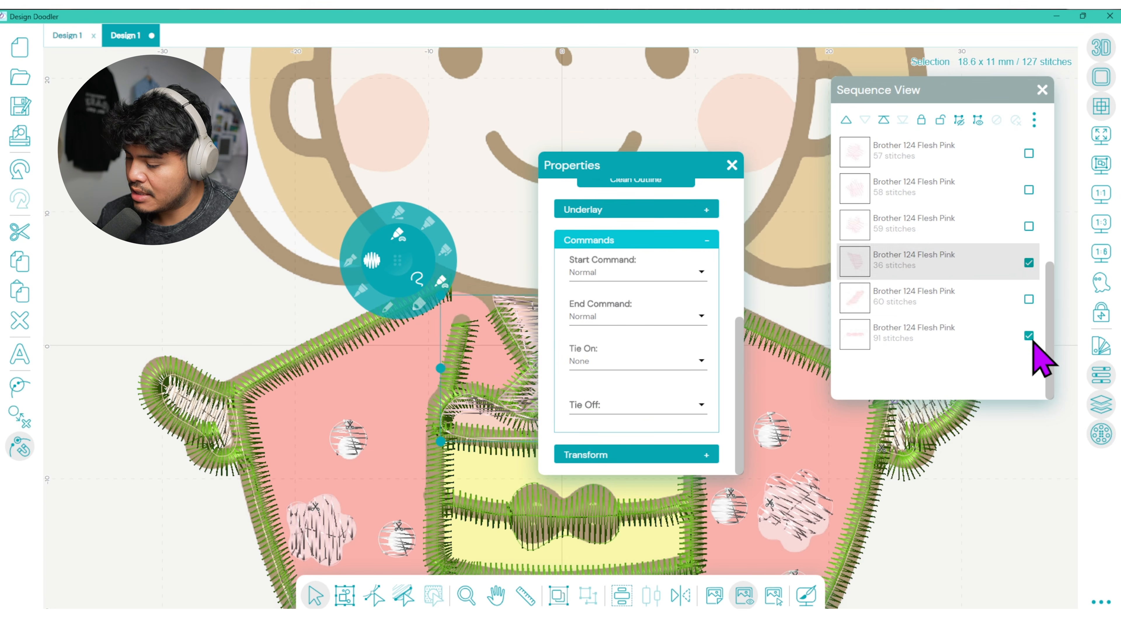
click(1029, 336)
click(662, 360)
click(662, 387)
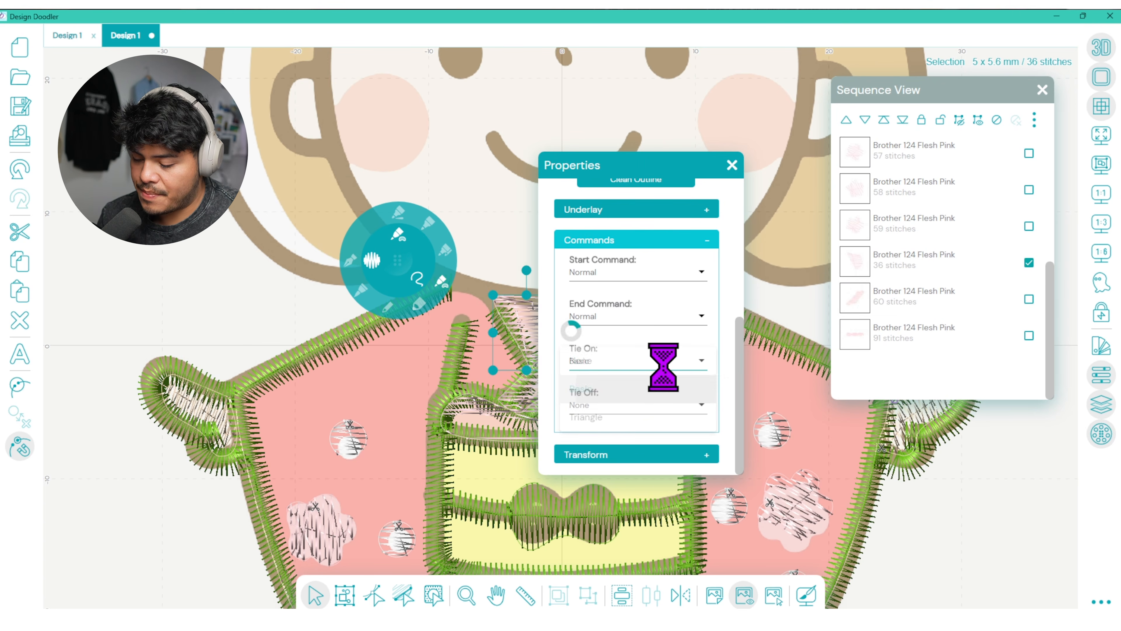
click(731, 165)
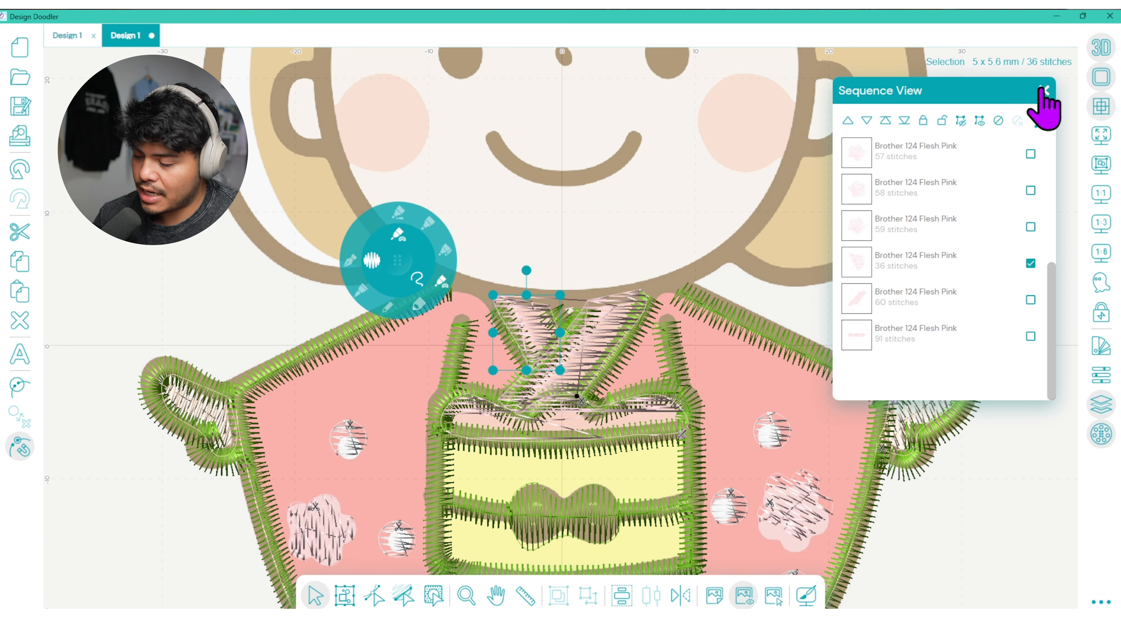
- Adjust the stitch direction of the left-hand and crossing collar fills with the stitch angle tool
click(1042, 90)
click(403, 595)
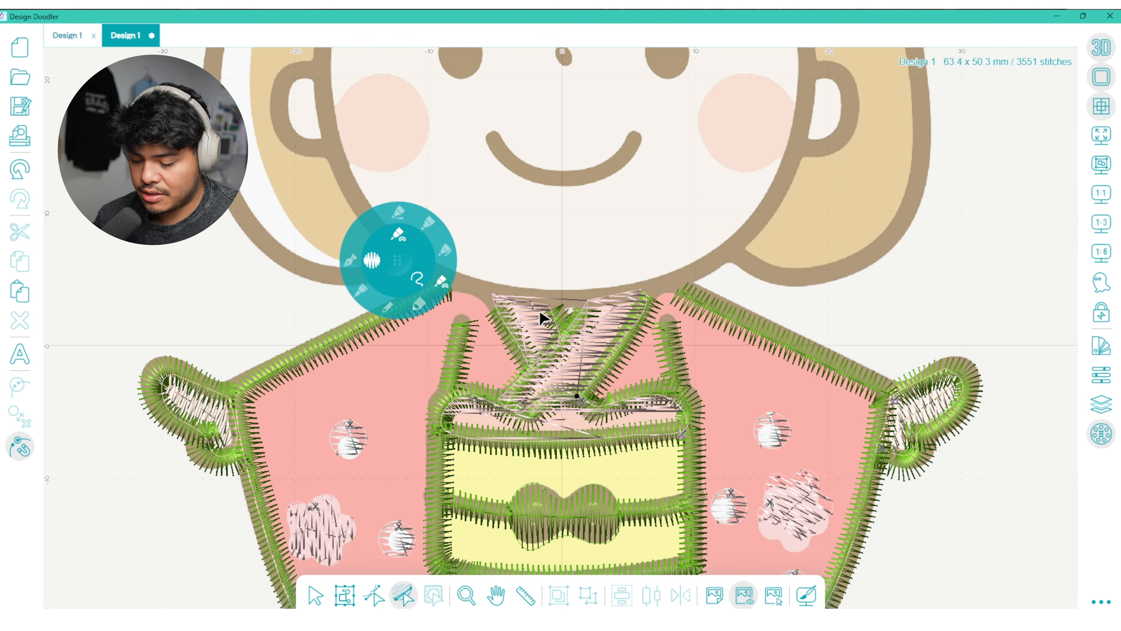
click(559, 332)
click(583, 304)
click(612, 350)
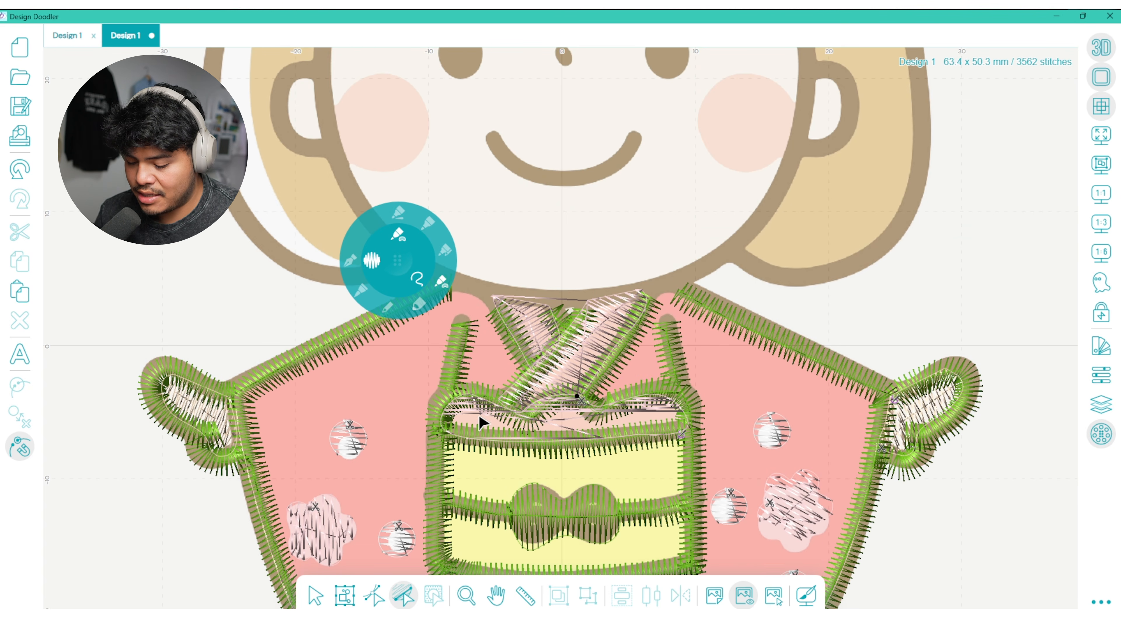
- Set the scalloped band fill's stitch angle line vertical, from its upper middle straight down to its lower edge
click(463, 440)
drag(441, 418, 594, 453)
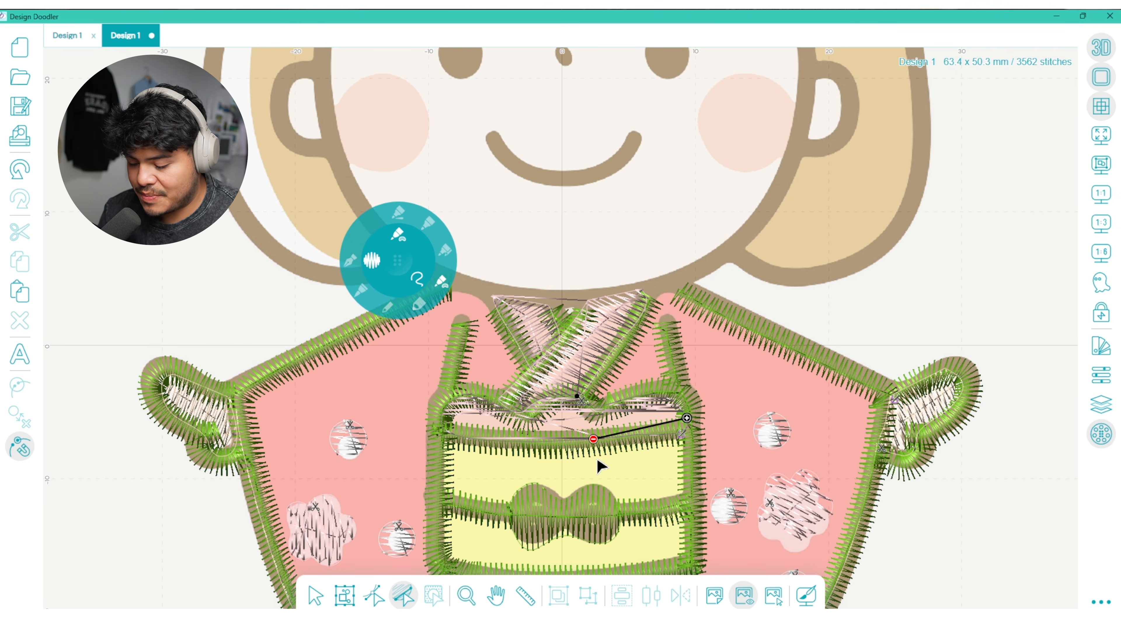
drag(687, 417, 564, 396)
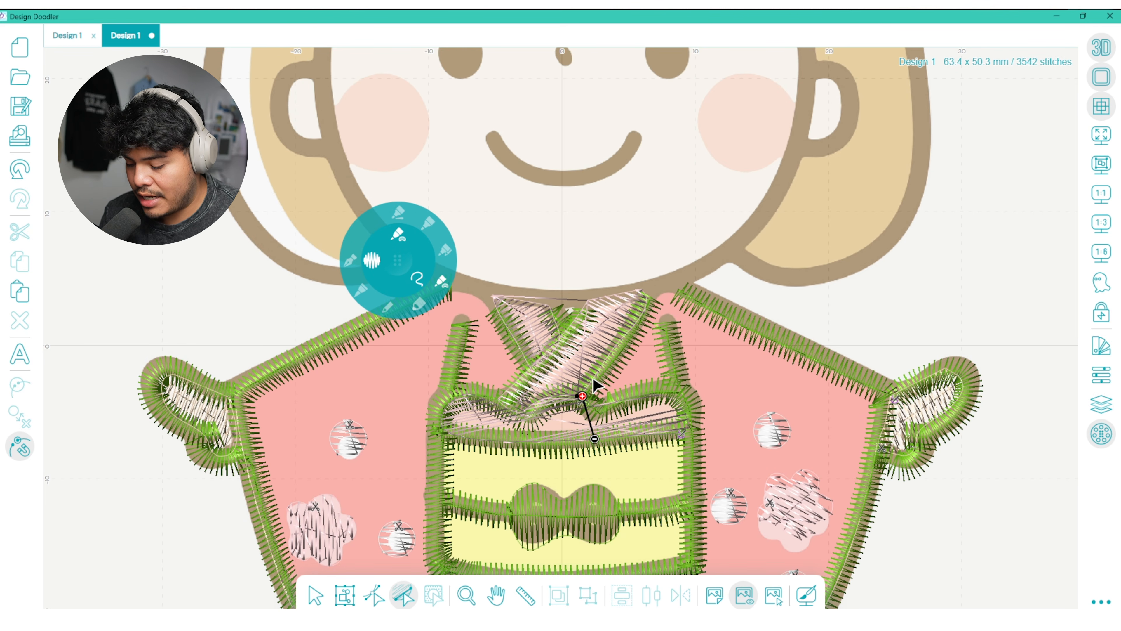
drag(594, 439, 584, 440)
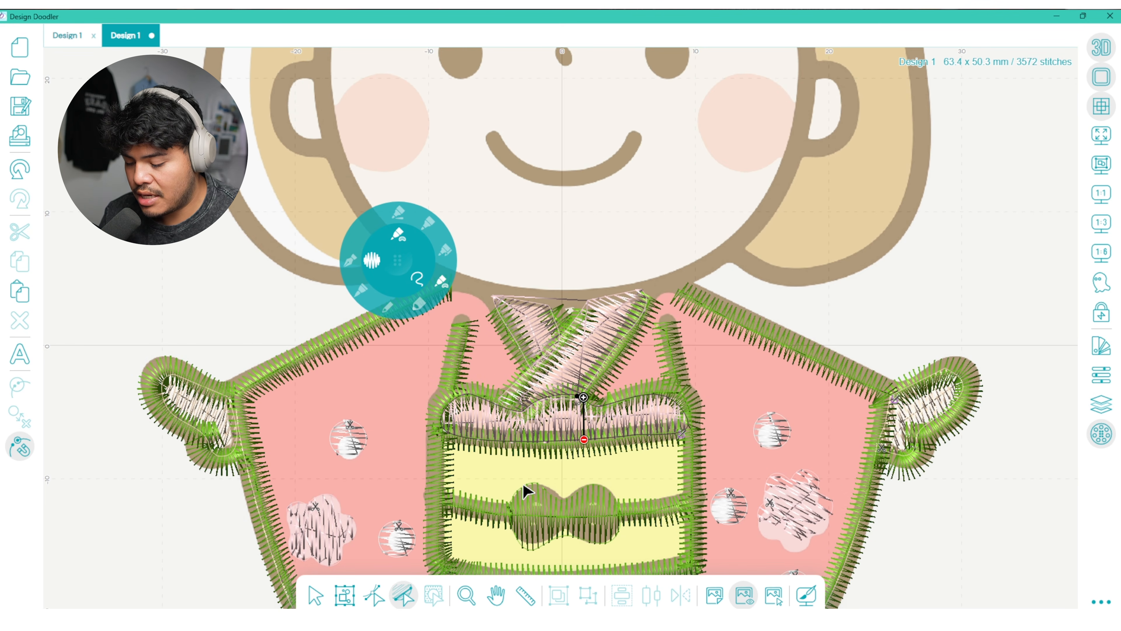
- Reshape the outlines of the left-hand and crossing collar fills by moving their nodes to fit under the green borders
click(374, 596)
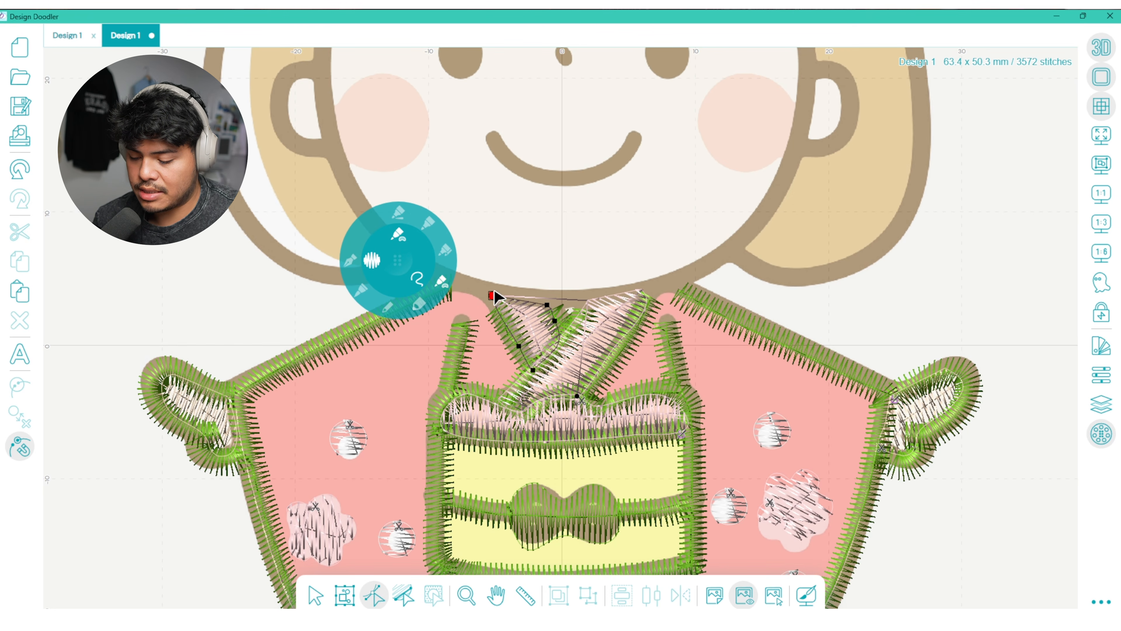
click(496, 310)
mouse_move(514, 336)
mouse_down()
mouse_move(515, 393)
mouse_move(532, 370)
mouse_up()
click(581, 371)
click(628, 304)
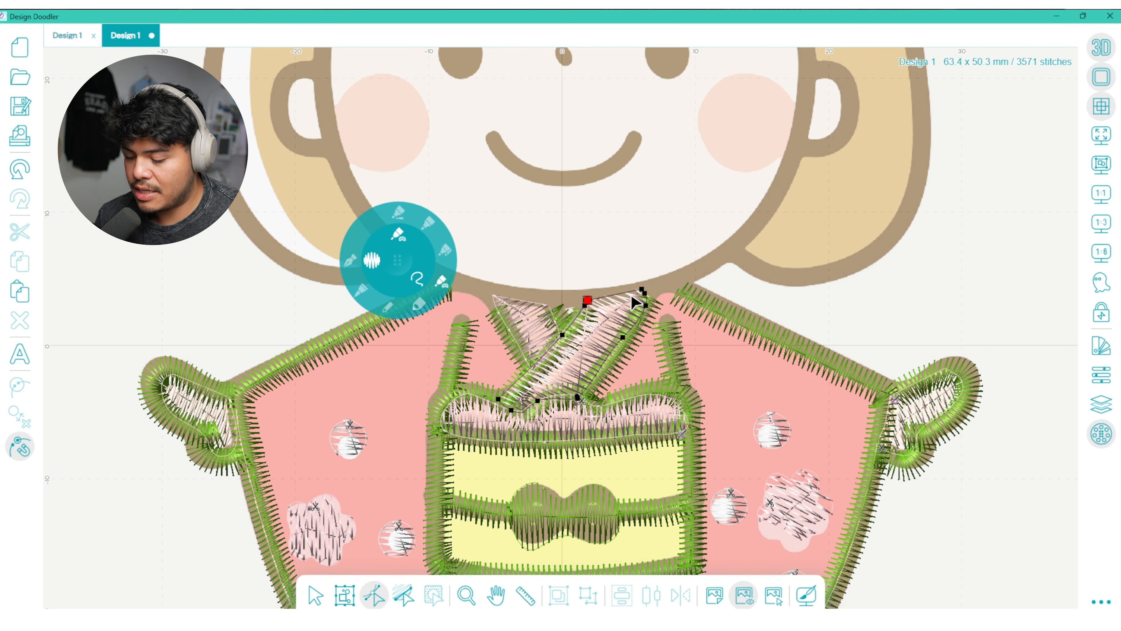
drag(580, 311, 532, 366)
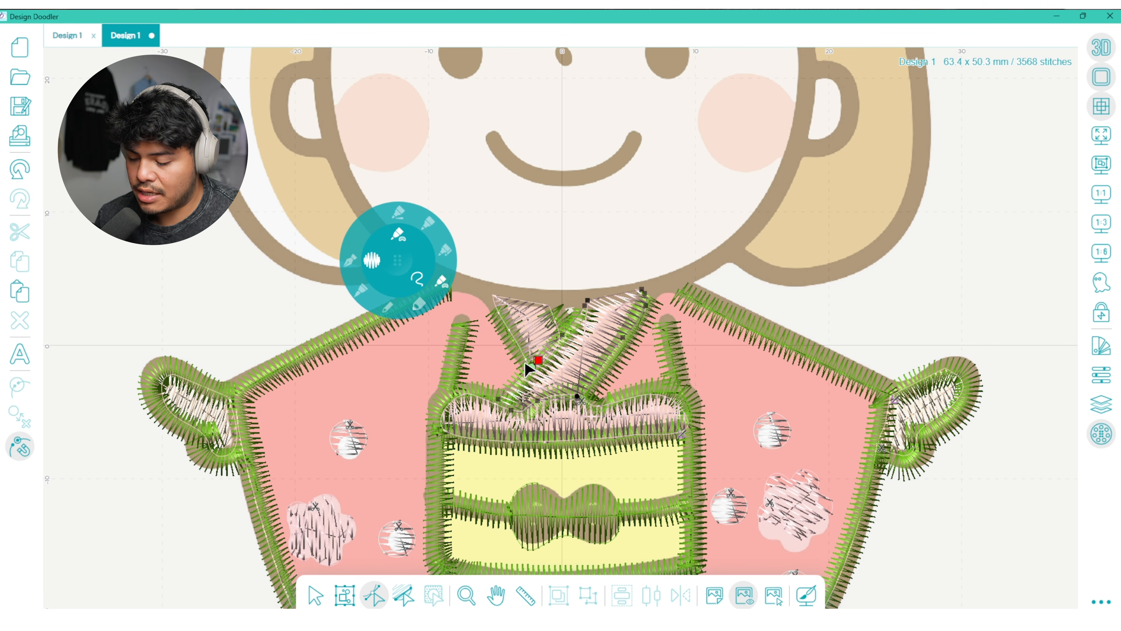
- Adjust the scalloped band fill's edge nodes so its sides tuck under the green outline
click(494, 423)
drag(492, 401, 496, 402)
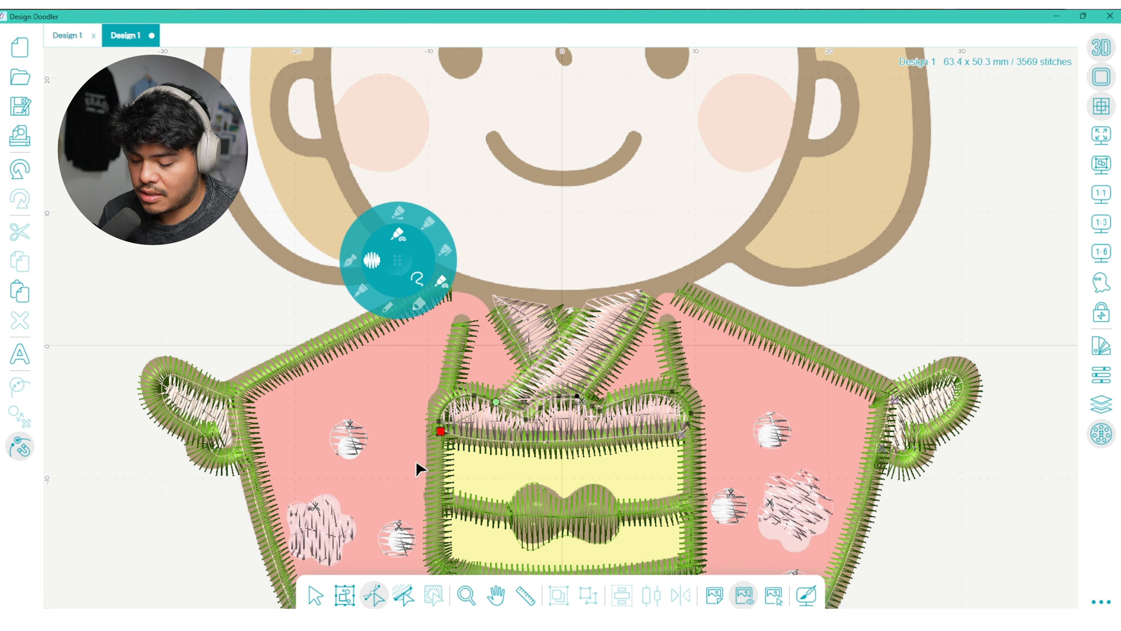
drag(674, 397, 691, 412)
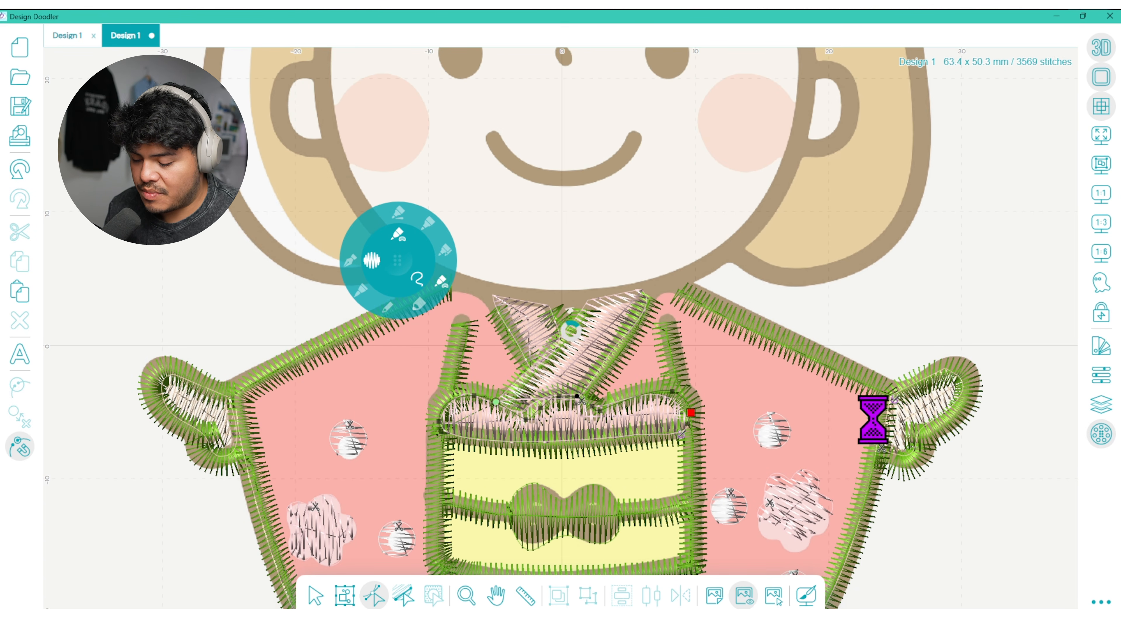
- Choose thread colour 14 from the palette and fill the whole yellow sash area, tracing around its border
scroll(889, 425, down, 3)
key(space)
drag(713, 548, 843, 466)
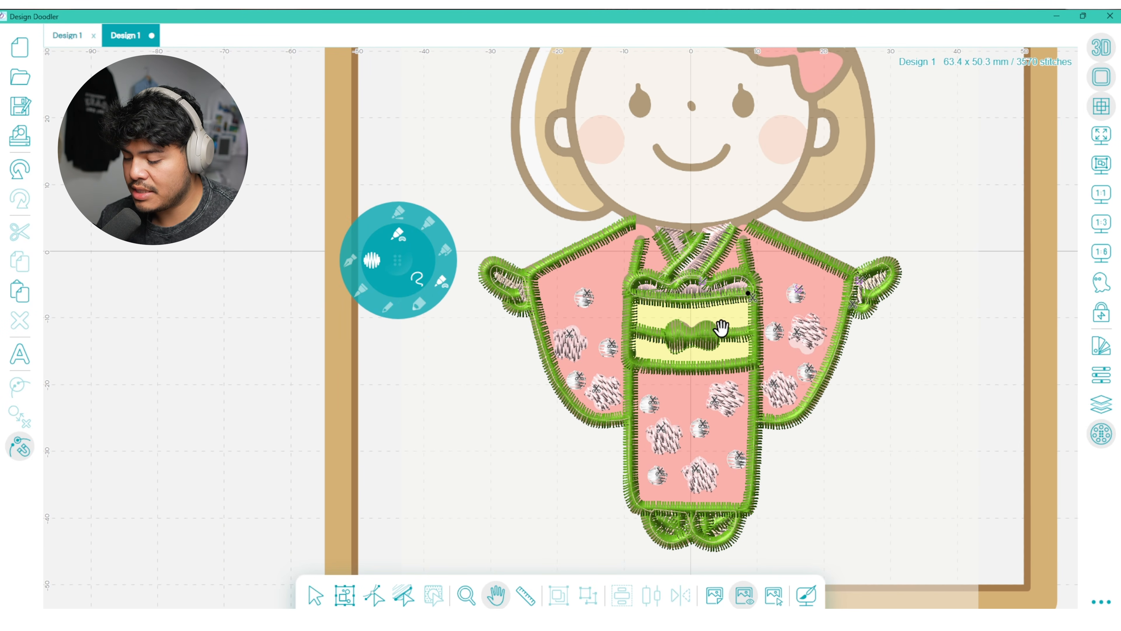
click(1101, 263)
drag(639, 498, 721, 370)
click(1101, 375)
click(1101, 376)
click(1102, 381)
click(1102, 373)
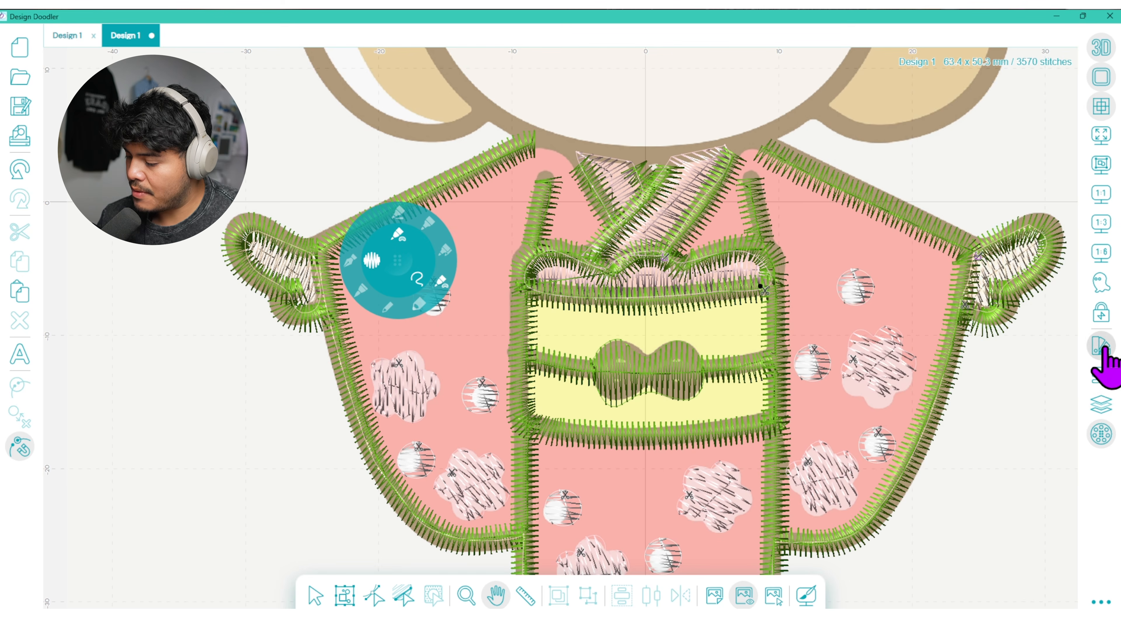
click(1100, 346)
click(1018, 308)
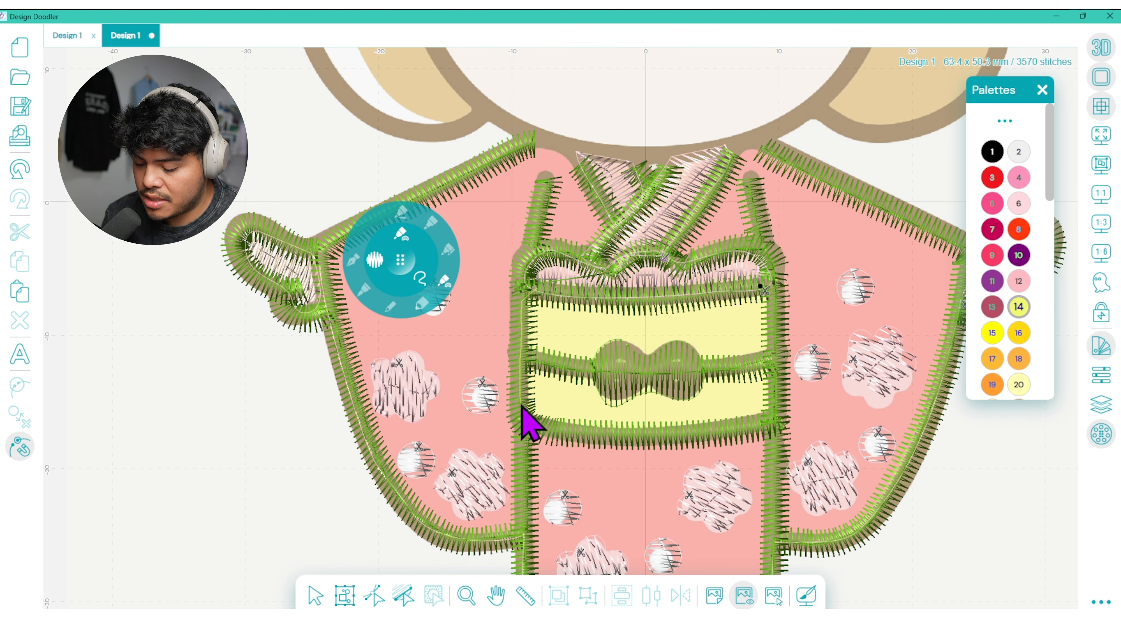
drag(555, 435, 695, 433)
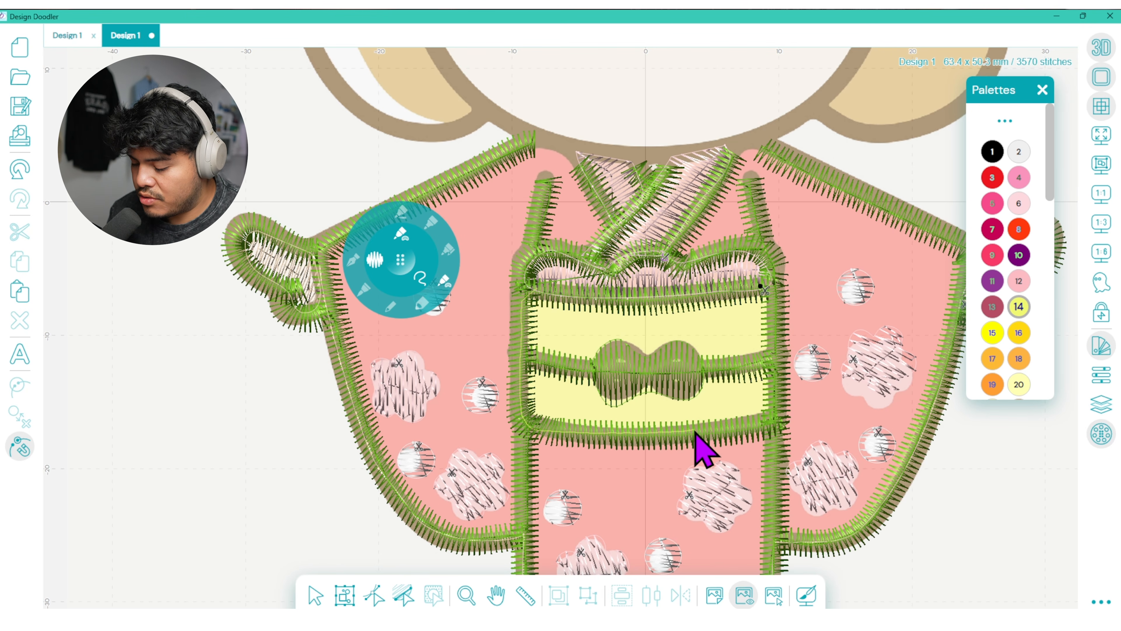
mouse_move(770, 294)
mouse_down()
mouse_move(552, 295)
mouse_move(562, 294)
mouse_up()
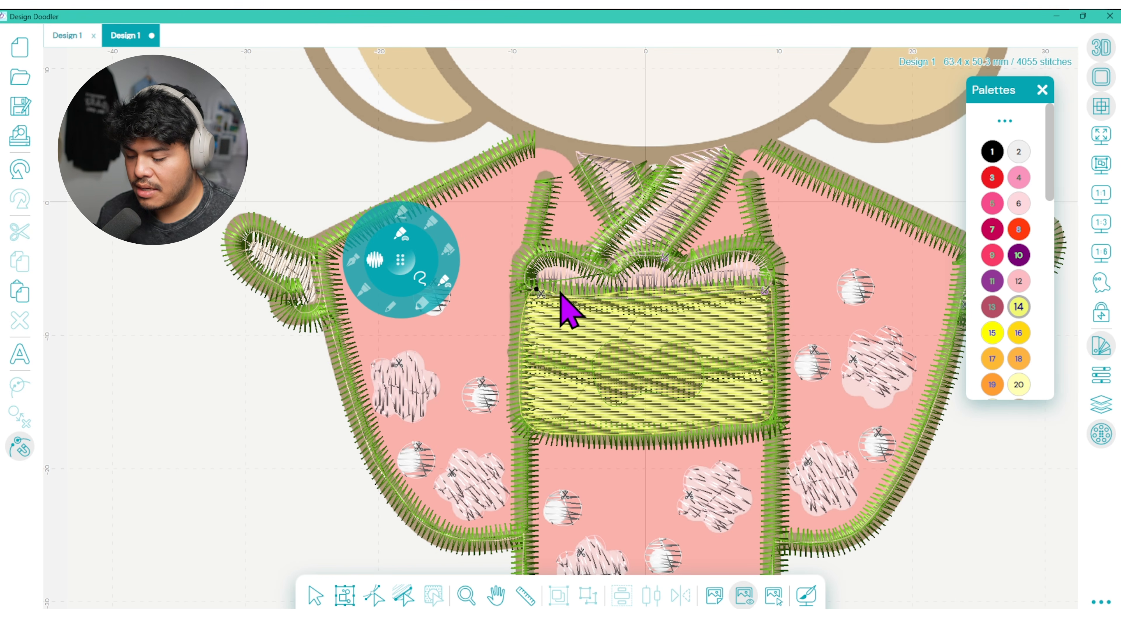
- Adjust nodes on the upper and lower edges of the sash fill to follow the green border
click(375, 594)
drag(549, 292, 657, 290)
mouse_move(712, 426)
mouse_down()
mouse_move(773, 419)
mouse_move(717, 434)
mouse_up()
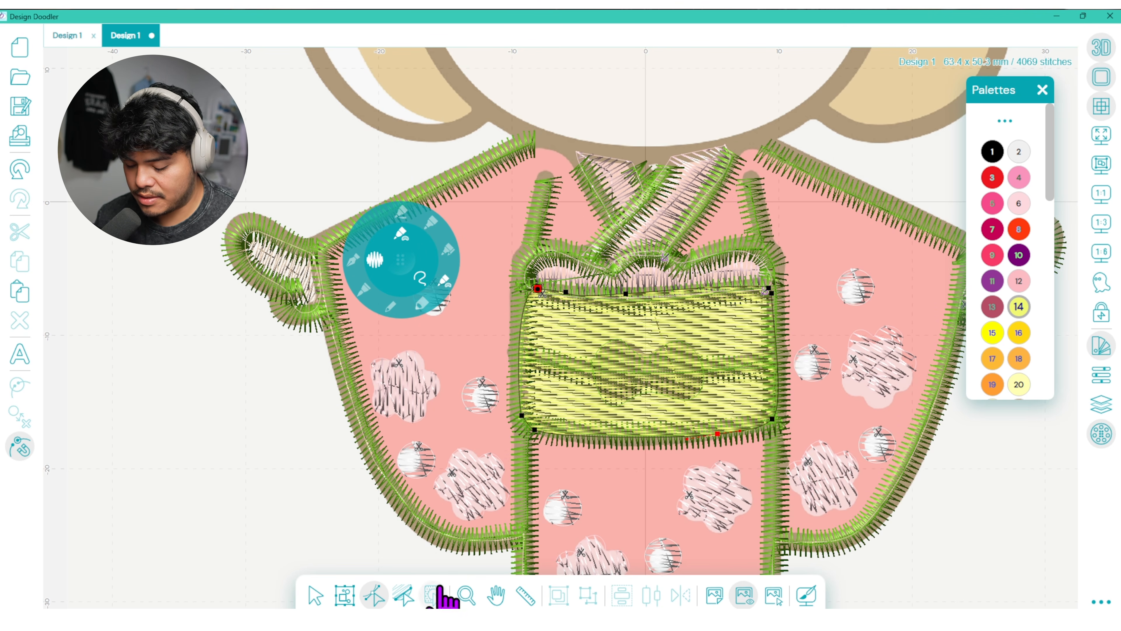
- Angle the sash fill's stitches diagonally from its lower-left corner up to its upper edge
click(403, 594)
click(688, 424)
drag(775, 366, 689, 259)
drag(522, 366, 540, 437)
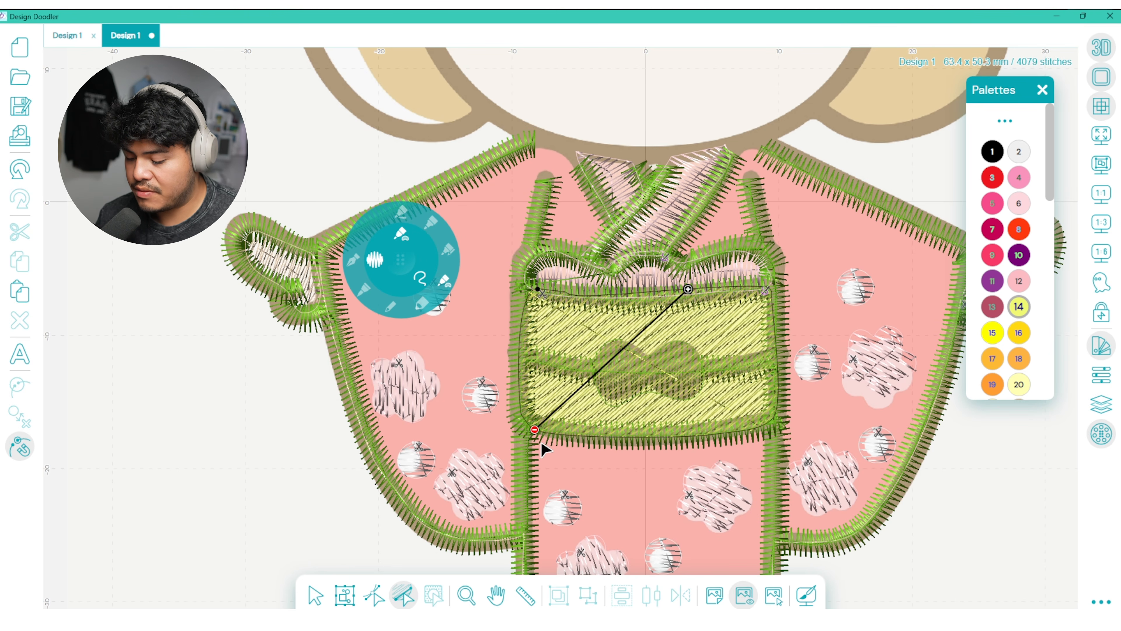
- Select the sash fill and give it both a tie-on and a tie-off in its commands
click(1042, 89)
click(315, 595)
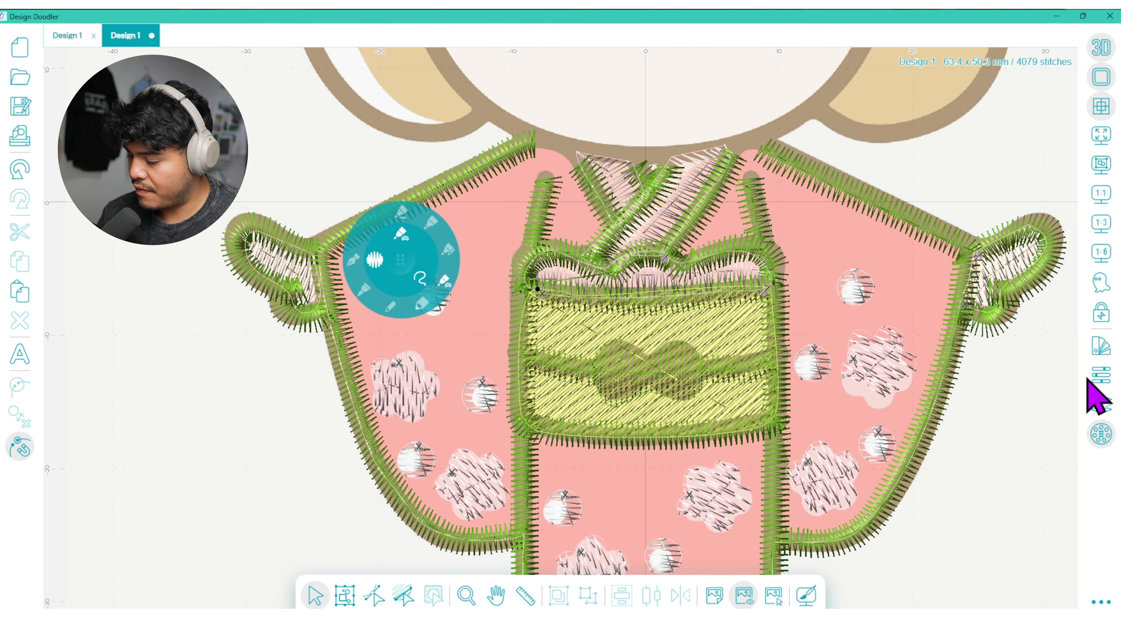
click(1100, 375)
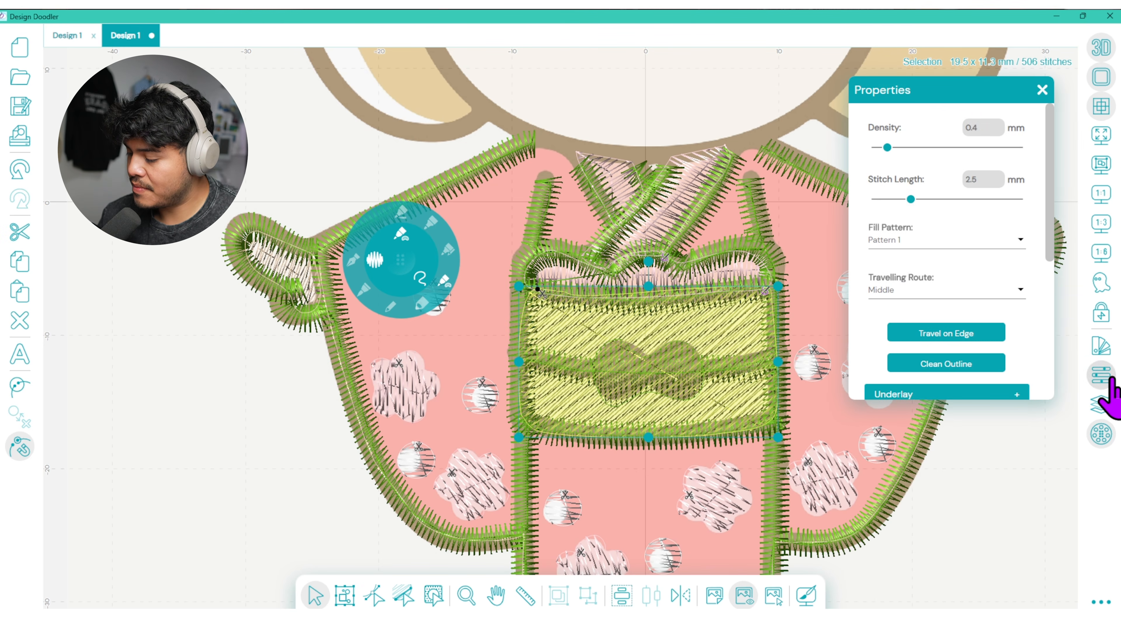
scroll(1051, 274, down, 1)
scroll(1051, 323, down, 3)
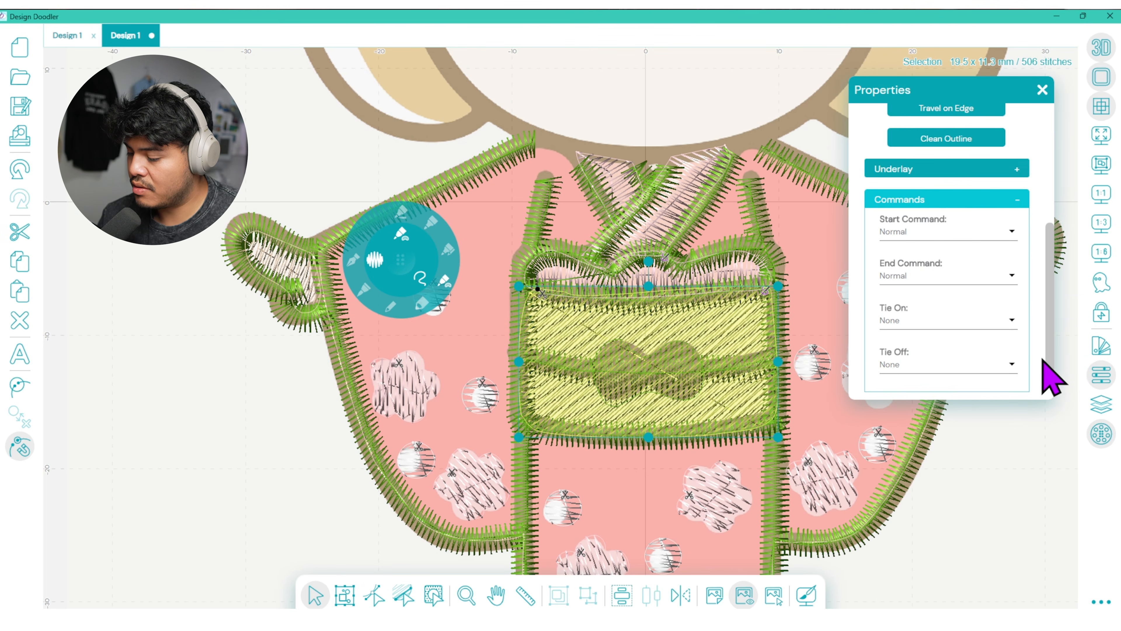
click(978, 327)
click(960, 349)
click(973, 367)
click(965, 389)
- Add a Perpendicular underlay to the sash fill with an underlay density of 3.4 mm
scroll(1045, 251, up, 2)
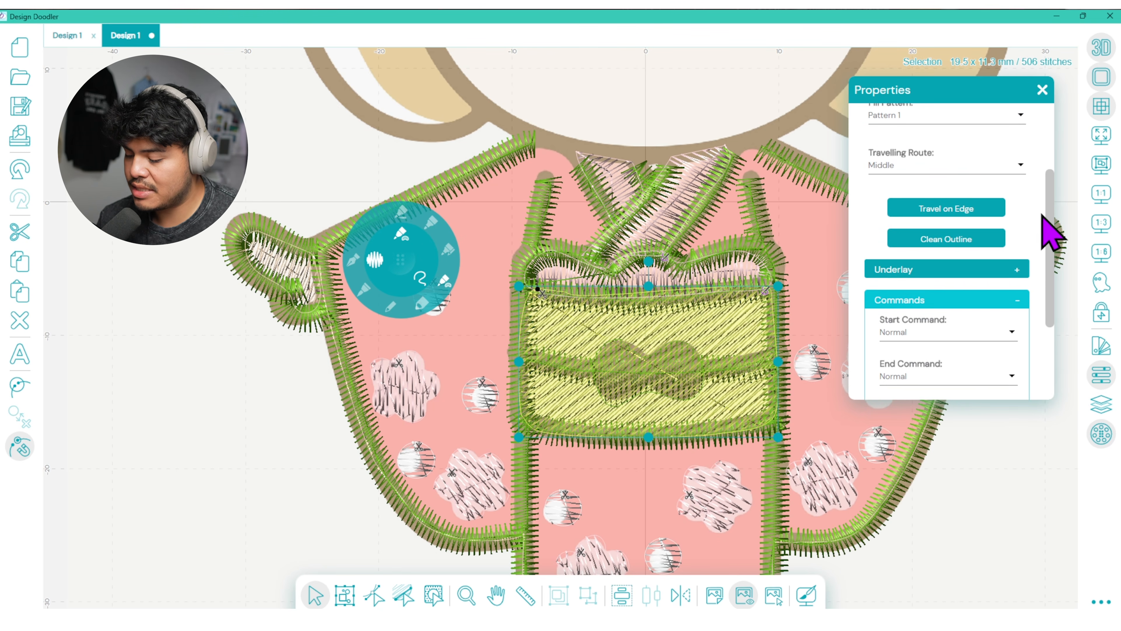
click(1022, 274)
click(931, 290)
drag(946, 373, 998, 373)
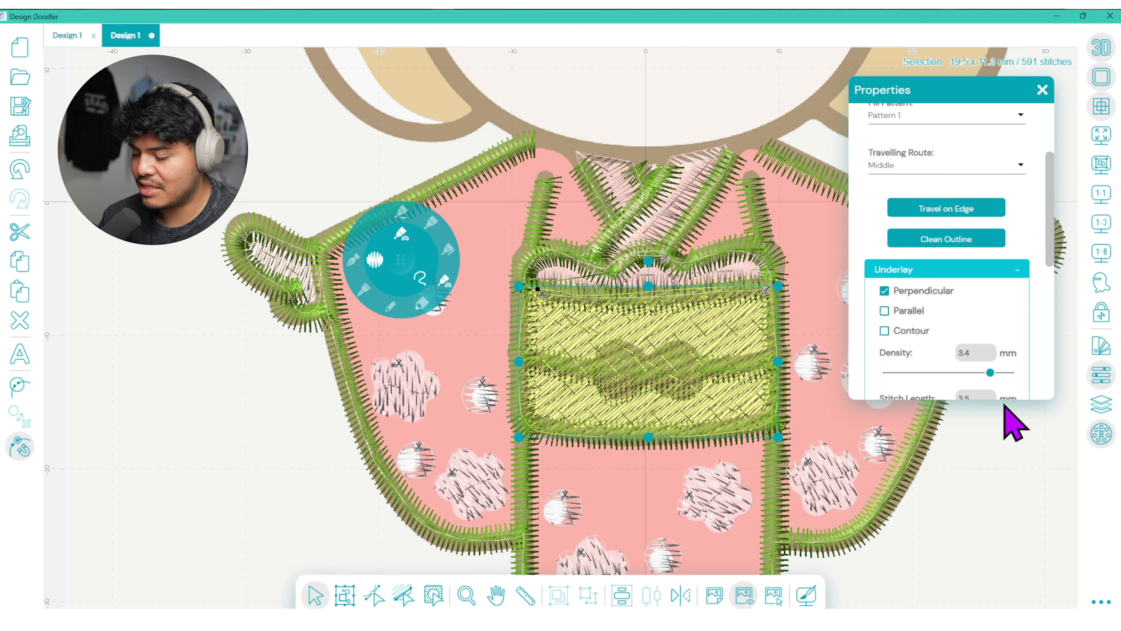
click(1042, 89)
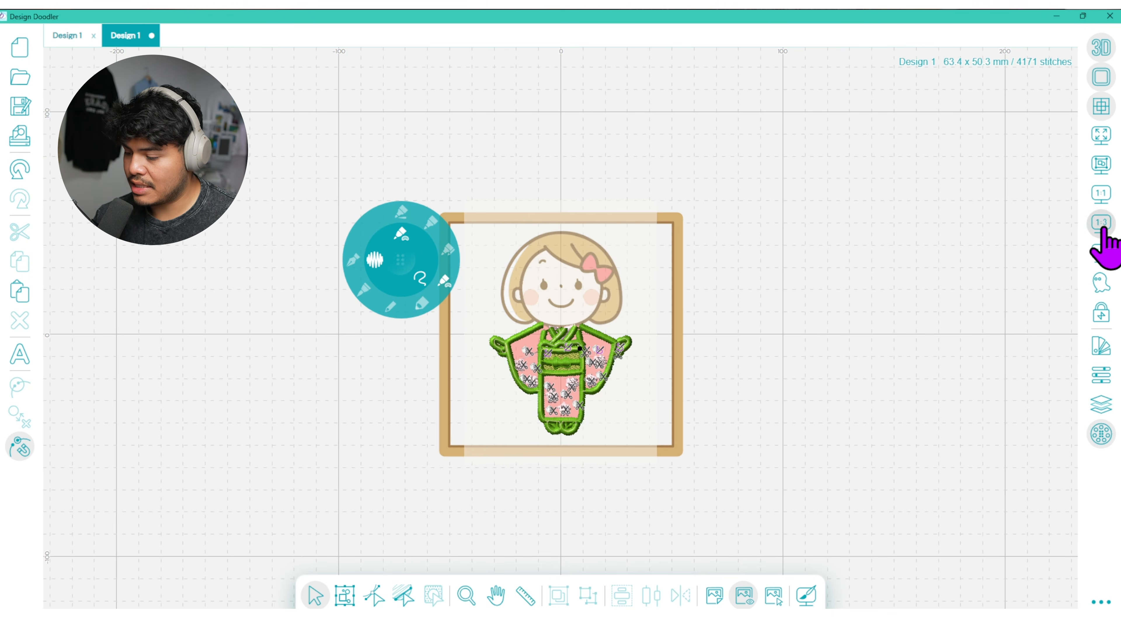
- Choose thread colour 12 from the palette and move the tool wheel clear of the kimono
click(1101, 251)
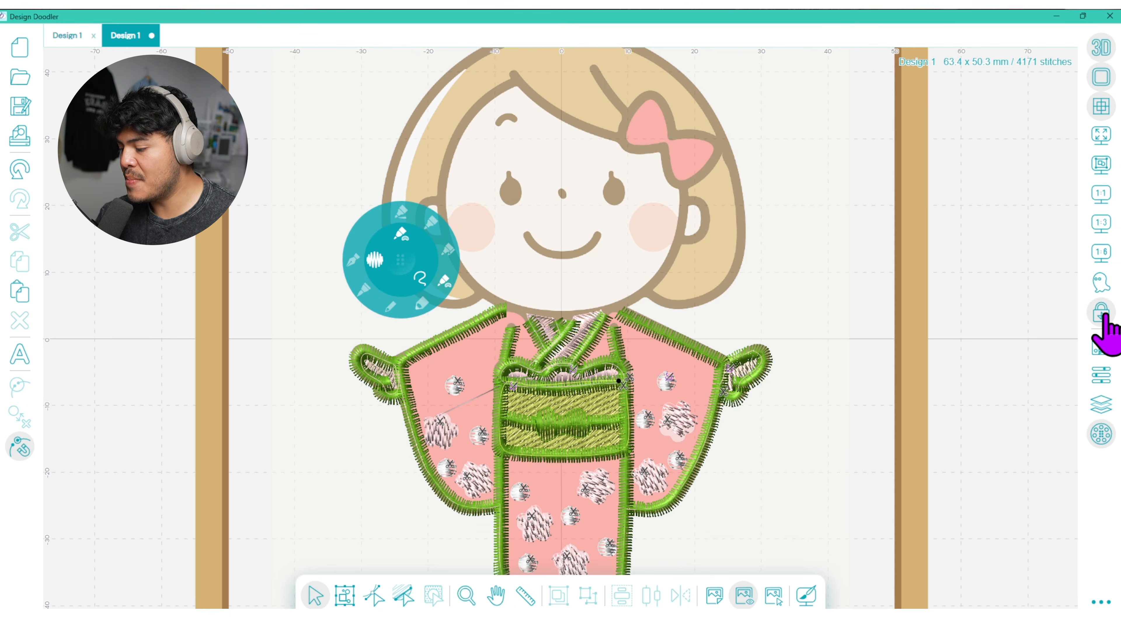
click(1101, 345)
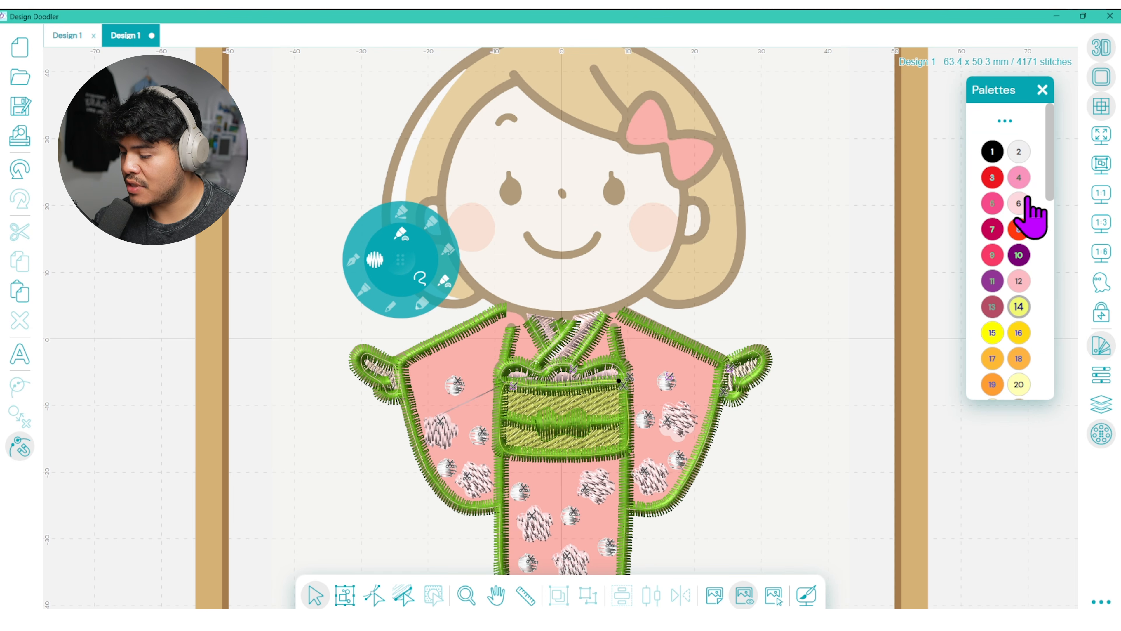
click(1019, 280)
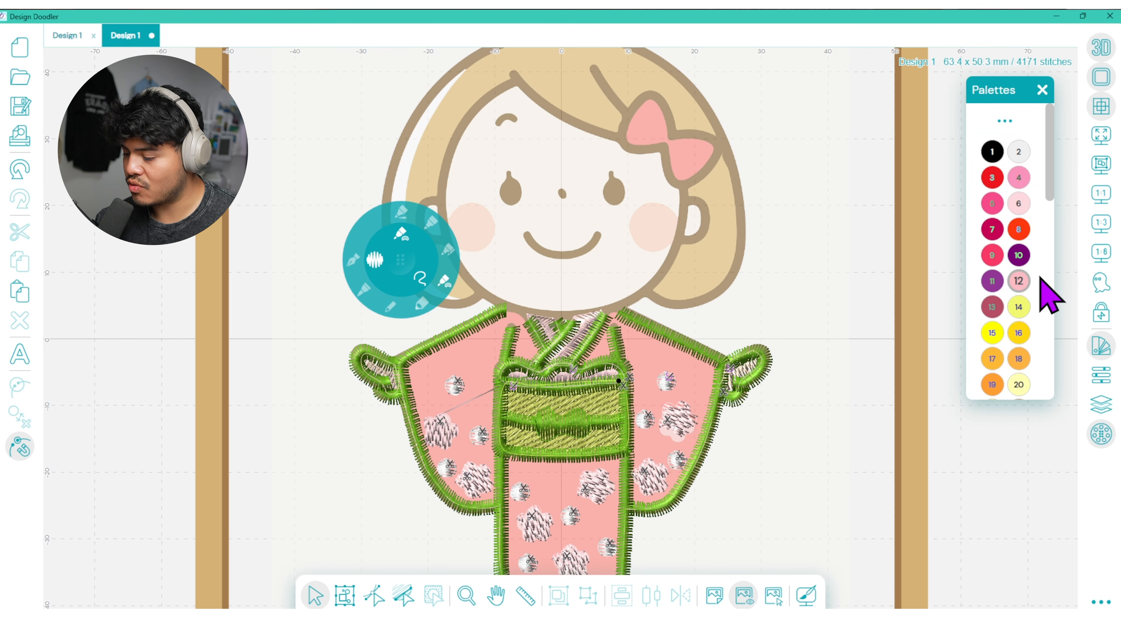
click(1043, 92)
drag(400, 258, 213, 362)
click(496, 594)
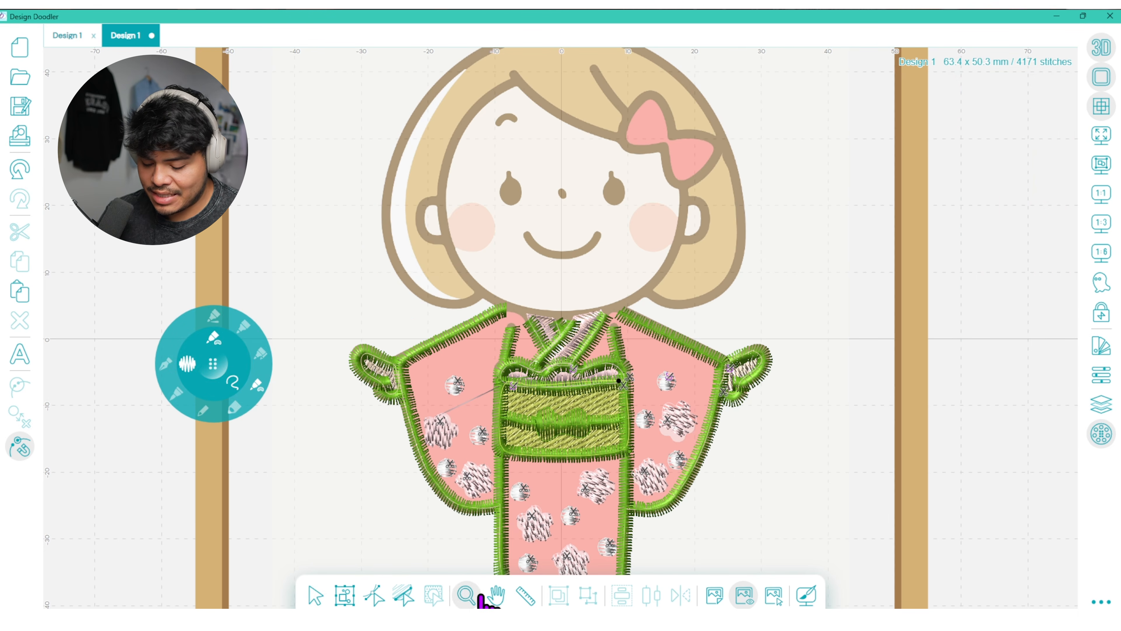
drag(528, 518, 648, 419)
drag(207, 377, 319, 272)
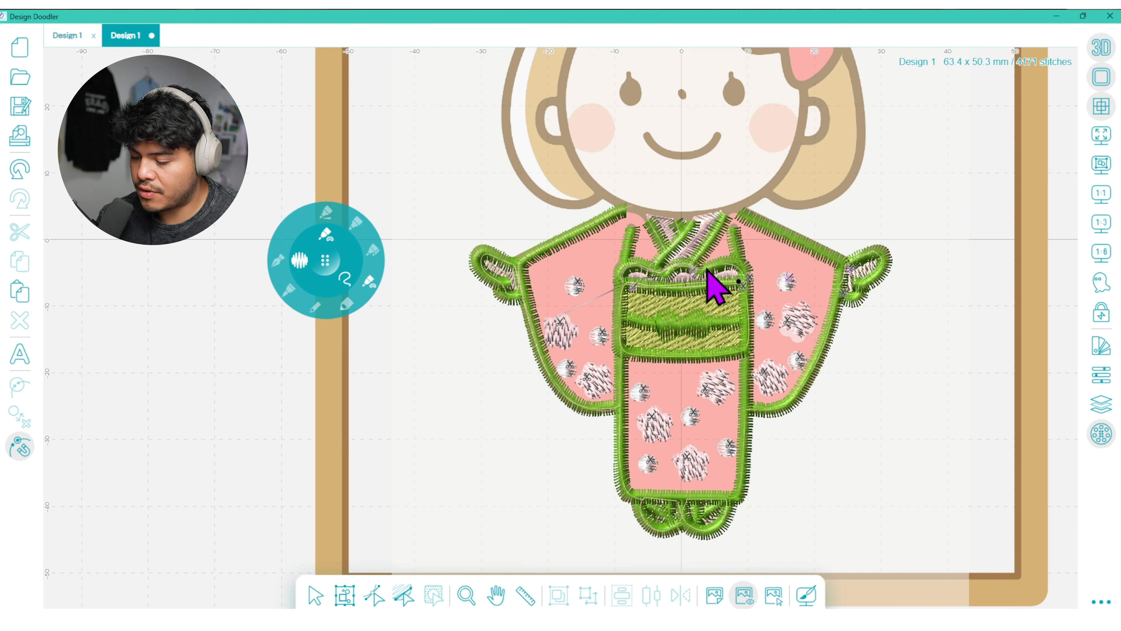
- Fill the kimono's pink areas as three shapes: the left-hand sleeve with the chest, the skirt, and the right-hand sleeve
drag(723, 213, 645, 211)
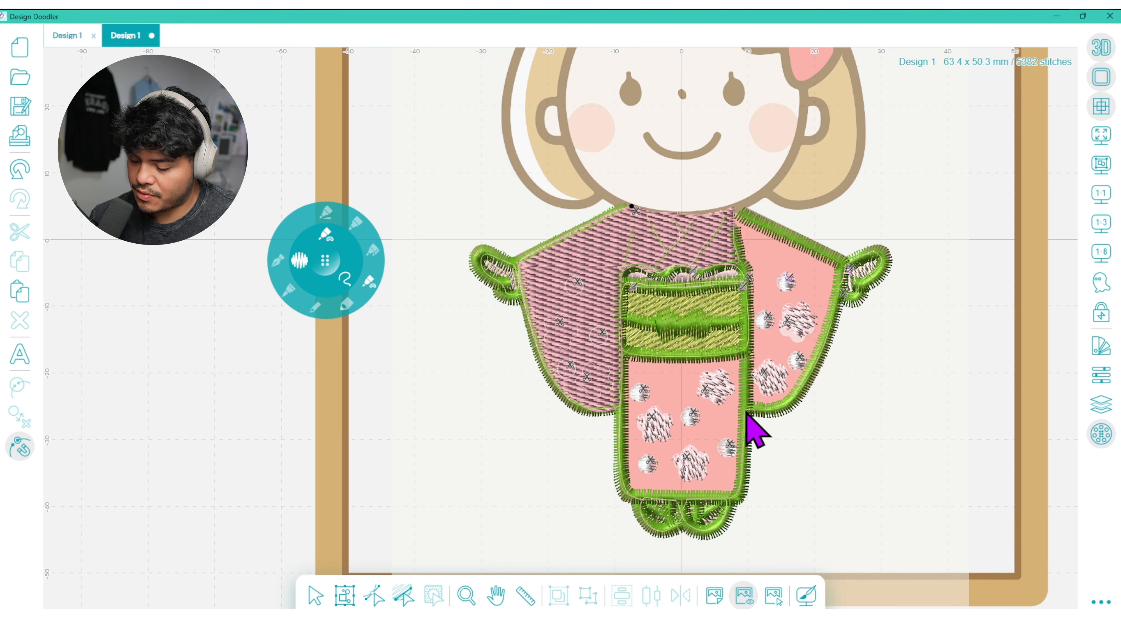
click(655, 362)
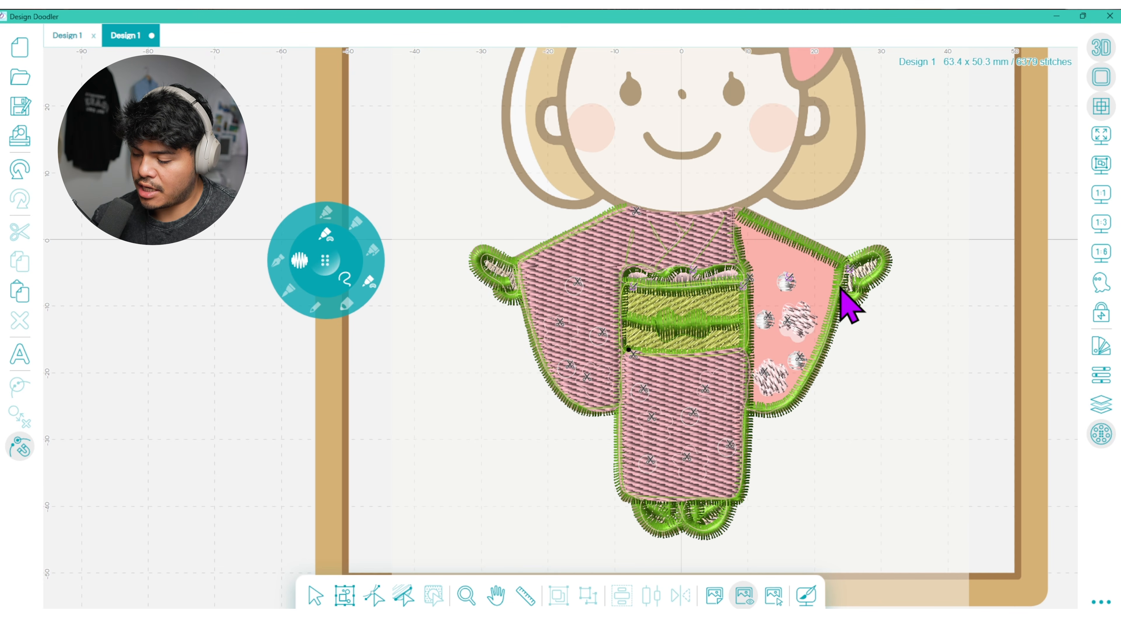
click(761, 267)
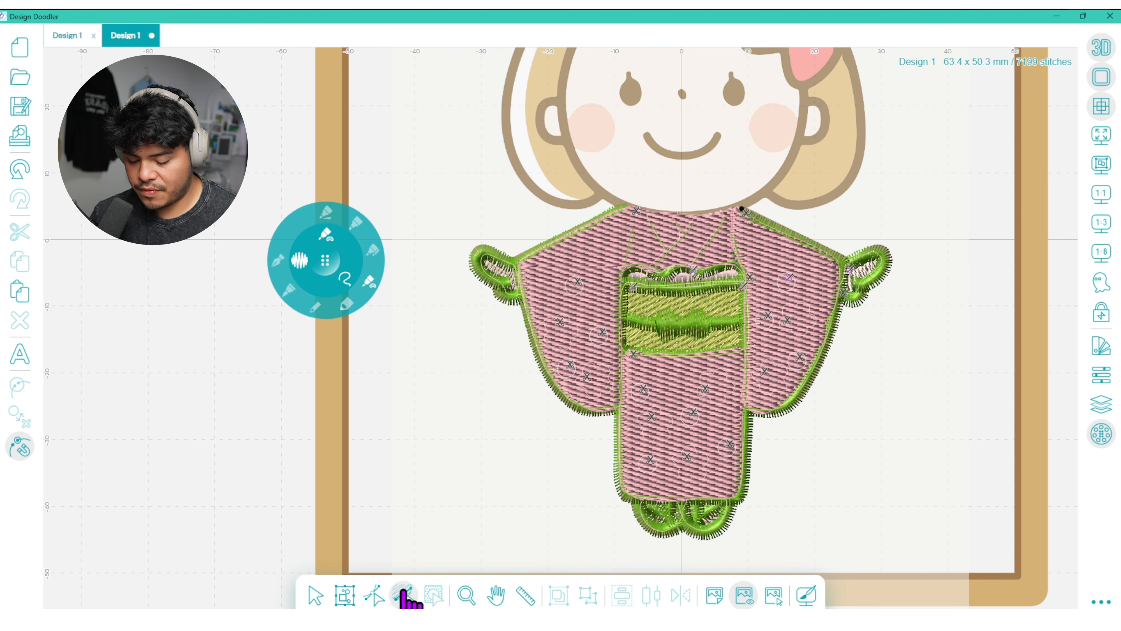
- Slant the stitch direction of the left-hand sleeve, skirt and right-hand sleeve fills diagonally up to the right
click(527, 307)
click(639, 208)
click(709, 453)
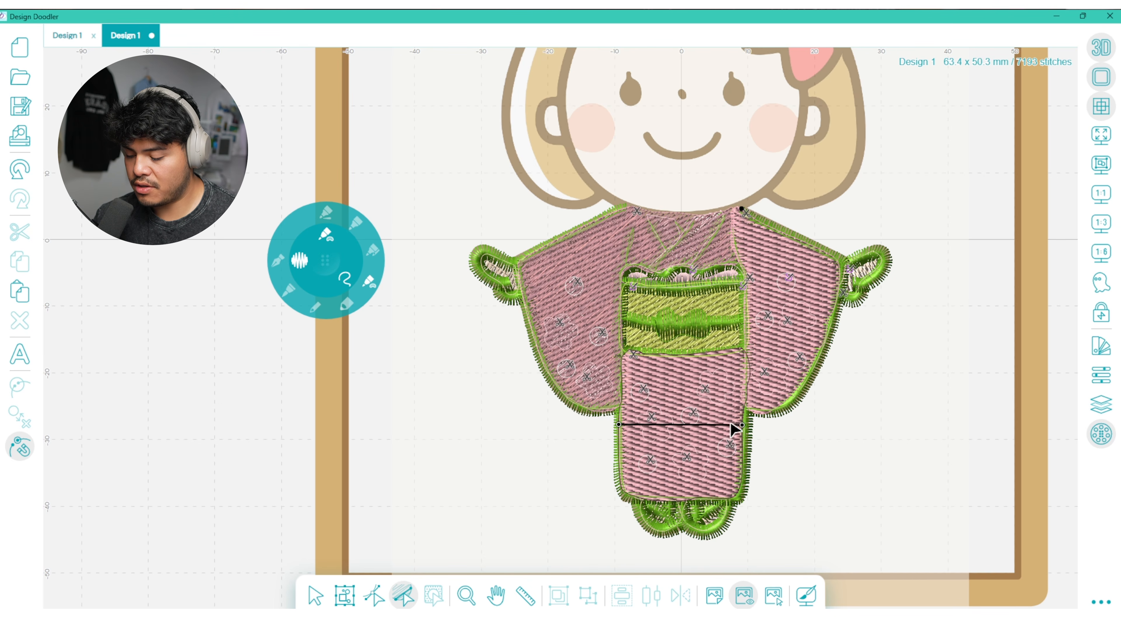
drag(744, 427, 738, 351)
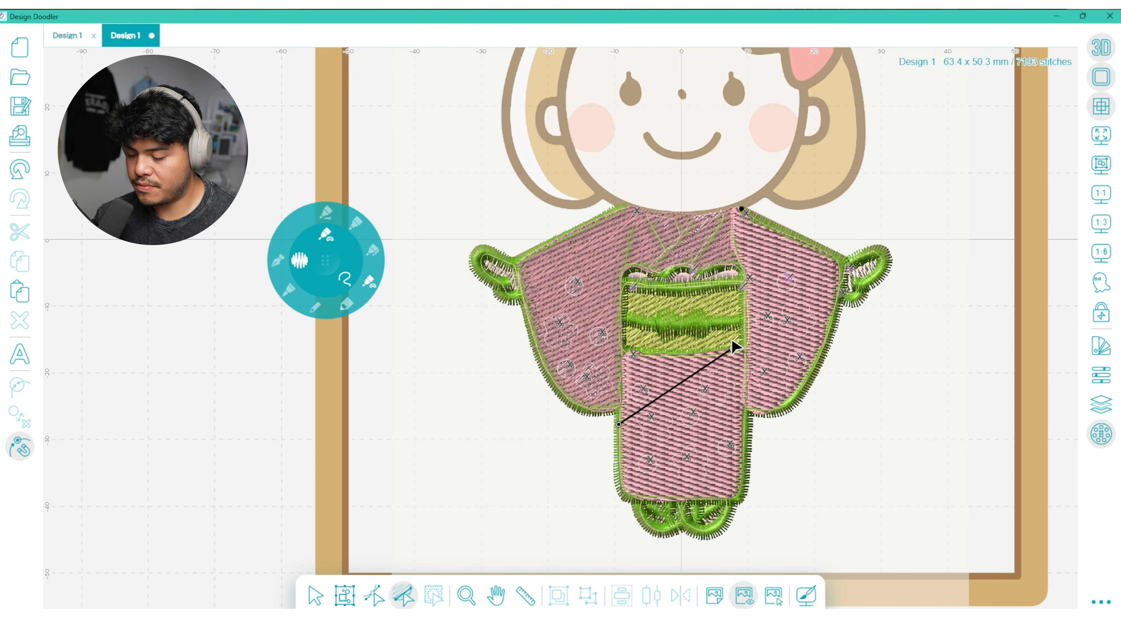
click(789, 347)
drag(833, 310, 840, 268)
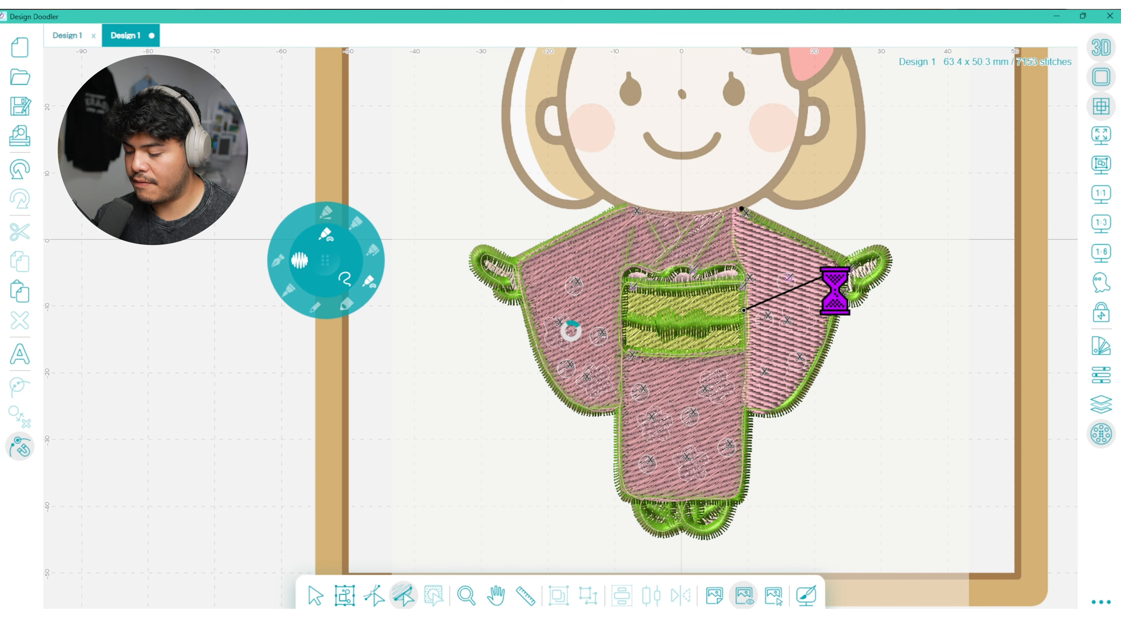
drag(744, 310, 745, 348)
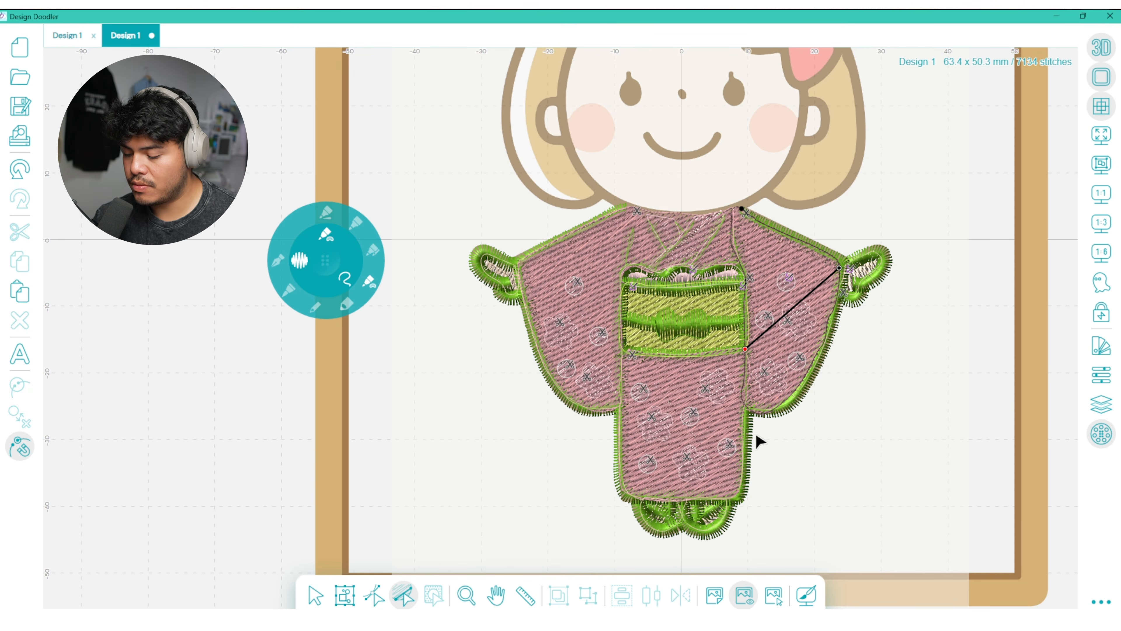
- Adjust the right-hand sleeve fill's anchors along its hem, outer edge, shoulder and inner edge to fit the green outline, applying the Smooth anchor mode
click(379, 593)
click(766, 416)
click(779, 412)
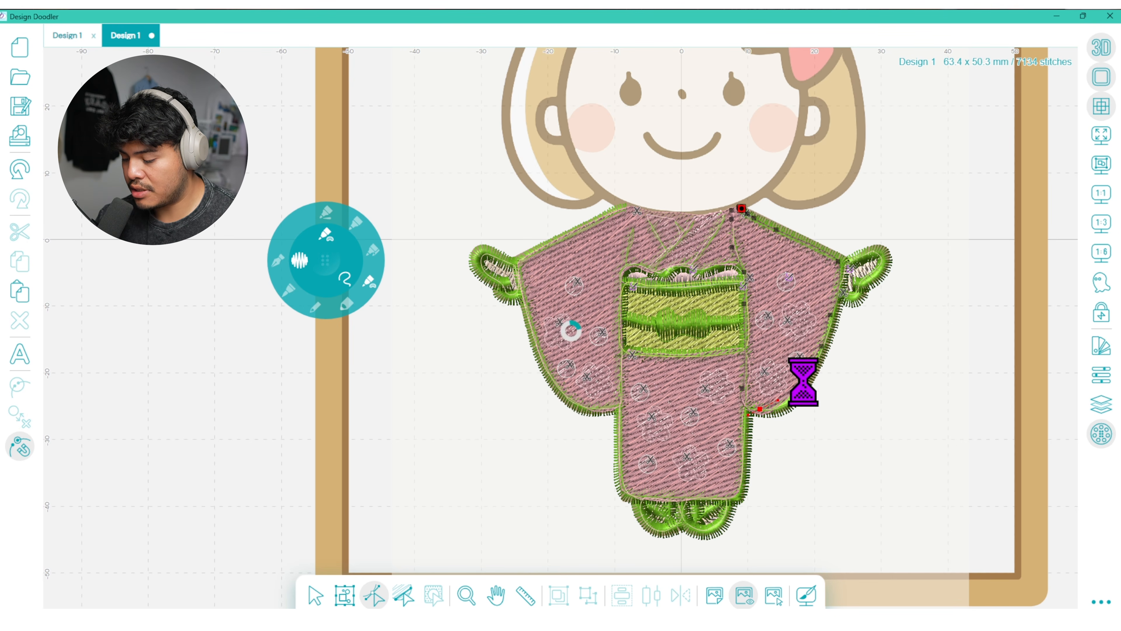
click(798, 390)
click(811, 365)
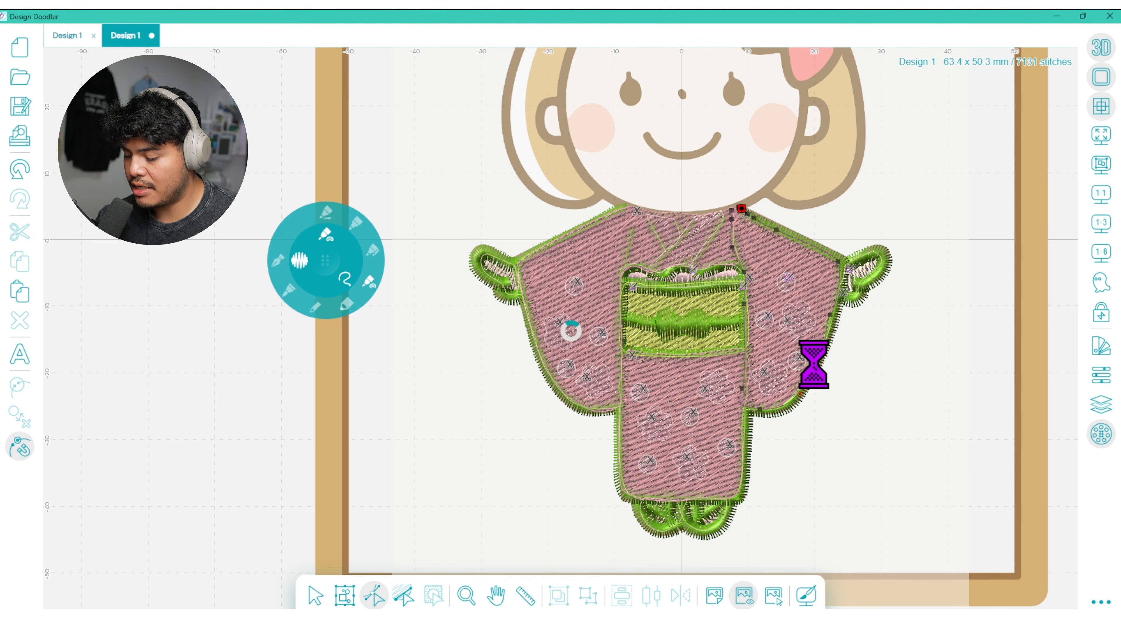
click(832, 318)
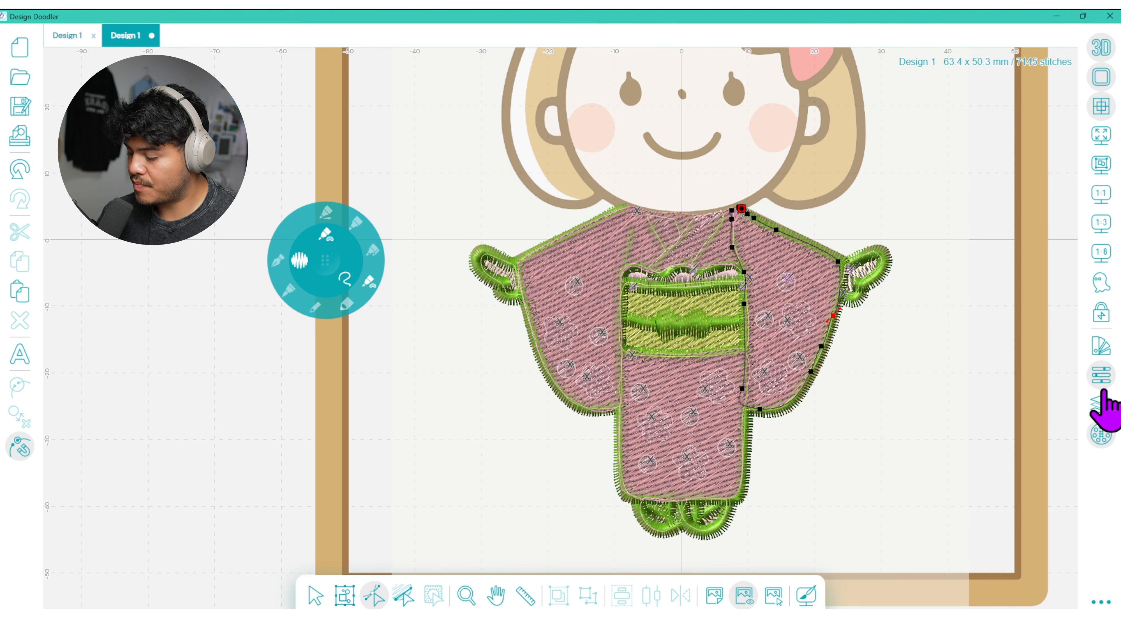
click(1101, 375)
click(968, 185)
click(821, 345)
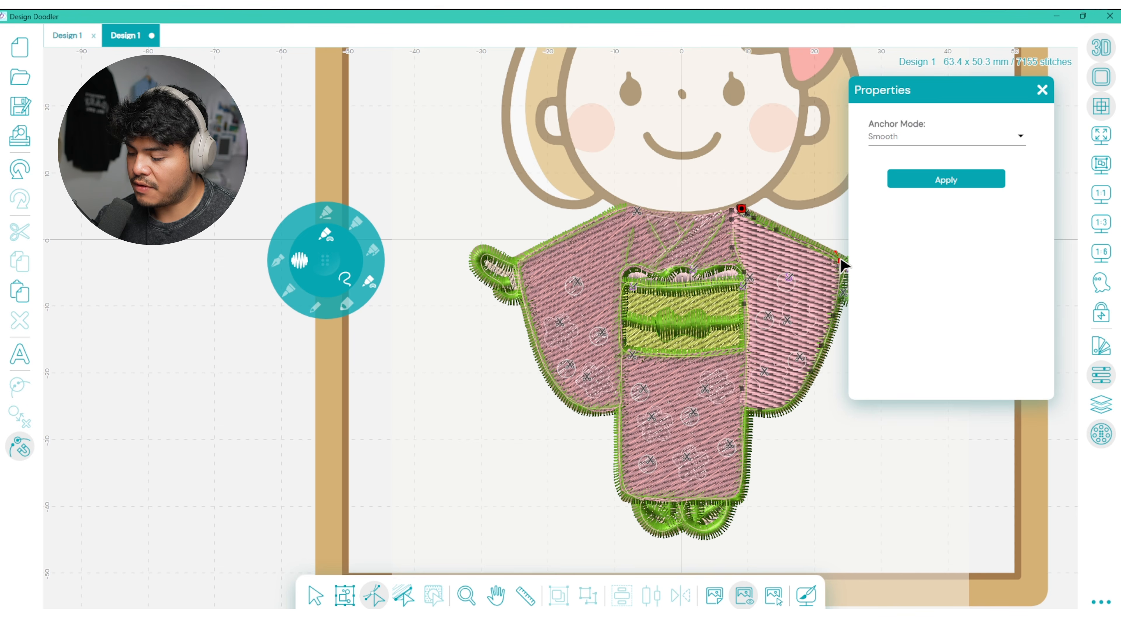
click(777, 229)
click(806, 376)
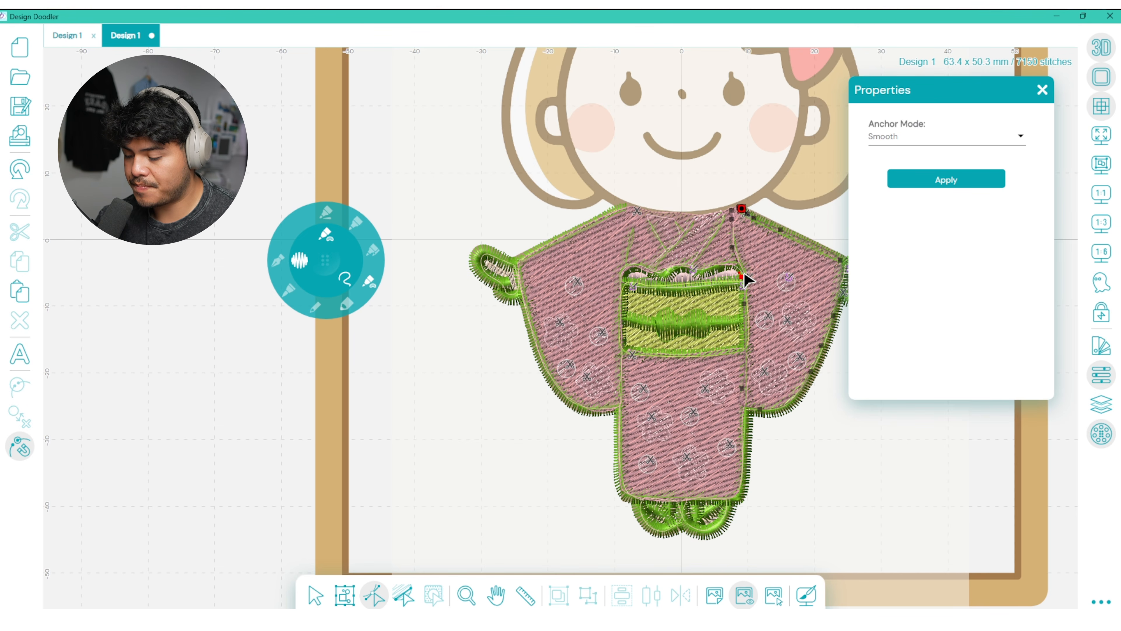
- Apply Smooth anchors along the neckline of the left-hand sleeve and chest fill, and slant its stitch direction diagonally down to the right
click(720, 252)
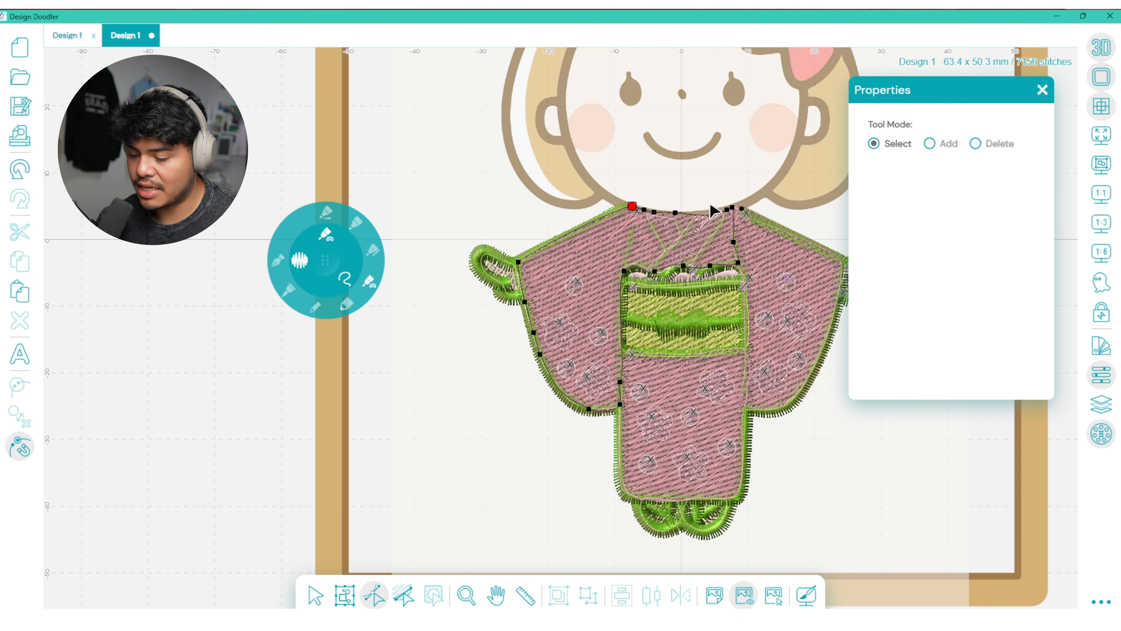
click(689, 216)
click(890, 176)
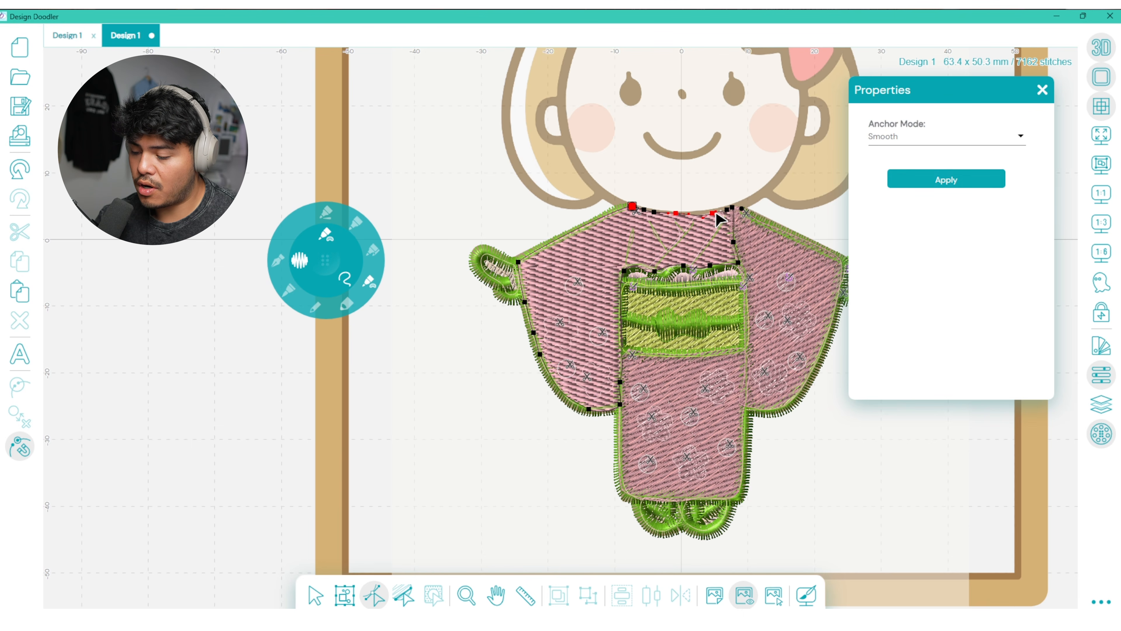
click(724, 211)
click(946, 180)
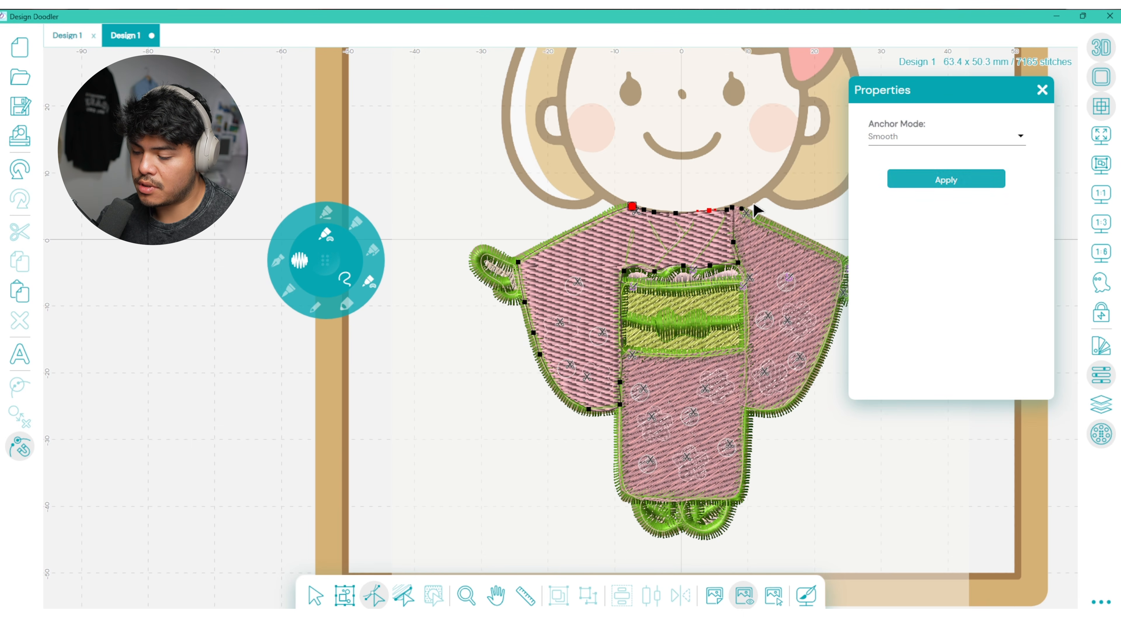
click(727, 214)
click(958, 180)
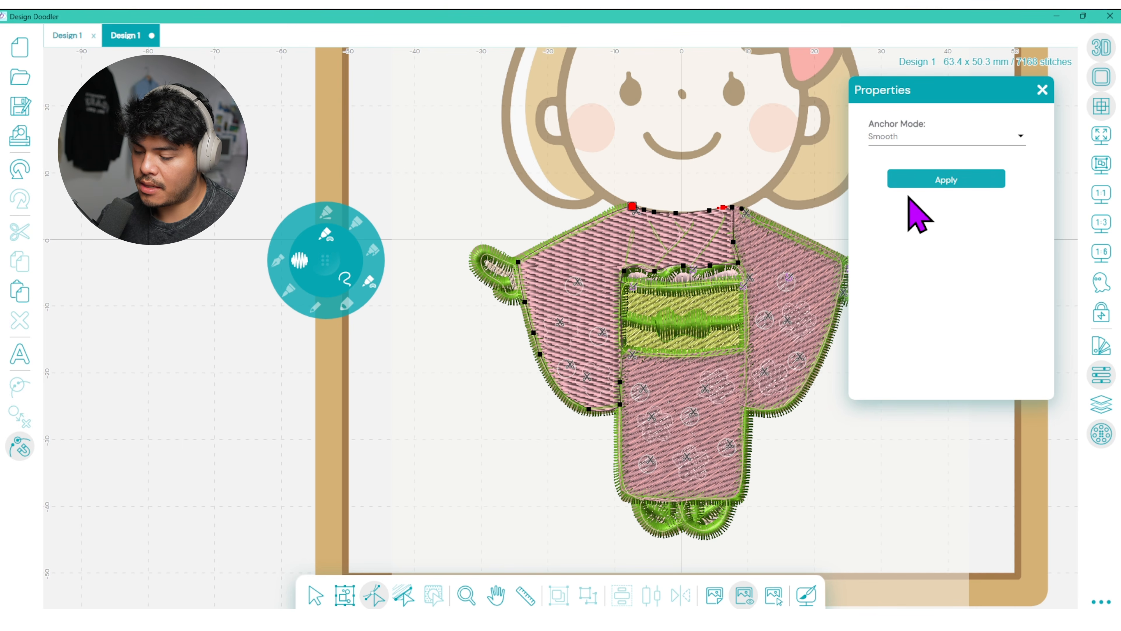
click(620, 383)
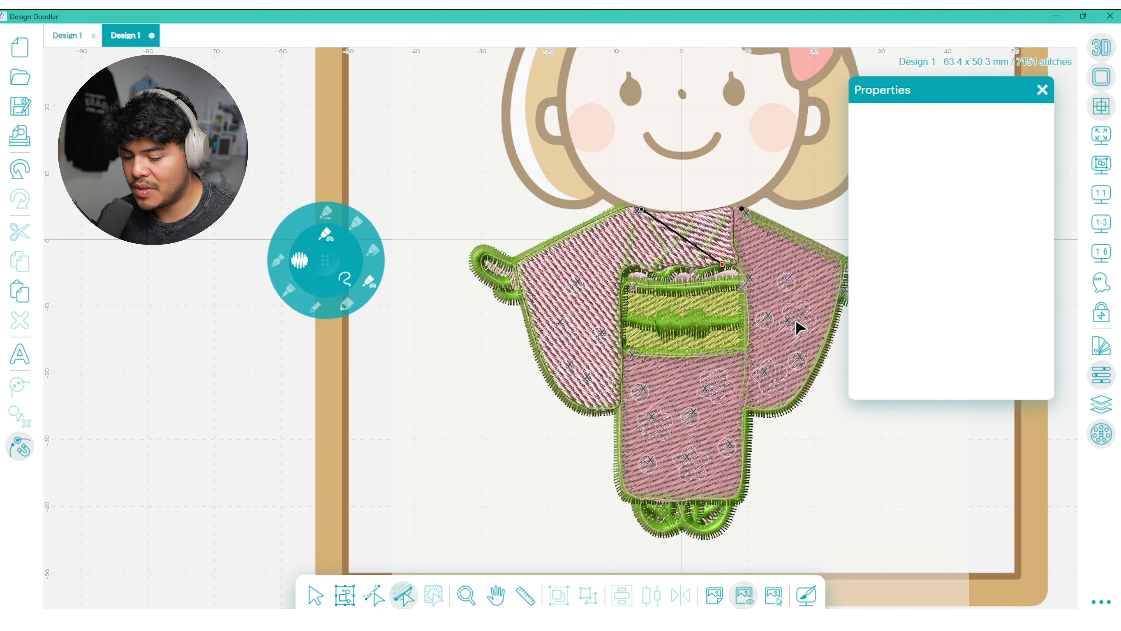
click(1042, 88)
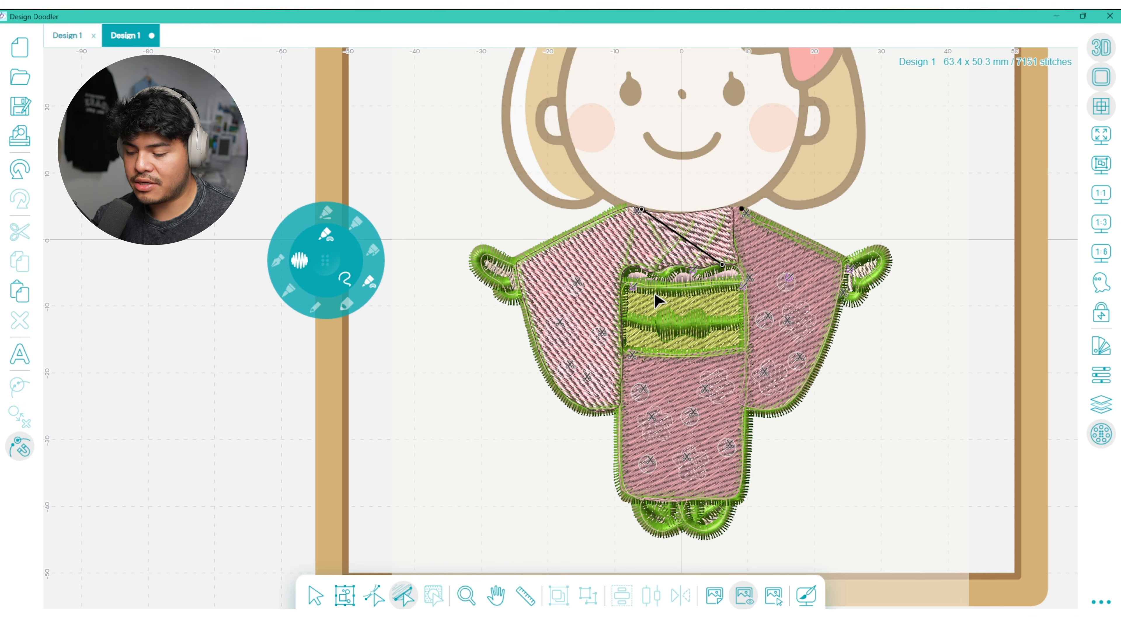
- Start the left-hand sleeve fill at the neckline's right-hand end, finish it at the sleeve's lower inner corner, and start the skirt fill there
click(374, 594)
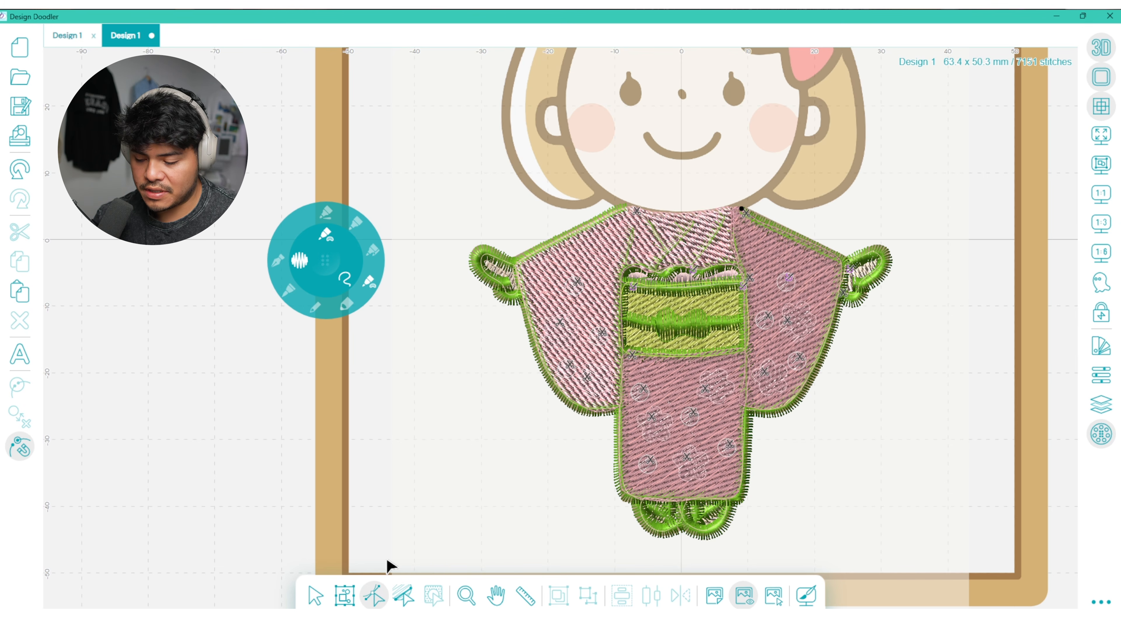
click(631, 206)
drag(745, 207, 750, 197)
drag(632, 206, 636, 436)
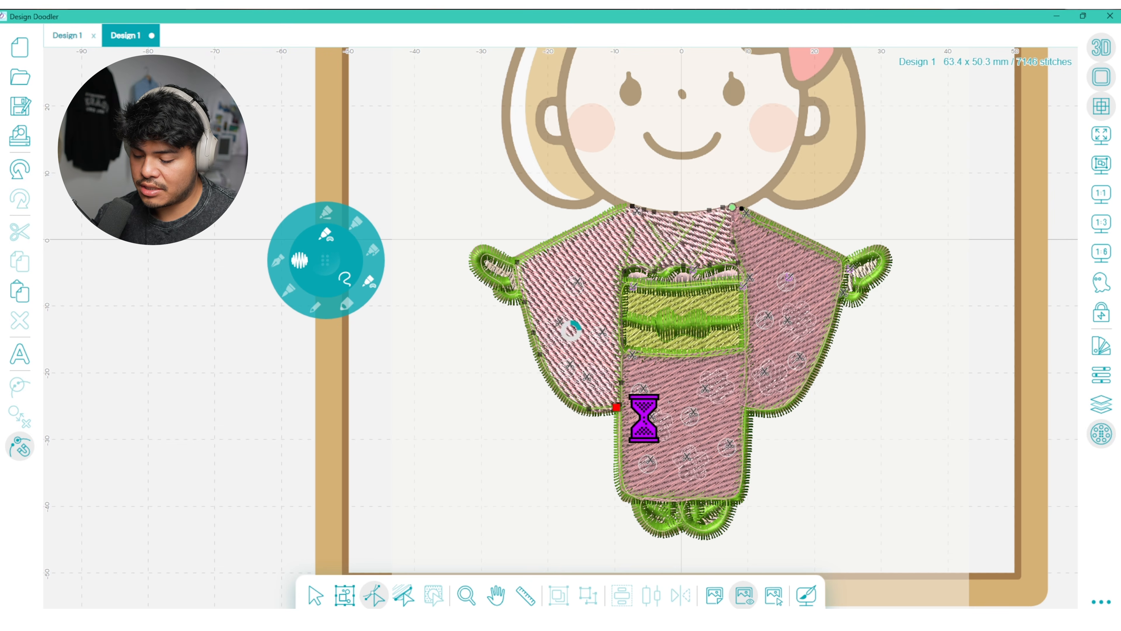
click(666, 399)
drag(631, 354, 620, 404)
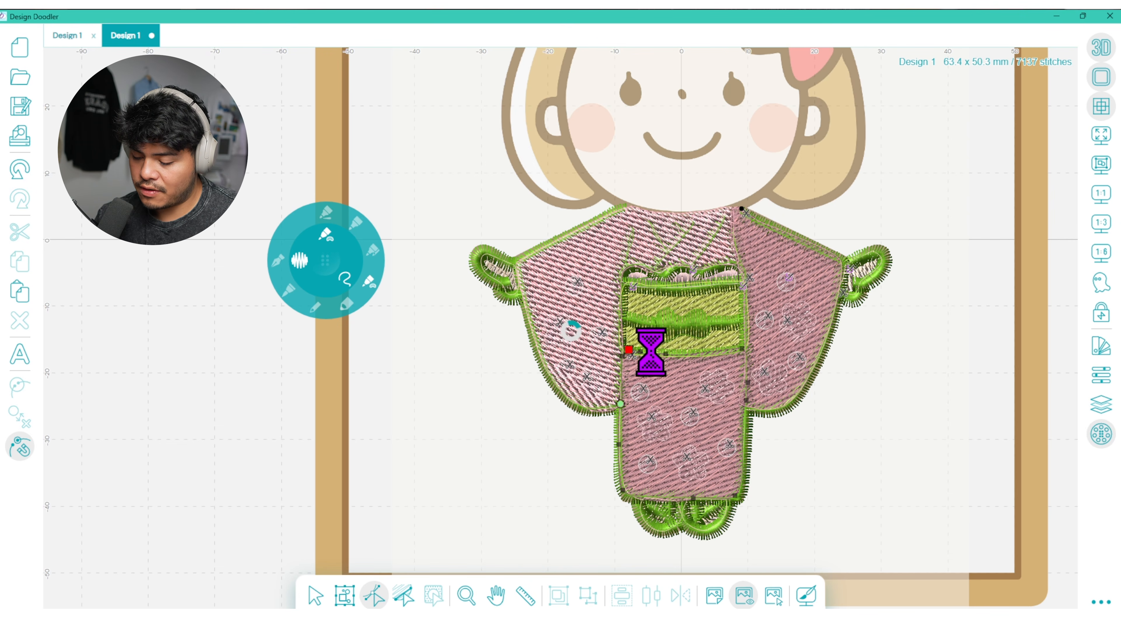
- Move the right-hand sleeve fill's start point beside the sash's lower corner and its end point to the neckline corner
click(773, 338)
drag(743, 210, 737, 279)
drag(747, 358, 746, 347)
mouse_move(742, 211)
mouse_down()
mouse_move(727, 193)
mouse_move(741, 169)
mouse_up()
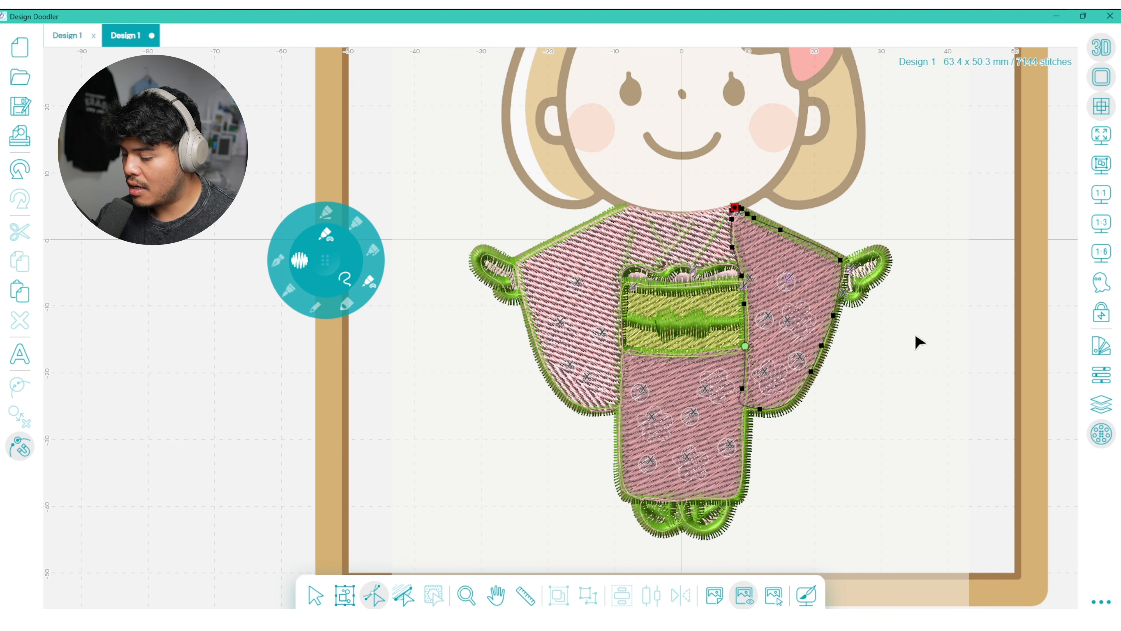
- Select all Salmon Pink fills, add a Perpendicular underlay to them and increase the underlay's density value
click(1101, 375)
click(1037, 265)
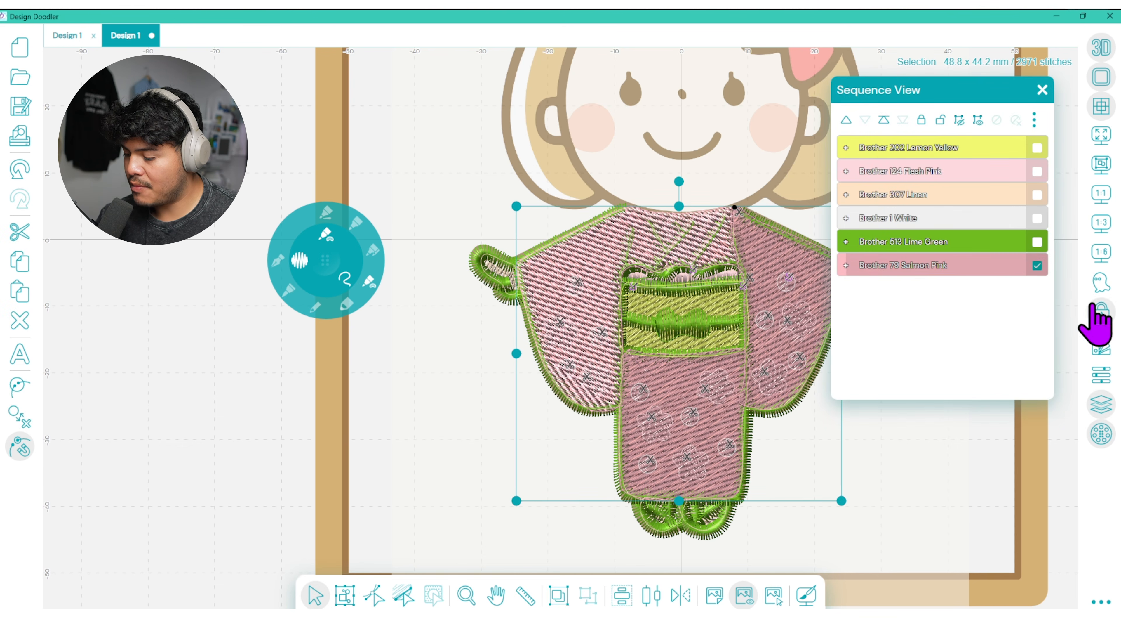
click(1104, 374)
scroll(1051, 181, down, 2)
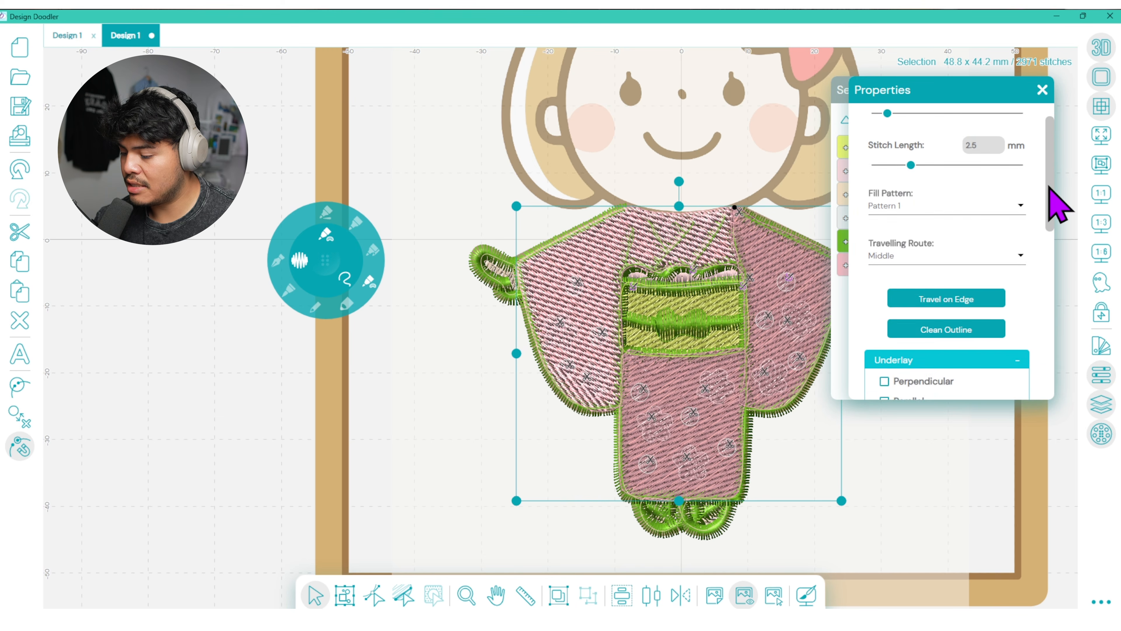
scroll(1050, 180, down, 5)
click(930, 165)
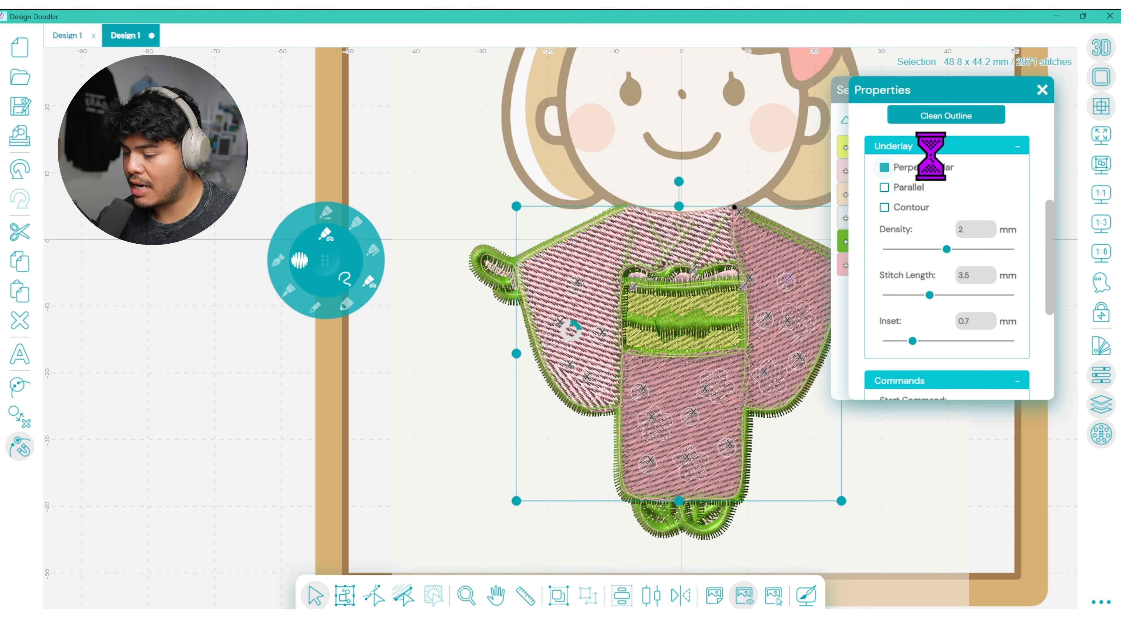
drag(946, 248, 1043, 326)
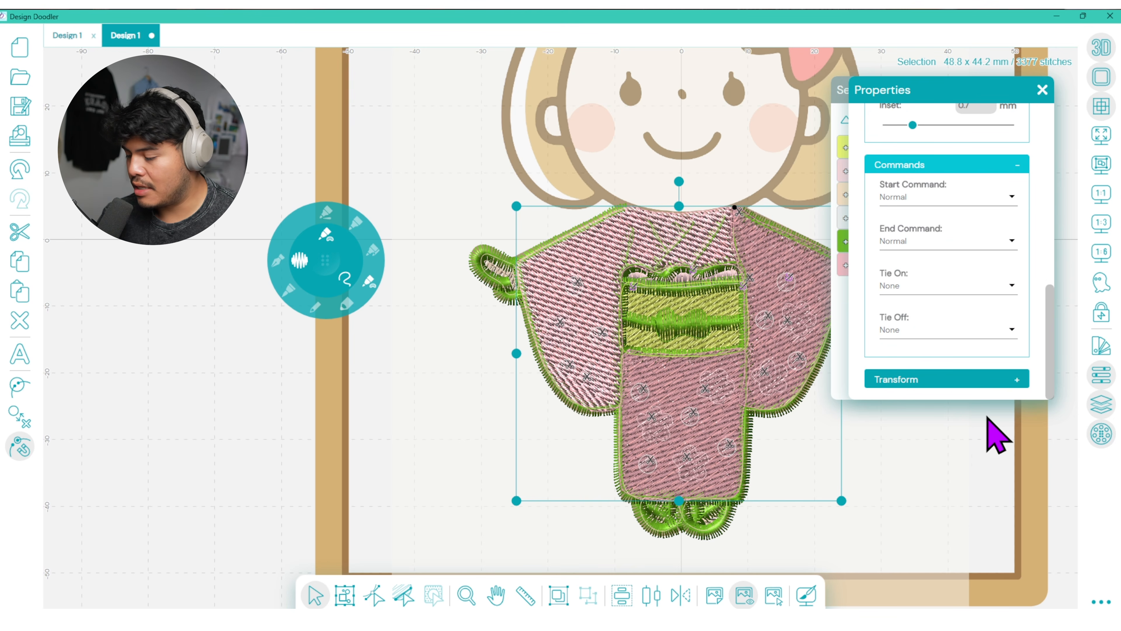
- Select only the left-hand sleeve and chest fill with its properties shown
click(997, 422)
click(619, 240)
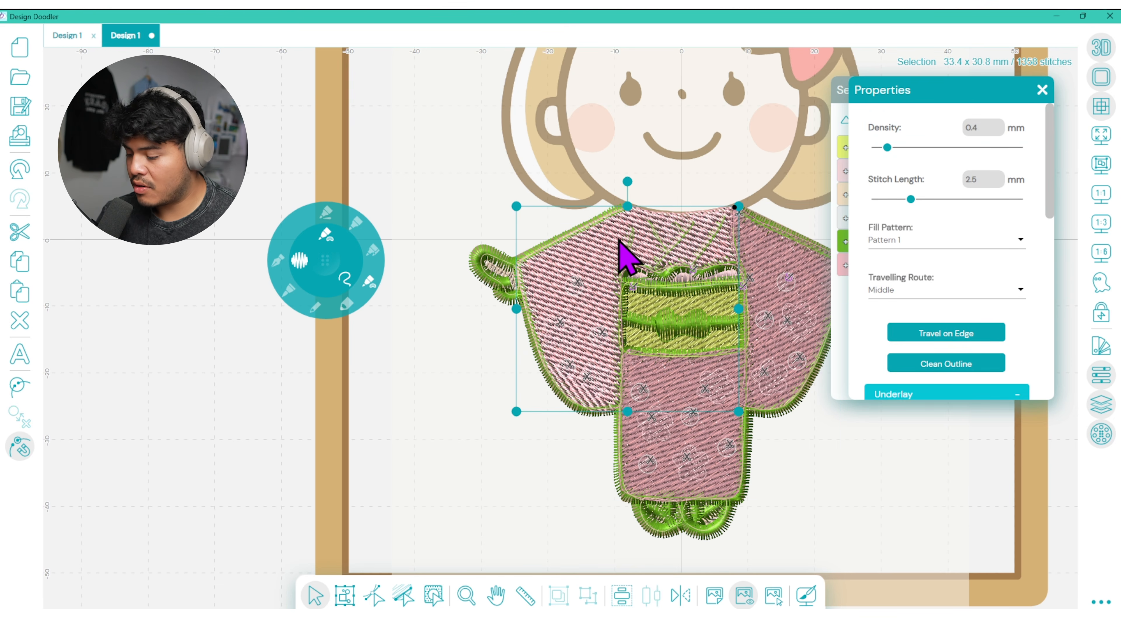
- Set the tie-on of the first Salmon Pink fill, covering the left sleeve and chest, to Basic
click(1101, 374)
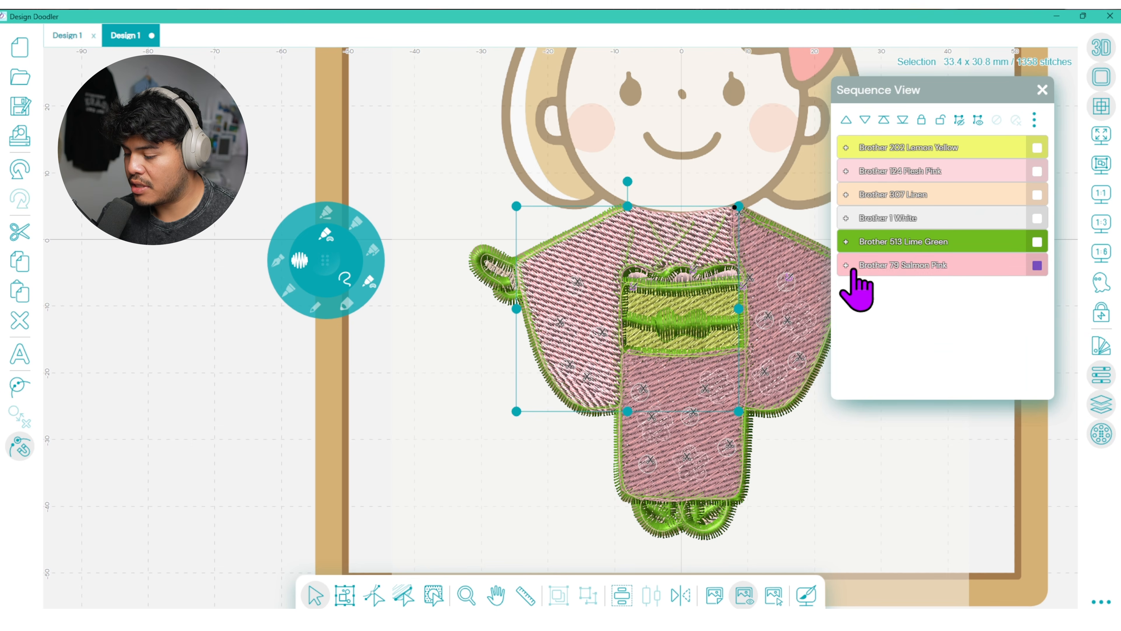
click(863, 272)
click(1102, 408)
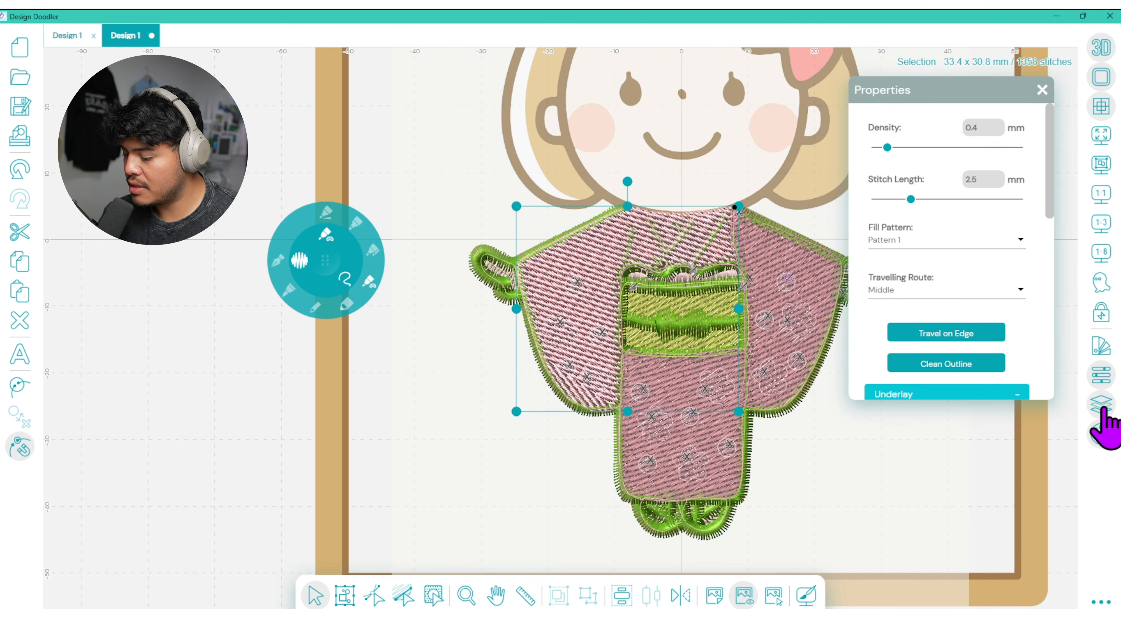
drag(920, 95, 758, 121)
click(1101, 375)
drag(825, 231, 812, 353)
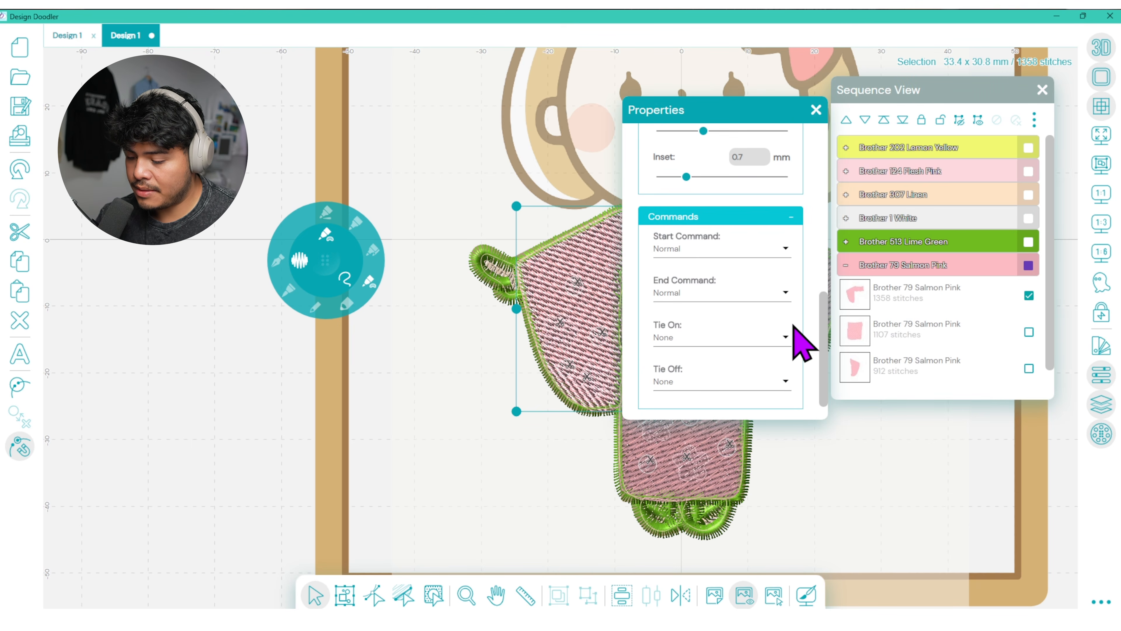
click(747, 342)
click(743, 367)
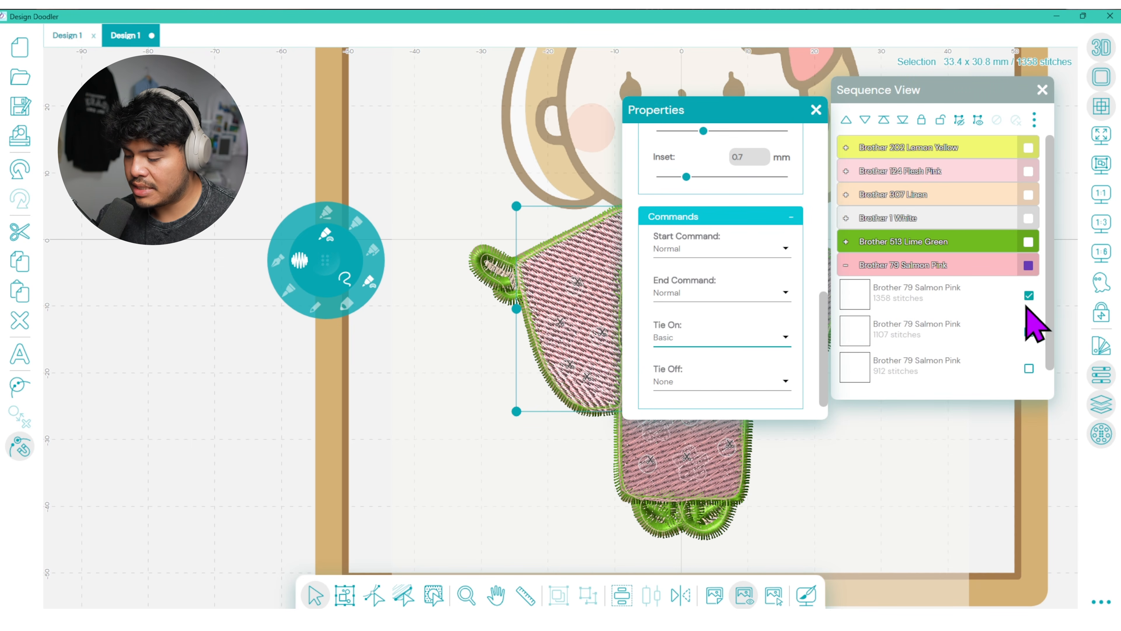
- Give the last Salmon Pink fill, the right sleeve, a Basic tie-off and a Trim end command
click(1029, 368)
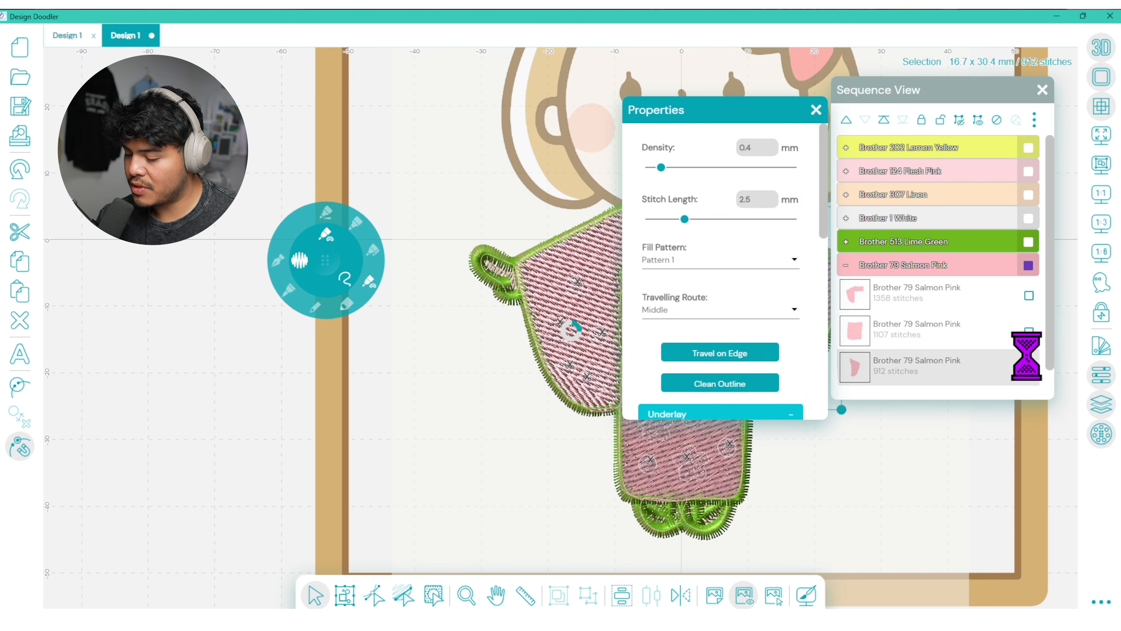
click(790, 261)
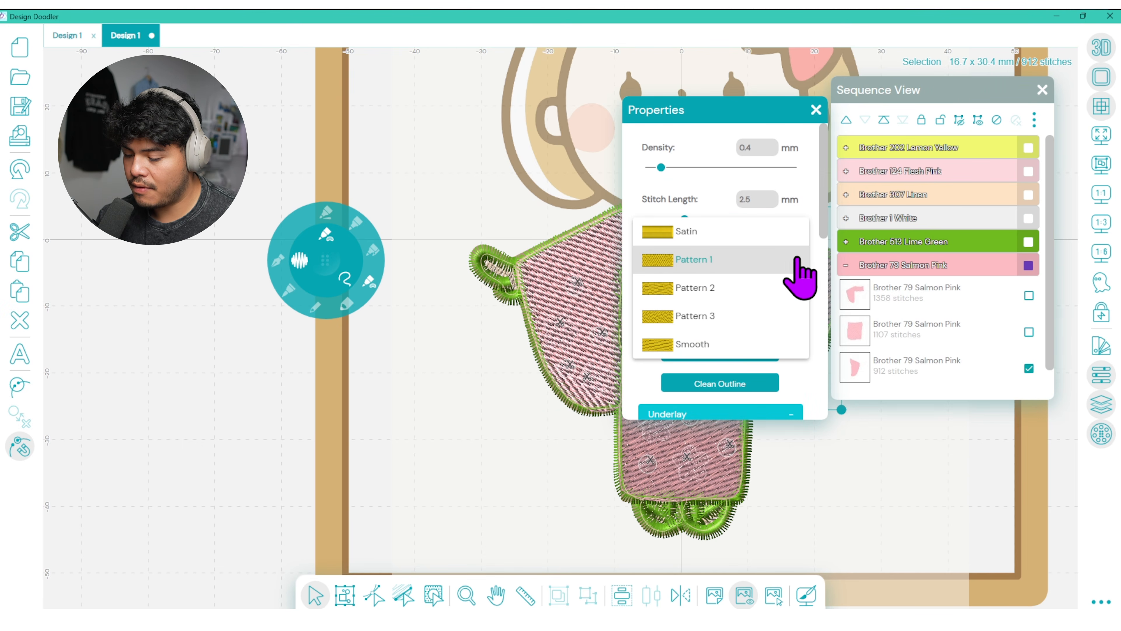
click(818, 287)
drag(823, 228, 813, 394)
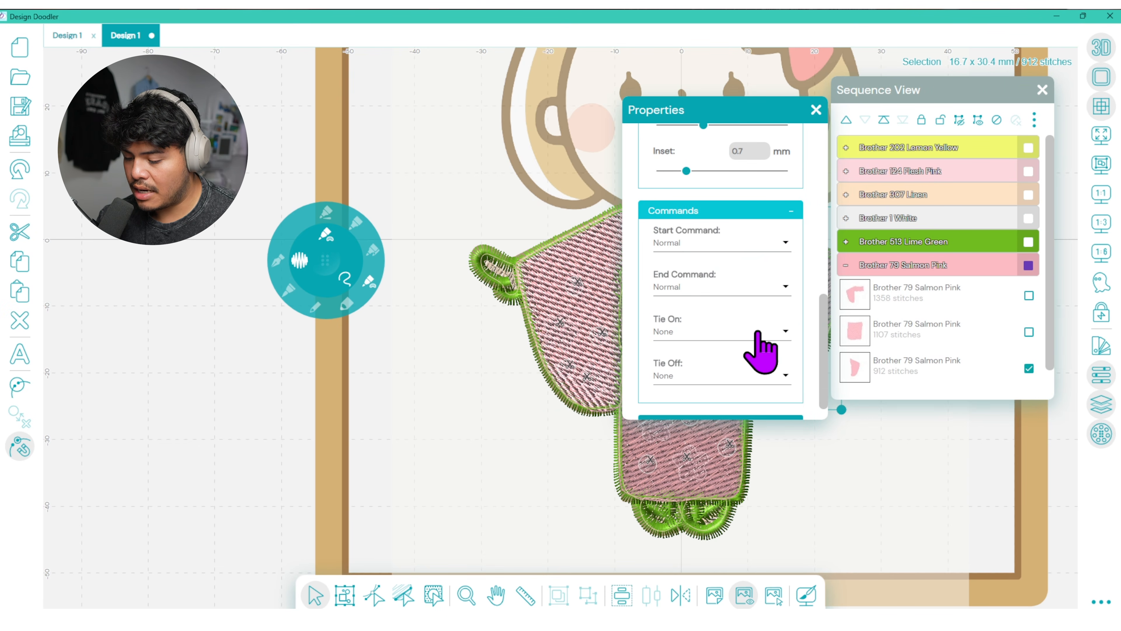
click(757, 375)
click(752, 401)
click(783, 293)
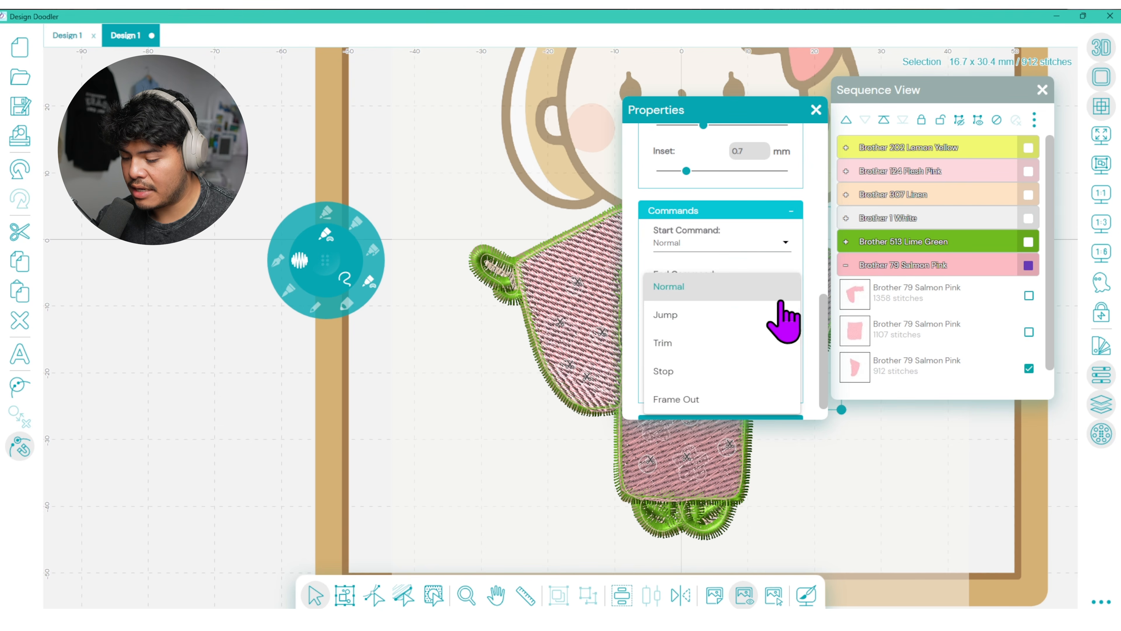
click(752, 343)
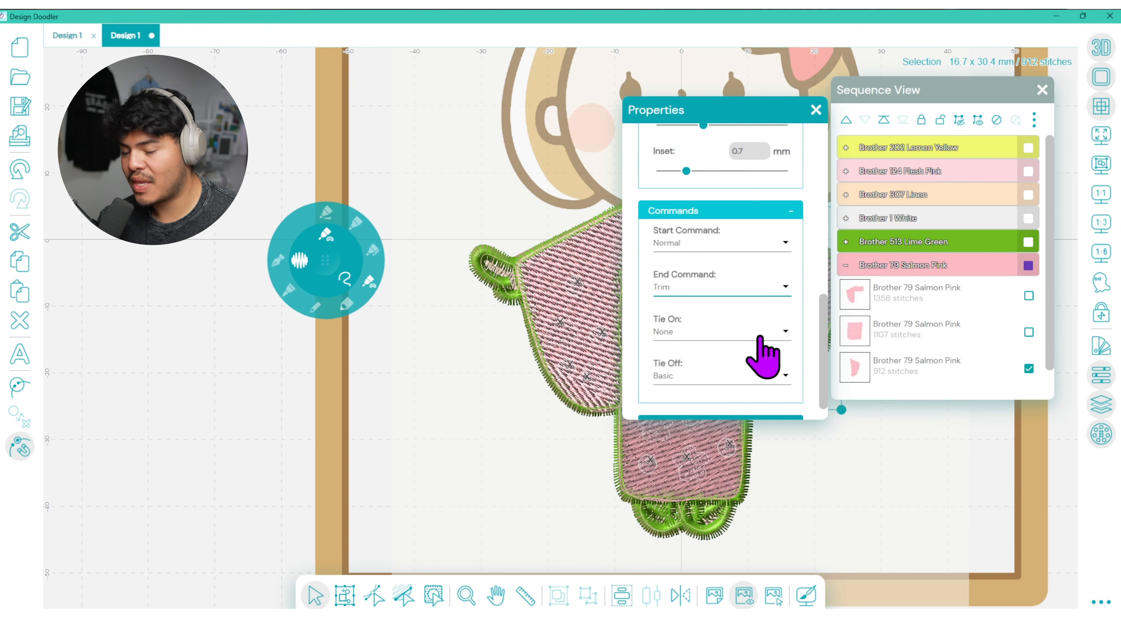
- Apply fill Pattern 3 to all three Salmon Pink kimono fills together
click(1029, 331)
click(1029, 296)
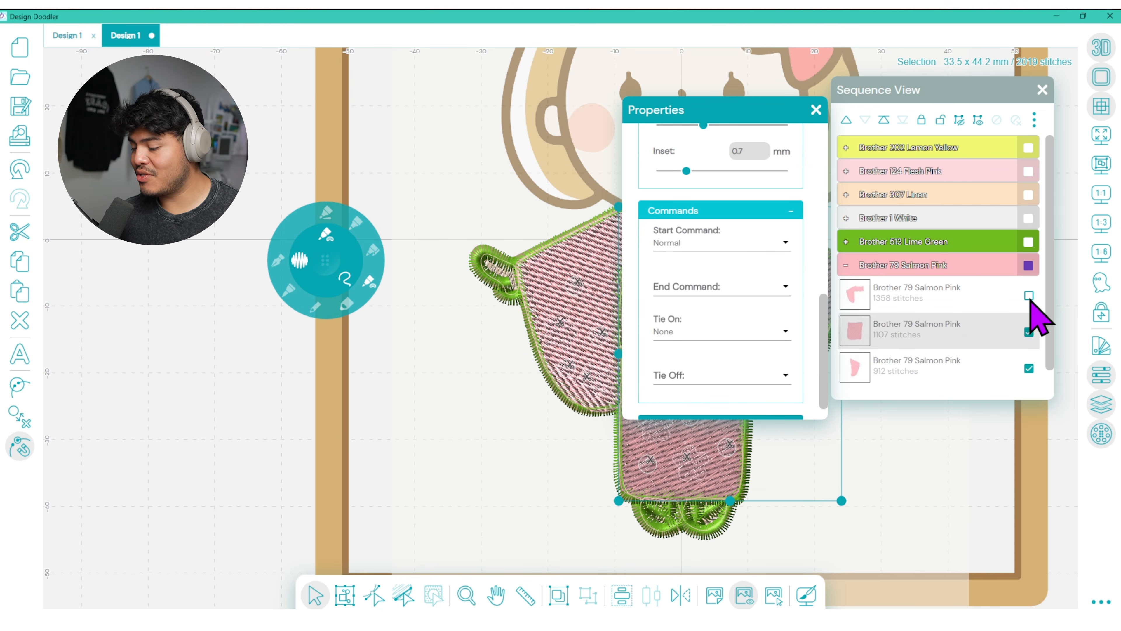
drag(825, 335, 838, 172)
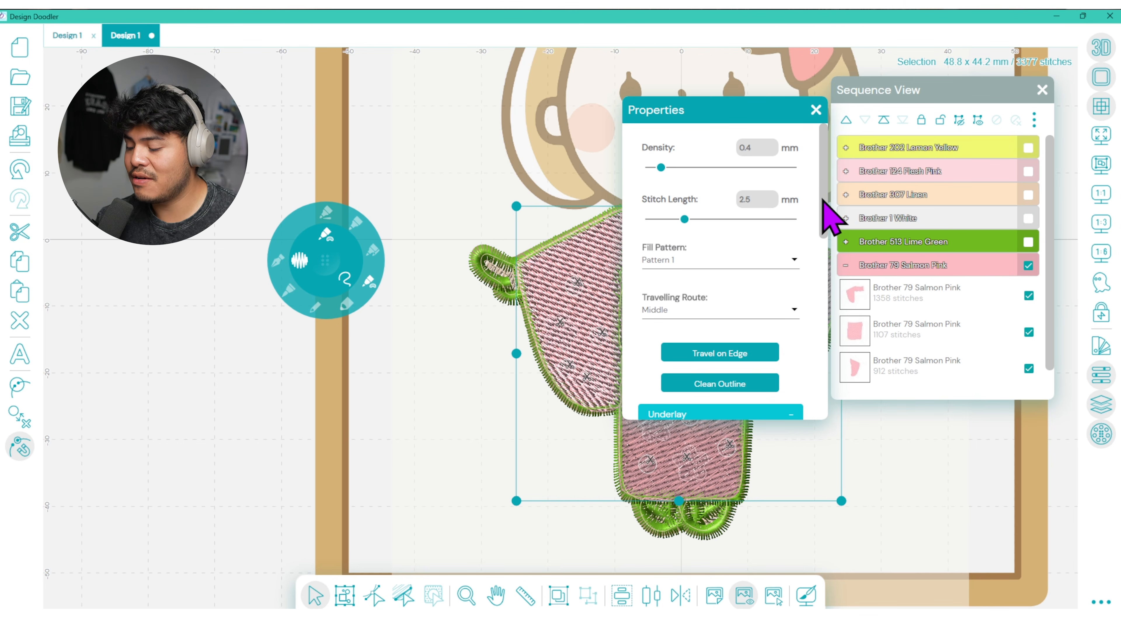
scroll(822, 278, down, 5)
drag(822, 259, 822, 349)
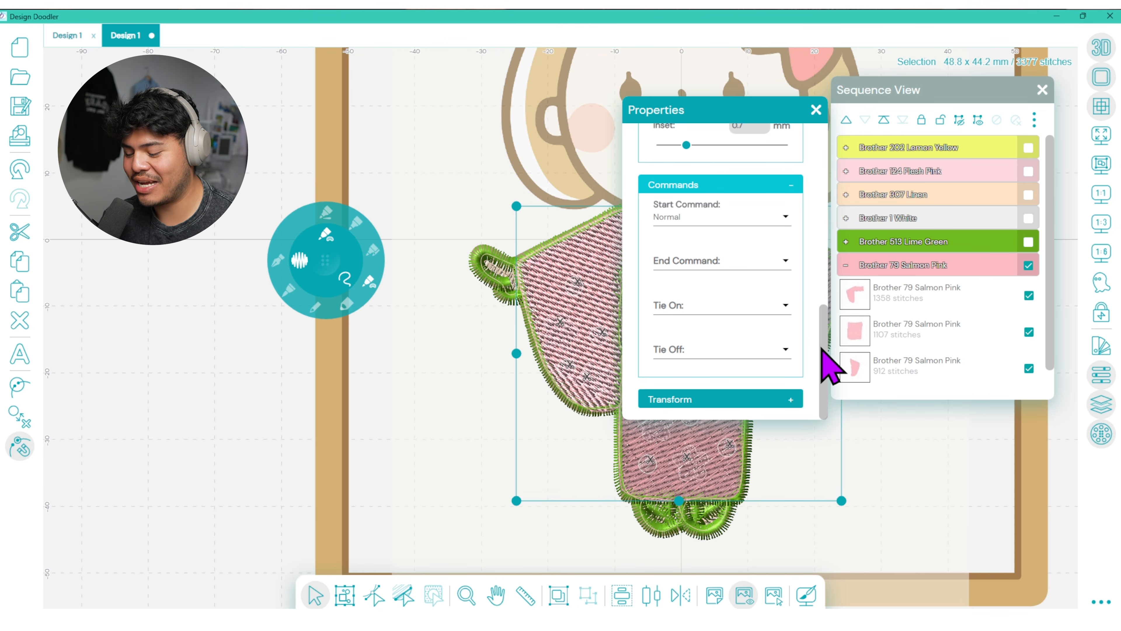
drag(821, 342, 821, 168)
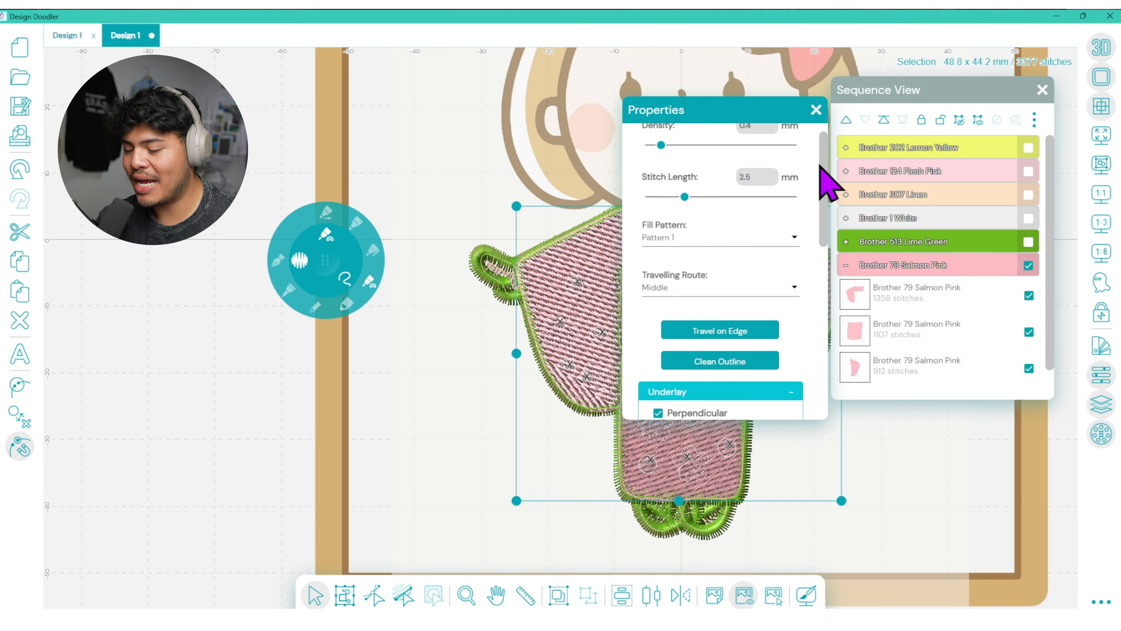
click(766, 239)
click(780, 295)
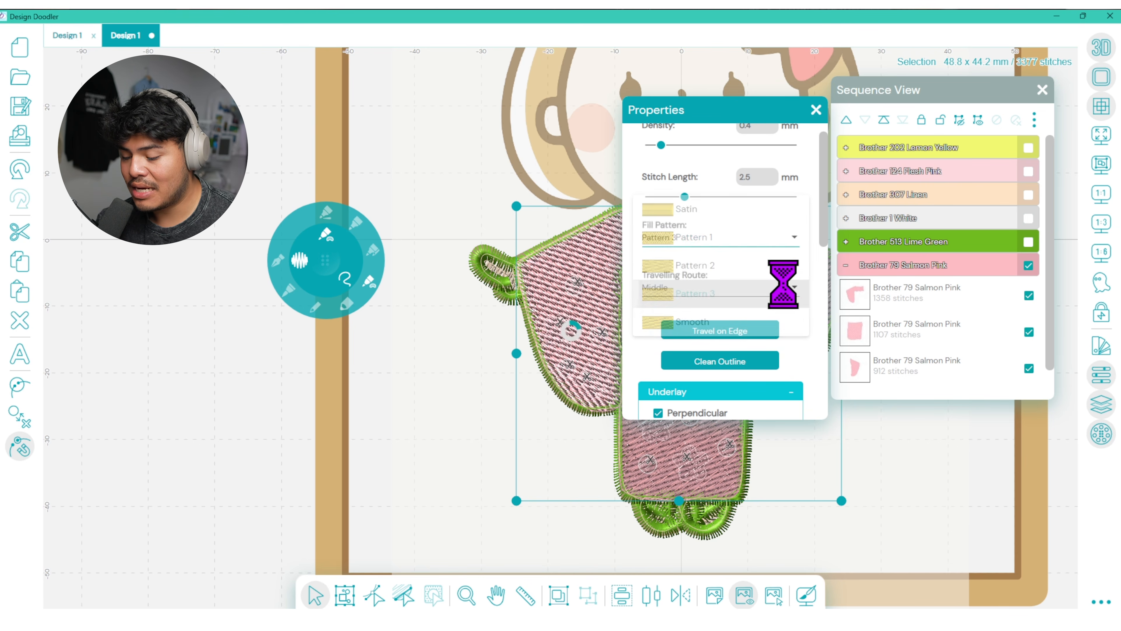
click(795, 239)
click(817, 110)
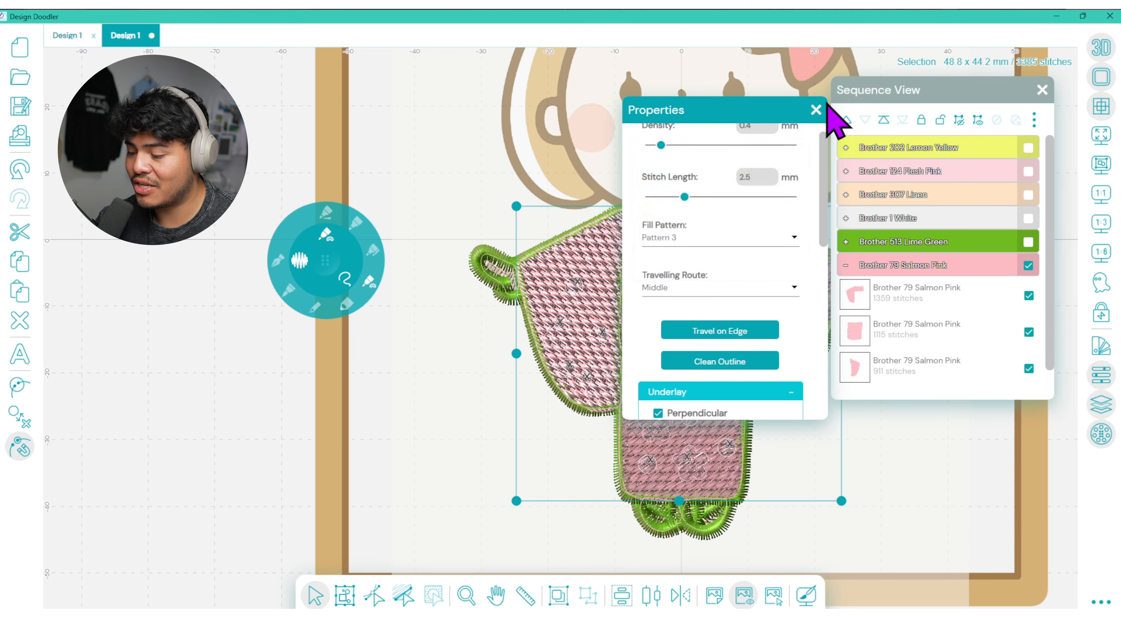
click(817, 110)
click(1041, 91)
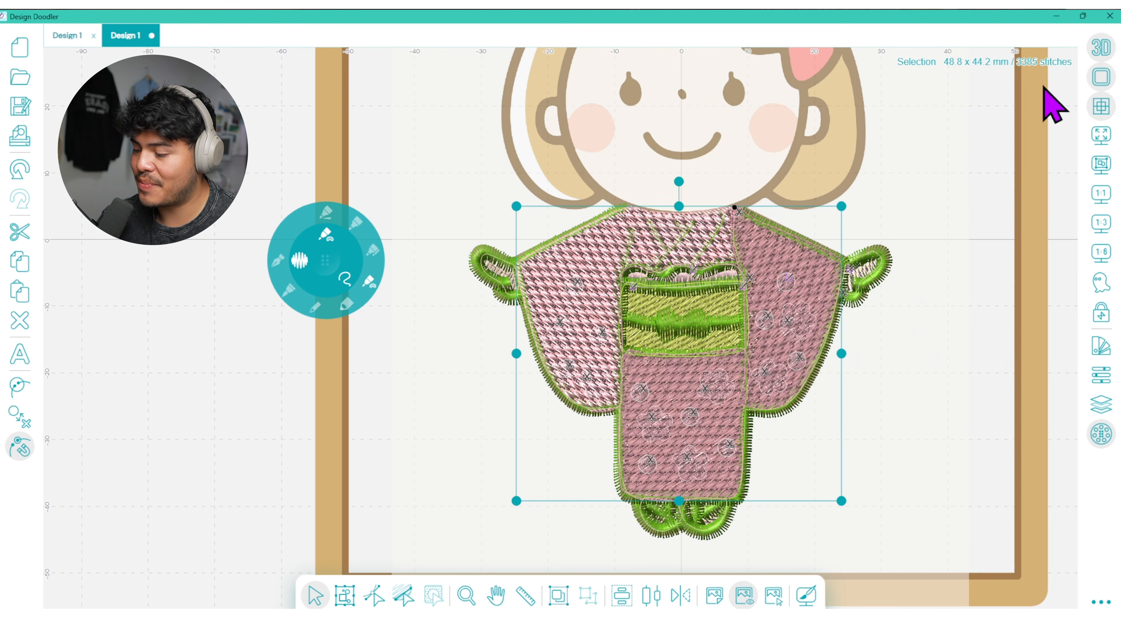
- Move the Salmon Pink color block to the start of the stitching sequence and clear the selection
click(1101, 374)
click(868, 264)
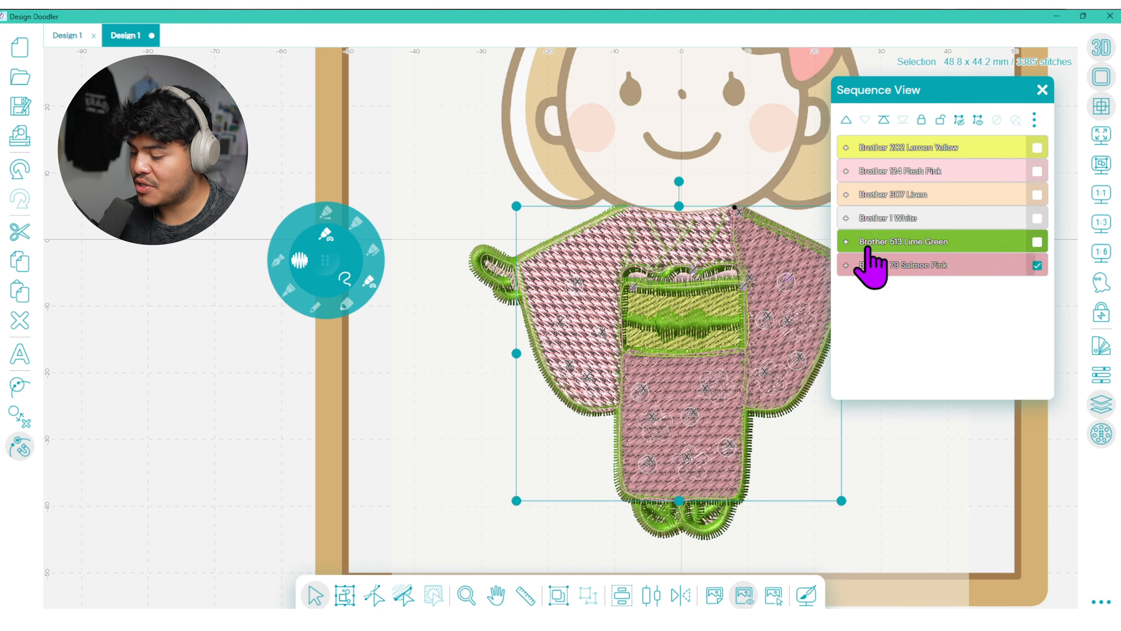
drag(976, 260, 969, 128)
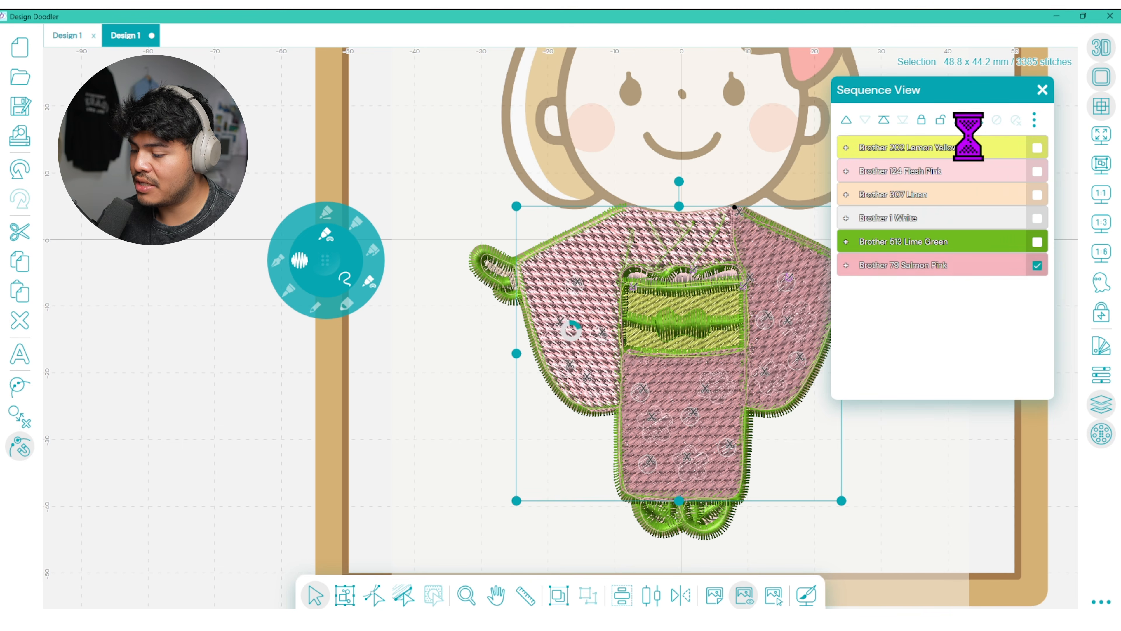
click(967, 463)
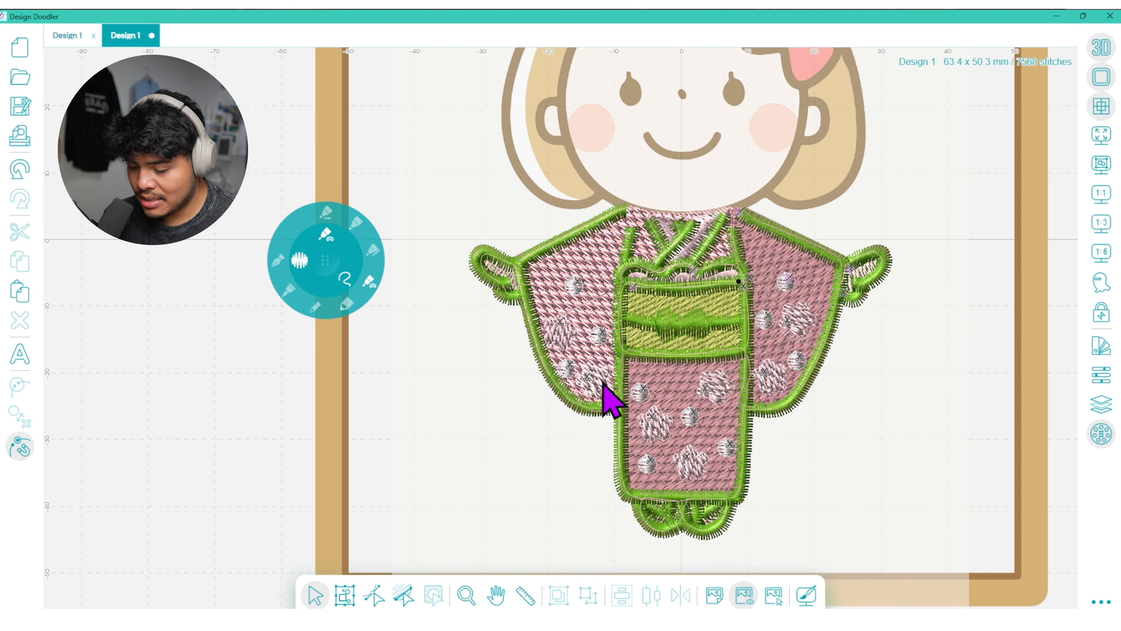
- Change the stitch angle of the two flower fills on the kimono's left sleeve
click(592, 380)
click(970, 312)
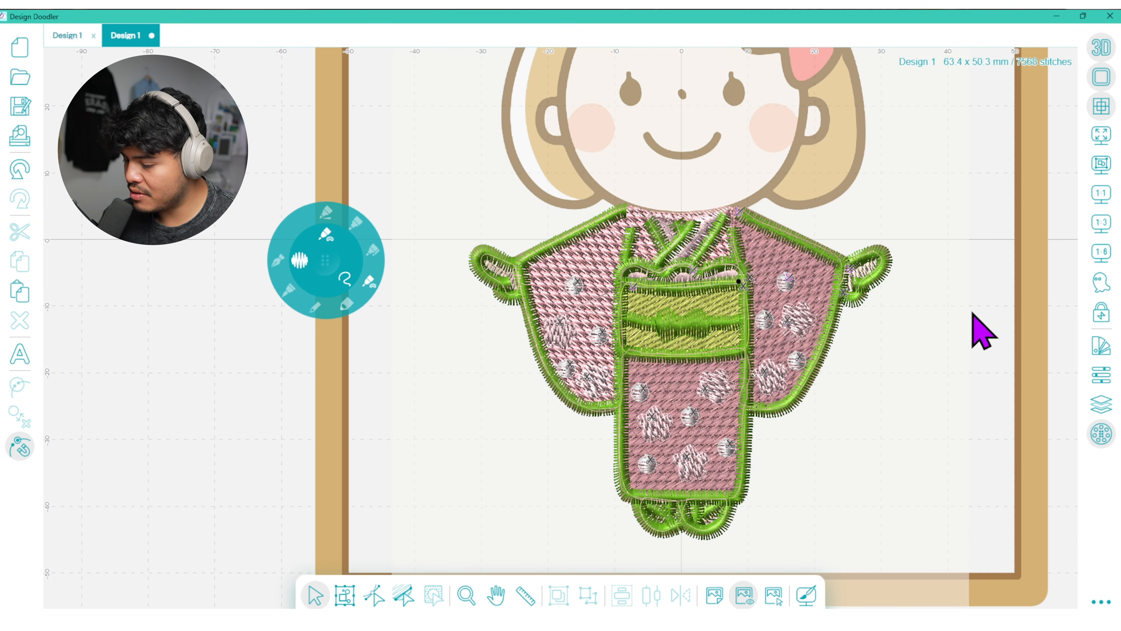
click(1101, 254)
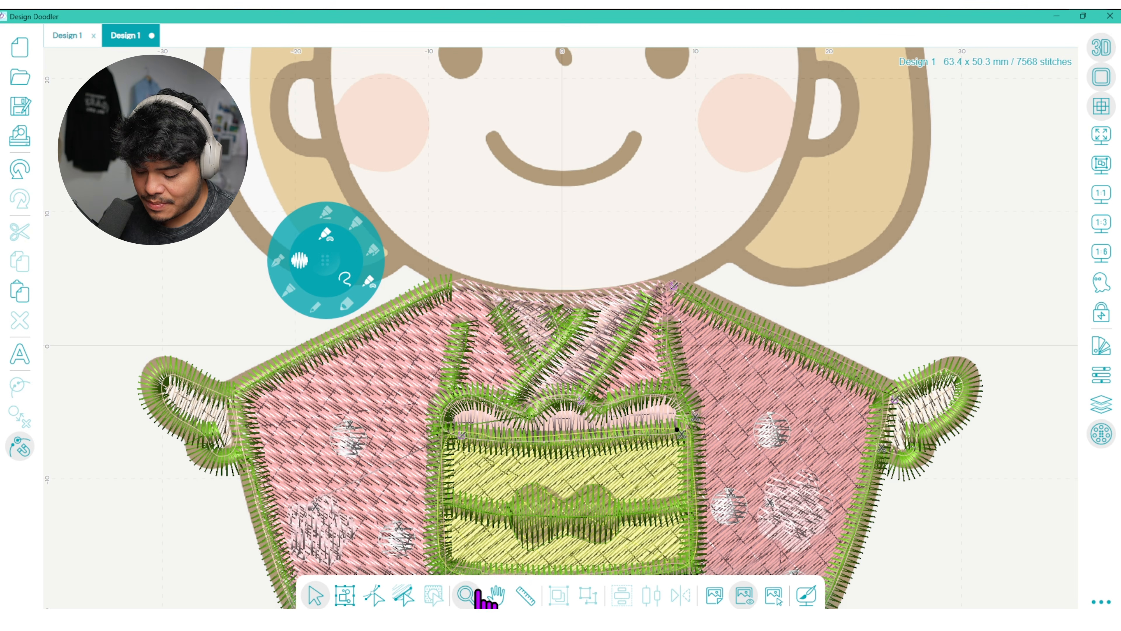
click(495, 595)
drag(639, 331, 494, 552)
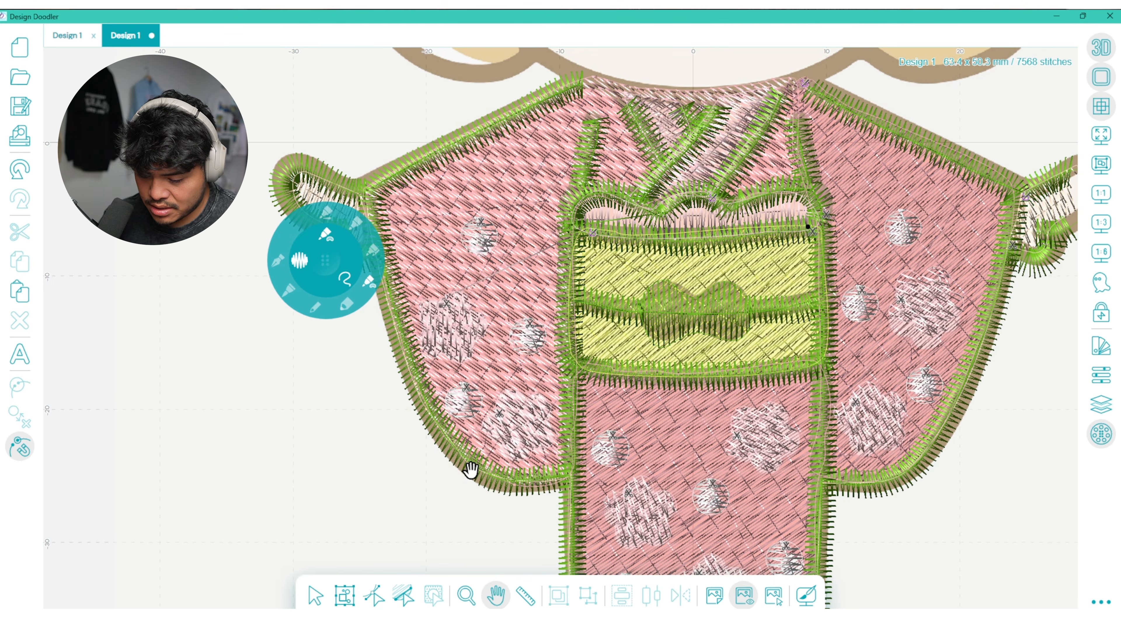
click(402, 597)
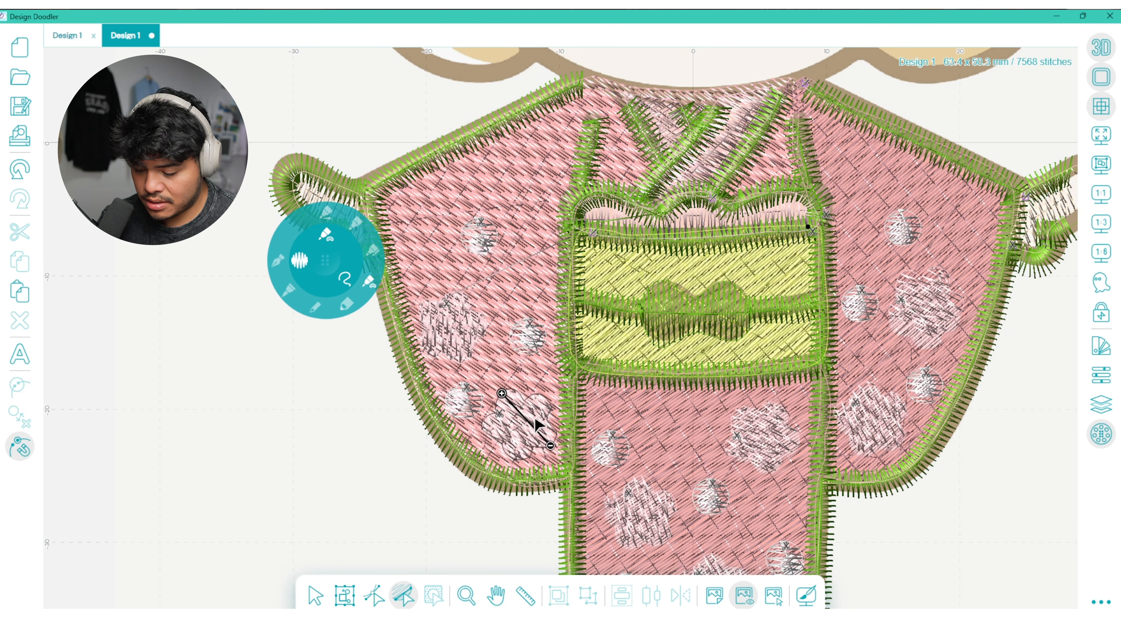
drag(551, 446, 521, 431)
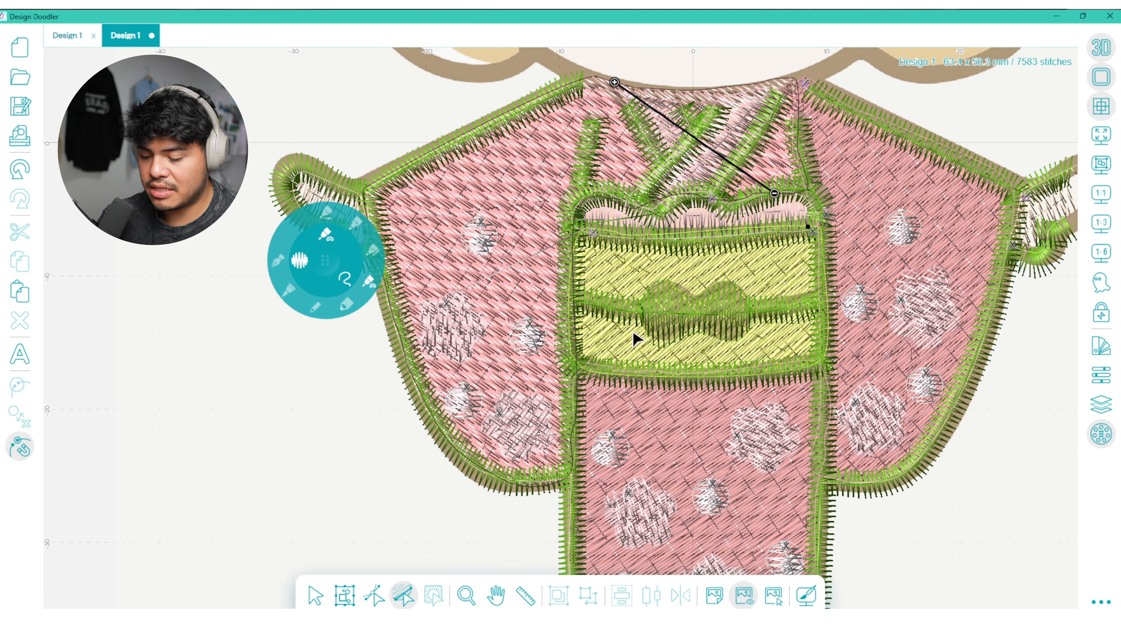
drag(457, 292, 485, 314)
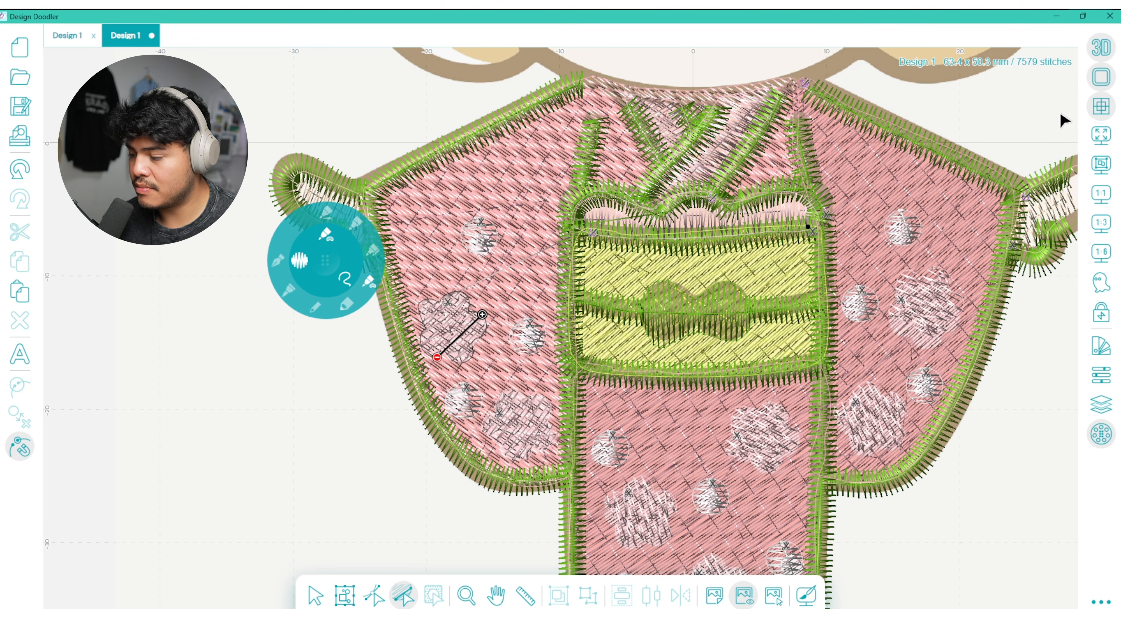
- Check the kimono's stitch paths and trim marks against the artwork without the 3D preview, including at 1:1 scale
click(1101, 48)
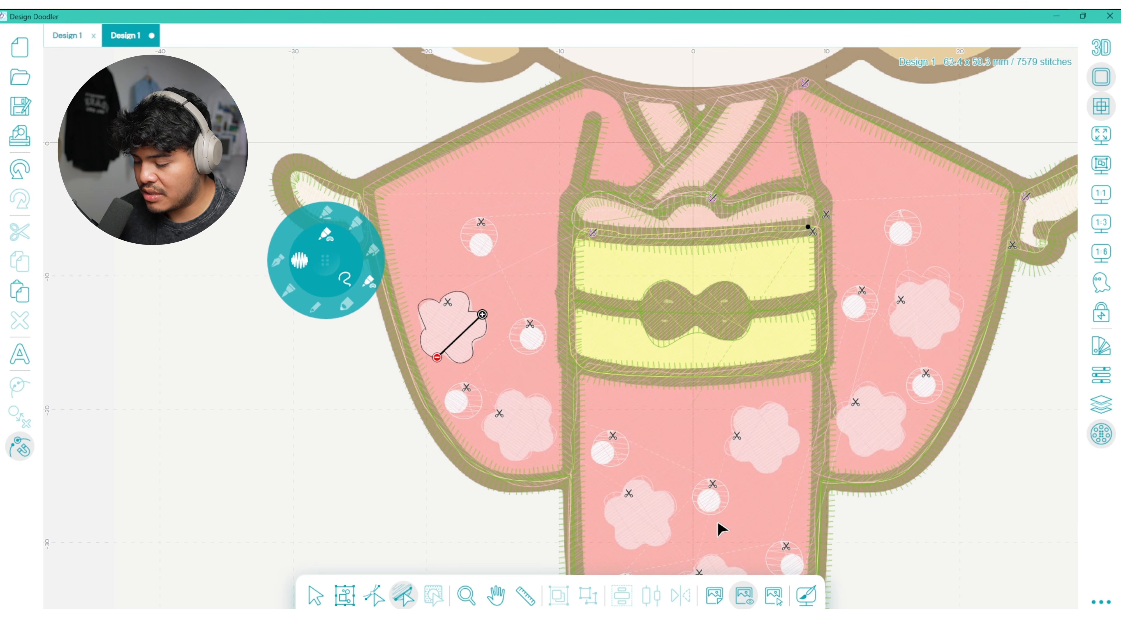
click(496, 596)
mouse_move(646, 467)
mouse_down()
mouse_move(636, 493)
mouse_move(631, 453)
mouse_up()
drag(661, 330, 687, 118)
click(1101, 193)
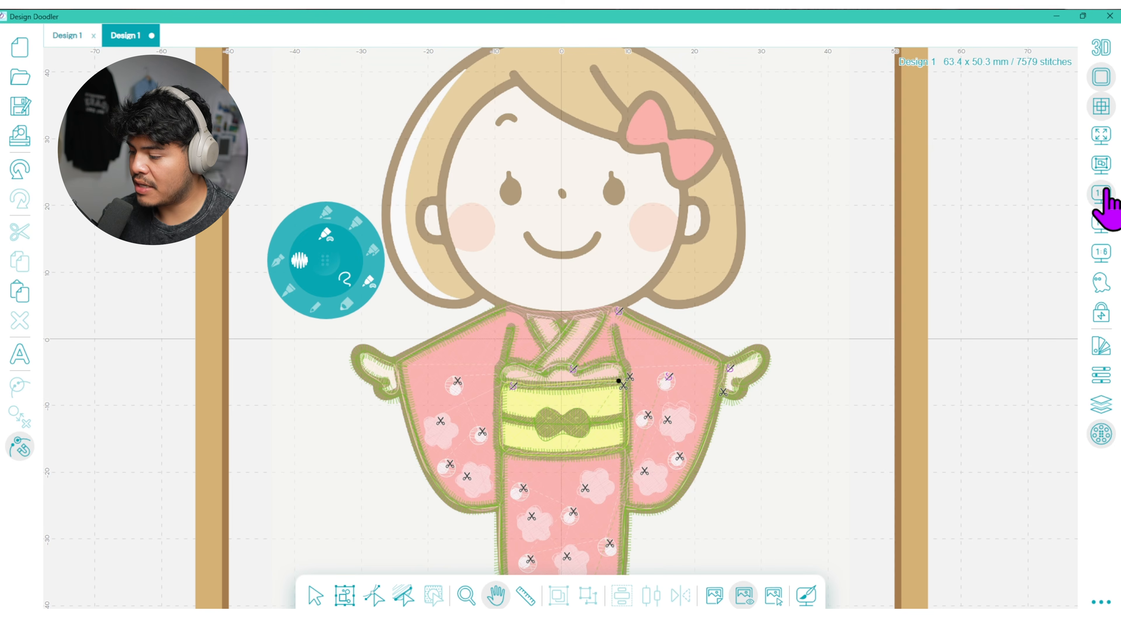
click(1101, 47)
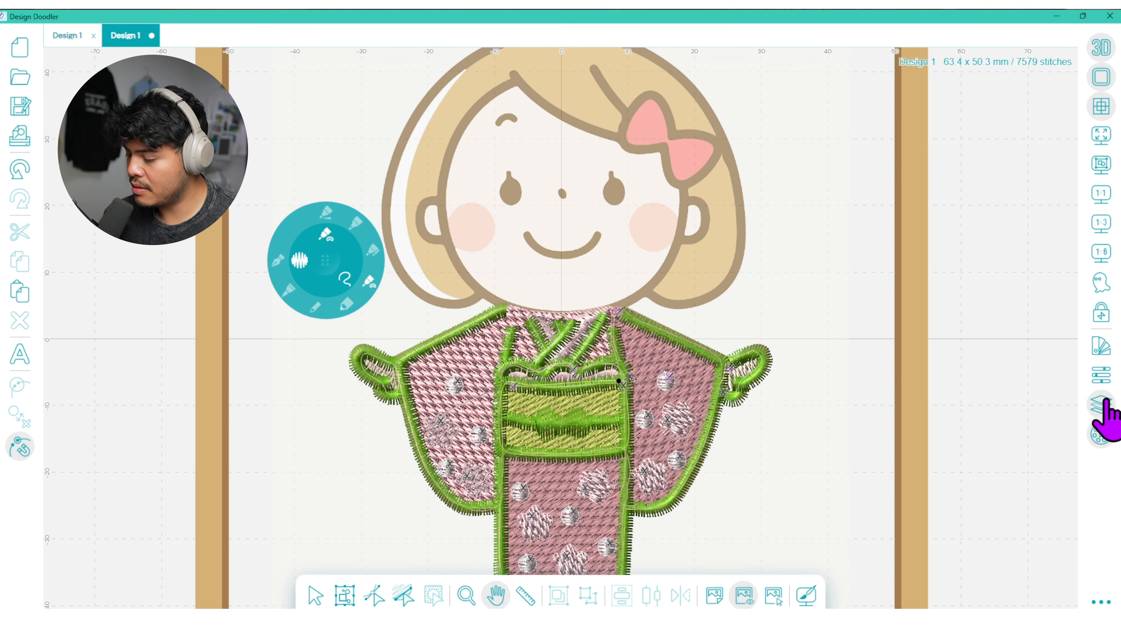
- Recolor the Lime Green outline block to Brother 58 Dark Brown after trying Brother 900 Black
click(1101, 377)
click(1042, 265)
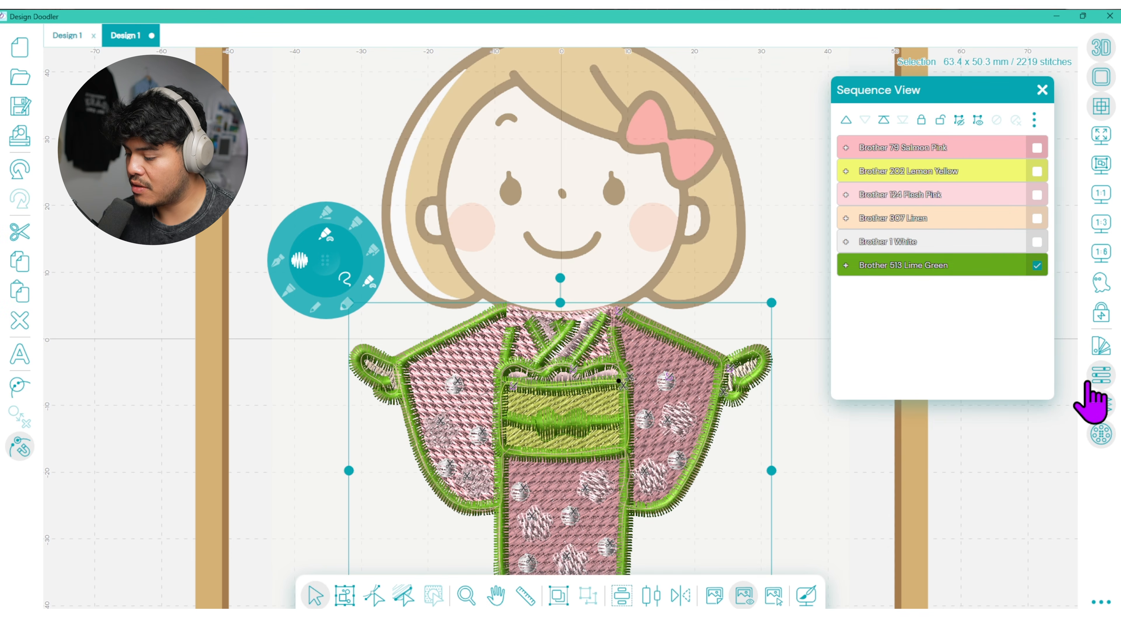
click(1101, 345)
click(994, 152)
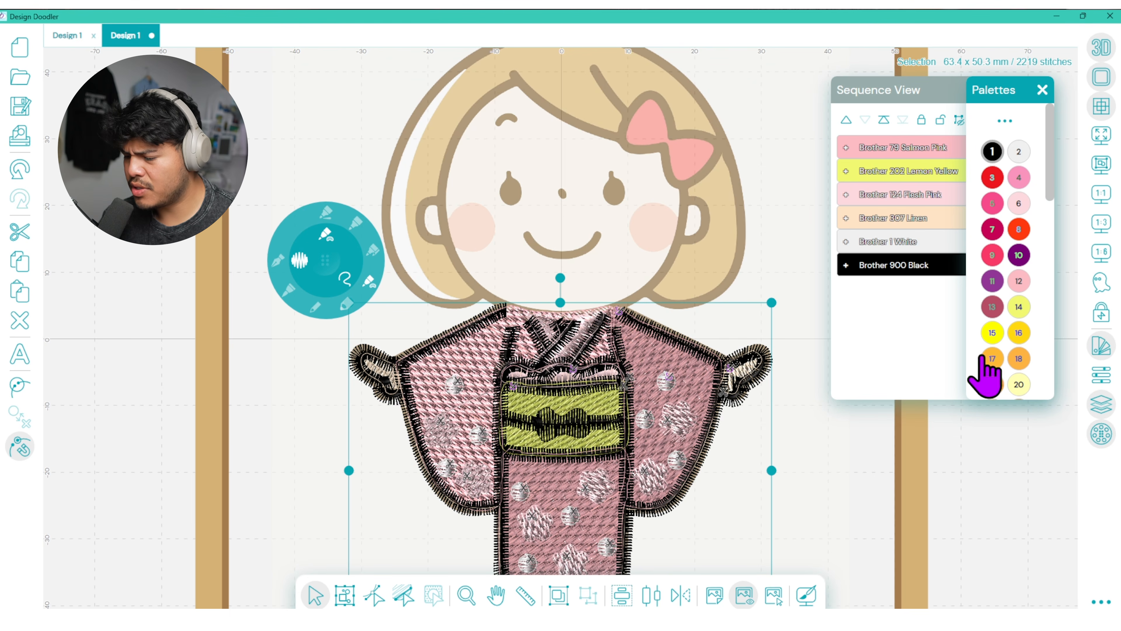
drag(1051, 199, 1062, 299)
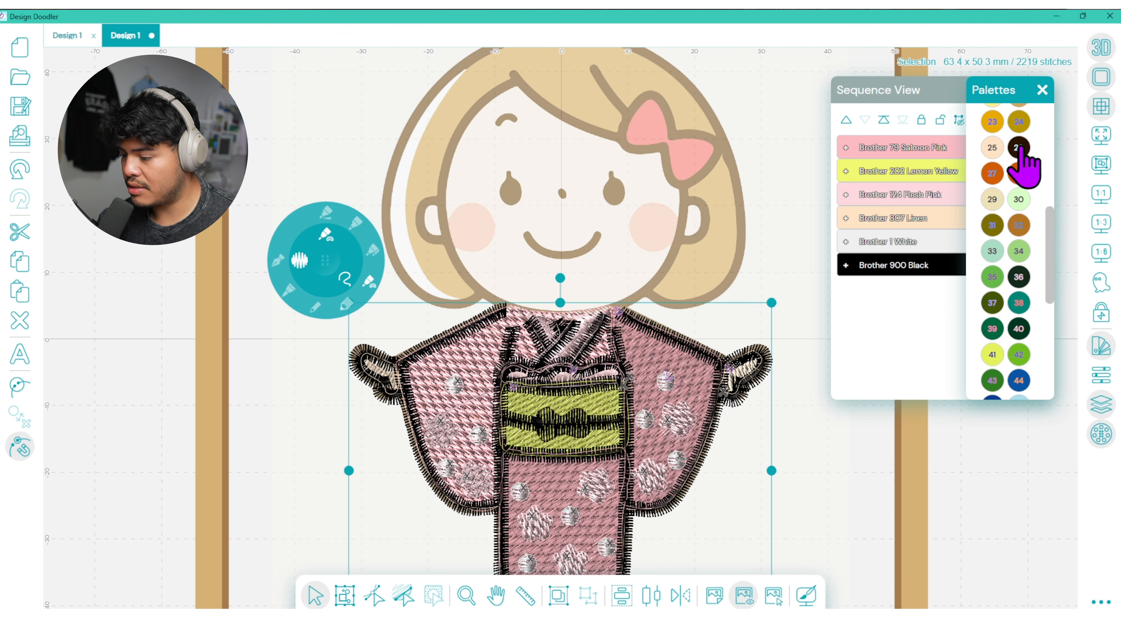
click(992, 223)
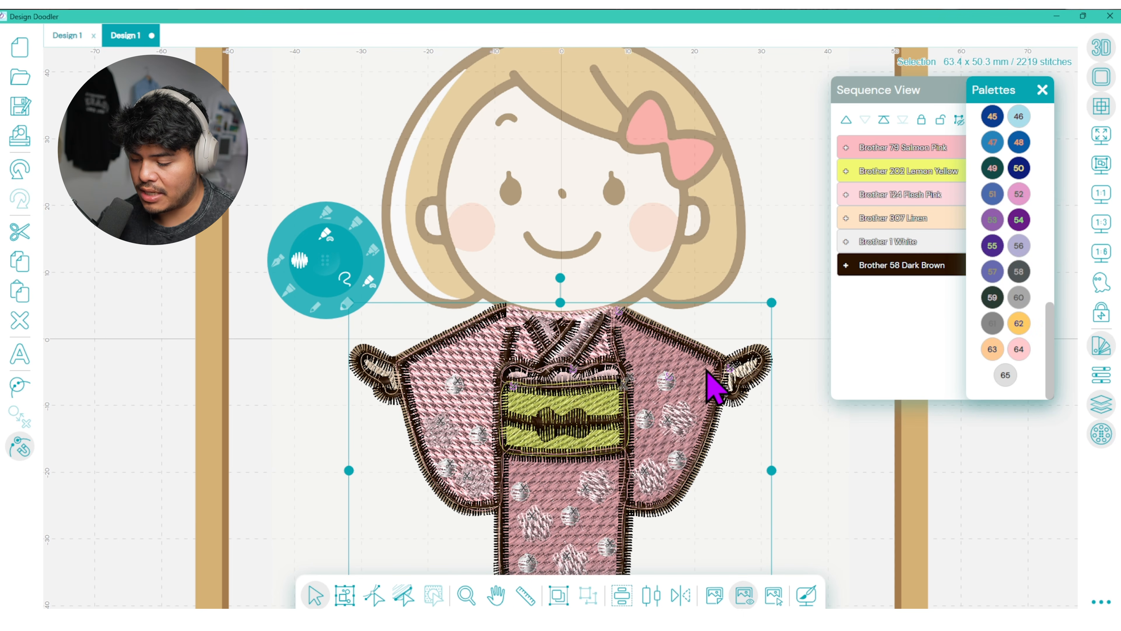
click(1041, 89)
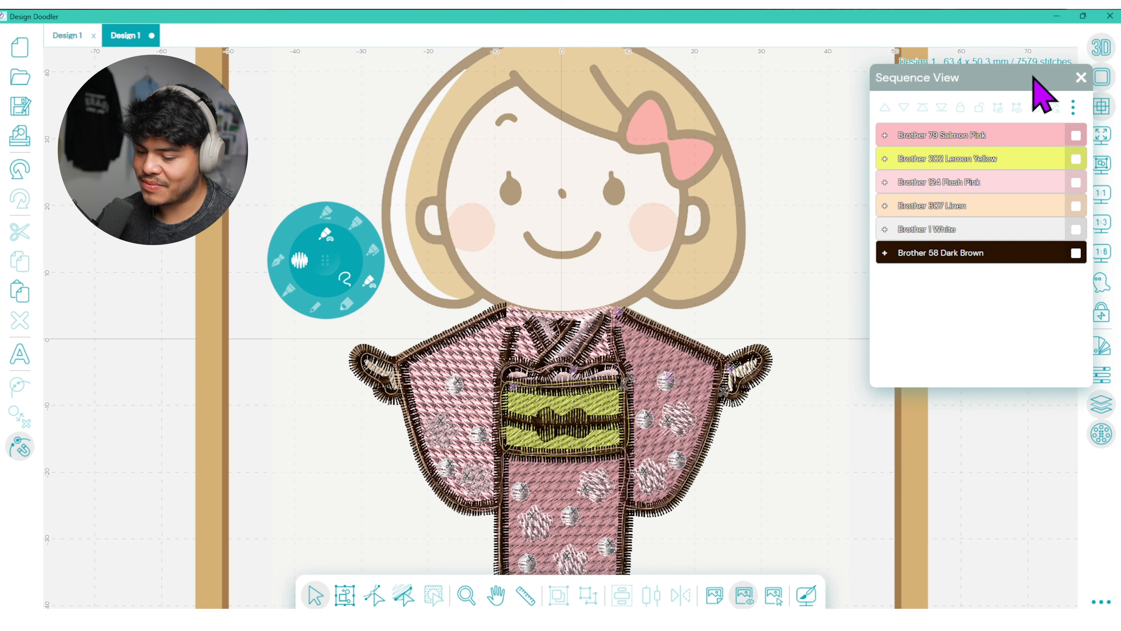
- Turn off the 3D preview and inspect the outlined kimono down to the feet
click(1101, 47)
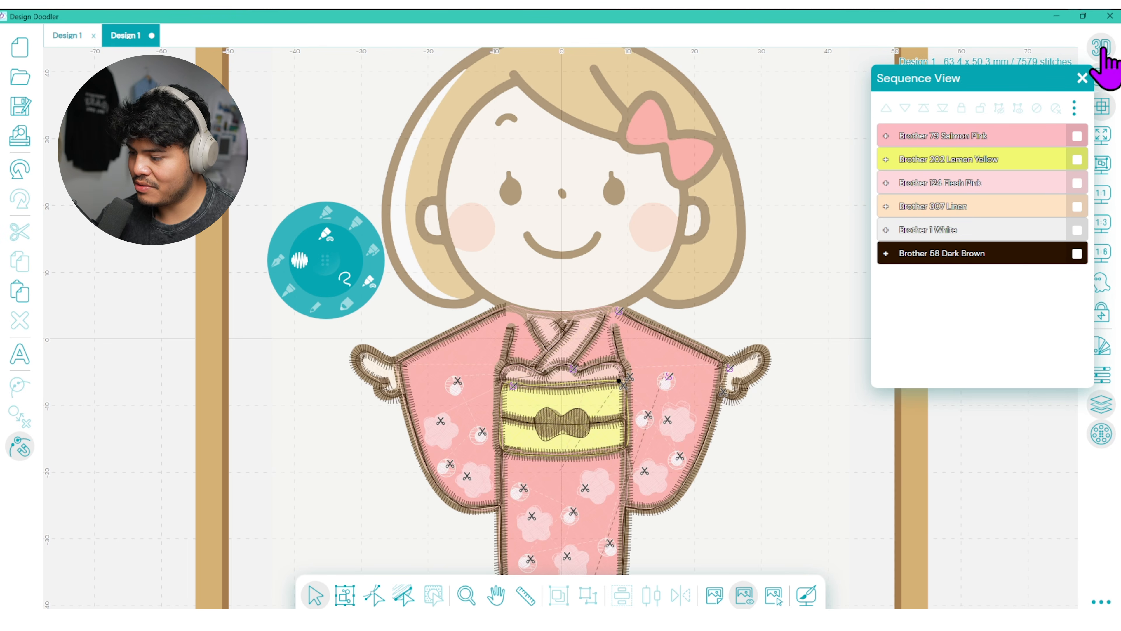
click(495, 593)
drag(647, 513, 748, 419)
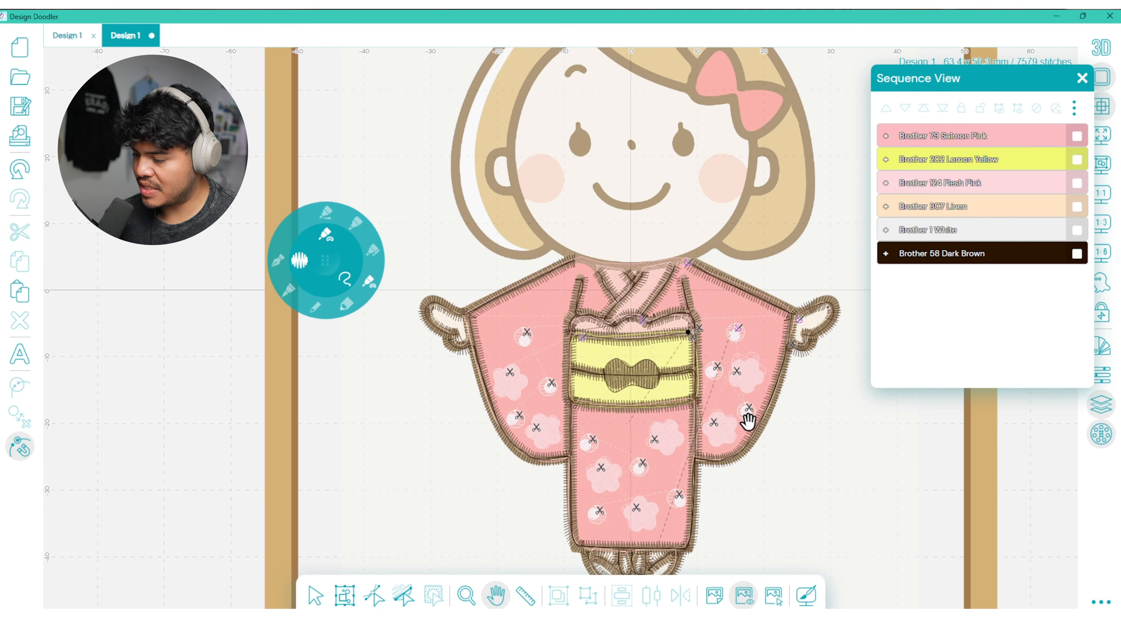
- Turn on the 3D preview and lock all six thread color blocks of the kimono, from Salmon Pink through Dark Brown
click(1101, 222)
click(1100, 77)
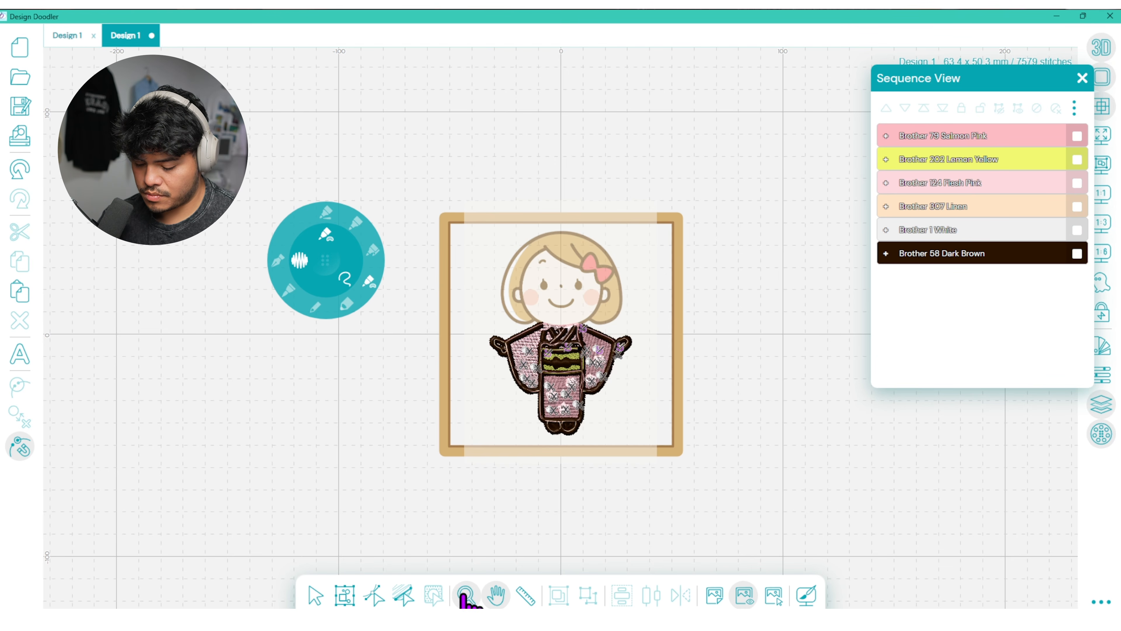
click(559, 364)
click(560, 365)
click(562, 367)
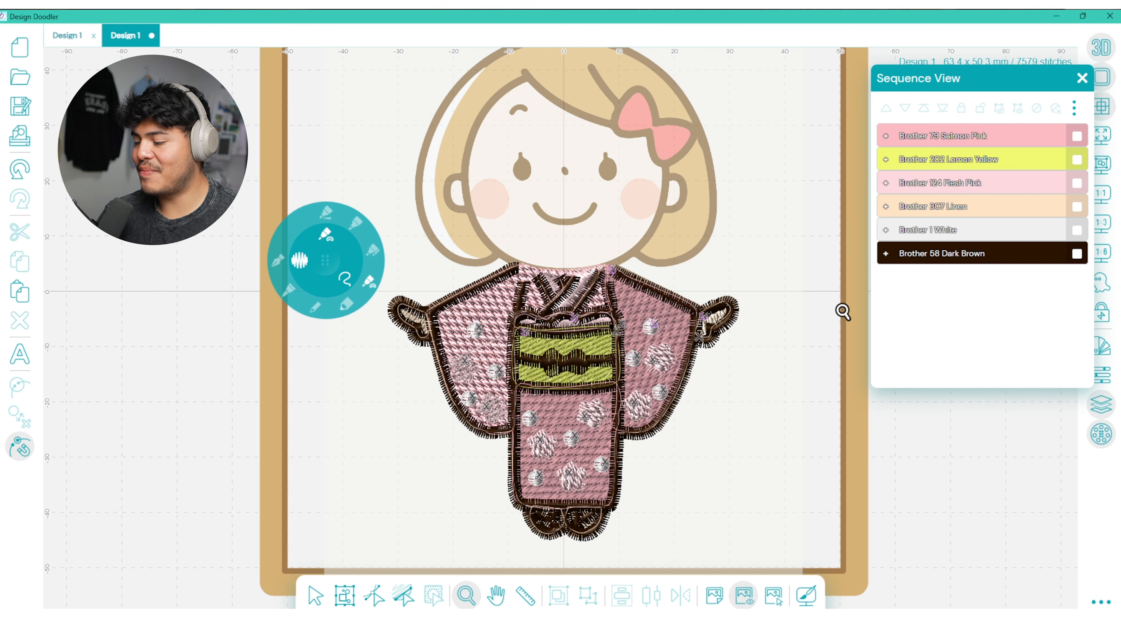
click(1077, 136)
click(1077, 159)
click(1077, 183)
click(1077, 207)
click(1077, 229)
click(1077, 253)
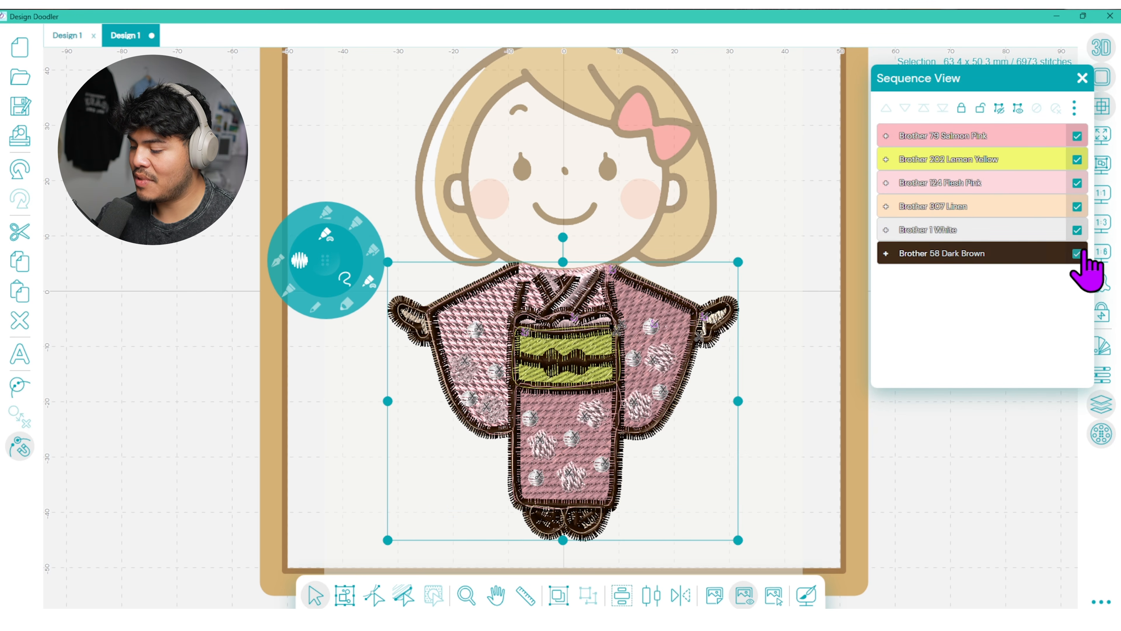
click(965, 107)
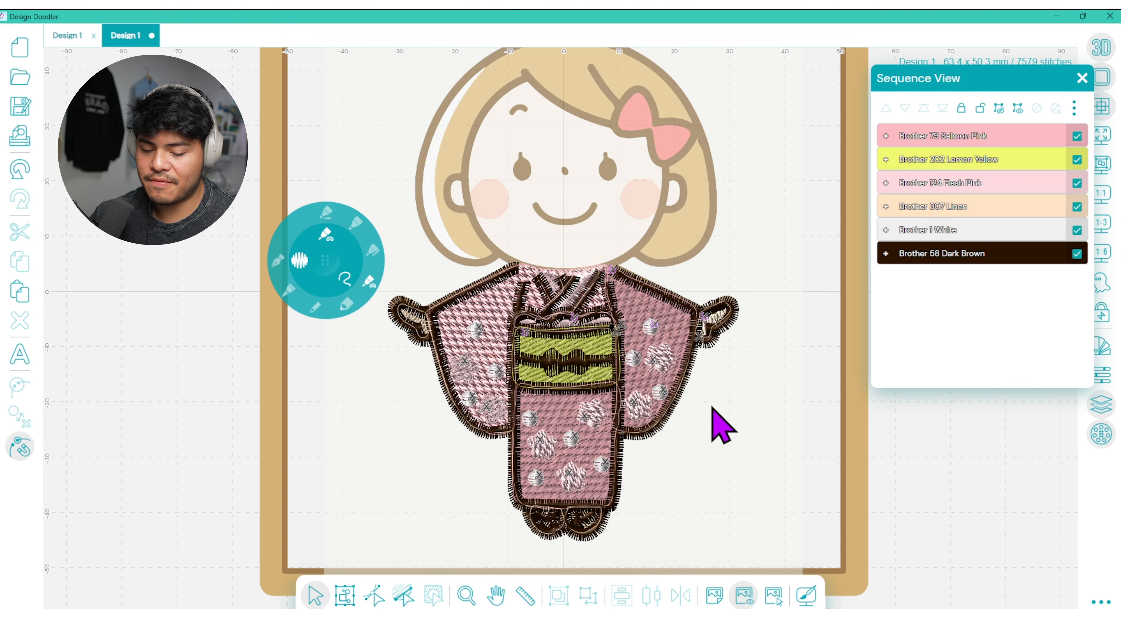
- Save the design as Design 1 in JDX format, replacing the existing file, and dismiss the sequence view
click(21, 106)
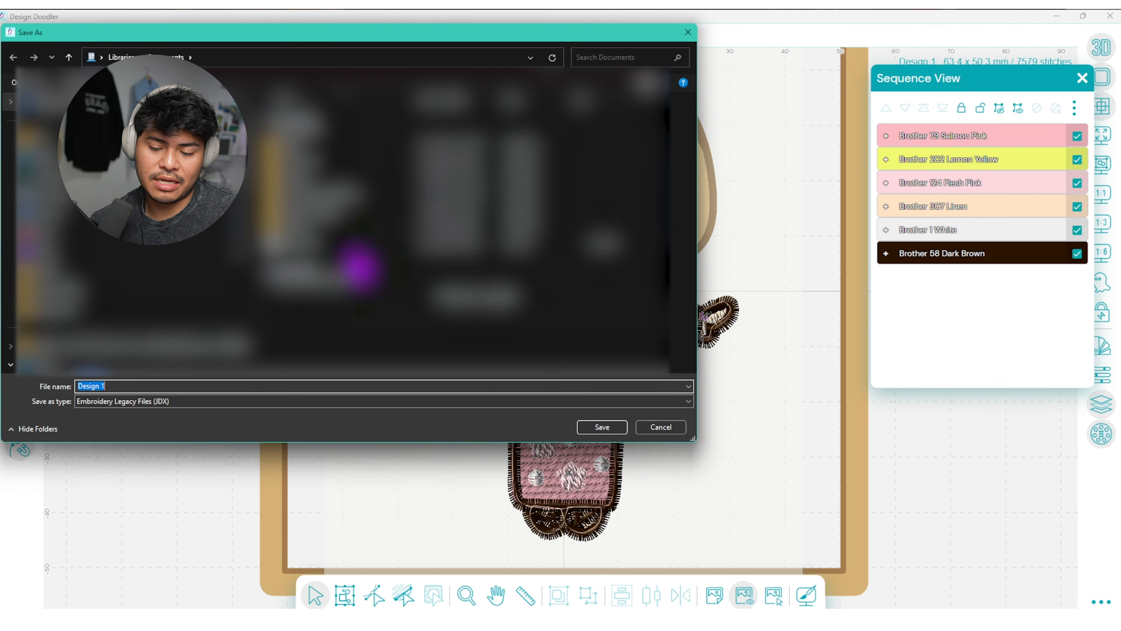
click(605, 427)
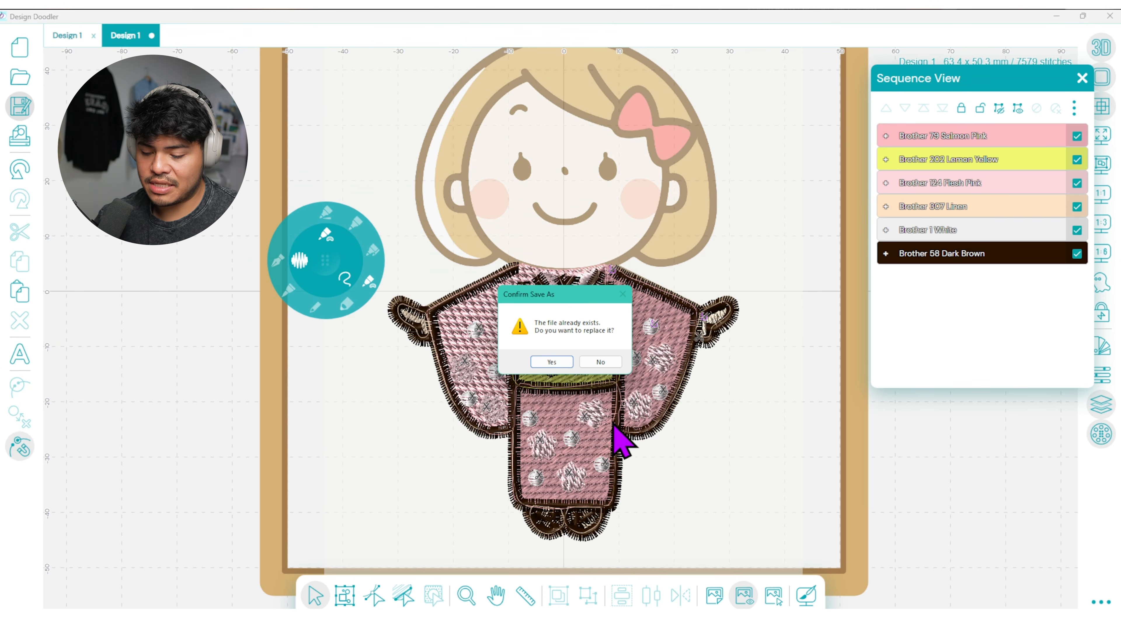
click(552, 362)
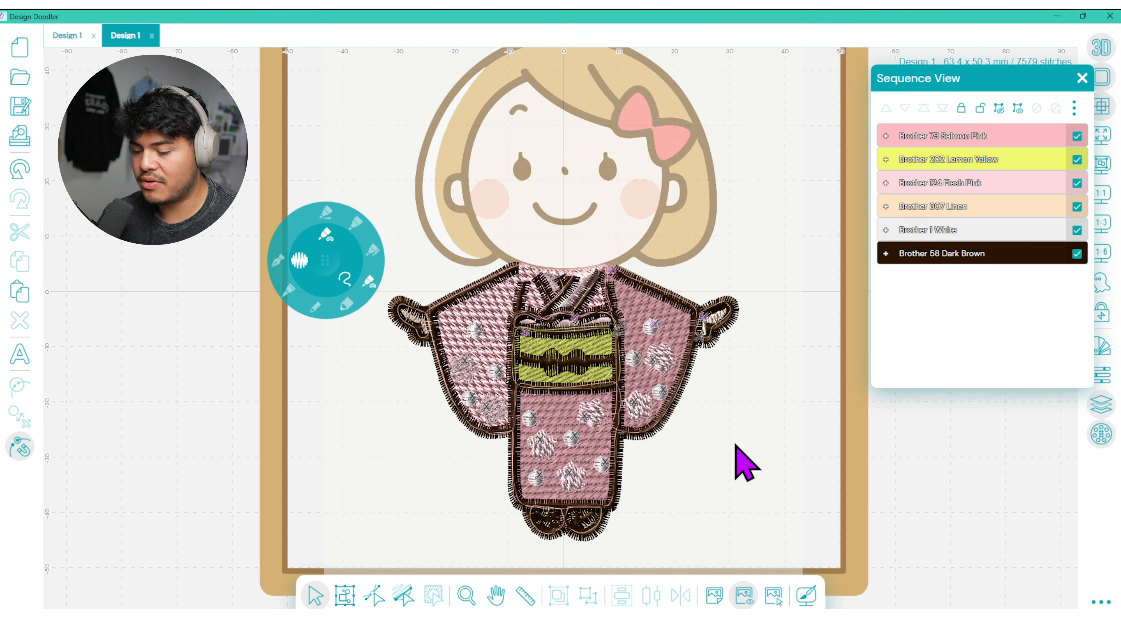
click(1081, 79)
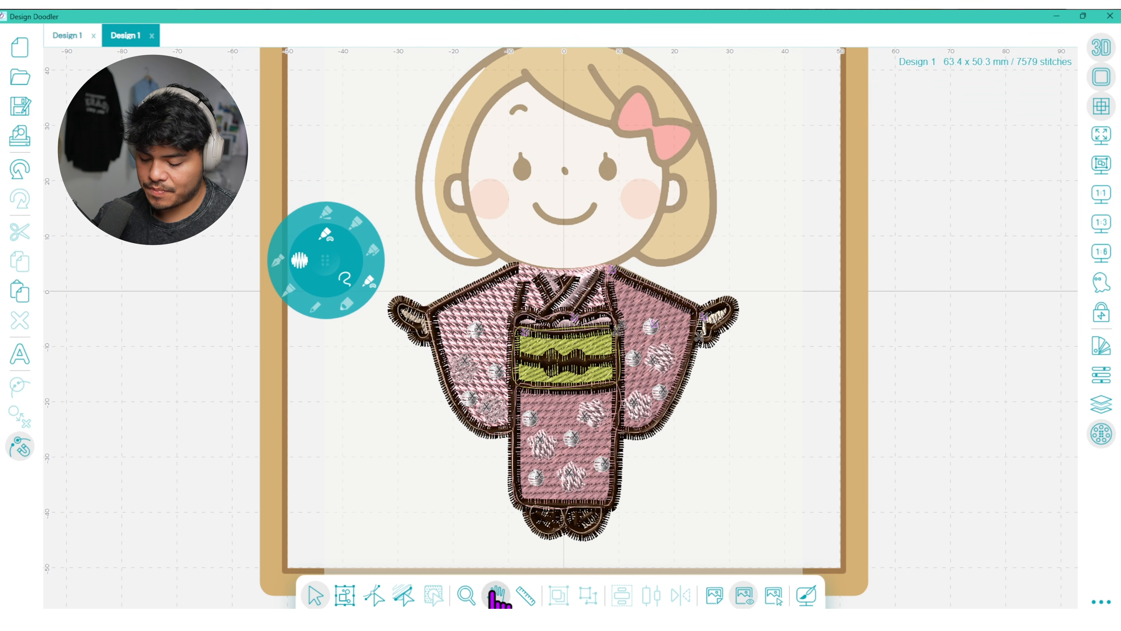
- Select the Steil pen with a 2 mm width for outlining the girl's head
drag(646, 256, 670, 400)
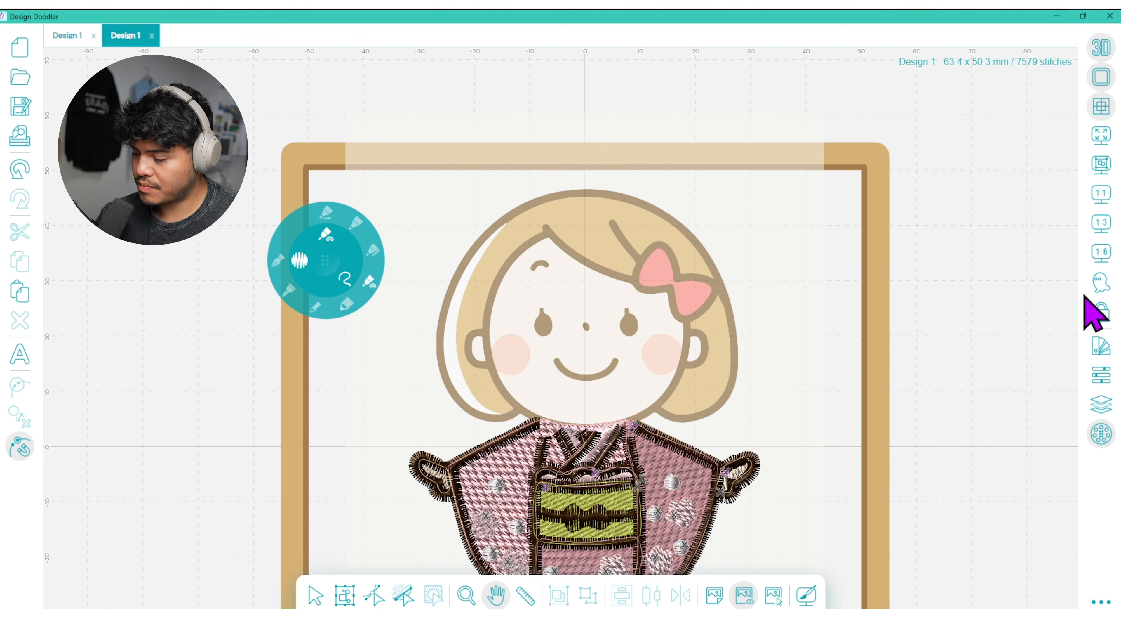
click(1103, 230)
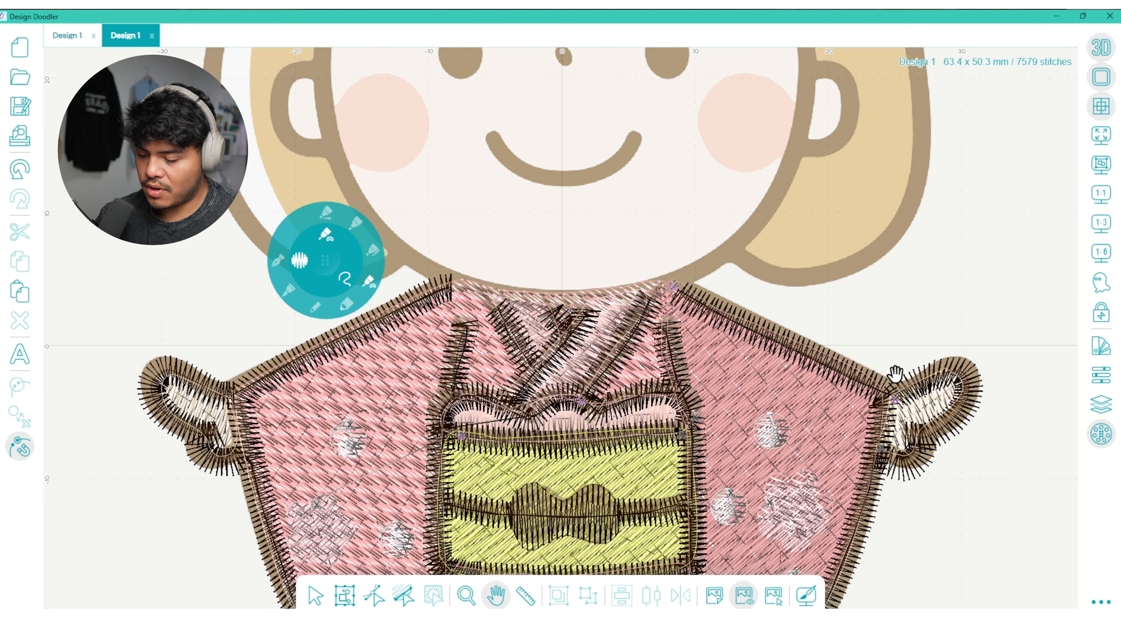
drag(618, 250, 658, 458)
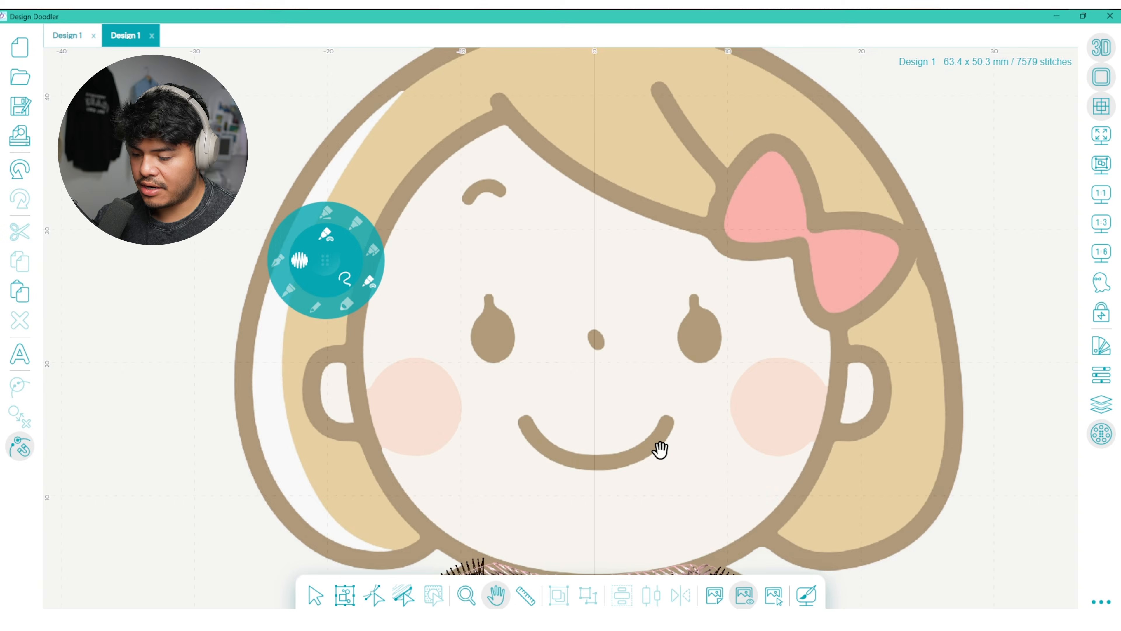
click(1101, 224)
drag(648, 267, 698, 393)
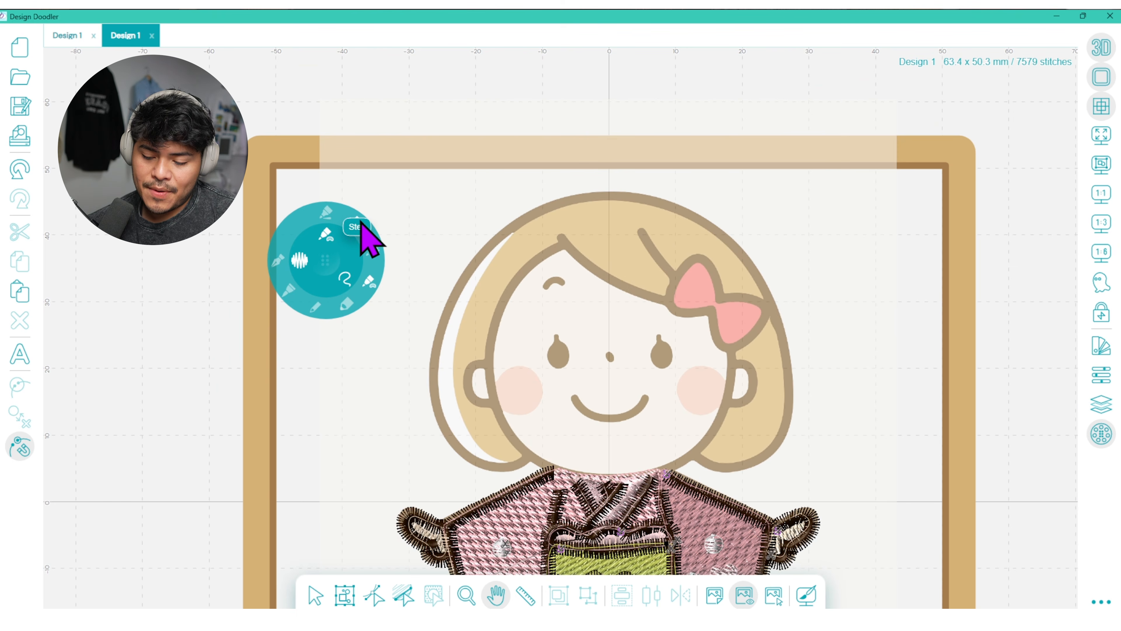
mouse_move(325, 287)
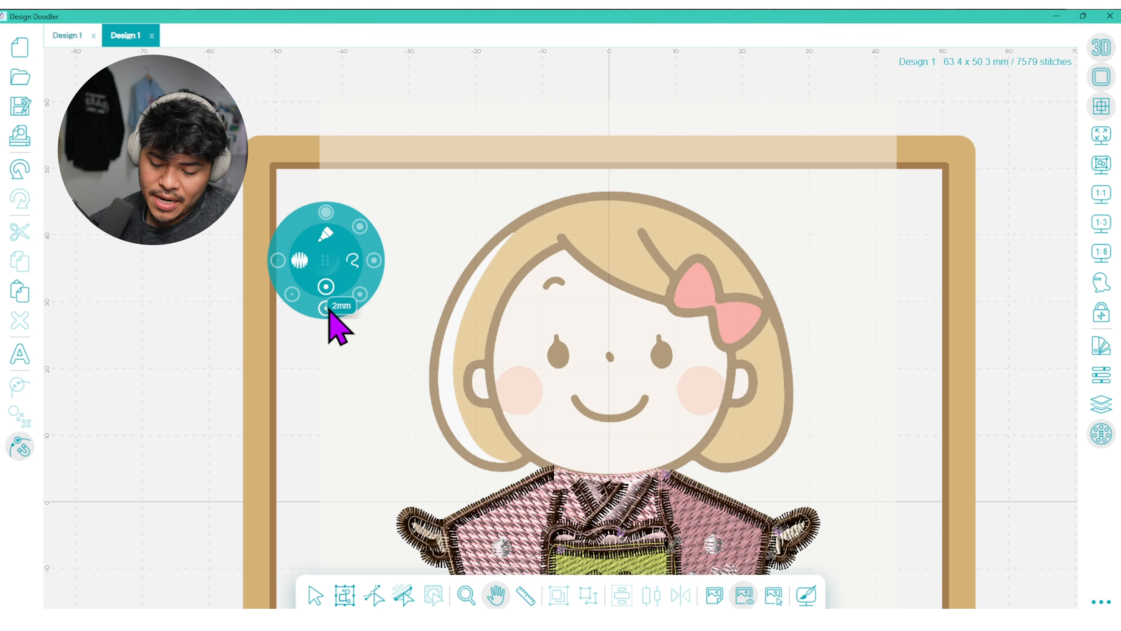
click(326, 307)
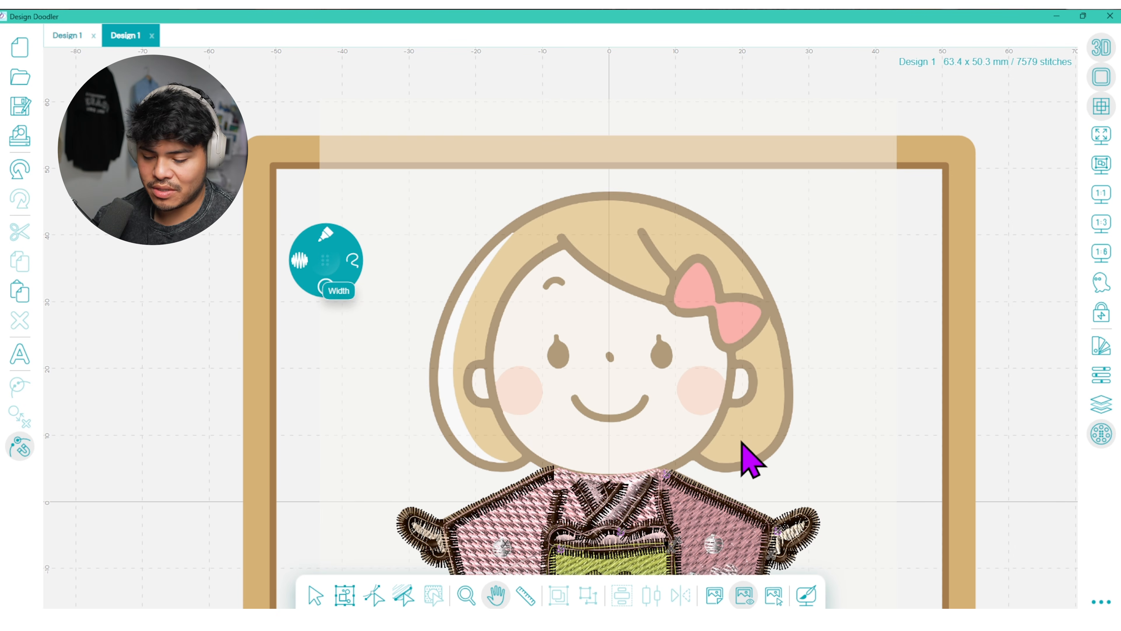
- Choose palette color 34, light green, as the thread for the new stitches
click(1101, 346)
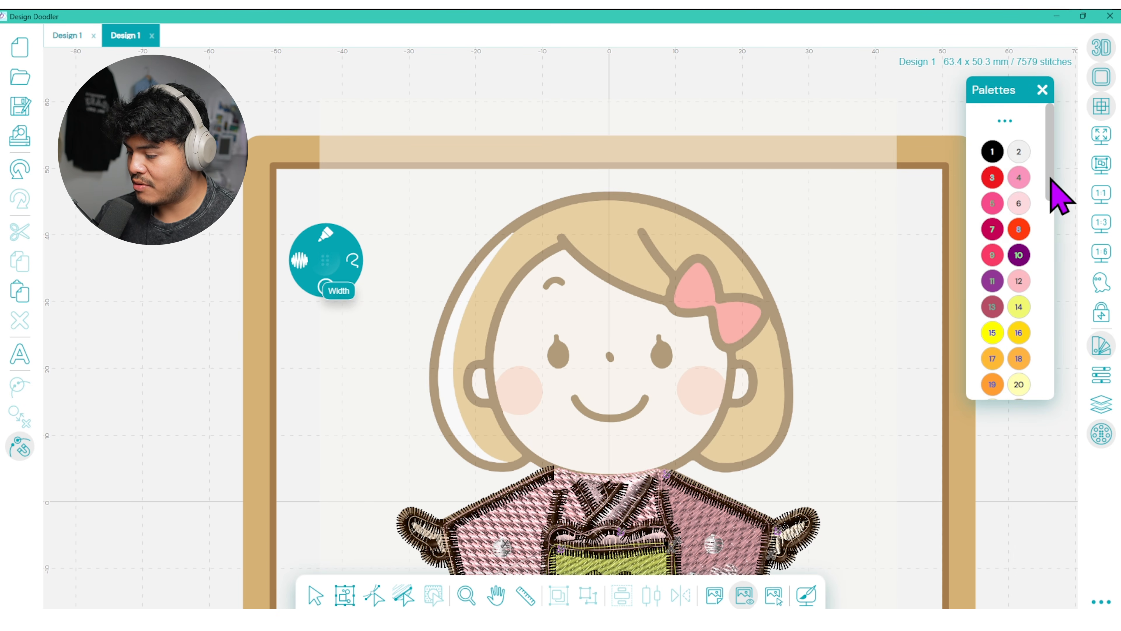
drag(1050, 181, 1053, 292)
scroll(1033, 295, down, 2)
click(1019, 183)
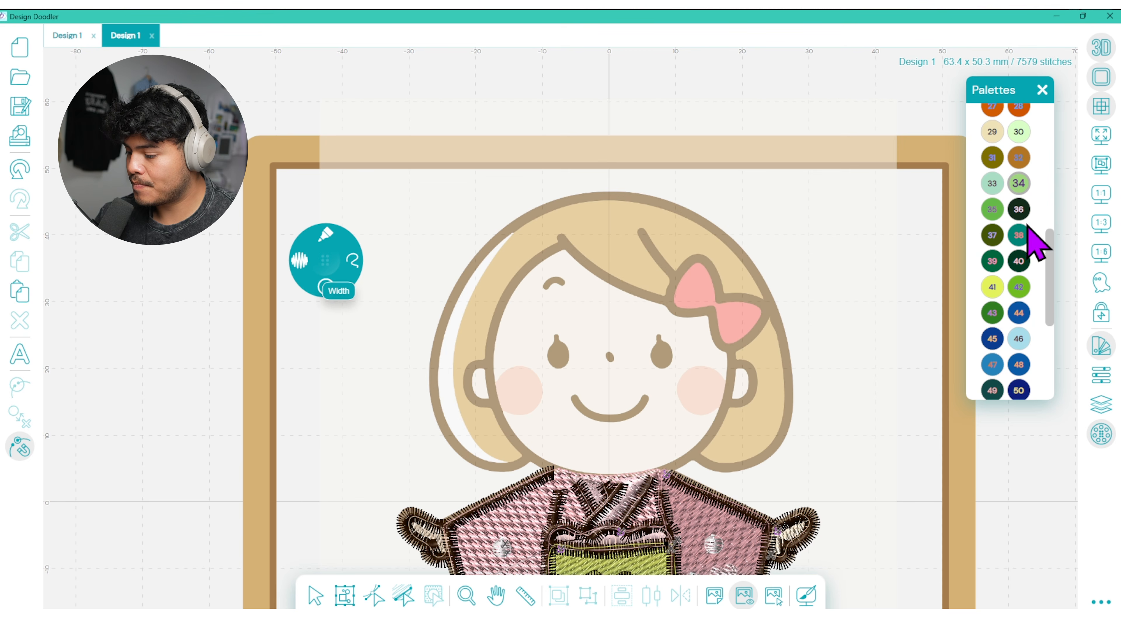
click(1042, 89)
- Turn off the 3D preview and draw a running-stitch line along the outline of the ear below the bow
click(1100, 49)
click(1100, 50)
click(1099, 252)
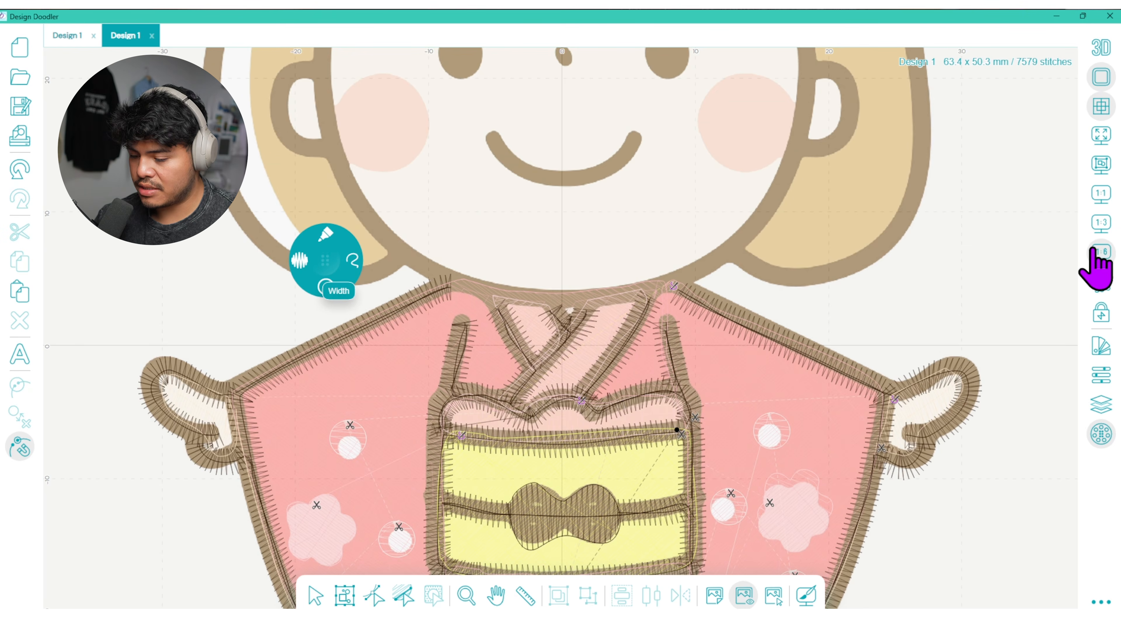
click(1099, 252)
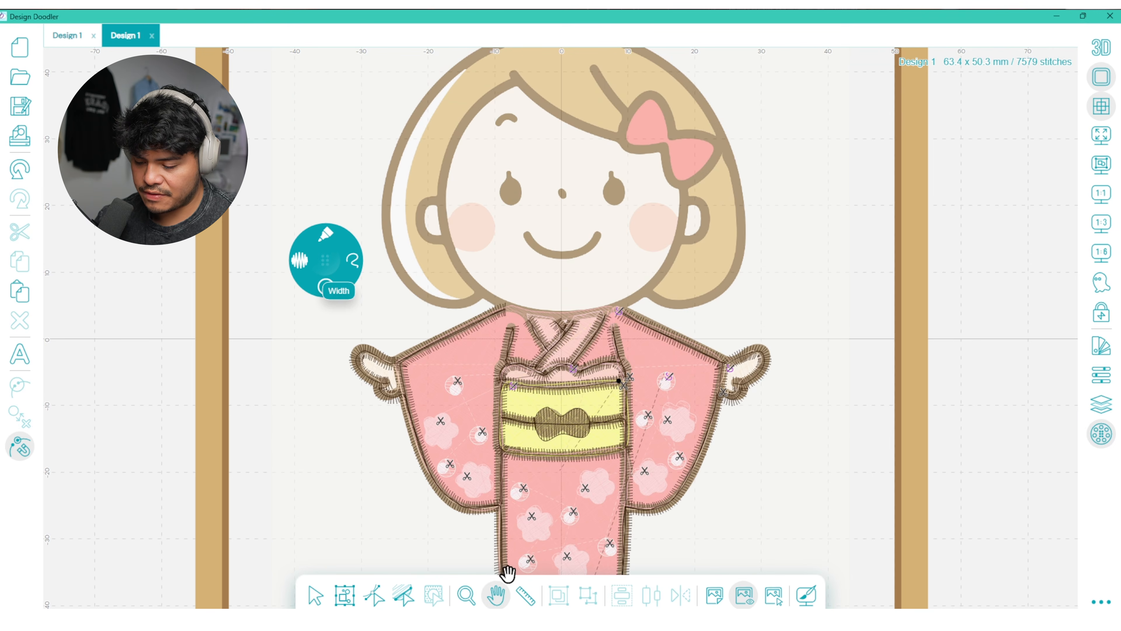
click(498, 596)
drag(555, 333, 543, 425)
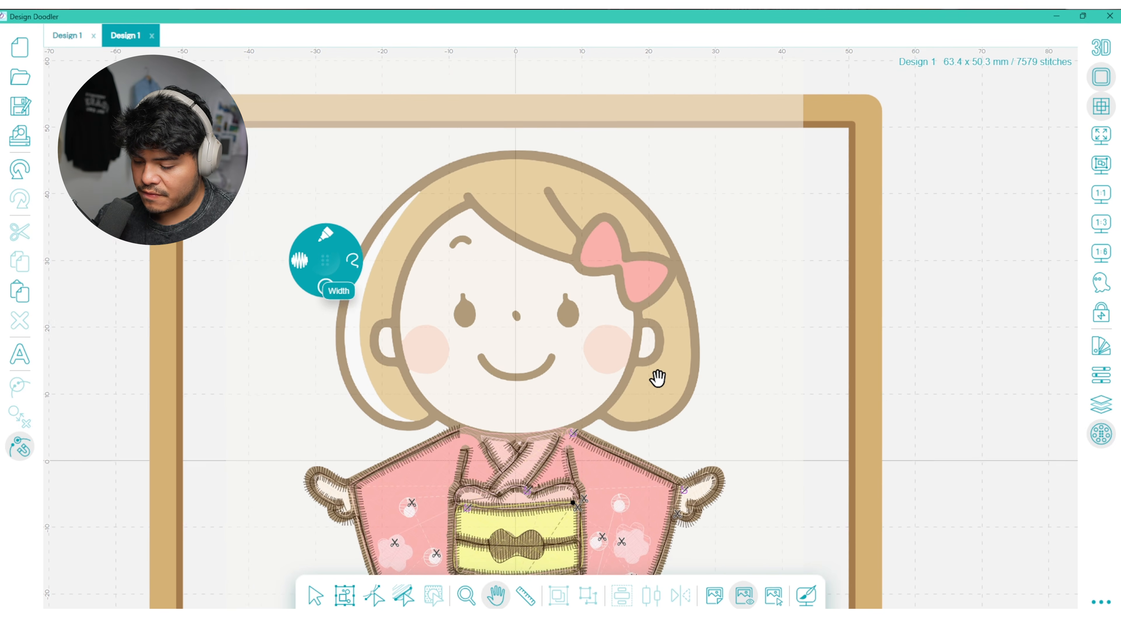
drag(656, 378, 698, 380)
mouse_move(333, 235)
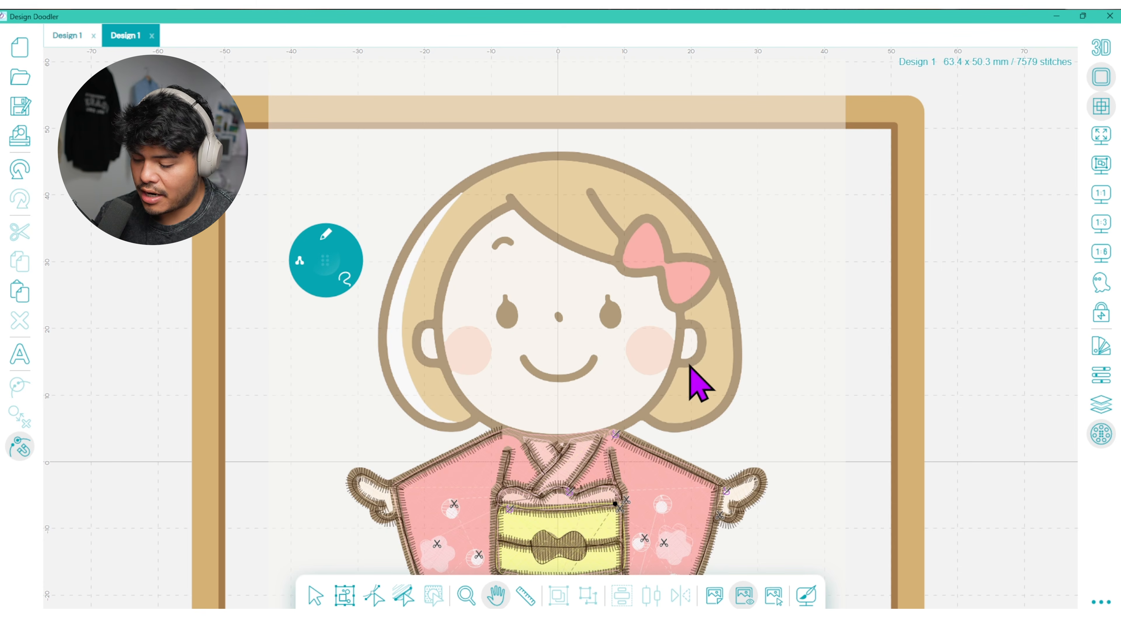
click(1100, 252)
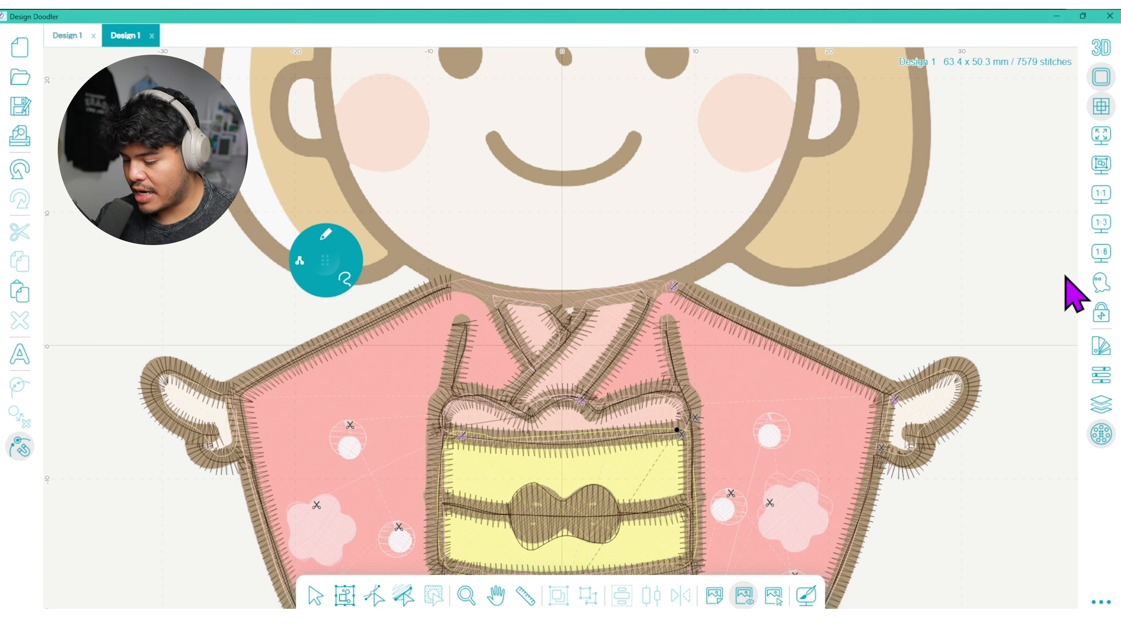
drag(768, 285, 519, 514)
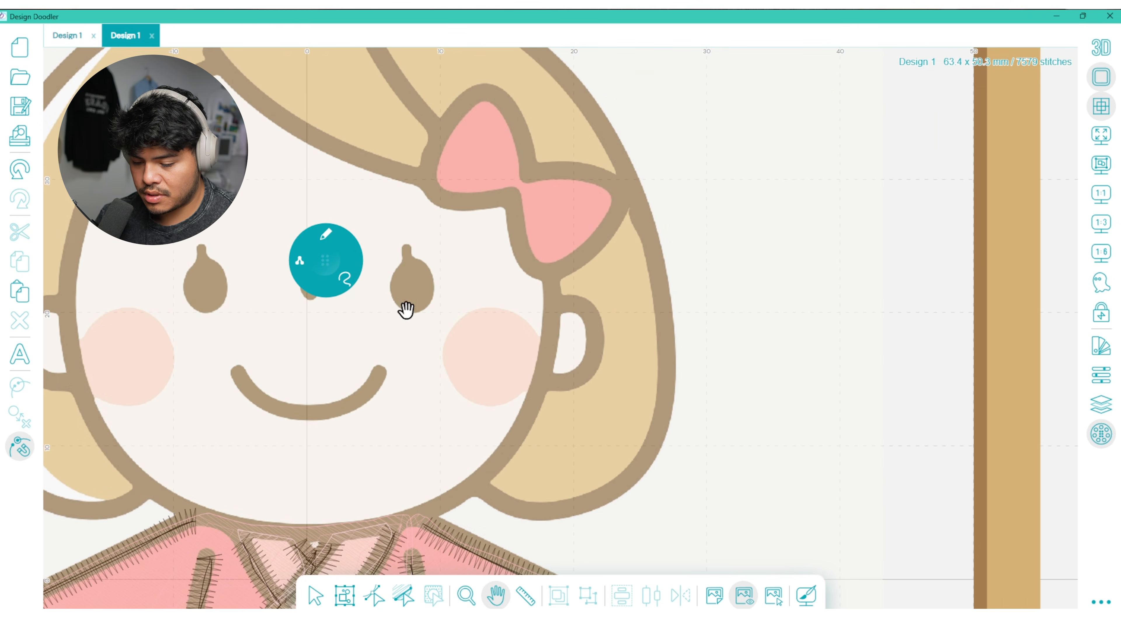
click(327, 259)
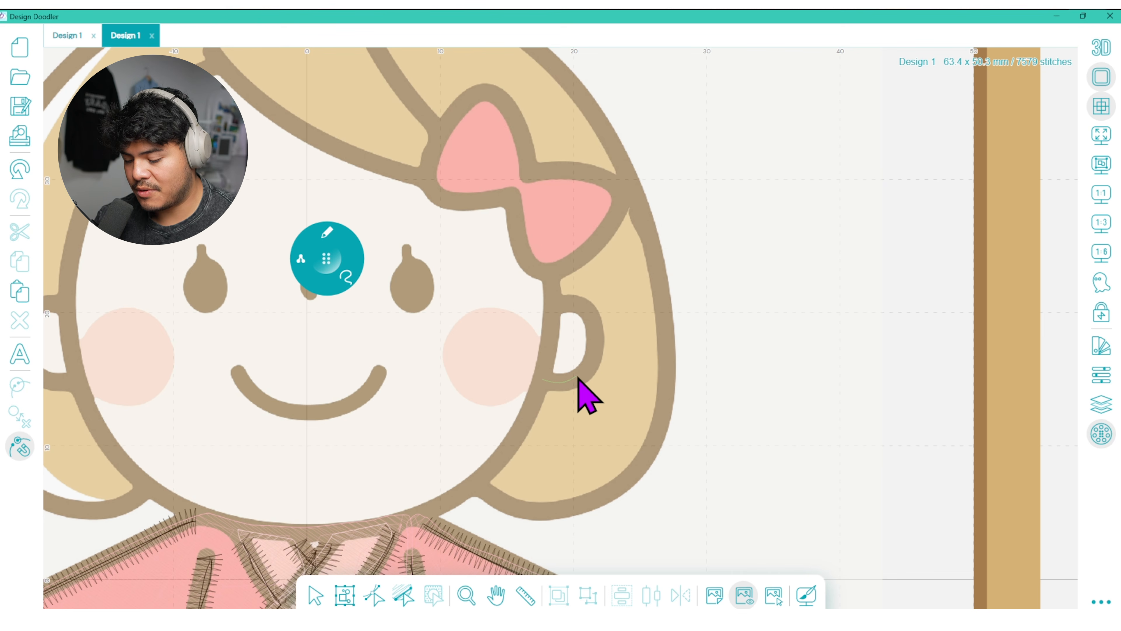
mouse_move(594, 347)
mouse_down()
mouse_move(591, 317)
mouse_move(558, 303)
mouse_up()
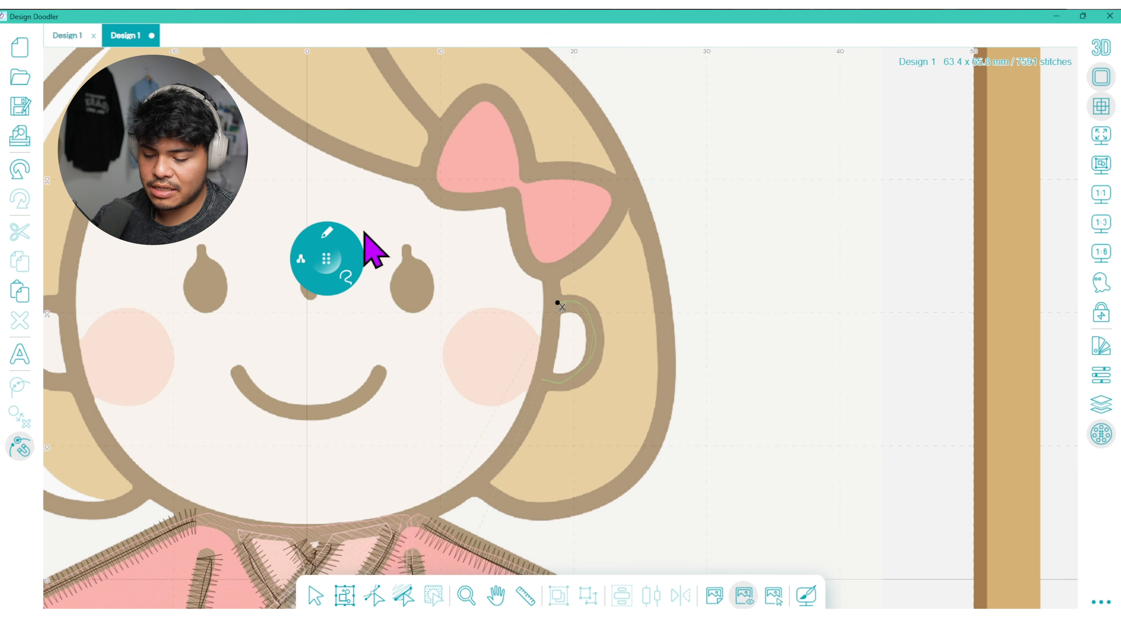
- Trace the outline of the ear below the bow with the Steil pen, undoing the first stroke and redrawing it
click(360, 223)
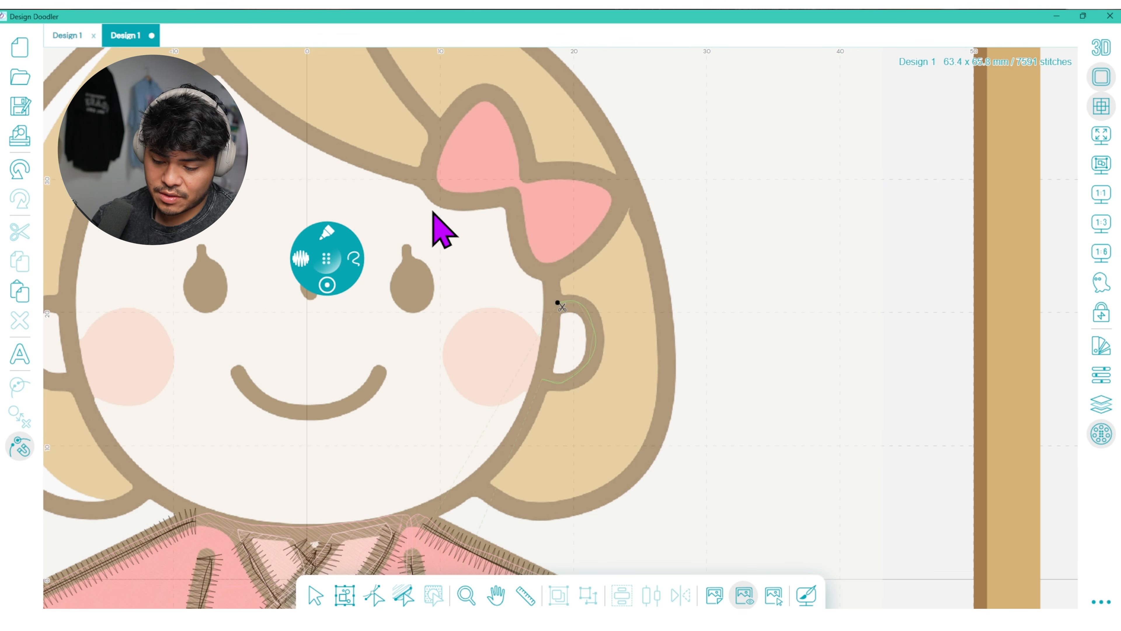
mouse_move(558, 303)
mouse_down()
mouse_move(588, 312)
mouse_move(592, 332)
mouse_move(573, 379)
mouse_move(541, 392)
mouse_up()
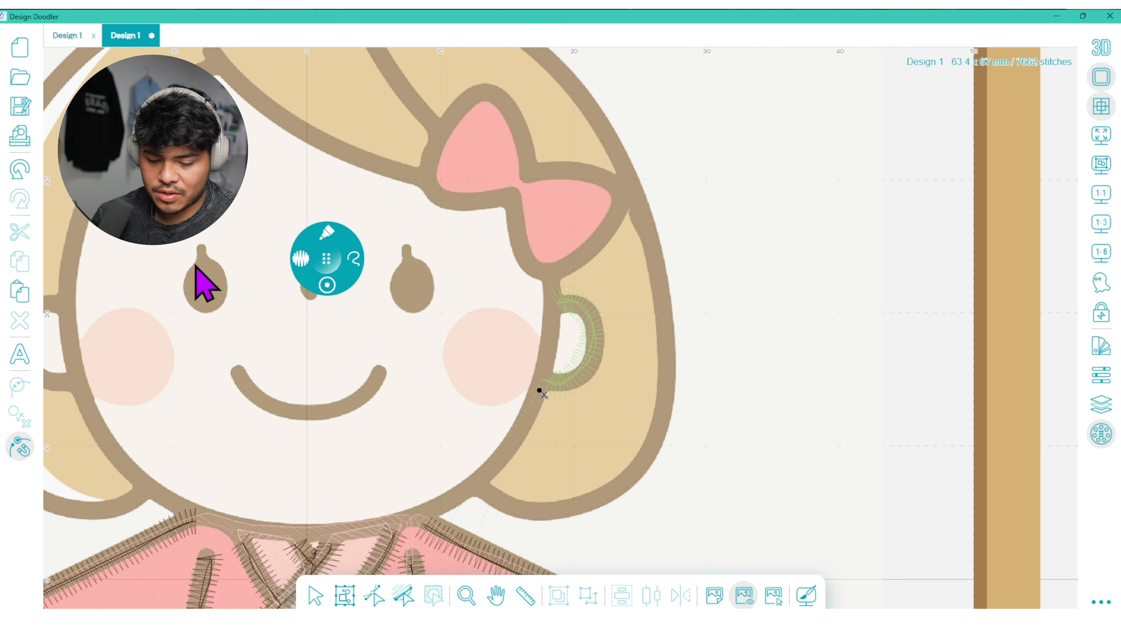
click(20, 170)
mouse_move(558, 302)
mouse_down()
mouse_move(589, 316)
mouse_move(594, 336)
mouse_move(589, 365)
mouse_move(549, 394)
mouse_up()
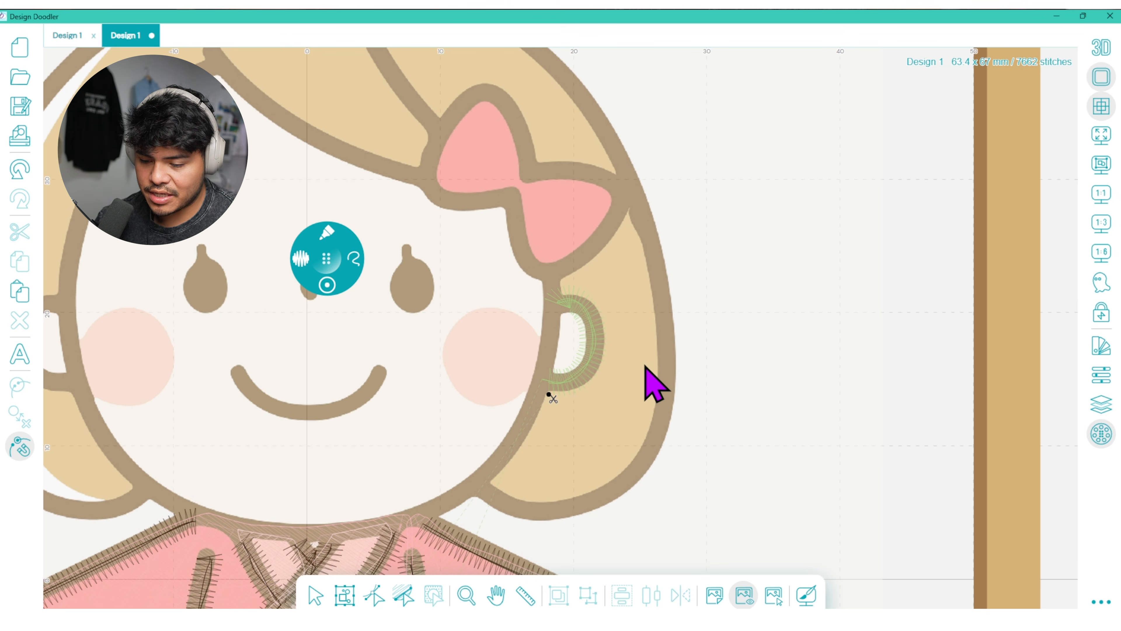
- Draw a running-stitch line along the jaw outline from the finished ear, under the chin, to the opposite ear
click(327, 232)
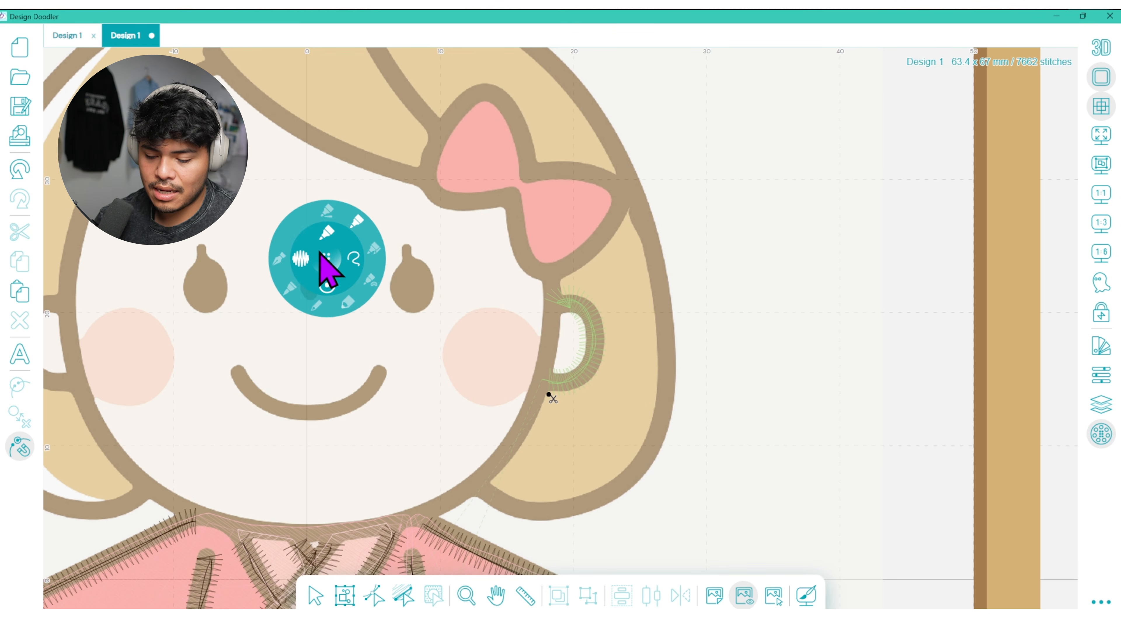
click(316, 308)
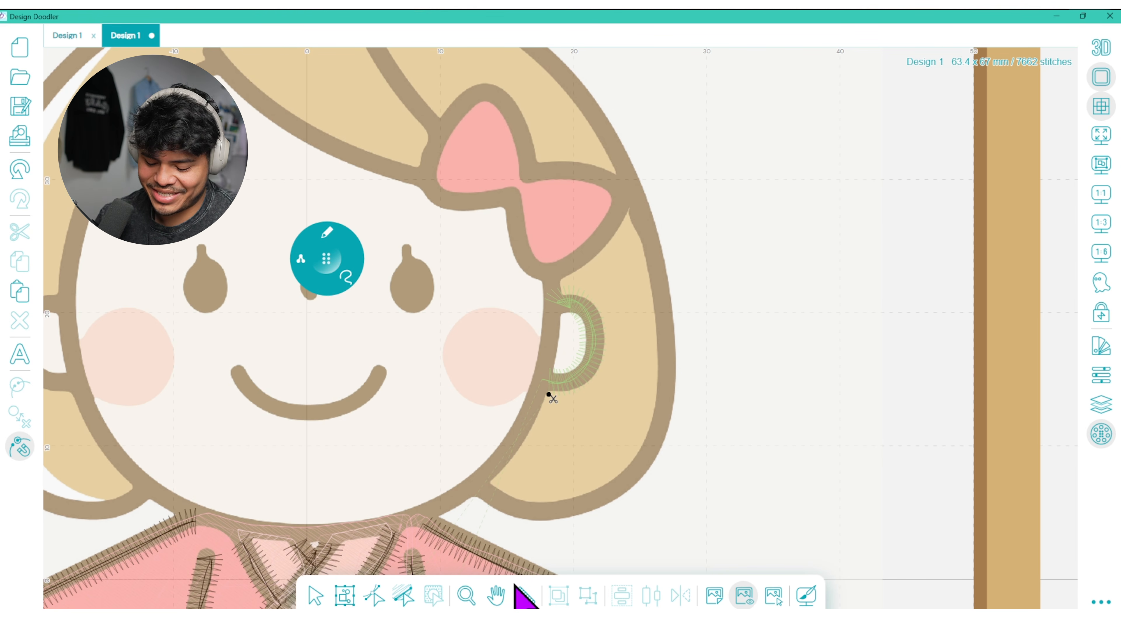
click(496, 594)
drag(546, 497, 718, 576)
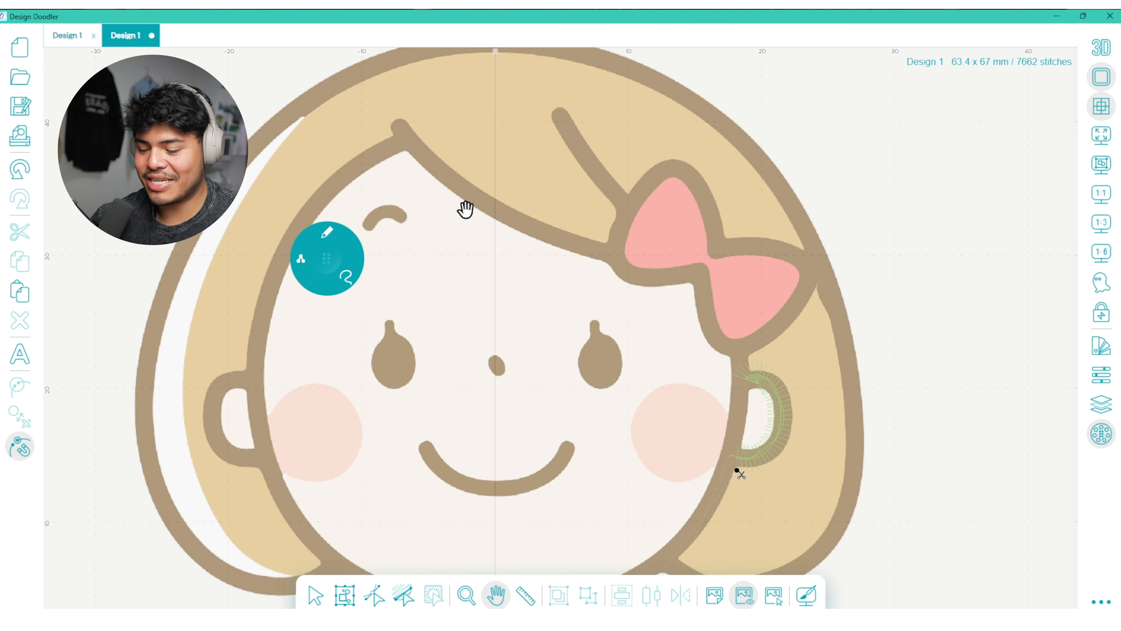
drag(709, 470, 806, 310)
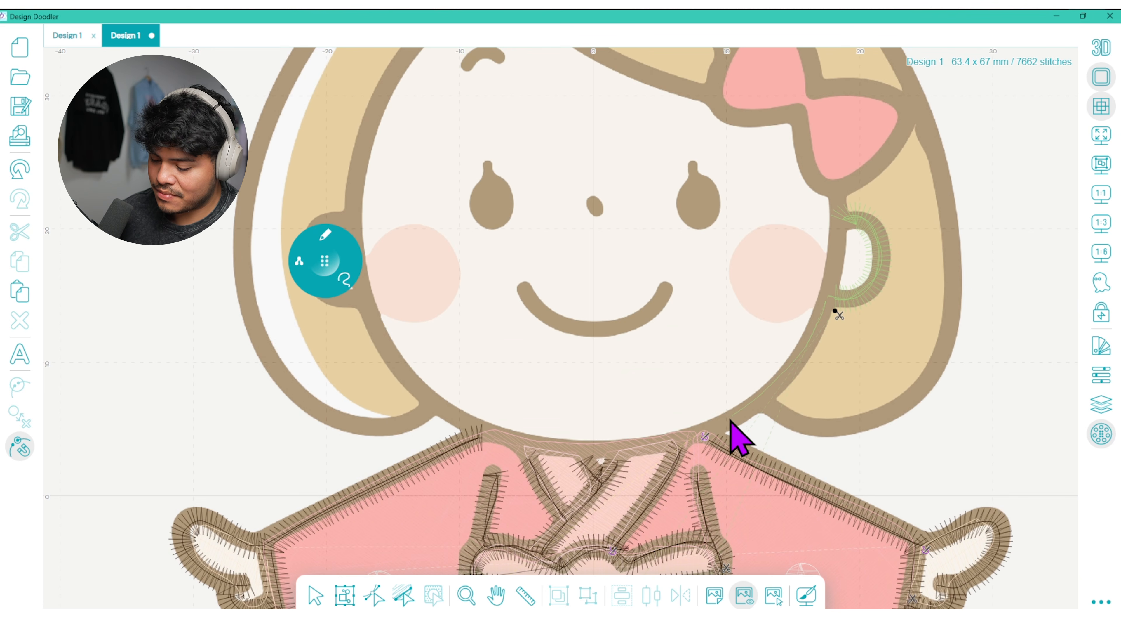
mouse_move(489, 432)
mouse_down()
mouse_move(412, 379)
mouse_move(358, 296)
mouse_up()
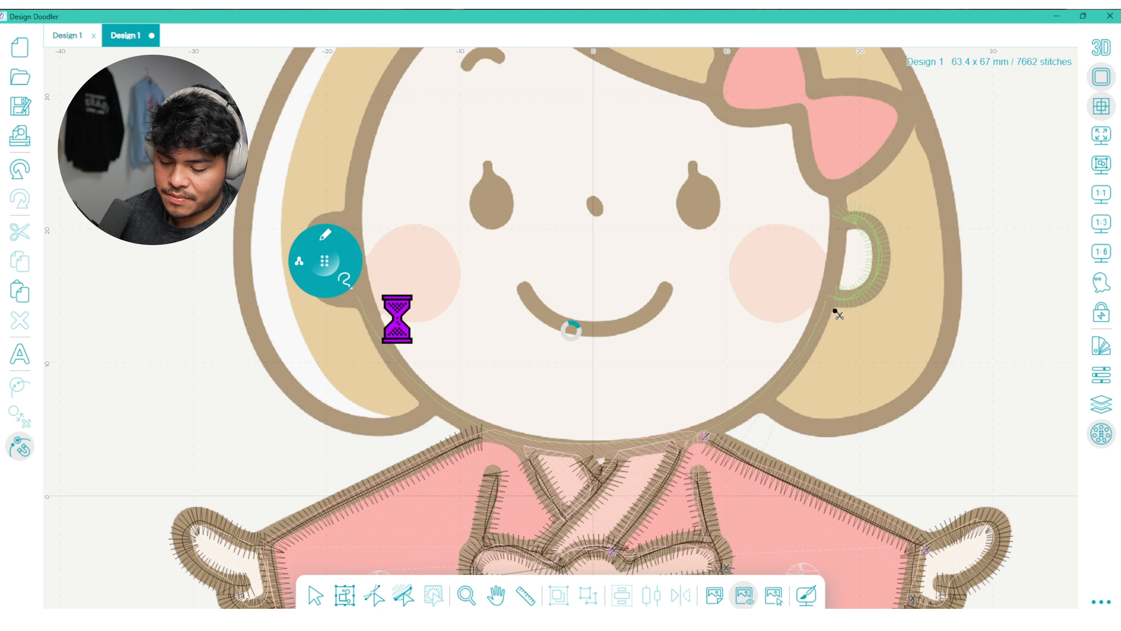
- Trace the ear opposite the bow with the Steil pen, from its lower end up to the face outline
click(496, 594)
drag(510, 463, 636, 556)
click(325, 235)
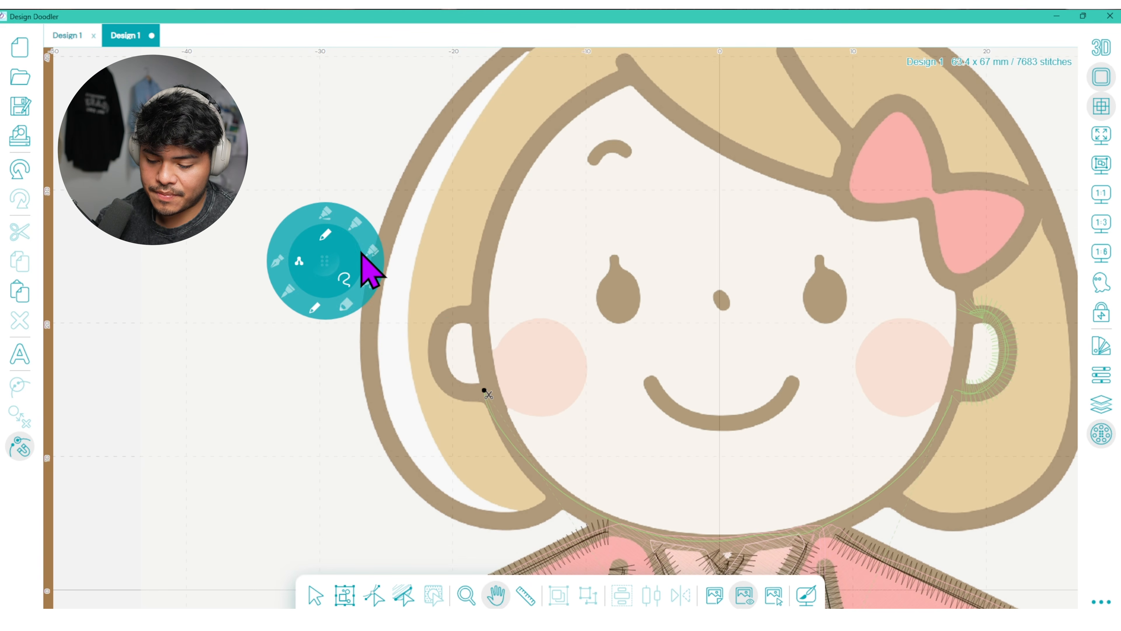
click(356, 224)
mouse_move(485, 392)
mouse_down()
mouse_move(446, 378)
mouse_move(439, 352)
mouse_move(446, 328)
mouse_move(475, 302)
mouse_up()
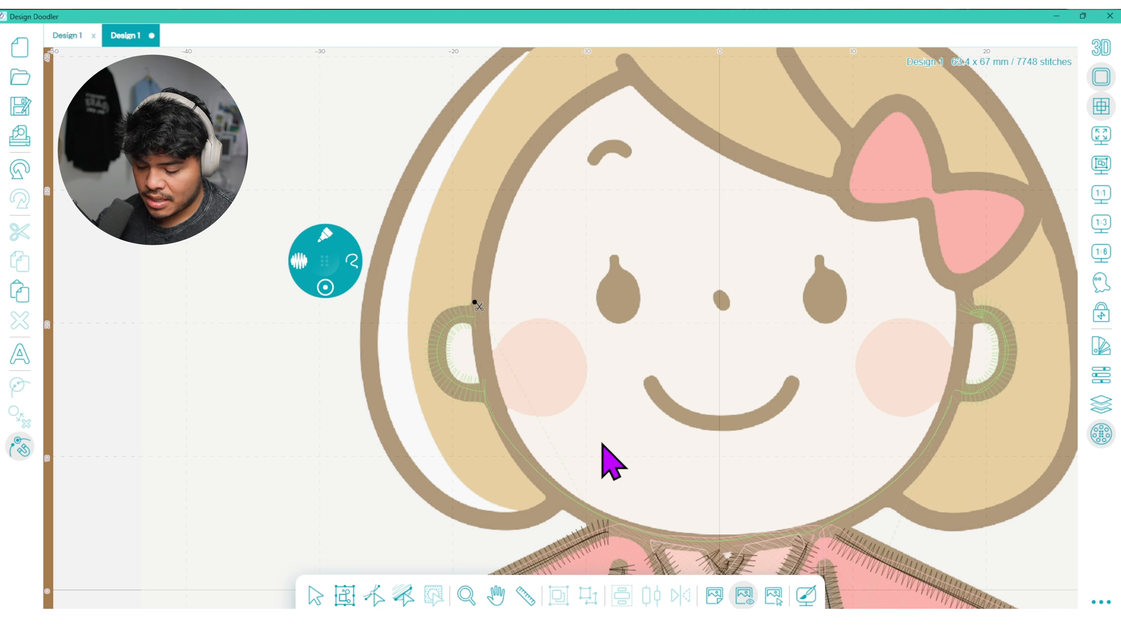
- Draw a running-stitch line from the top of the ear opposite the bow down the jaw to the lower end of the hair outline
click(326, 234)
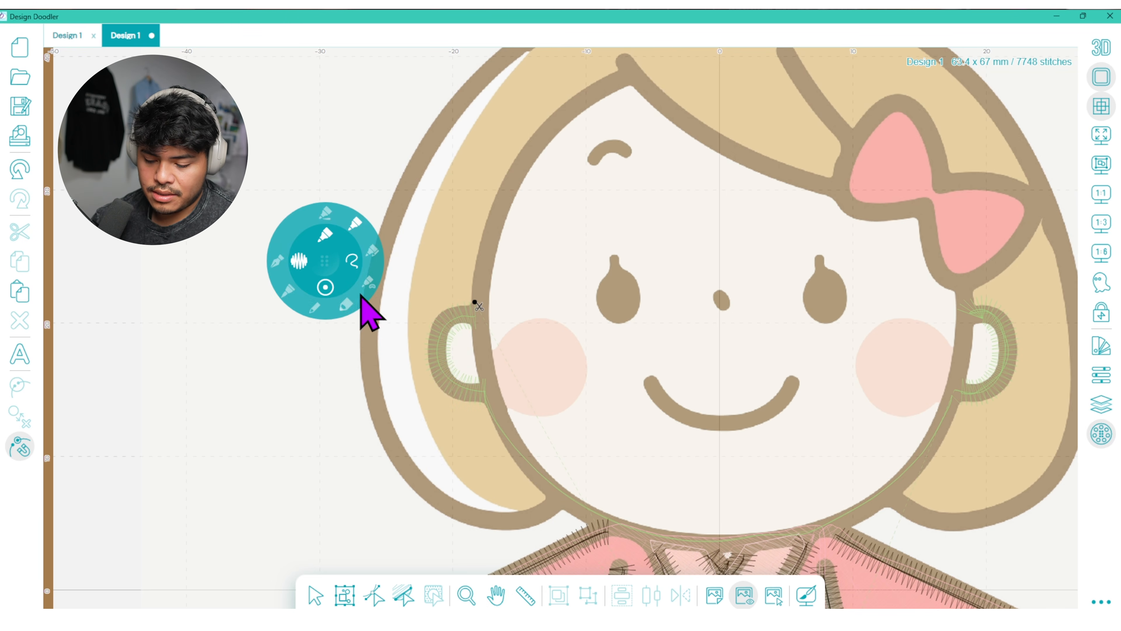
click(320, 314)
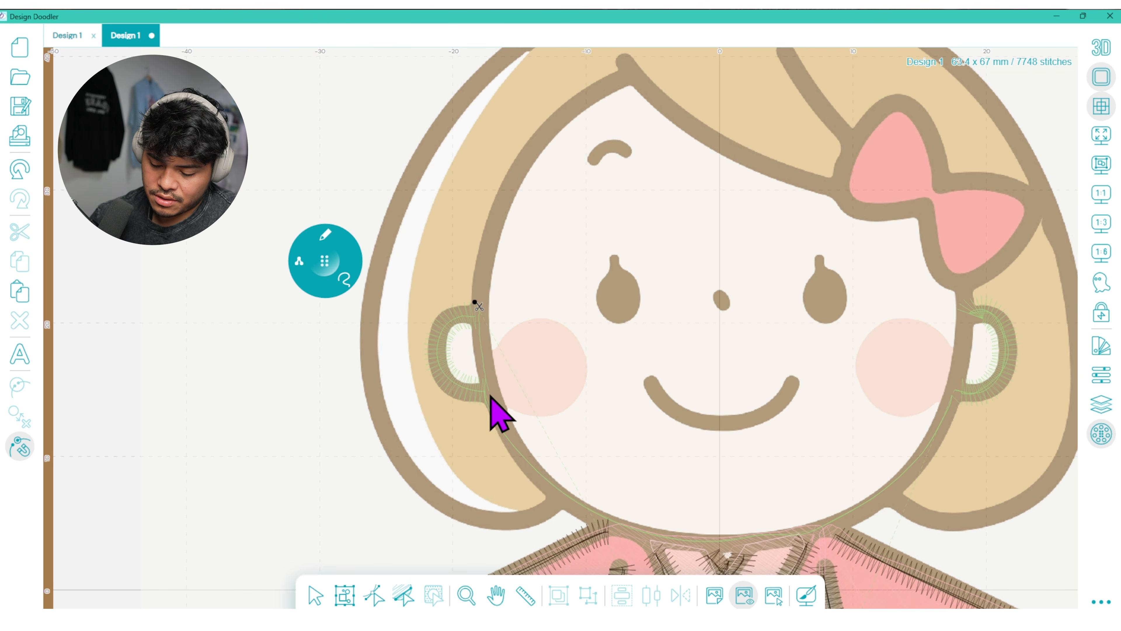
click(555, 495)
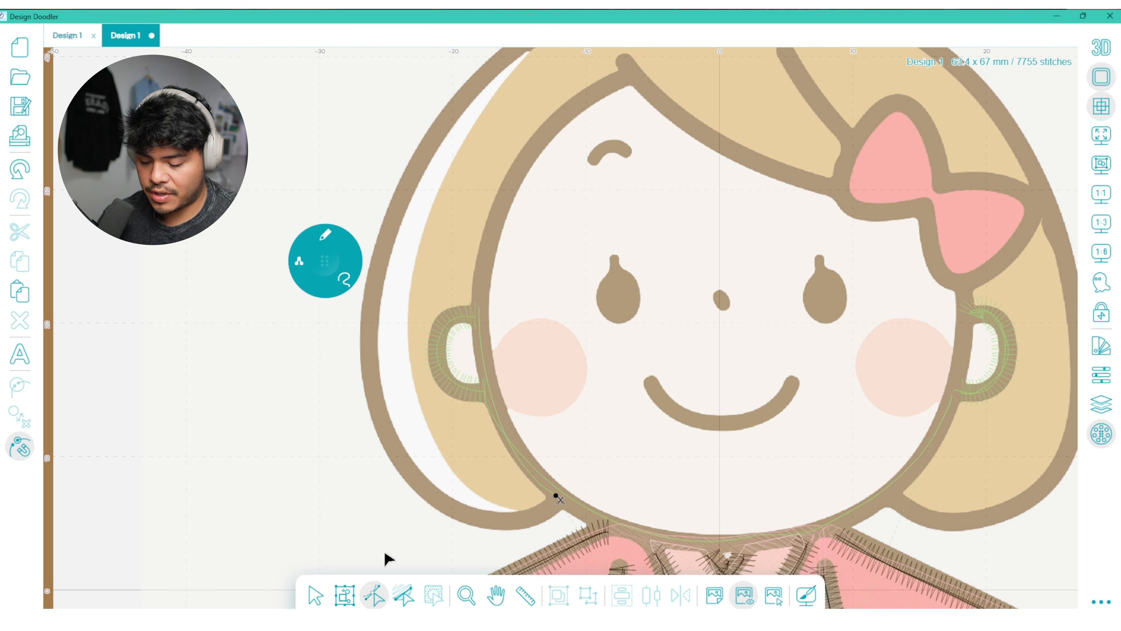
- Adjust the anchor points of the running-stitch jaw line so it follows the jaw outline below the ear opposite the bow
click(493, 423)
drag(534, 470, 522, 456)
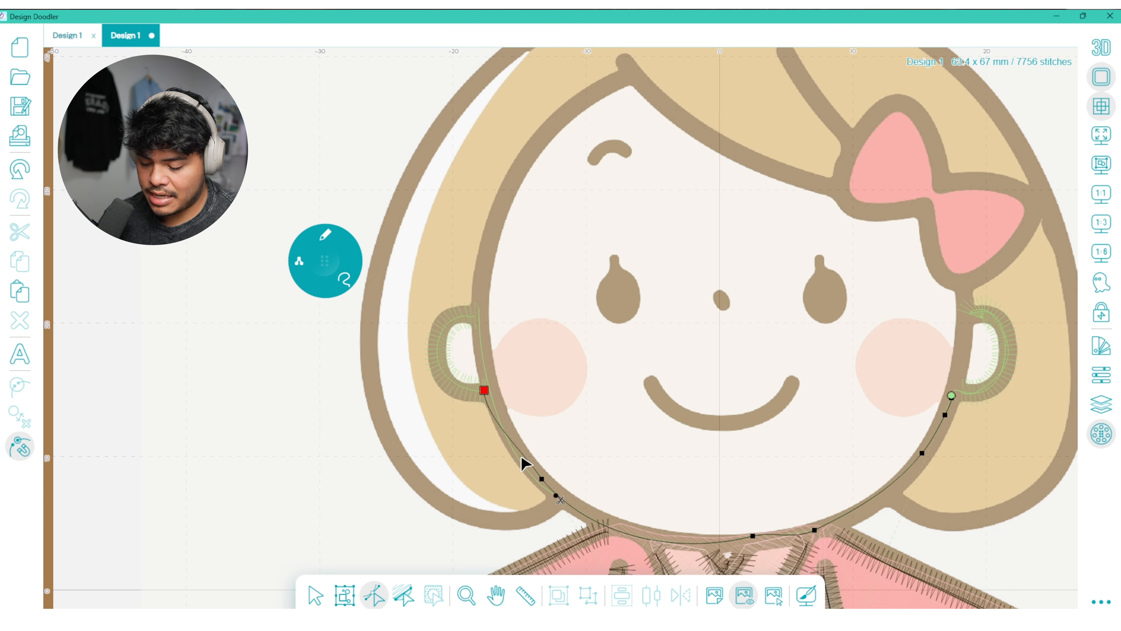
click(556, 496)
drag(539, 483, 510, 434)
click(504, 437)
mouse_move(485, 392)
mouse_down()
mouse_move(488, 405)
mouse_move(490, 390)
mouse_up()
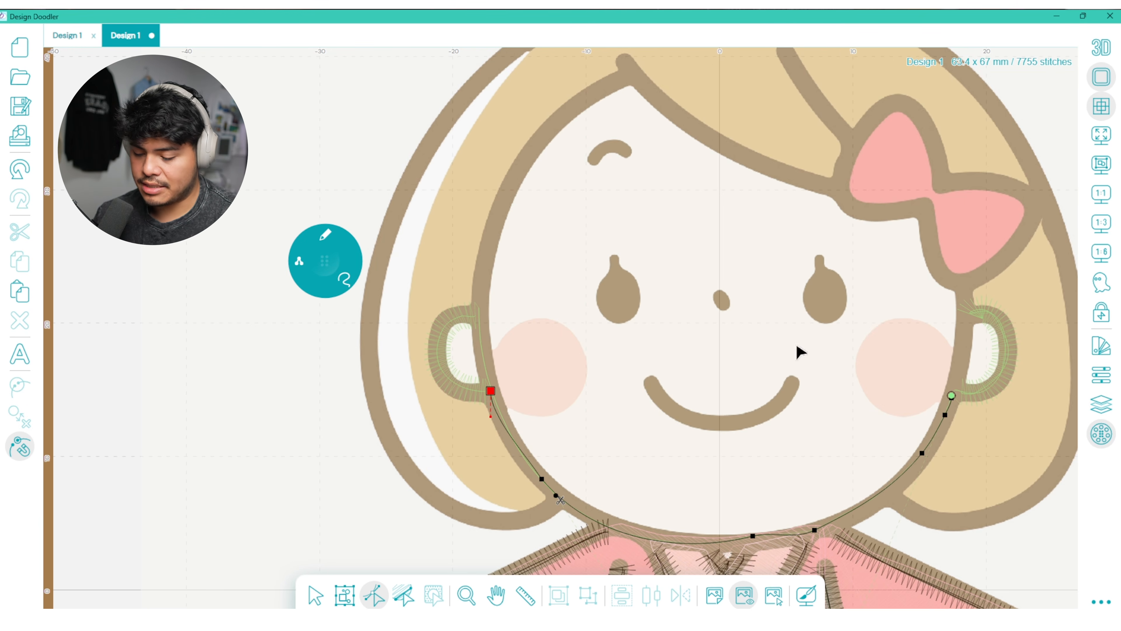
click(314, 596)
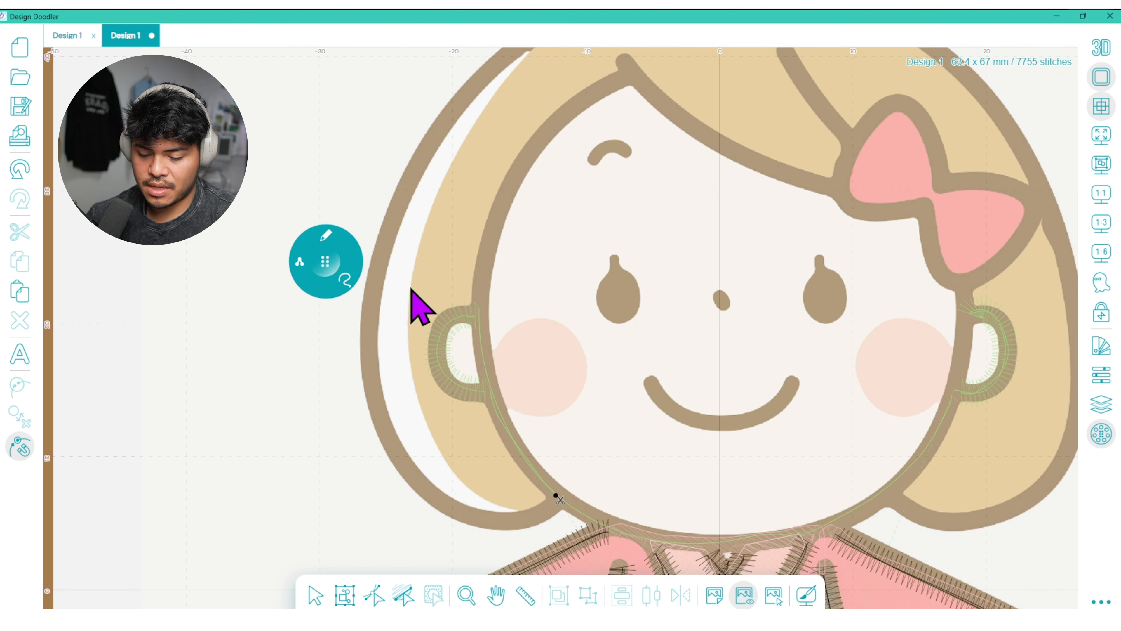
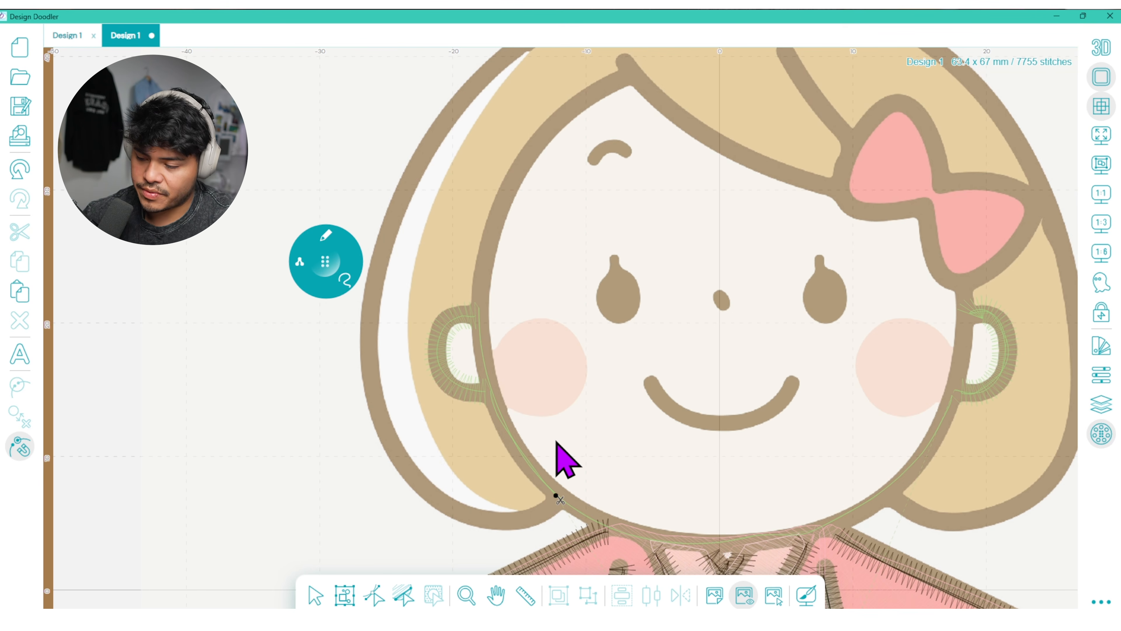
- Trace the outer hair outline with the Steil pen, from its lower end opposite the bow over the head to the other lower end
click(1101, 193)
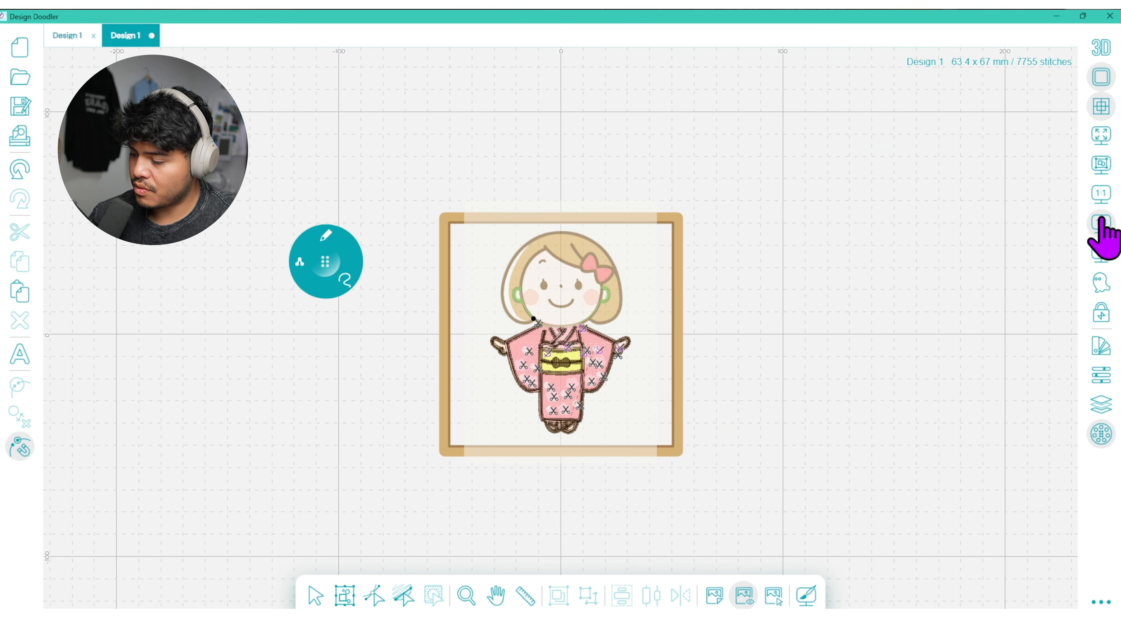
click(1101, 222)
click(496, 595)
drag(512, 283, 576, 387)
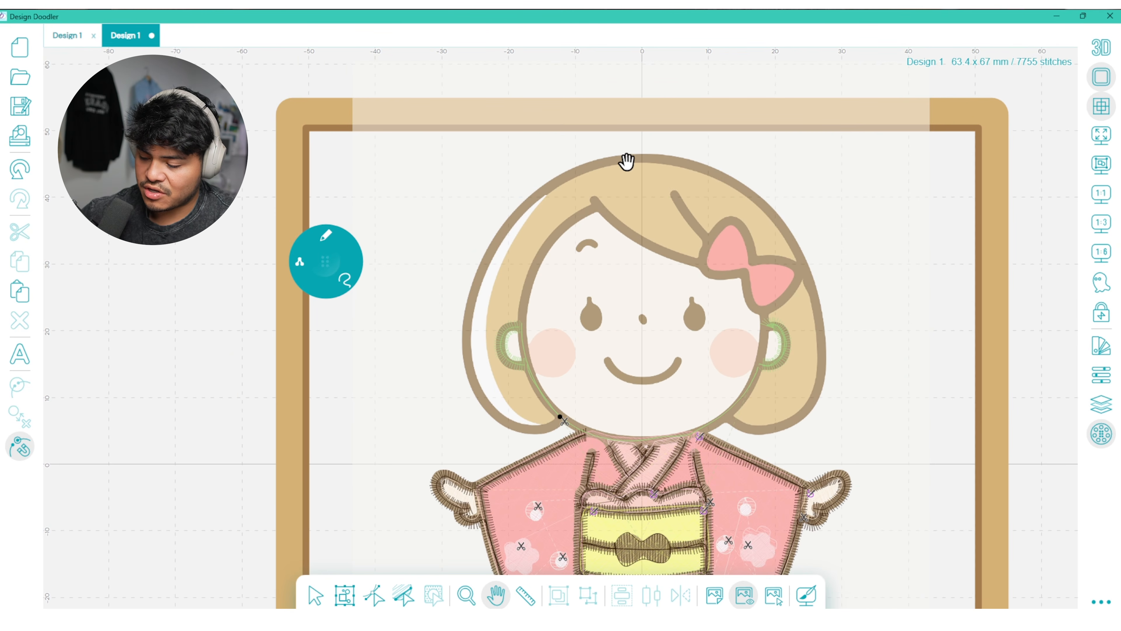
click(329, 236)
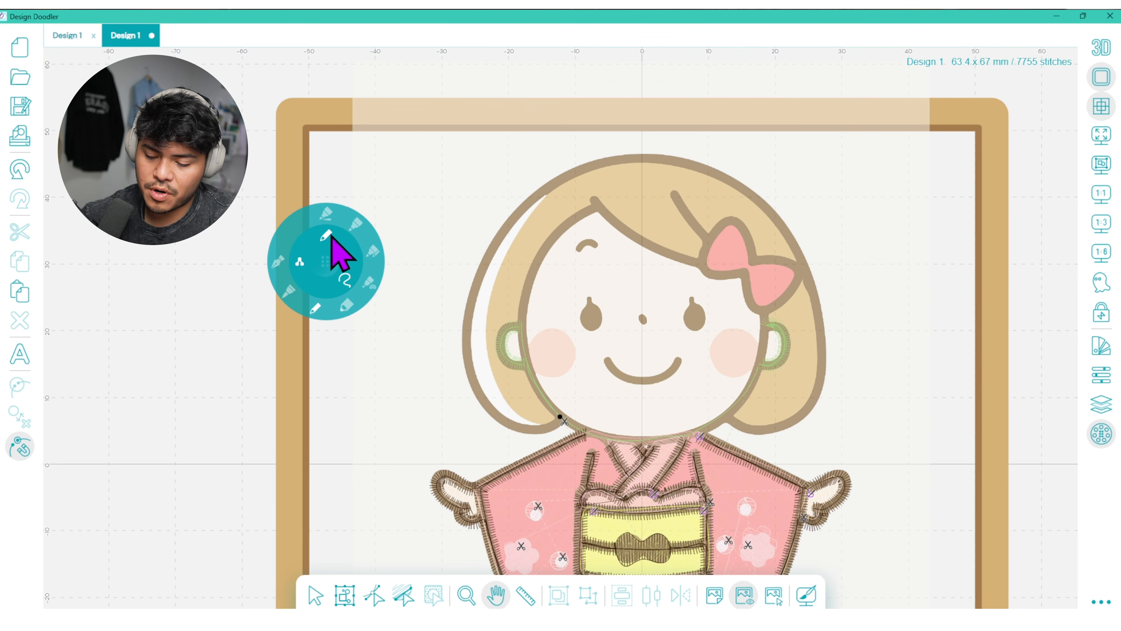
click(356, 228)
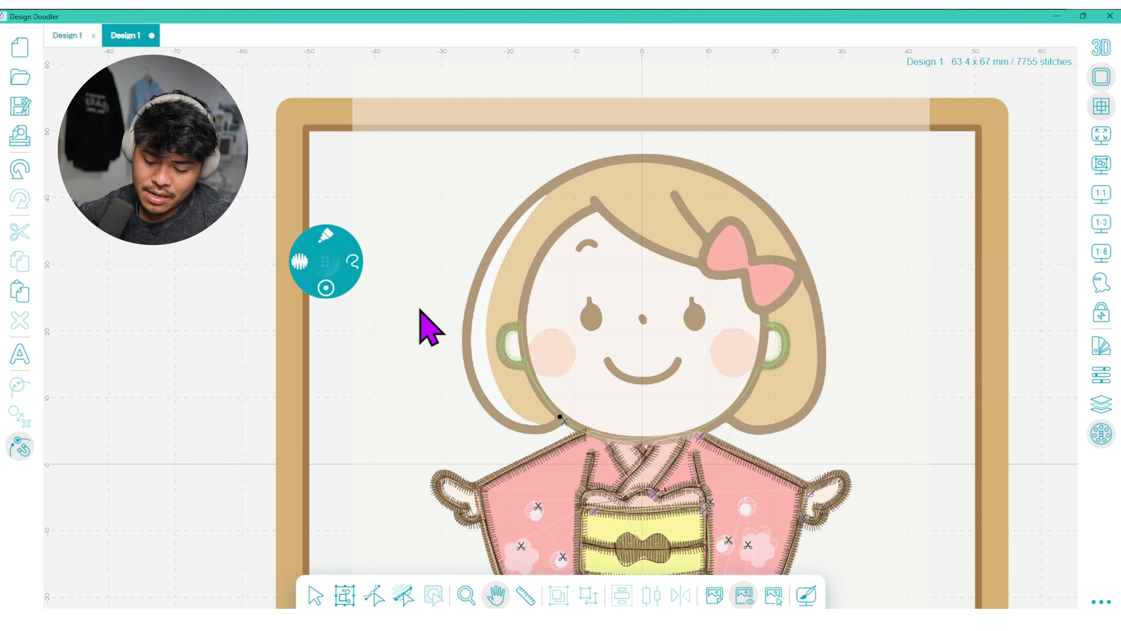
mouse_move(548, 427)
mouse_down()
mouse_move(515, 426)
mouse_move(476, 388)
mouse_move(471, 290)
mouse_move(498, 244)
mouse_move(579, 180)
mouse_move(681, 162)
mouse_move(722, 174)
mouse_move(763, 206)
mouse_move(812, 280)
mouse_move(822, 326)
mouse_move(808, 406)
mouse_move(787, 426)
mouse_move(734, 410)
mouse_up()
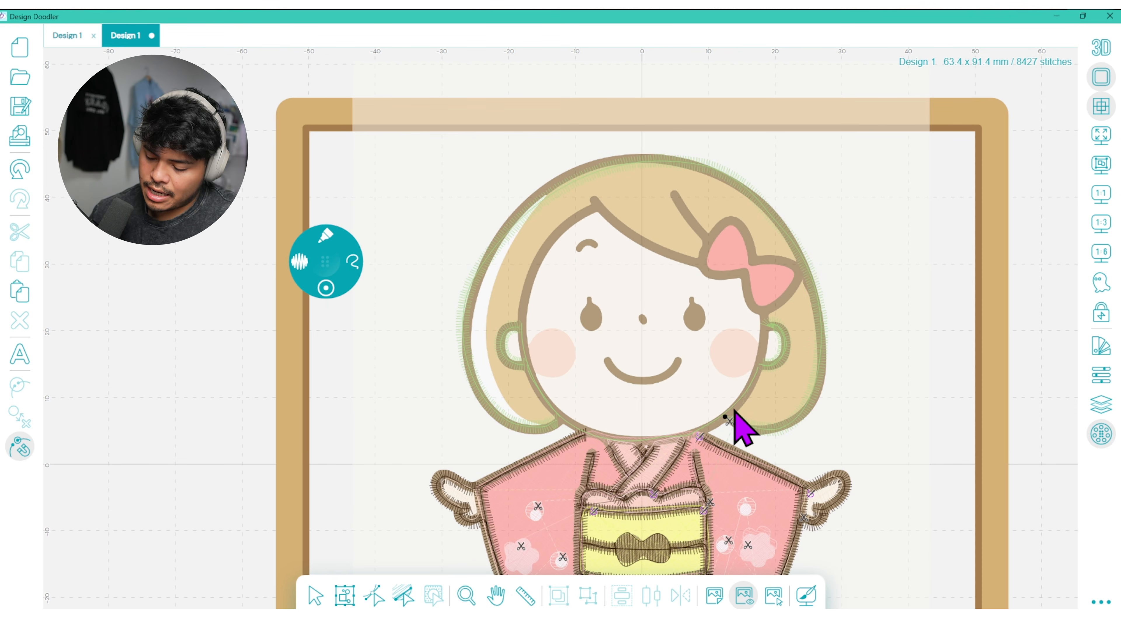
- Move the anchor points and curve handles of the Steil hair outline to match the artwork at the crown and on the side opposite the bow
click(367, 585)
drag(702, 166, 678, 159)
drag(476, 275, 480, 274)
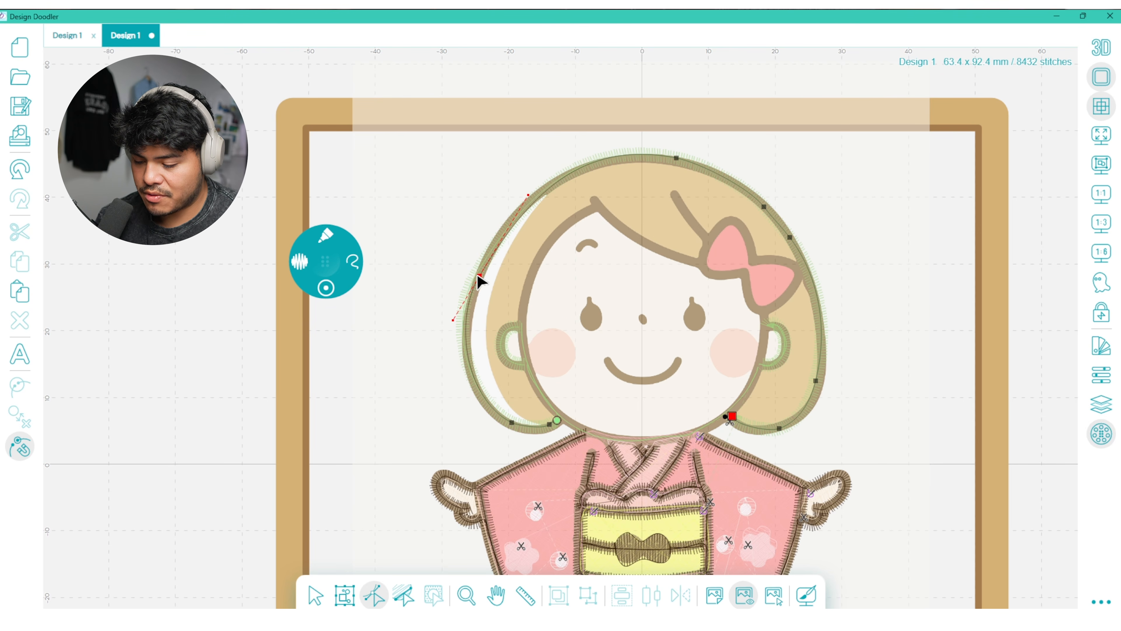
drag(454, 318, 456, 327)
click(678, 159)
drag(479, 275, 476, 275)
click(512, 422)
drag(513, 423, 548, 427)
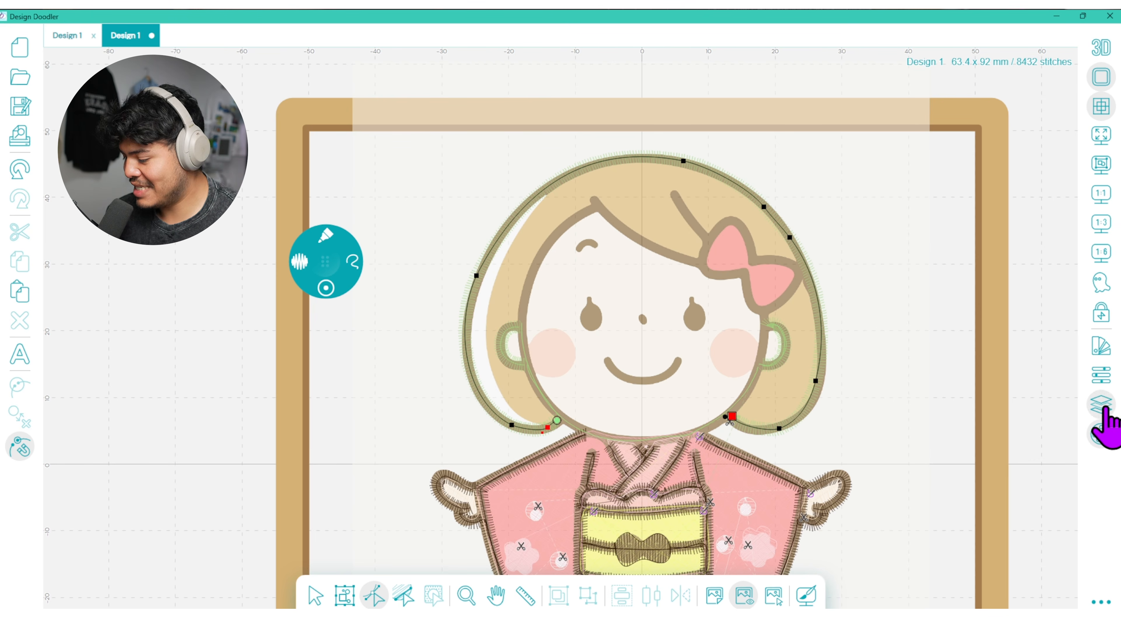
- Apply the Smooth anchor mode to the hair outline's anchors, nudge those on the bow side onto the artwork, and turn on the 3D preview
click(1106, 370)
click(970, 180)
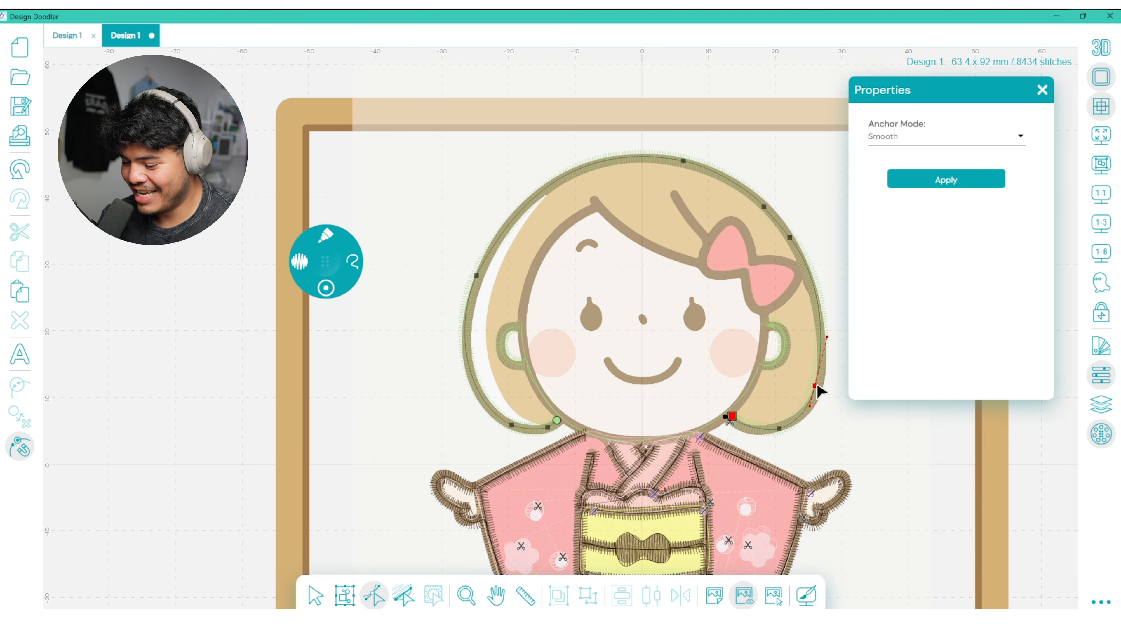
drag(780, 429, 776, 427)
click(789, 238)
click(913, 180)
click(764, 207)
click(938, 177)
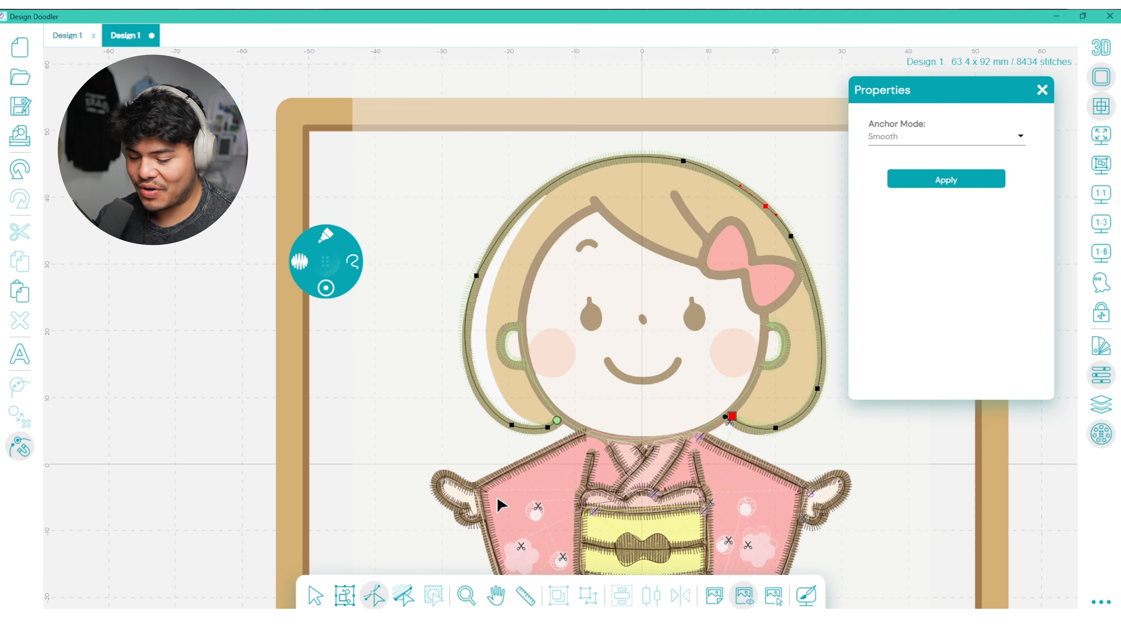
click(1101, 48)
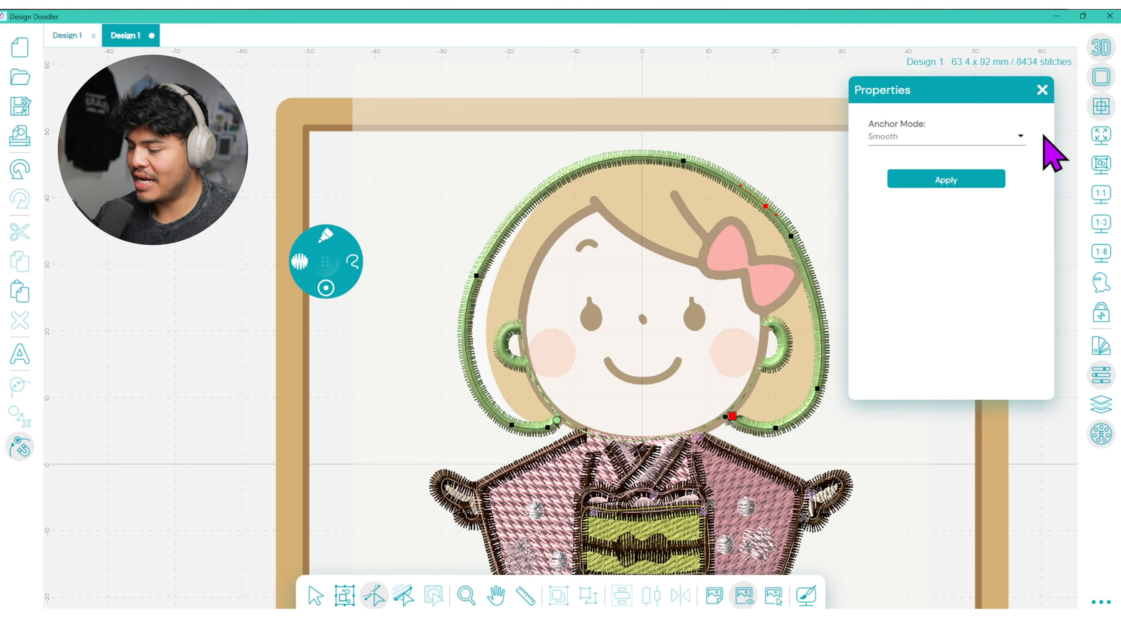
click(1042, 91)
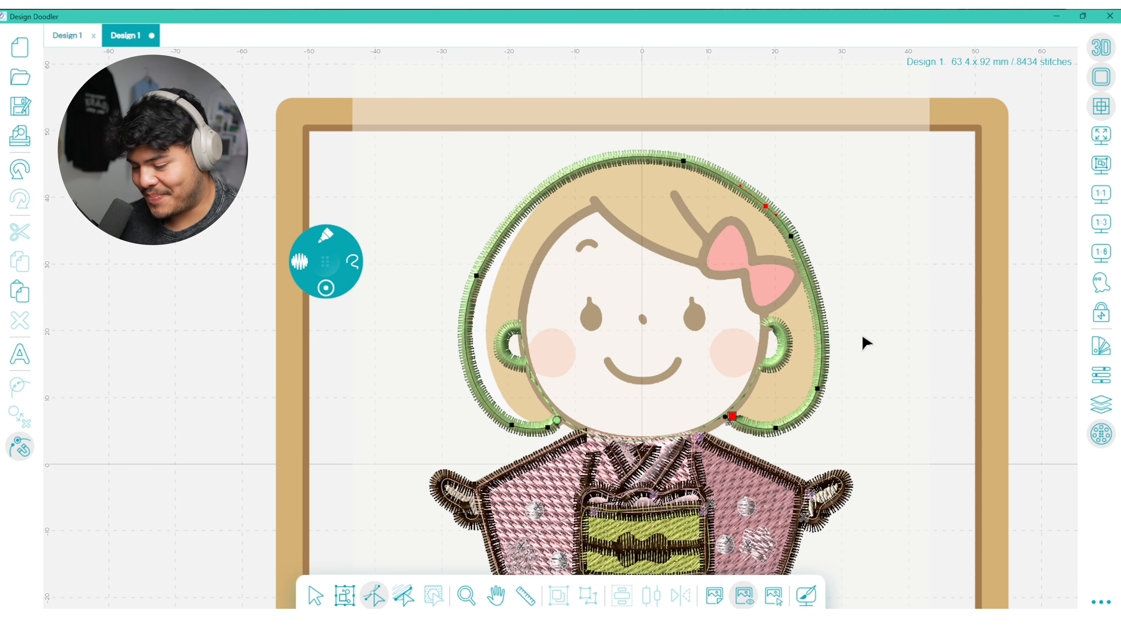
- Draw a running-stitch line from the hair outline's end up the cheek and along the bow's lower edge to the hair strand's tip
click(327, 237)
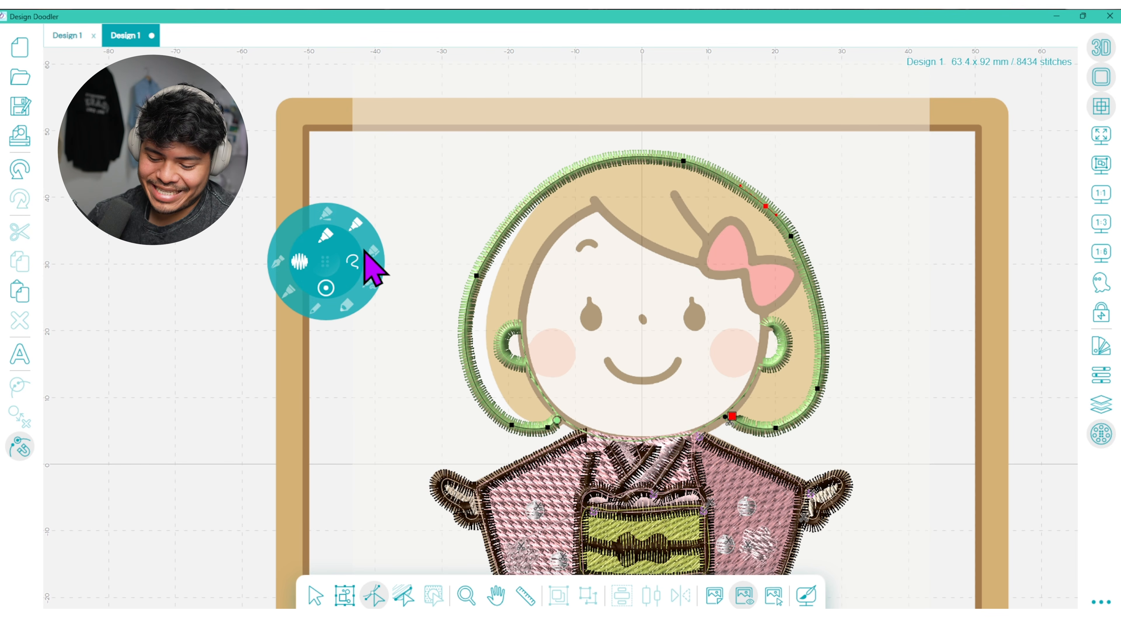
click(314, 309)
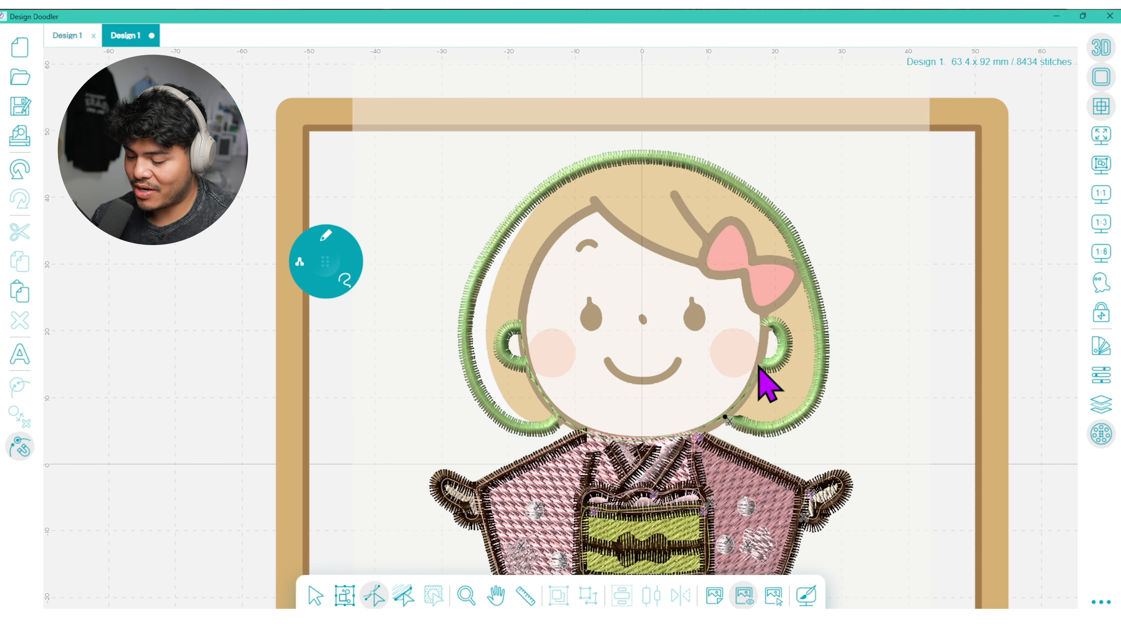
click(761, 313)
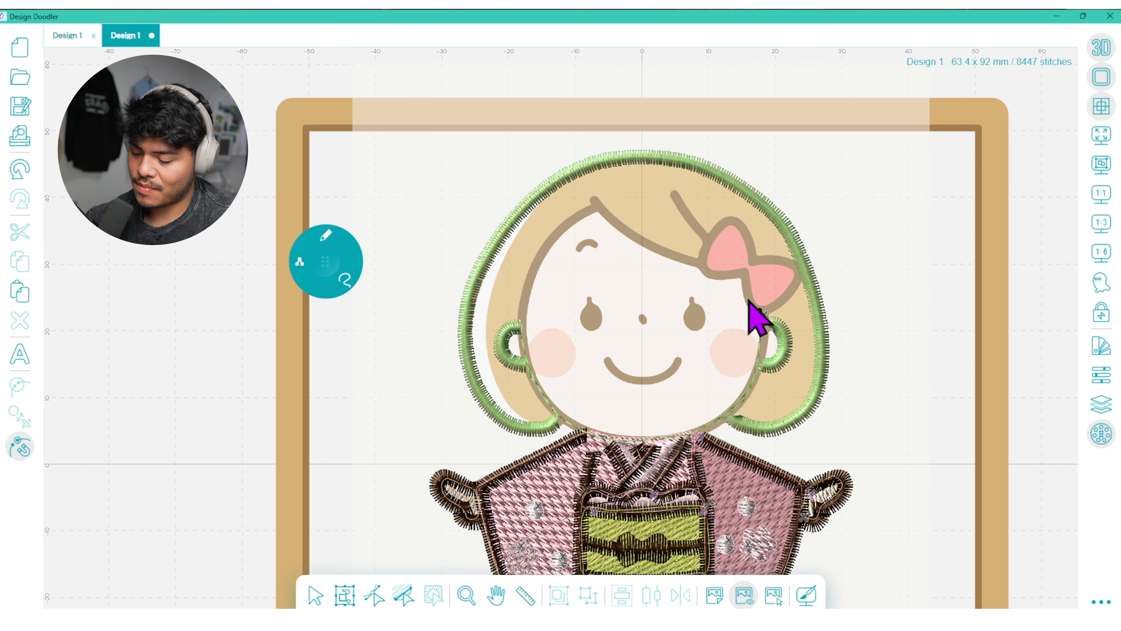
click(708, 235)
drag(708, 236, 675, 190)
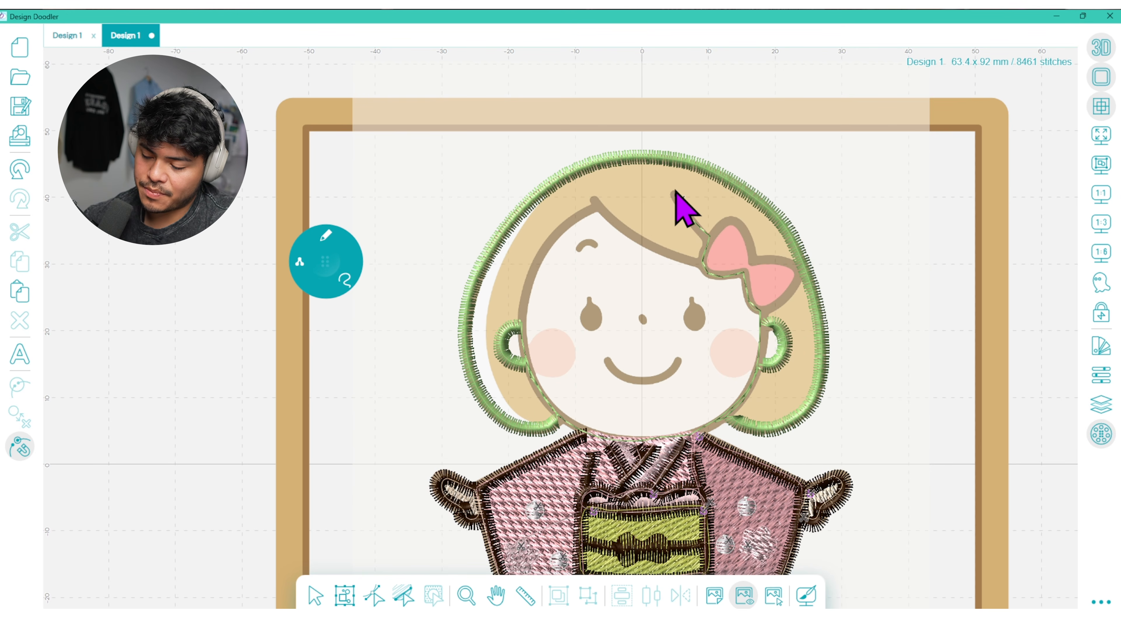
- Trace the short hair strand above the bow with the Steil pen, from its tip down to the bow
click(328, 234)
click(359, 226)
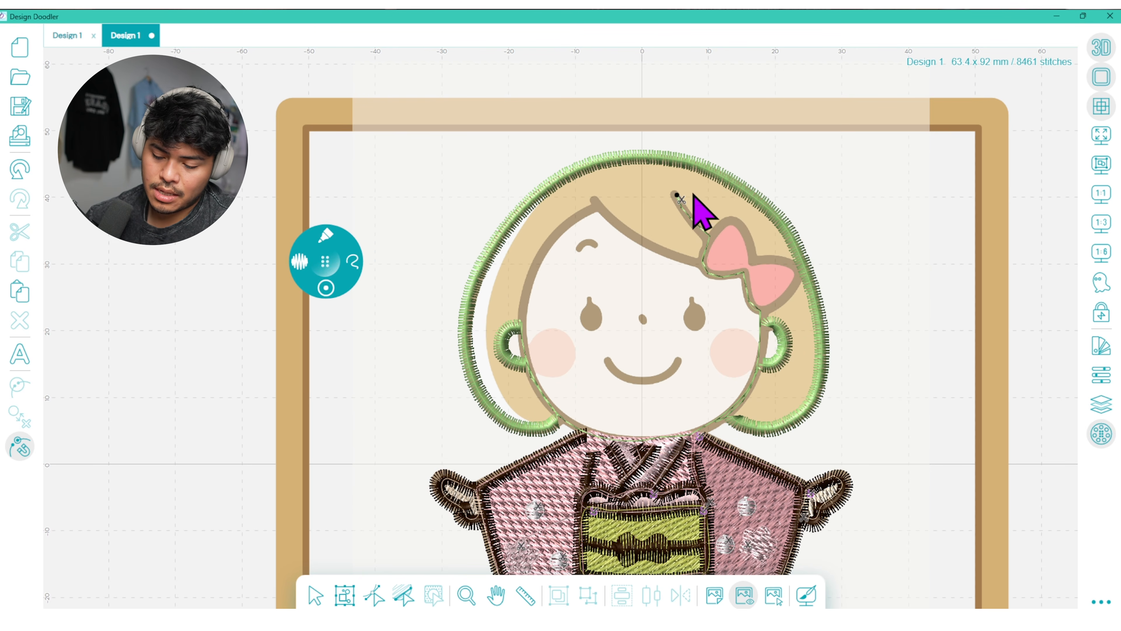
drag(677, 194, 708, 237)
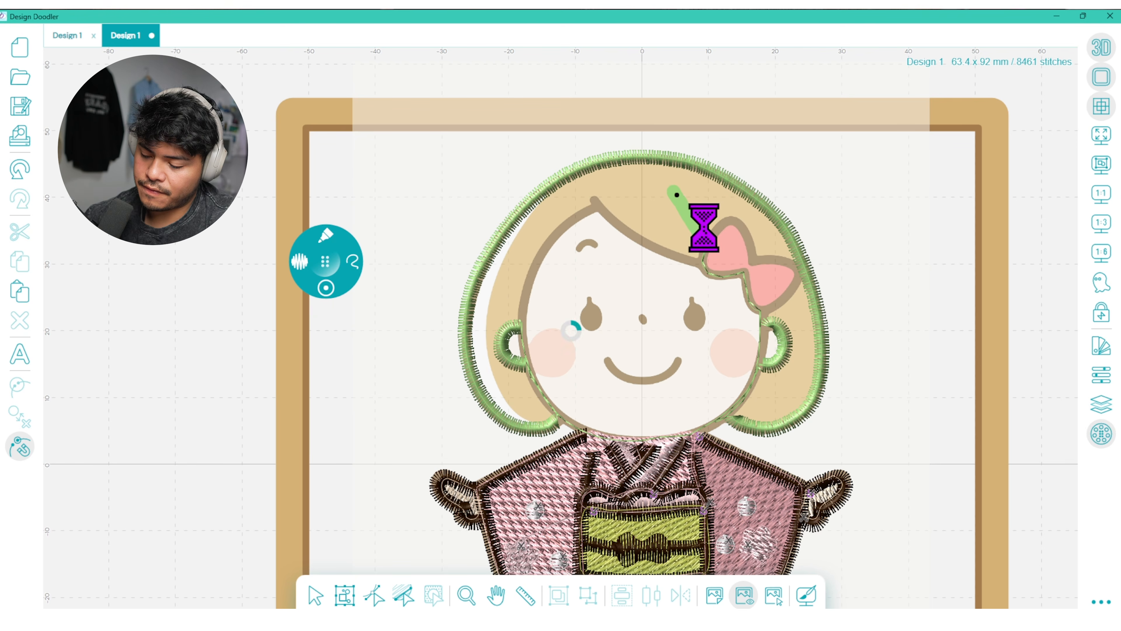
- Draw a running-stitch line from the hair strand back along the bow's lower edge to the top of the ear below the bow
click(326, 233)
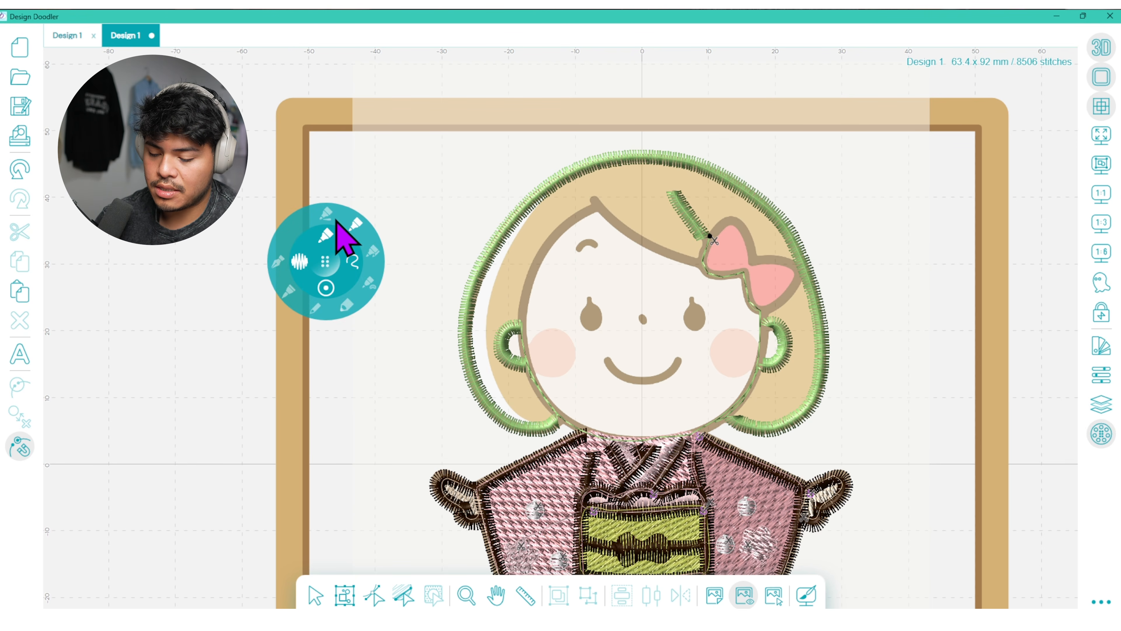
click(315, 308)
drag(709, 237, 700, 260)
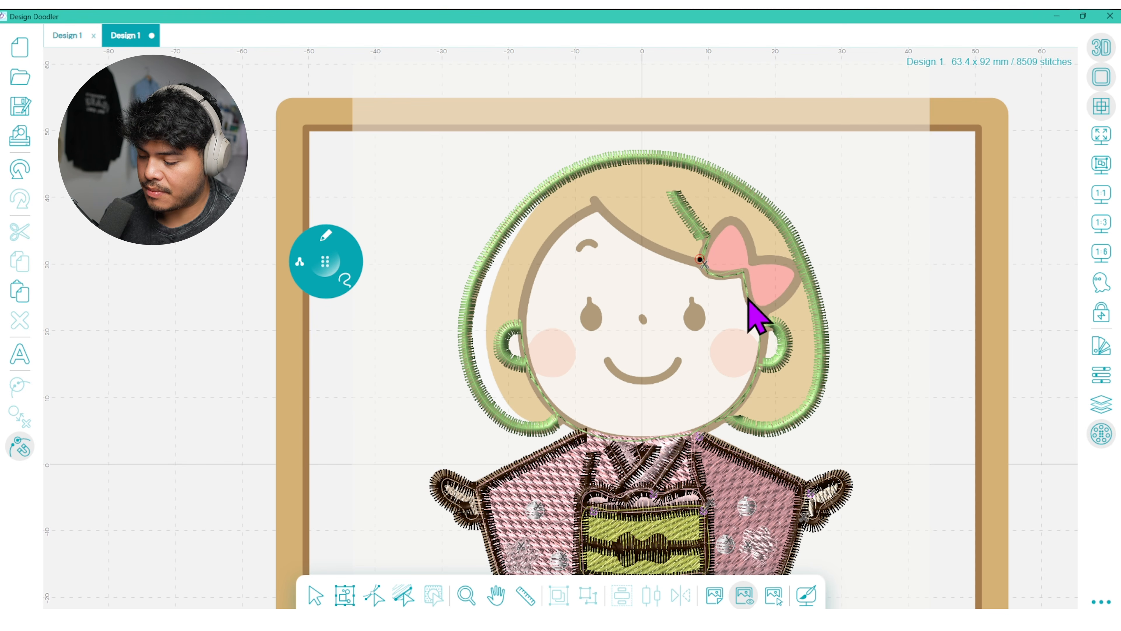
click(766, 319)
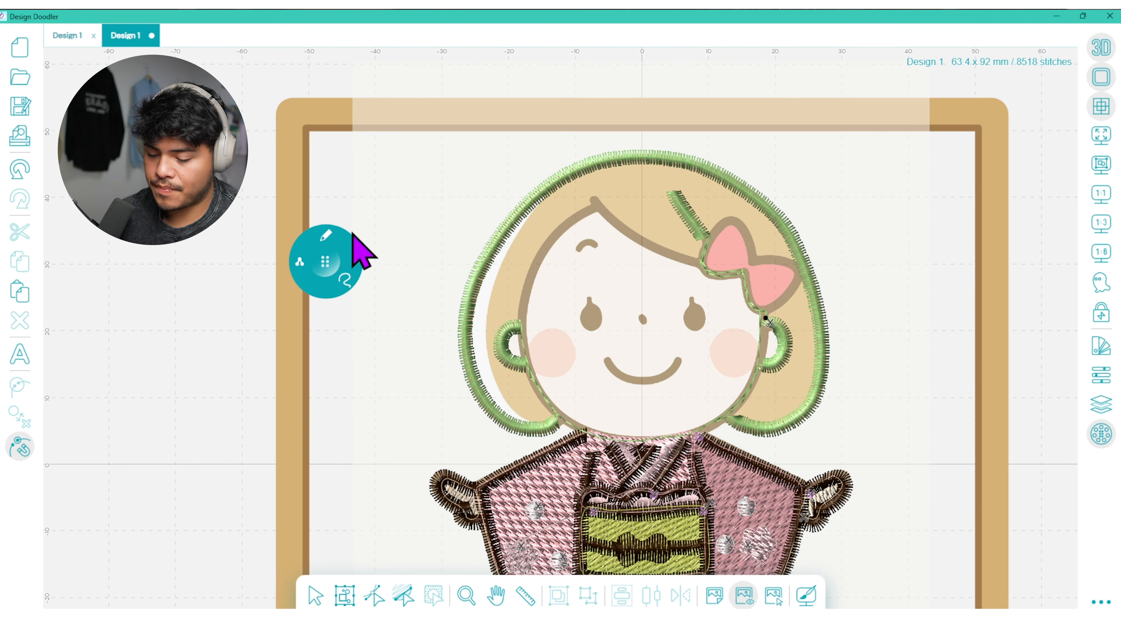
- Trace the face outline with the Steil pen, from the ear below the bow around the chin and up to the hair parting
mouse_move(377, 238)
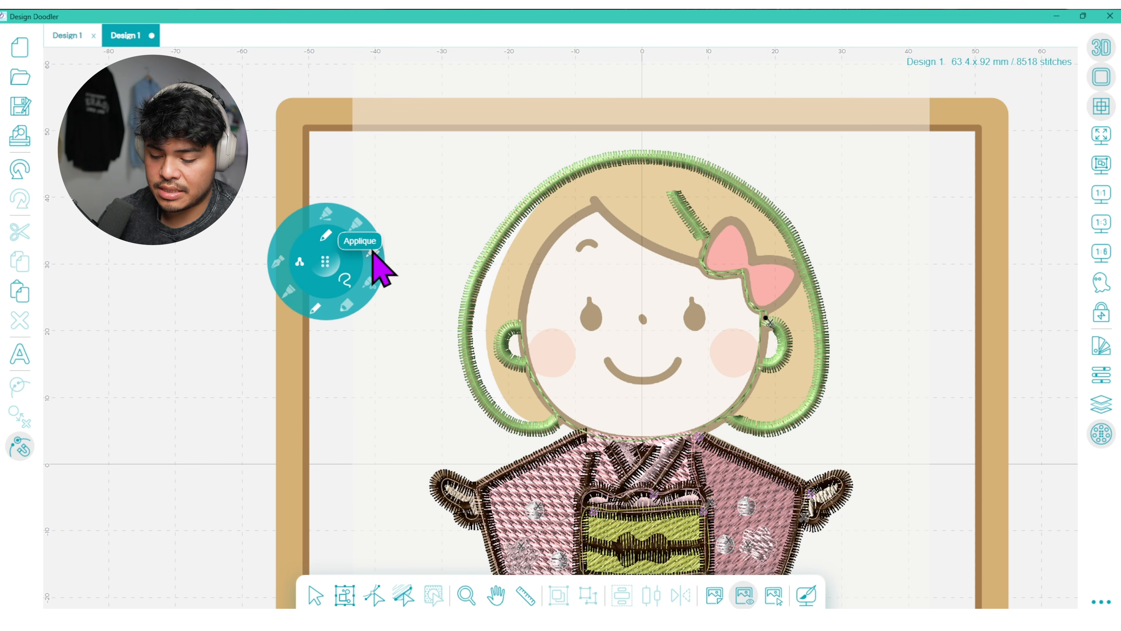
click(357, 230)
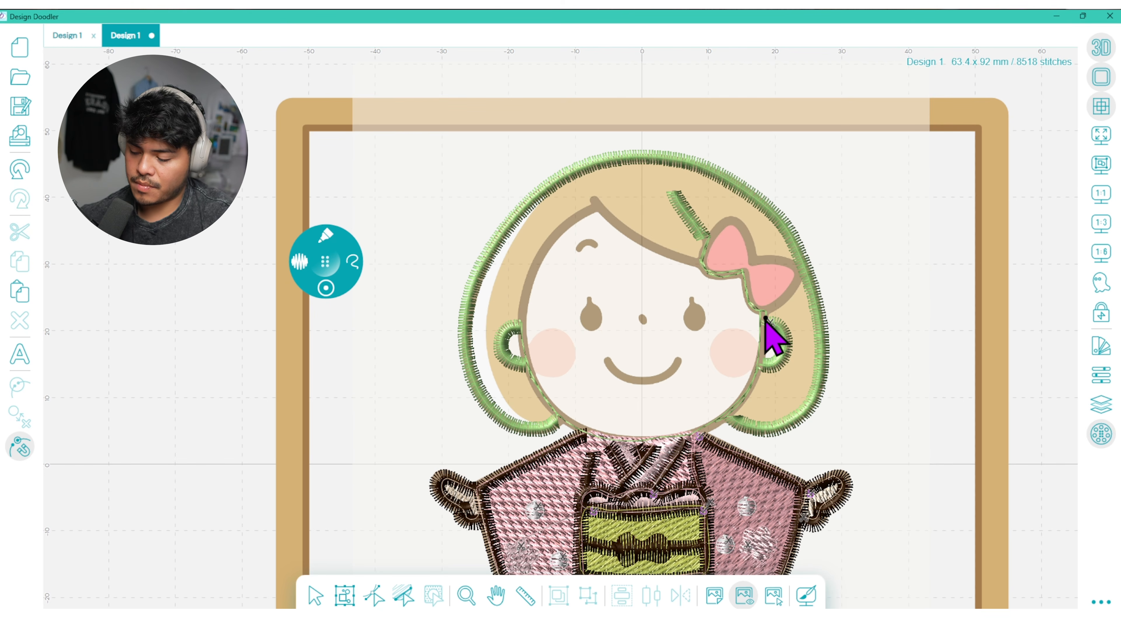
mouse_move(766, 318)
mouse_down()
mouse_move(741, 405)
mouse_move(700, 435)
mouse_move(637, 447)
mouse_move(568, 427)
mouse_move(534, 382)
mouse_move(523, 321)
mouse_move(537, 259)
mouse_move(594, 200)
mouse_up()
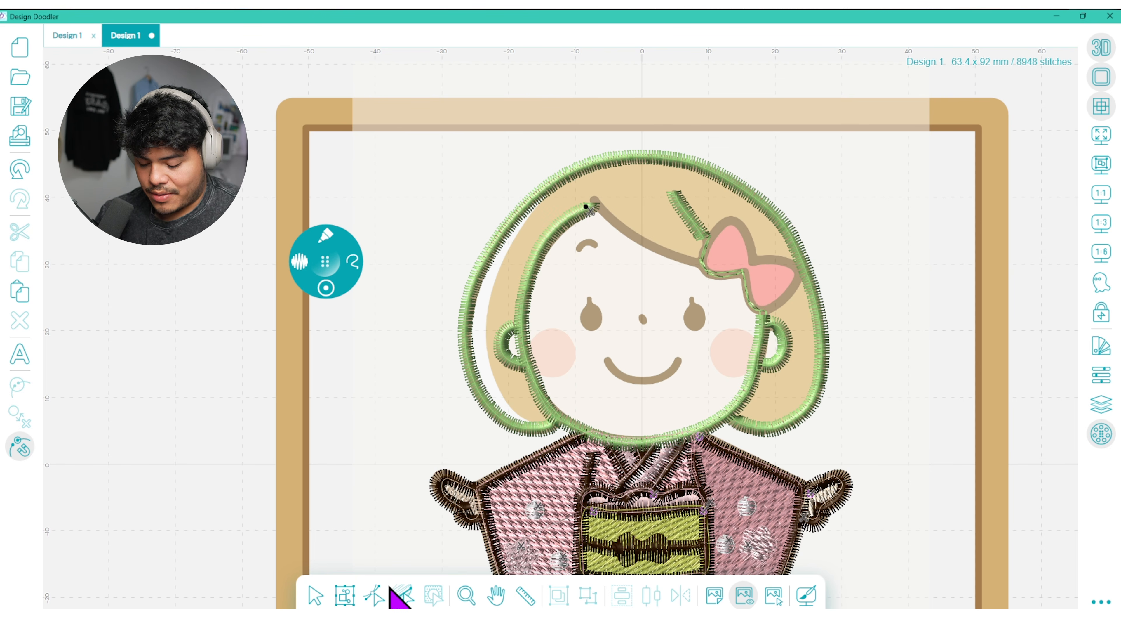
- Move the face outline's anchor points at the forehead and lower jaw, opposite the bow, onto the artwork outline
click(543, 246)
drag(541, 242, 545, 249)
drag(559, 417, 565, 419)
- Apply the Smooth anchor mode to the face outline's anchors along the chin and up the cheek on the bow side
click(1101, 375)
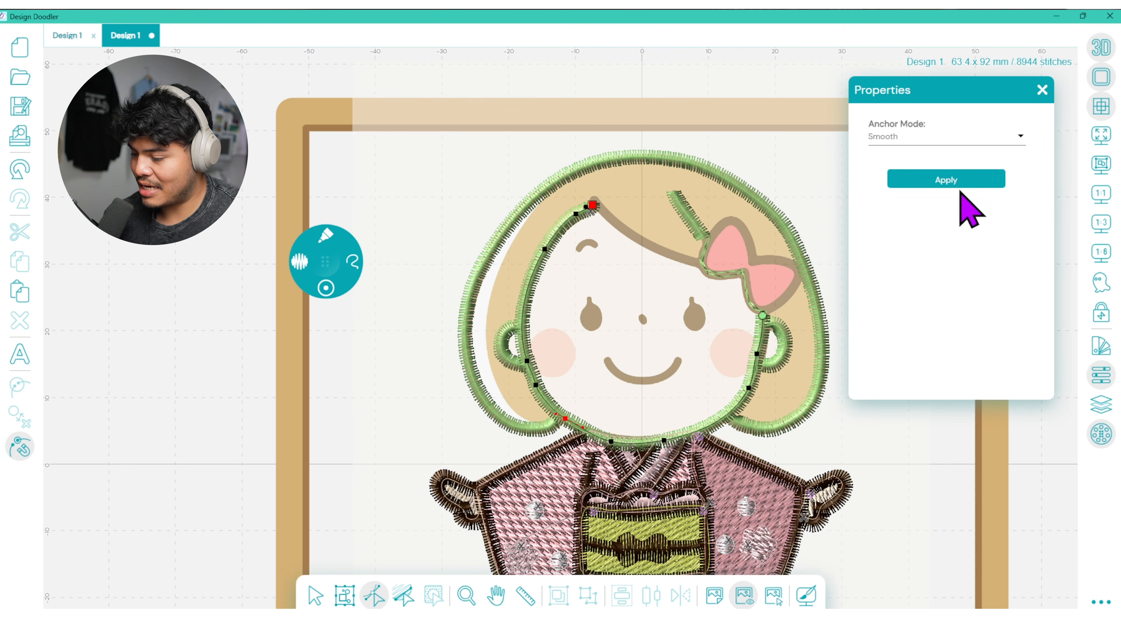
click(940, 181)
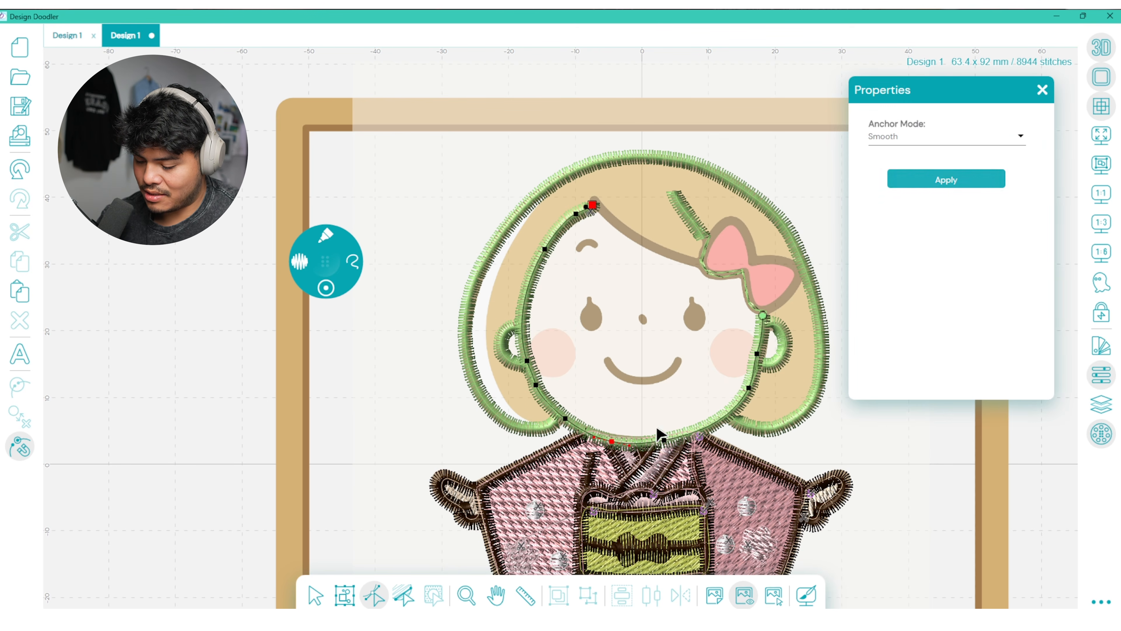
ctrl+click(663, 441)
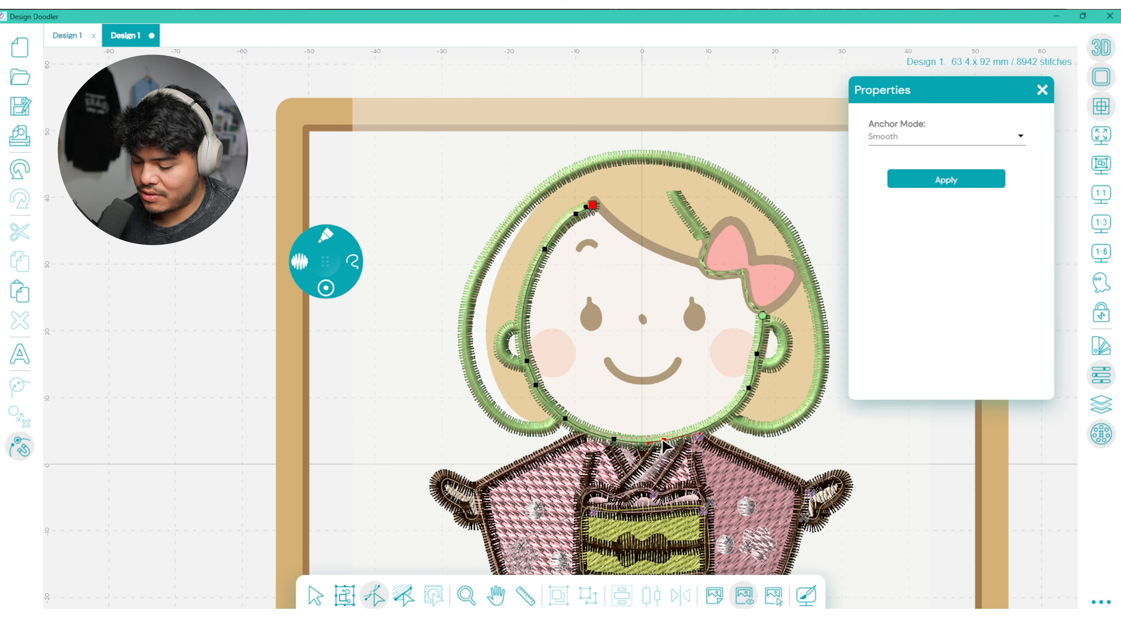
click(931, 181)
click(749, 388)
click(965, 182)
click(757, 353)
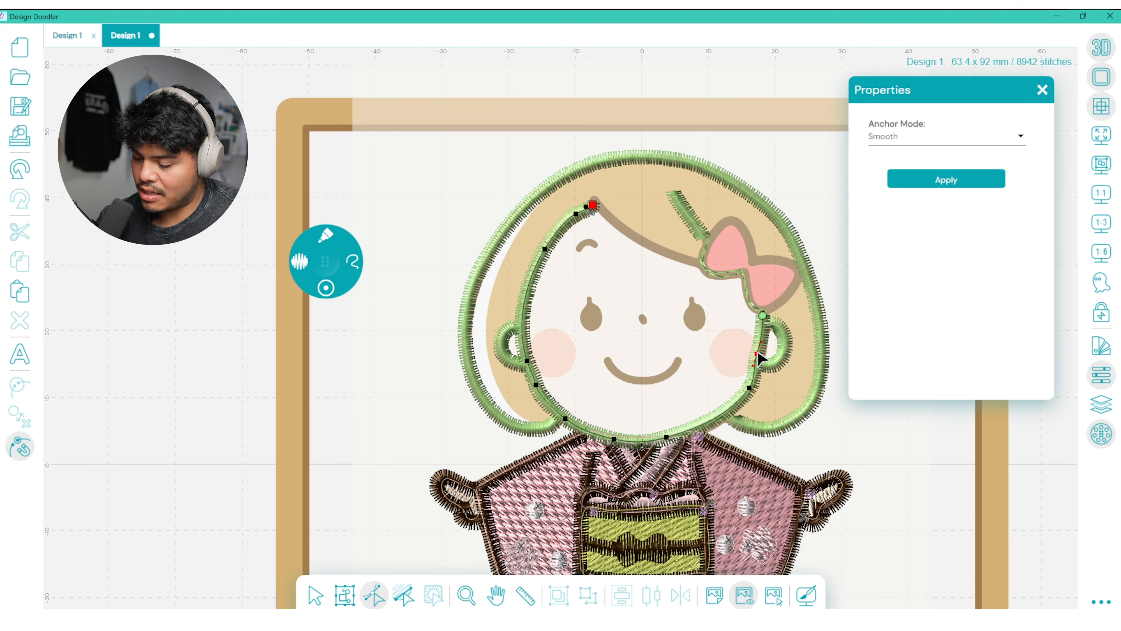
click(971, 181)
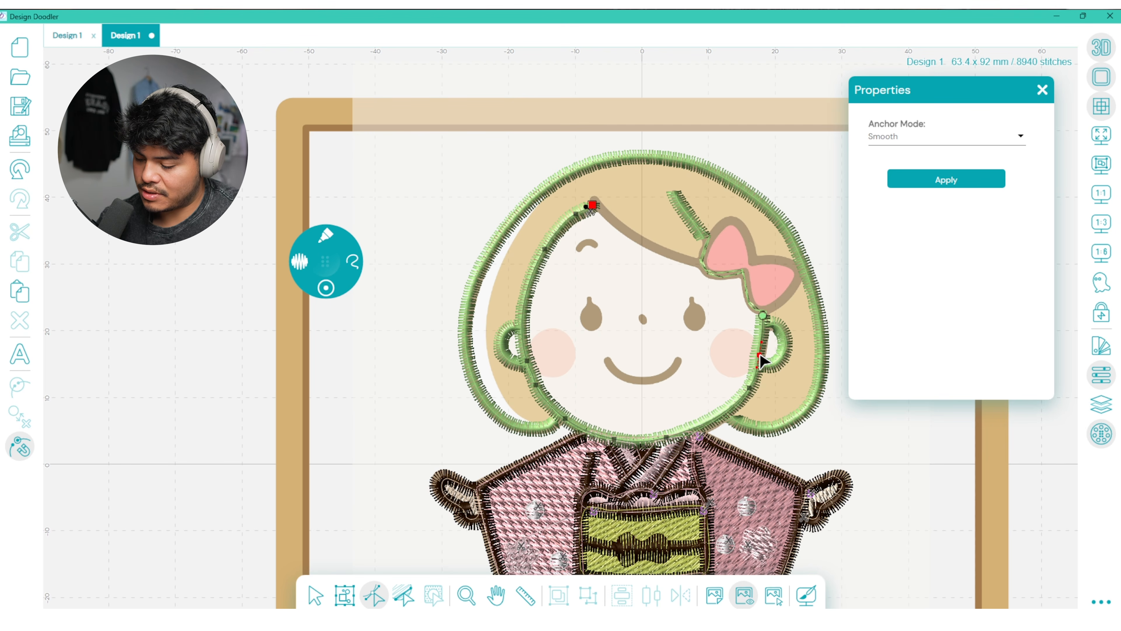
- Apply the Smooth anchor mode to the face outline's remaining jaw and forehead anchors and even out the two anchors under the chin
click(536, 384)
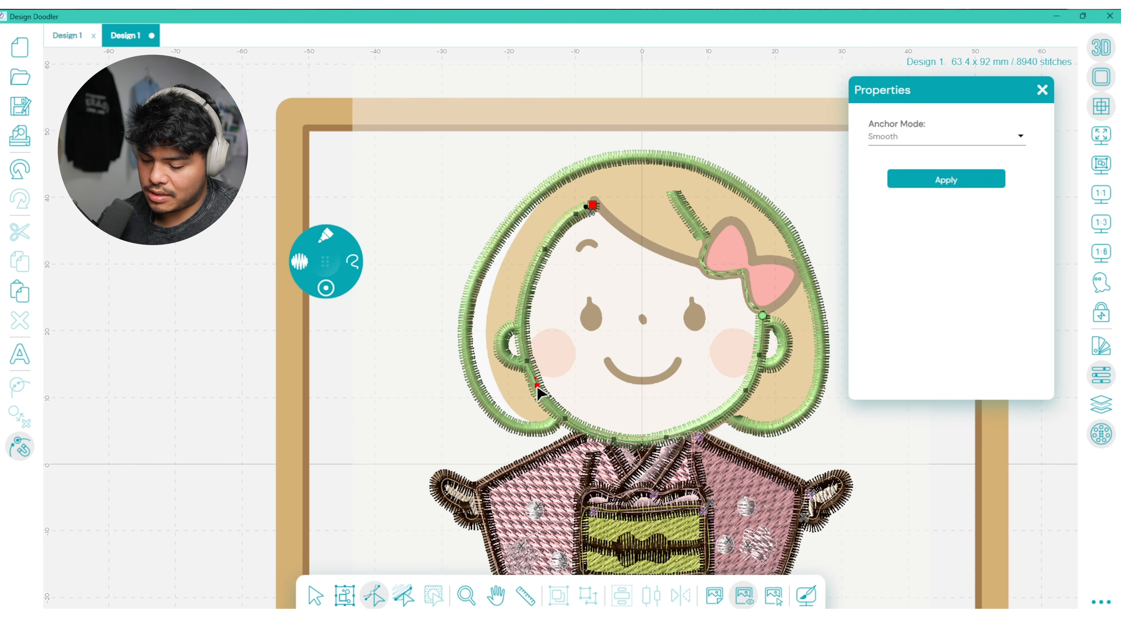
click(926, 179)
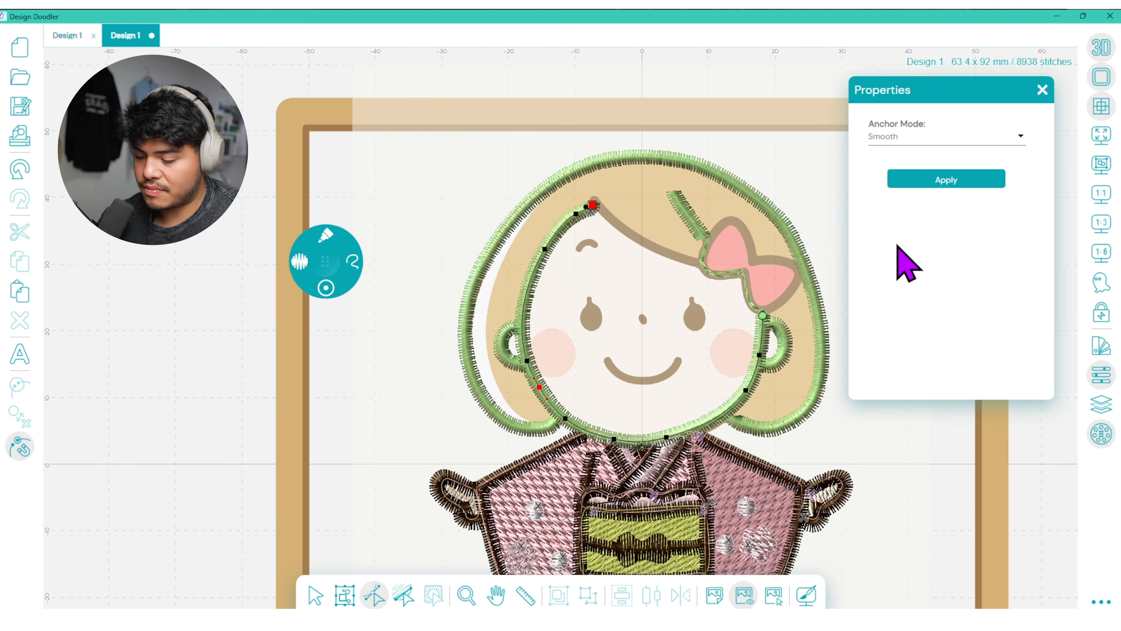
mouse_move(595, 206)
mouse_down()
mouse_move(579, 216)
mouse_move(602, 201)
mouse_move(581, 205)
mouse_up()
click(940, 180)
click(961, 181)
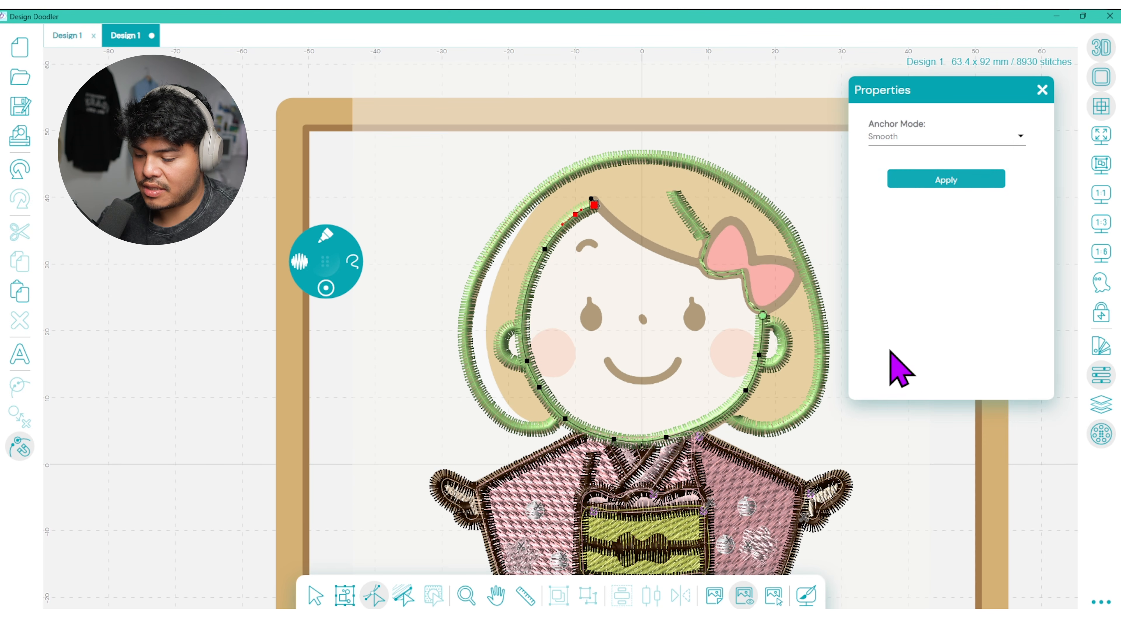
click(619, 439)
drag(666, 437, 671, 437)
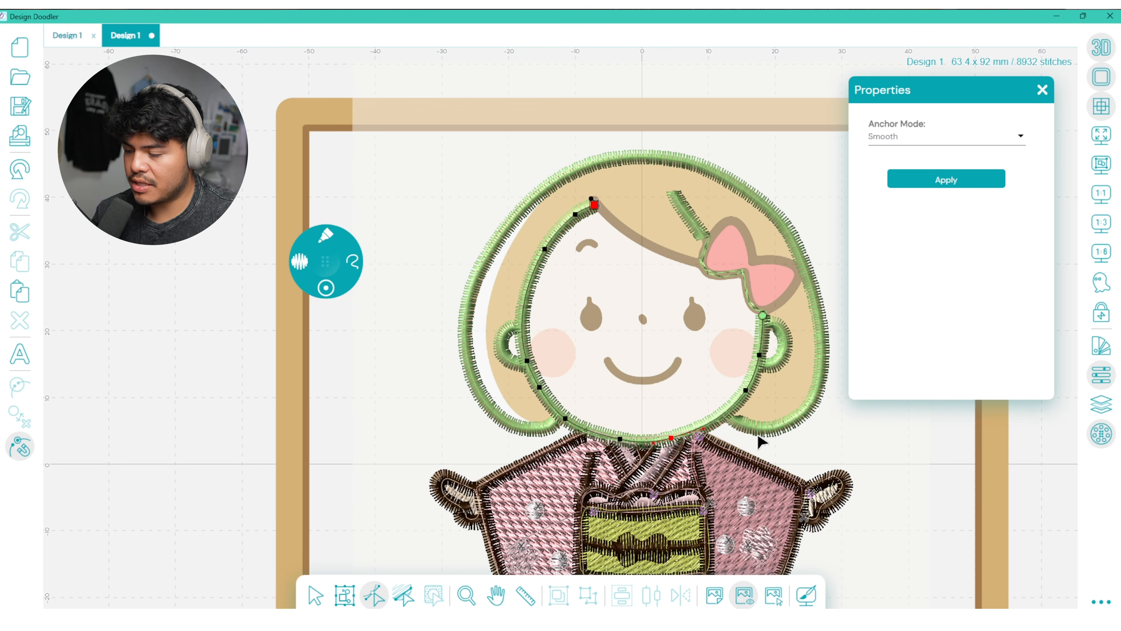
click(1042, 90)
click(334, 249)
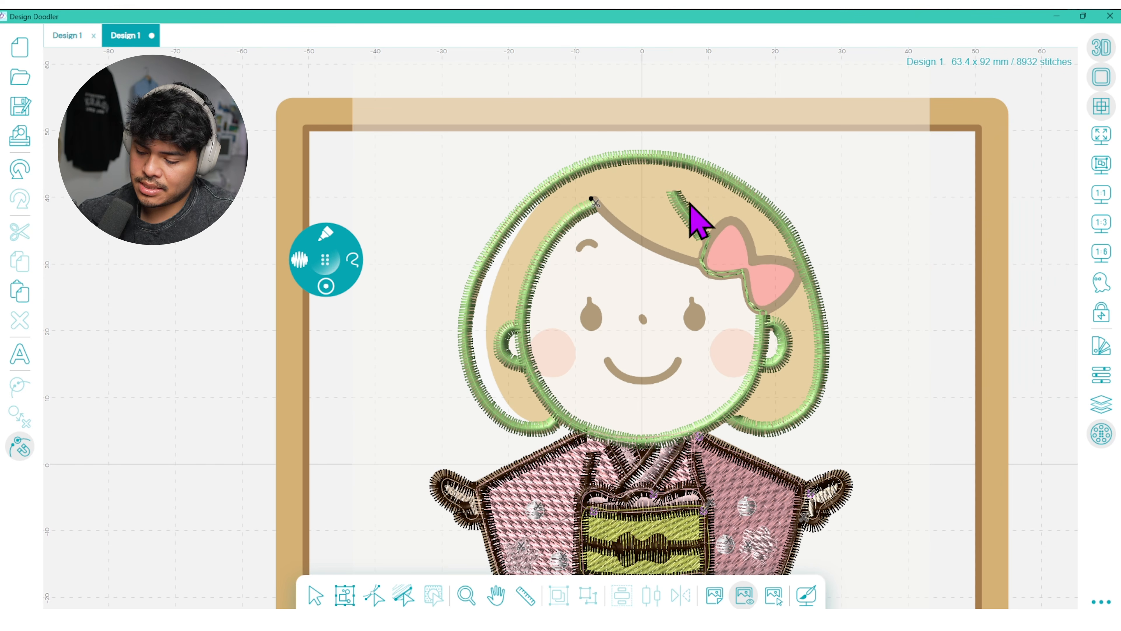
drag(605, 216, 695, 269)
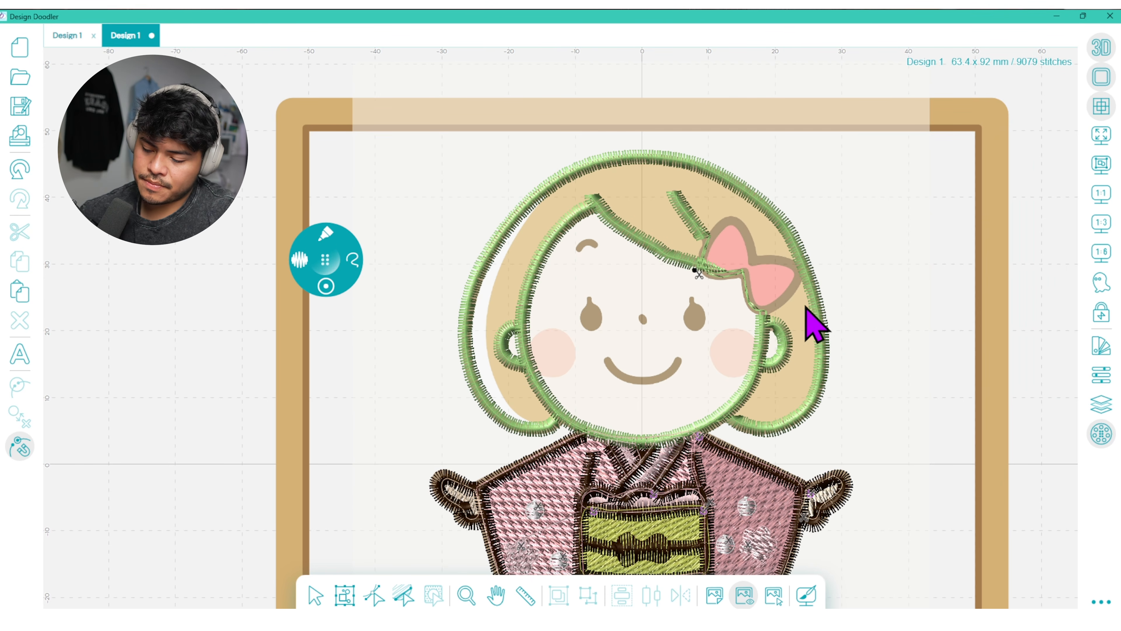
click(20, 170)
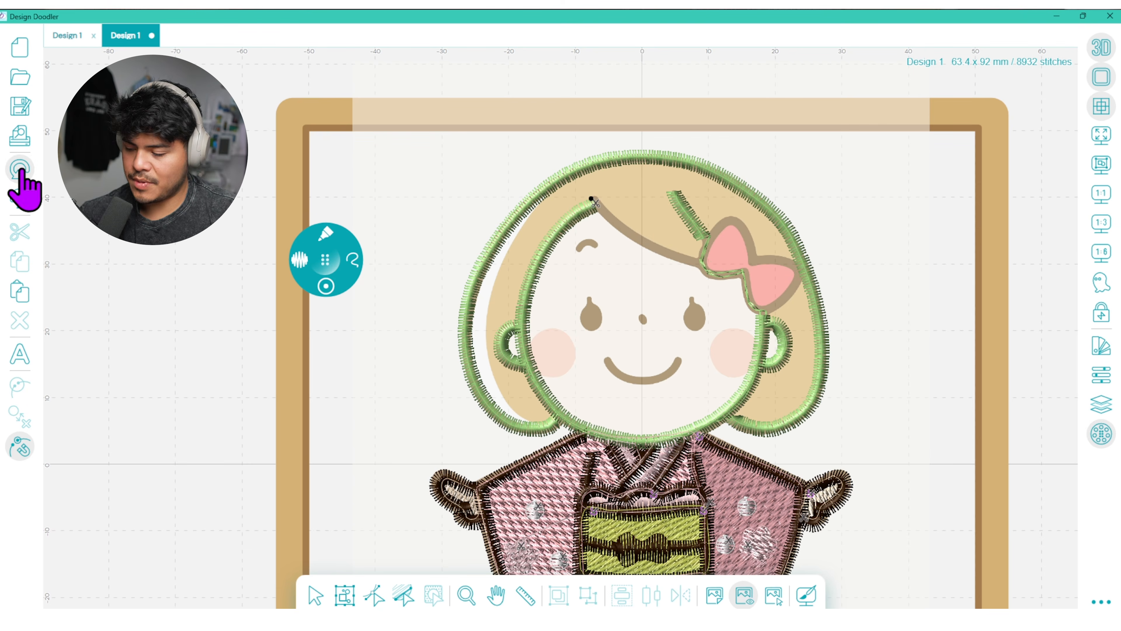
- Trace the hairline with the Steil pen, from the hair parting at the forehead down to the bow's near edge
click(1099, 222)
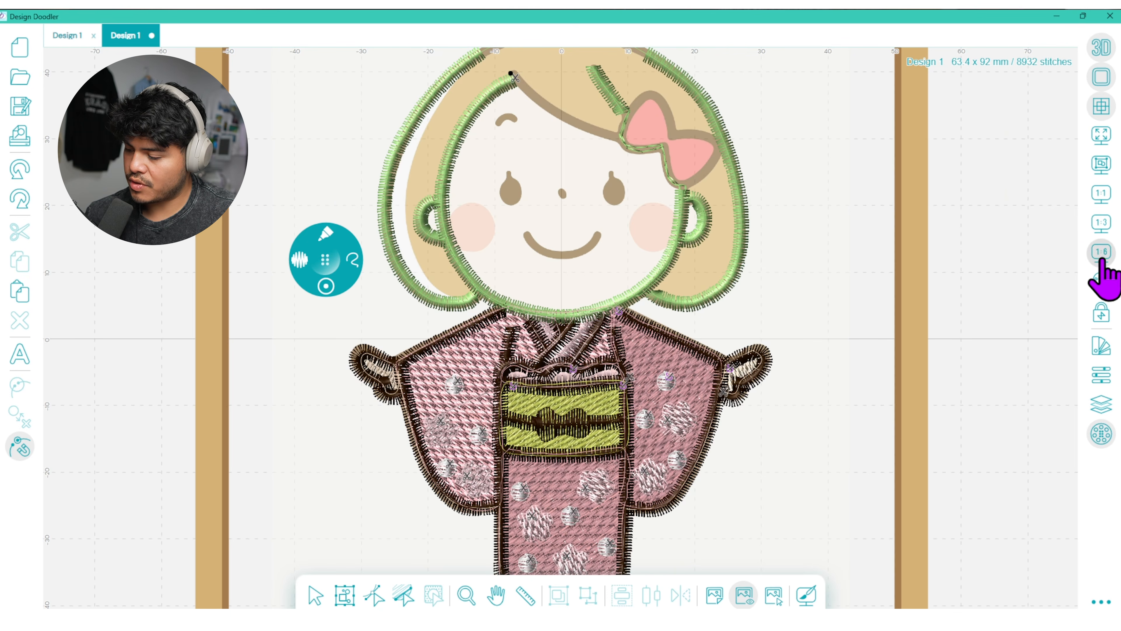
click(1101, 252)
click(496, 594)
drag(488, 274, 388, 563)
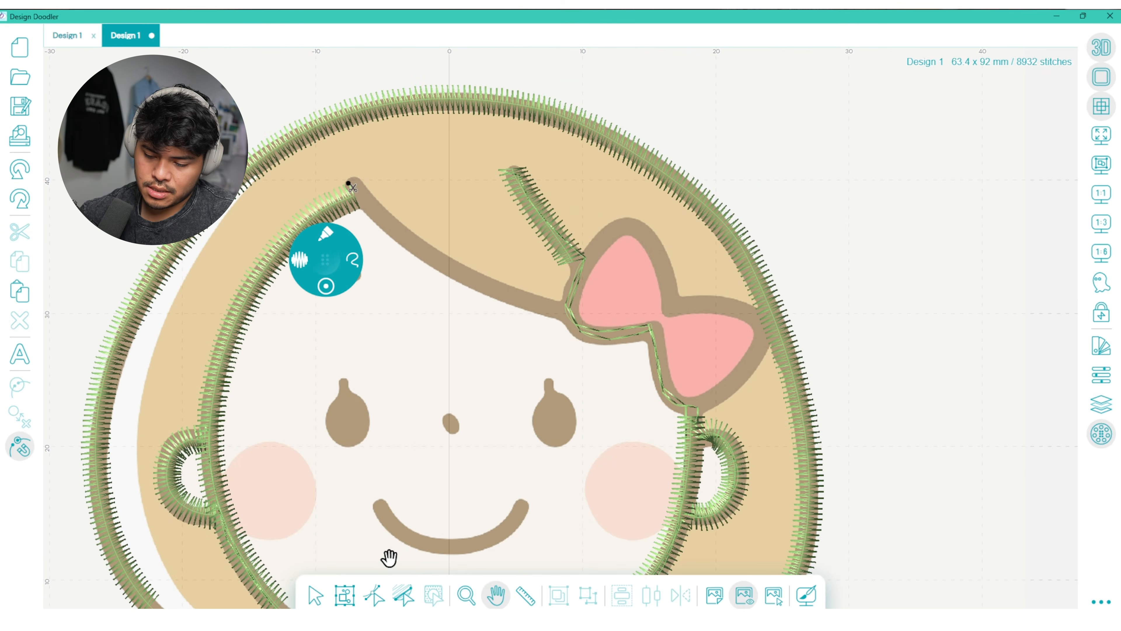
mouse_move(336, 200)
mouse_down()
mouse_move(413, 321)
mouse_move(573, 420)
mouse_move(631, 430)
mouse_up()
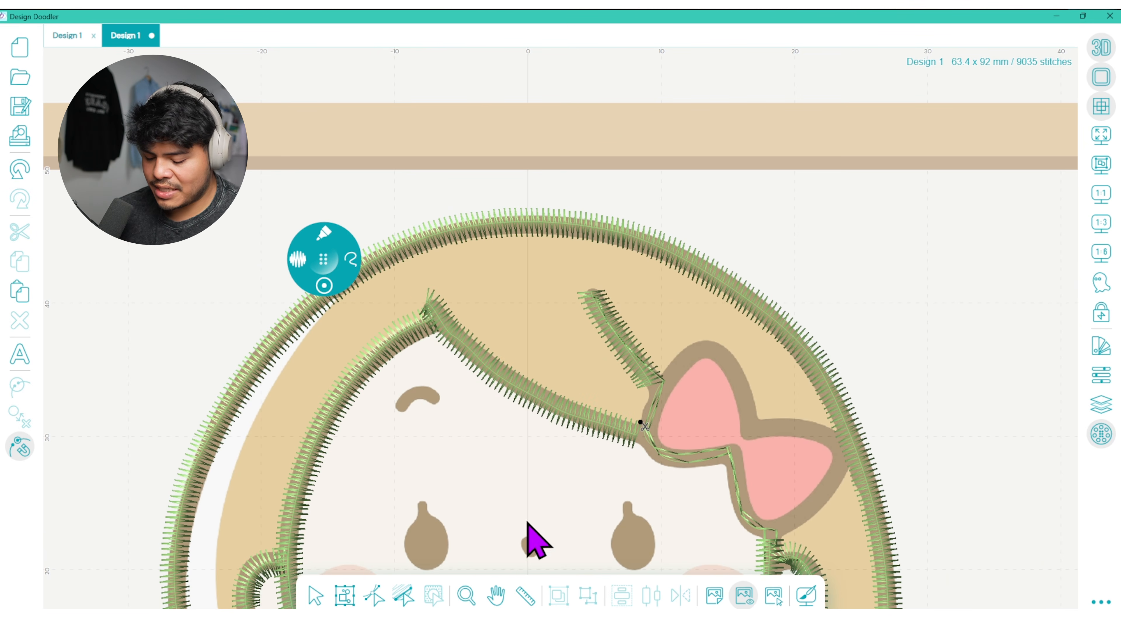
- Apply the Smooth anchor mode to the hairline's anchors and extend its end anchor to the bow's edge
click(452, 334)
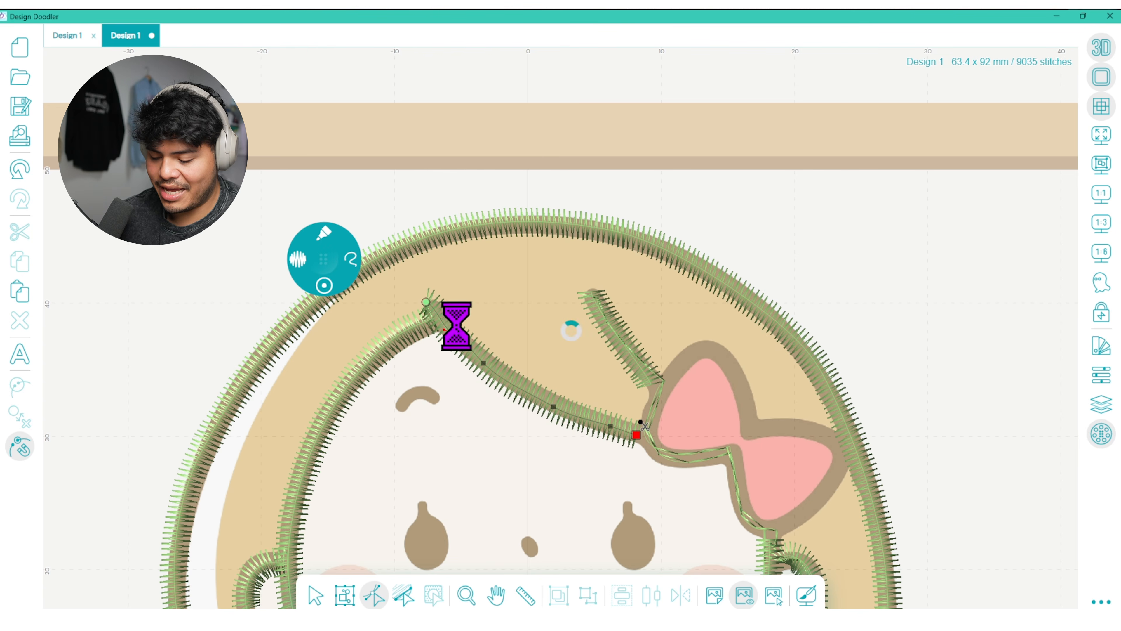
click(1101, 376)
click(944, 179)
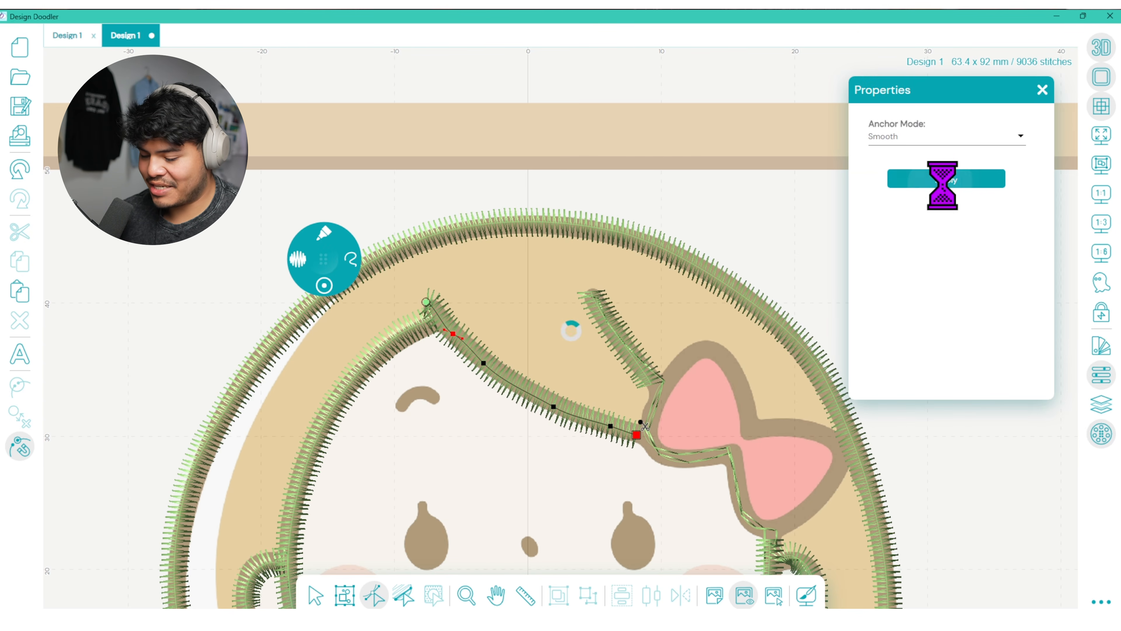
click(945, 179)
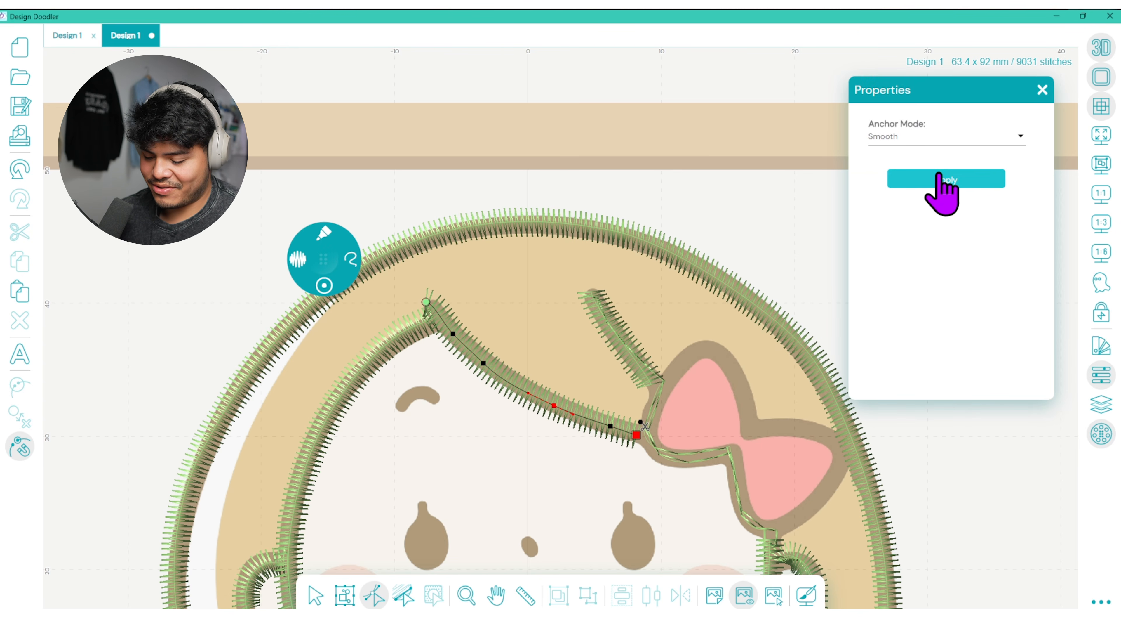
click(484, 362)
click(945, 172)
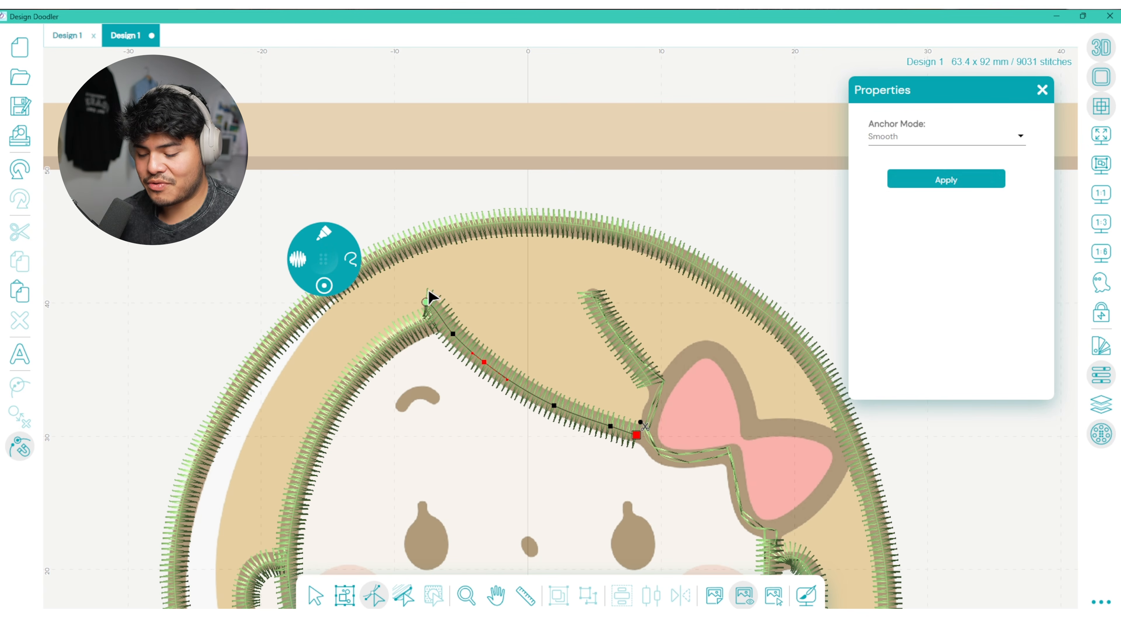
click(428, 295)
click(427, 298)
click(947, 178)
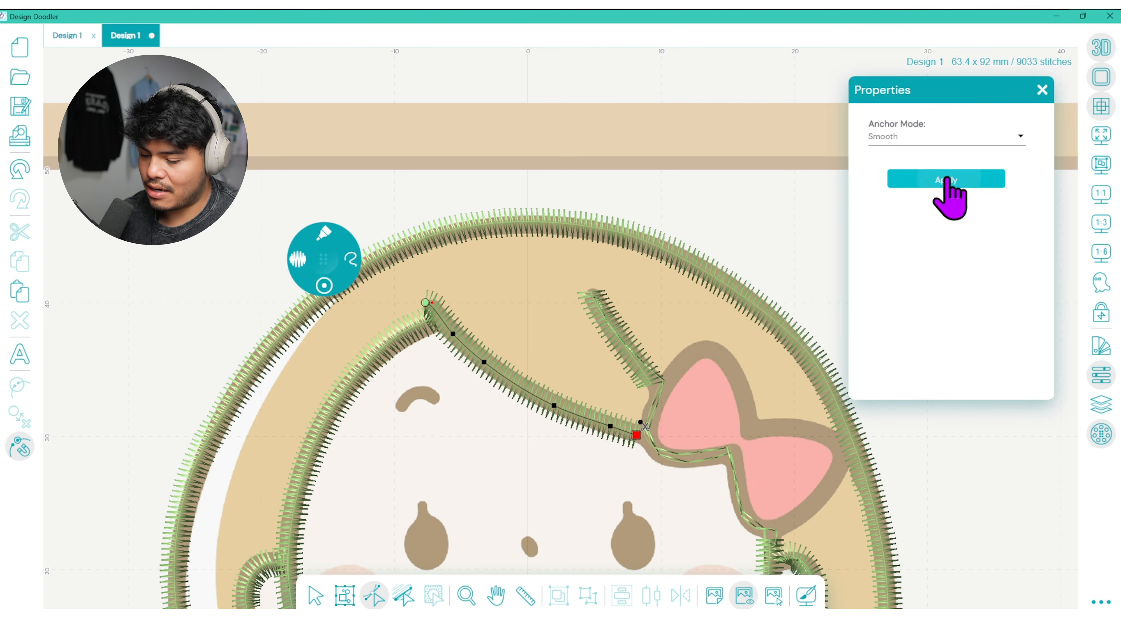
click(634, 434)
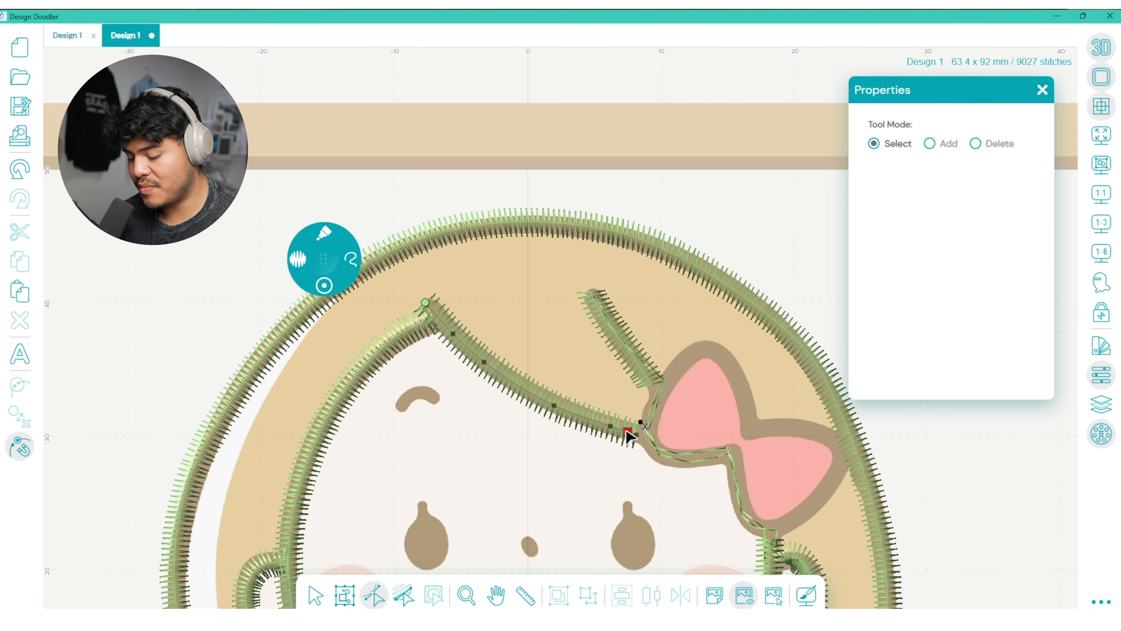
drag(636, 435, 643, 436)
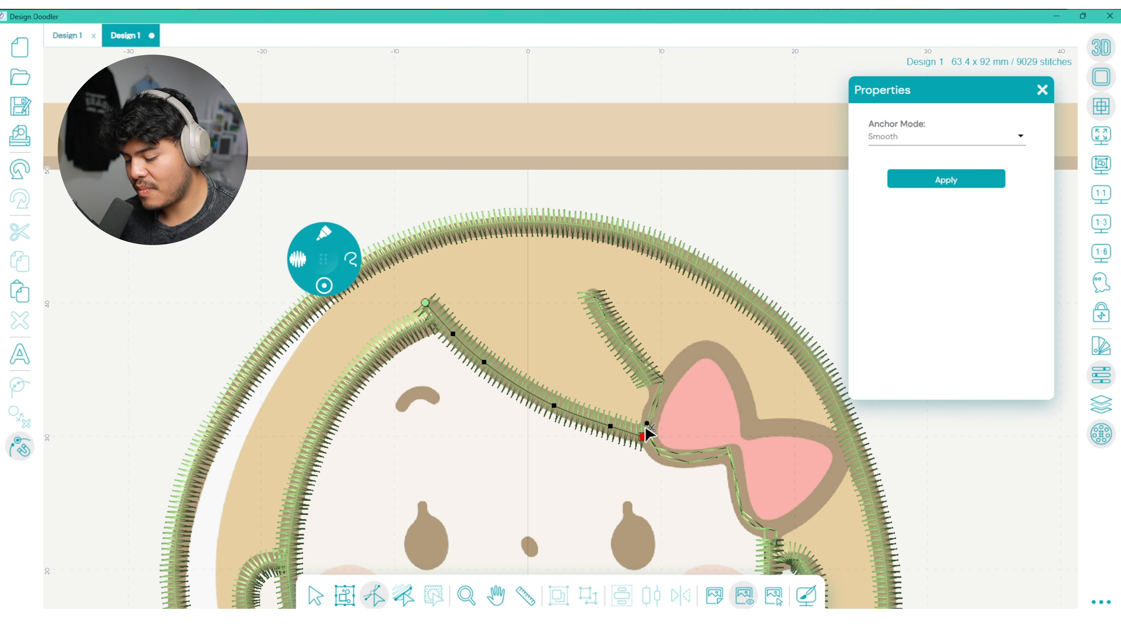
- Trace the bow's outline around both loops with the Steil pen, starting and ending where the hairline meets the bow
drag(313, 255, 313, 252)
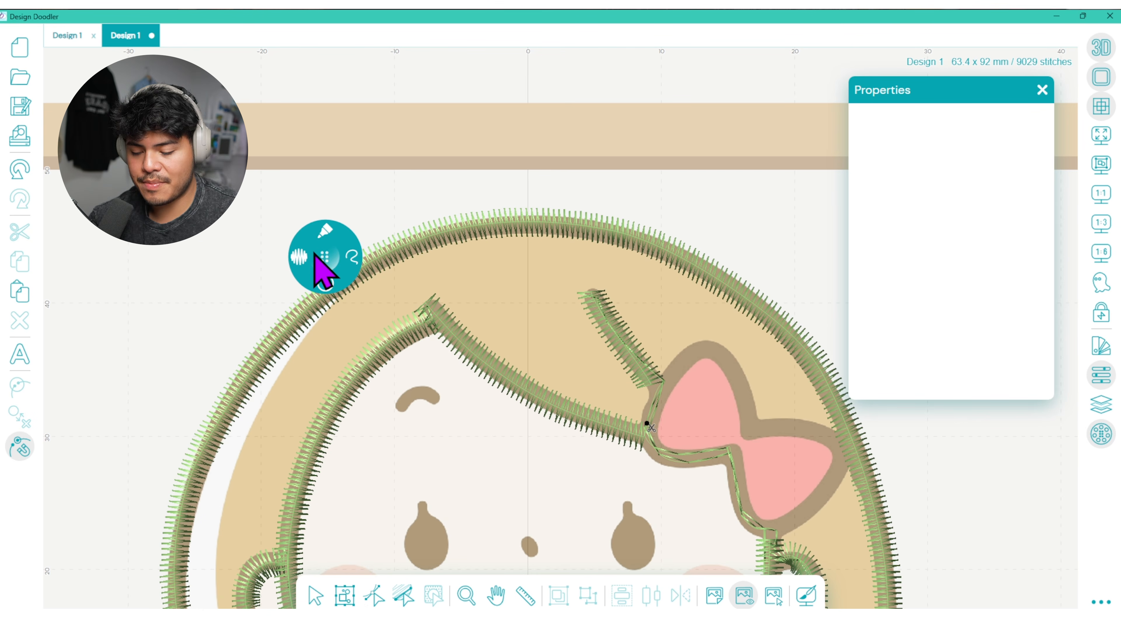
mouse_move(647, 437)
mouse_down()
mouse_move(676, 375)
mouse_move(710, 354)
mouse_move(737, 373)
mouse_move(748, 429)
mouse_move(803, 426)
mouse_move(838, 445)
mouse_move(837, 469)
mouse_move(807, 508)
mouse_move(758, 527)
mouse_move(733, 457)
mouse_move(664, 461)
mouse_move(646, 439)
mouse_up()
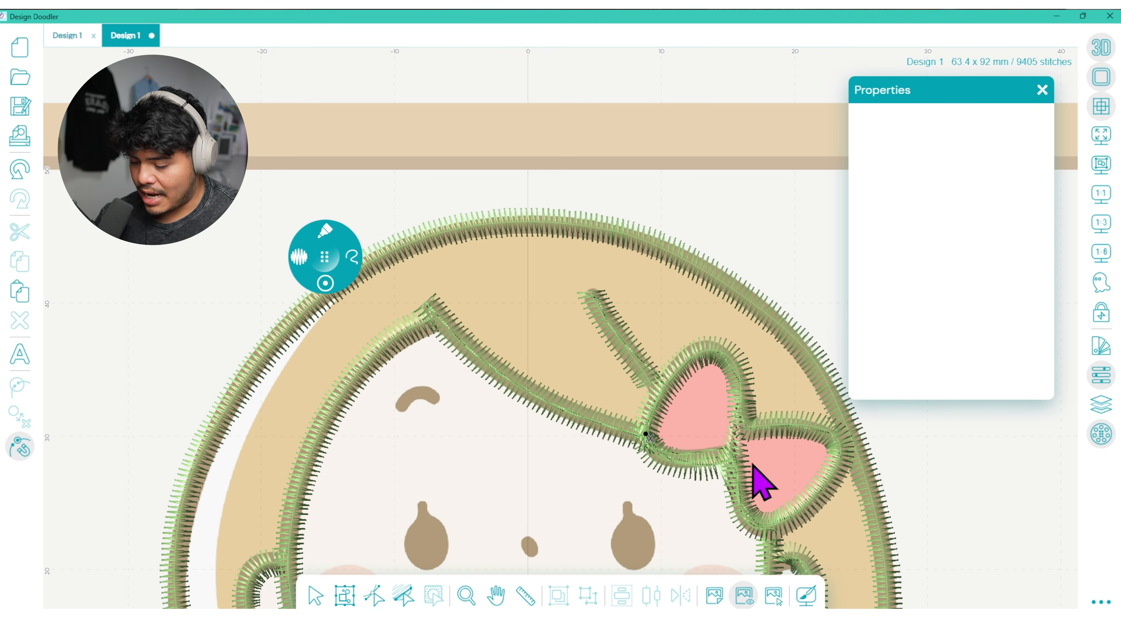
click(375, 593)
click(742, 464)
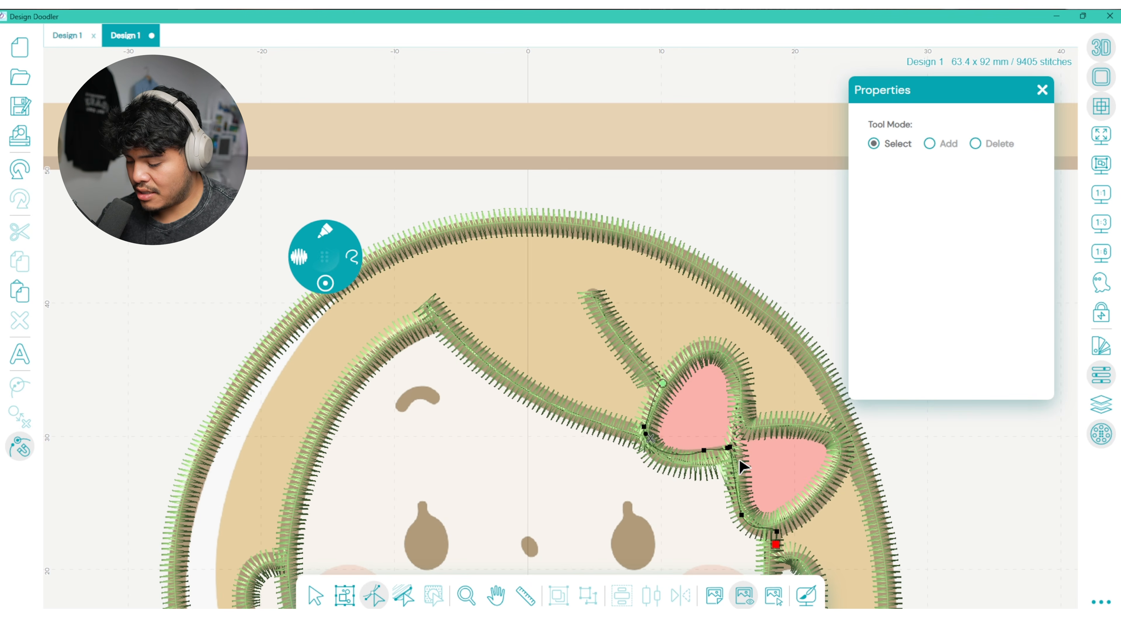
click(733, 447)
drag(727, 446, 698, 457)
click(759, 446)
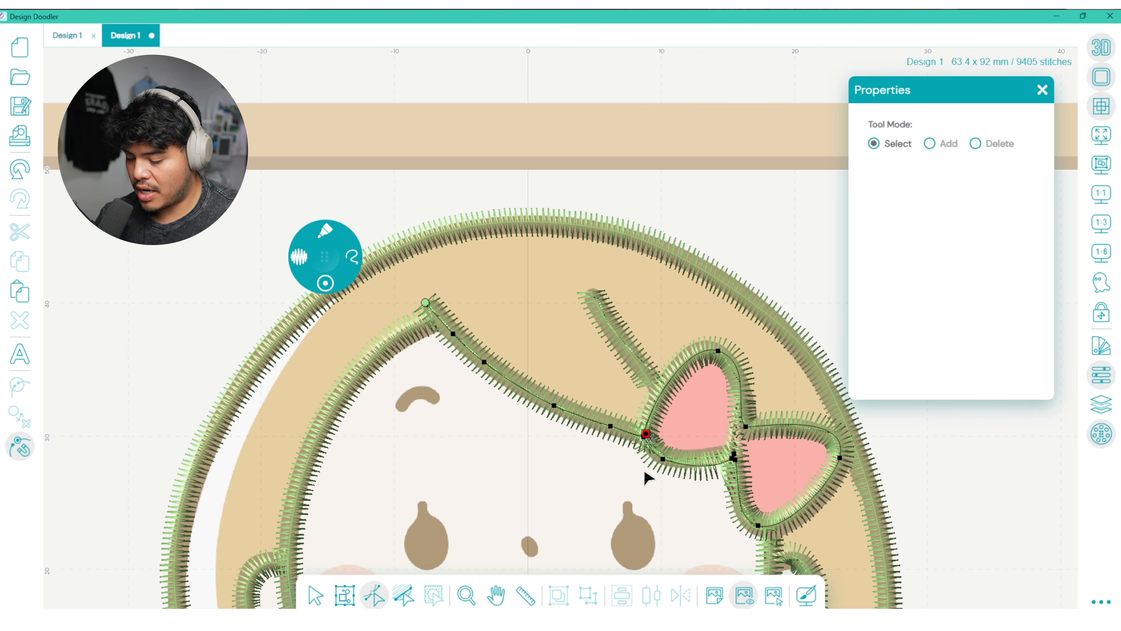
- Select only the last Brother 502 Mint Green object, the hairline and bow outline, in the Sequence View and show its anchor points
click(326, 591)
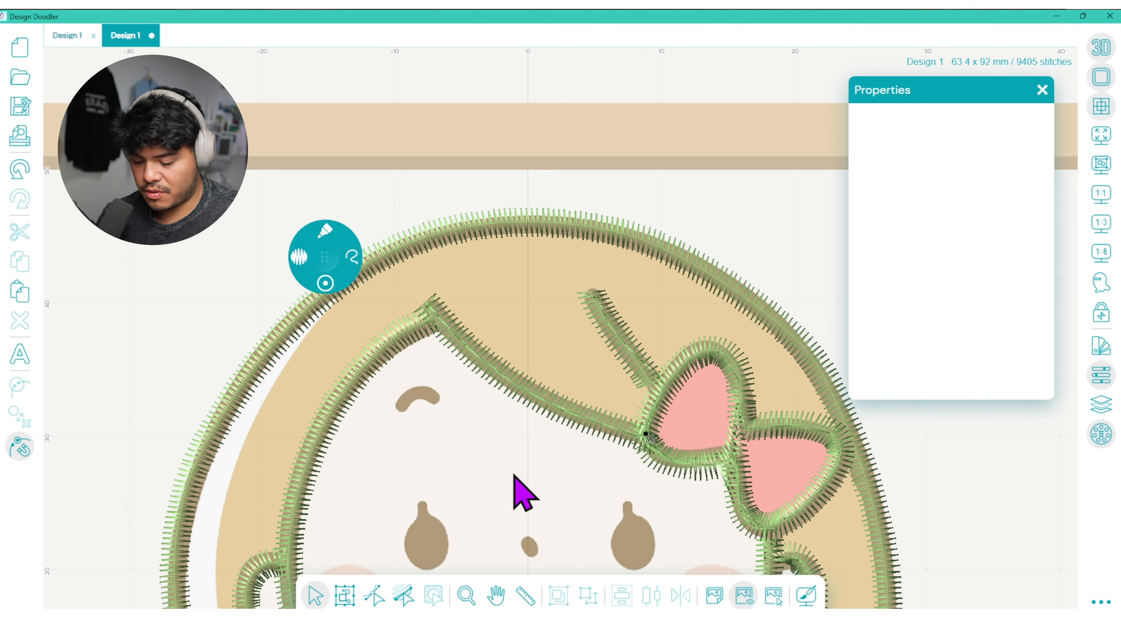
click(527, 485)
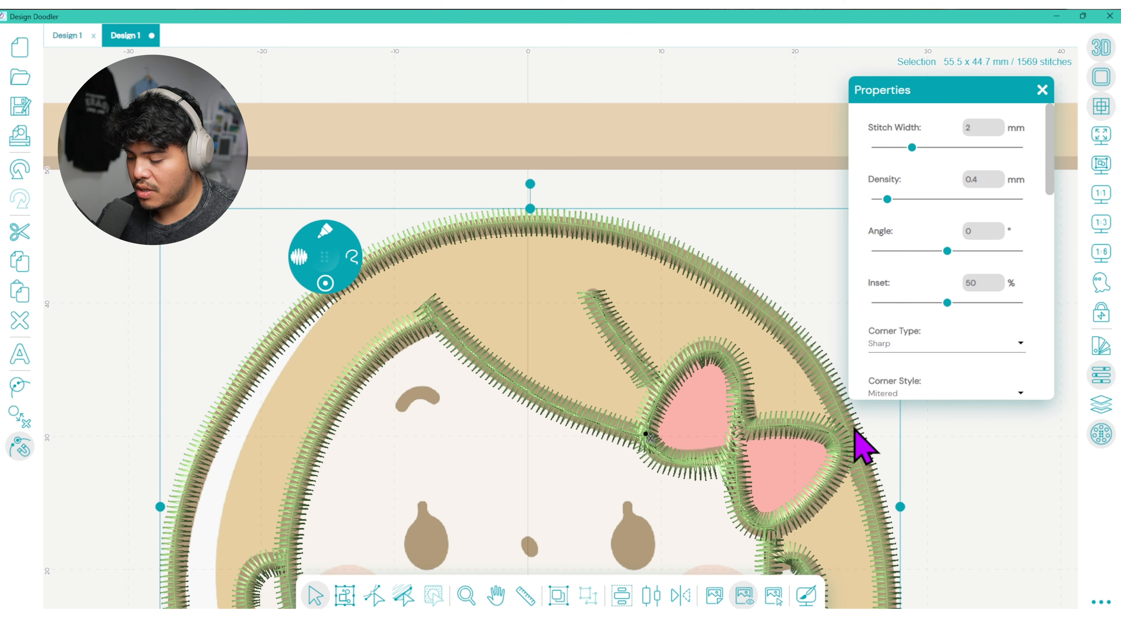
click(927, 503)
click(829, 498)
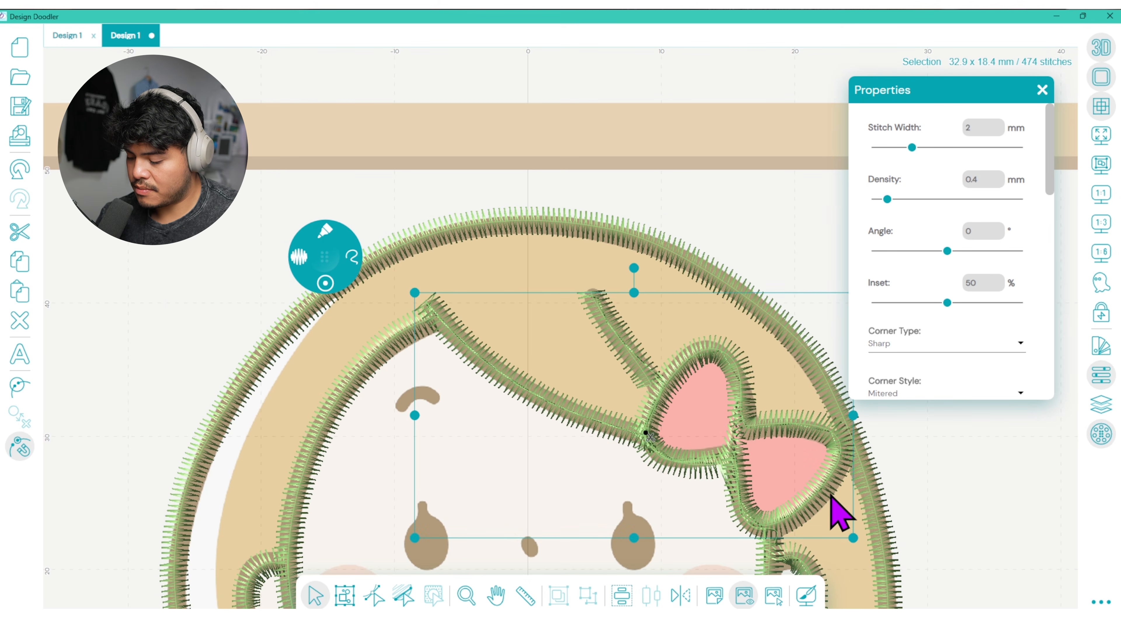
click(1101, 433)
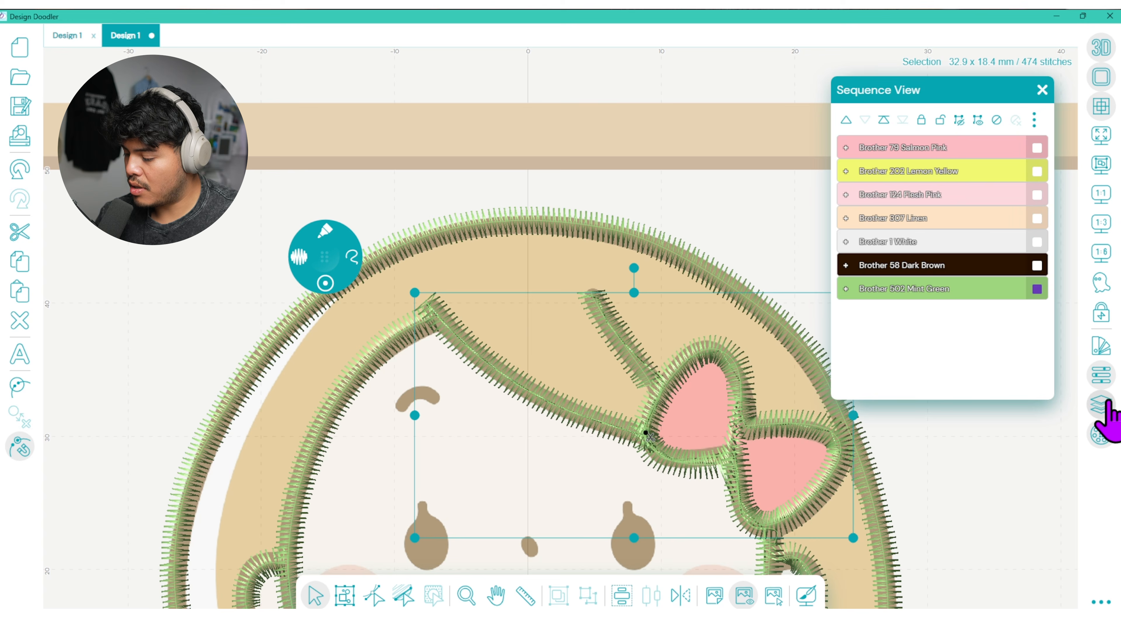
click(845, 288)
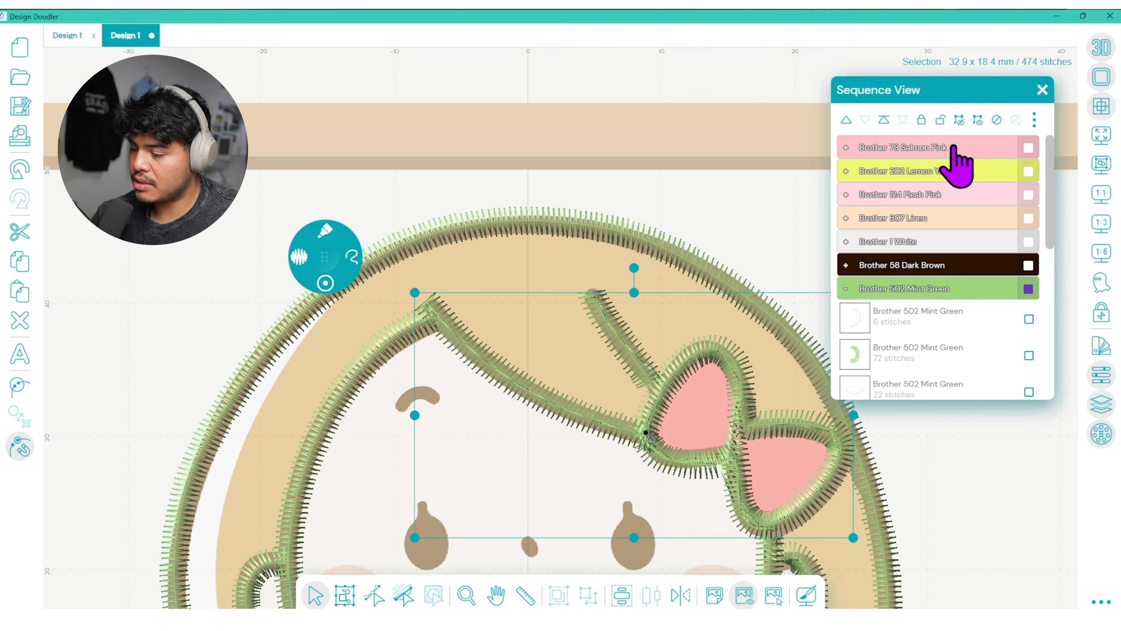
click(1028, 289)
click(1029, 289)
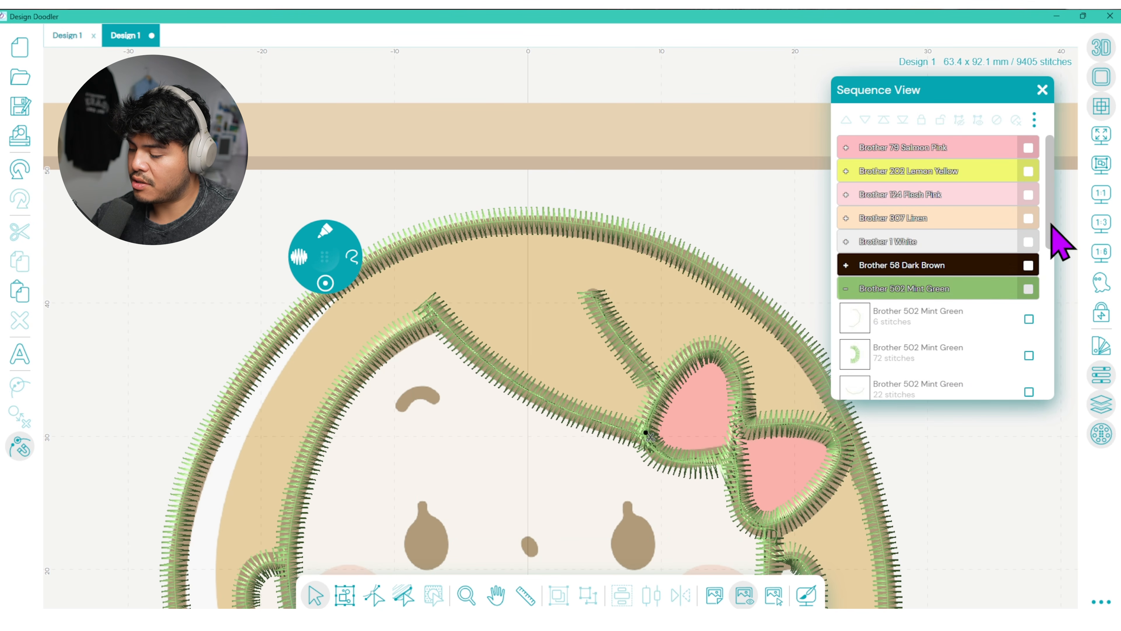
scroll(1051, 295, down, 10)
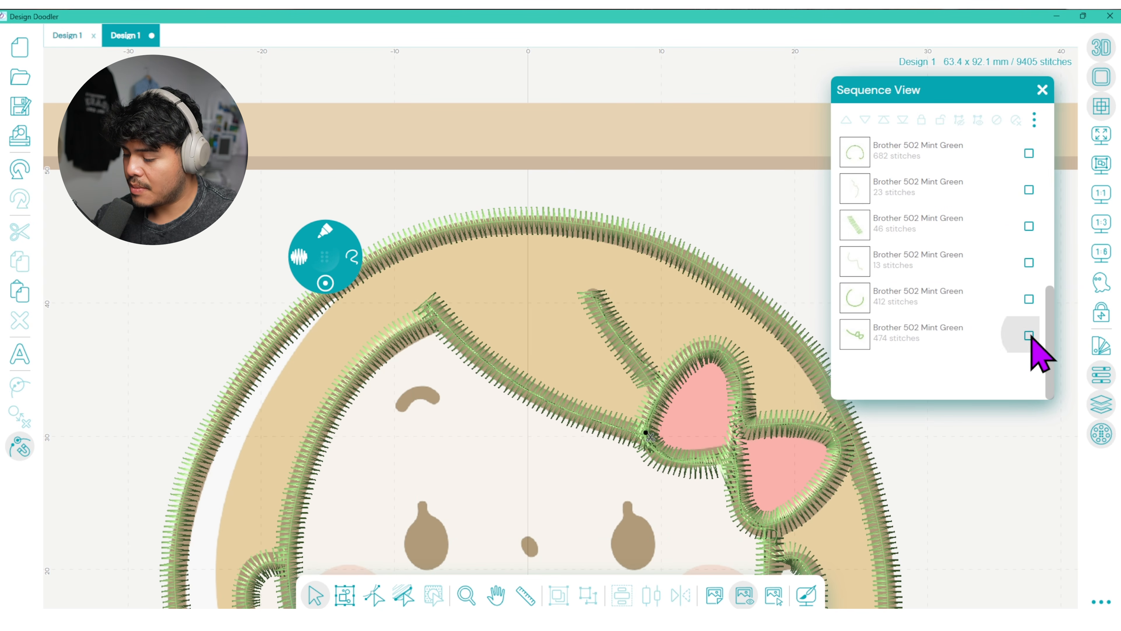
click(1029, 335)
click(375, 594)
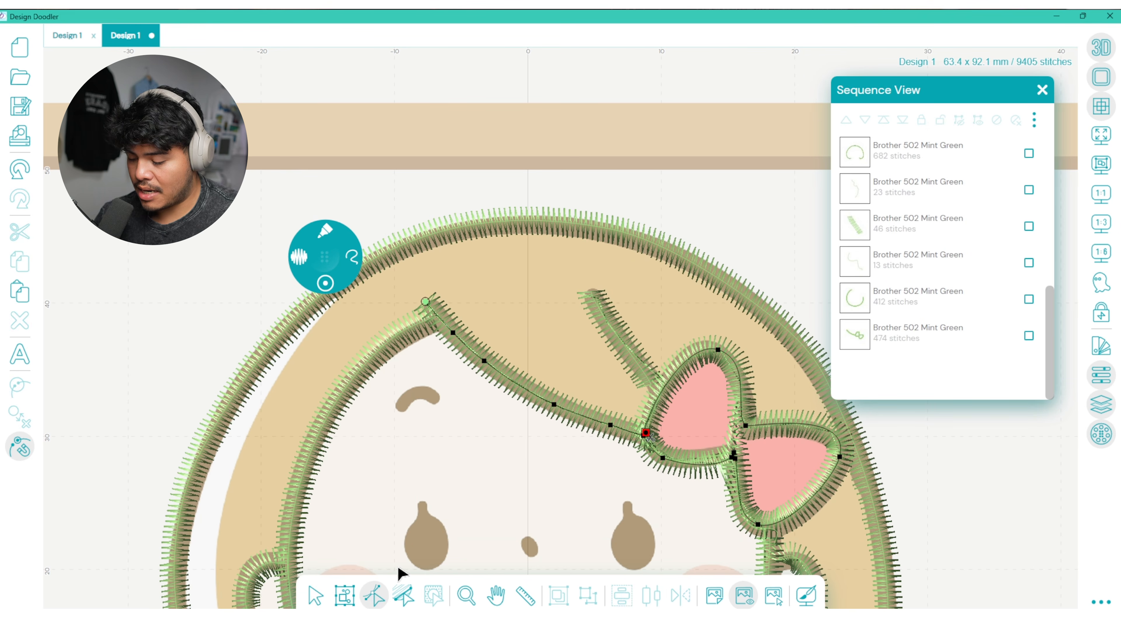
- Delete the surplus anchor at the lower side of the bow's knot and reposition the remaining knot anchor on the artwork
click(735, 453)
key(Delete)
click(730, 456)
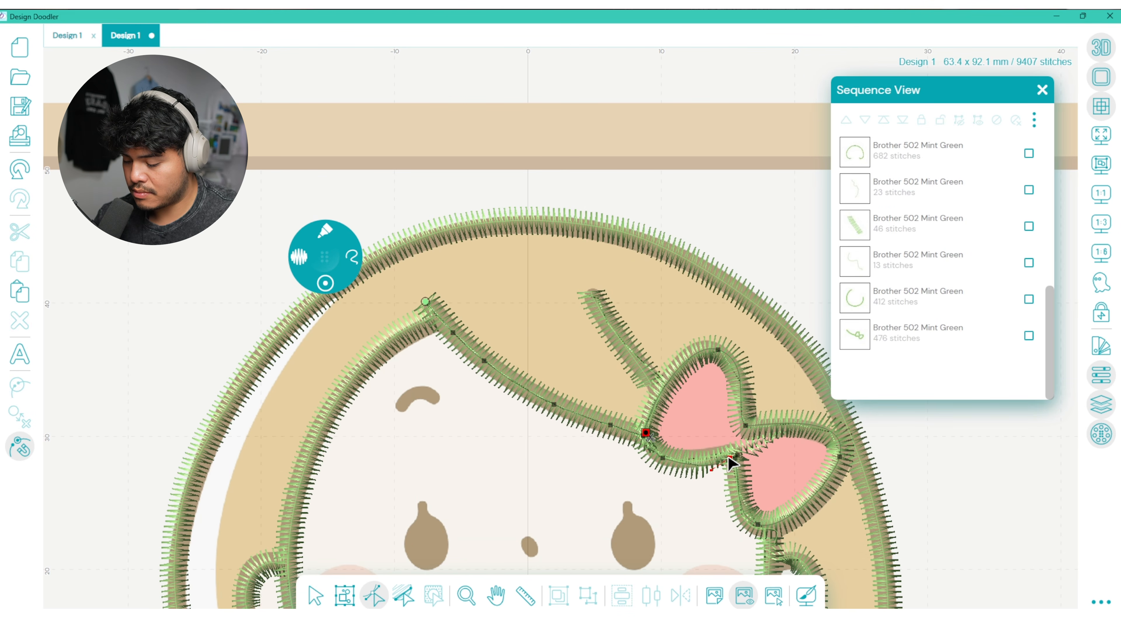
mouse_move(722, 453)
mouse_down()
mouse_move(739, 474)
mouse_move(733, 452)
mouse_move(697, 461)
mouse_move(734, 450)
mouse_up()
click(718, 456)
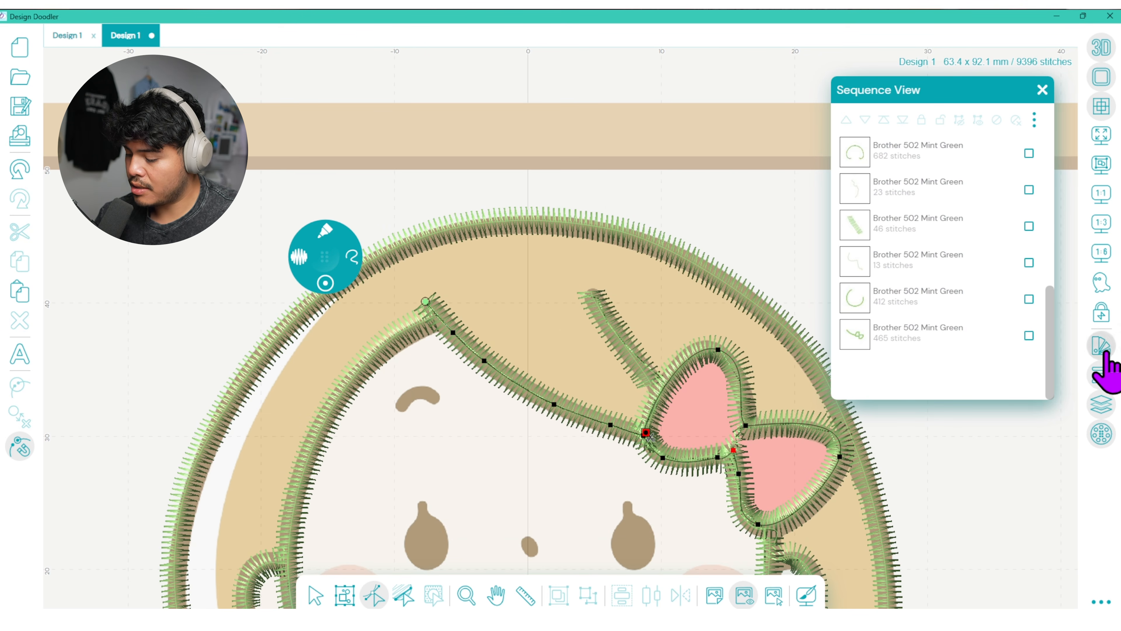
- Apply the Smooth anchor mode to the anchor at the lower side of the bow's knot
click(1101, 373)
click(1102, 344)
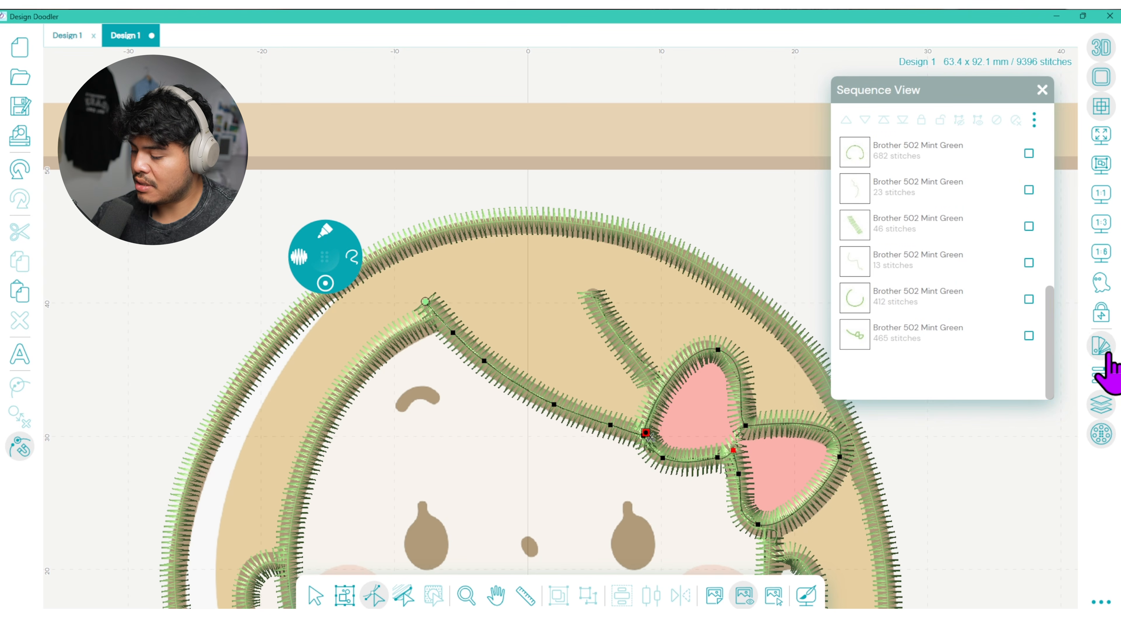
click(1102, 375)
click(961, 181)
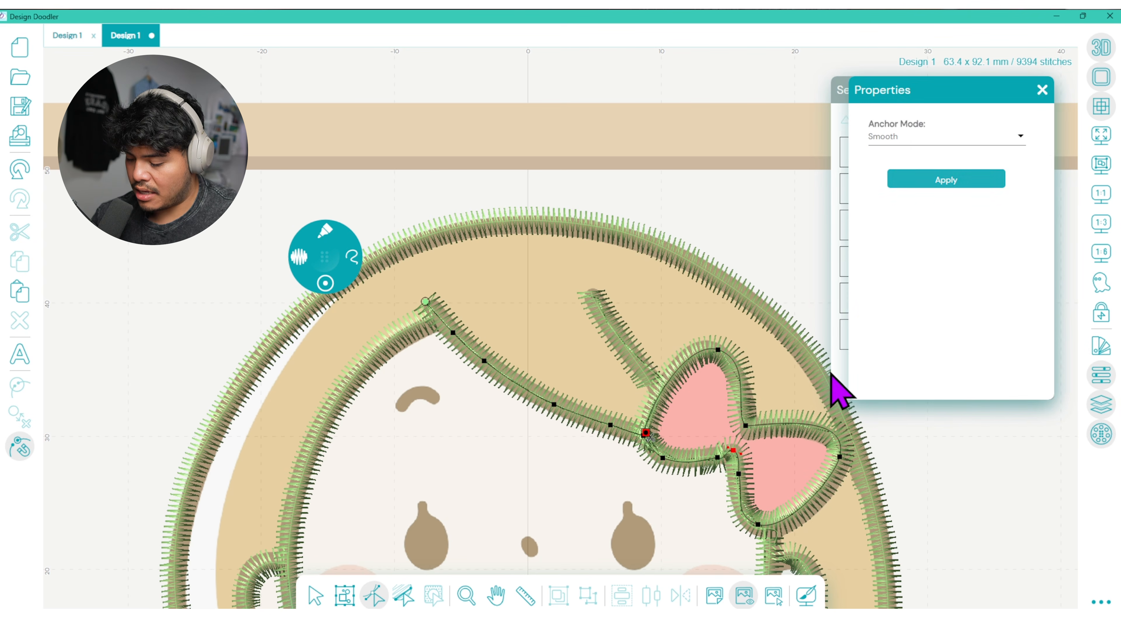
- Shift the anchor under the bow's upper loop away from the knot and smooth the upper knot and lower loop-edge anchors
drag(717, 457, 706, 455)
click(746, 426)
click(924, 177)
drag(705, 456, 697, 460)
click(933, 181)
click(663, 456)
click(962, 179)
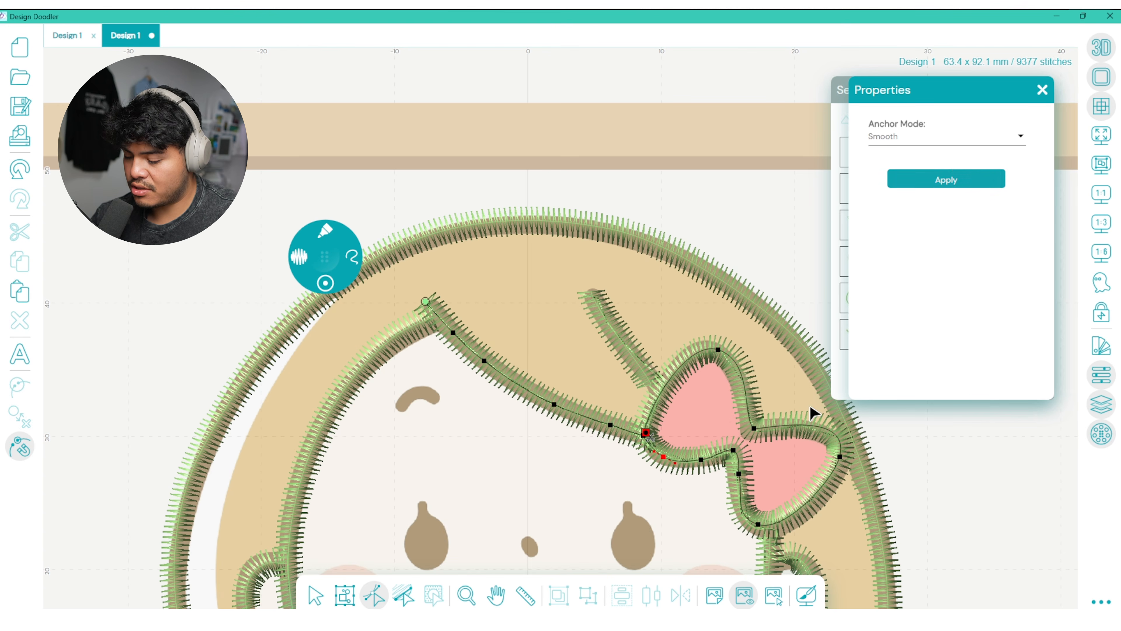
- Reposition the anchors at the bow's upper loop, its centre notch and lower tip, and adjust the curve where the hairline meets the bow
click(717, 350)
drag(716, 347, 714, 346)
drag(753, 428, 751, 424)
drag(758, 524, 762, 526)
mouse_move(611, 425)
mouse_down()
mouse_move(624, 428)
mouse_move(601, 421)
mouse_up()
click(644, 432)
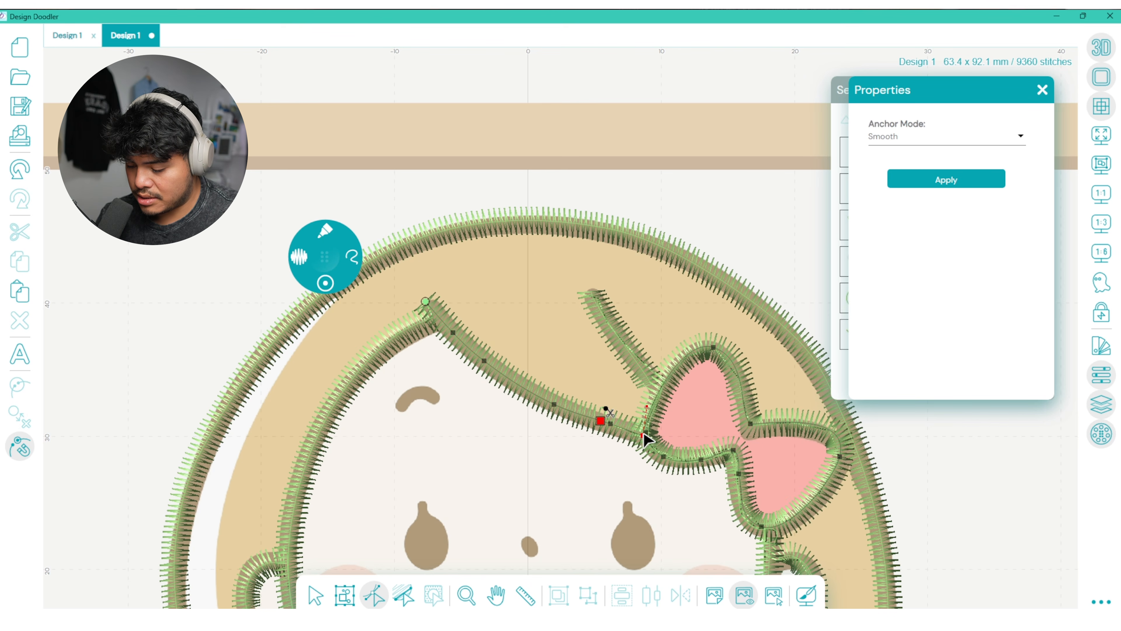
drag(639, 431, 645, 430)
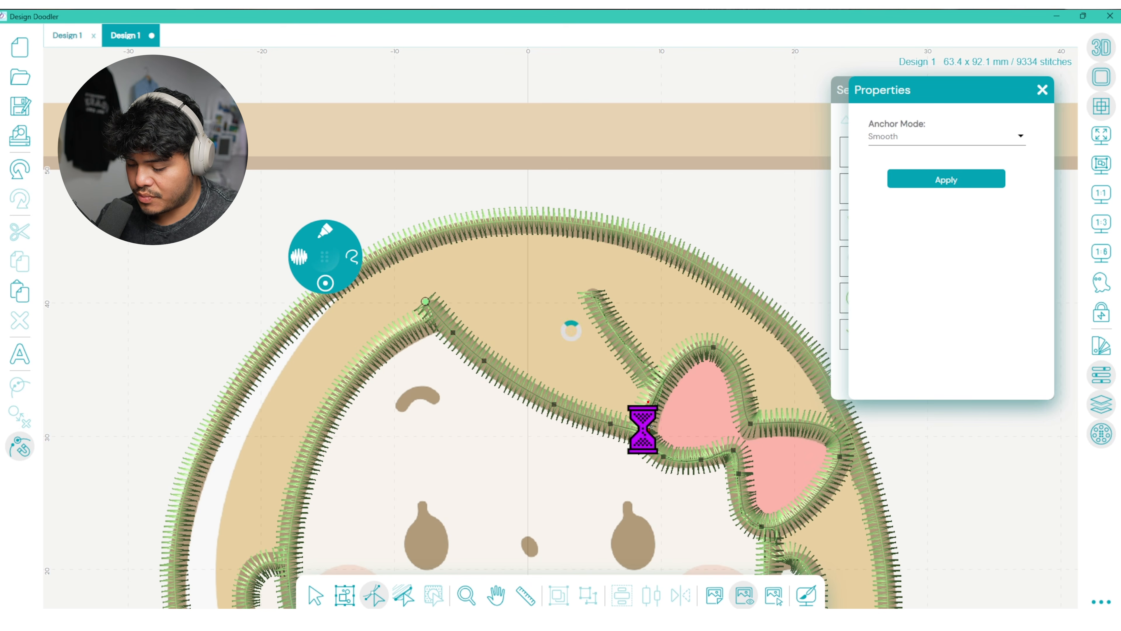
click(1041, 90)
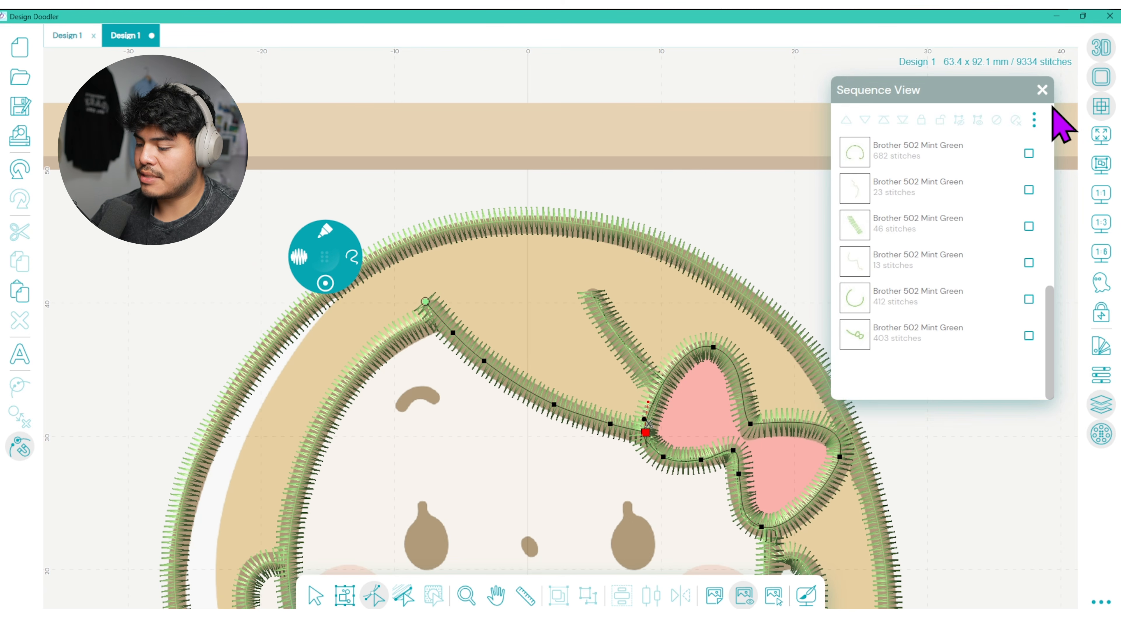
- Set the End Command to Trim and Tie Off to Basic for the last Brother 502 Mint Green object, the hairline and bow outline
click(1029, 335)
click(1101, 375)
drag(1047, 157, 1047, 369)
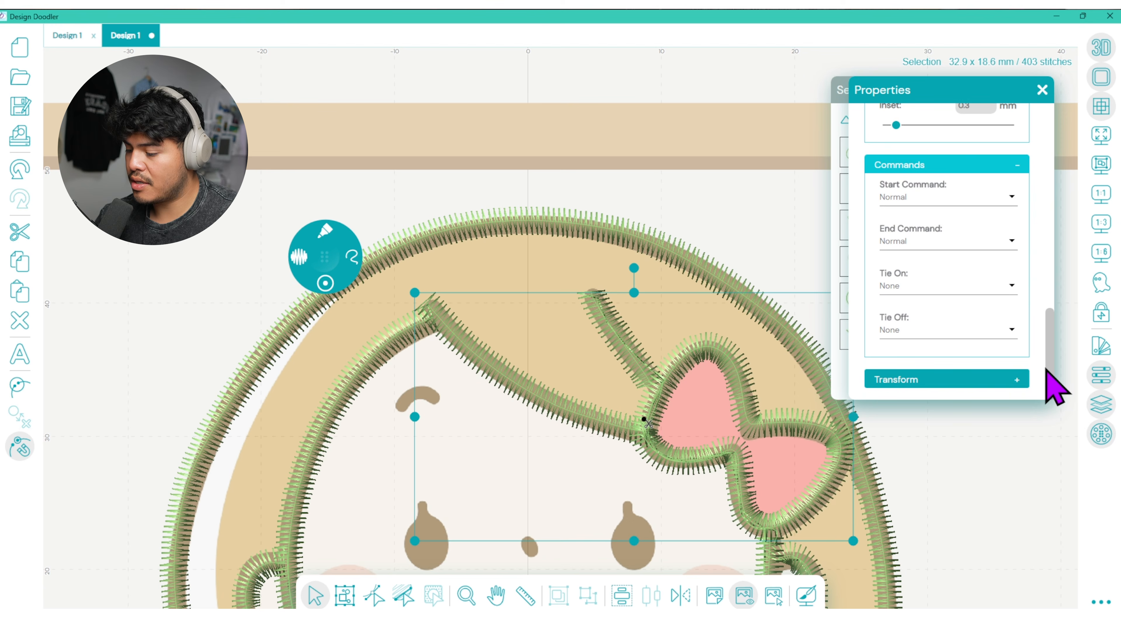
click(977, 249)
click(968, 294)
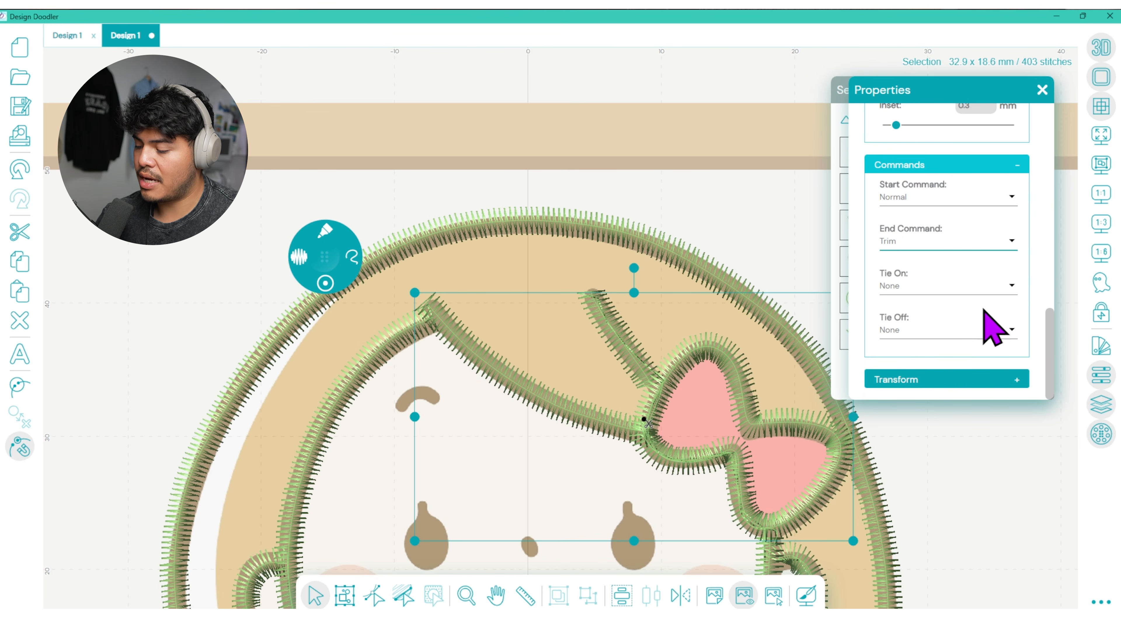
click(978, 329)
click(924, 358)
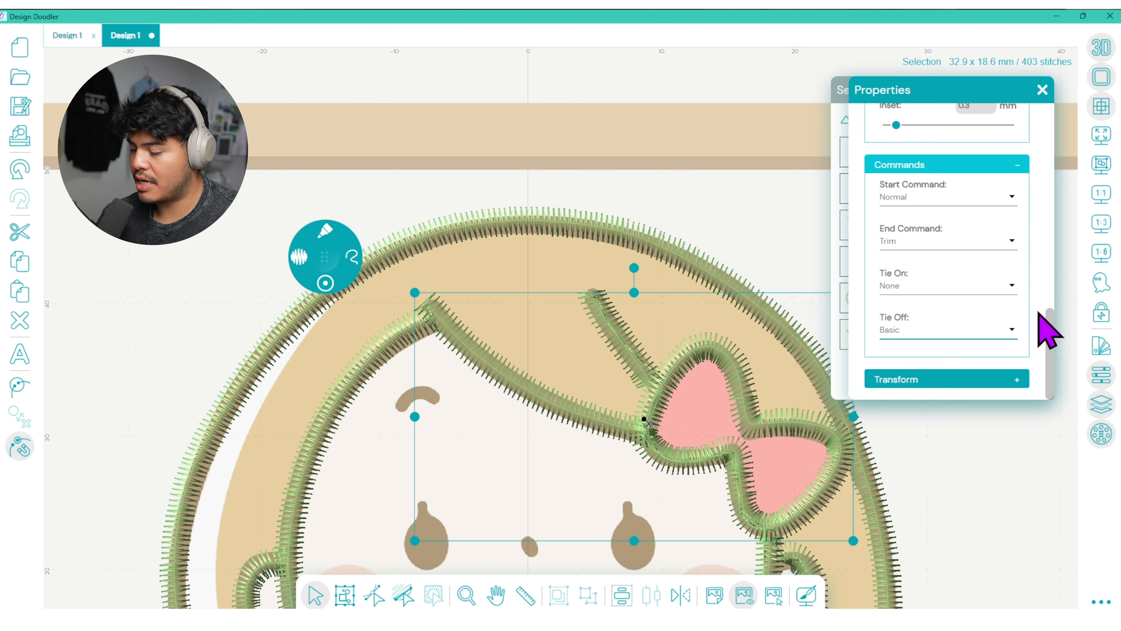
- Set Tie On to Basic for only the first Brother 502 Mint Green object in the sequence and close the open panels
drag(1028, 87, 698, 106)
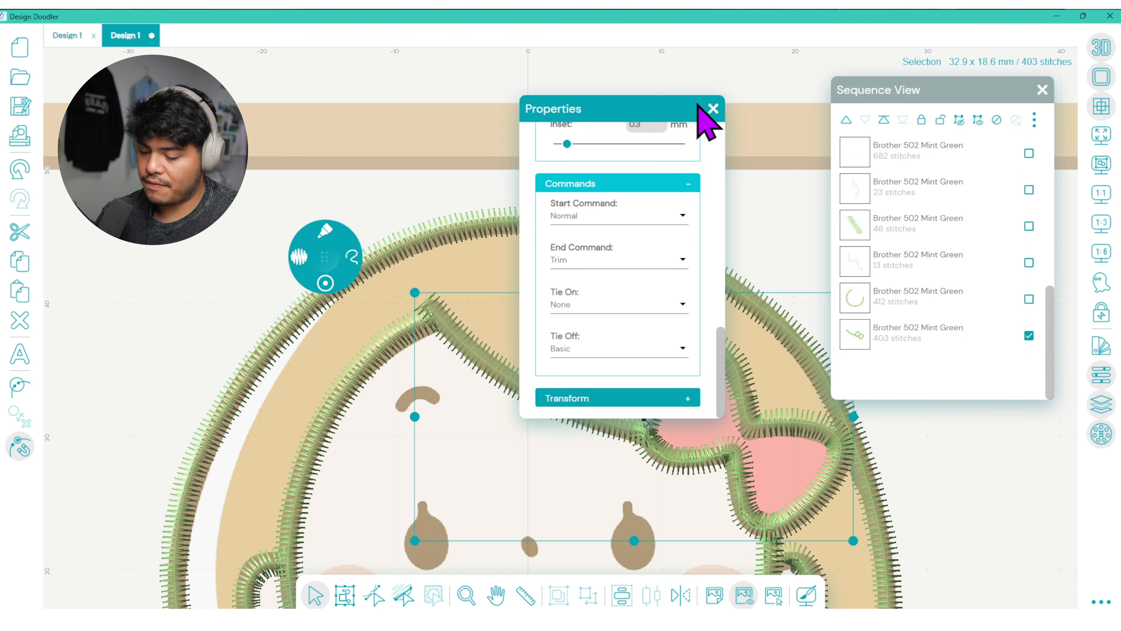
click(1029, 336)
drag(1049, 336, 1053, 221)
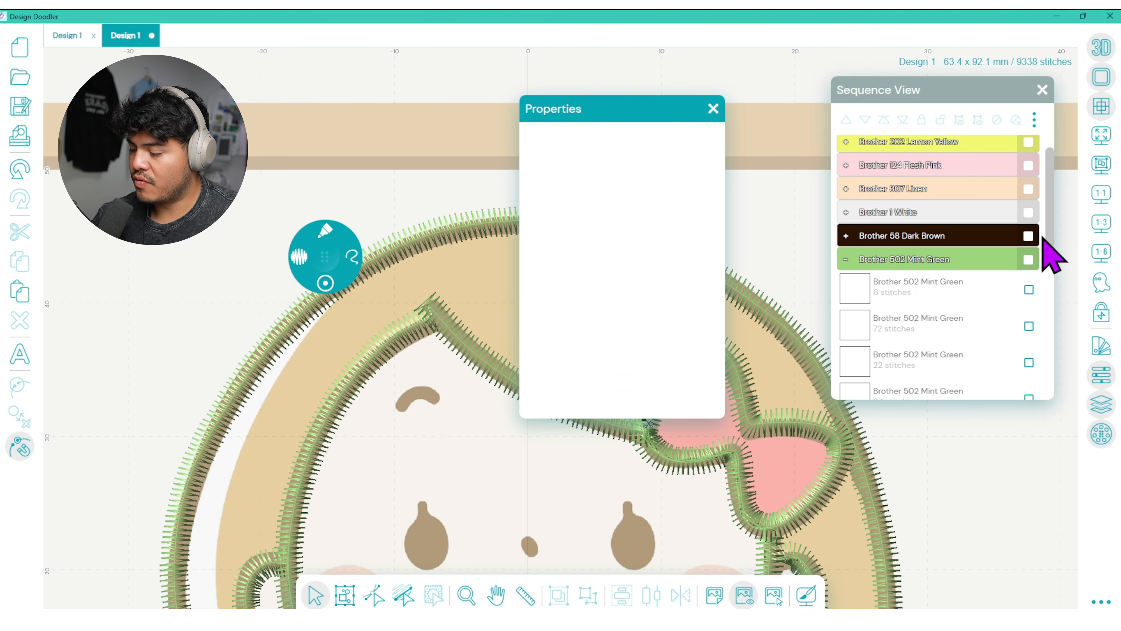
click(1029, 289)
drag(722, 287, 715, 409)
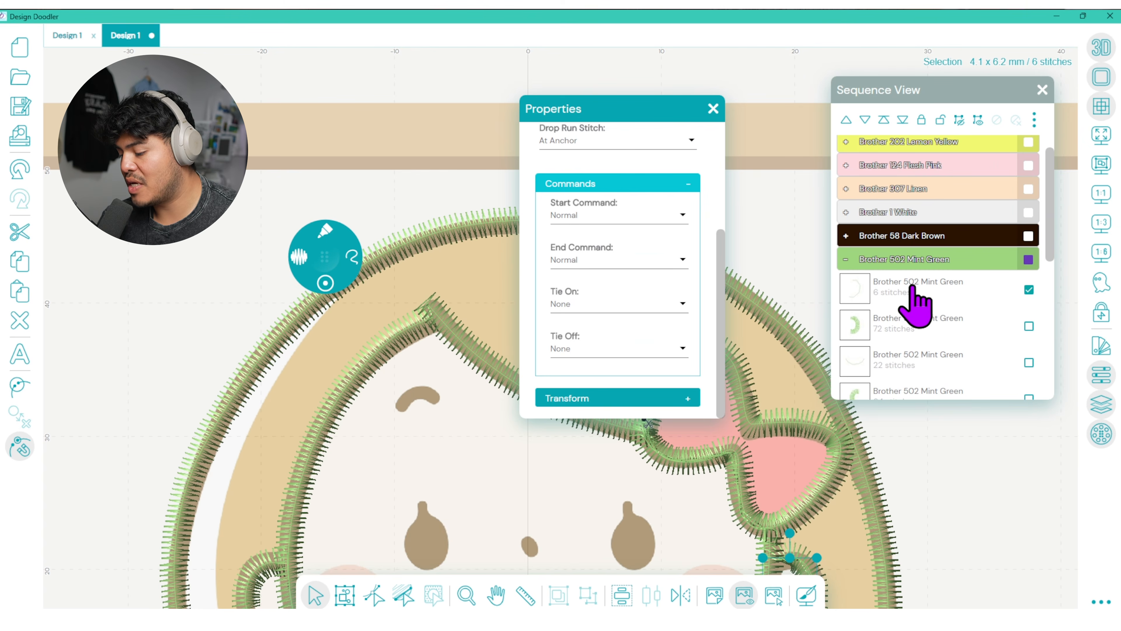
click(670, 311)
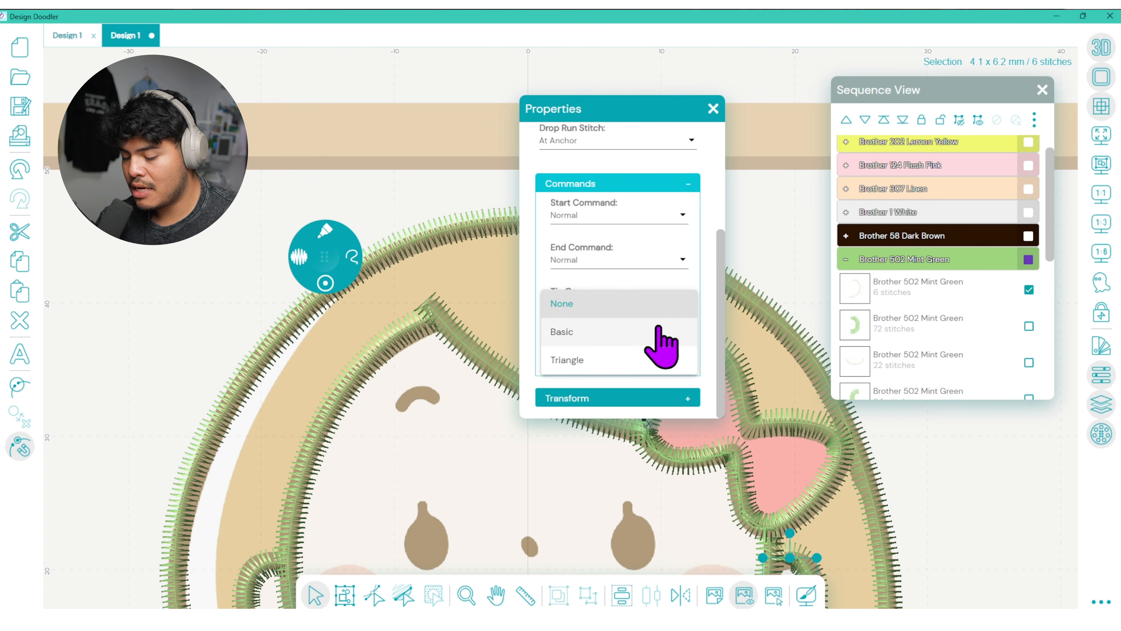
click(660, 329)
click(713, 108)
click(1042, 89)
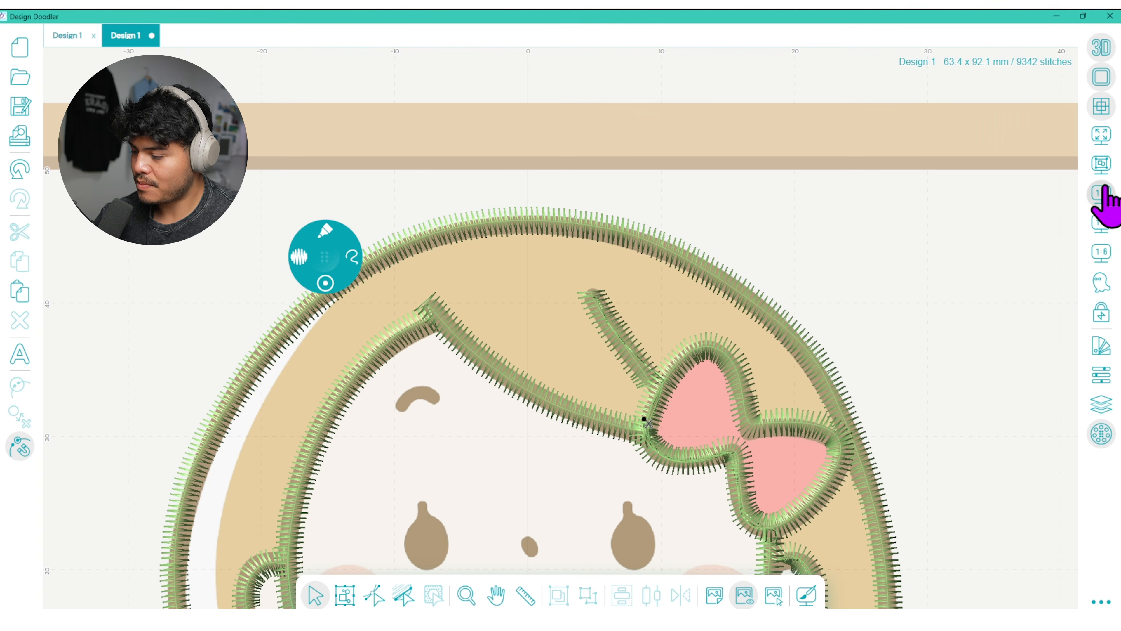
- Digitize the eyebrow at the face's upper left with a Steil stroke along the artwork
click(1101, 193)
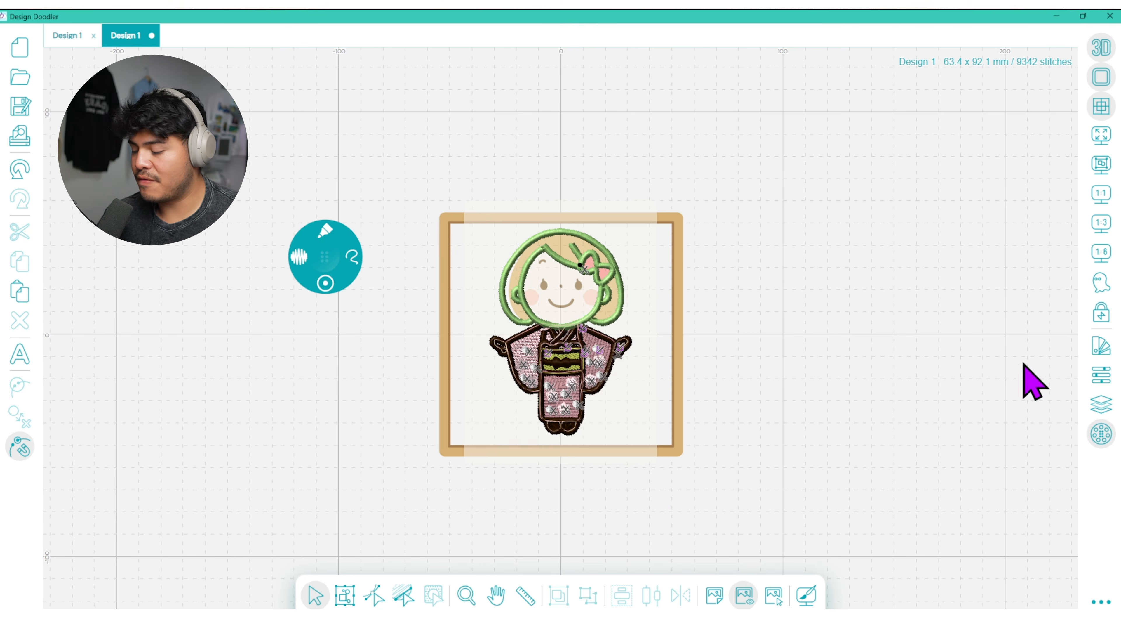
click(1105, 251)
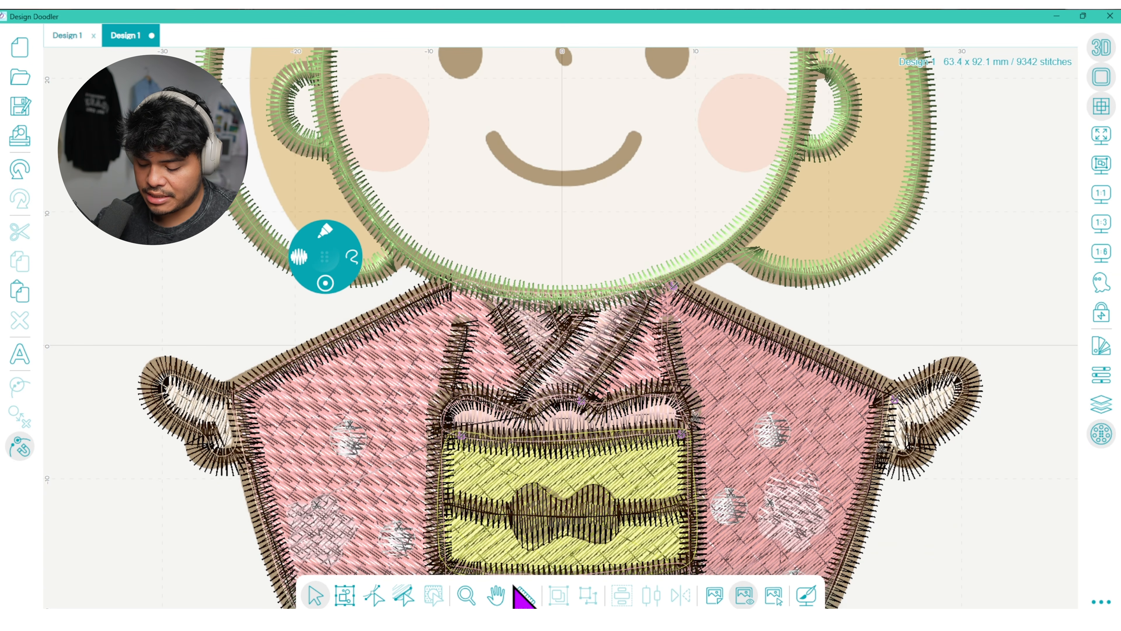
click(496, 595)
drag(587, 164, 583, 417)
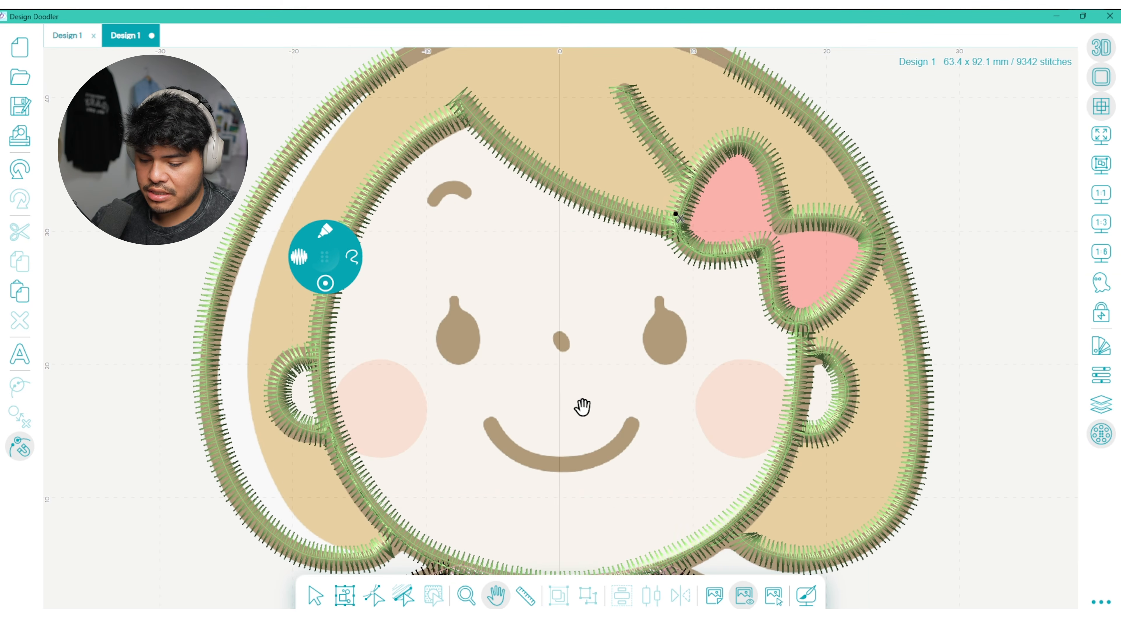
click(453, 184)
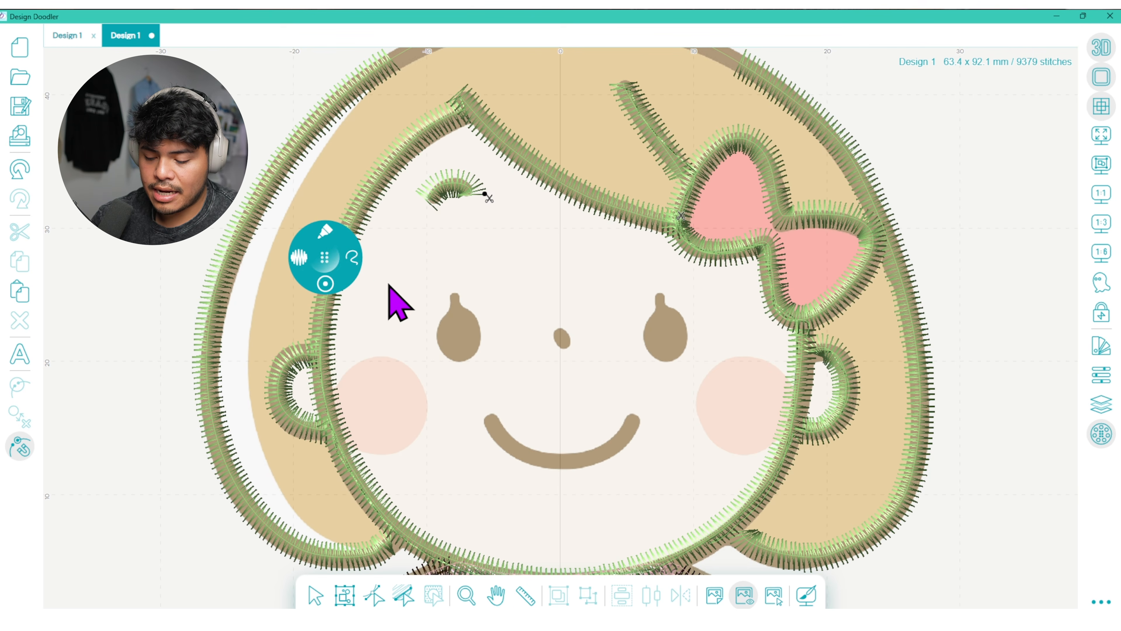
- Trace the left eye of the artwork as a filled shape, undoing and redrawing the outline until it follows the artwork
mouse_move(334, 219)
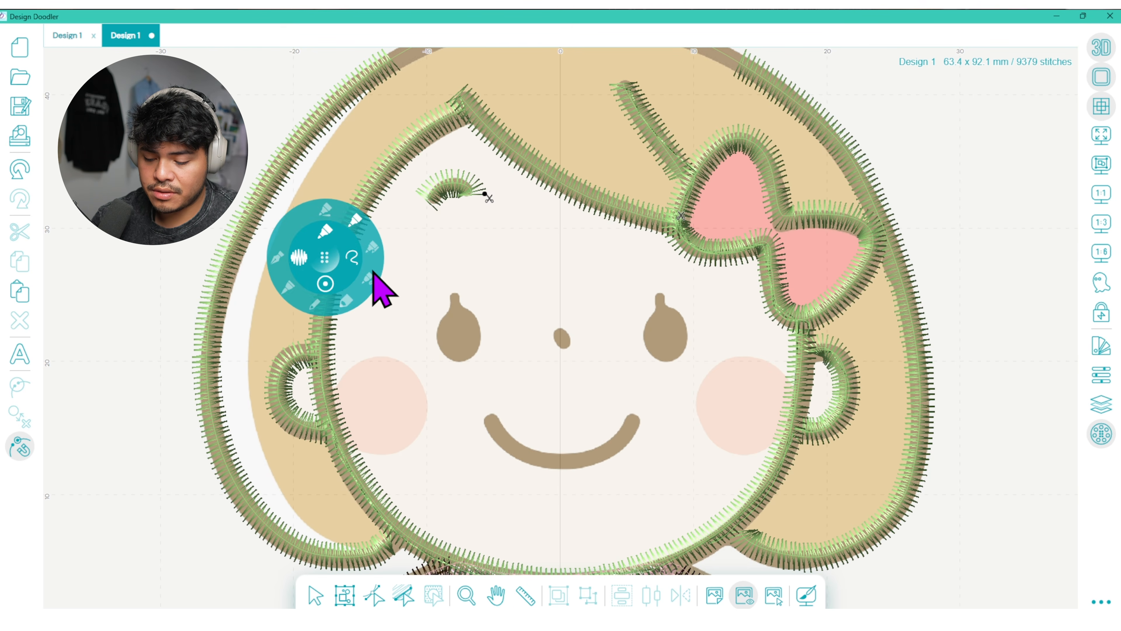
click(369, 280)
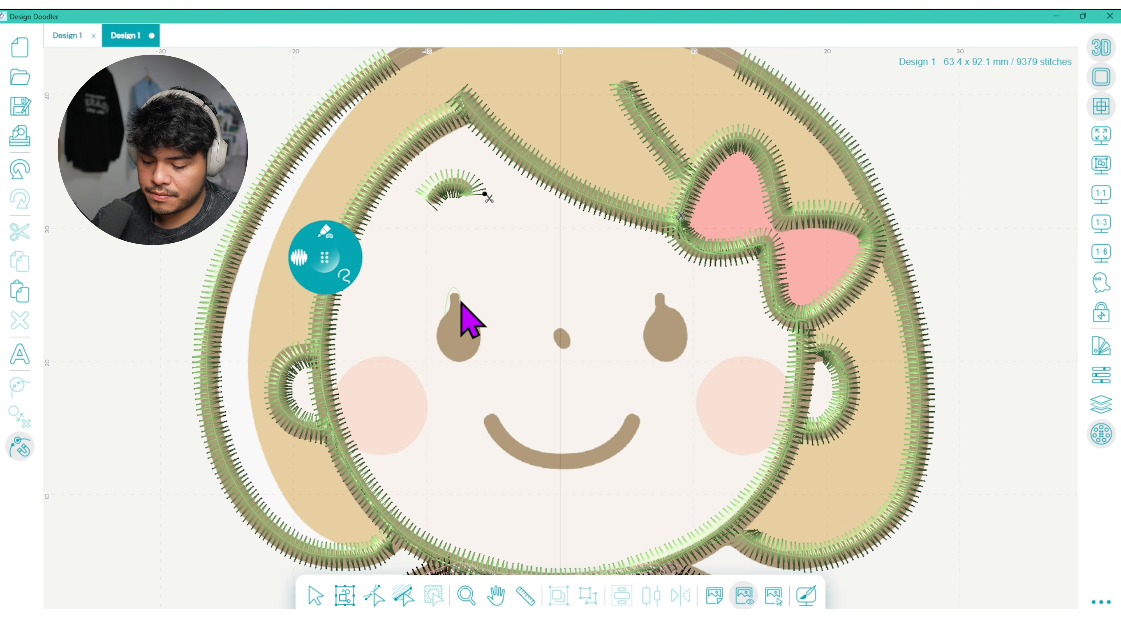
click(450, 305)
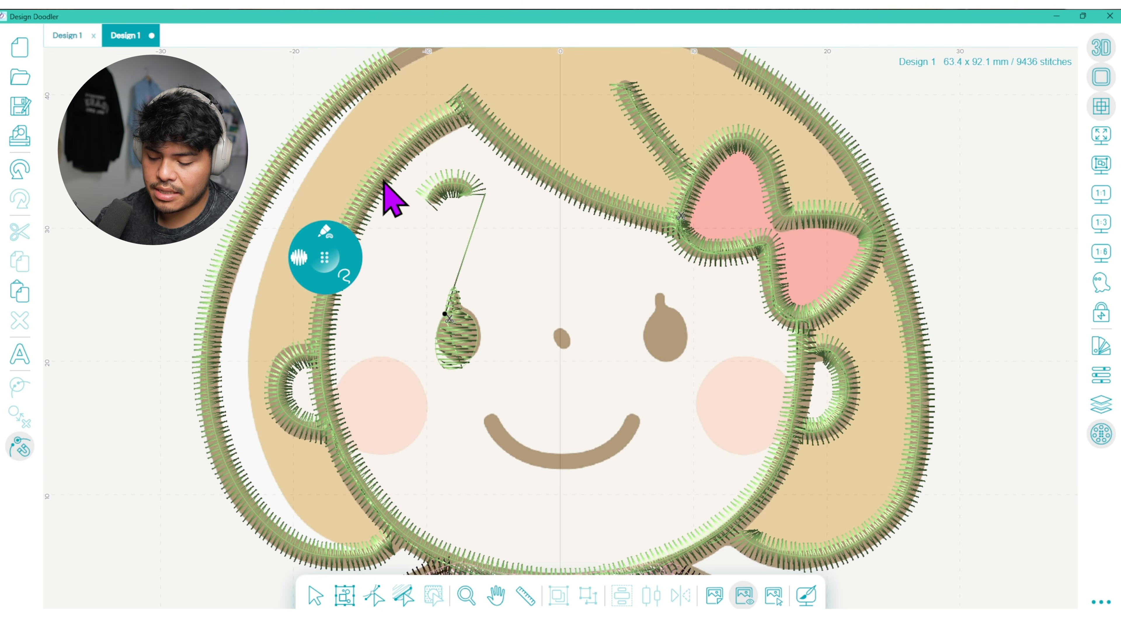
click(27, 176)
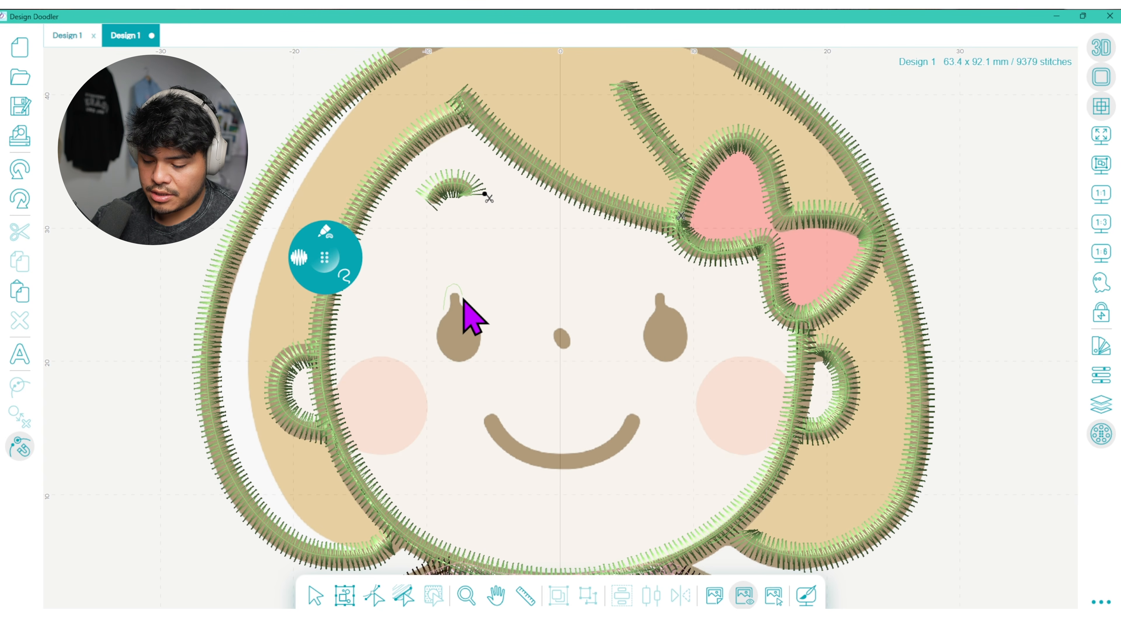
click(445, 317)
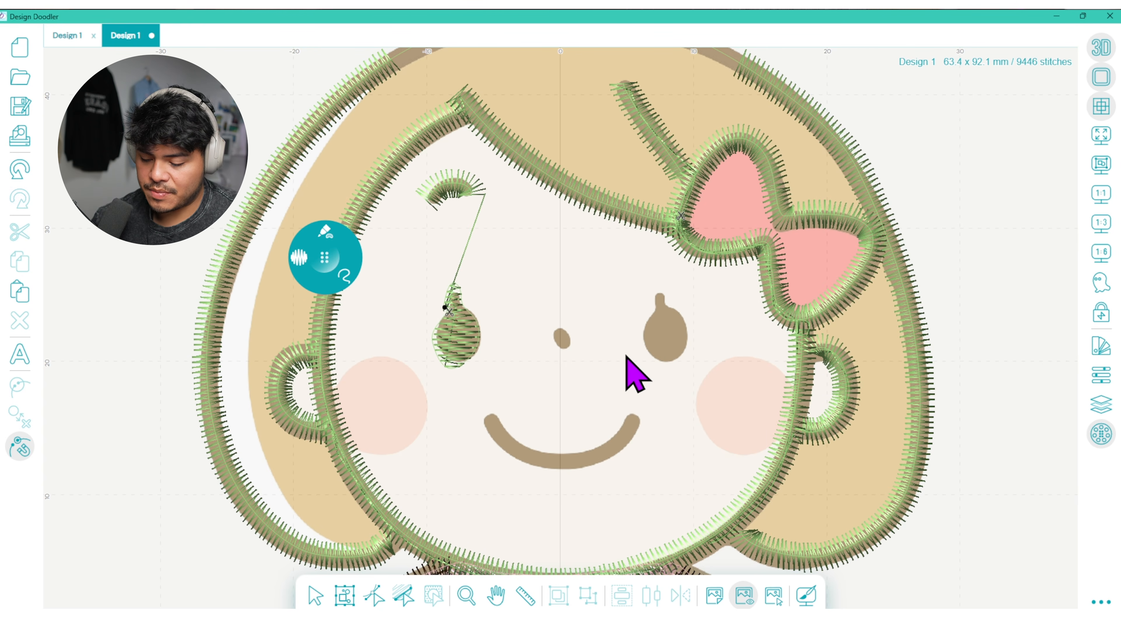
click(26, 172)
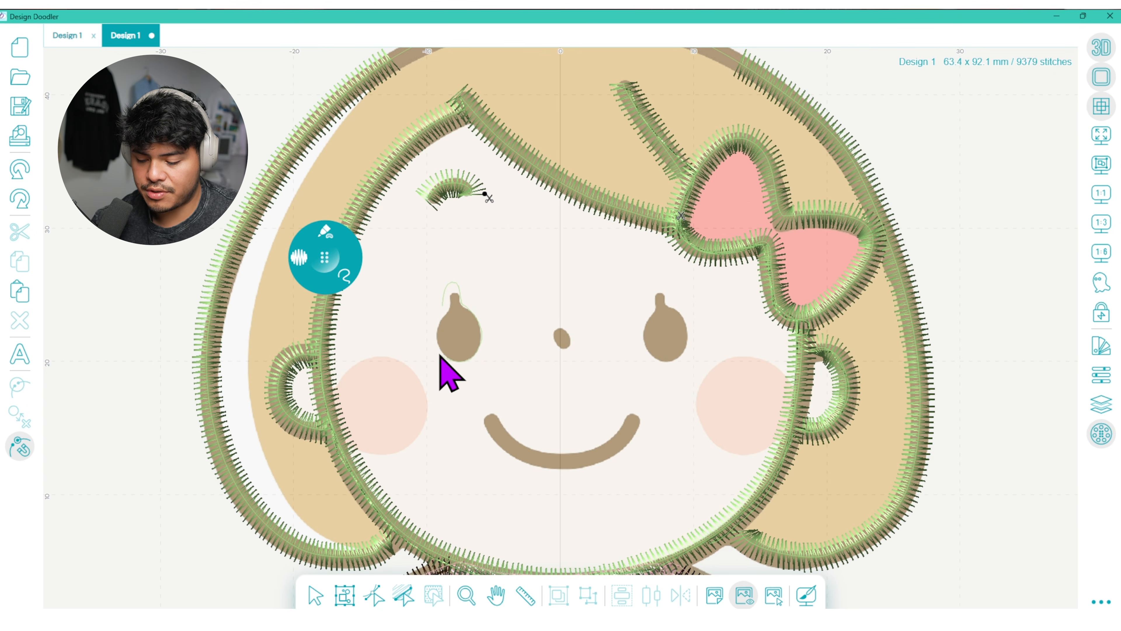
click(448, 329)
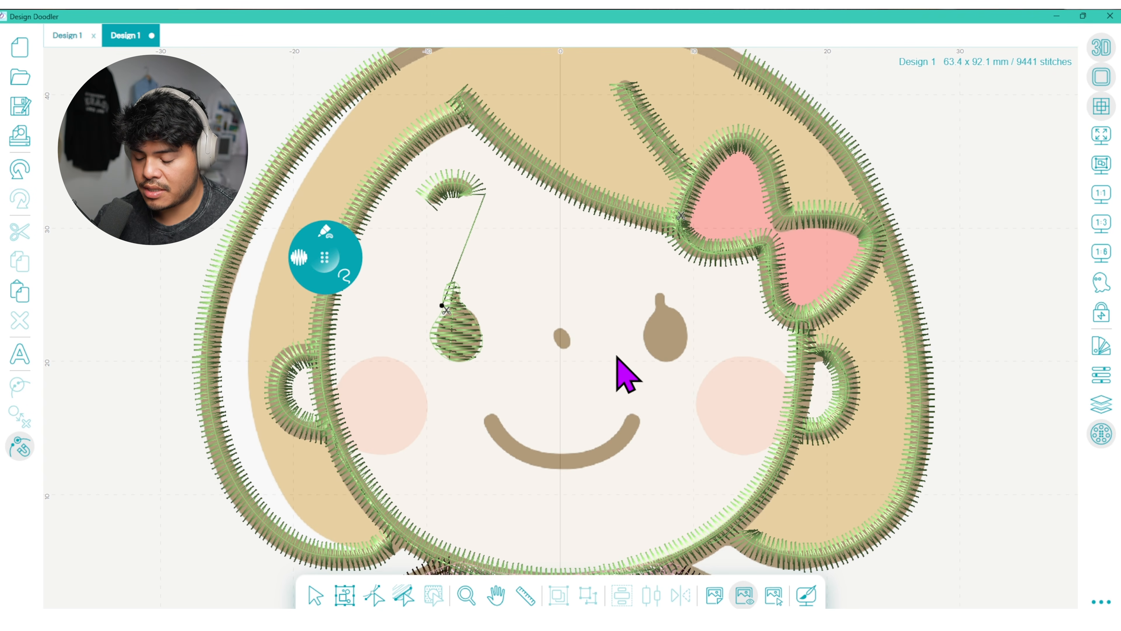
- Digitize the nose as a small filled shape, undoing the first attempt and retracing it
click(562, 338)
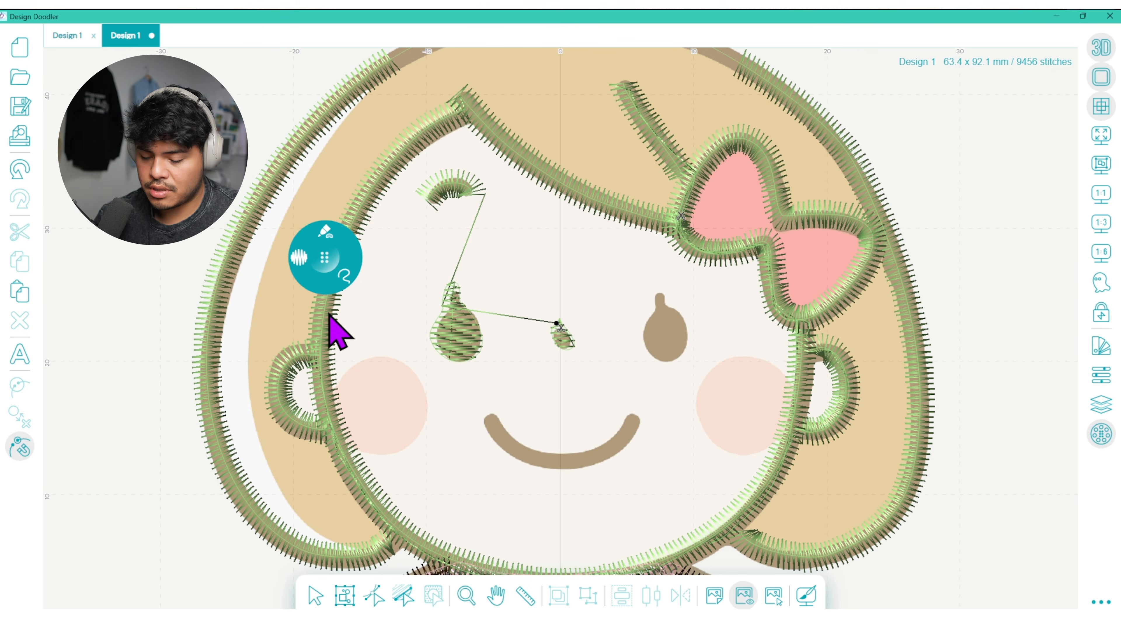
click(21, 171)
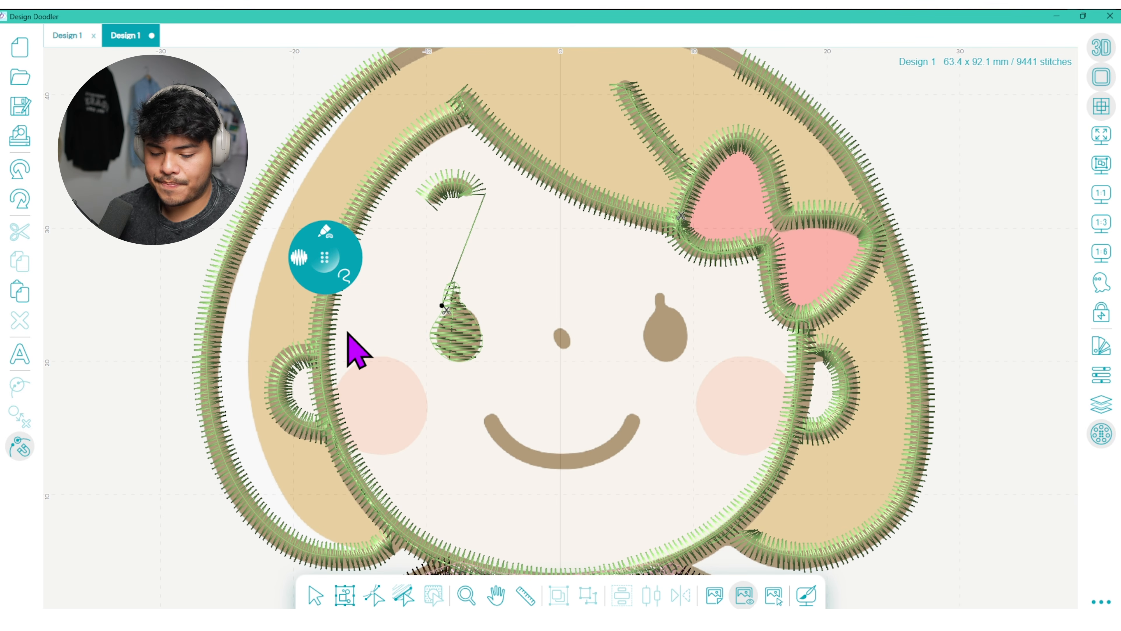
click(554, 335)
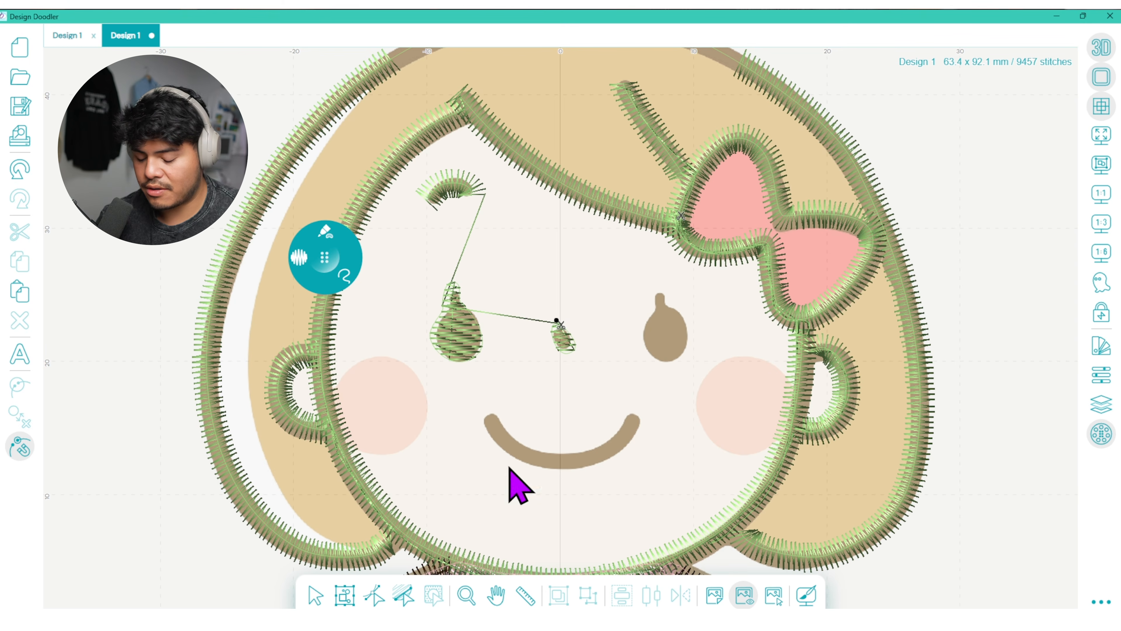
click(315, 594)
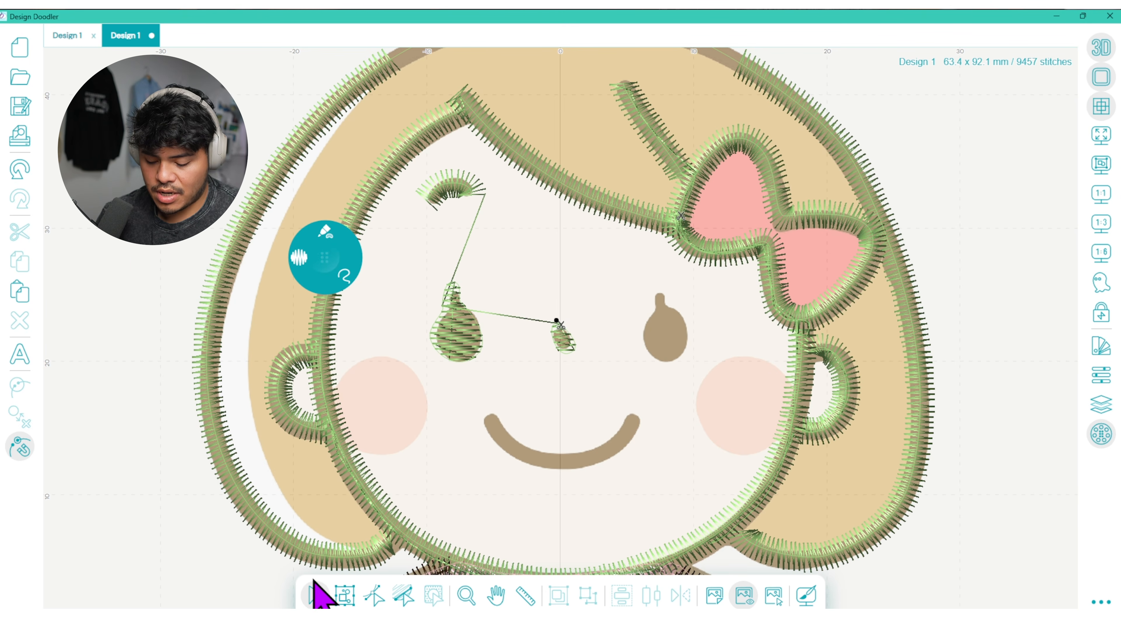
click(459, 342)
click(481, 437)
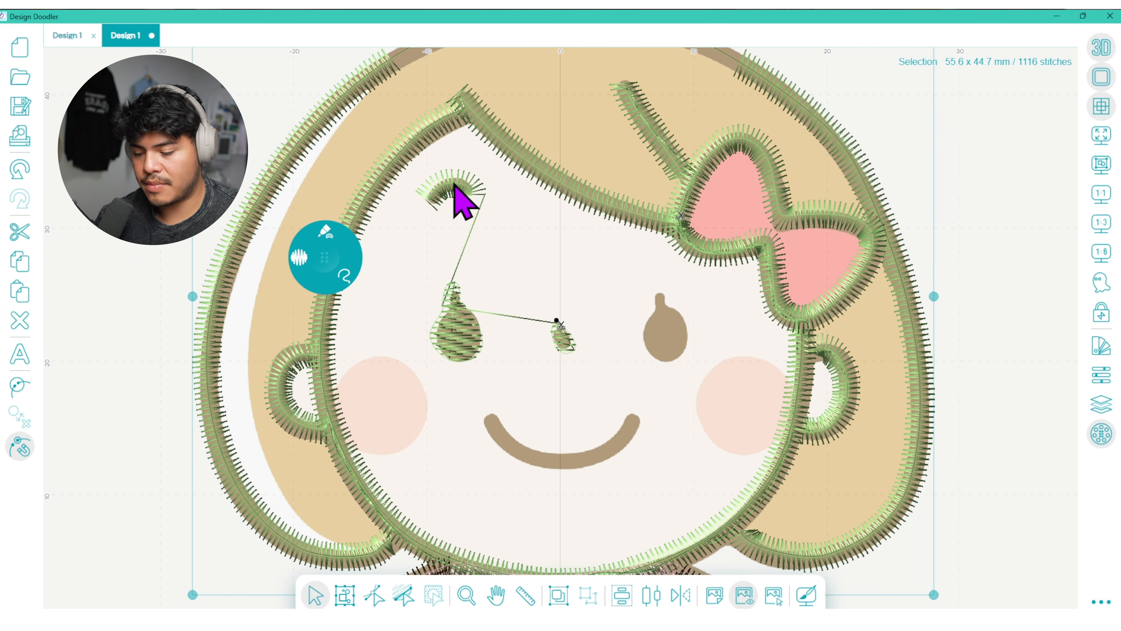
click(1005, 313)
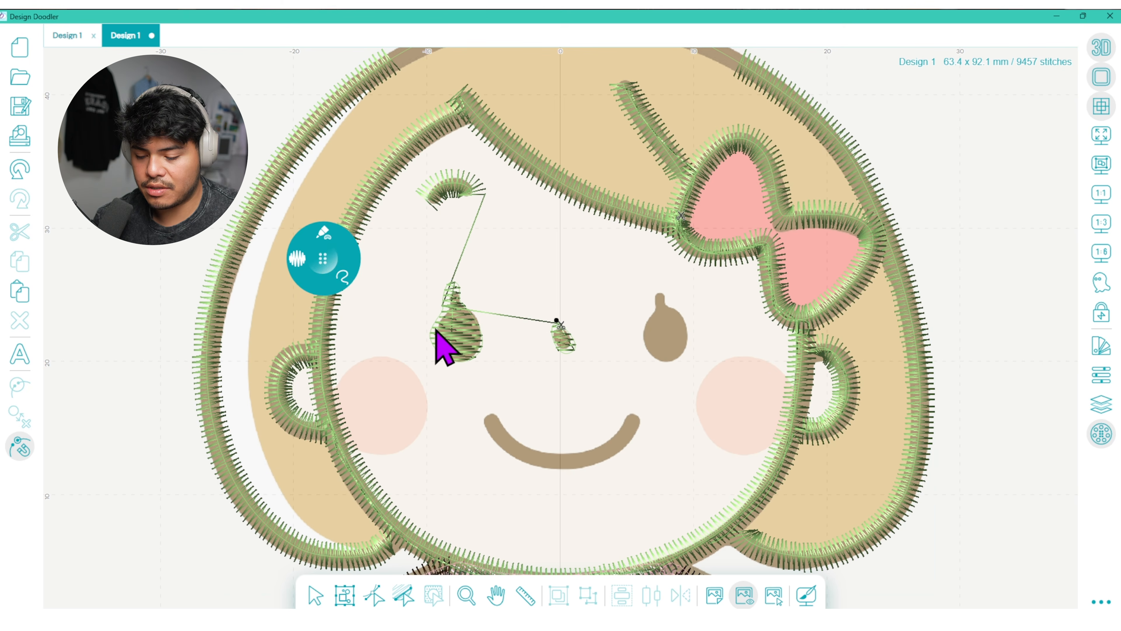
- Digitize the smile with a single Steil stroke following the mouth curve of the artwork
click(322, 241)
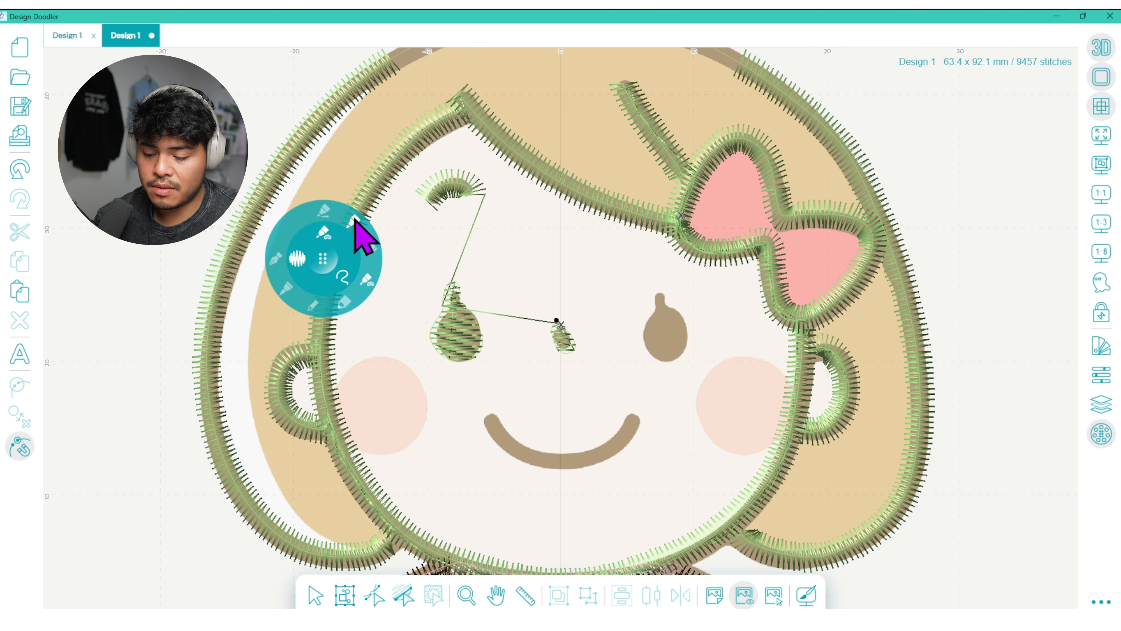
click(356, 228)
mouse_move(487, 418)
mouse_down()
mouse_move(538, 462)
mouse_move(601, 452)
mouse_move(635, 413)
mouse_up()
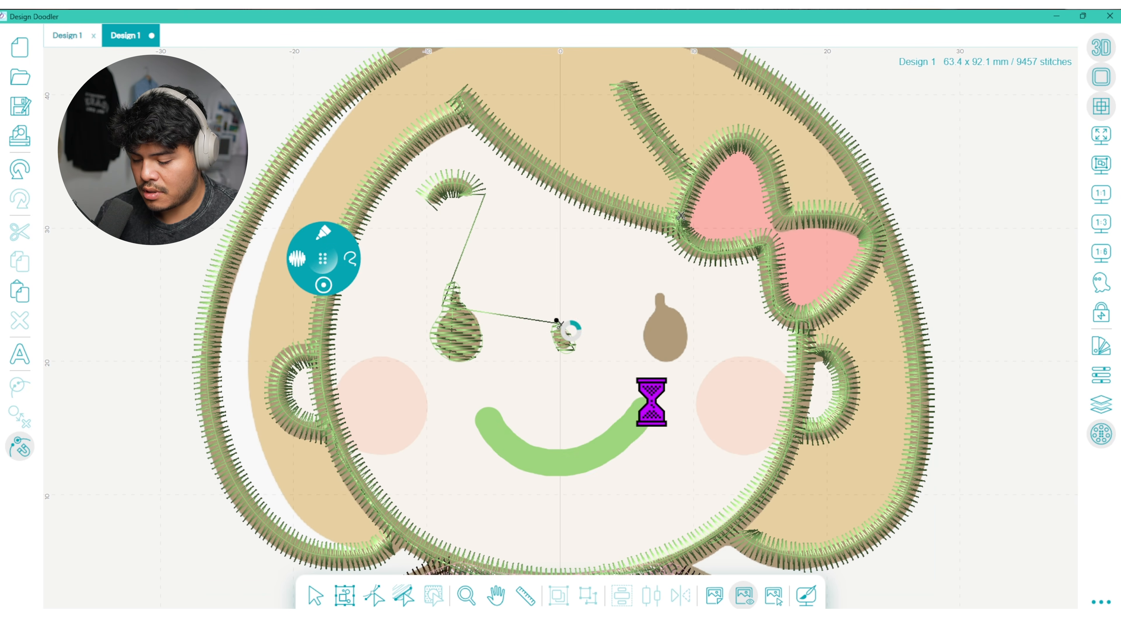
- Select the eyebrow, eye, nose and mouth objects in the Sequence View and set their End Command to Trim
click(1102, 374)
scroll(1054, 283, down, 5)
scroll(1038, 346, down, 3)
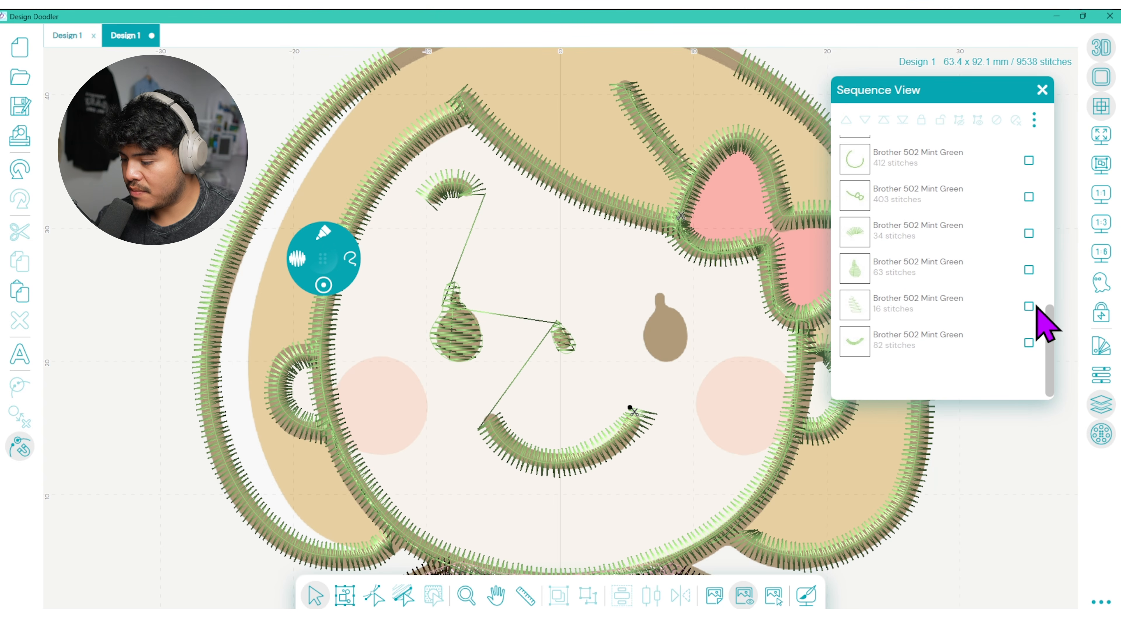
click(1029, 233)
click(1028, 269)
click(1029, 306)
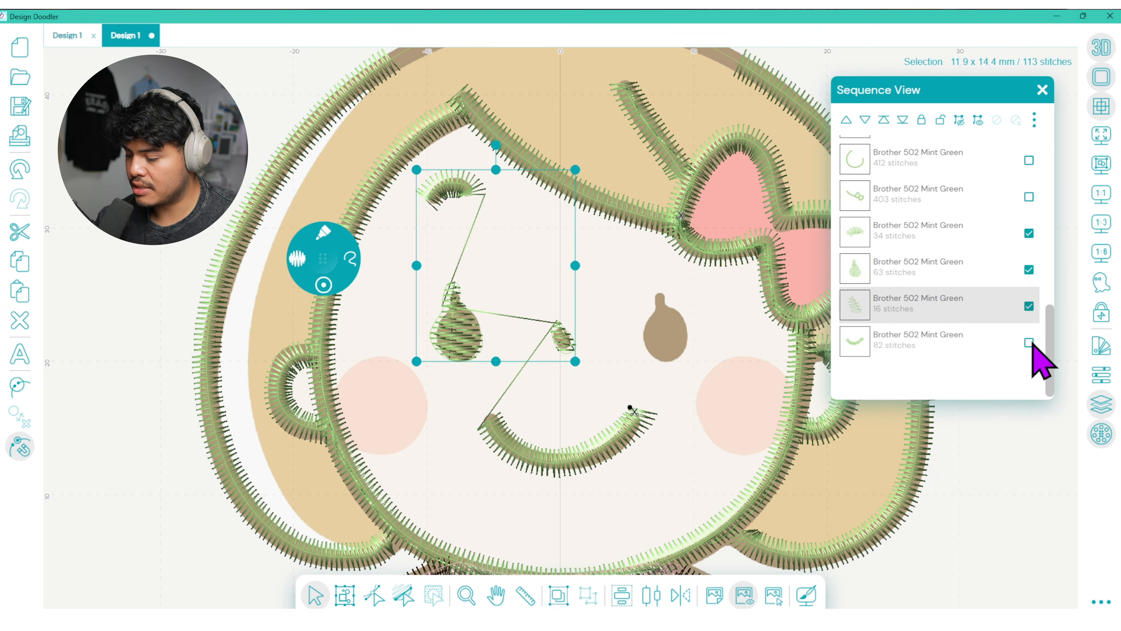
click(1028, 342)
click(1101, 374)
drag(1052, 148, 1046, 400)
click(968, 249)
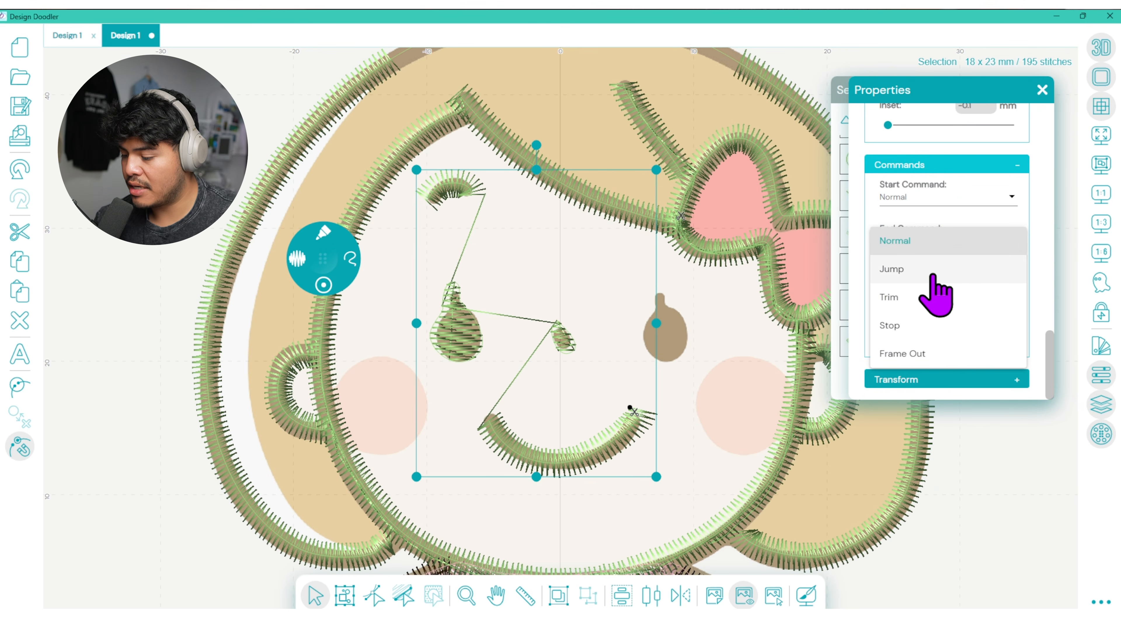
click(929, 296)
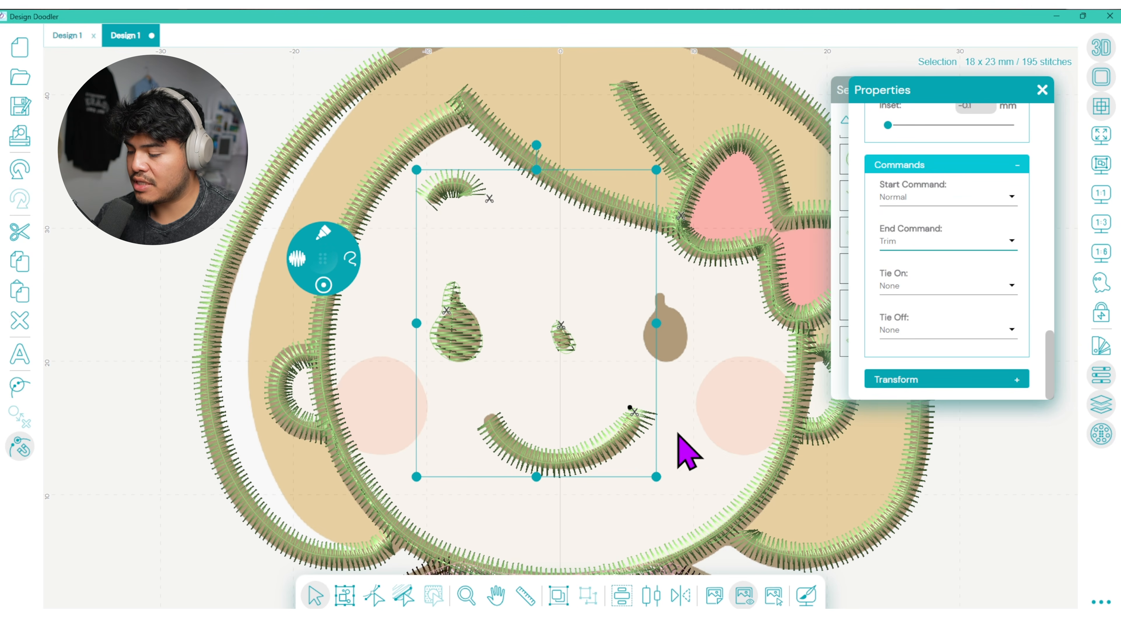
- Set both Tie Off and Tie On to Basic for the selected facial features
click(946, 242)
click(953, 242)
click(944, 332)
click(944, 357)
click(945, 286)
click(948, 310)
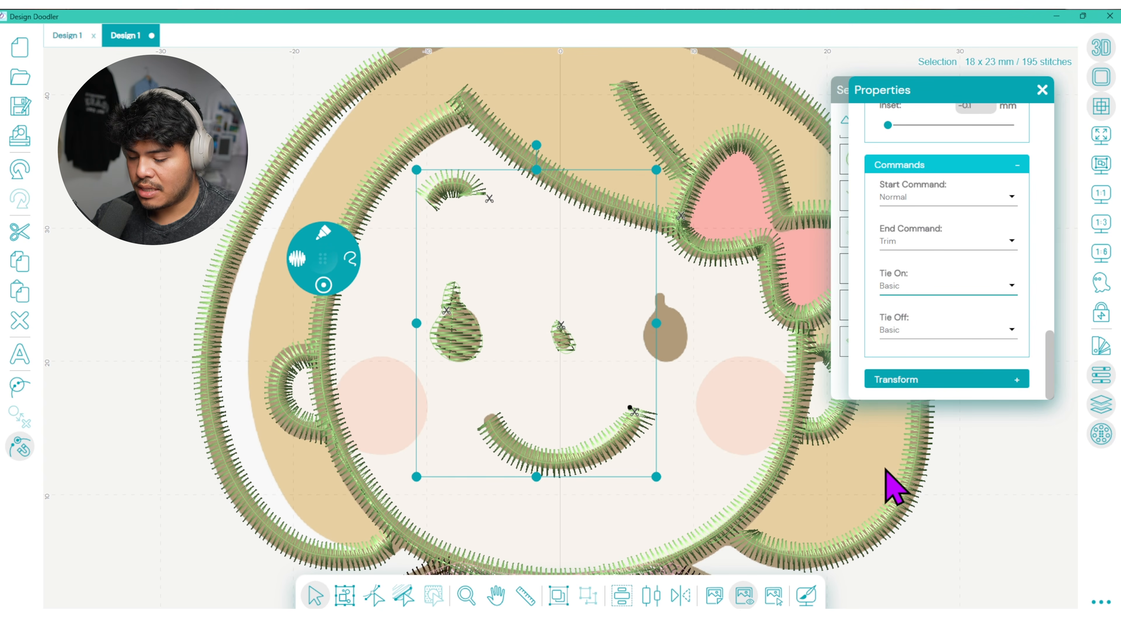
- Move the Properties panel clear of the Sequence View and undo the accidental shift of the facial features
drag(971, 91, 204, 169)
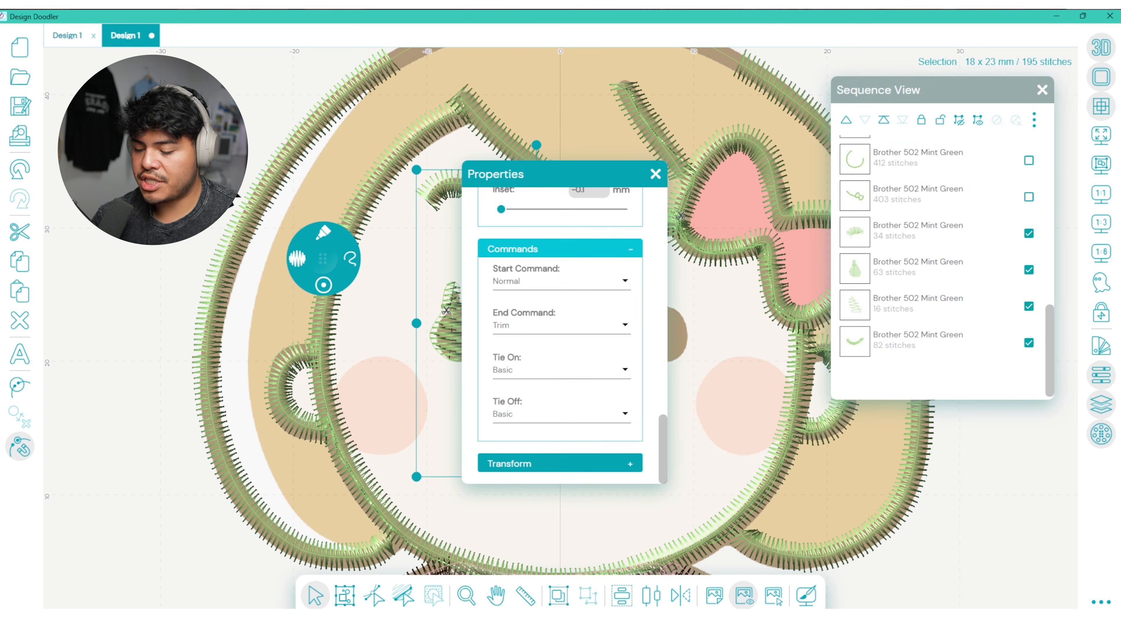
drag(555, 174, 517, 198)
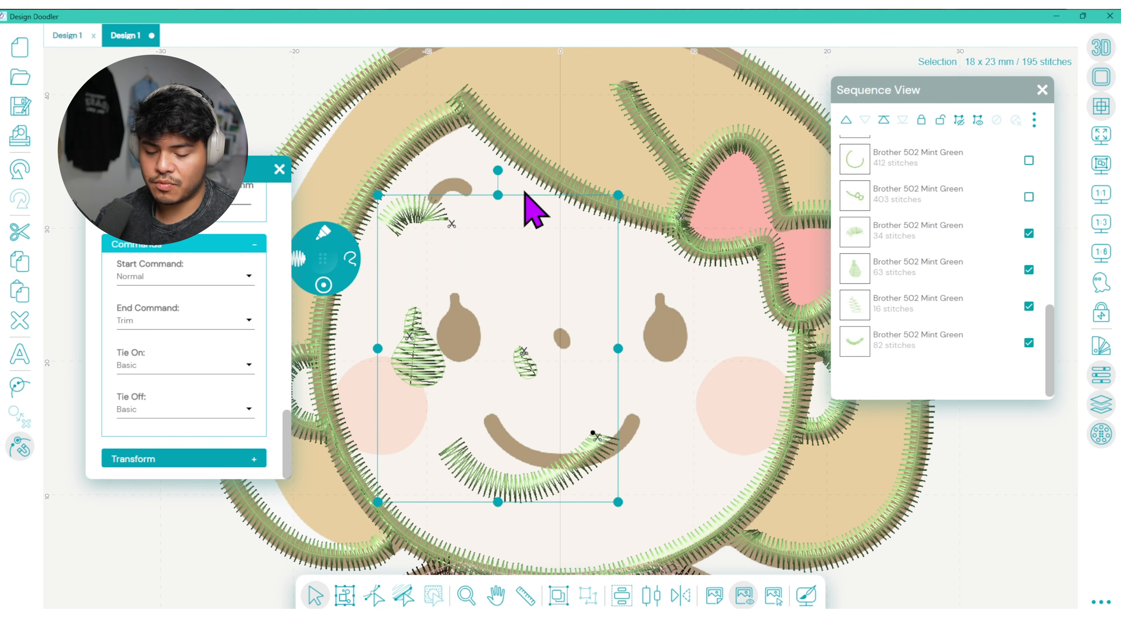
click(28, 167)
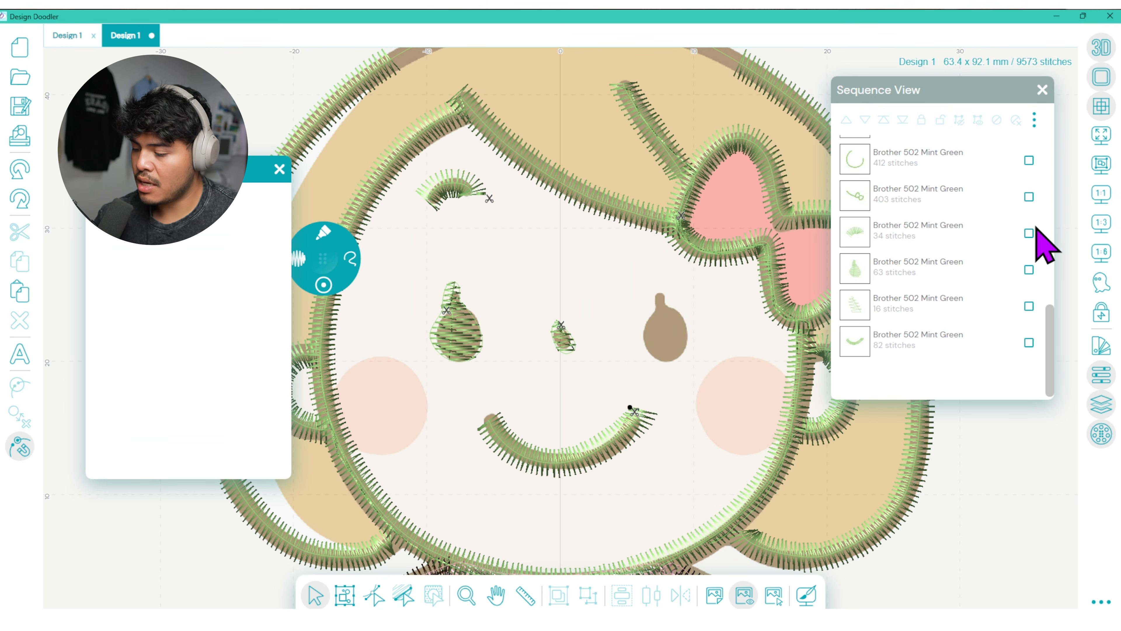
- Select the eyebrow and reshape its curve by repositioning its nodes to follow the artwork
click(1029, 232)
click(374, 595)
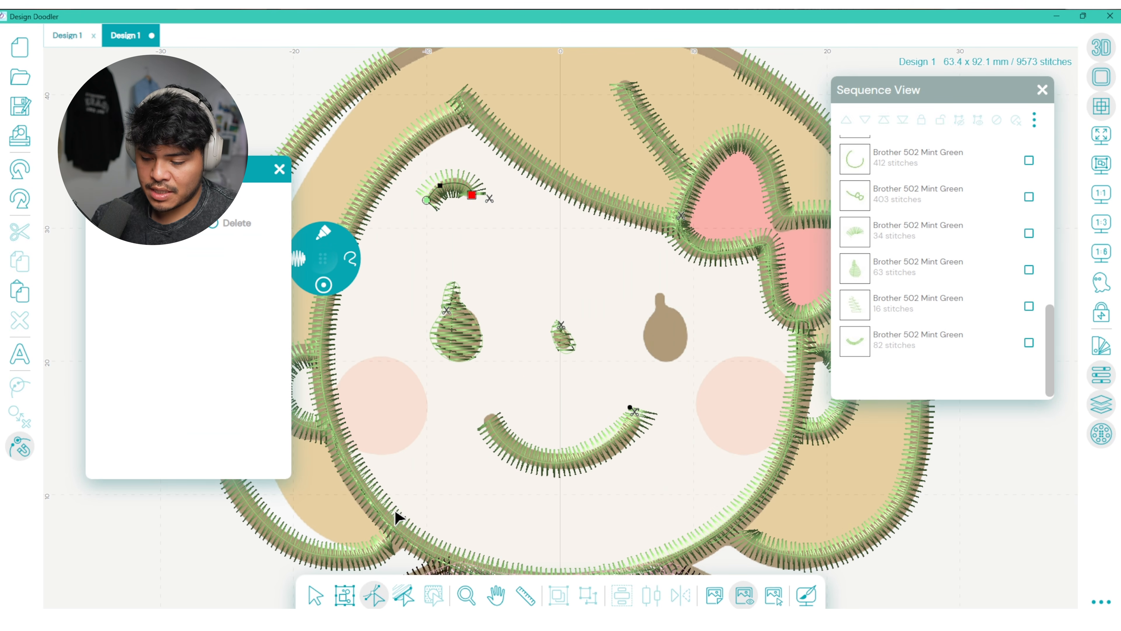
drag(472, 195, 445, 184)
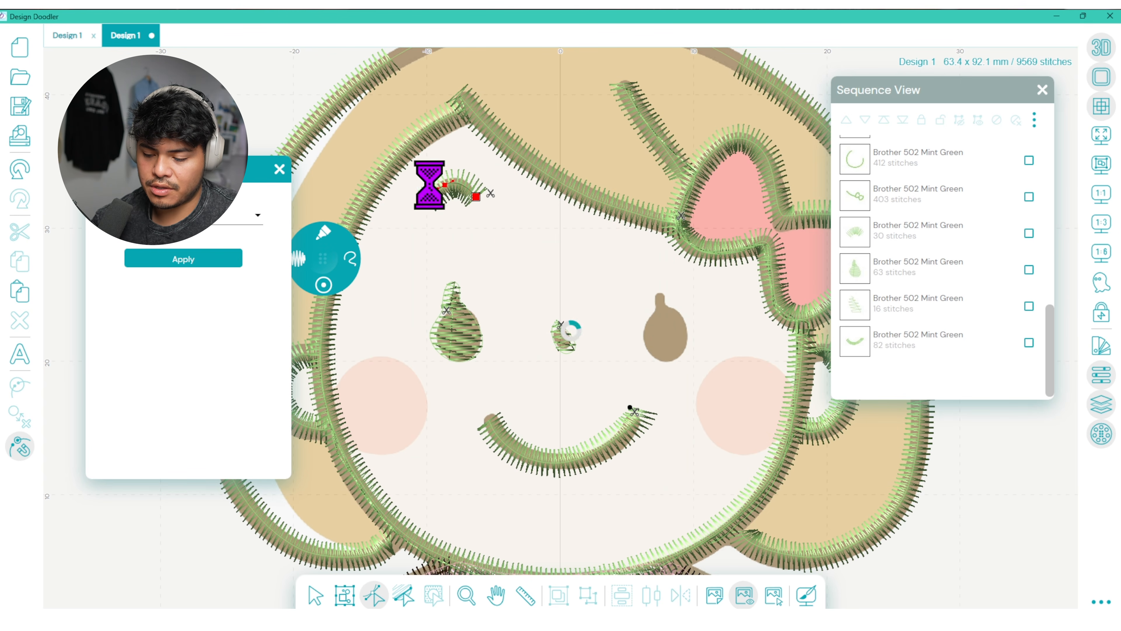
click(205, 263)
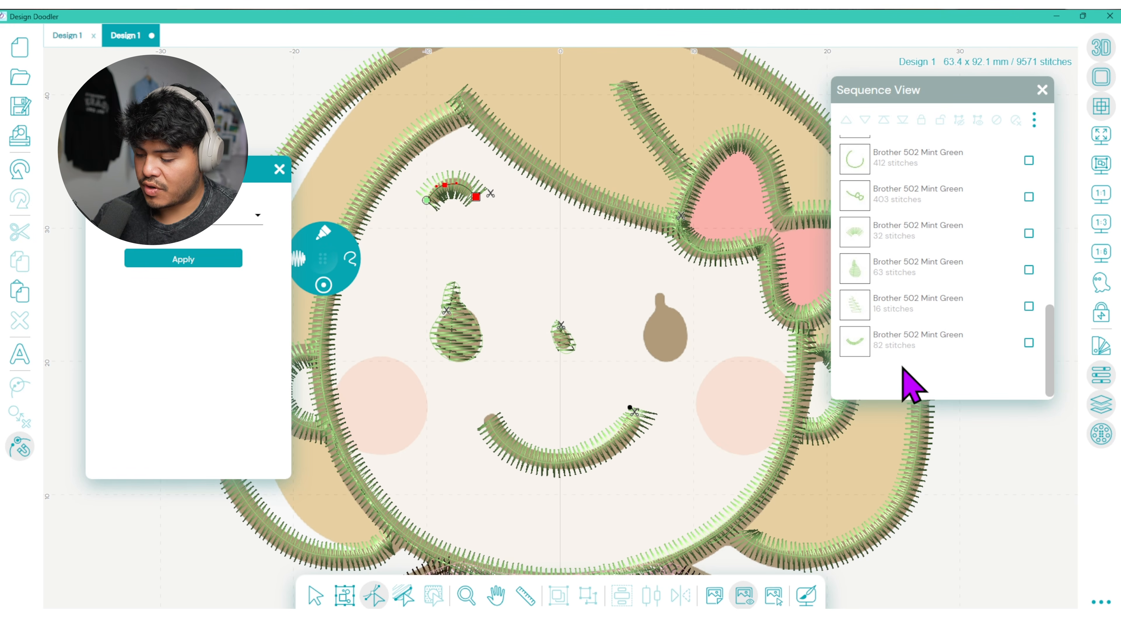
- Set both the Start Line Cap and Stop Line Cap of the eyebrow to Rounded
click(319, 593)
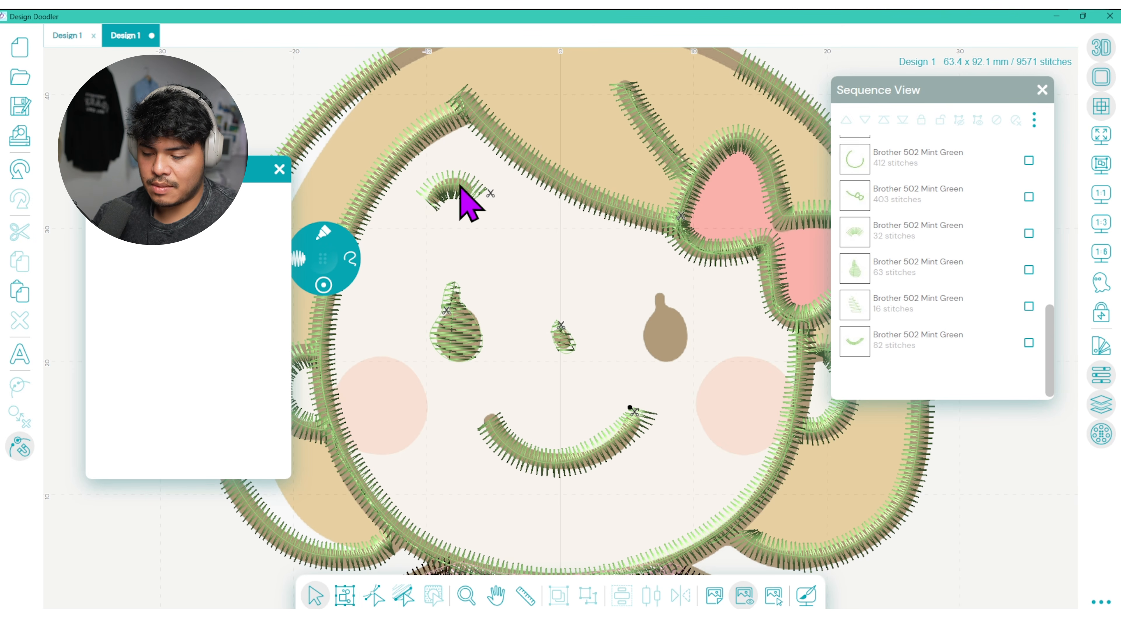
click(469, 203)
drag(293, 211, 285, 309)
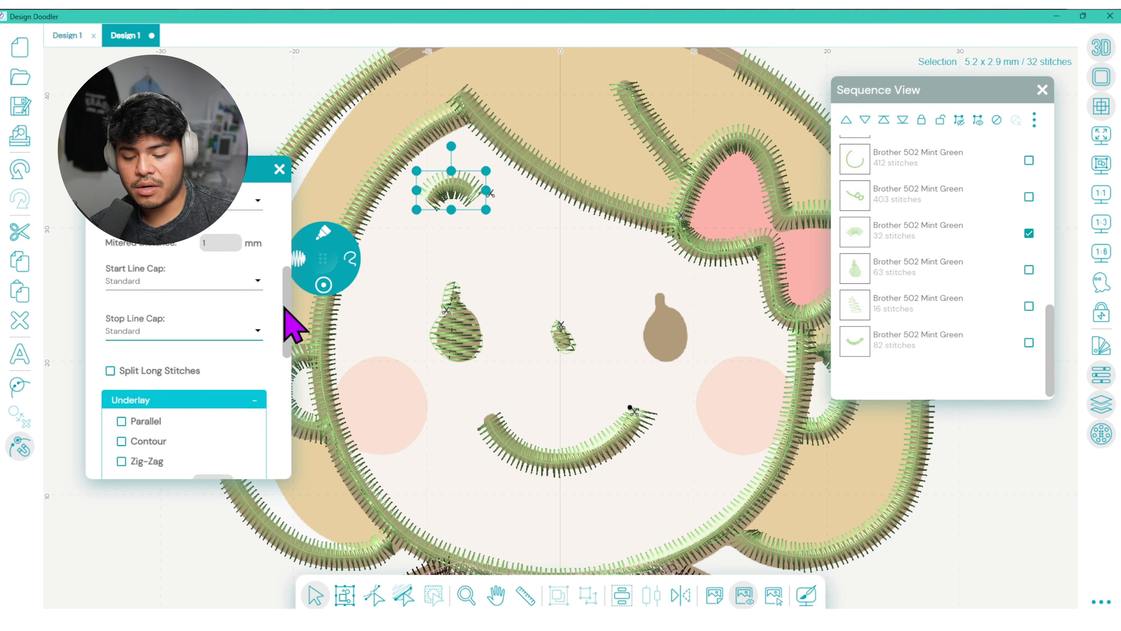
click(247, 283)
click(242, 315)
click(247, 329)
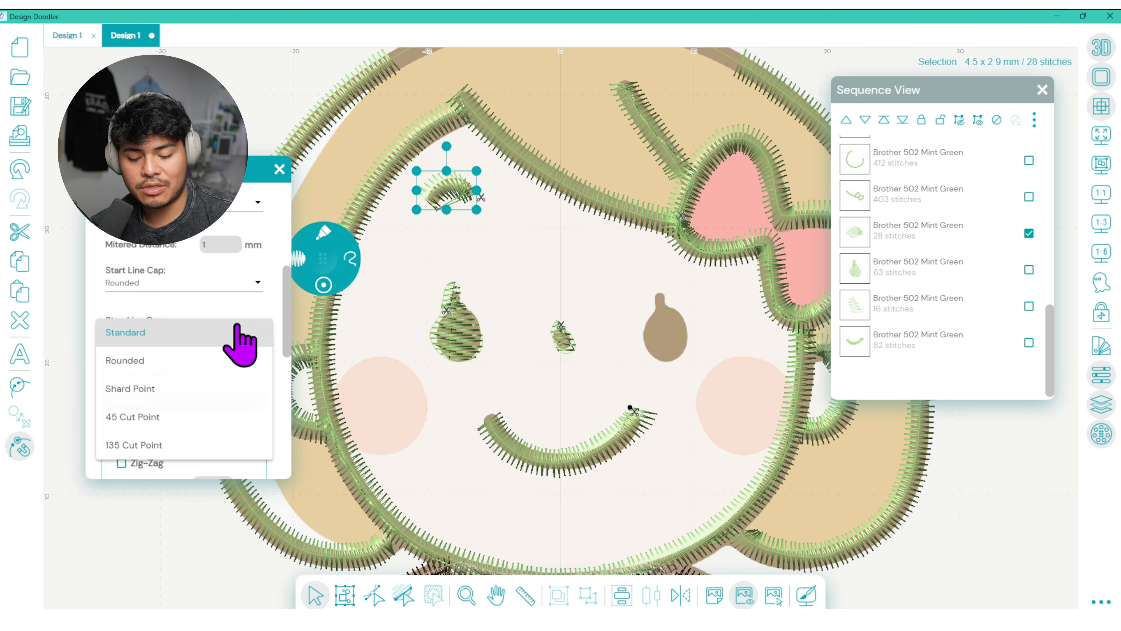
click(239, 373)
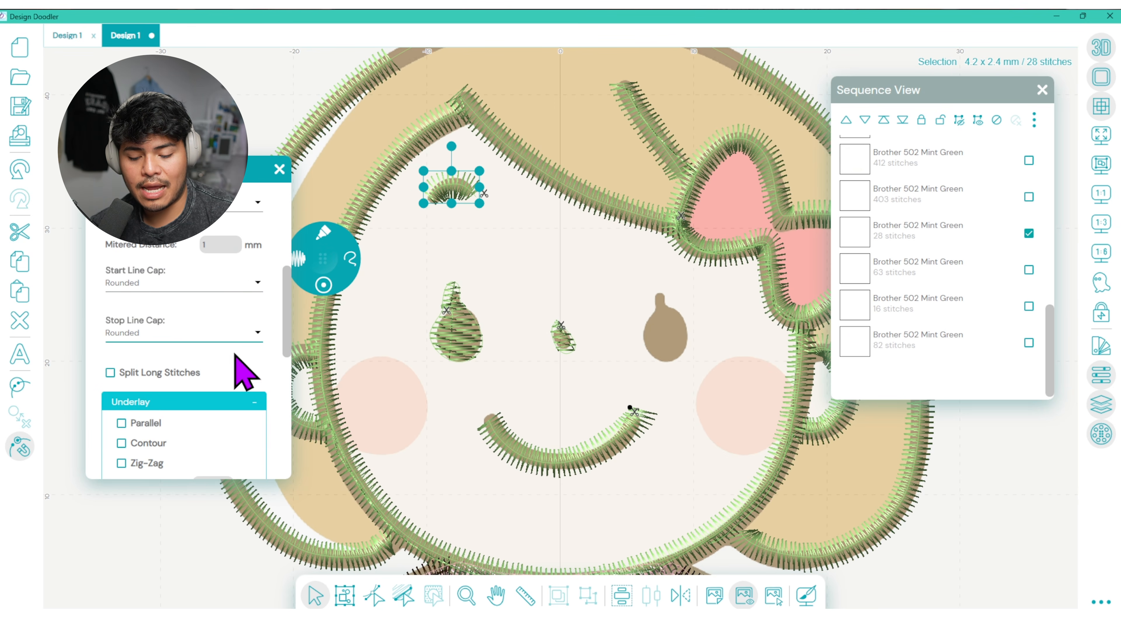
click(484, 221)
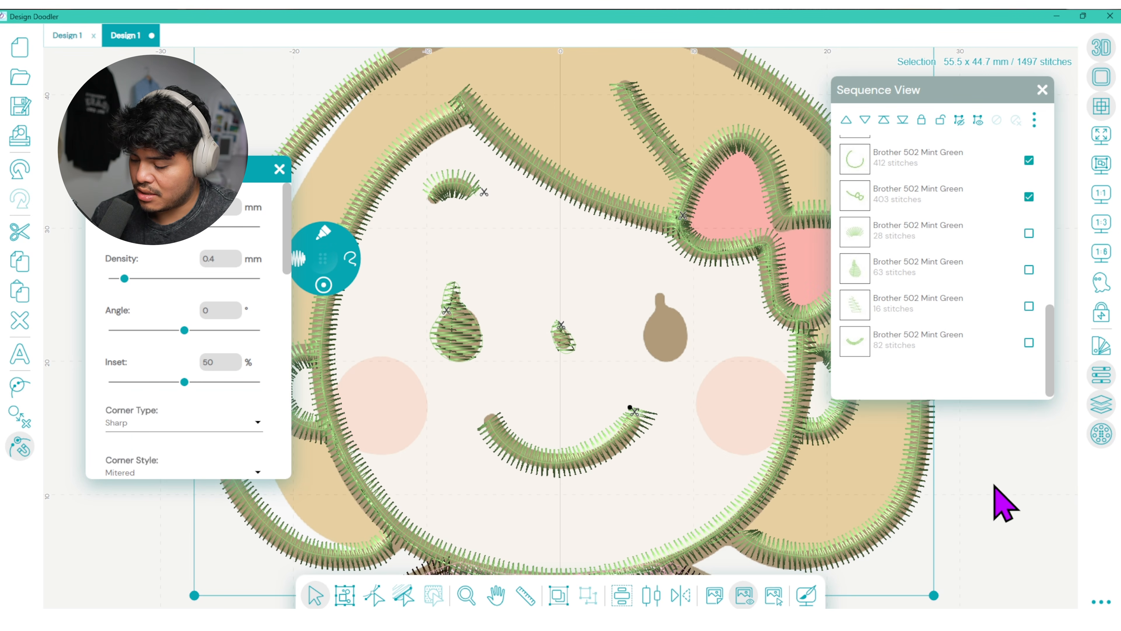
click(1001, 500)
- Give the smile stroke a Rounded Start Line Cap and a Rounded Stop Line Cap
click(611, 455)
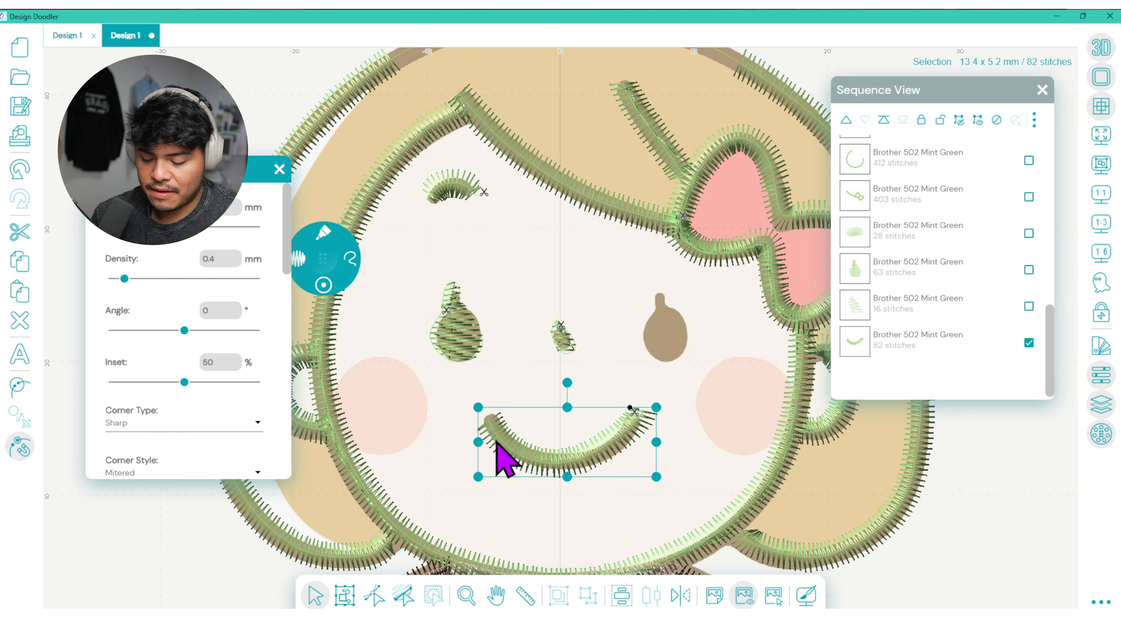
drag(289, 242, 244, 319)
click(244, 322)
click(156, 356)
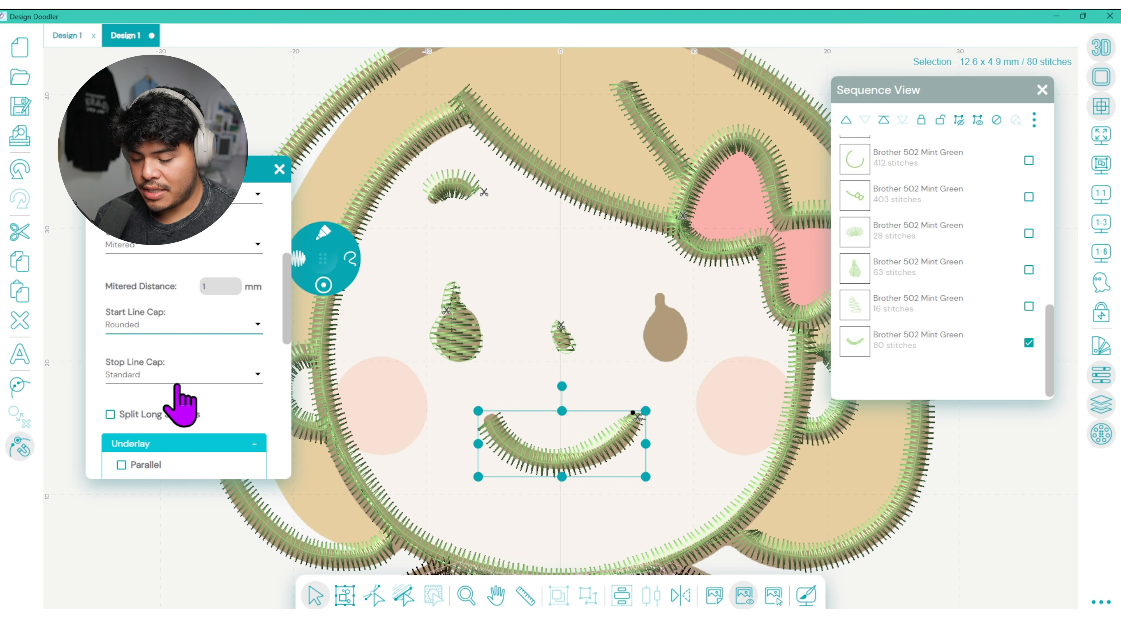
click(194, 375)
click(187, 400)
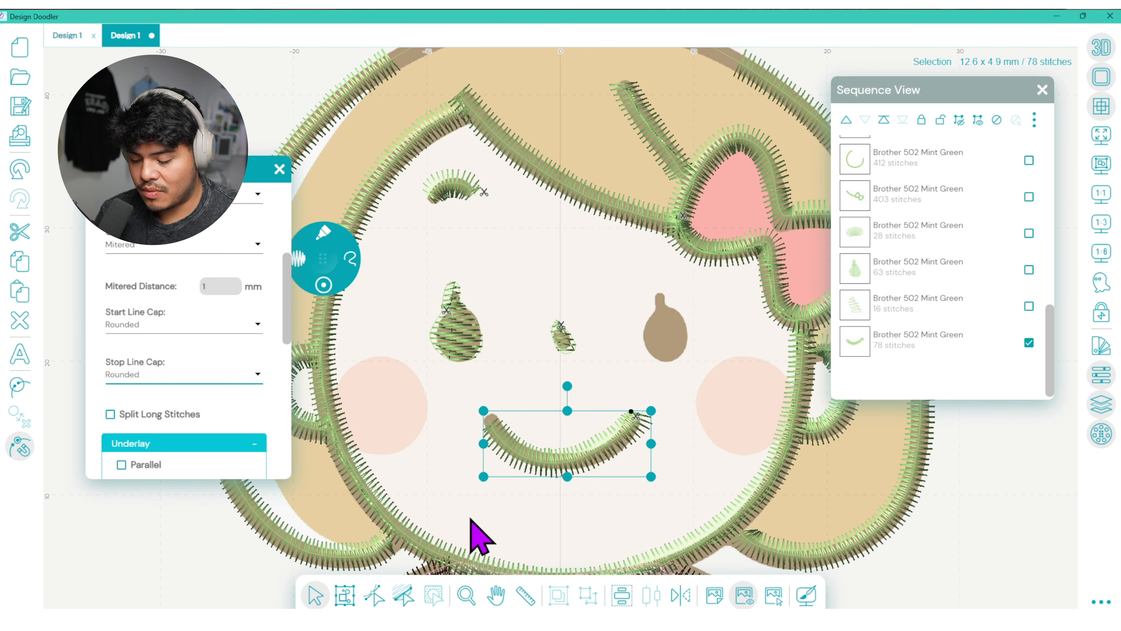
- Adjust the smile's end nodes so both tips fit the mouth in the artwork
click(375, 595)
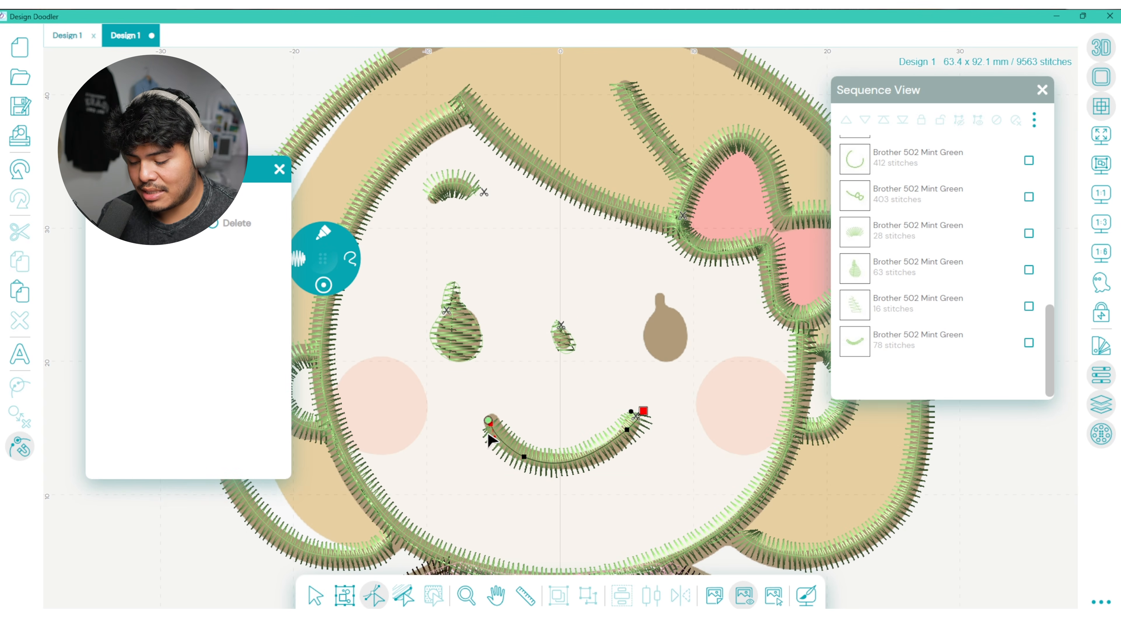
drag(488, 419, 493, 407)
click(496, 429)
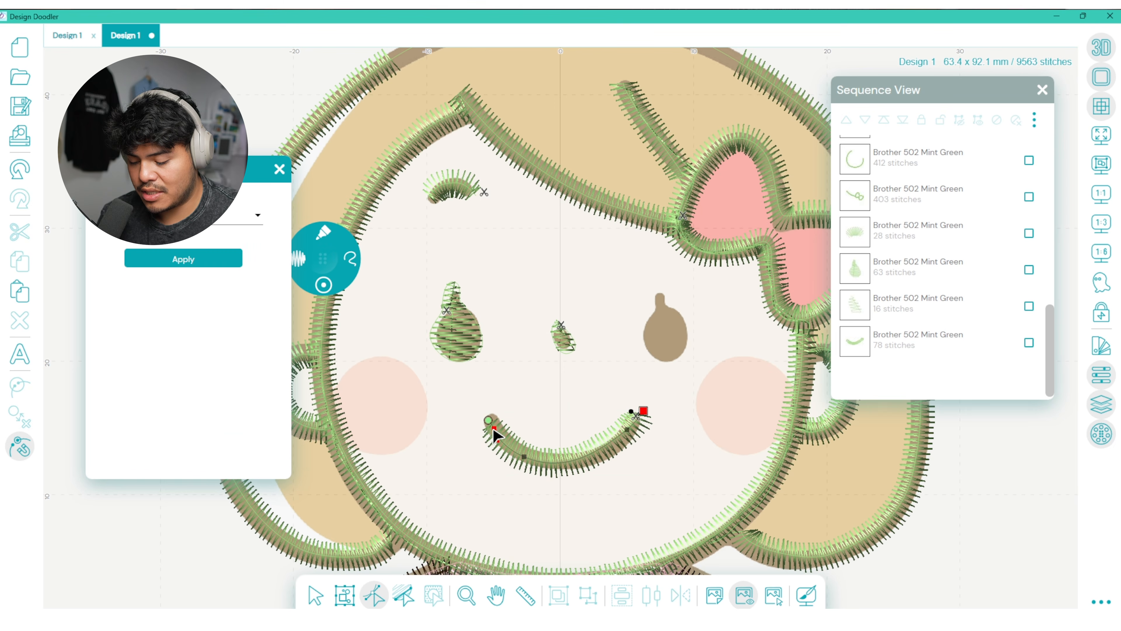
click(19, 170)
drag(490, 421, 485, 414)
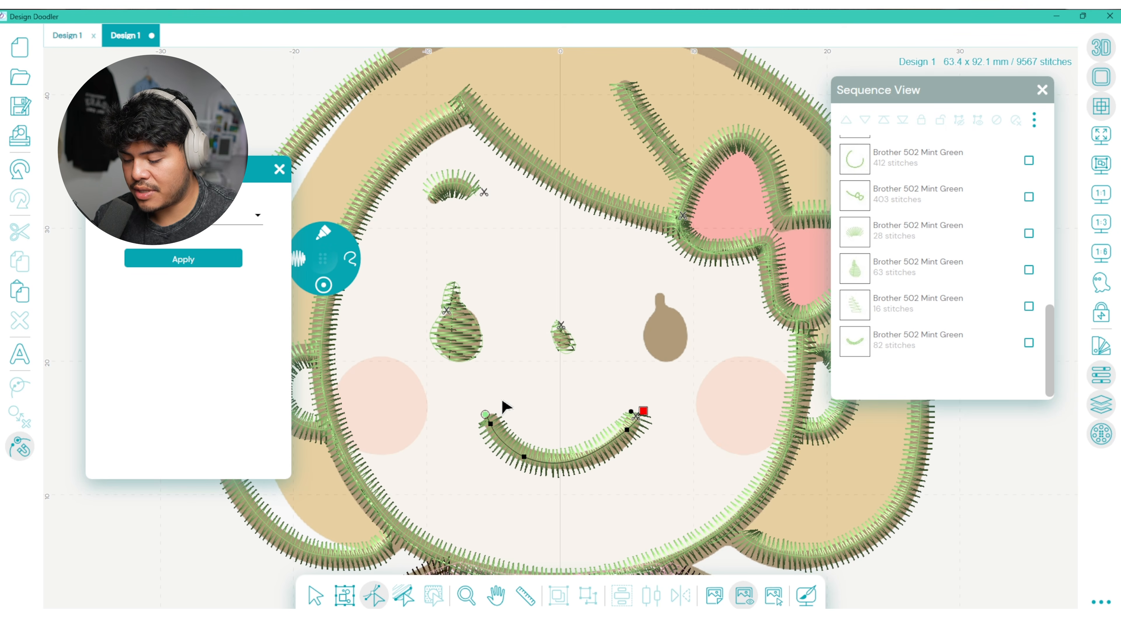
mouse_move(643, 411)
mouse_down()
mouse_move(634, 424)
mouse_move(638, 411)
mouse_up()
click(641, 411)
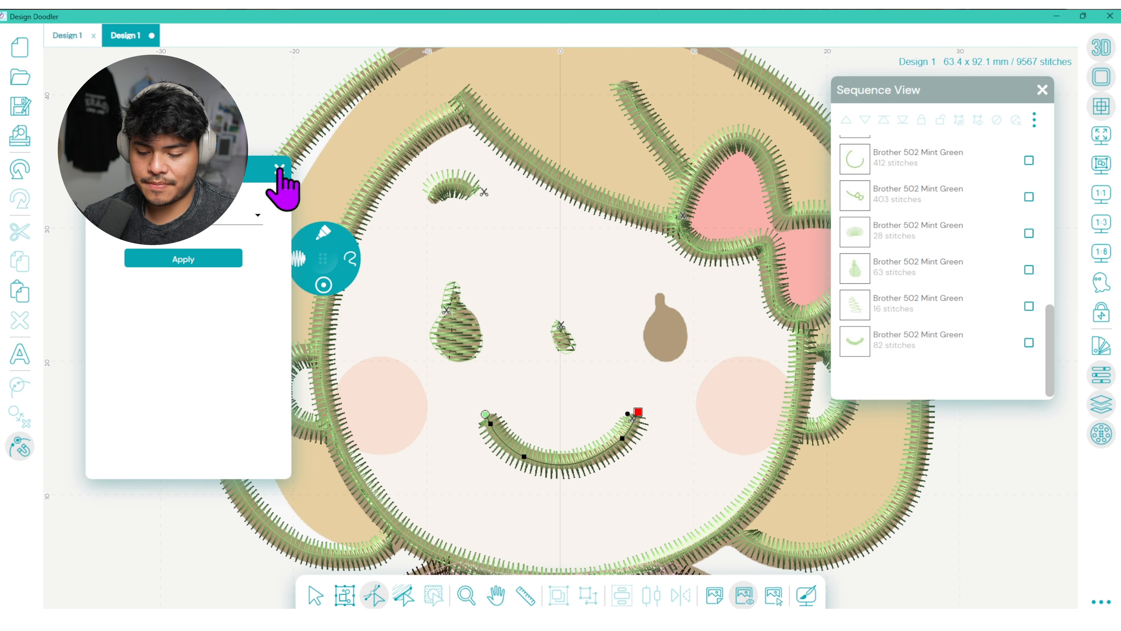
- Change the fill pattern of the digitized left eye to Satin
click(279, 168)
click(459, 311)
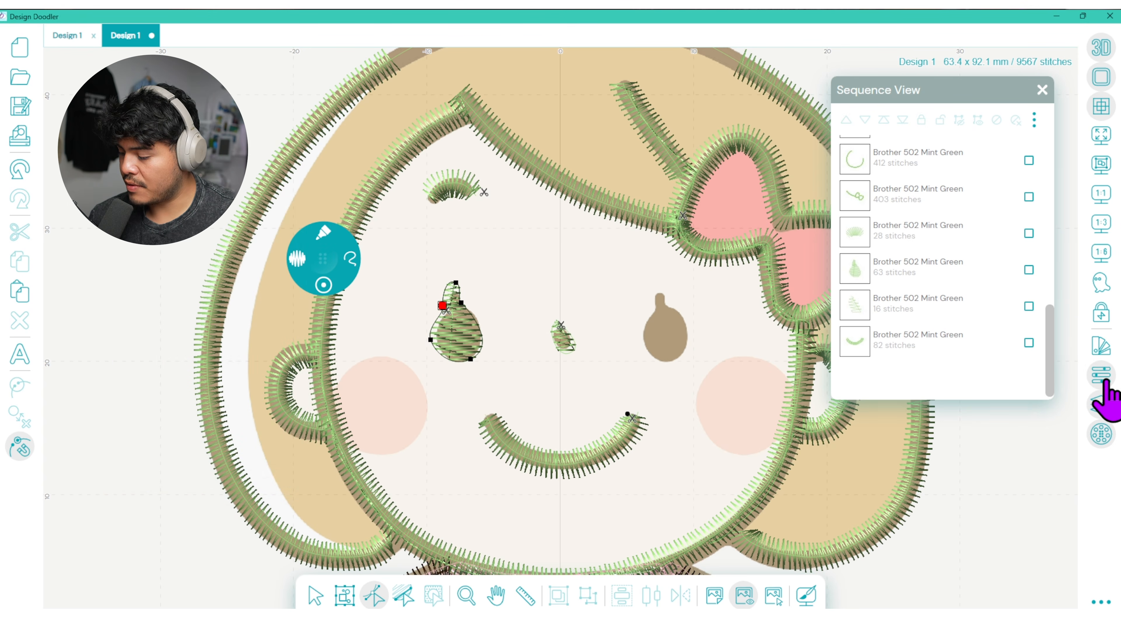
click(1101, 374)
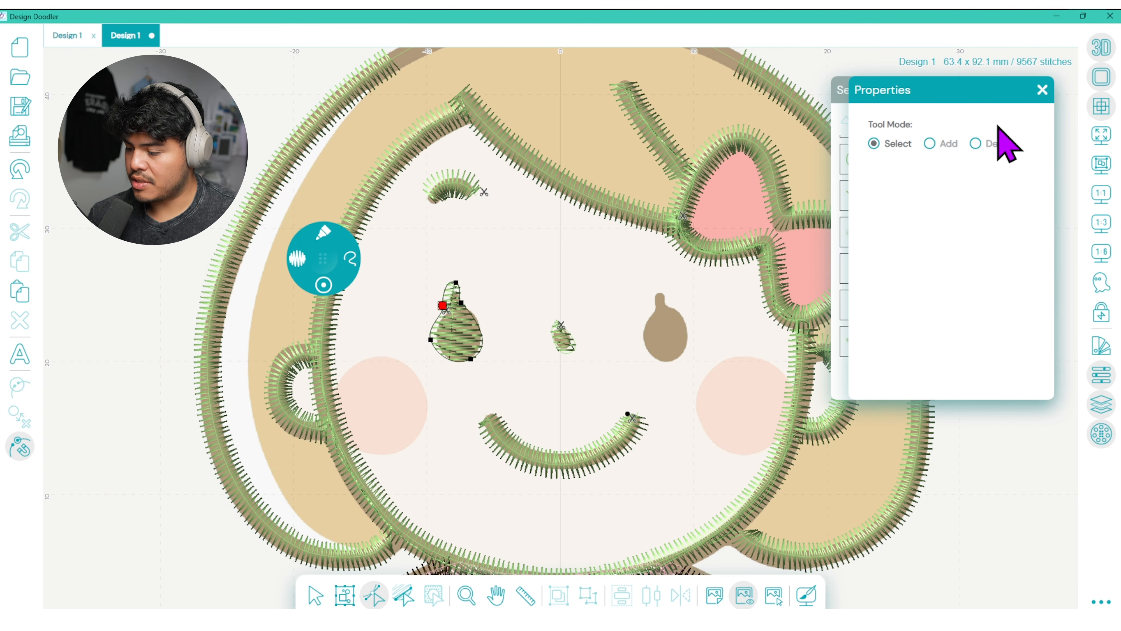
click(325, 593)
click(458, 340)
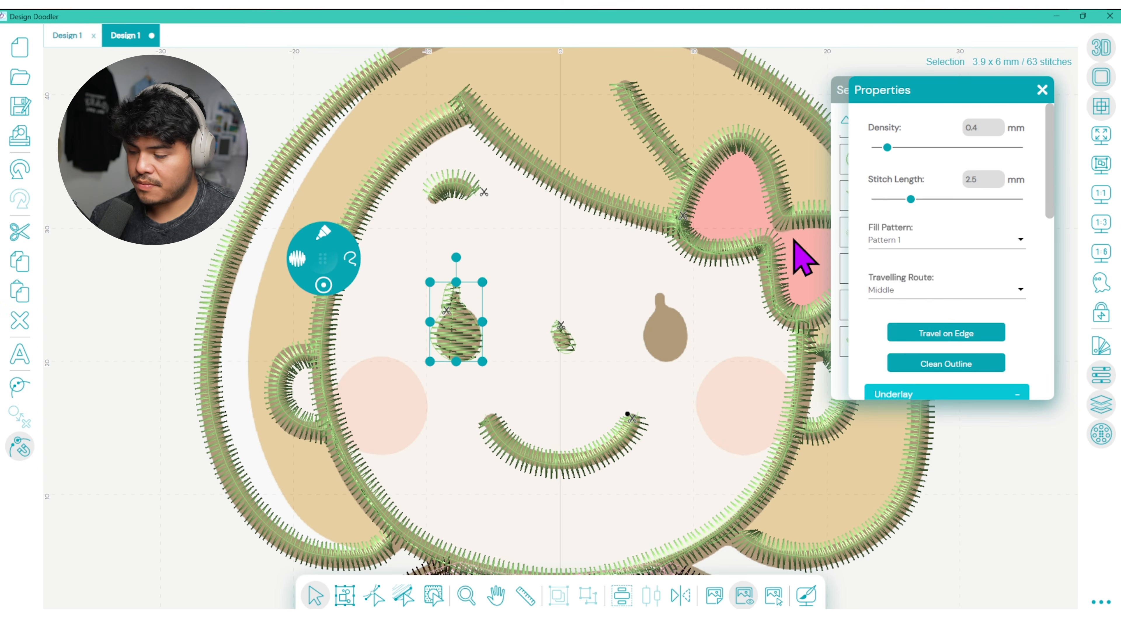
scroll(1051, 152, down, 2)
click(987, 188)
click(954, 155)
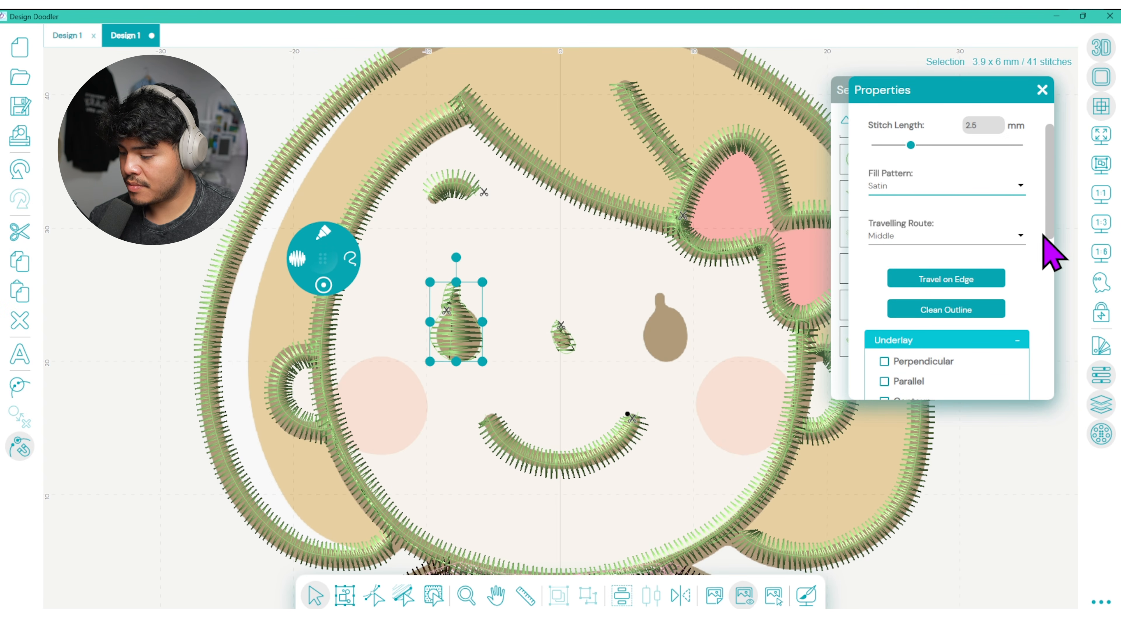
- Refine the left eye's outline by repositioning its nodes around the narrow neck and outer side
scroll(1050, 241, down, 5)
scroll(1039, 310, down, 4)
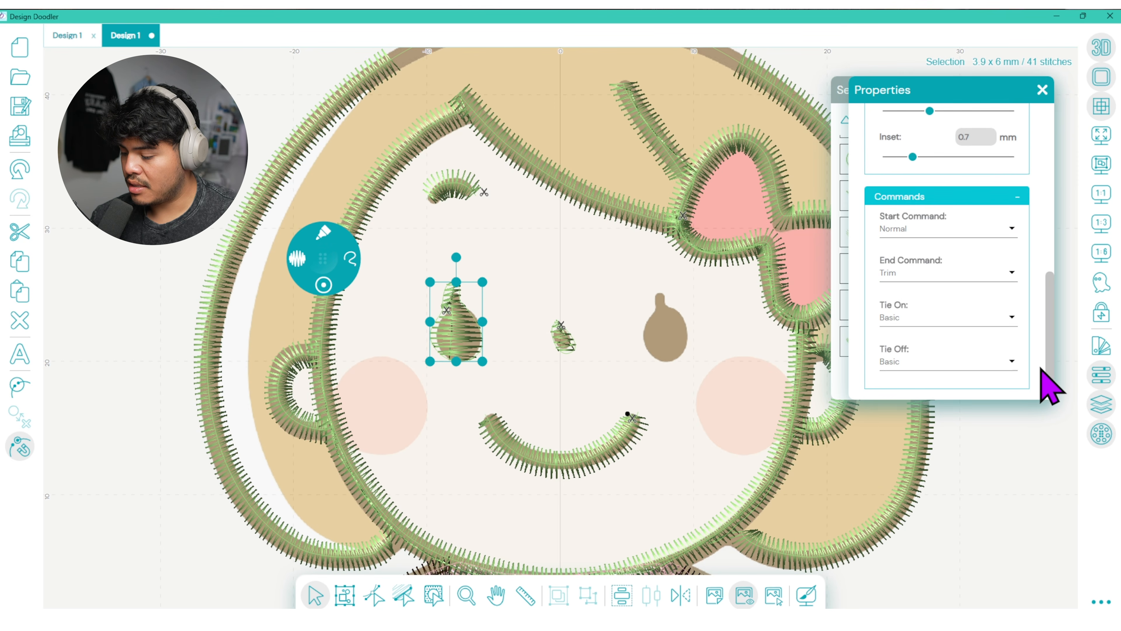
scroll(1039, 388, up, 4)
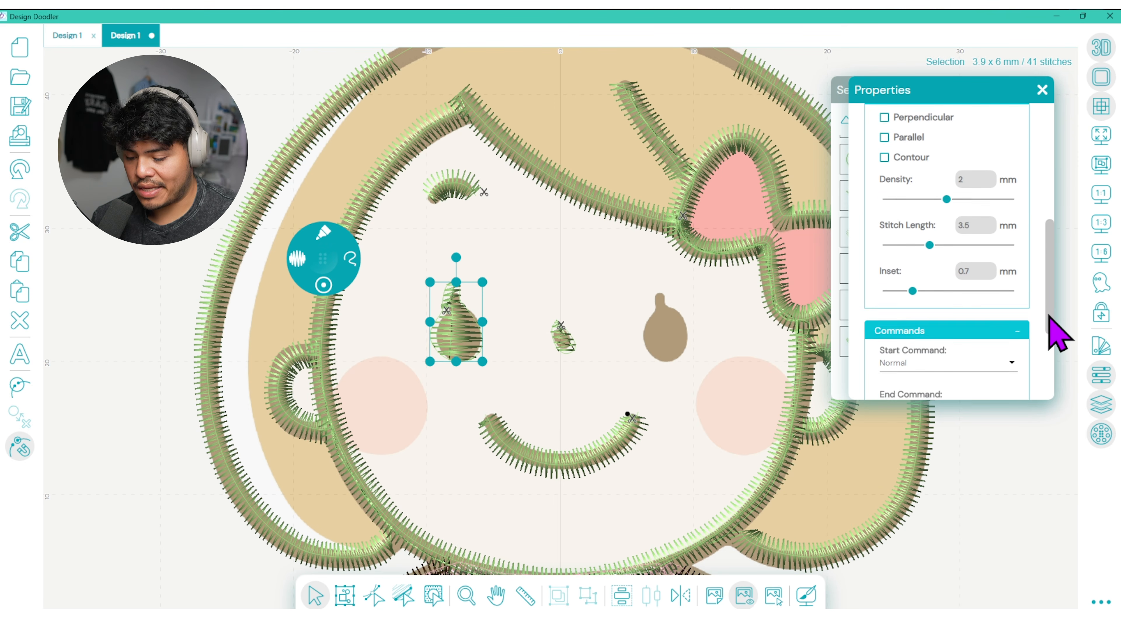
click(375, 595)
mouse_move(466, 308)
mouse_down()
mouse_move(490, 320)
mouse_move(444, 306)
mouse_move(452, 283)
mouse_move(440, 312)
mouse_up()
click(441, 310)
click(430, 341)
- Change the nose's fill pattern to Satin and close its properties
click(564, 340)
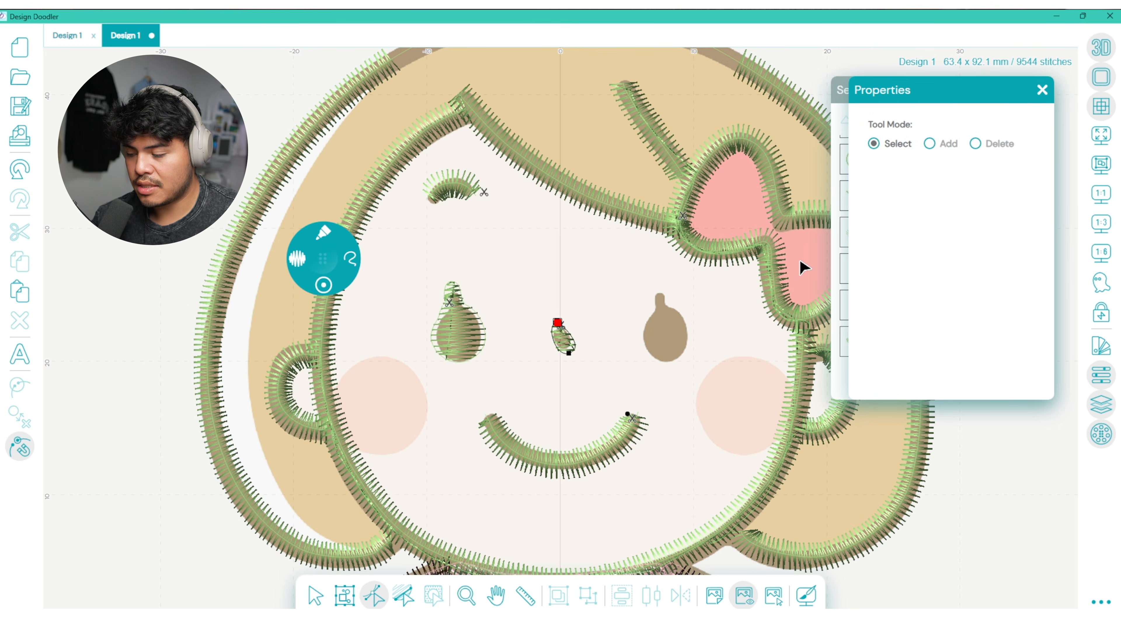
click(317, 592)
click(569, 348)
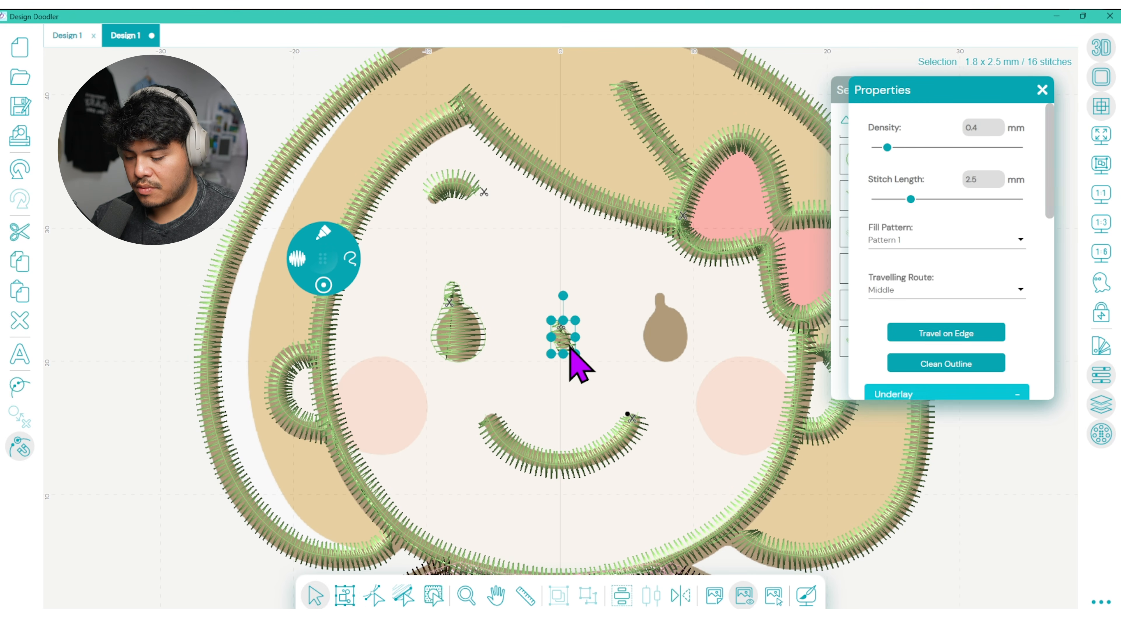
drag(1047, 190, 1044, 150)
click(963, 240)
click(938, 213)
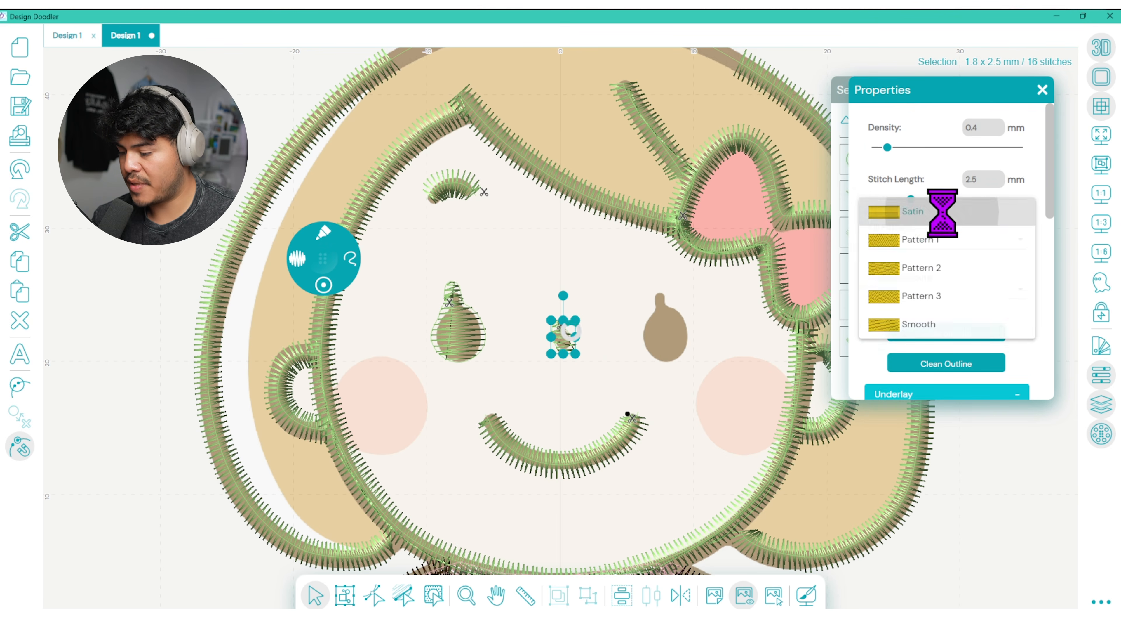
click(1042, 90)
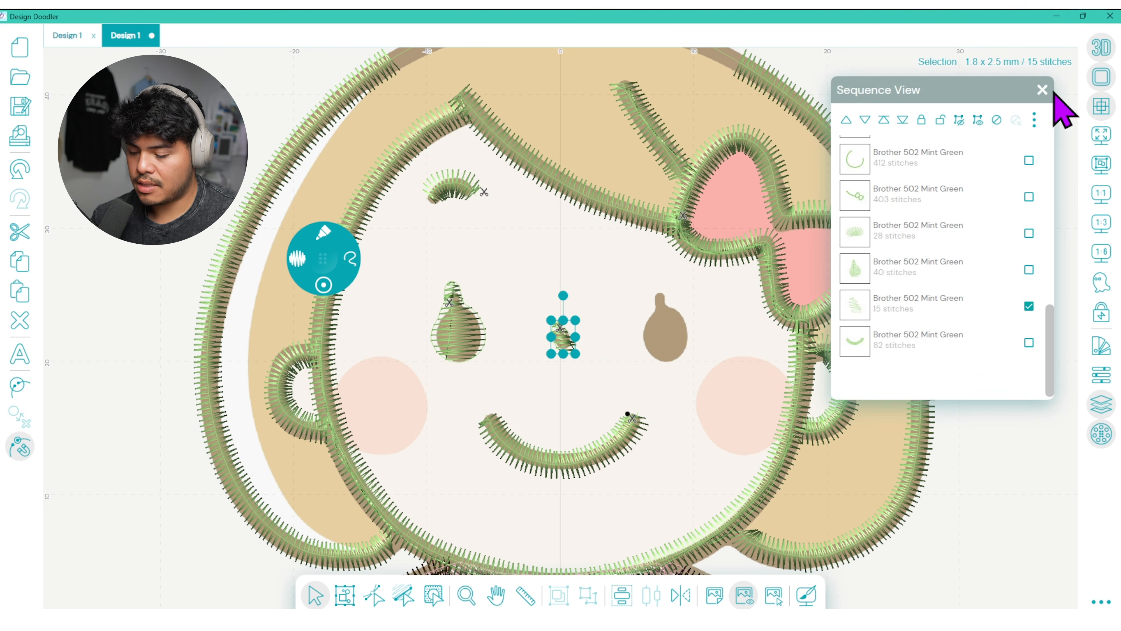
- Copy the finished left eye and place the pasted duplicate over the right eye in the artwork
click(1042, 89)
click(464, 334)
click(21, 263)
click(27, 291)
drag(456, 336, 664, 337)
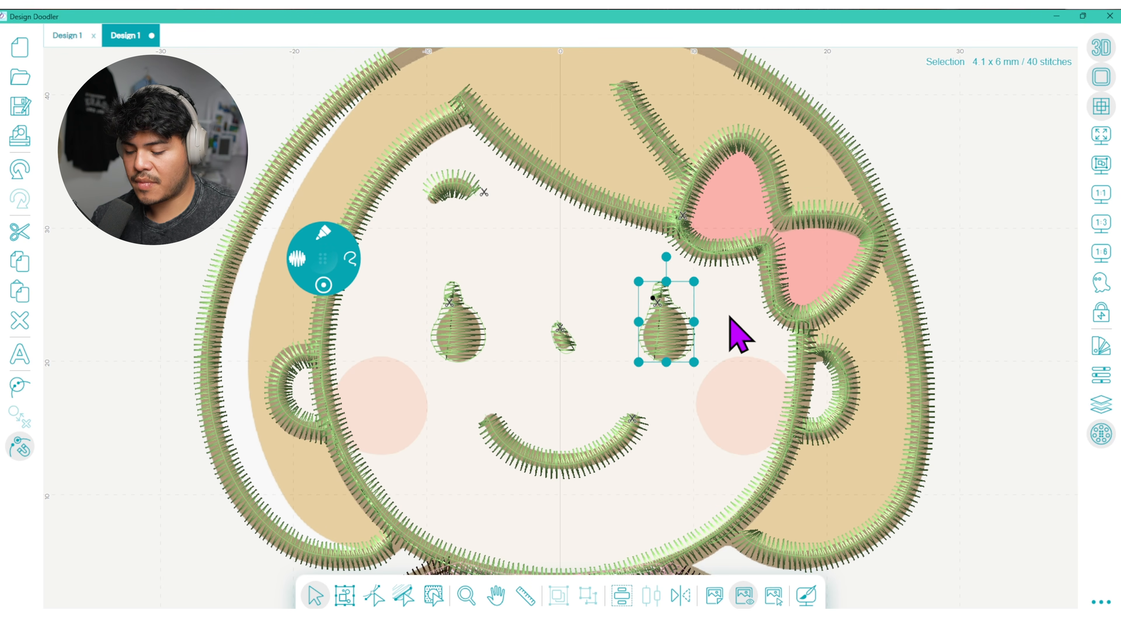
click(999, 348)
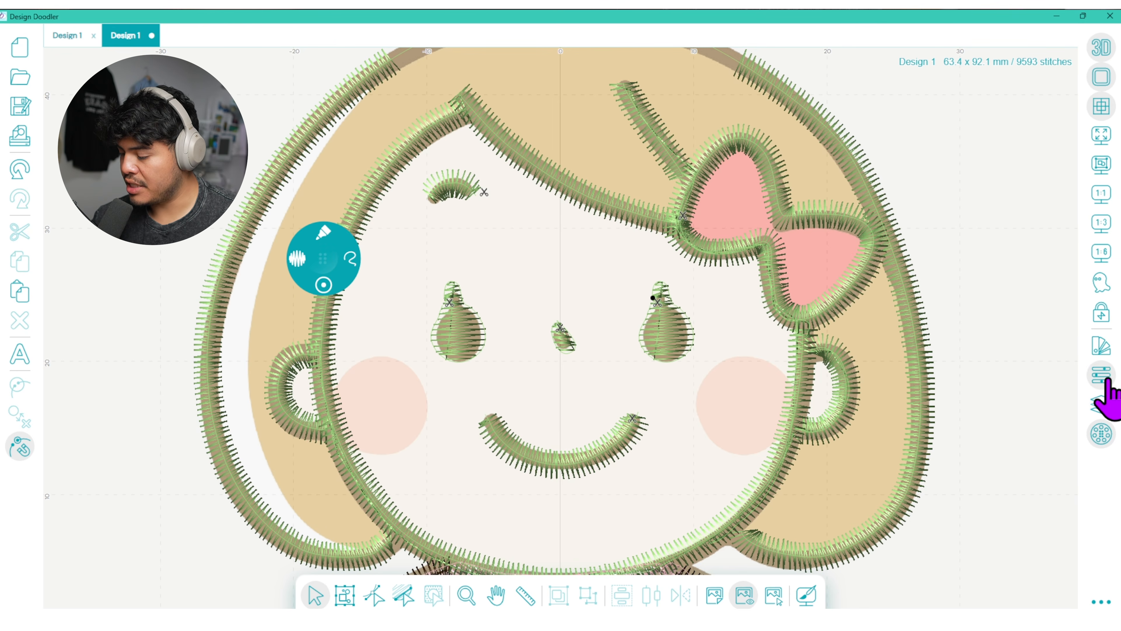
click(1101, 349)
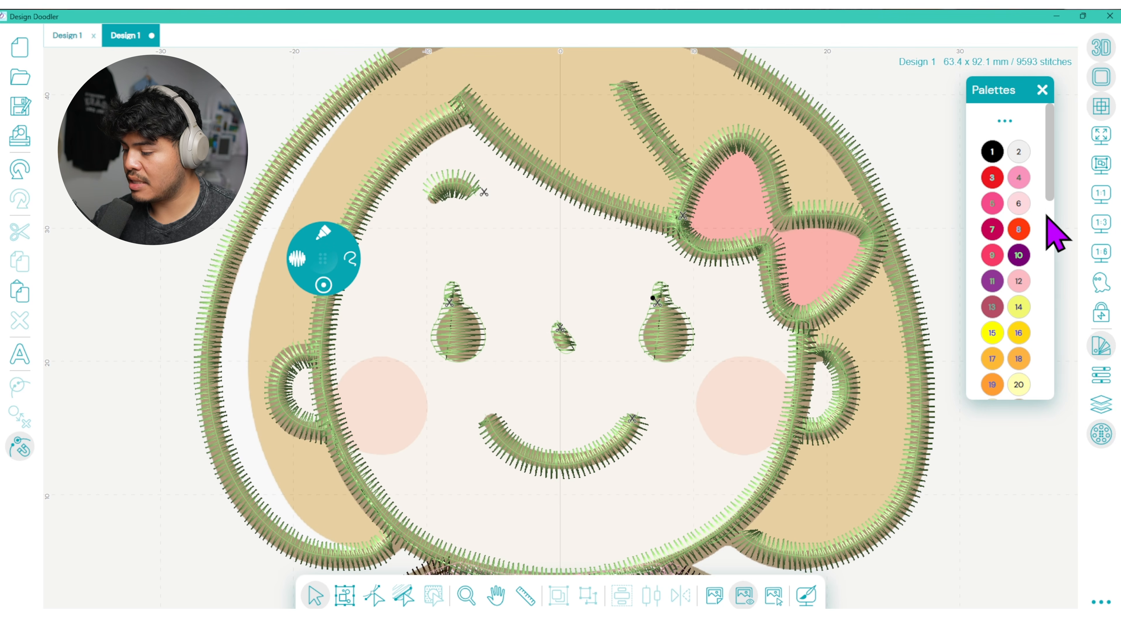
click(1042, 90)
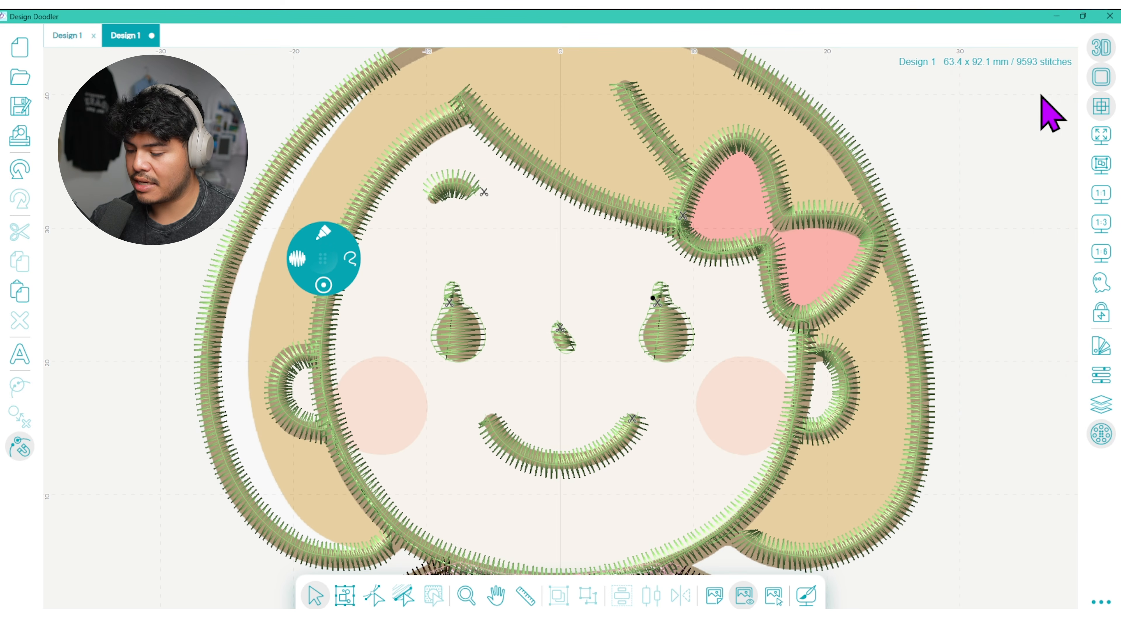
- Digitize the left cheek as a filled circle covering the pink blush in the artwork
right_click(200, 389)
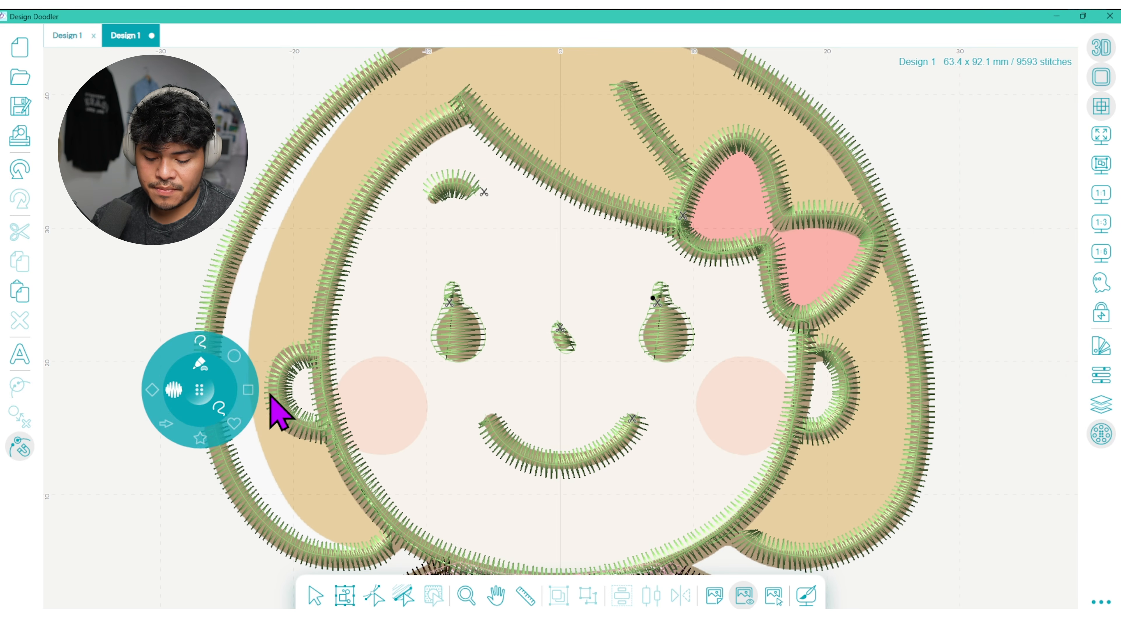
click(243, 376)
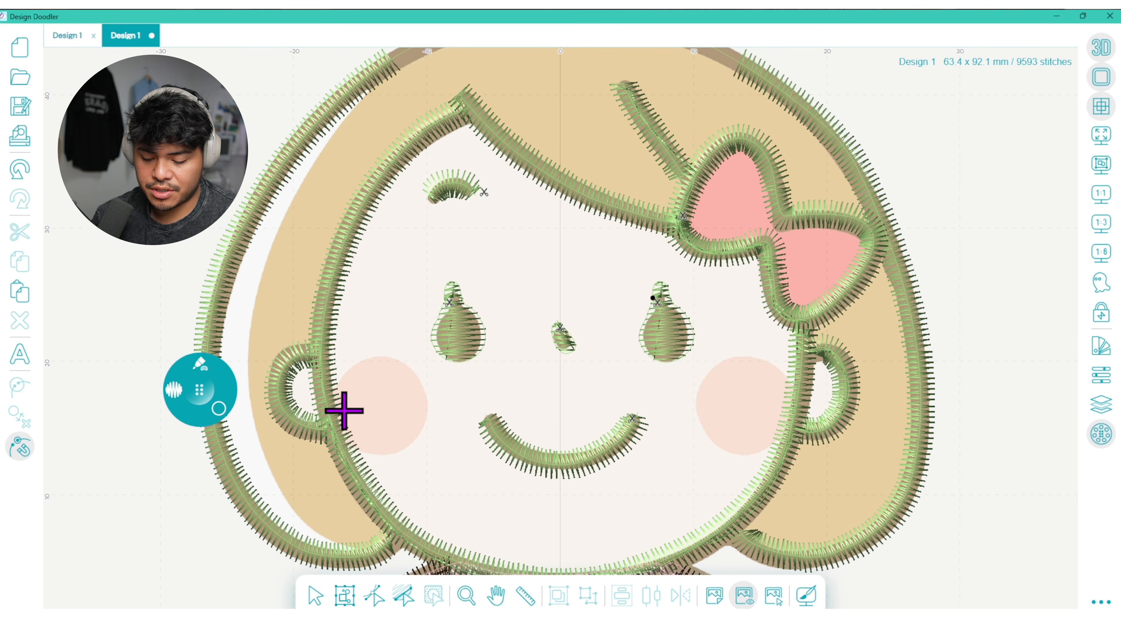
click(425, 394)
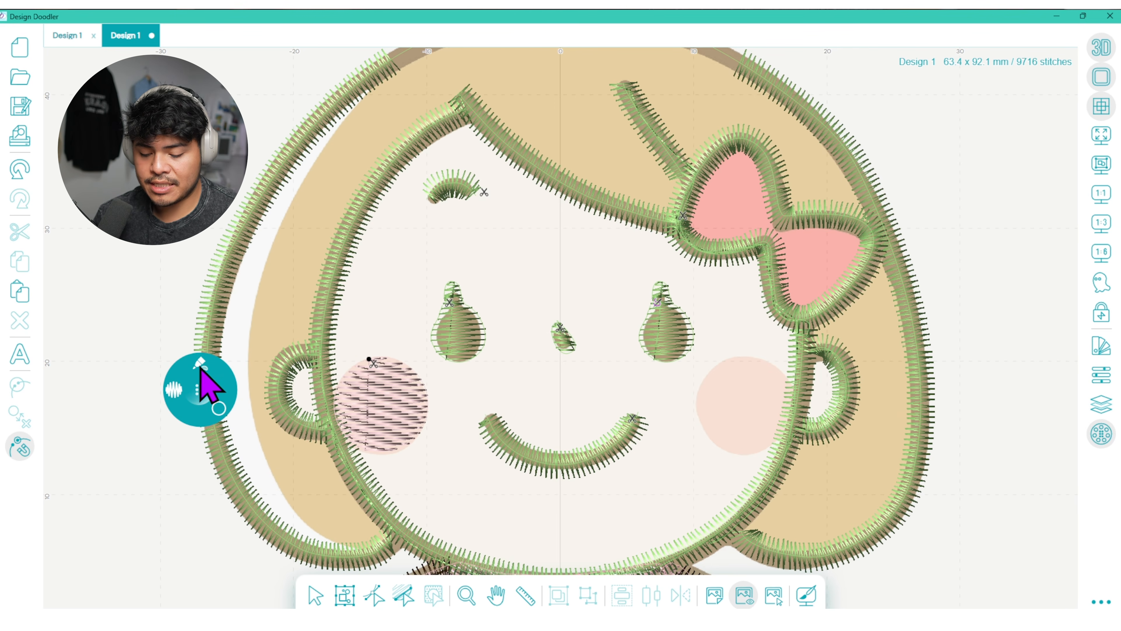
- Draw a freehand running-stitch travel line from the left cheek along the chin outline to the right cheek
click(195, 449)
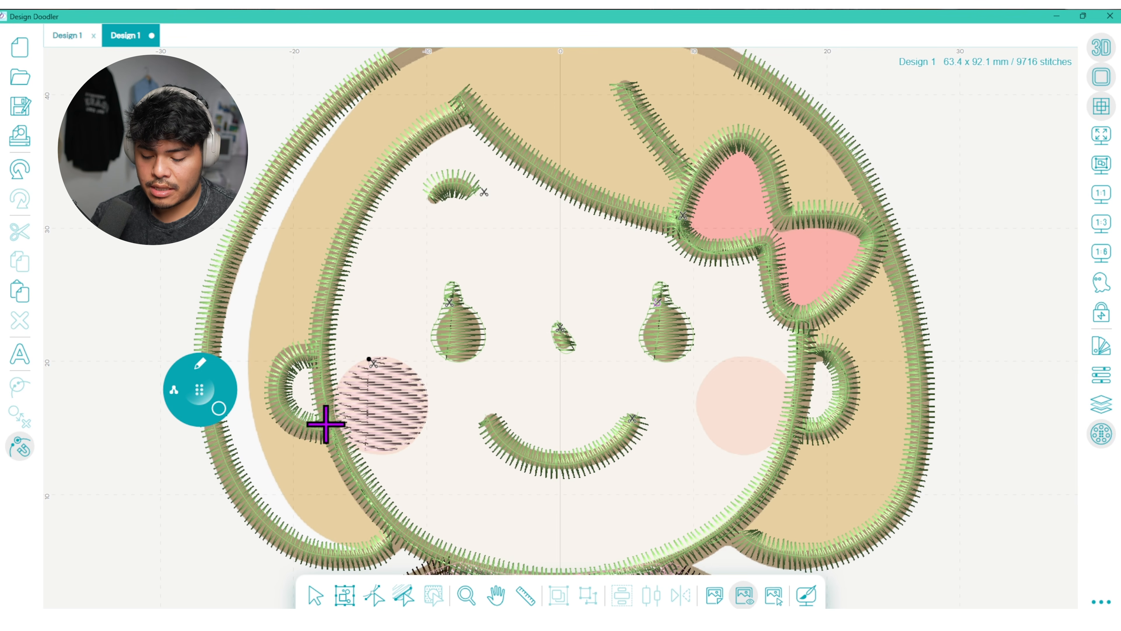
drag(352, 463, 359, 469)
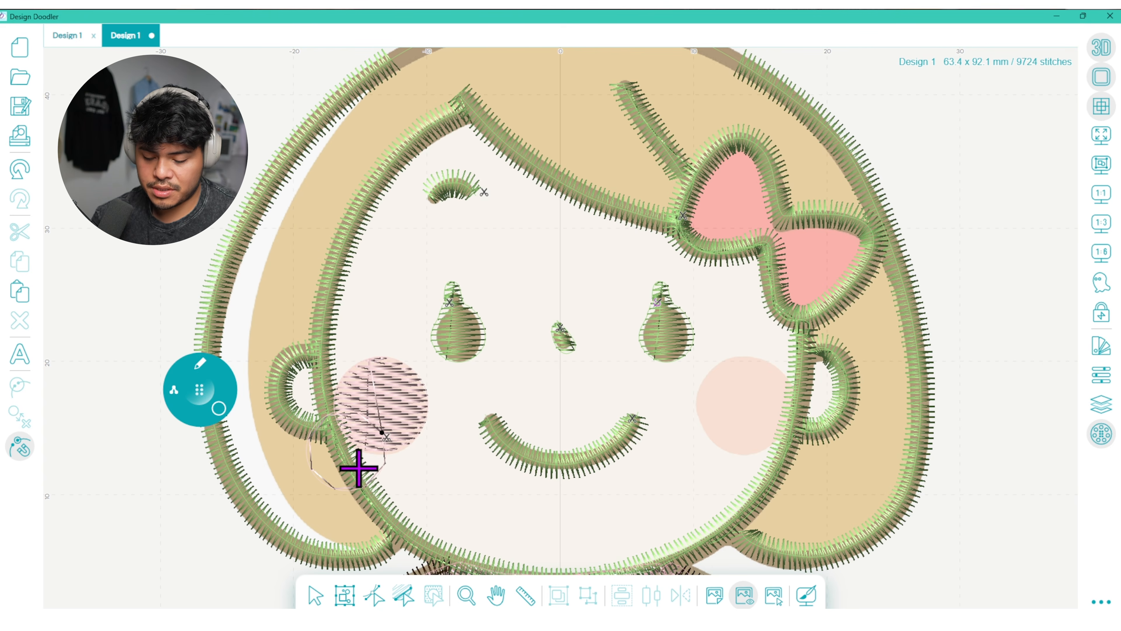
click(20, 170)
click(204, 364)
click(218, 408)
click(204, 342)
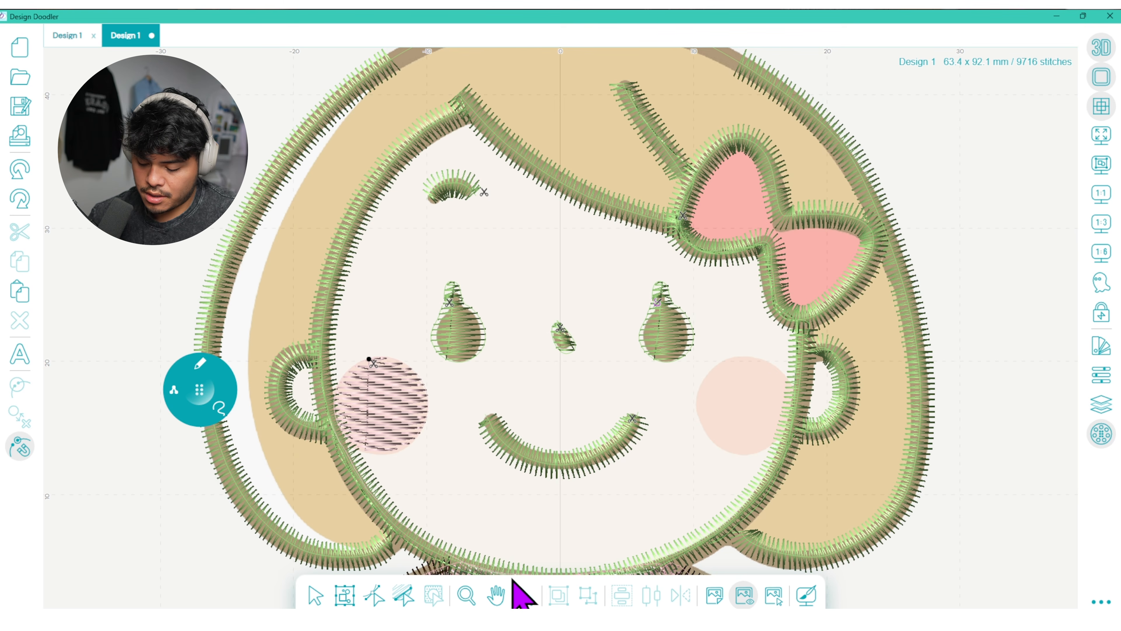
mouse_move(664, 565)
mouse_down()
mouse_move(764, 495)
mouse_move(795, 419)
mouse_up()
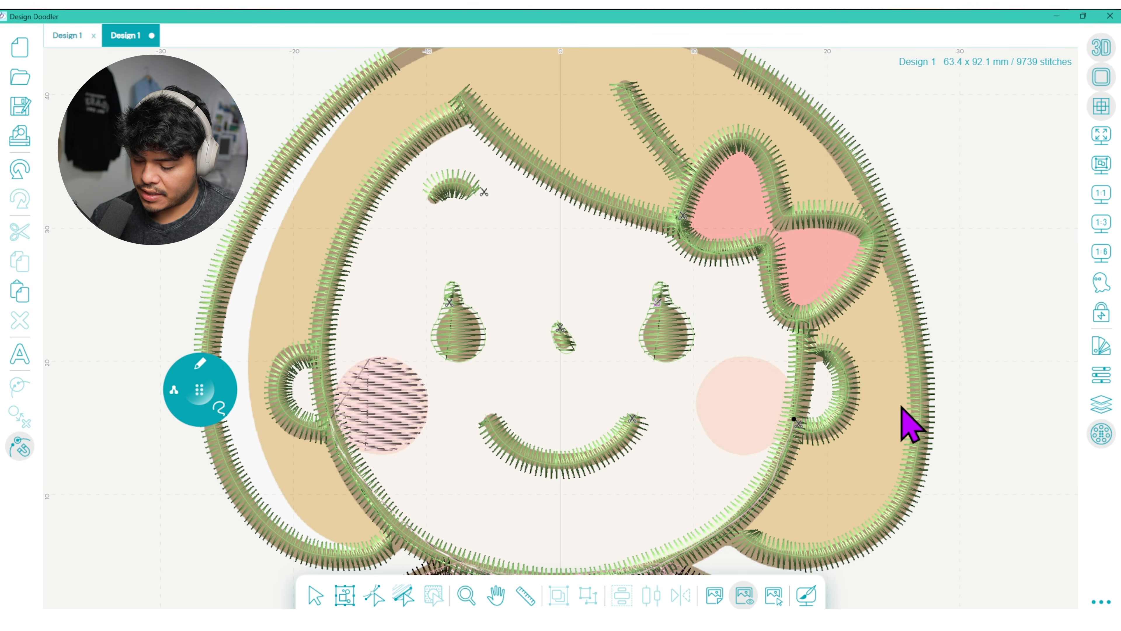
click(497, 595)
drag(546, 523, 538, 441)
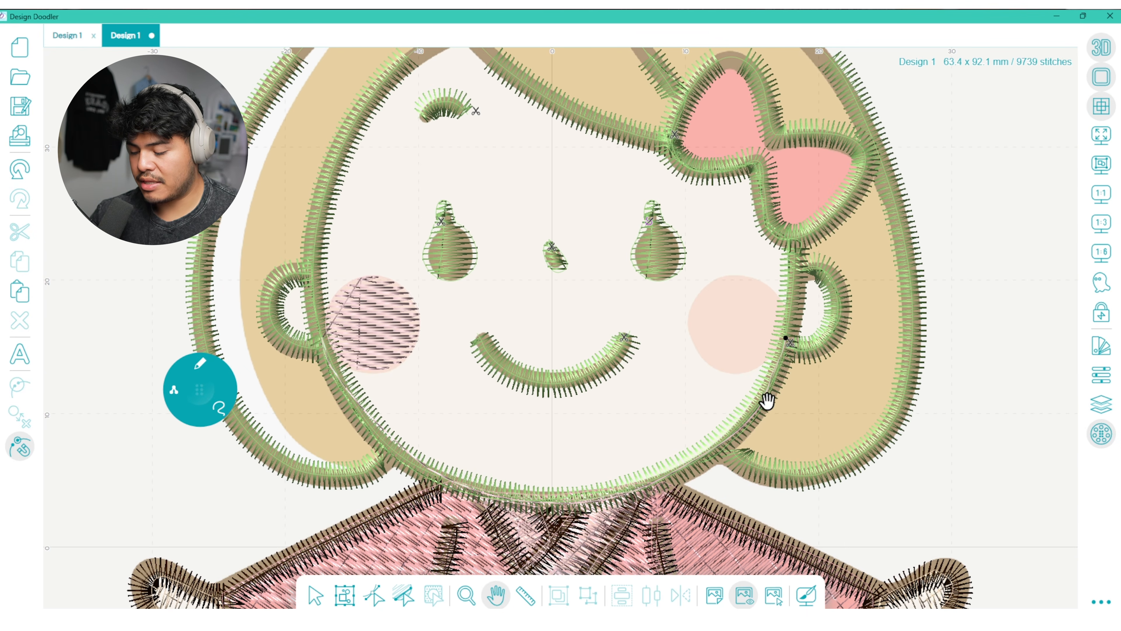
click(200, 364)
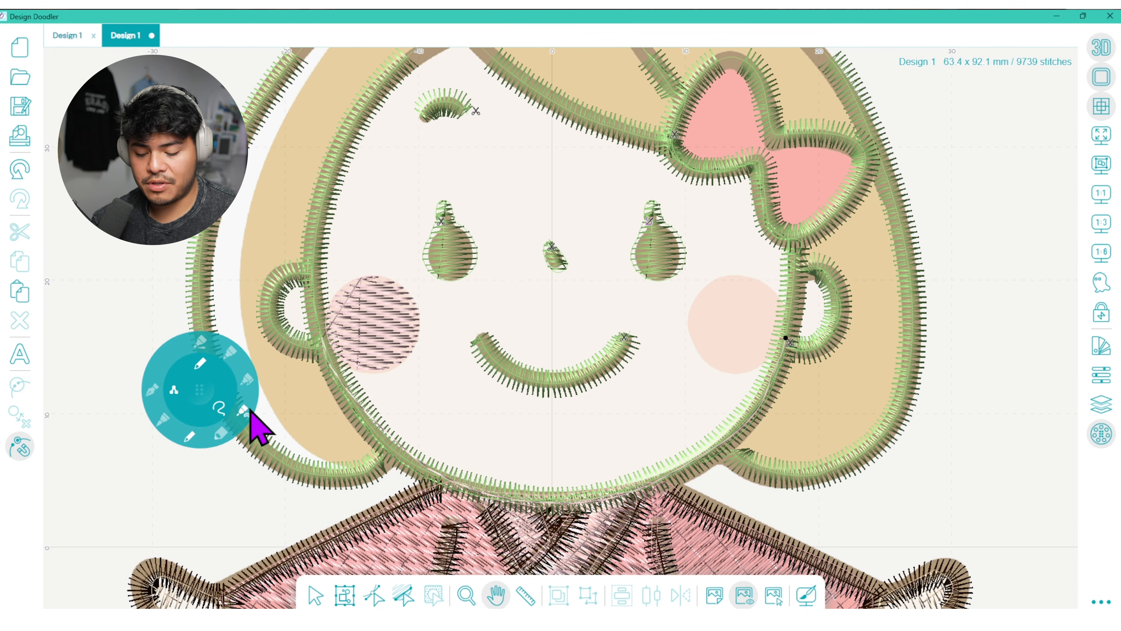
click(247, 377)
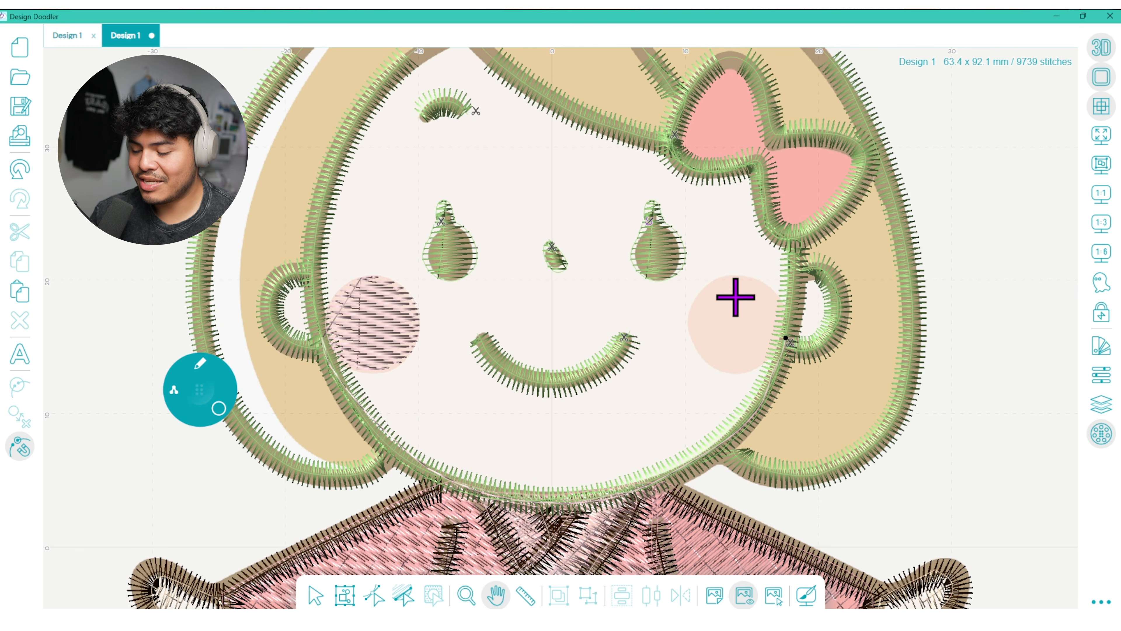
click(780, 332)
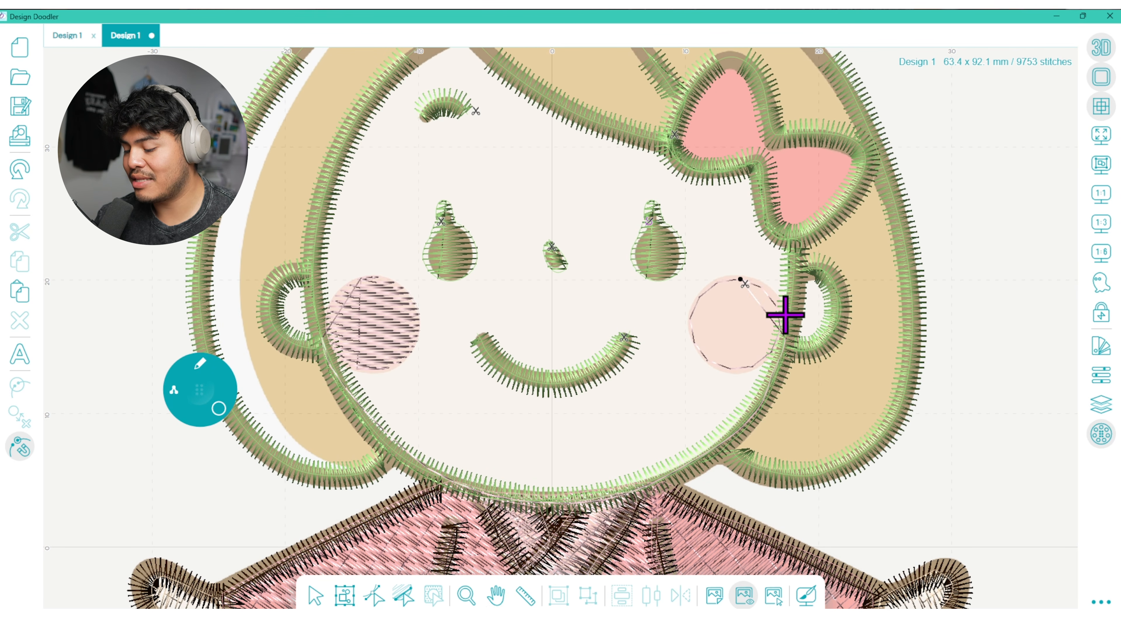
click(19, 169)
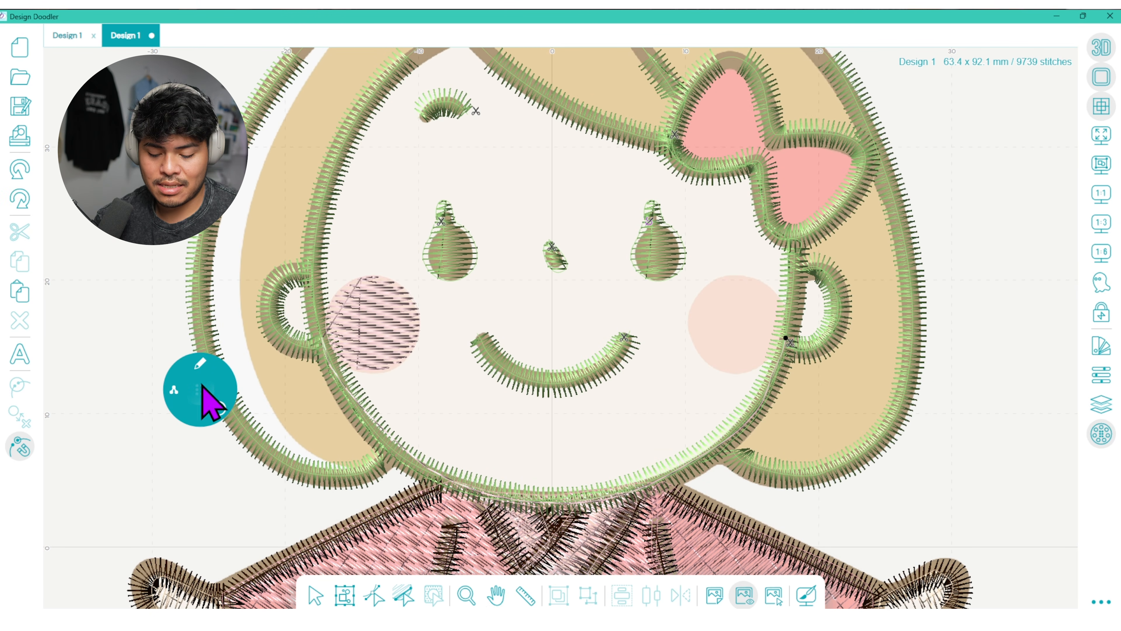
- Digitize the right cheek as a filled circle covering the pink blush in the artwork
click(200, 364)
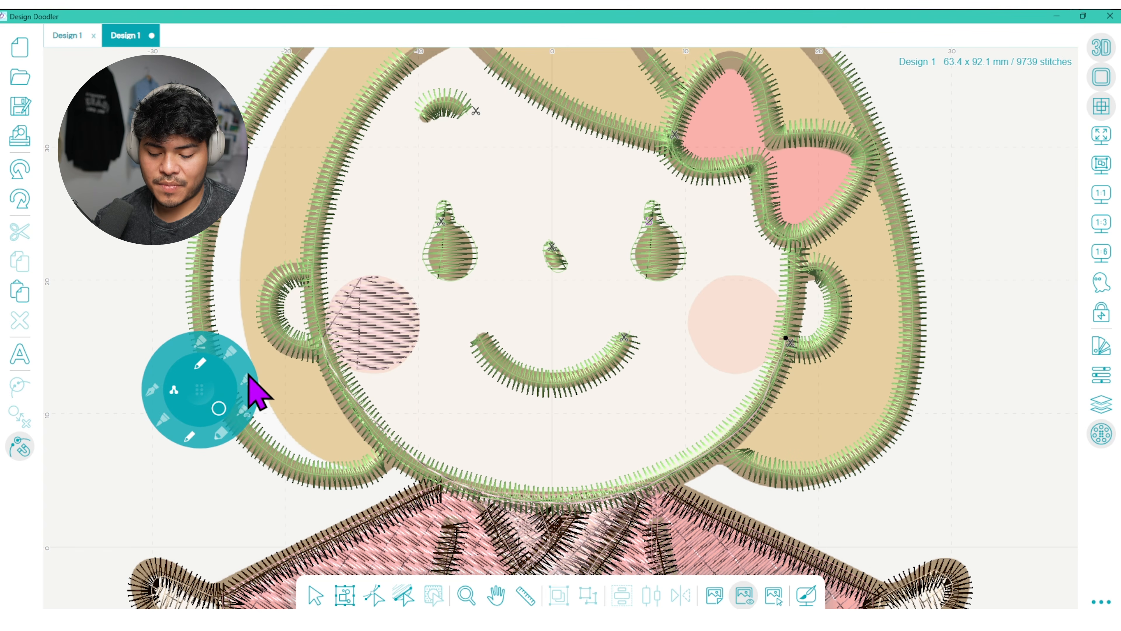
click(245, 415)
click(689, 315)
click(786, 314)
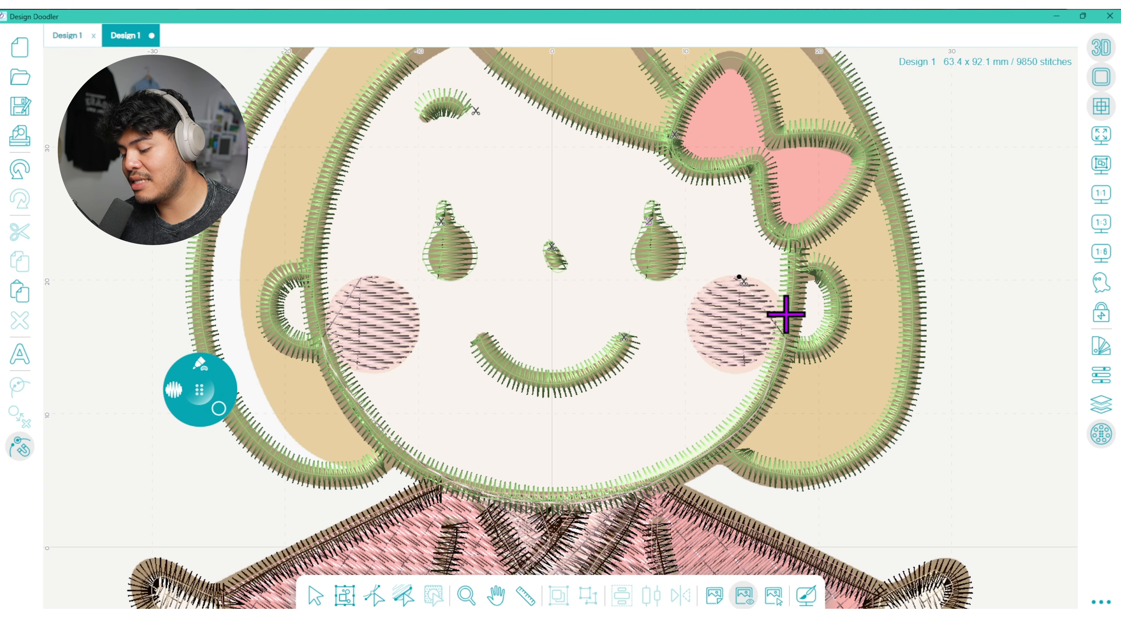
click(20, 169)
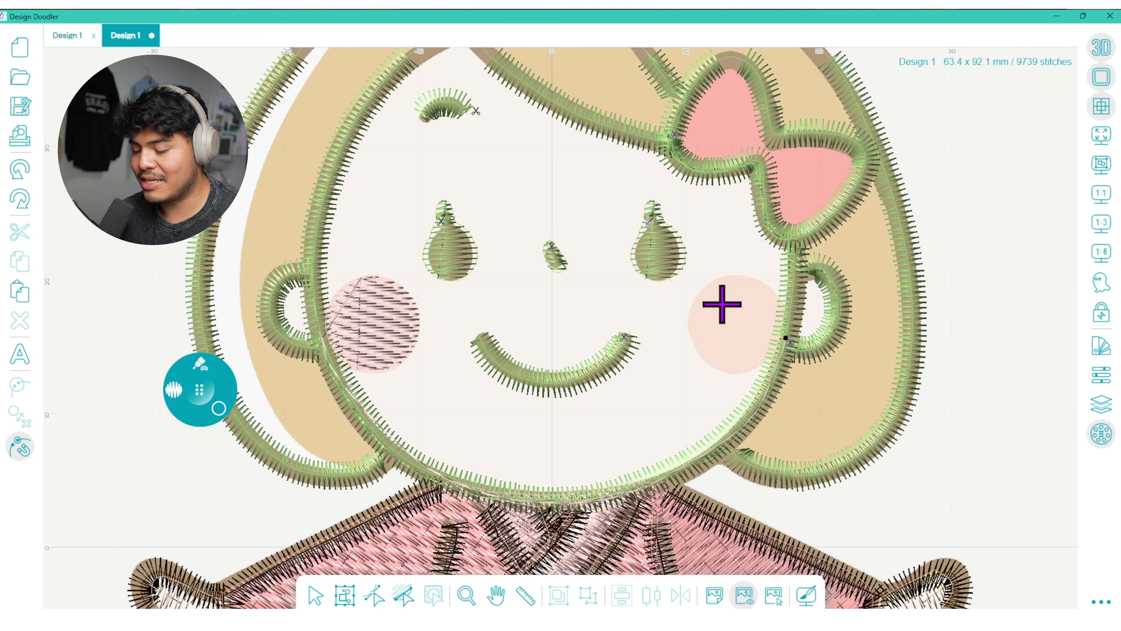
click(688, 312)
click(784, 320)
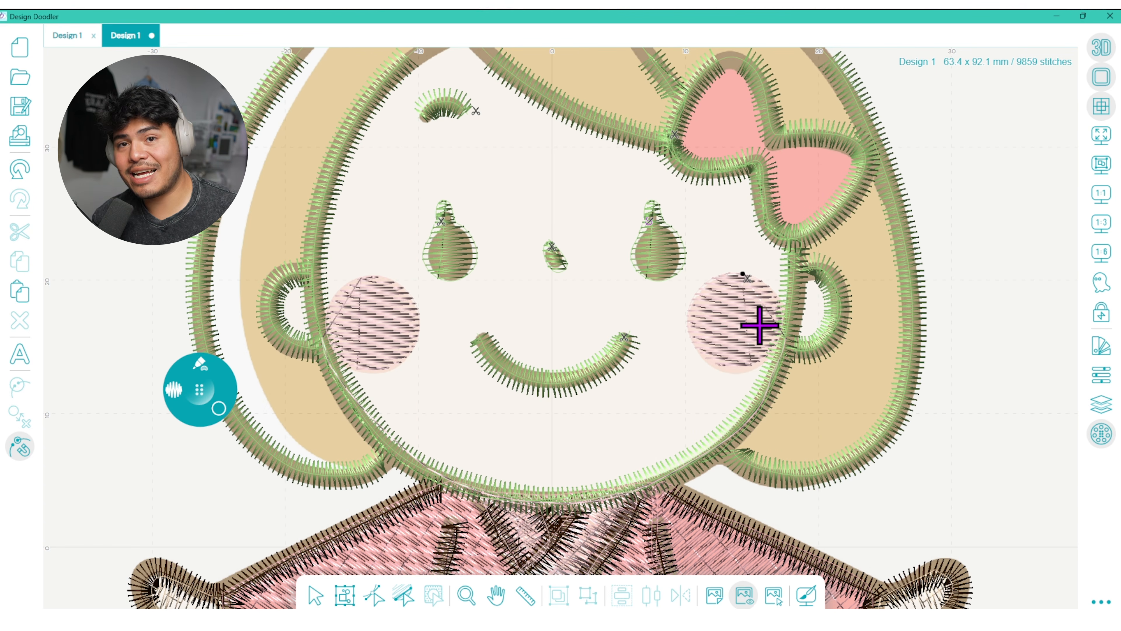
- Draw a freehand running-stitch travel line from the right cheek up the face outline to the bow's lower tip
click(201, 364)
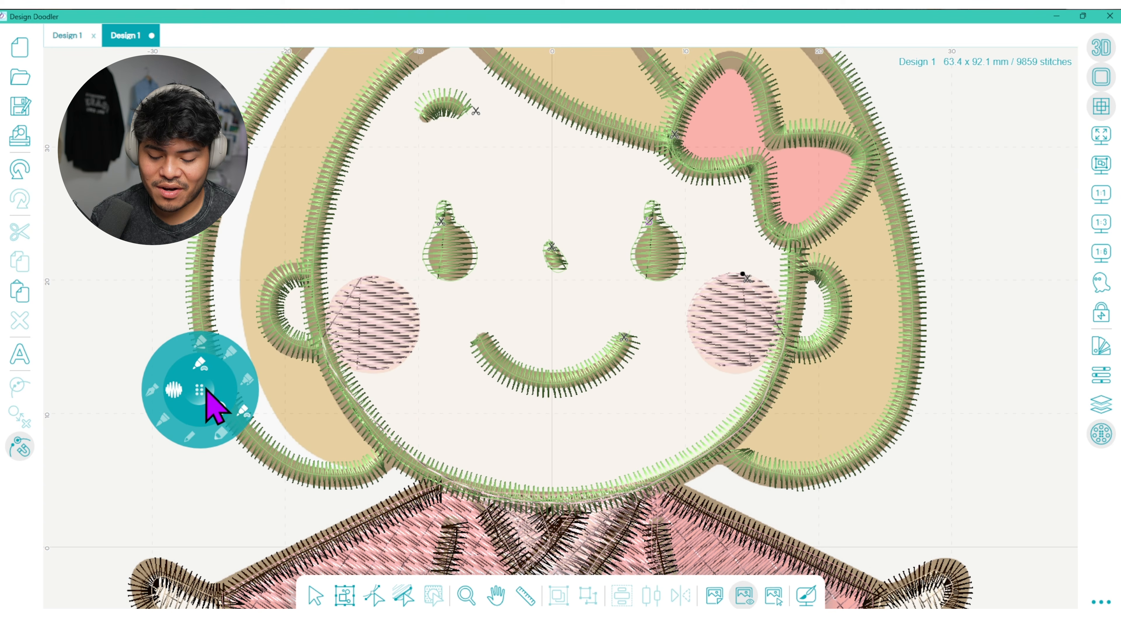
click(193, 431)
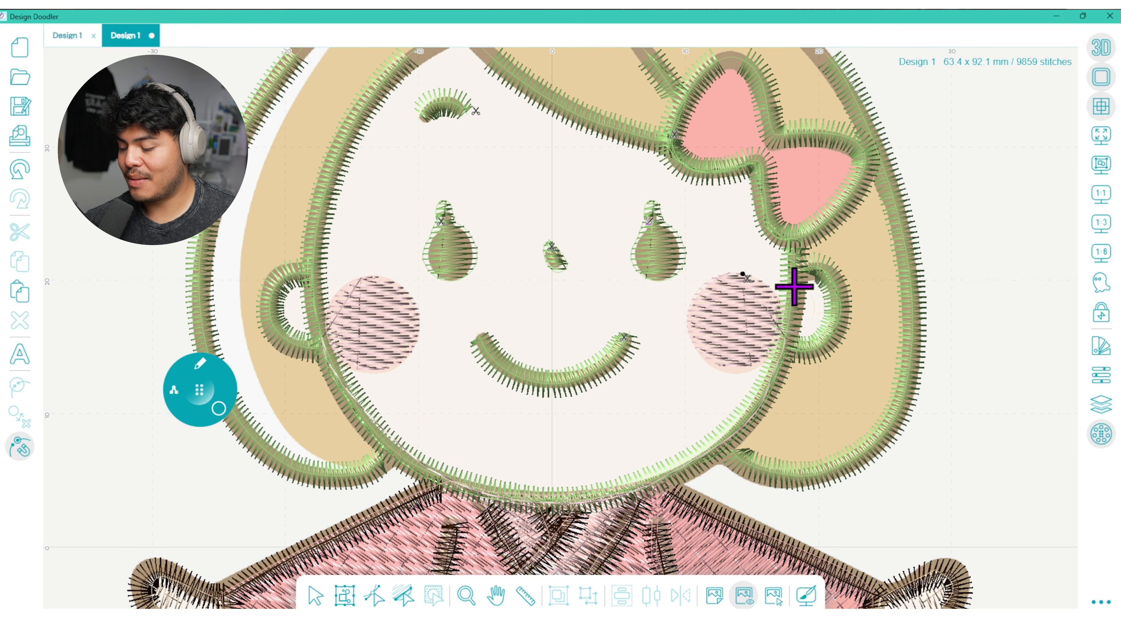
click(798, 237)
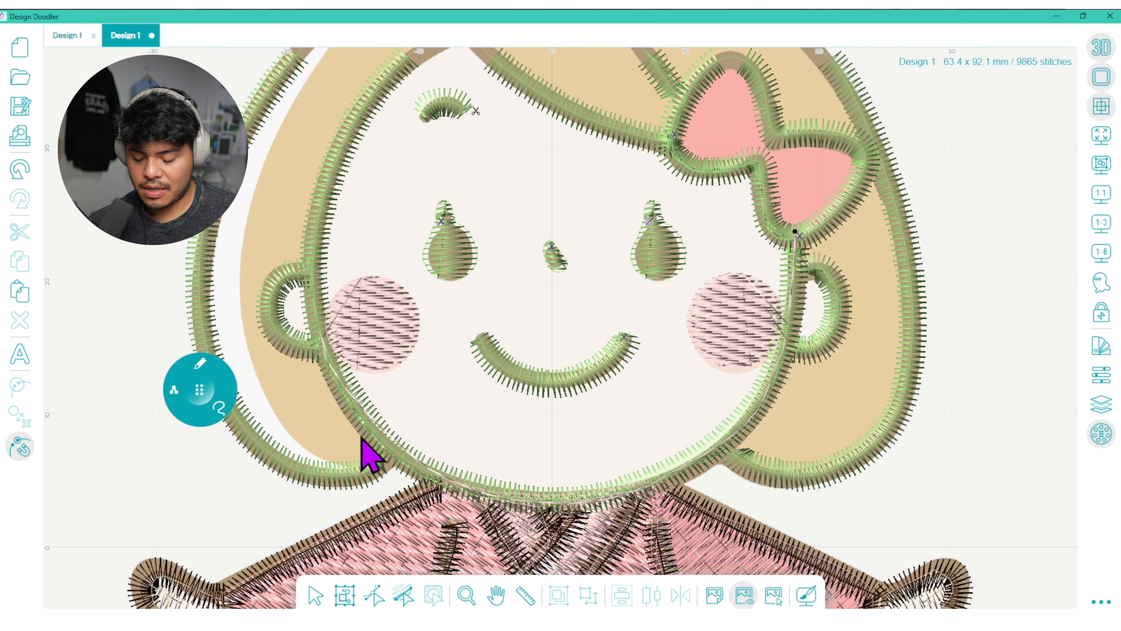
- Adjust the left cheek's stitch angle and move the start and end points of both cheek fills toward the face outline
click(403, 594)
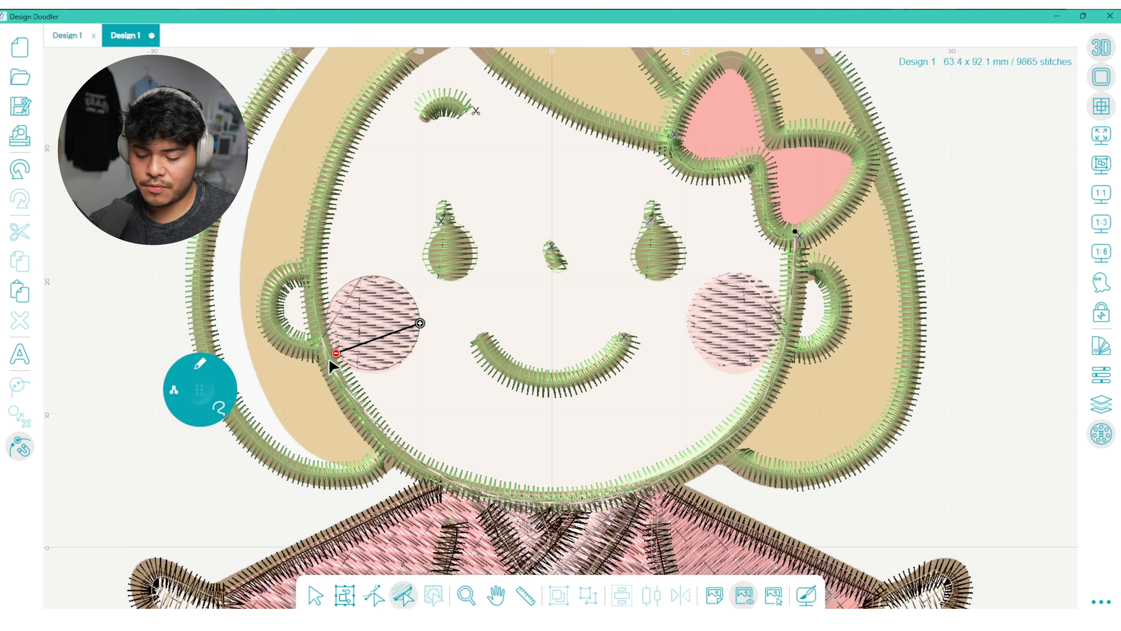
drag(333, 348, 318, 320)
click(374, 595)
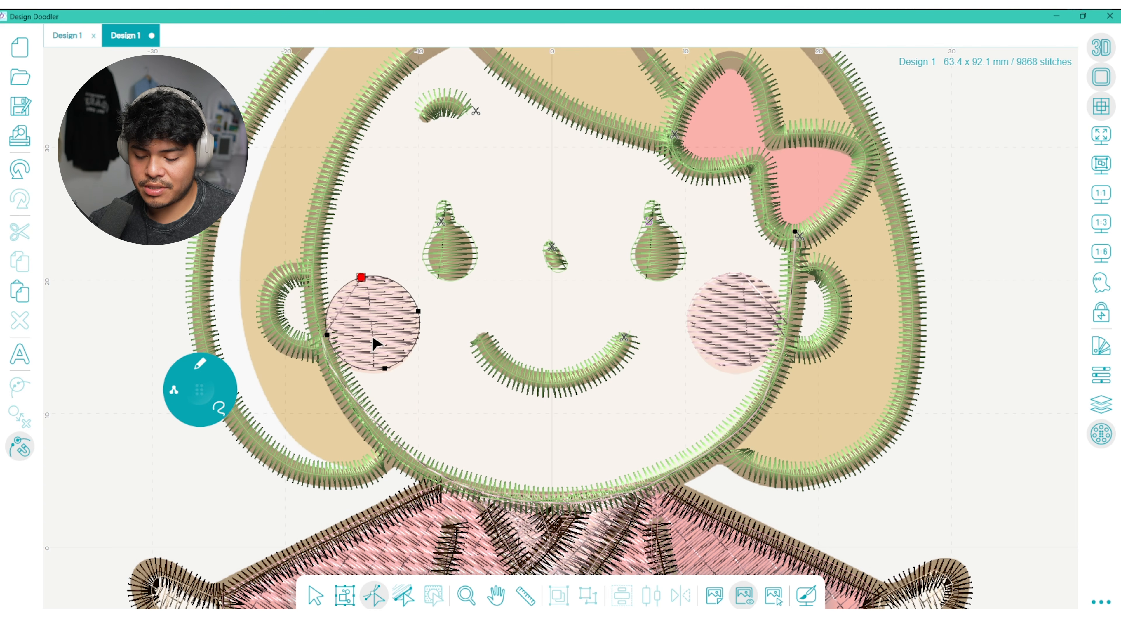
drag(360, 274, 325, 333)
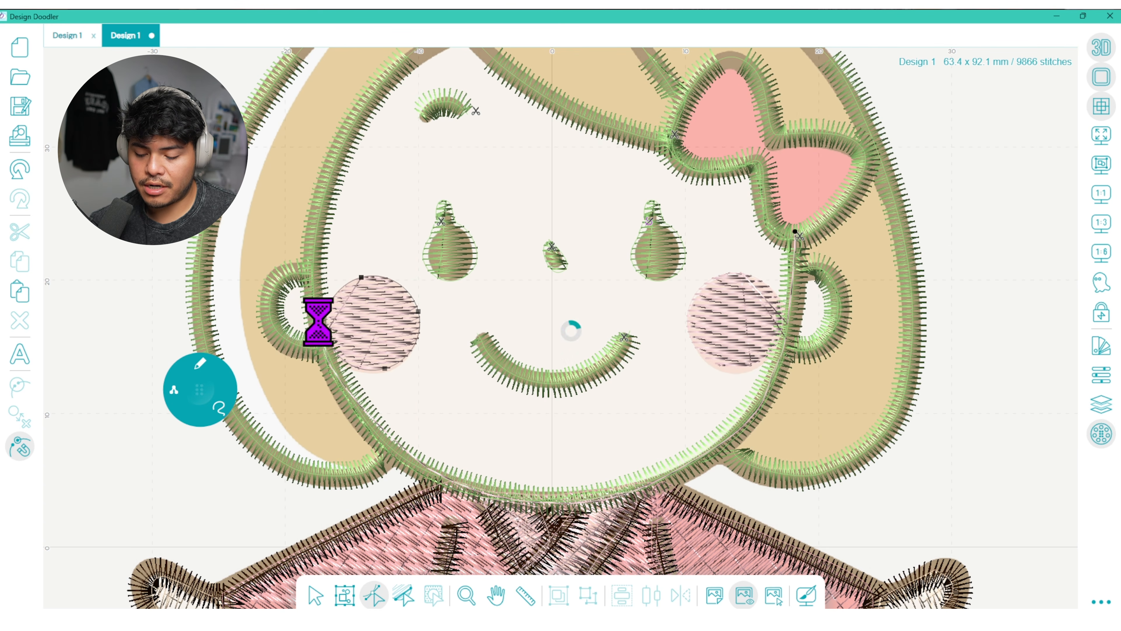
click(758, 304)
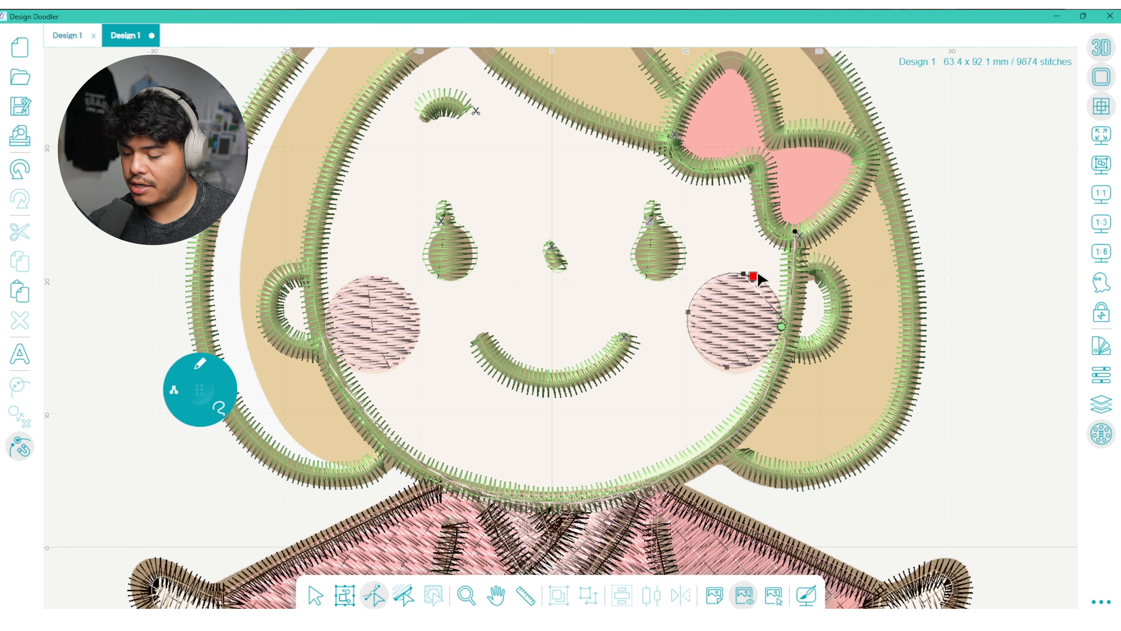
click(316, 593)
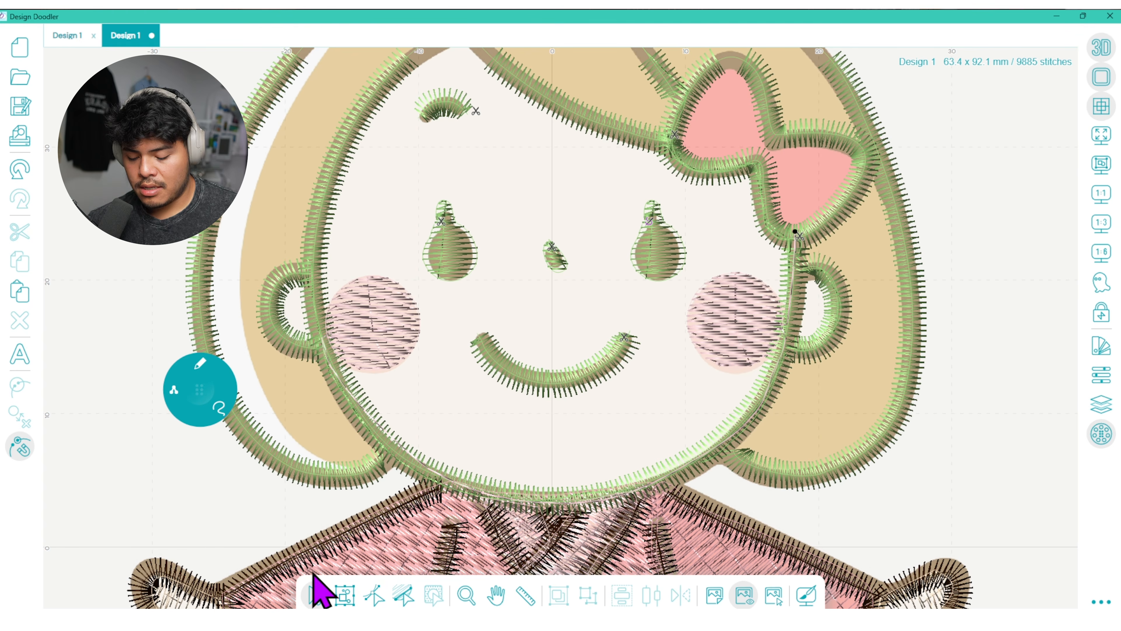
- Select both Flesh Pink cheek fills in the stitch sequence and set their density to 0.6 mm
click(1101, 403)
drag(1053, 223, 1052, 379)
click(845, 343)
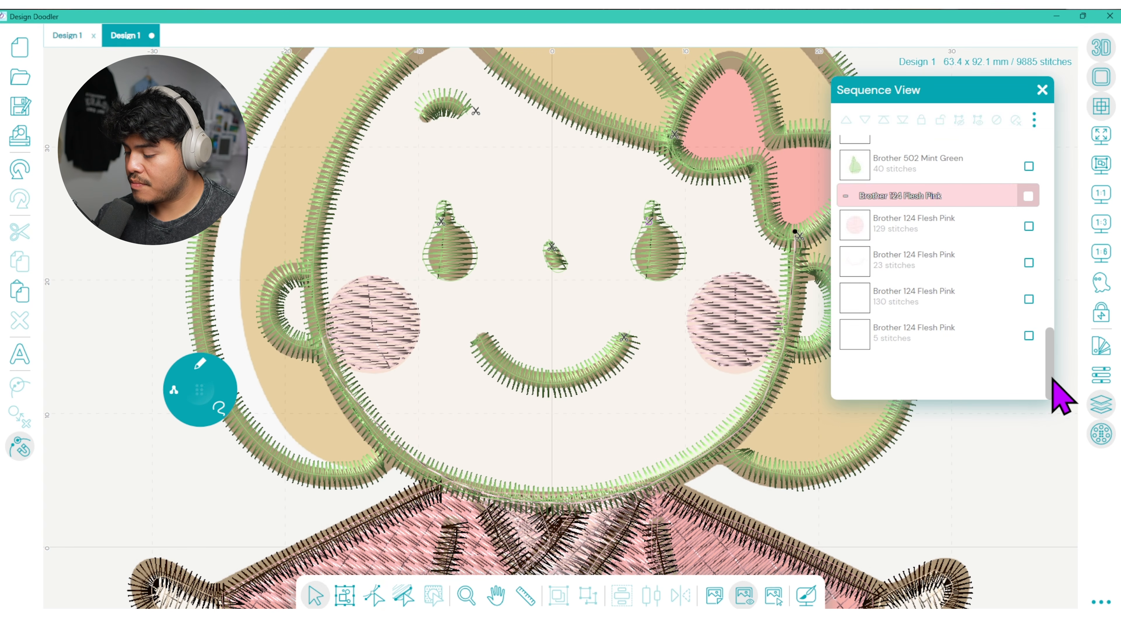
click(1029, 225)
click(1029, 299)
click(1101, 375)
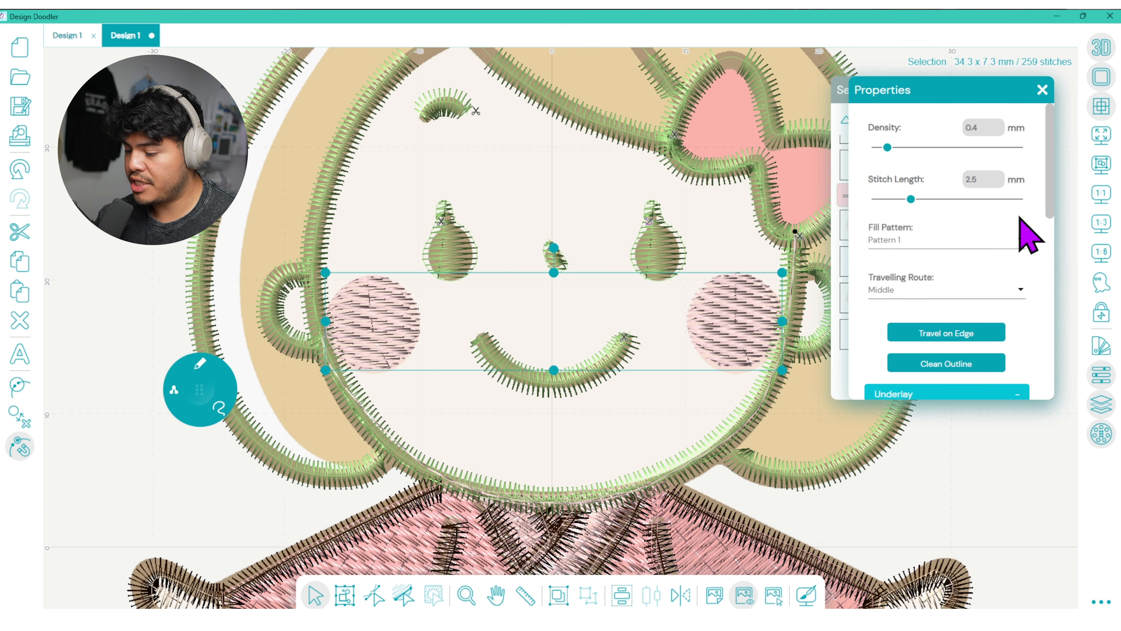
drag(890, 147, 903, 147)
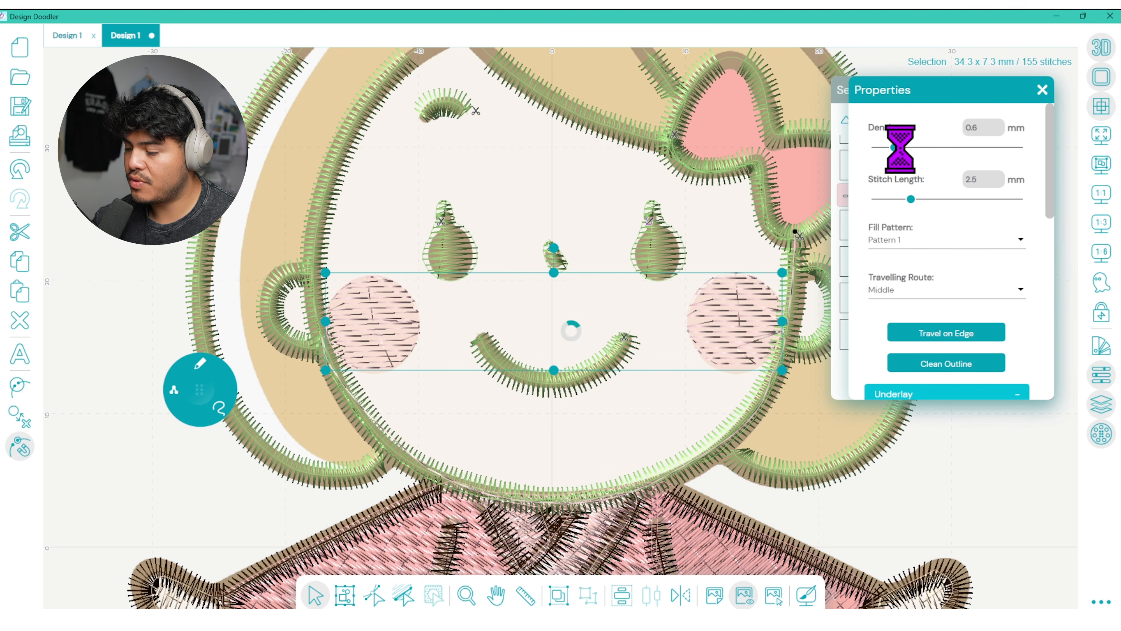
- Change the fill pattern of both cheeks to Smooth
drag(1047, 166, 1052, 183)
scroll(1056, 243, down, 2)
scroll(1056, 243, up, 4)
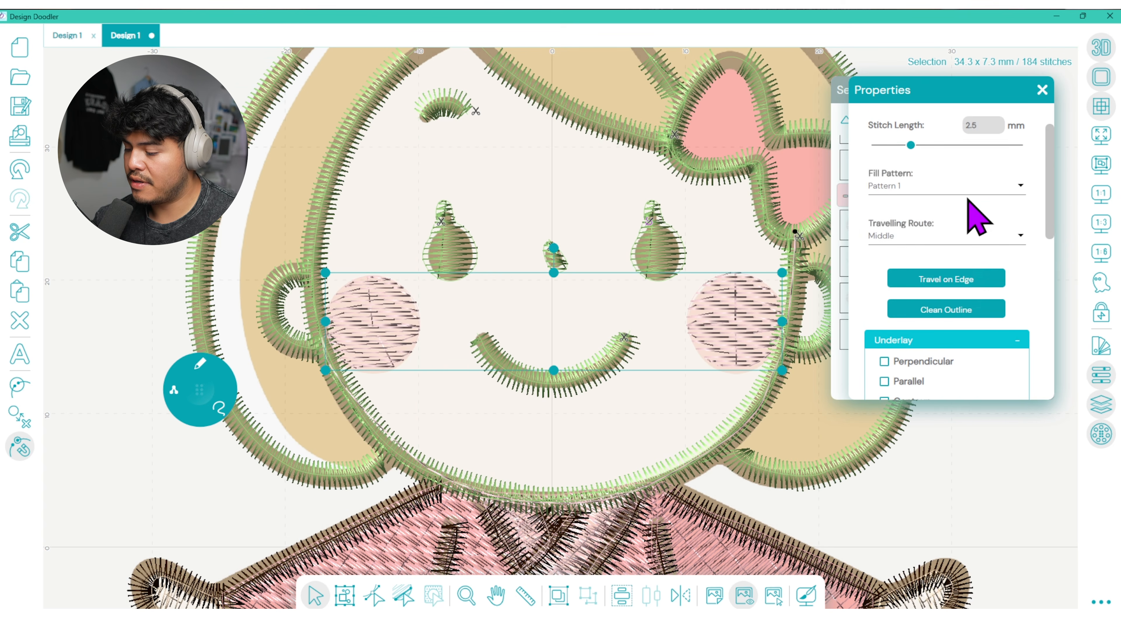
click(944, 185)
click(942, 265)
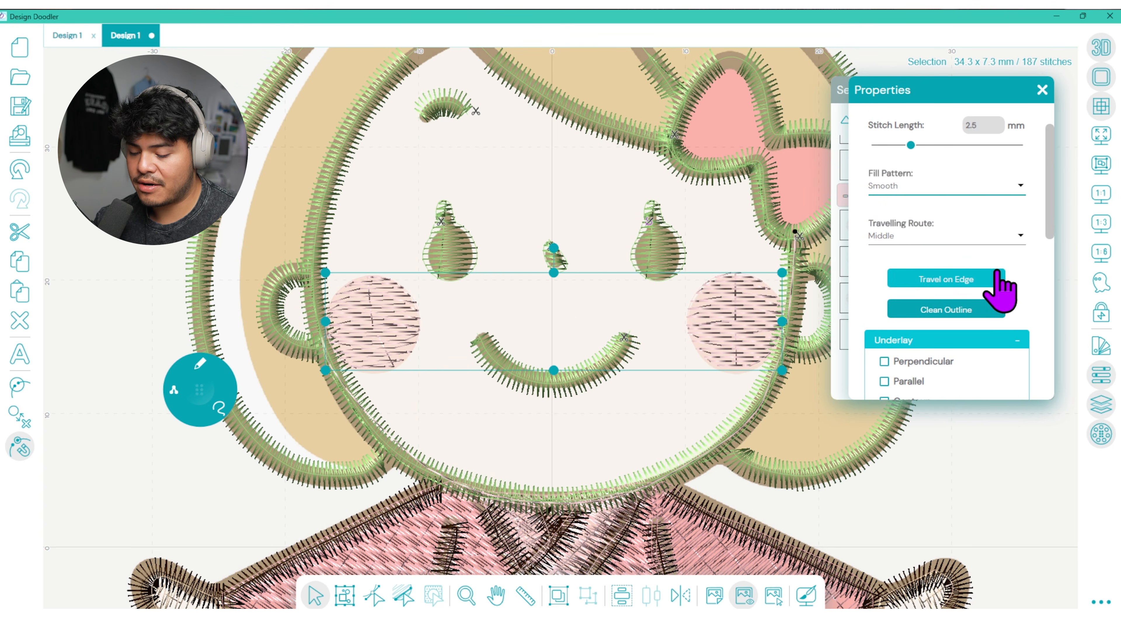
- Set the left cheek's Tie On to Basic, then close its properties and the sequence list
scroll(1053, 251, down, 1)
scroll(1054, 247, down, 3)
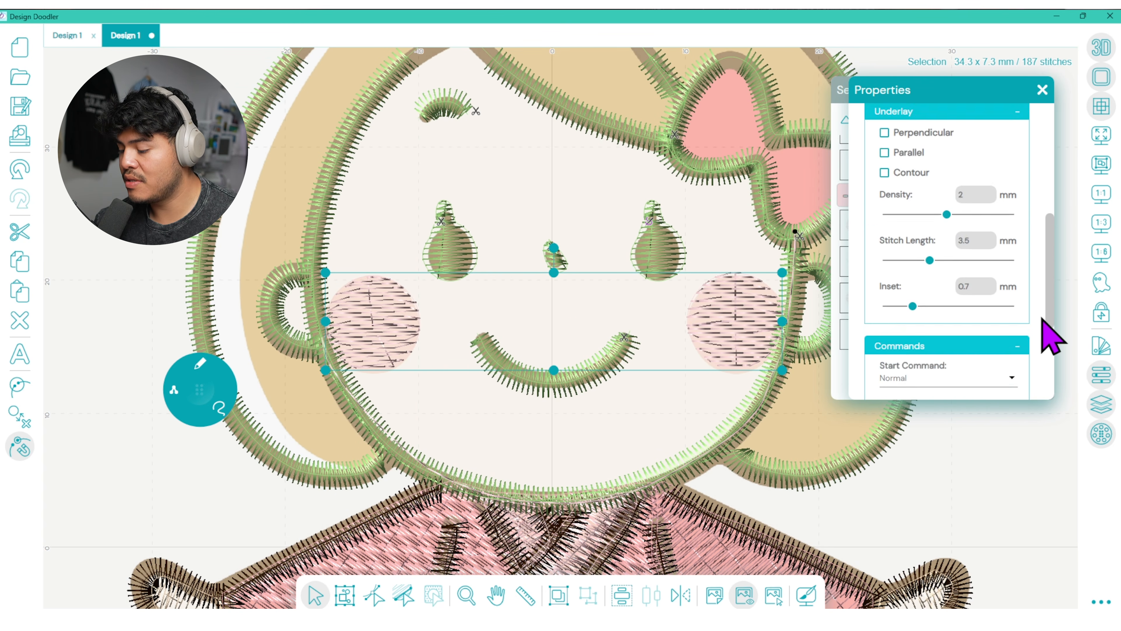
click(1008, 446)
click(407, 321)
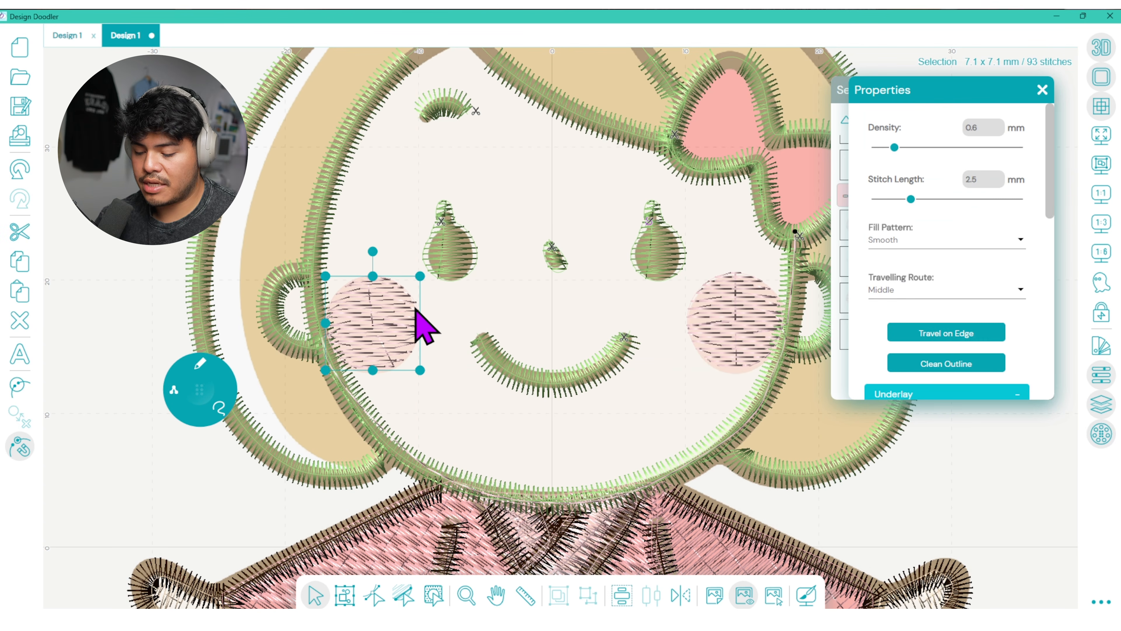
scroll(1053, 270, down, 5)
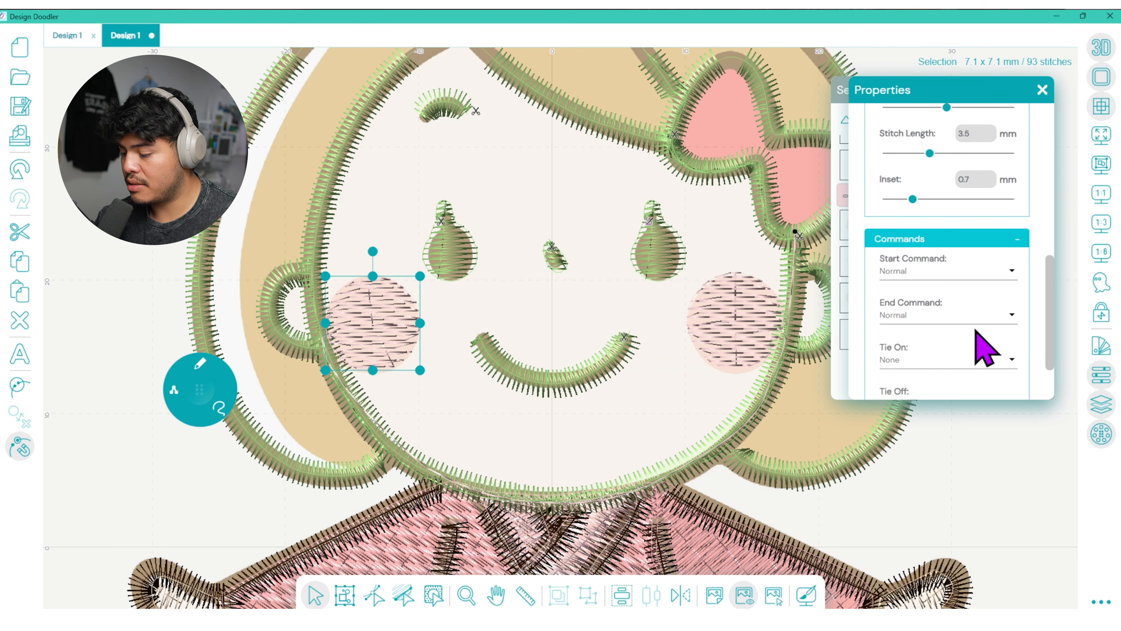
click(968, 359)
click(958, 389)
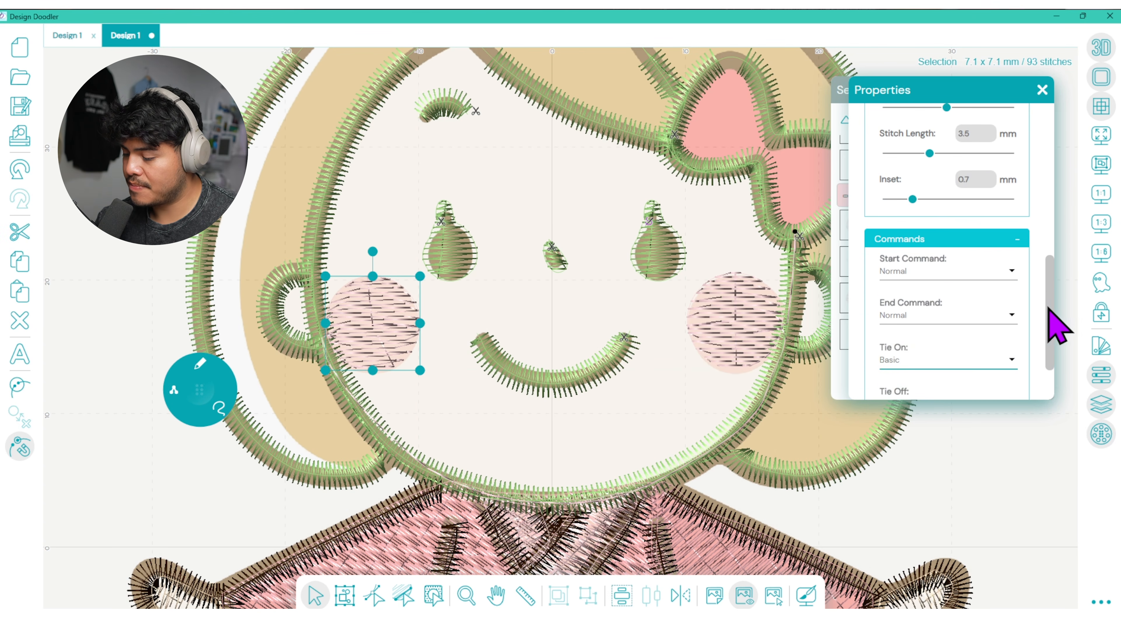
scroll(1059, 326, down, 3)
click(1042, 91)
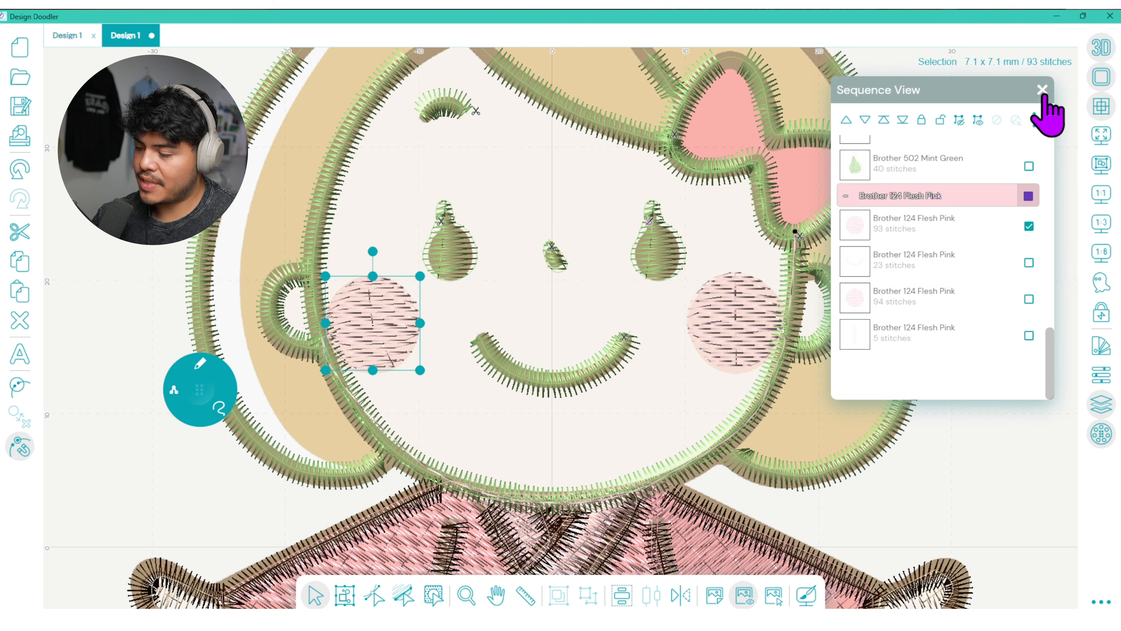
click(1033, 435)
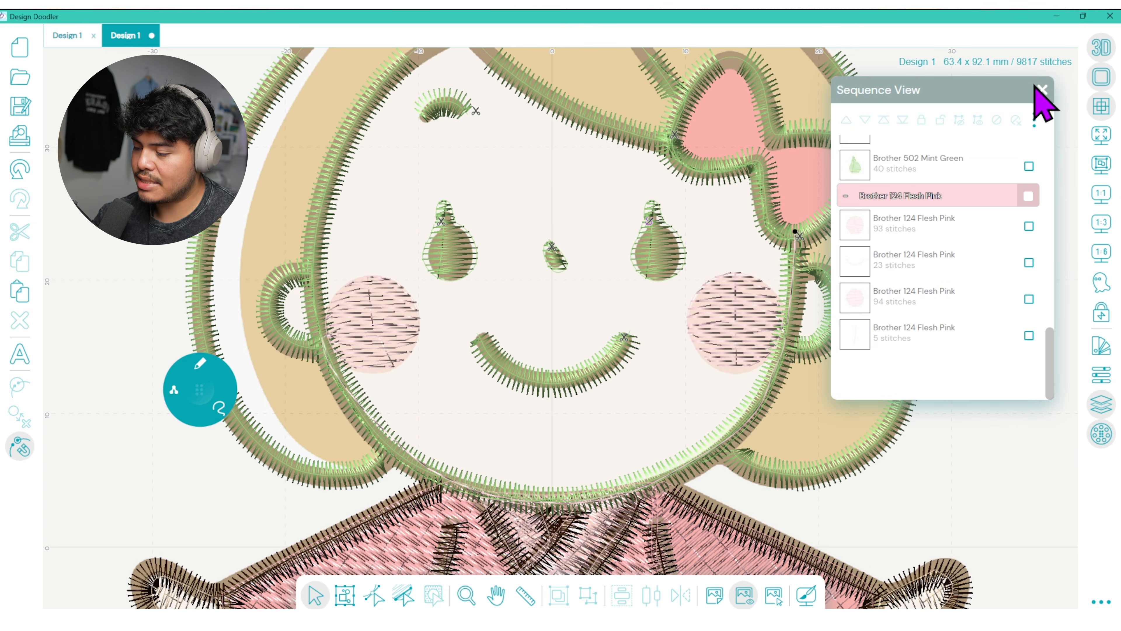
drag(830, 75, 588, 163)
click(1042, 90)
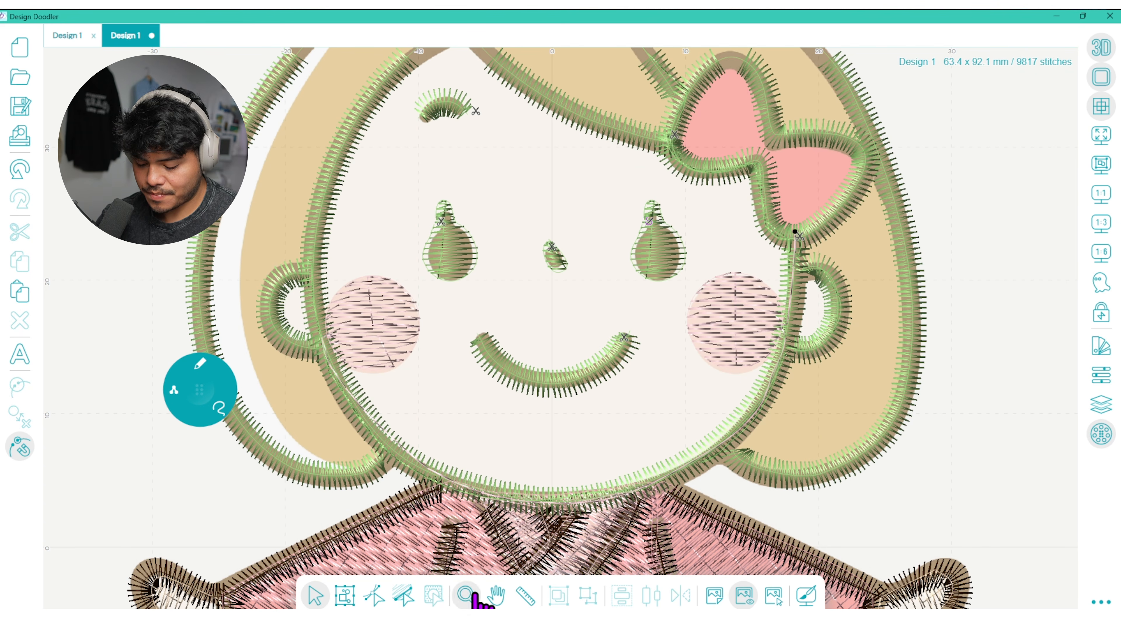
- Trace and fill the pink hair bow with stitches, keeping the fill within its stitched outline
click(496, 594)
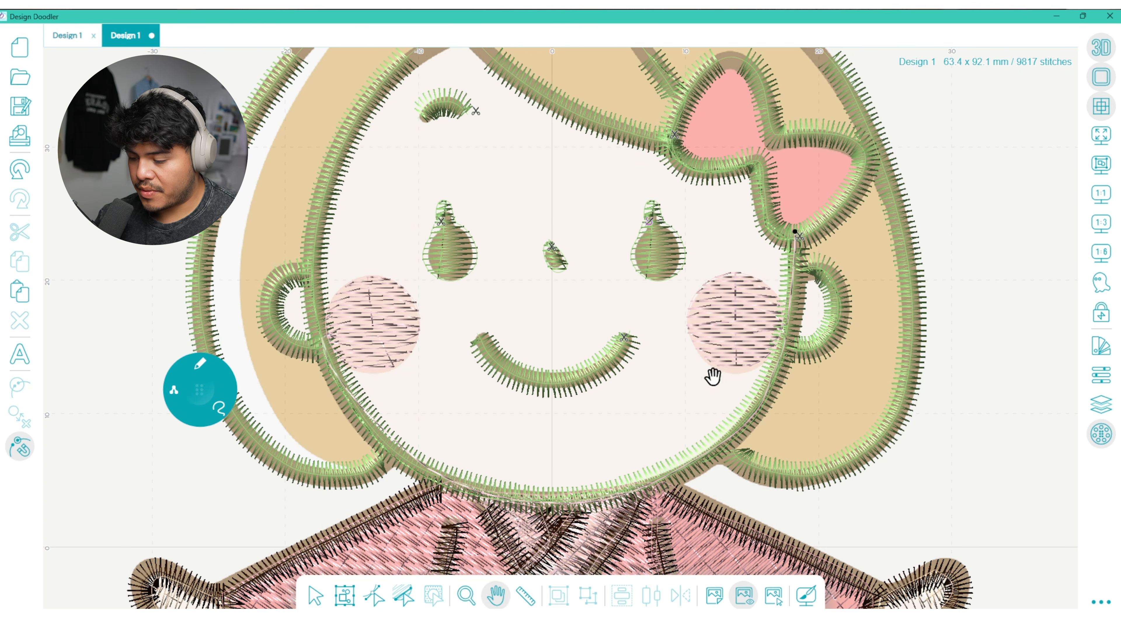
drag(731, 358, 533, 498)
click(211, 373)
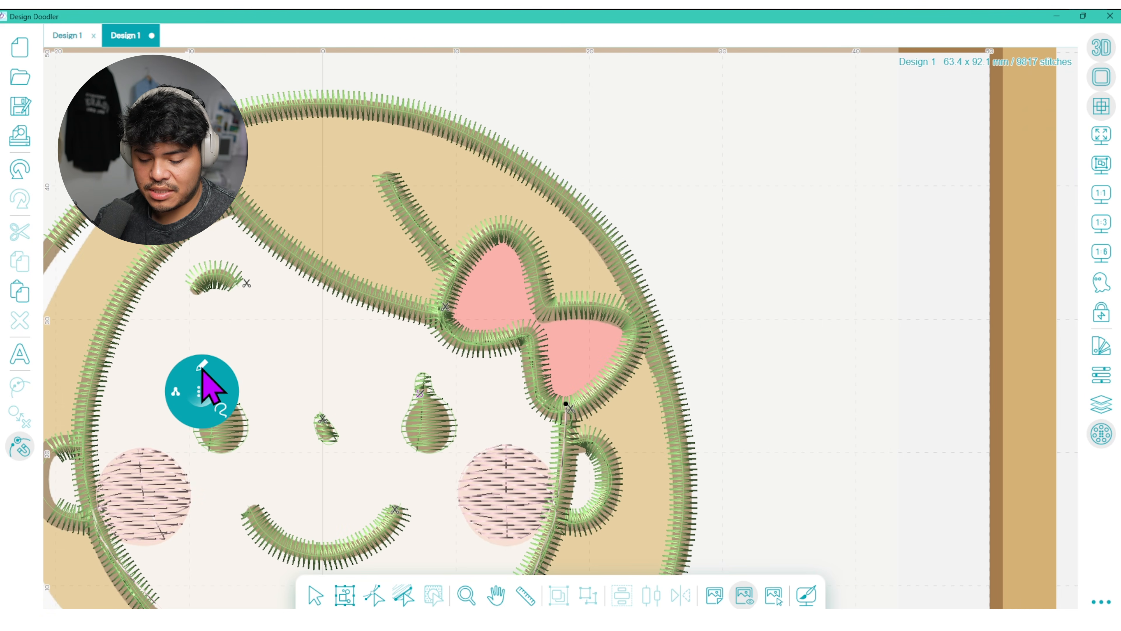
click(200, 366)
click(246, 413)
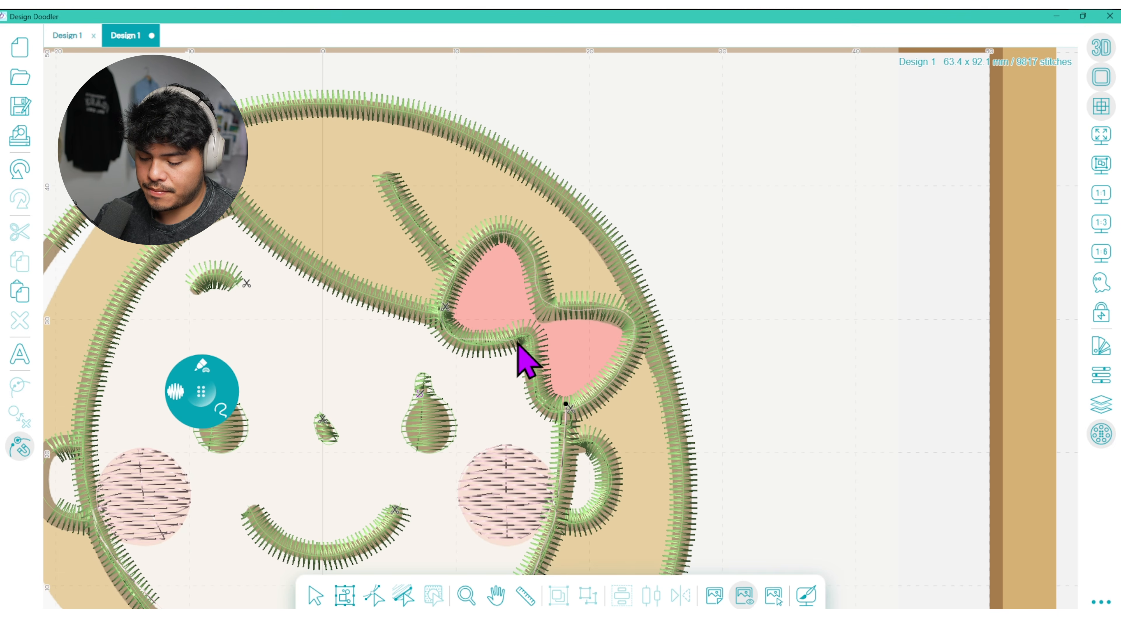
click(553, 412)
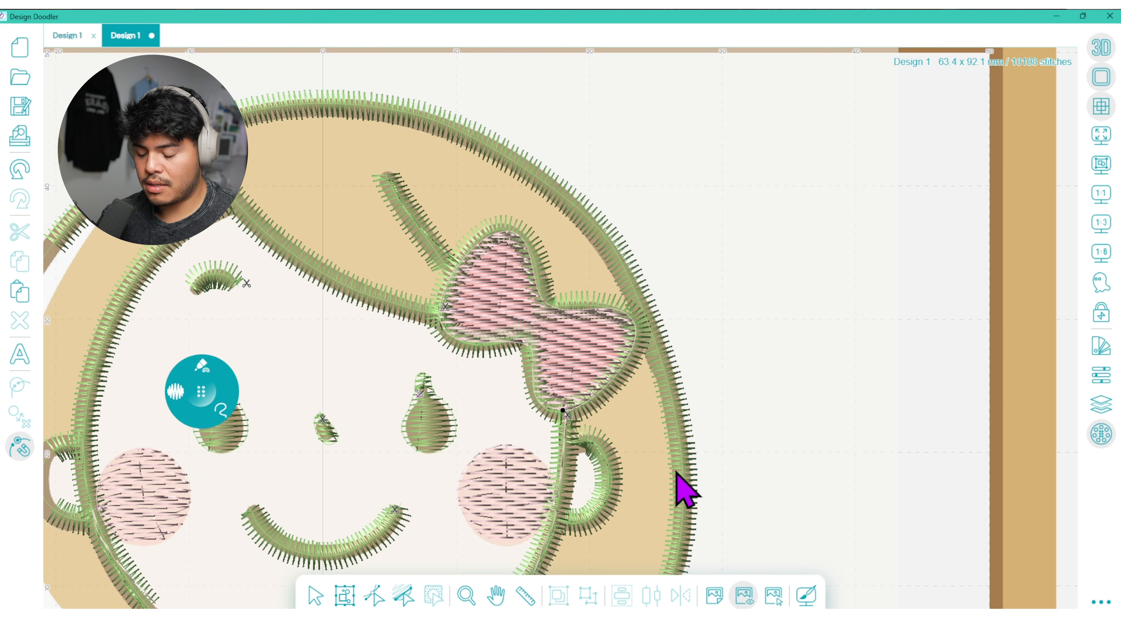
- Angle the bow fill's stitches diagonally, from the bow's left edge down toward its lower tip
click(317, 595)
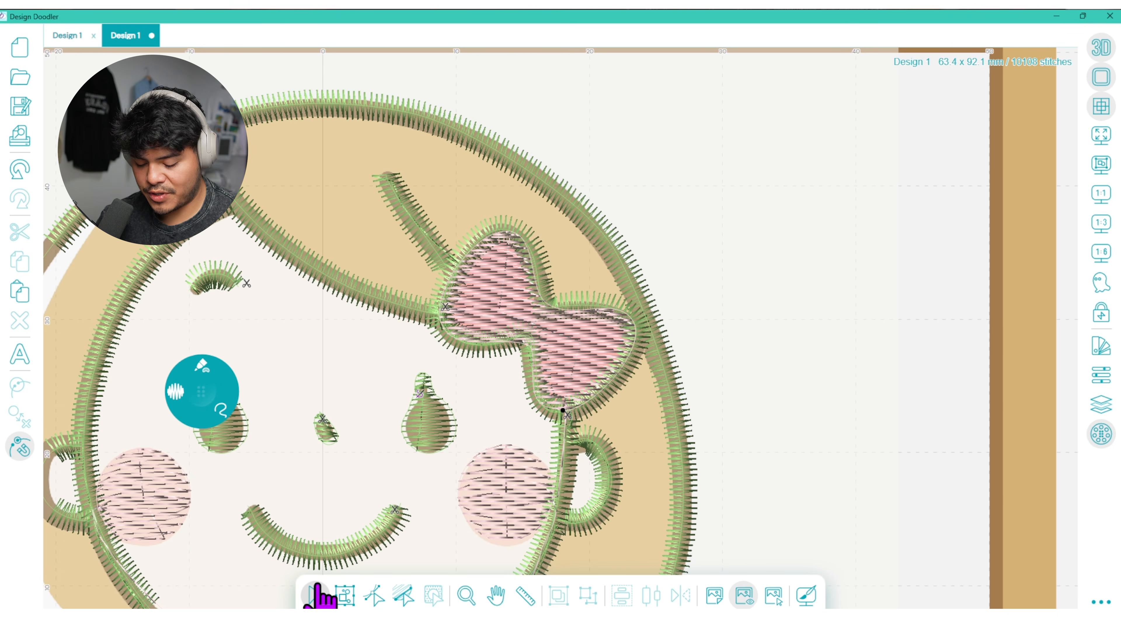
click(575, 380)
click(819, 373)
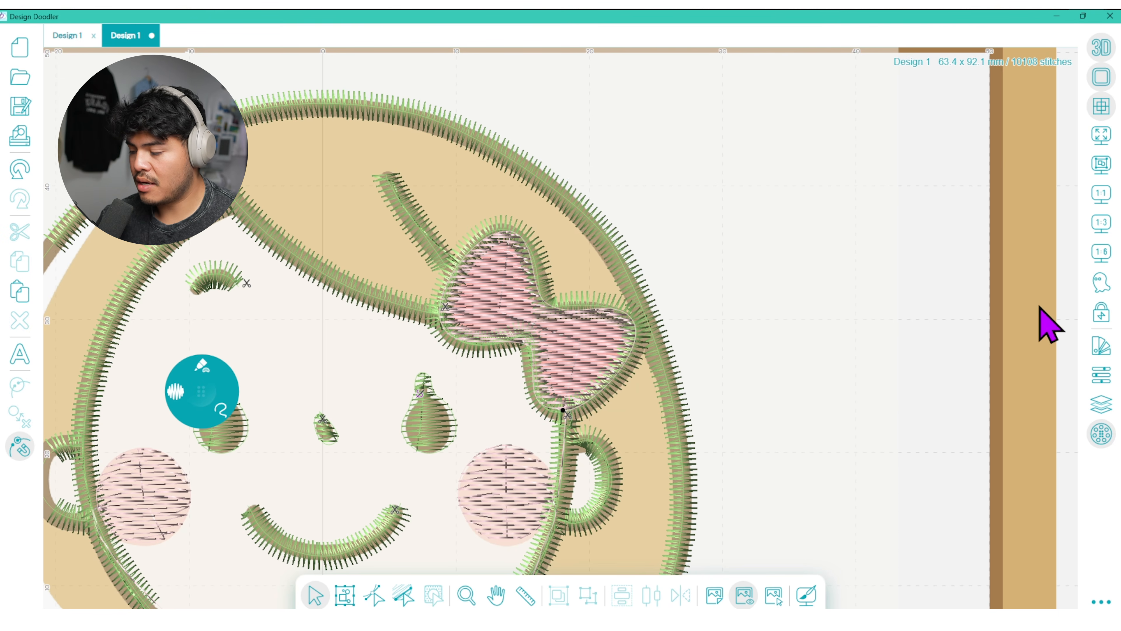
click(1101, 196)
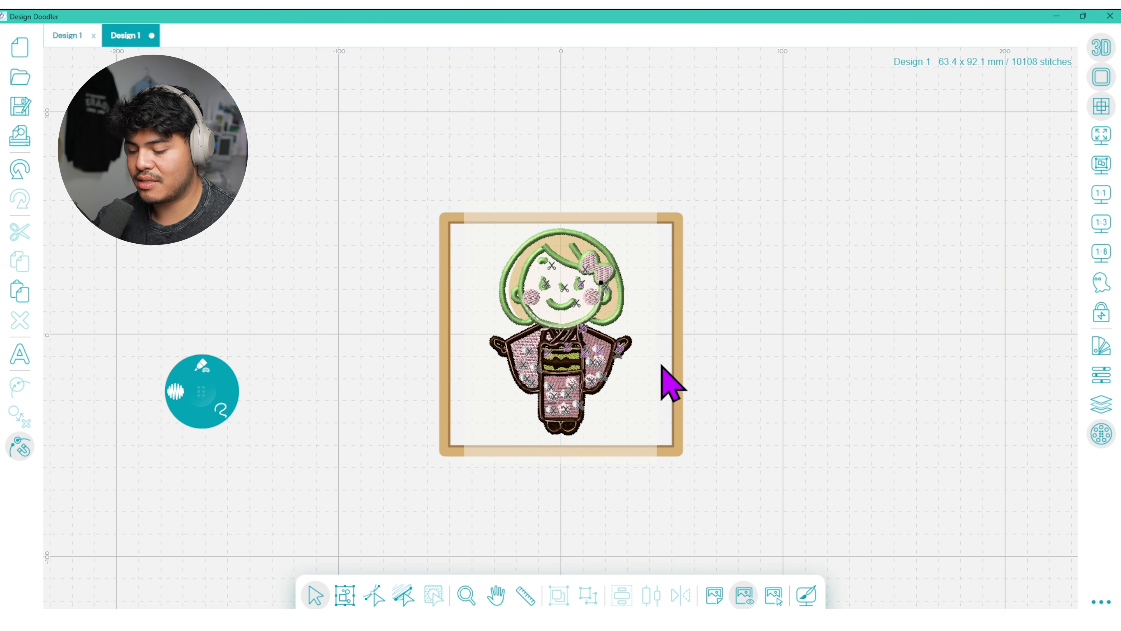
click(1101, 251)
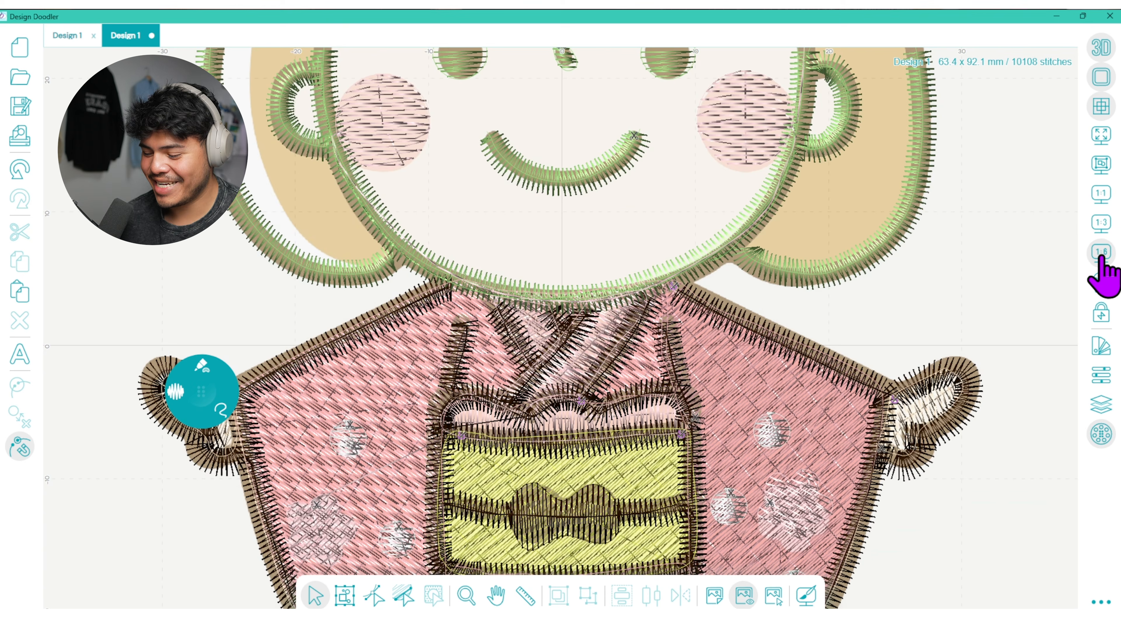
click(496, 595)
drag(653, 203, 613, 470)
click(318, 583)
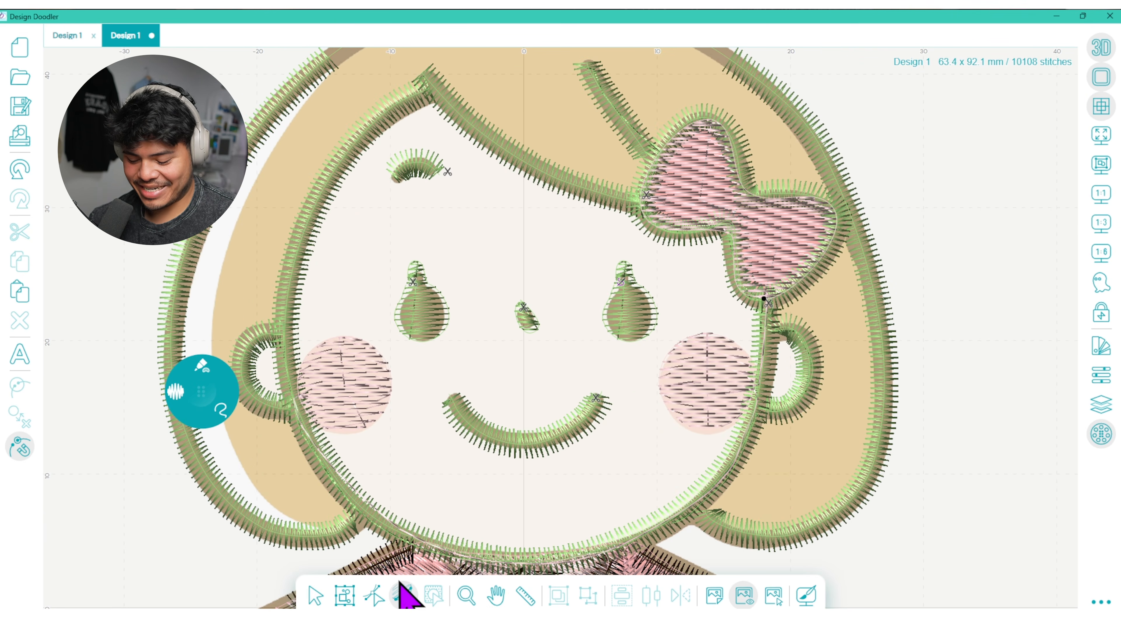
click(747, 237)
drag(834, 209, 778, 315)
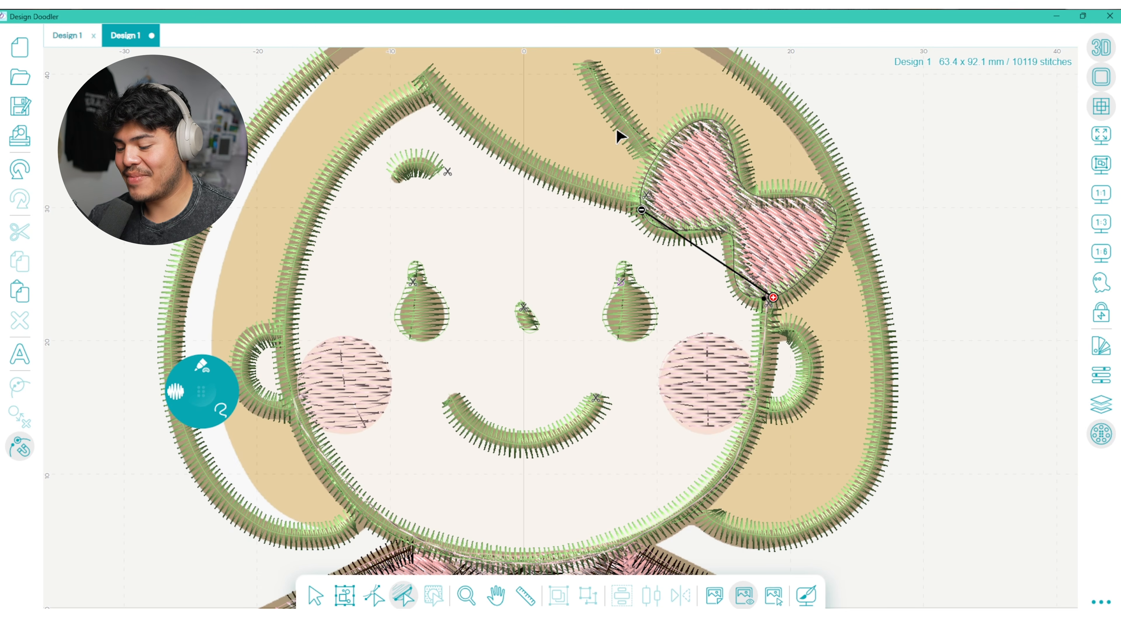
- Enable Perpendicular underlay on the bow fill and increase the underlay's density spacing
click(318, 594)
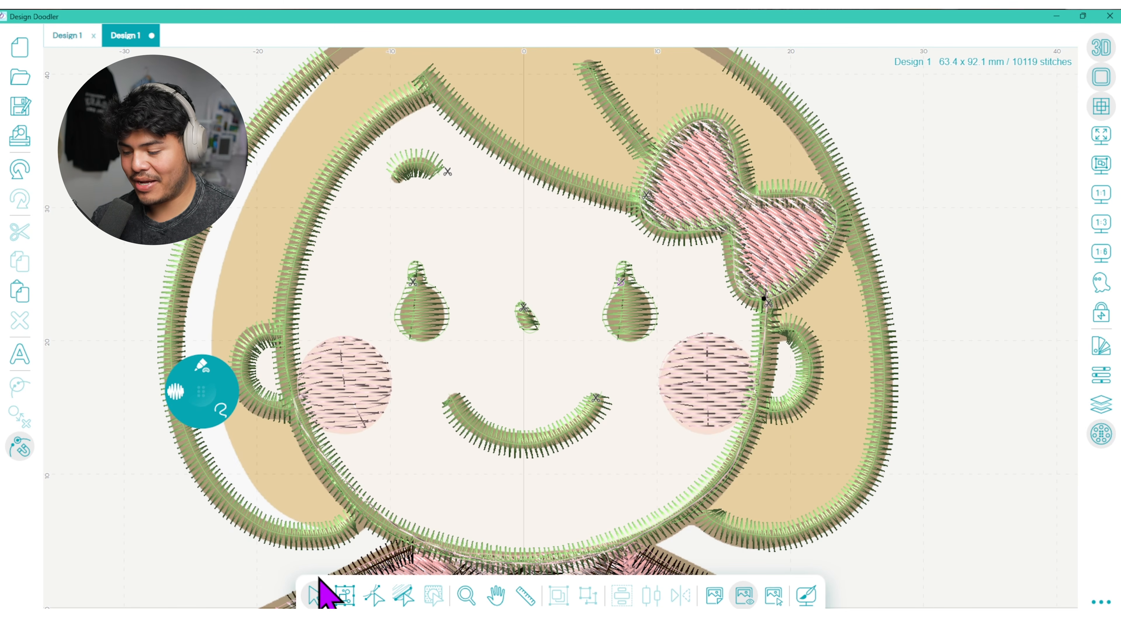
click(796, 258)
click(1101, 377)
drag(1050, 179, 1050, 276)
click(918, 154)
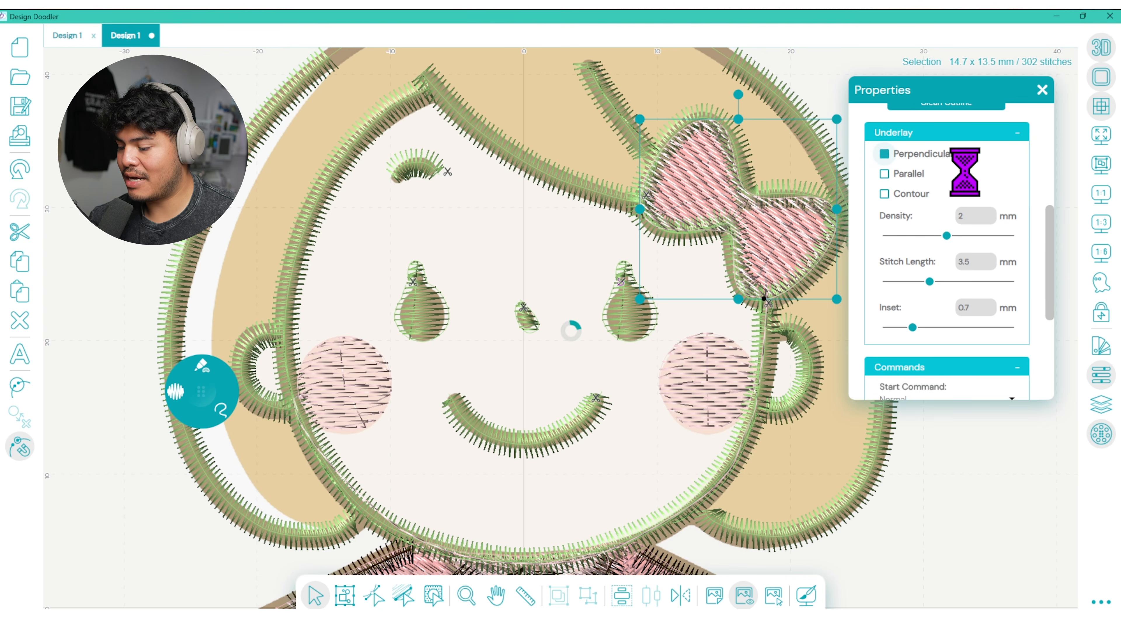
drag(947, 235, 987, 235)
- Set the bow fill's Tie Off to Basic and its End Command to Trim, then close its properties
drag(1050, 254, 1034, 338)
click(945, 334)
click(940, 356)
click(966, 247)
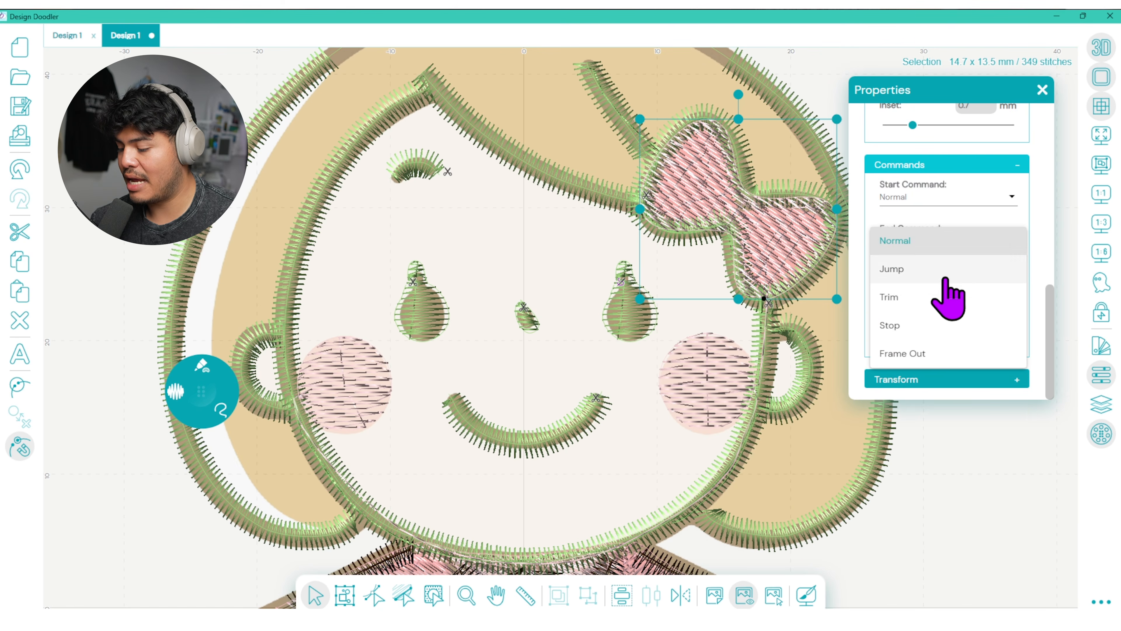
click(944, 294)
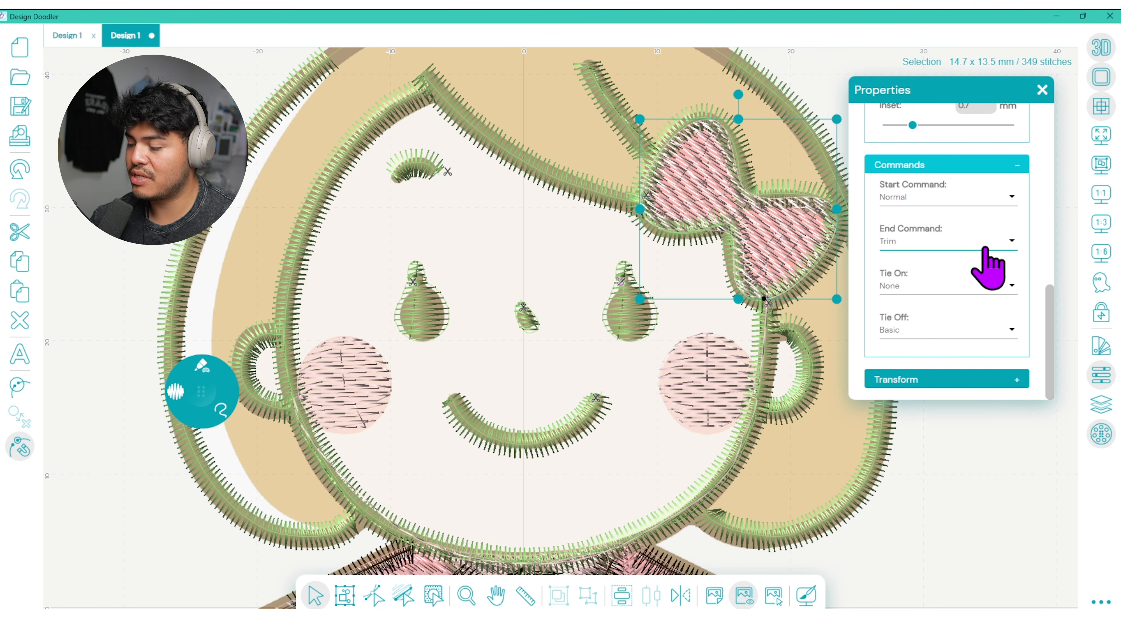
click(1043, 89)
click(1058, 170)
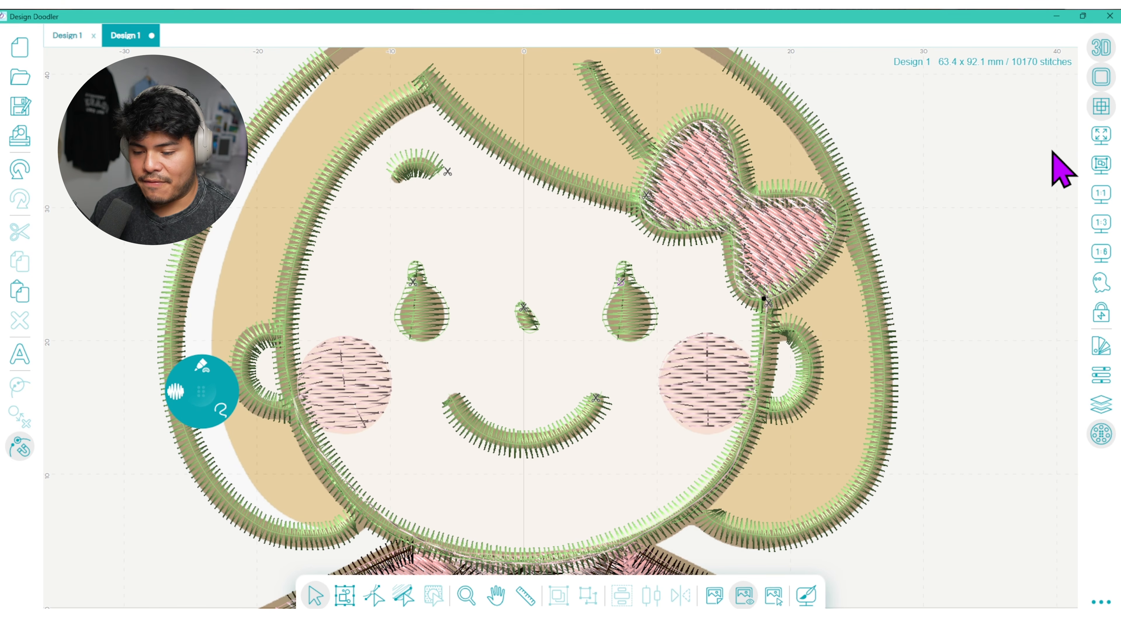
- Trace the white highlight strip along the left side of the hair as a fill in palette colour 2
click(496, 595)
drag(534, 492, 686, 489)
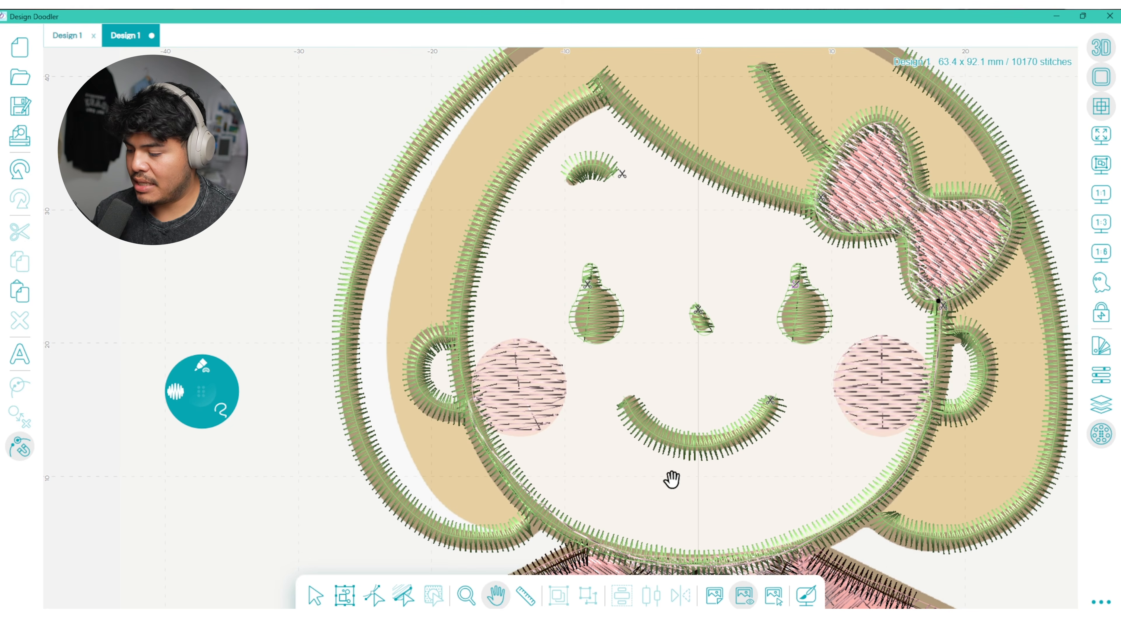
click(1101, 375)
click(1042, 90)
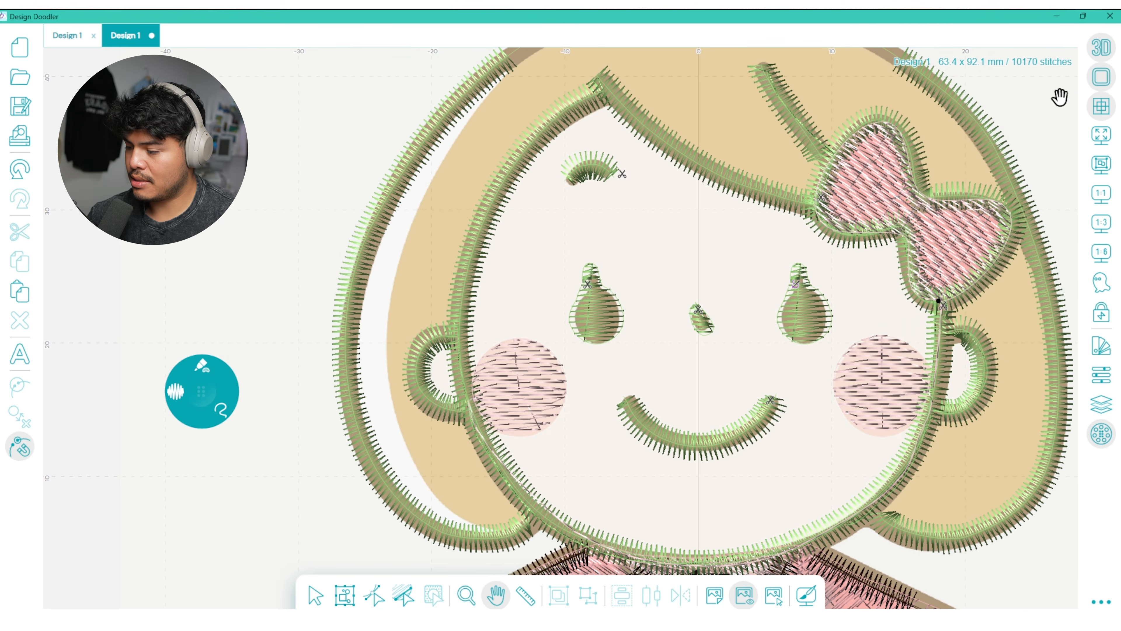
click(1102, 376)
click(1101, 377)
click(1103, 349)
click(1019, 151)
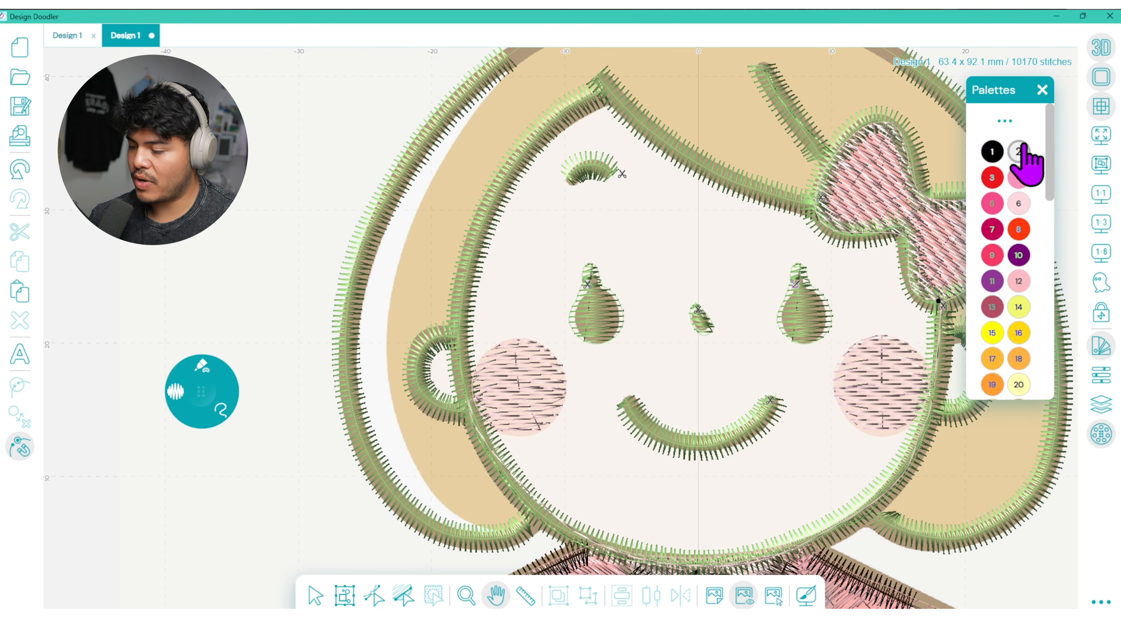
click(210, 357)
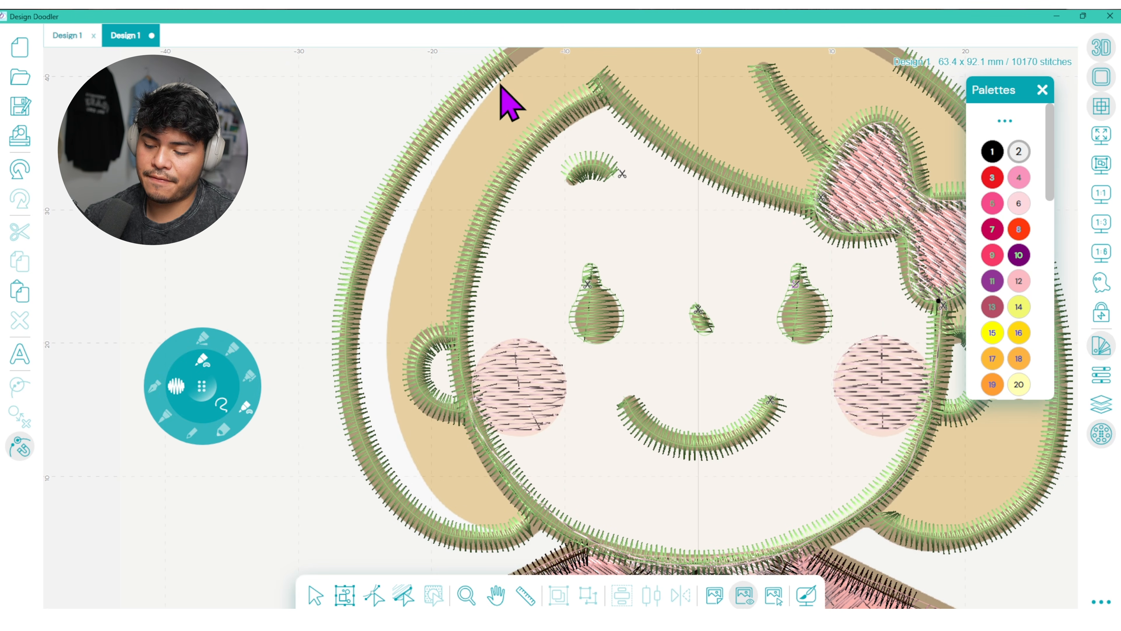
mouse_move(506, 87)
mouse_down()
mouse_move(430, 186)
mouse_move(385, 309)
mouse_move(389, 419)
mouse_move(430, 483)
mouse_up()
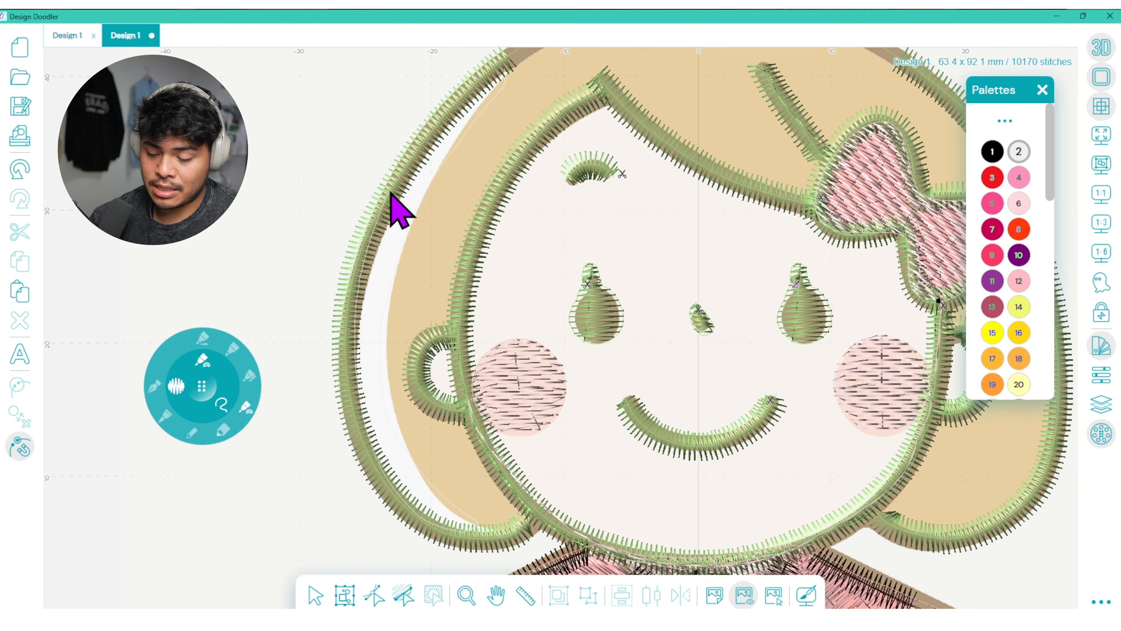
drag(427, 144, 503, 72)
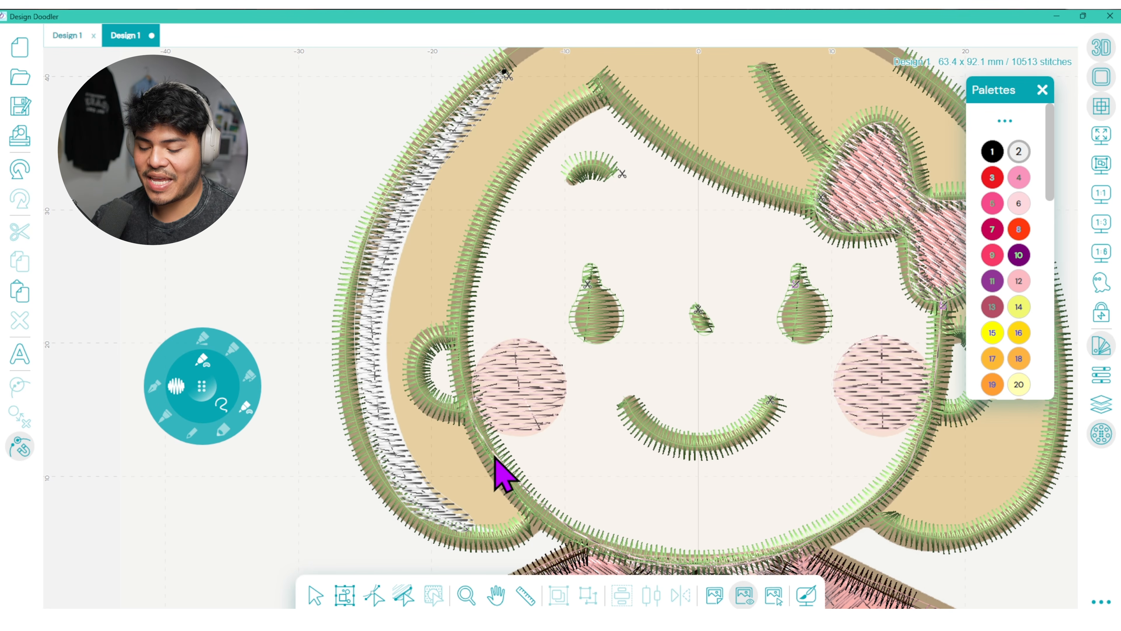
- Reposition outline points on both sides of the white hair highlight fill to follow the artwork's curve
click(315, 595)
click(376, 390)
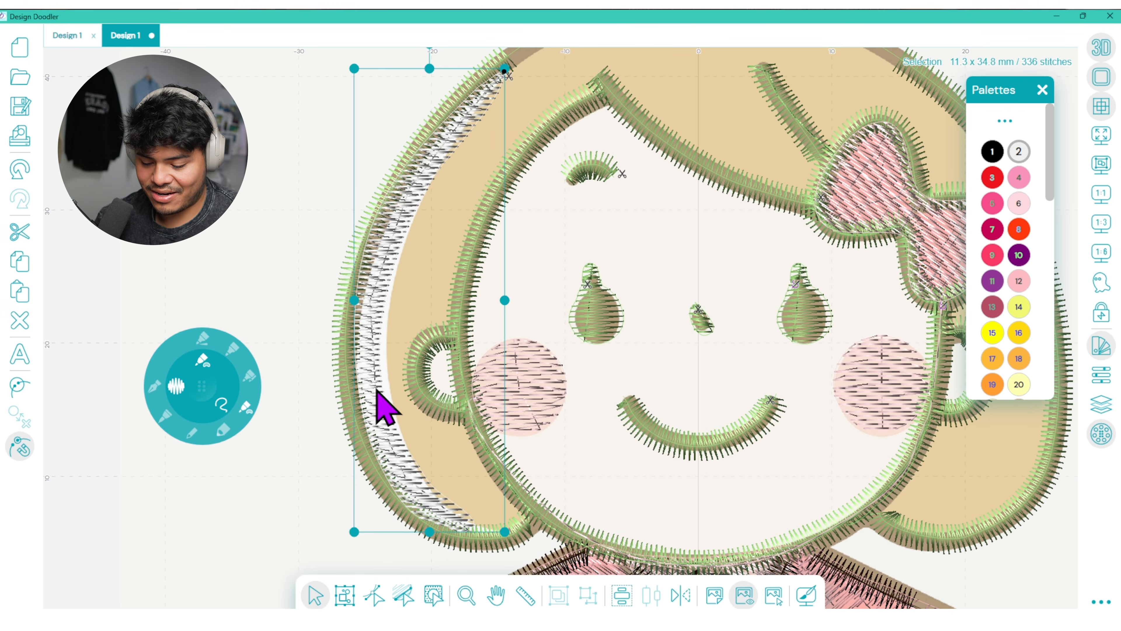
click(376, 585)
drag(380, 358, 388, 358)
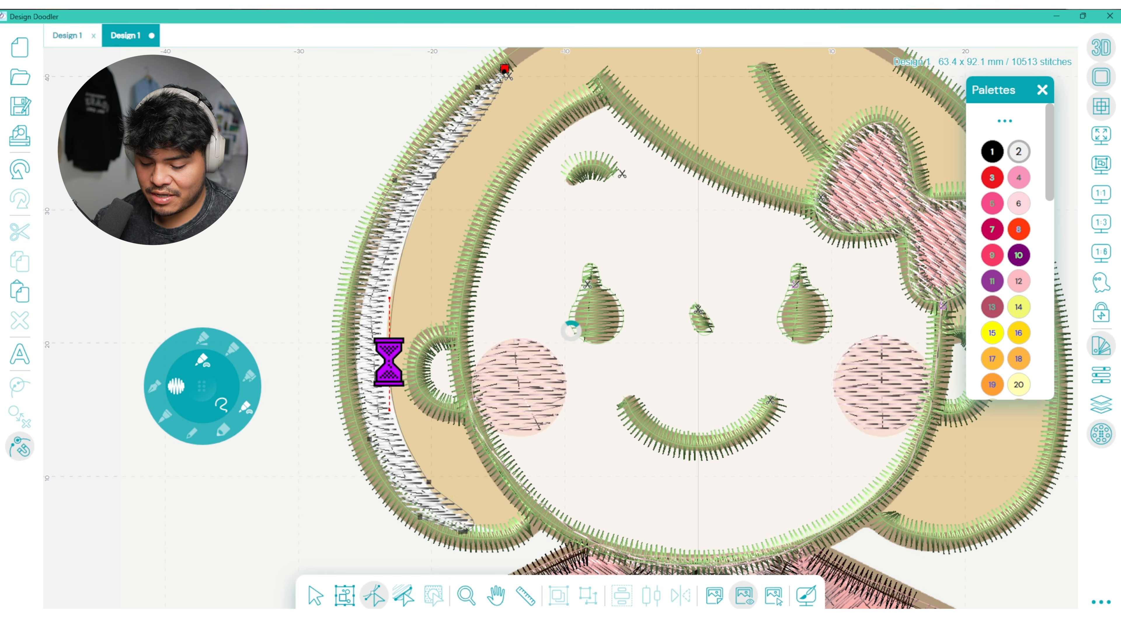
click(368, 444)
drag(394, 180, 399, 186)
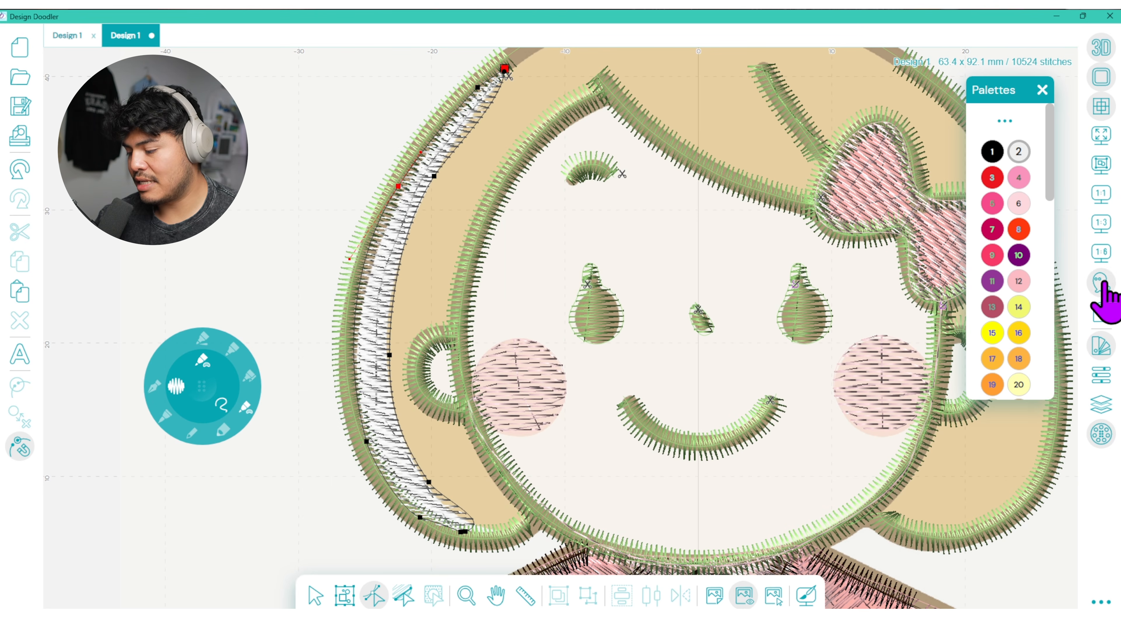
- Change the hair highlight's fill pattern to Satin and set its density to 0.5 mm
click(1102, 376)
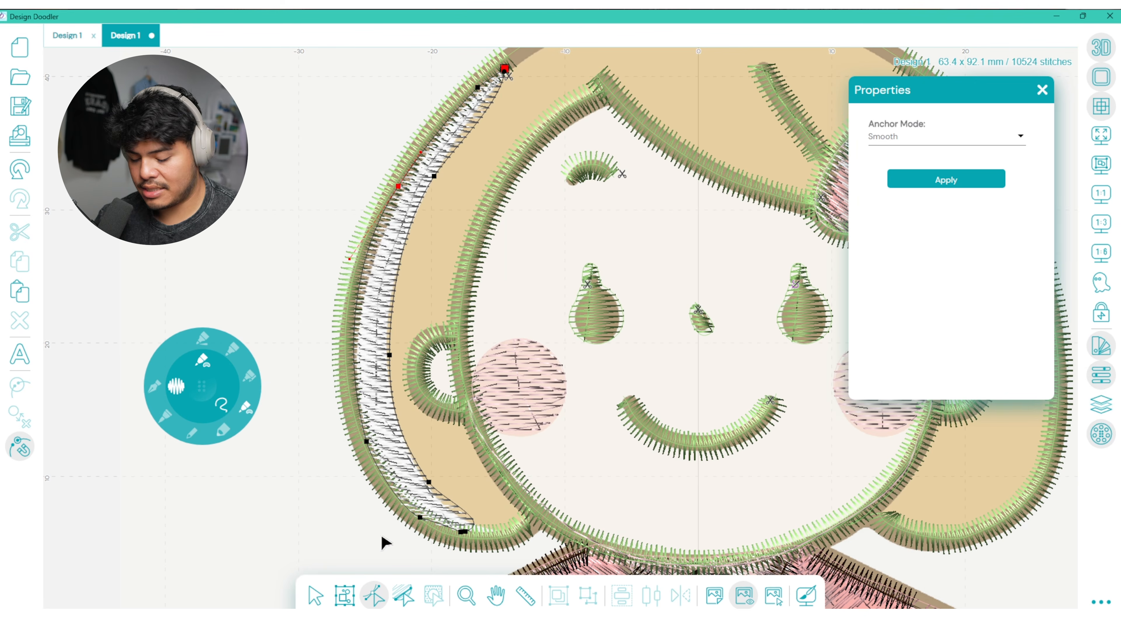
click(316, 595)
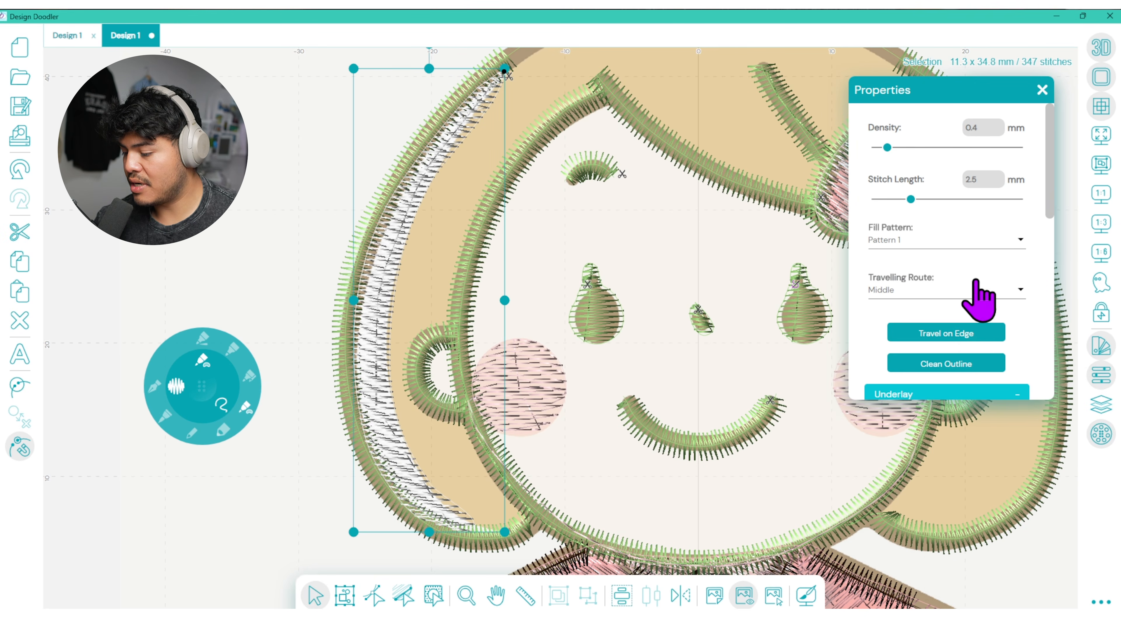
click(975, 240)
click(989, 211)
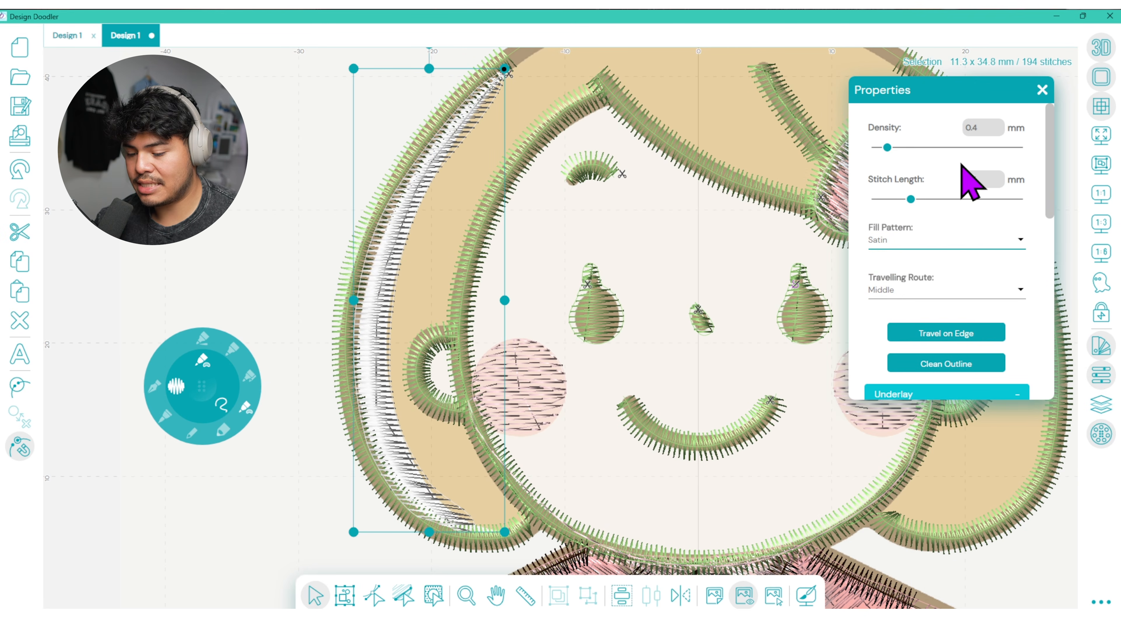
drag(891, 148, 896, 148)
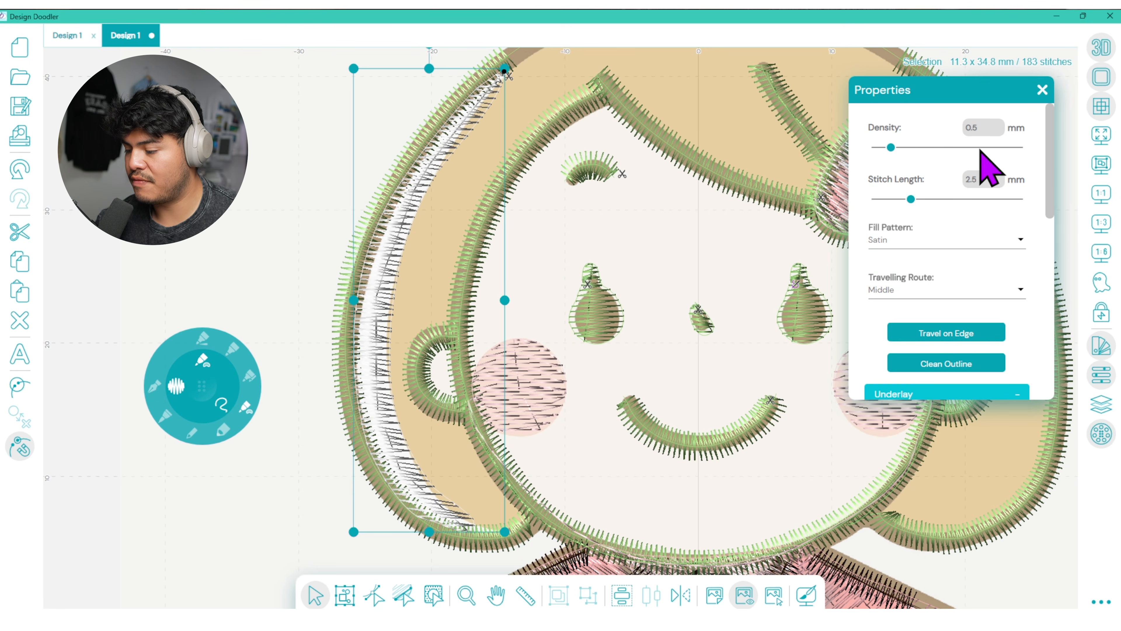
- Set the hair highlight's Tie On and Tie Off to Basic and its End Command to Trim
drag(1051, 204, 1047, 396)
click(1010, 287)
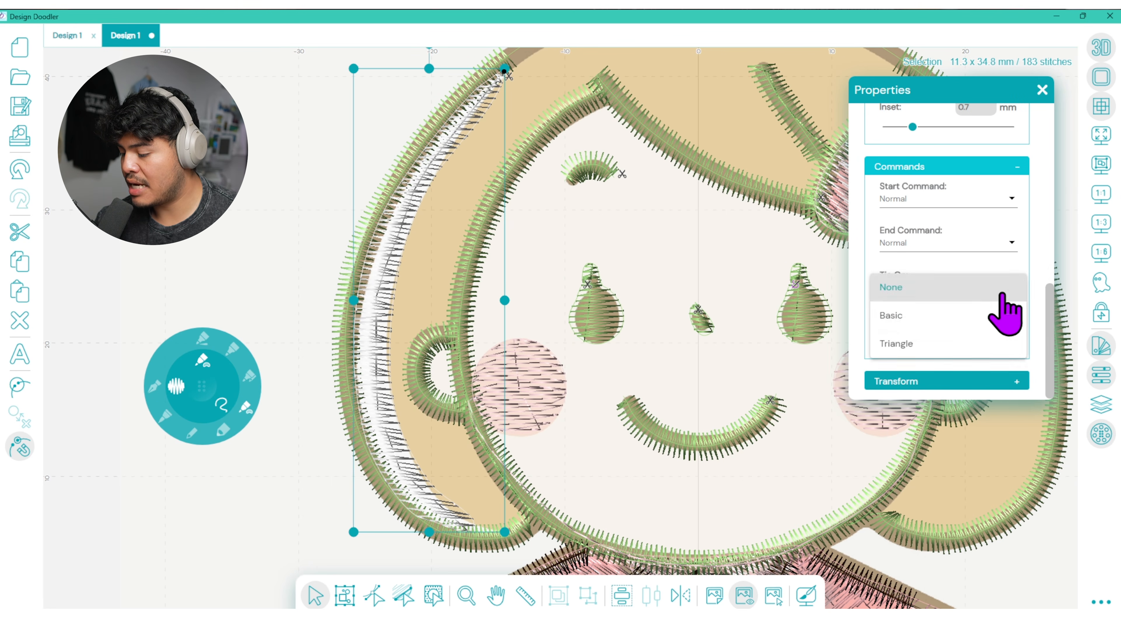
click(1002, 314)
click(996, 331)
click(982, 355)
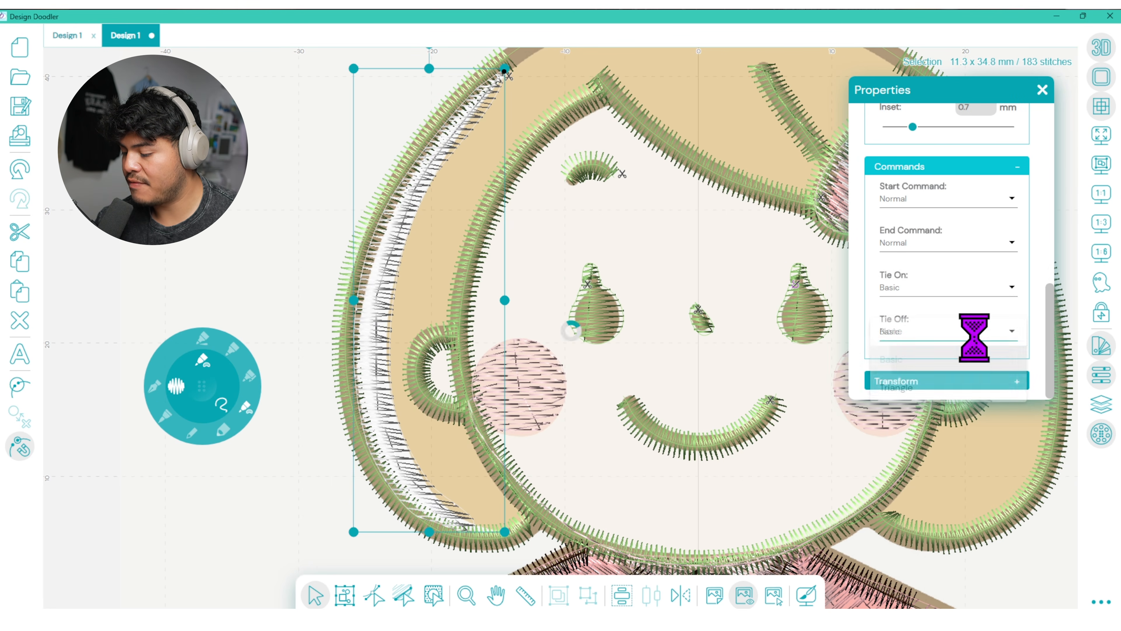
click(962, 243)
click(922, 295)
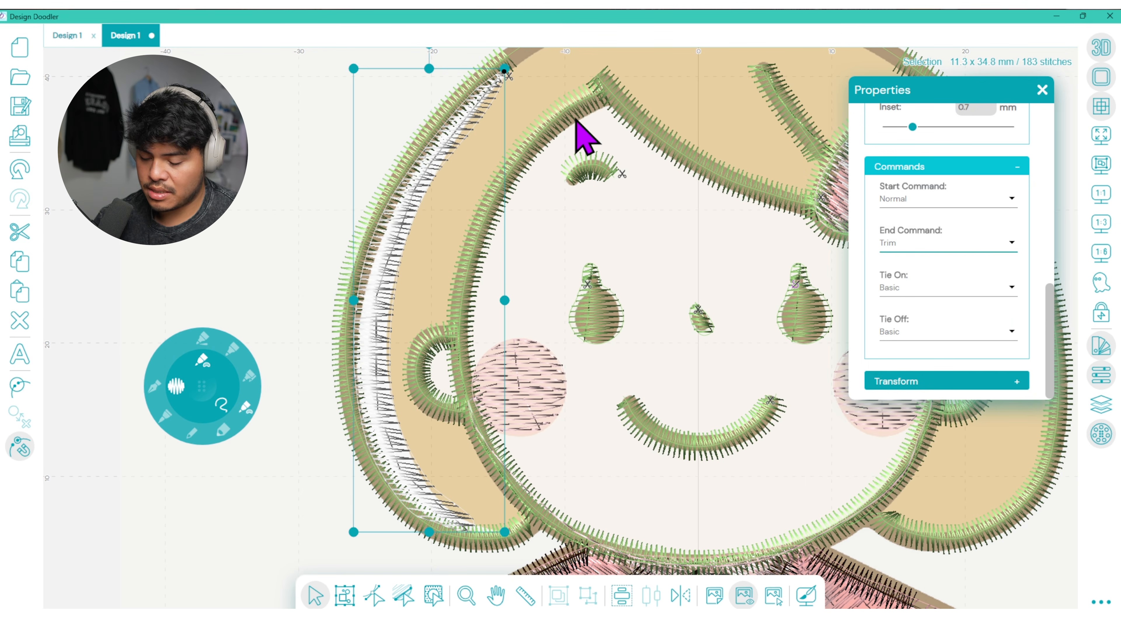
- Move the hair highlight's stitch start point to the strip's lower tip, then close the properties
click(375, 595)
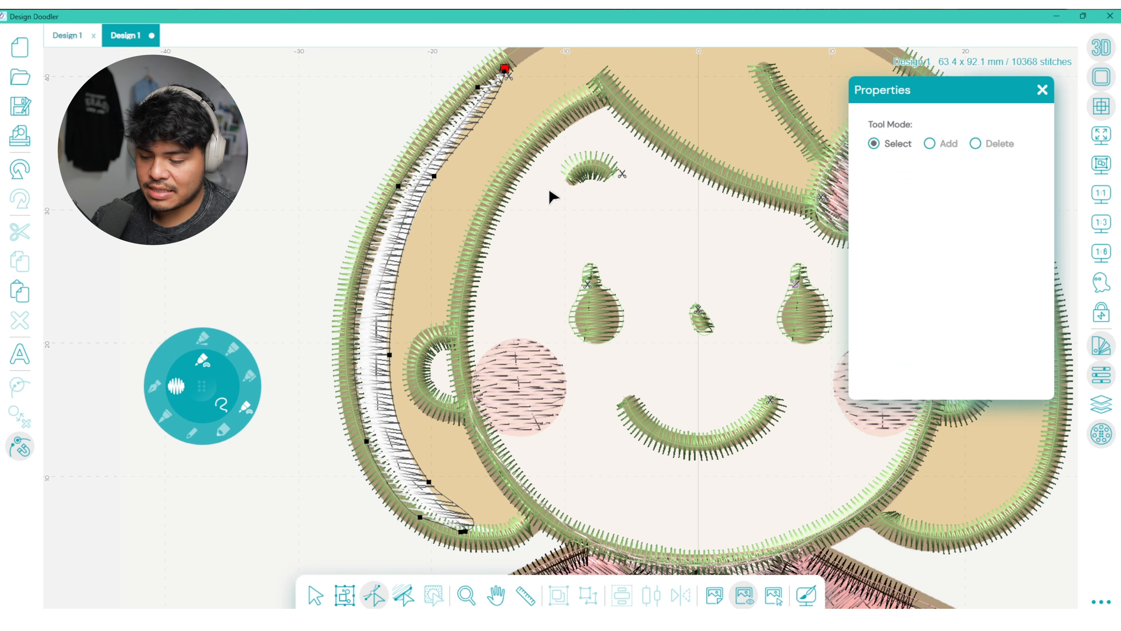
drag(499, 543, 500, 527)
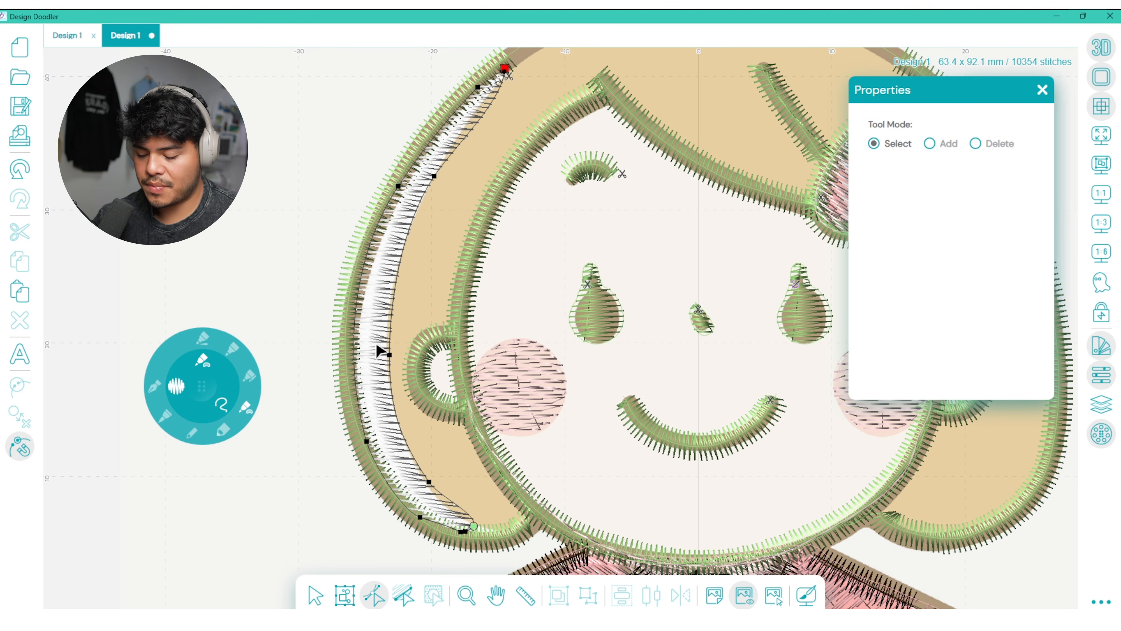
click(1043, 90)
click(1054, 91)
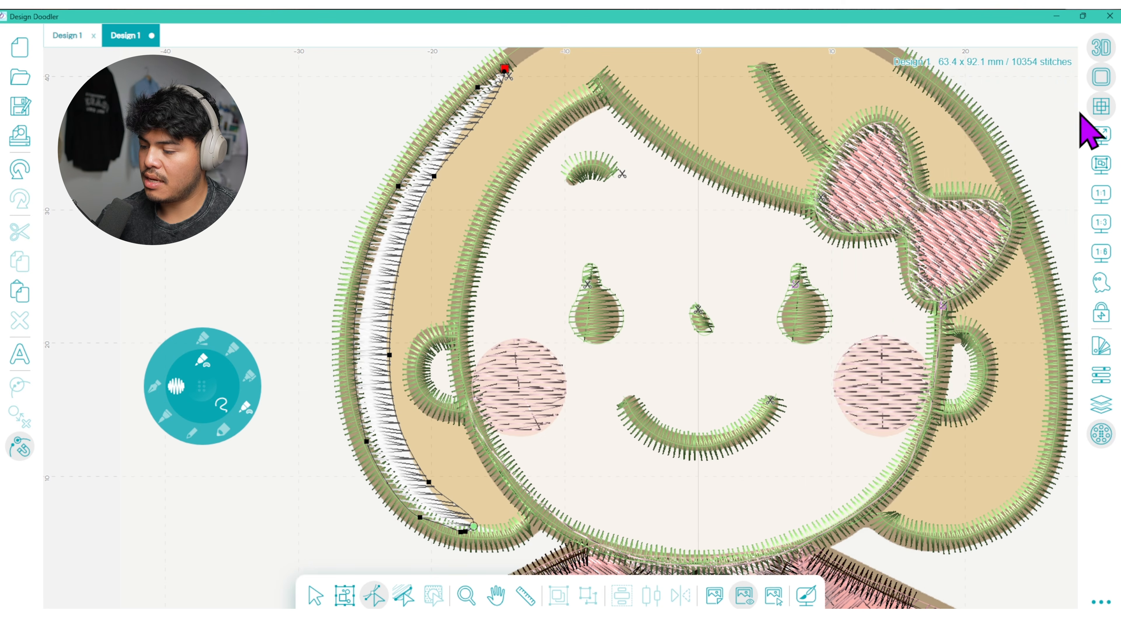
click(496, 595)
drag(578, 501, 508, 484)
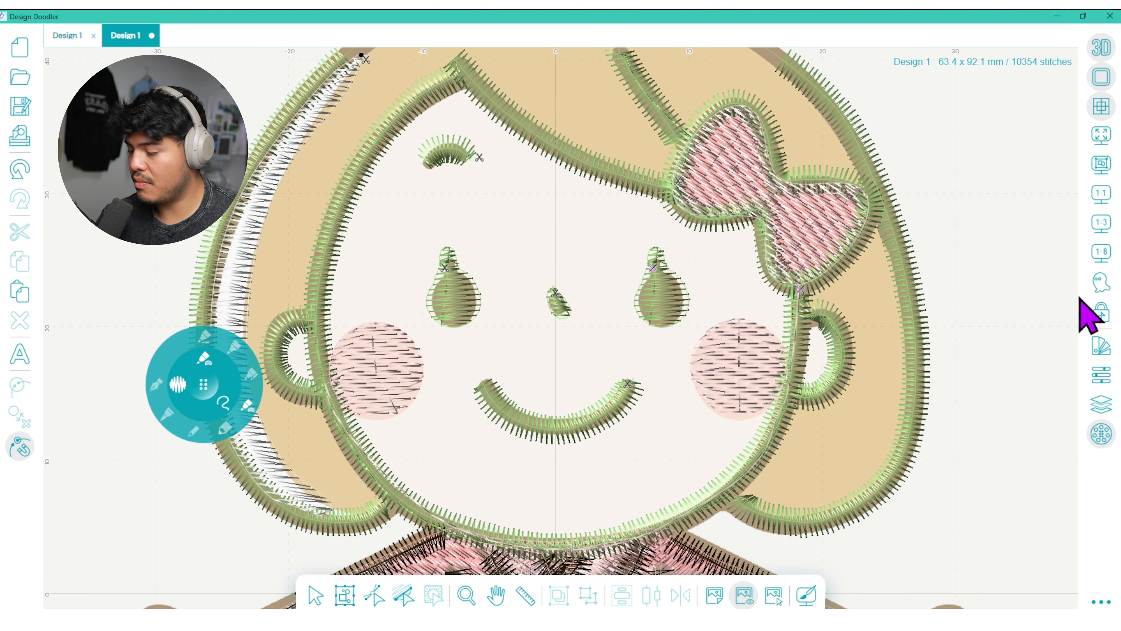
- Choose thread color 25 from the palette for the skin and move the tool wheel clear of the hair
click(1101, 347)
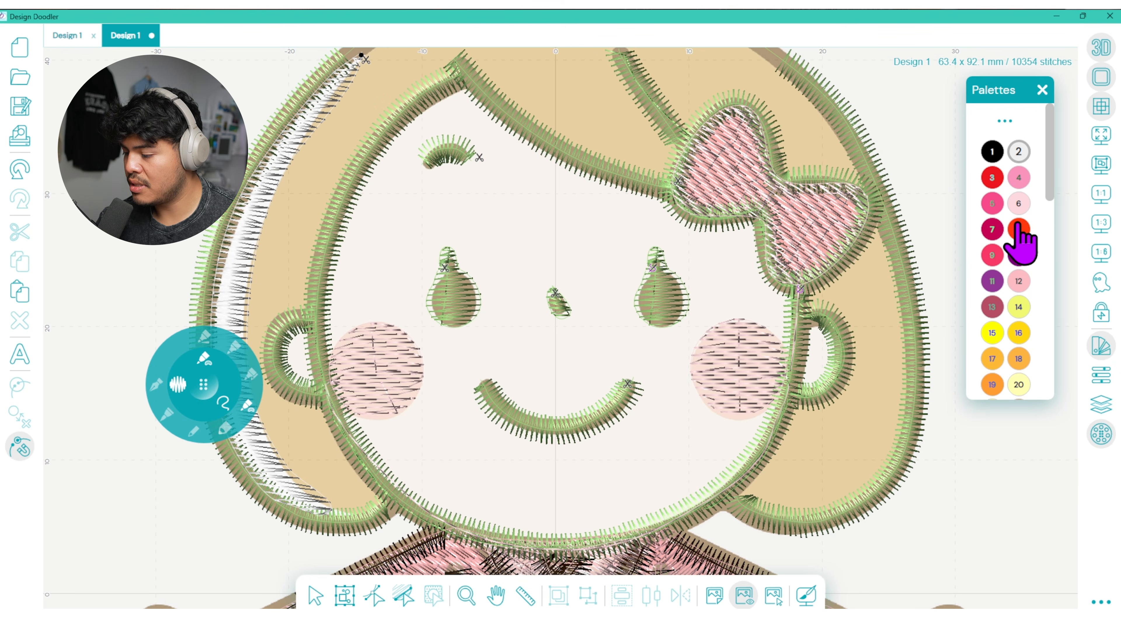
scroll(1057, 248, down, 5)
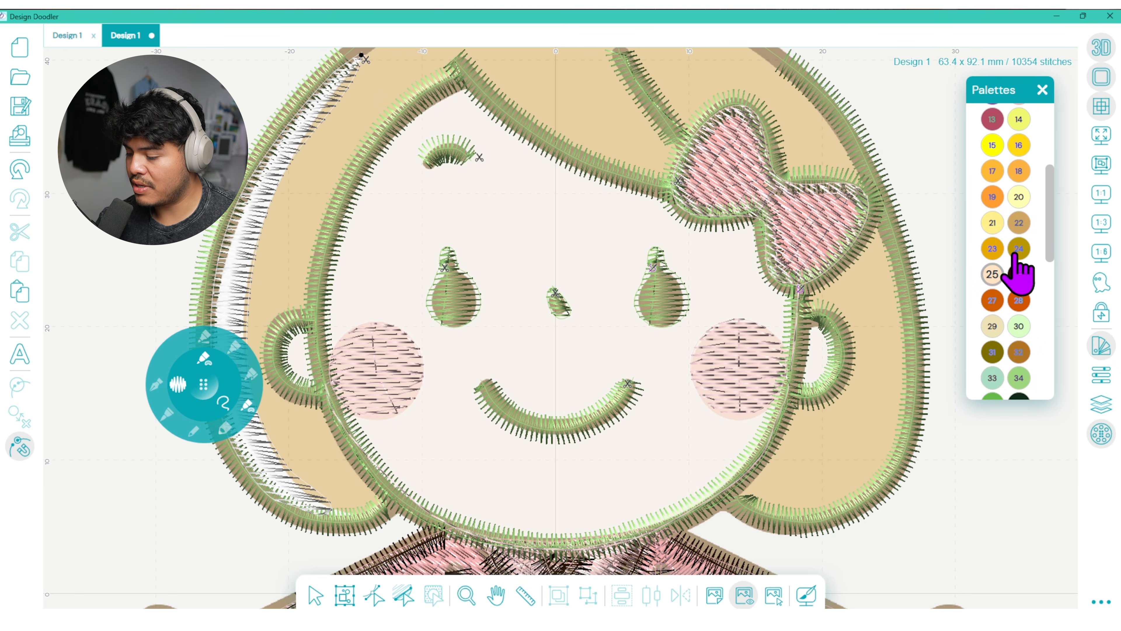
click(1042, 90)
drag(236, 376, 134, 414)
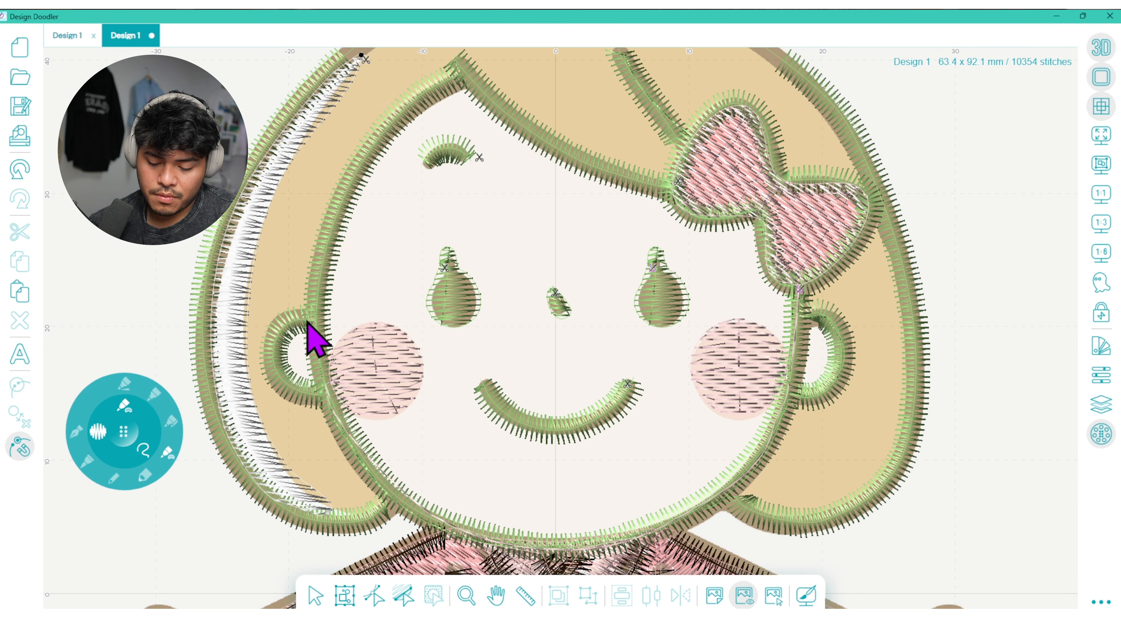
- Create fills in the skin color for the left ear, the whole face and the right ear
click(321, 393)
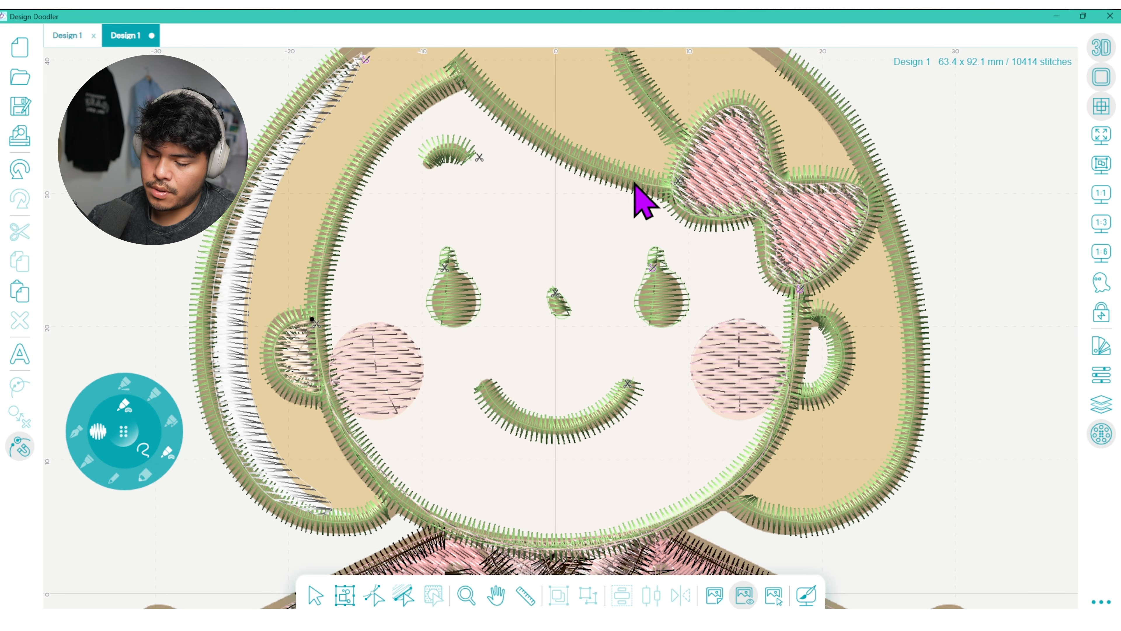
click(483, 80)
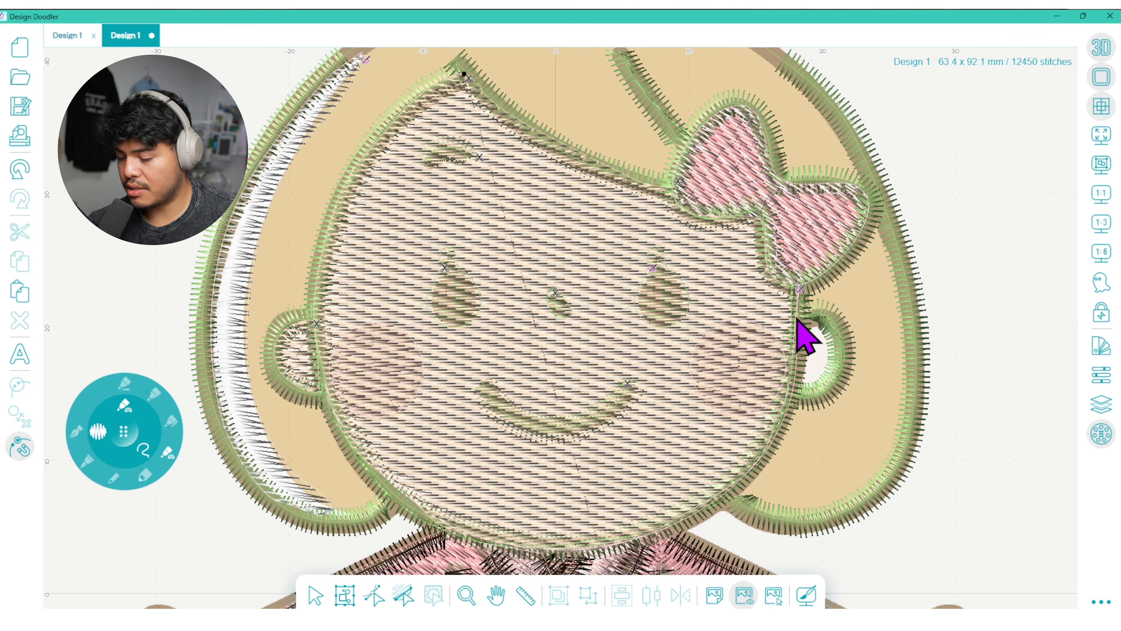
click(815, 320)
- Reshape the upper edge of the right ear fill by adjusting its outline points and curve to the artwork
click(315, 595)
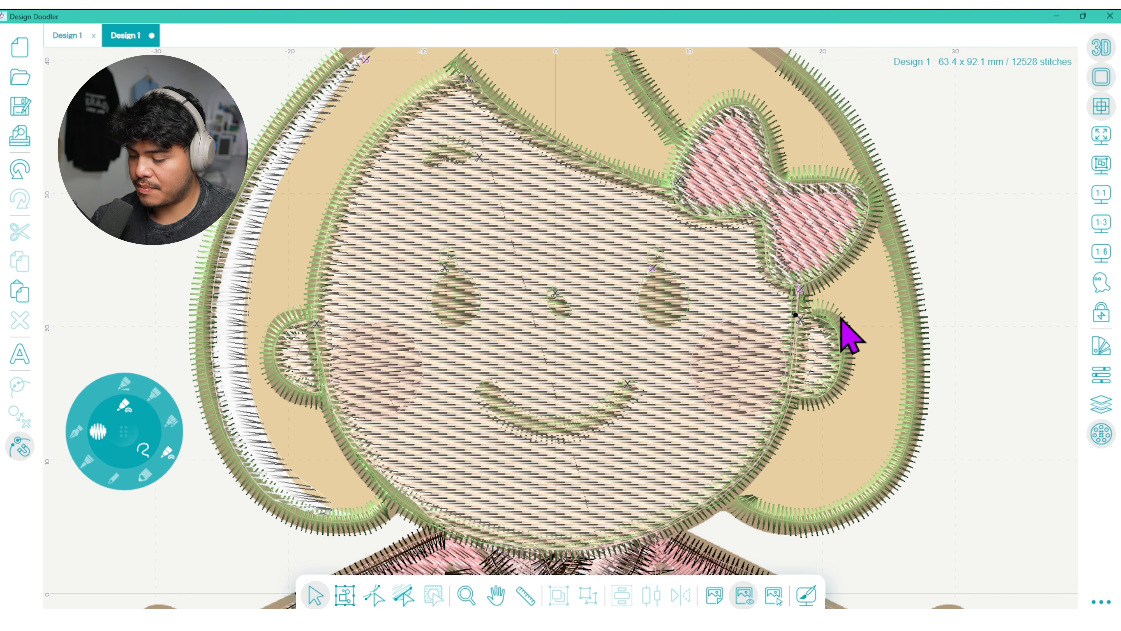
click(808, 332)
click(374, 596)
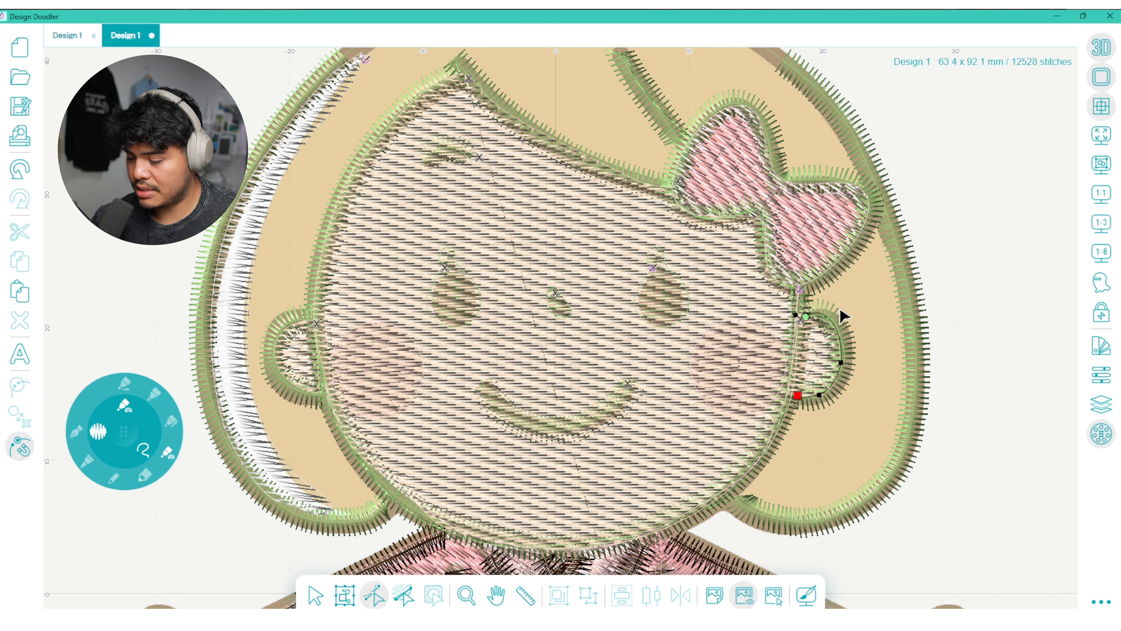
click(809, 315)
click(833, 314)
click(800, 315)
click(834, 301)
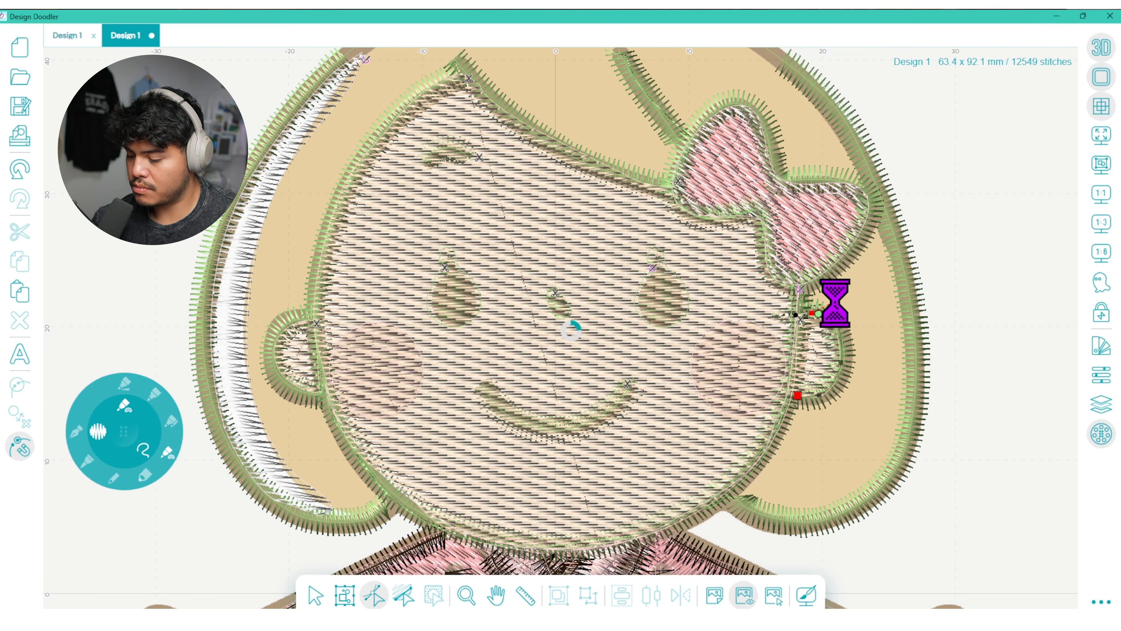
click(837, 309)
drag(812, 315, 816, 316)
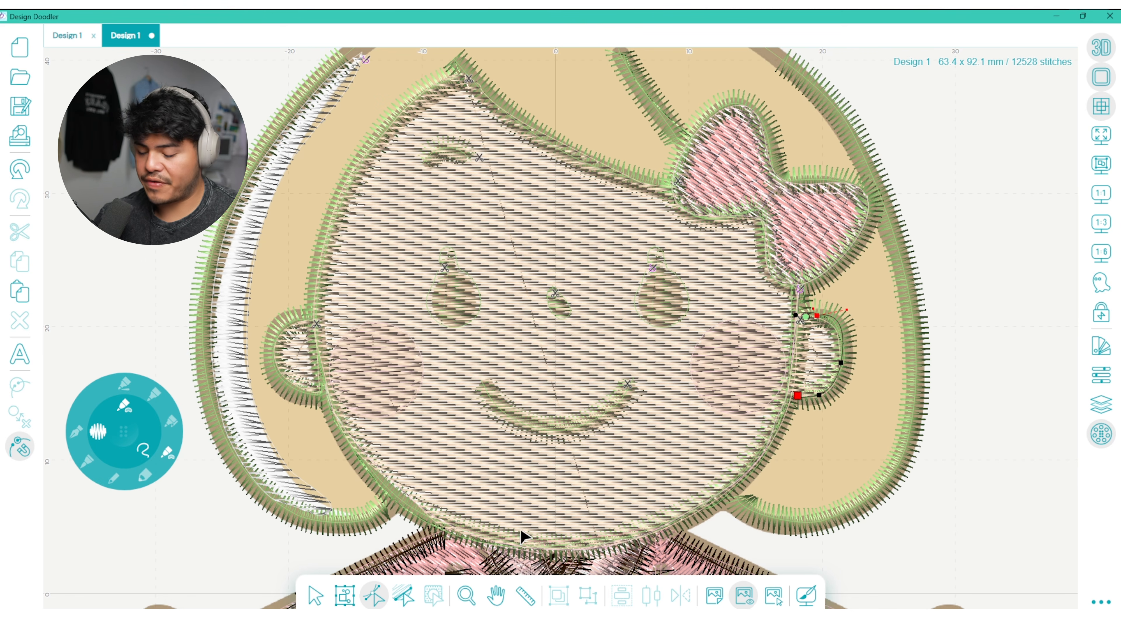
- Set the face fill's stitch direction to a steep diagonal running from the lower-left jaw up to the hairline
click(315, 595)
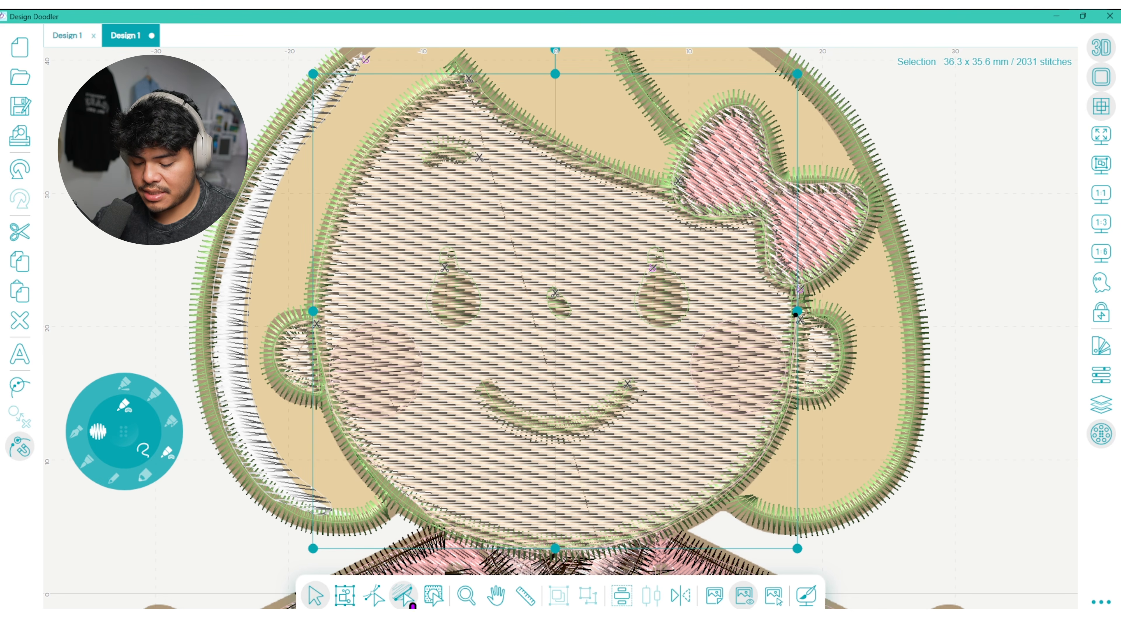
click(403, 596)
drag(795, 311, 611, 168)
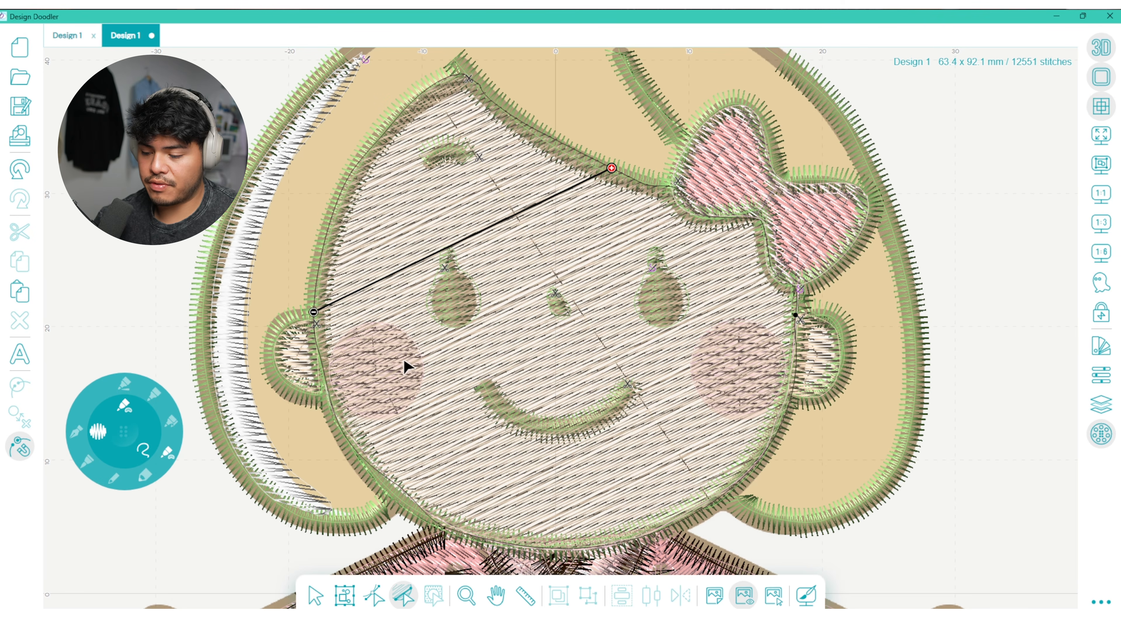
drag(313, 312, 391, 494)
- Adjust the outline point and its curve along the lower-right jaw of the face fill
click(427, 482)
drag(661, 529, 663, 532)
drag(742, 495, 734, 497)
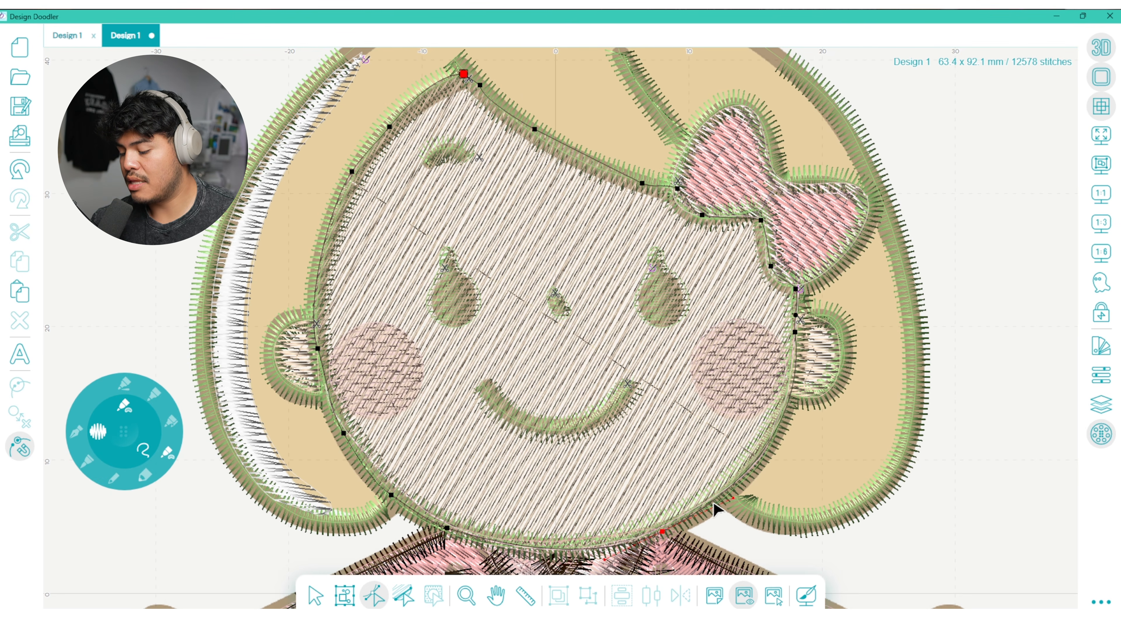
drag(729, 499, 716, 509)
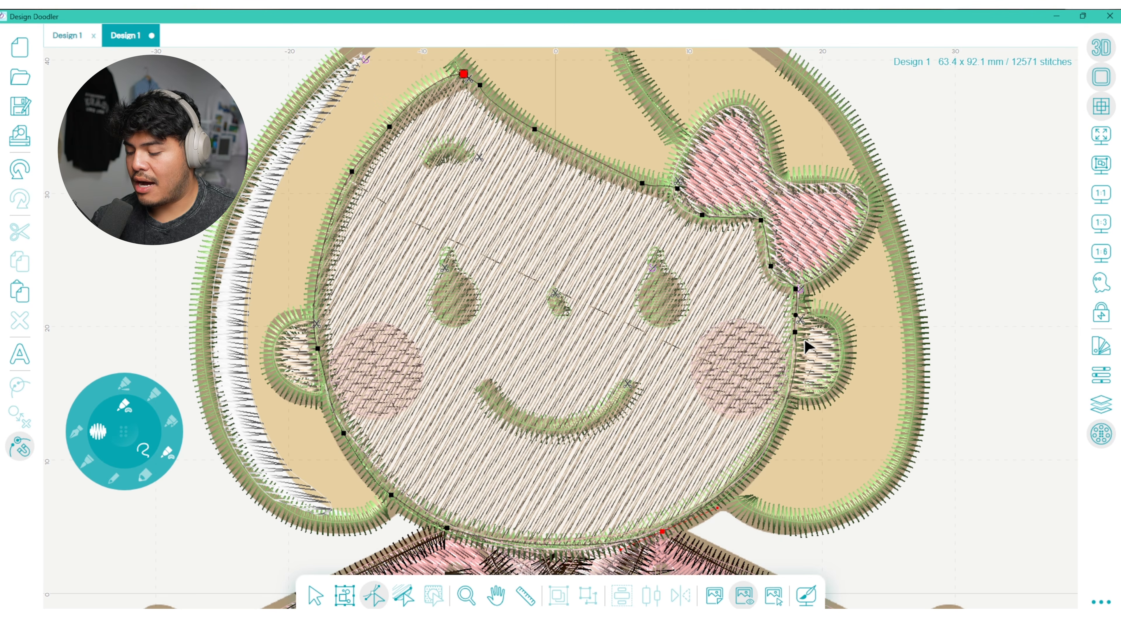
- Set the stitch directions of the left and right ear fills to diagonals rising to the right
click(310, 353)
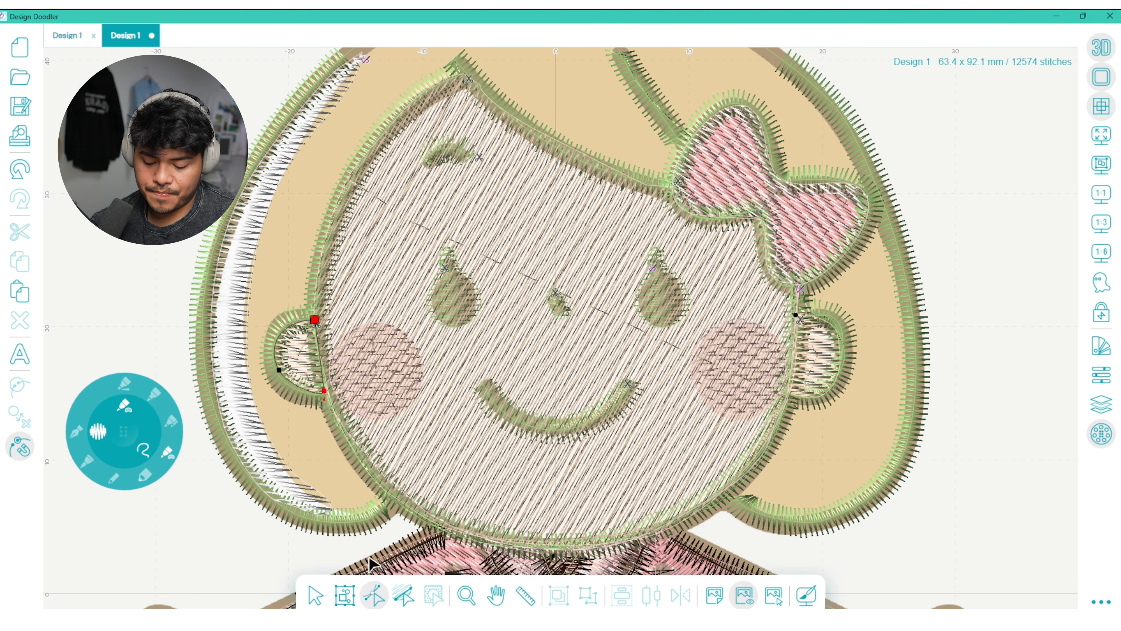
click(403, 594)
drag(319, 362, 319, 361)
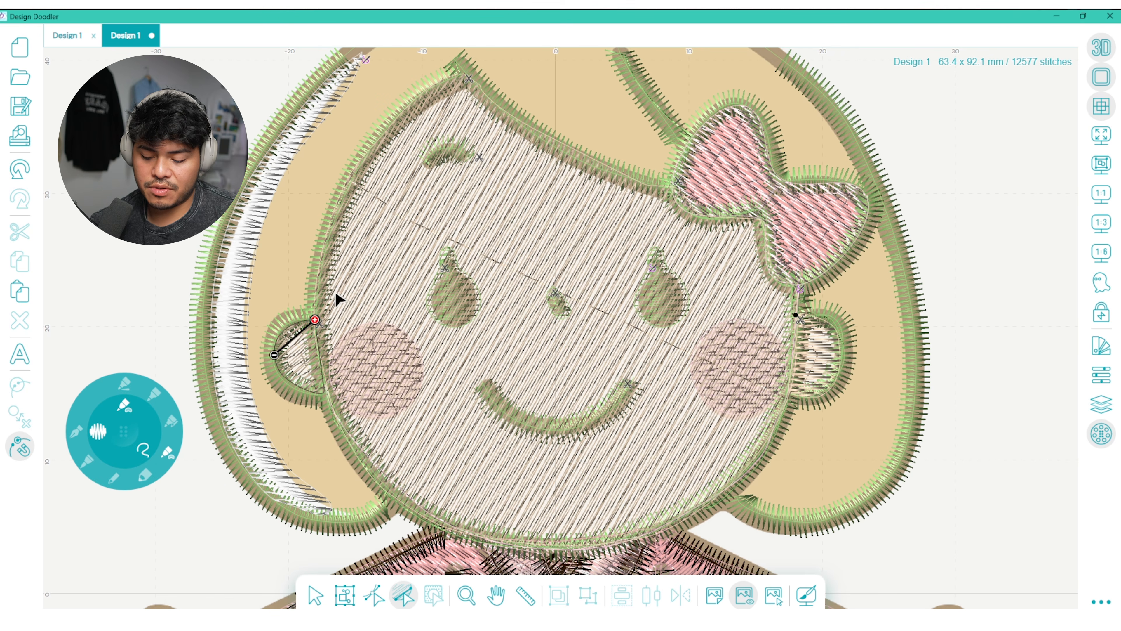
drag(794, 354, 836, 330)
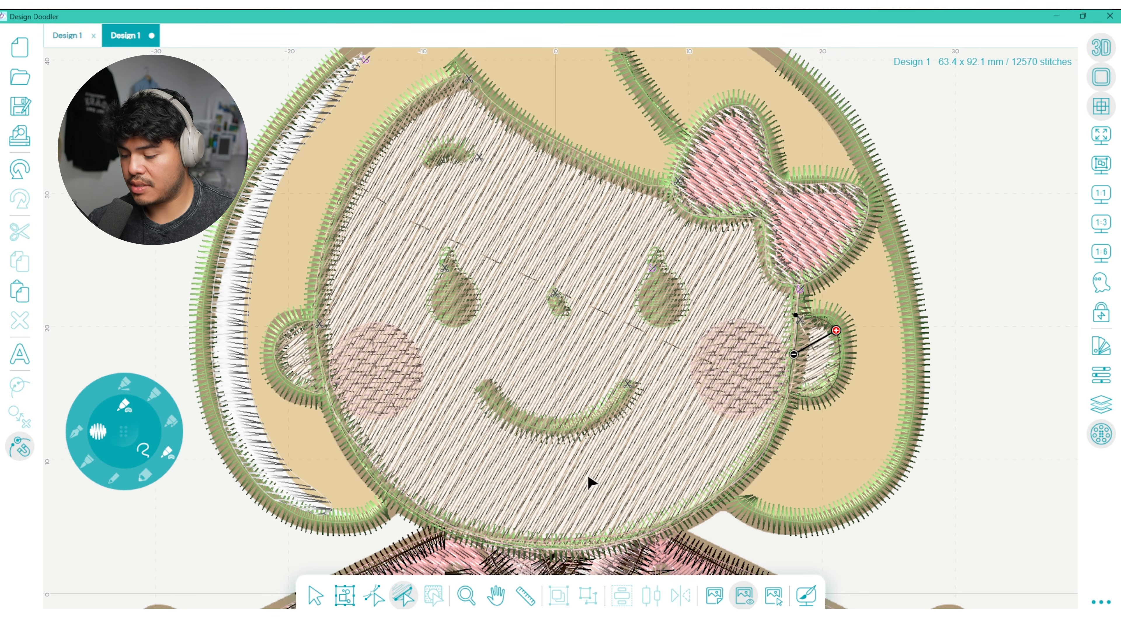
- Reposition the right ear fill's upper and lower outline points to follow the ear's curve
click(374, 597)
click(820, 346)
drag(836, 332, 823, 314)
drag(820, 394, 825, 392)
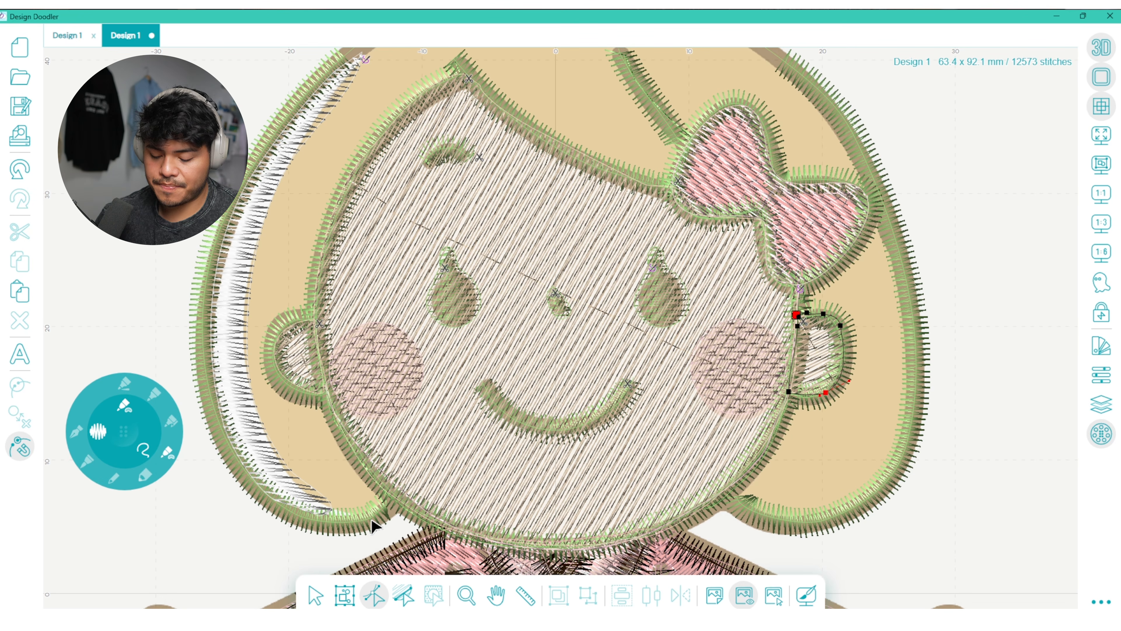
- Select the face fill and change its Fill Pattern to Smooth
click(314, 594)
click(1104, 375)
click(1094, 380)
click(683, 414)
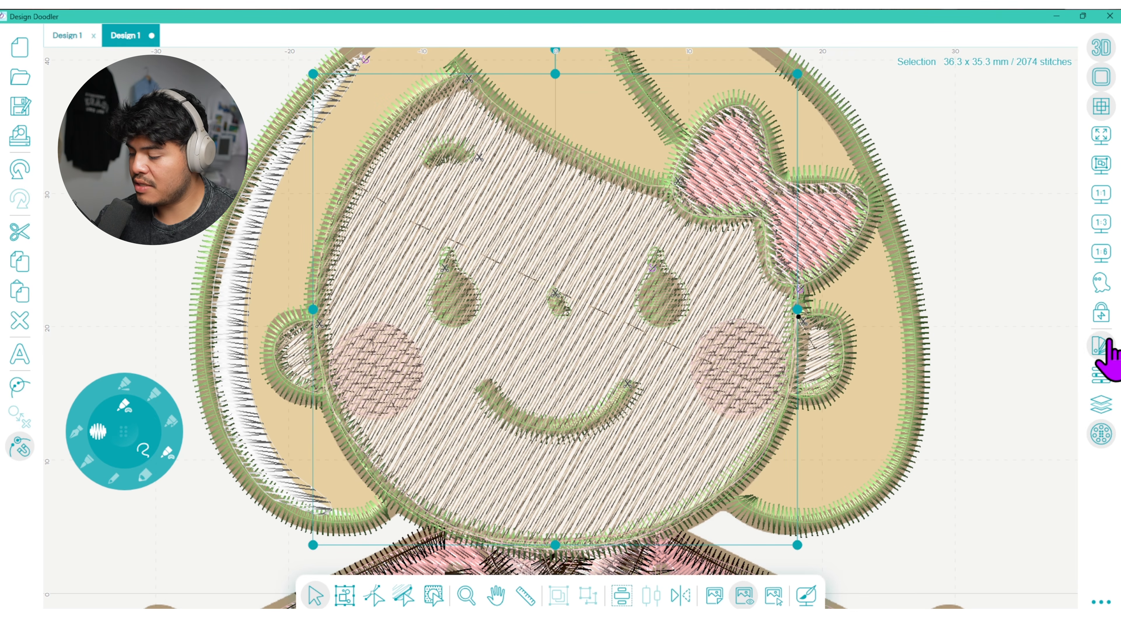
click(1101, 375)
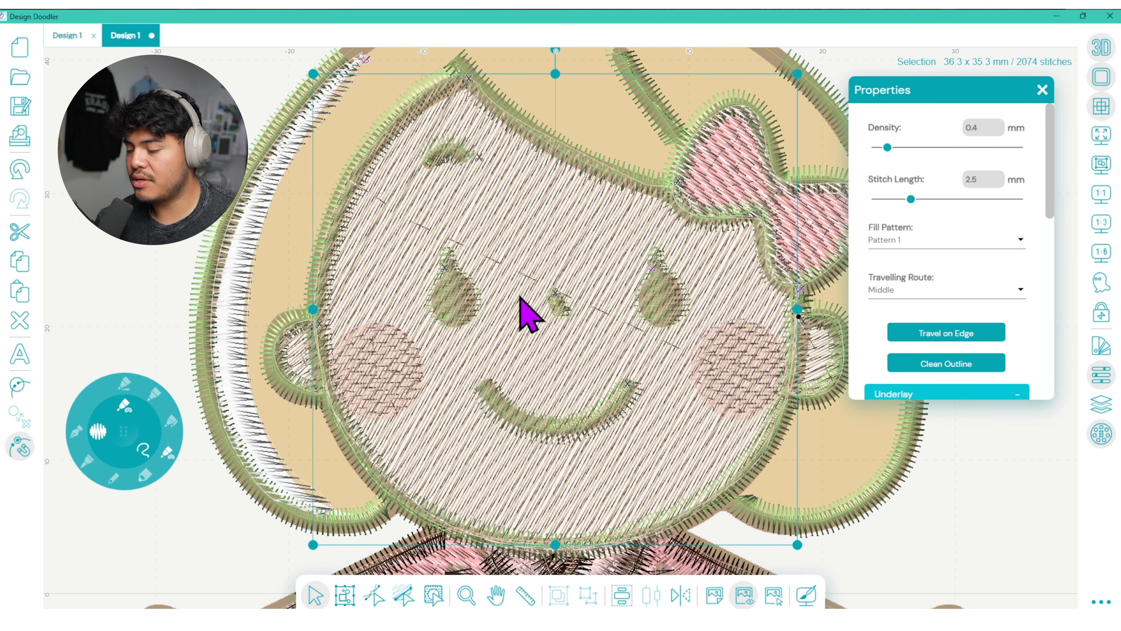
scroll(1046, 207, down, 1)
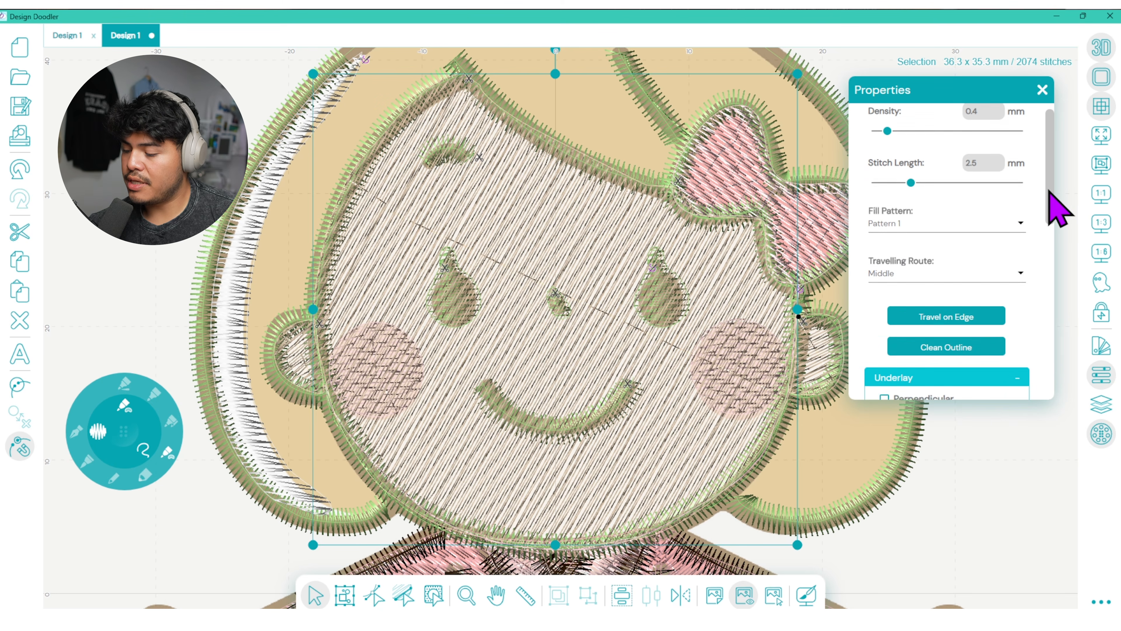
click(1001, 226)
click(977, 311)
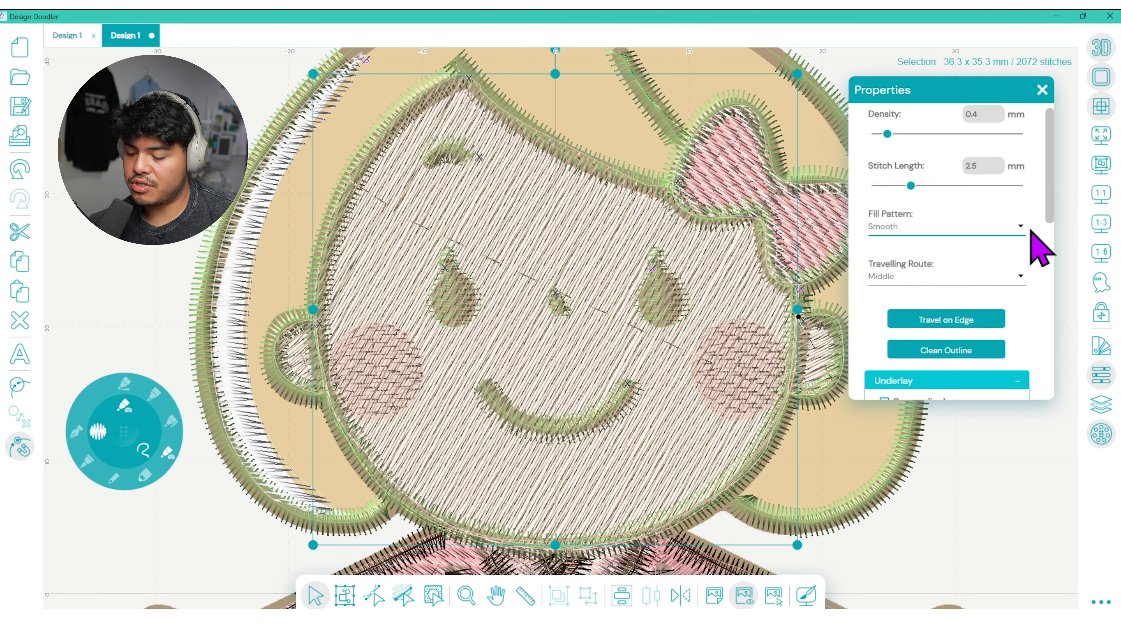
- Enable a Perpendicular underlay for the face fill with a density of 3.1 mm, then close the properties
scroll(1036, 219, down, 5)
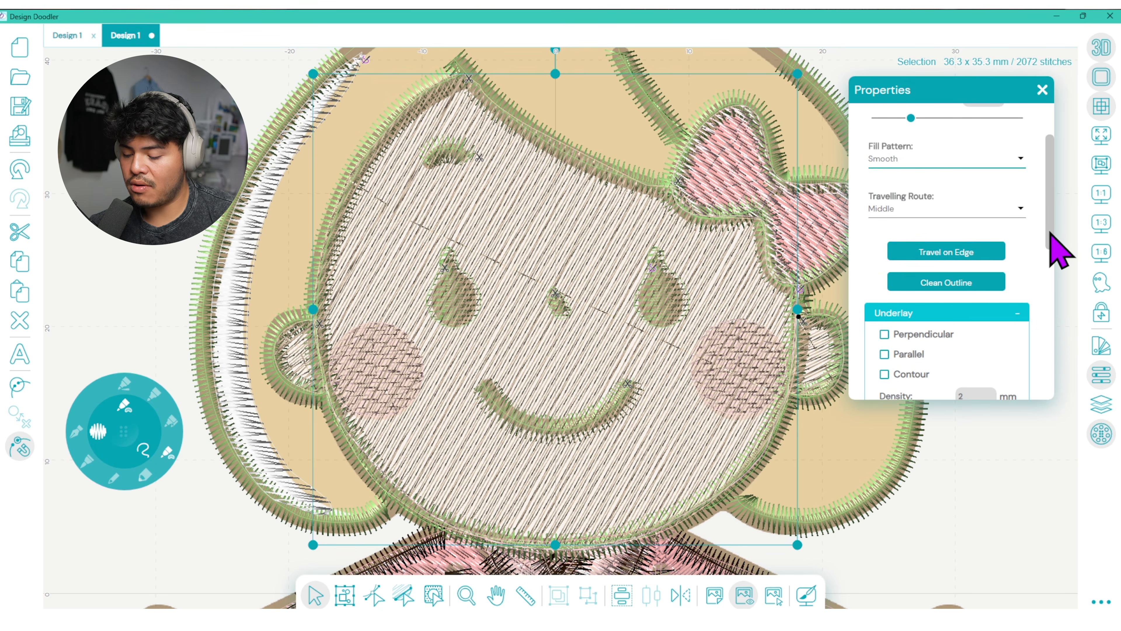
scroll(1047, 269, down, 5)
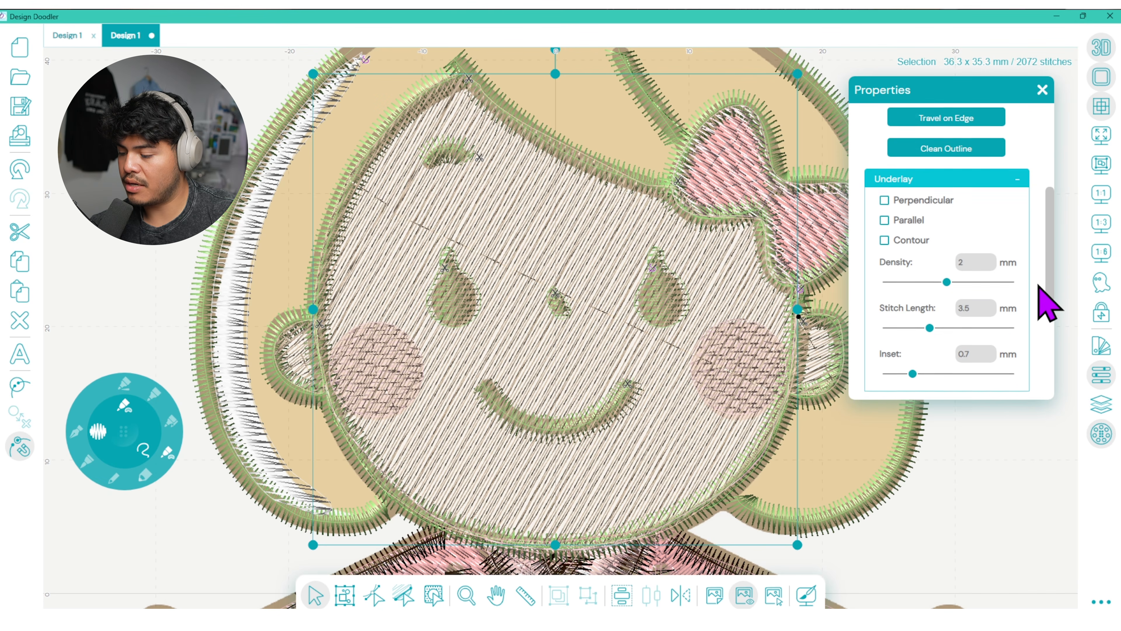
click(932, 215)
drag(947, 295, 981, 295)
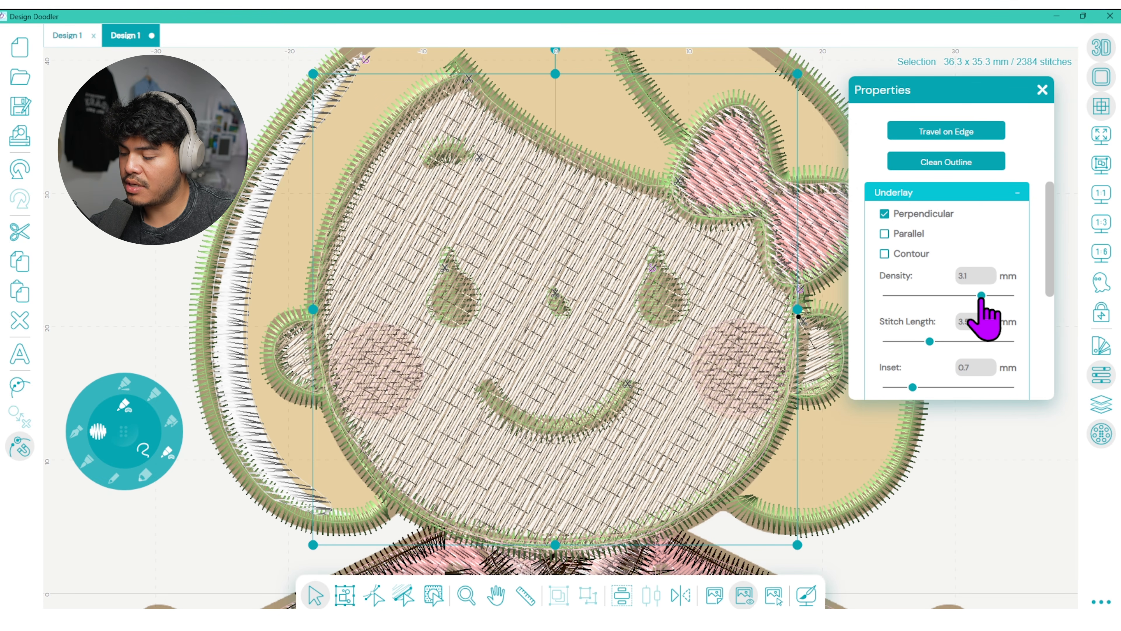
drag(1051, 261, 1044, 348)
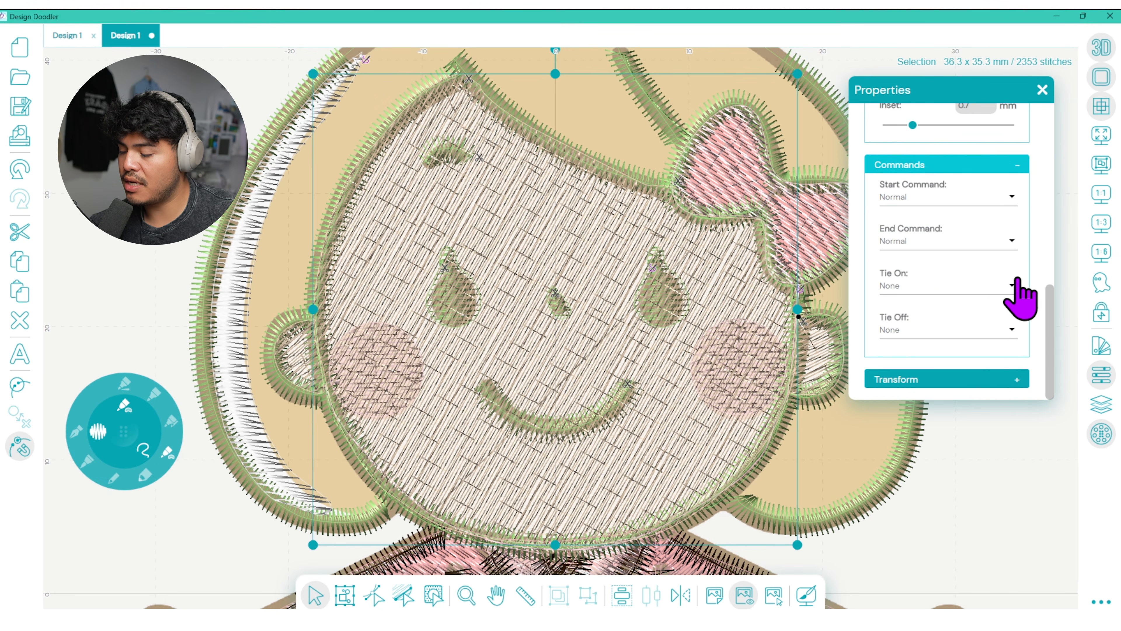
drag(1046, 295, 1059, 194)
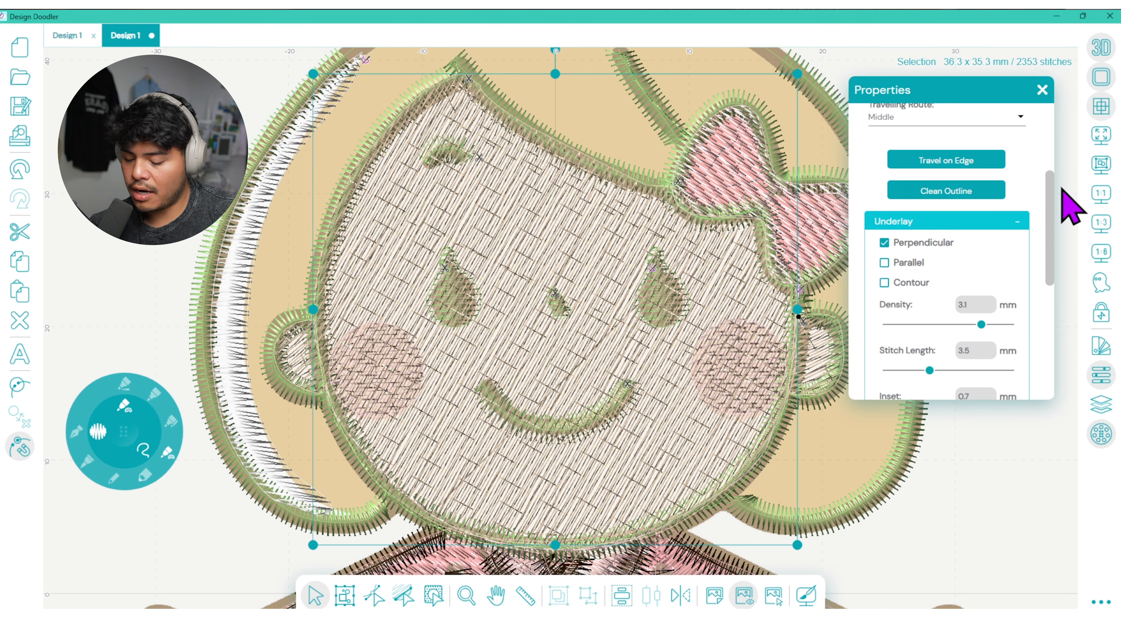
click(1043, 90)
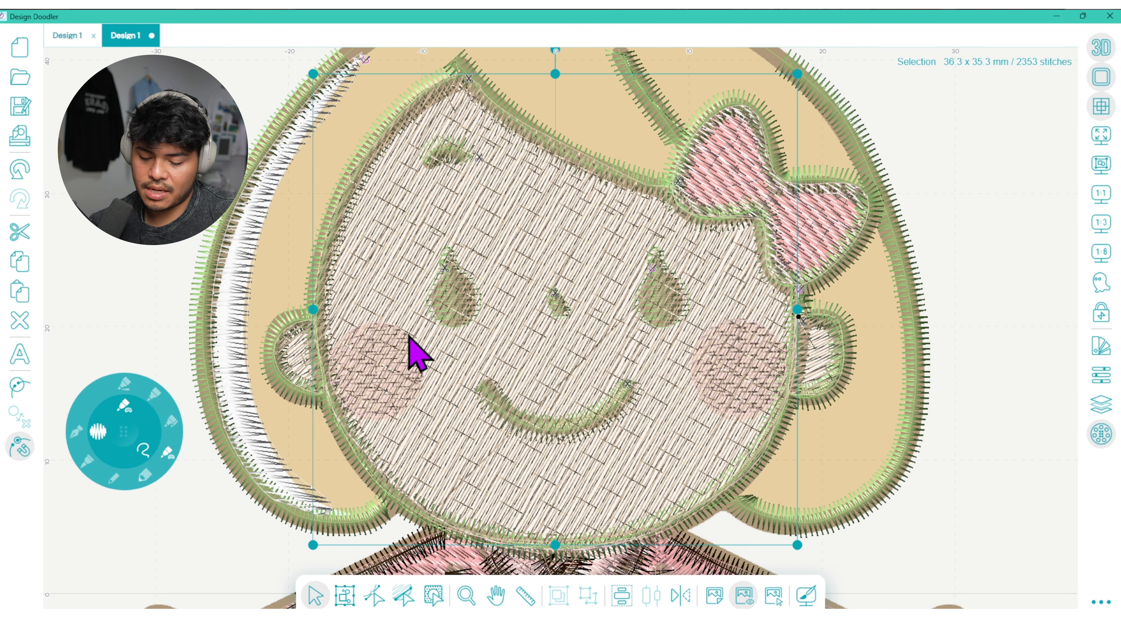
- Move the left ear fill's stitch end point down to its lower corner beside the face
click(297, 361)
click(381, 582)
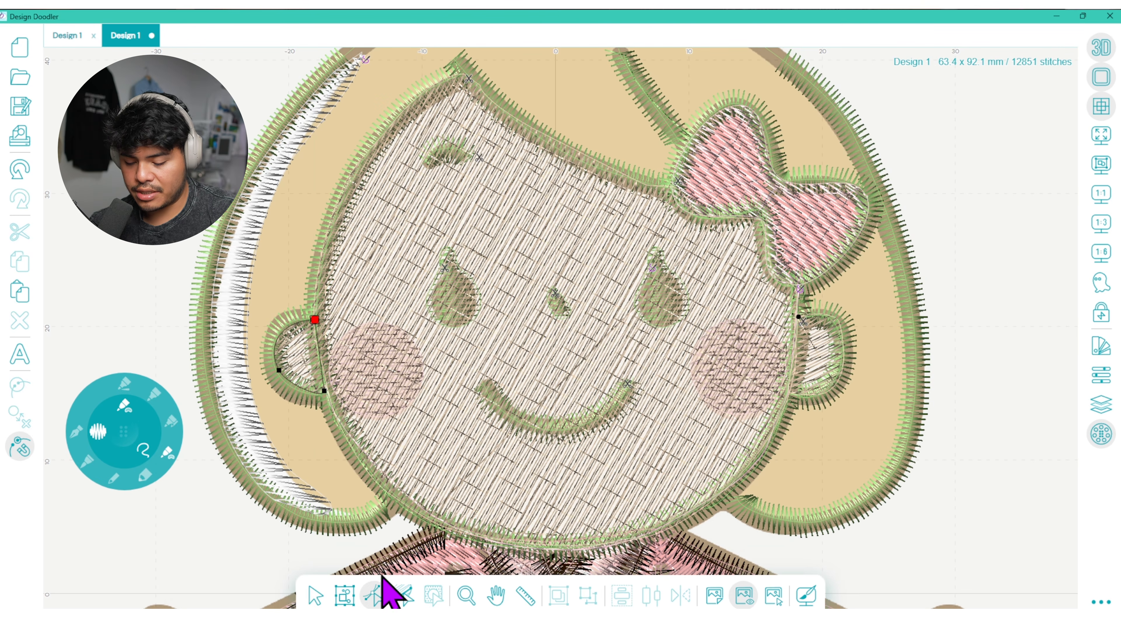
drag(321, 349, 331, 393)
drag(315, 320, 325, 393)
- Move the face fill's stitch start point beside the left ear's lower corner and its end point toward the right ear
click(392, 260)
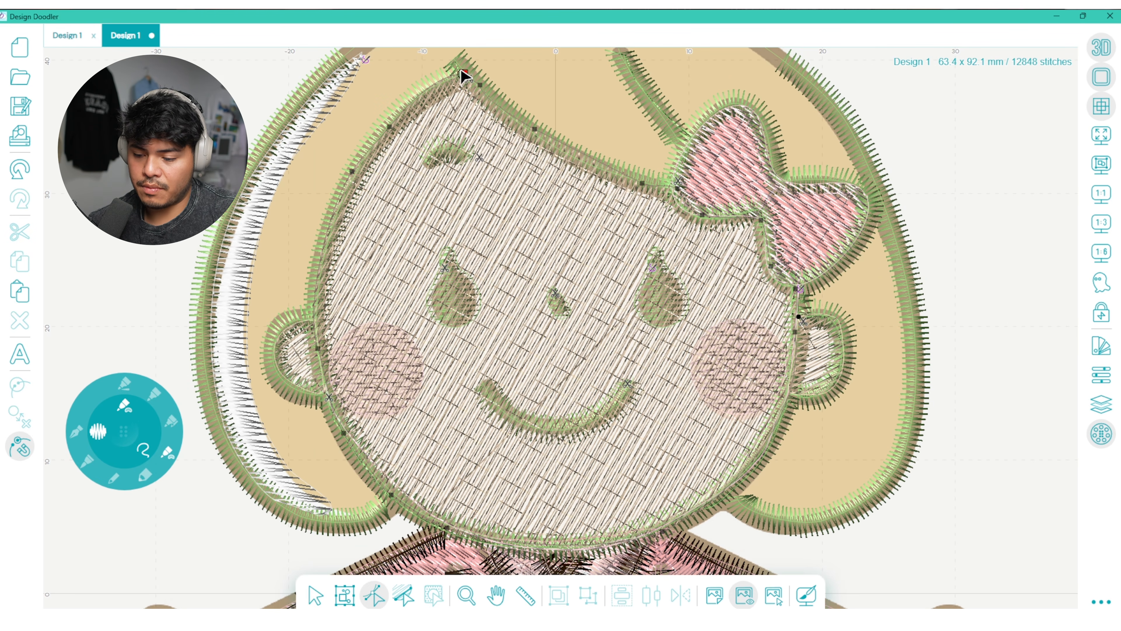
click(306, 340)
drag(319, 390, 326, 386)
click(461, 115)
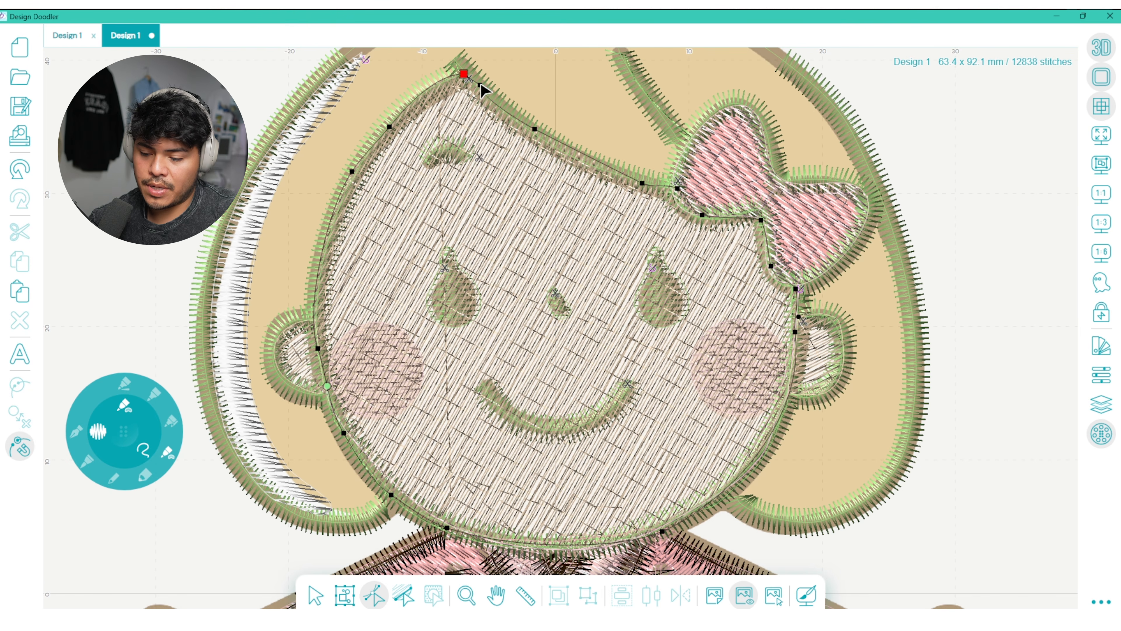
drag(462, 73, 711, 216)
- Select the left ear fill and set its Tie On command in the fill's command properties
click(817, 346)
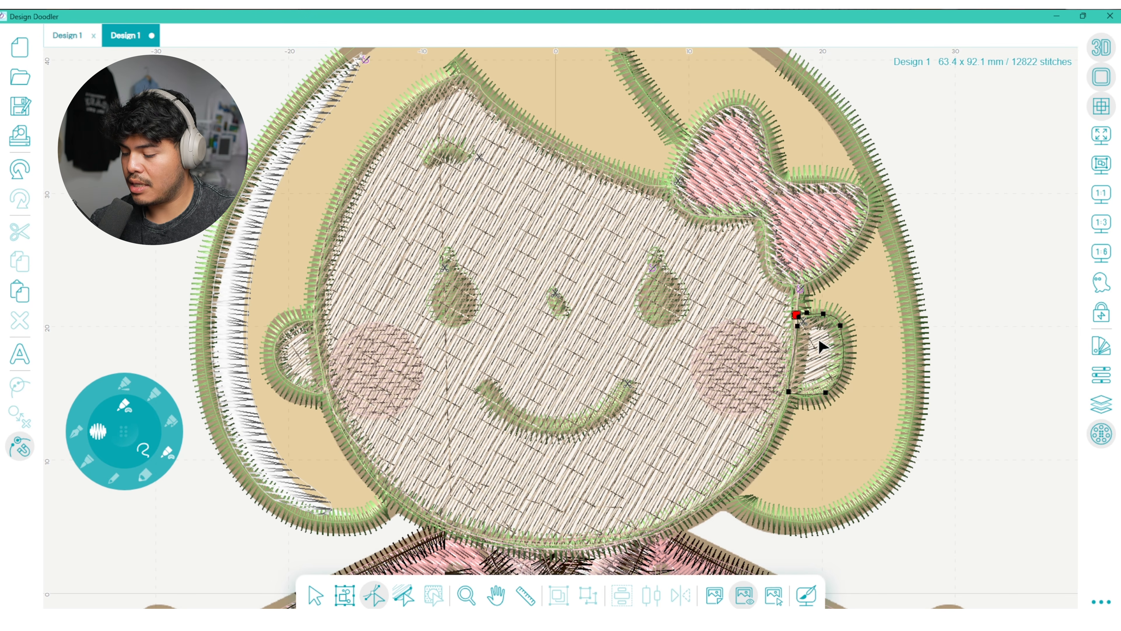
click(1102, 404)
click(1103, 403)
click(1102, 375)
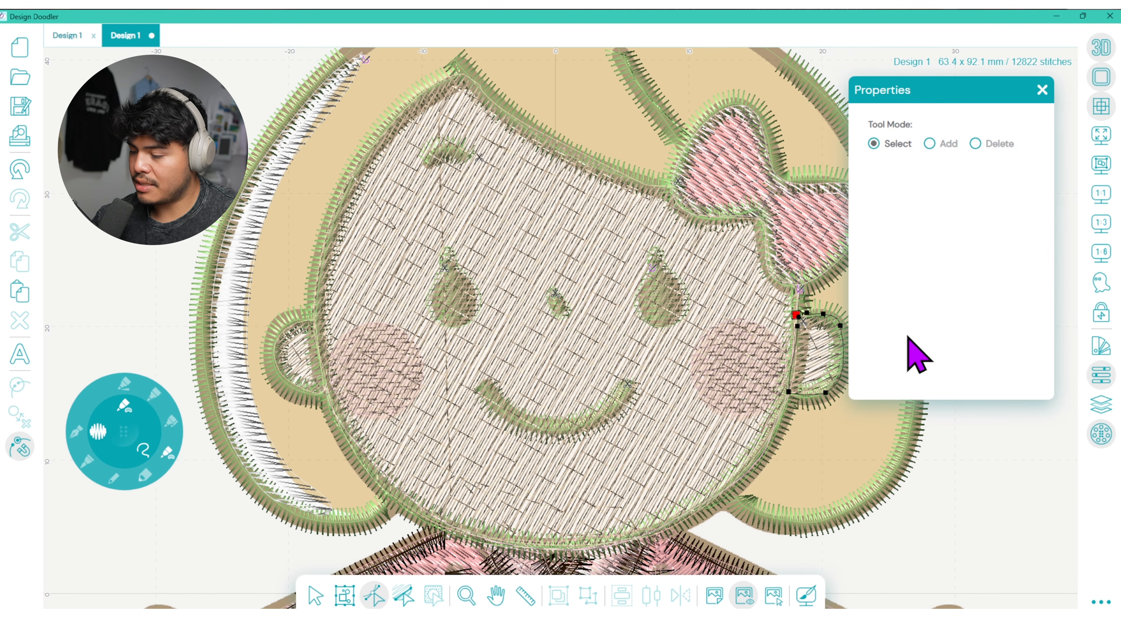
click(315, 594)
click(301, 375)
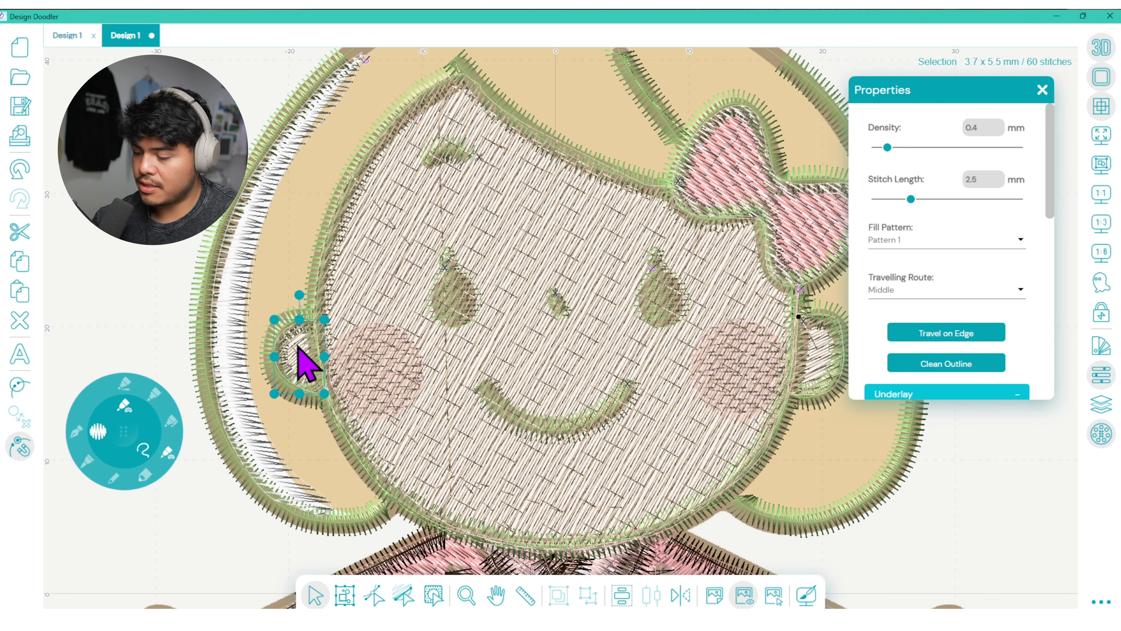
drag(1049, 191, 1046, 347)
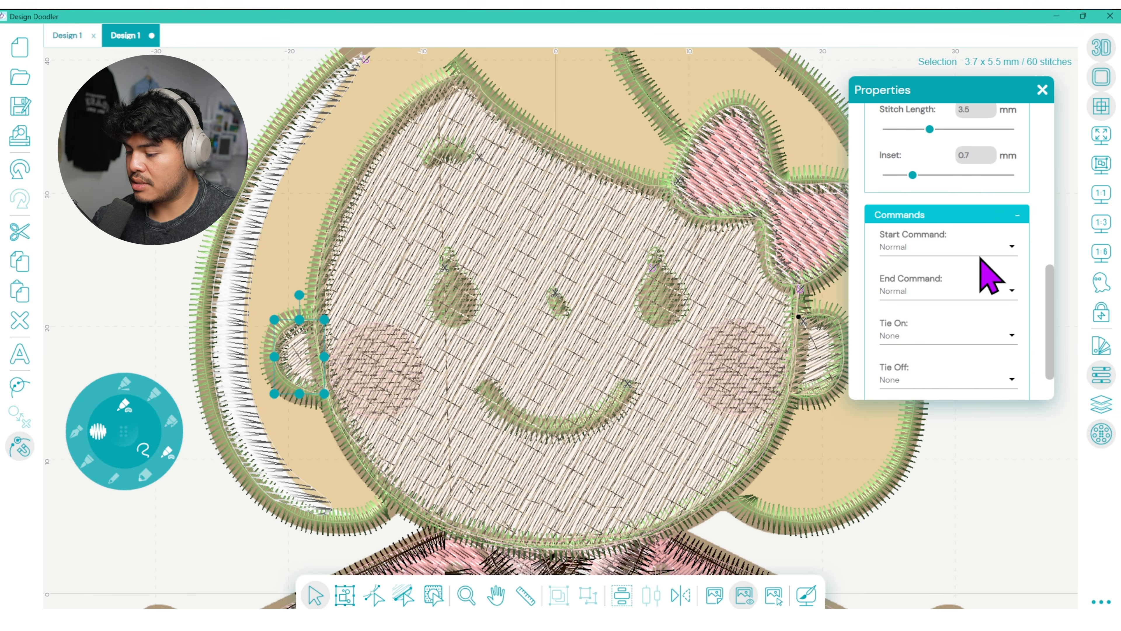
click(970, 249)
click(970, 248)
click(951, 349)
click(944, 360)
- Select the right ear fill and set its Tie Off command, then close the properties
click(830, 375)
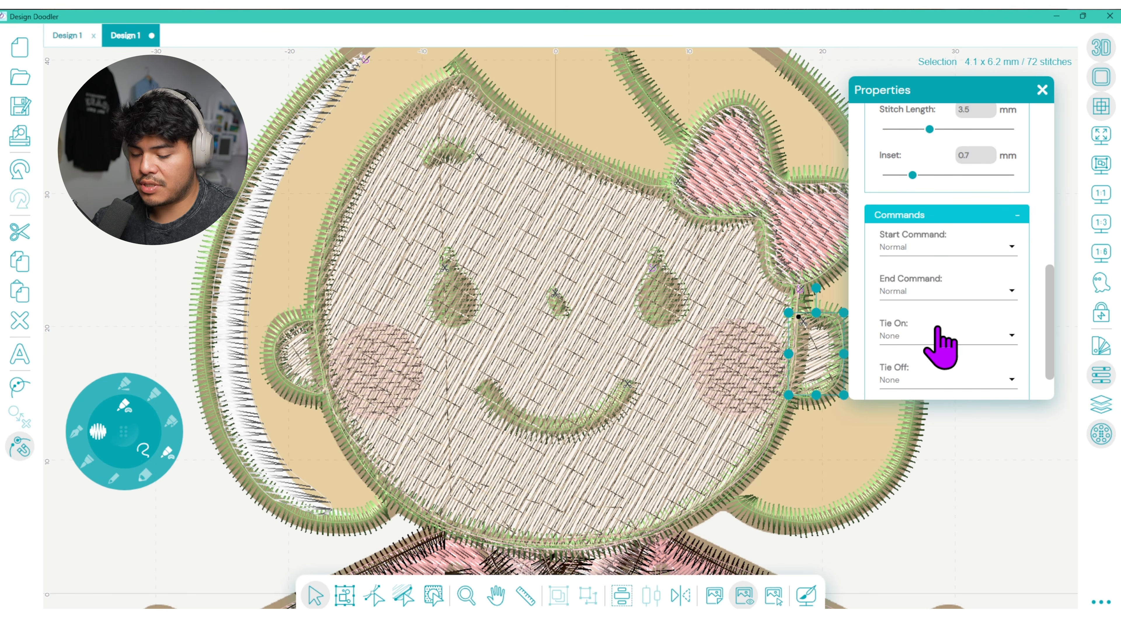
click(948, 380)
click(944, 405)
click(955, 290)
click(931, 380)
click(1042, 90)
click(1032, 189)
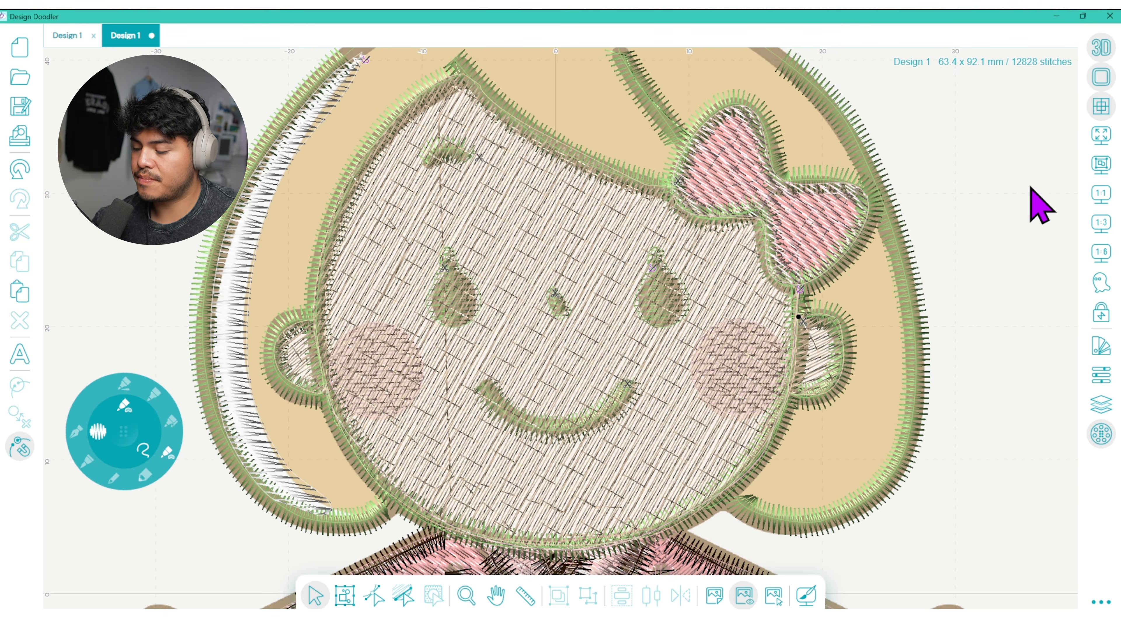
- Collapse the Mint Green colour group in the sequence and move it to the very end of the stitching order
click(1101, 404)
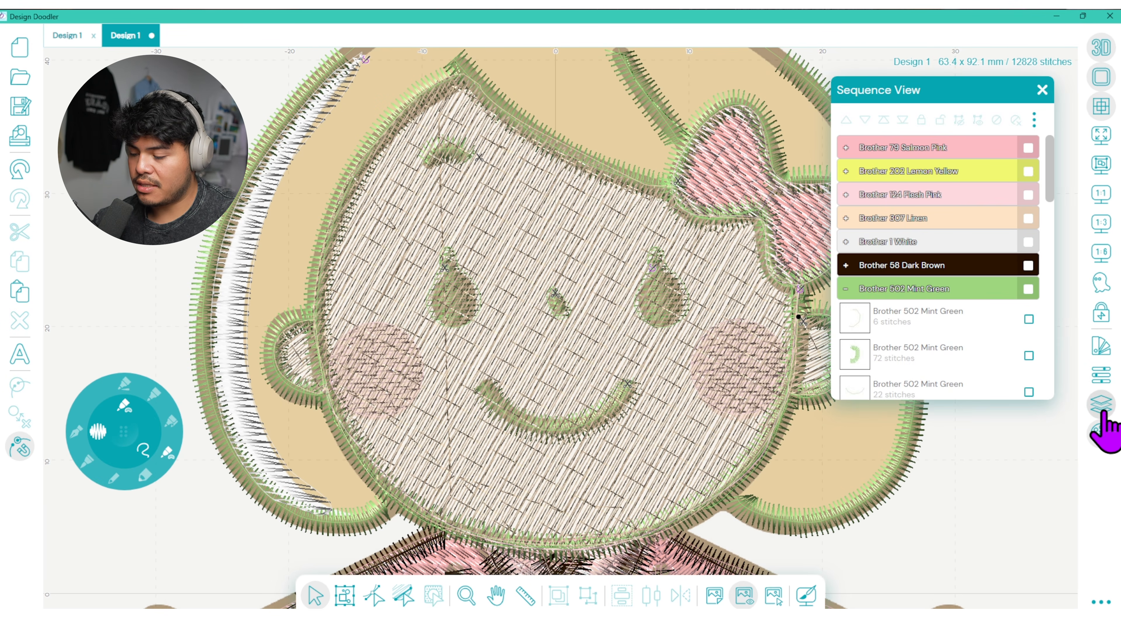
click(1105, 411)
click(1106, 411)
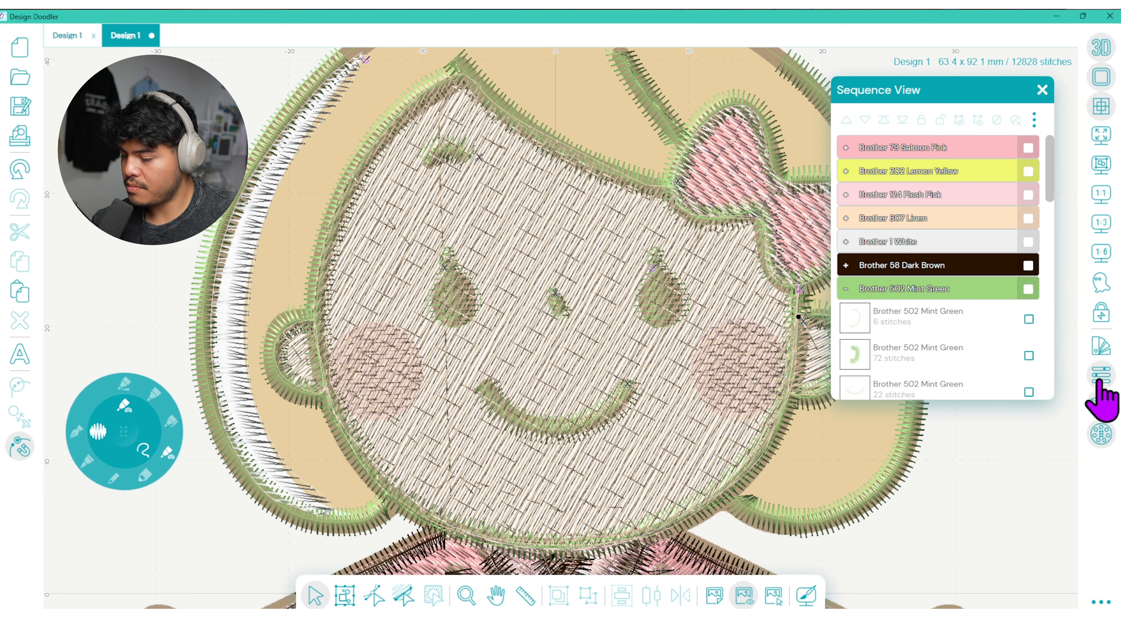
click(847, 287)
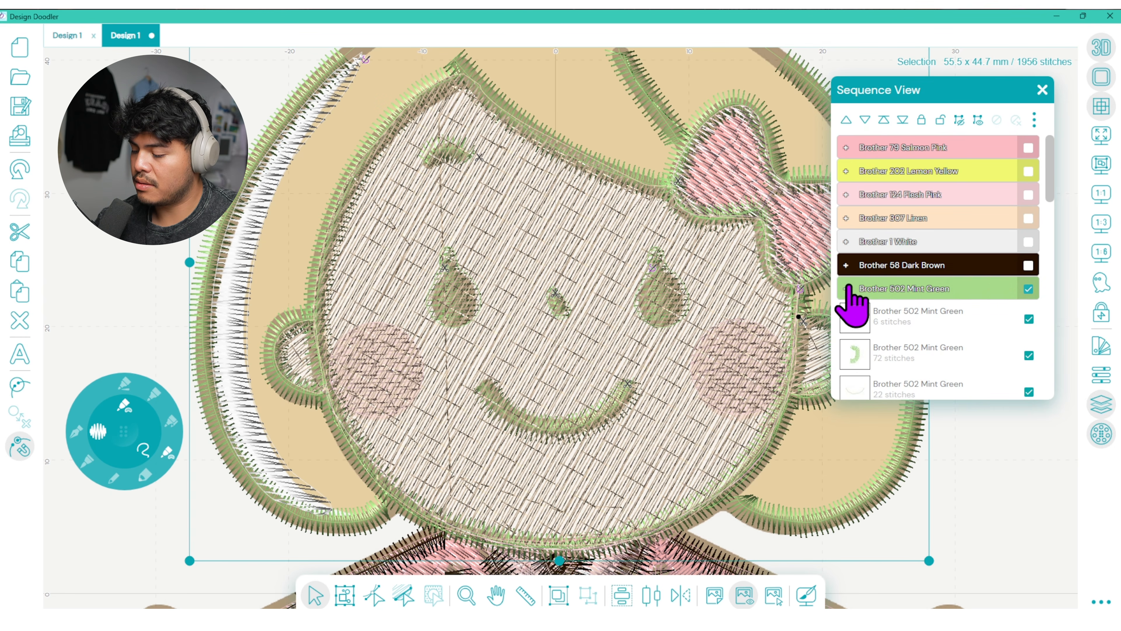
click(848, 289)
click(845, 312)
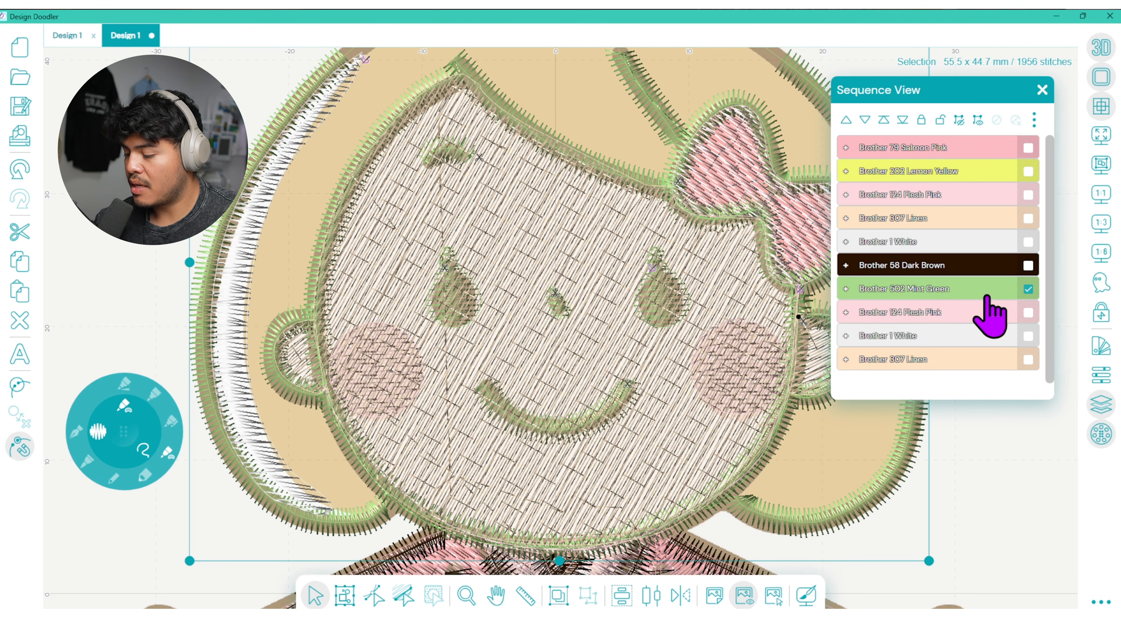
click(939, 290)
drag(936, 338, 932, 375)
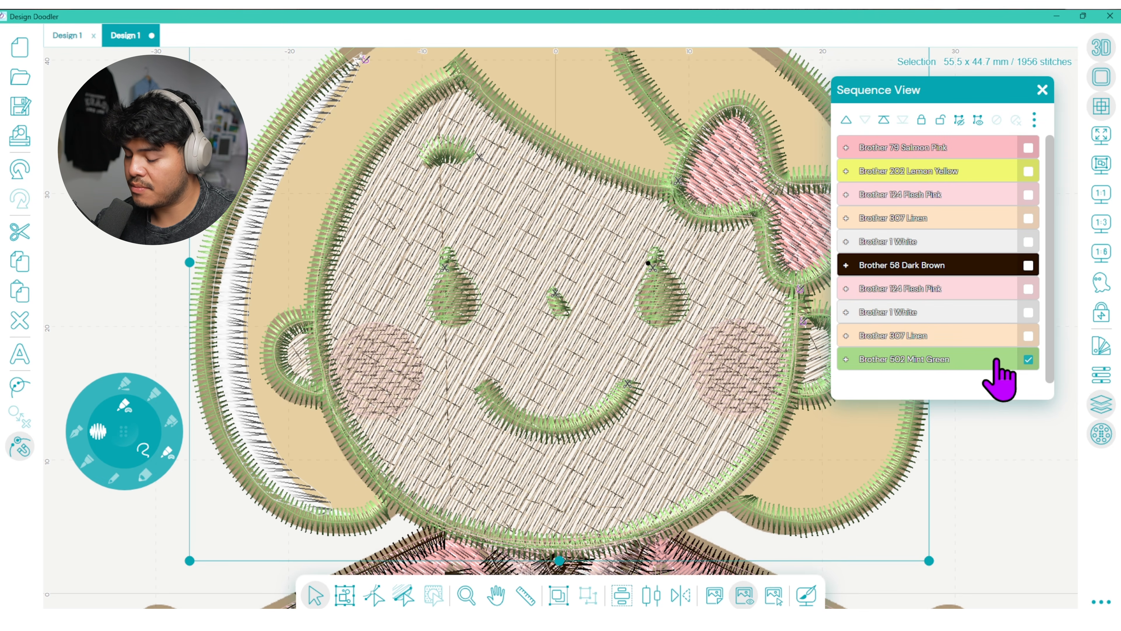
- Move the last Linen colour group directly below Dark Brown in the sequence, deselect it, and close the sequence view
click(1027, 360)
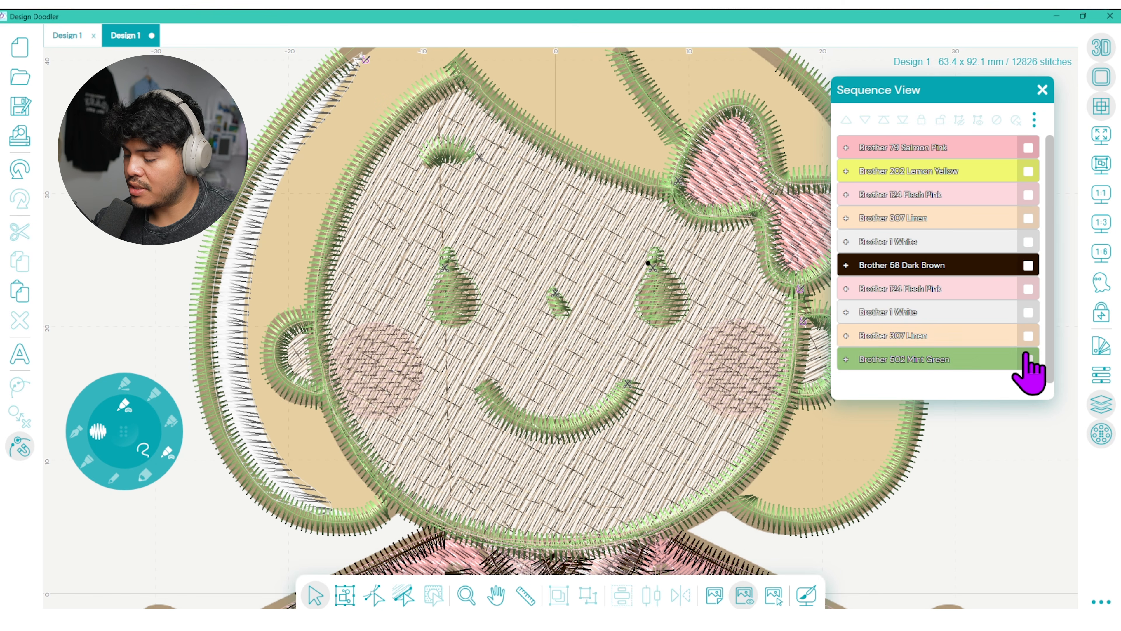
drag(990, 337, 984, 287)
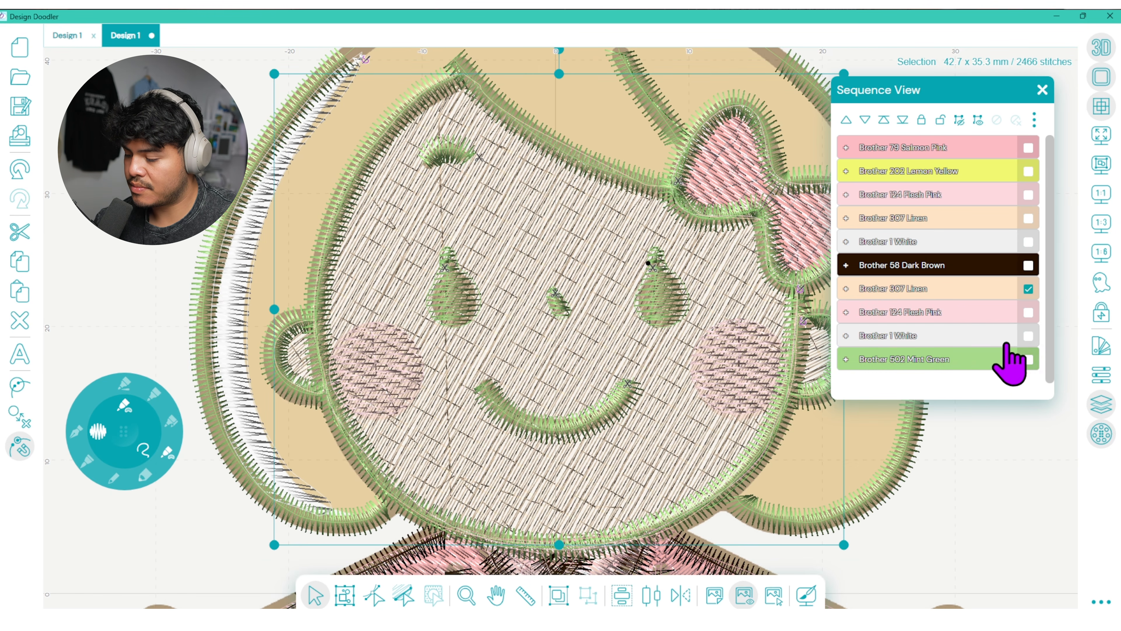
click(1029, 289)
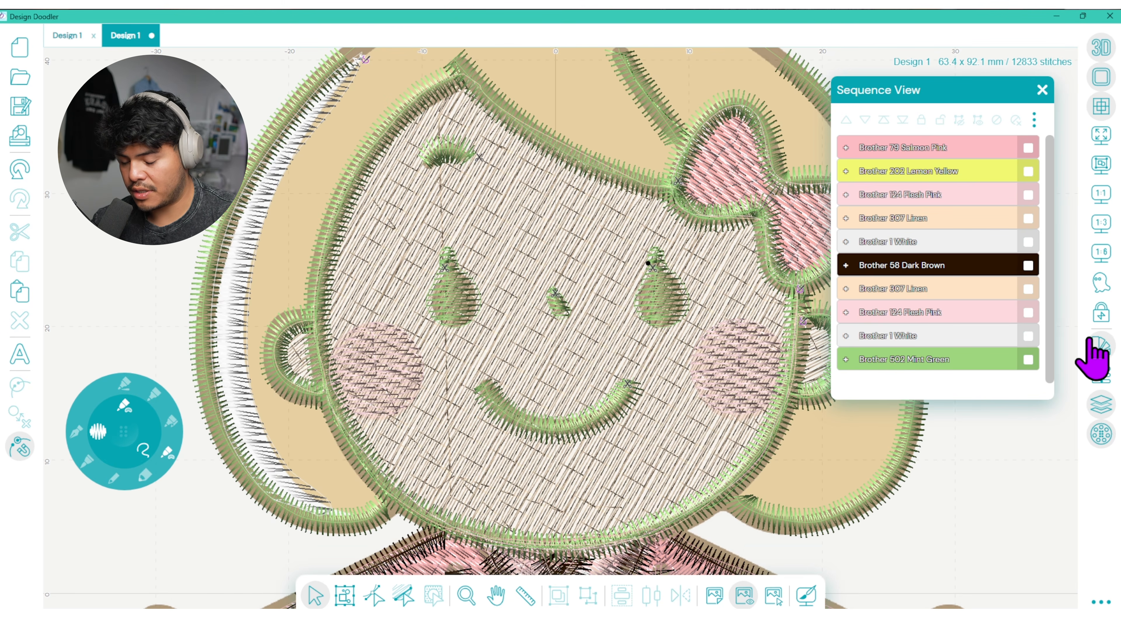
click(1042, 89)
- Choose palette colour 24 as the active thread colour for the hair, then close the palette and properties
click(1101, 373)
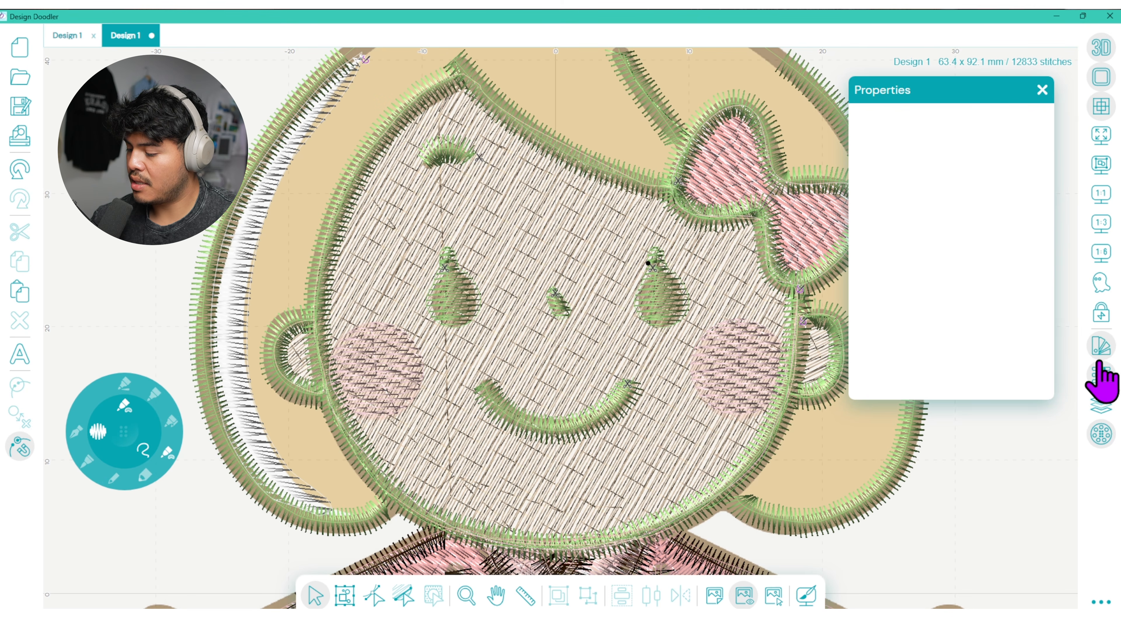
click(1101, 349)
scroll(1054, 223, down, 5)
click(1019, 278)
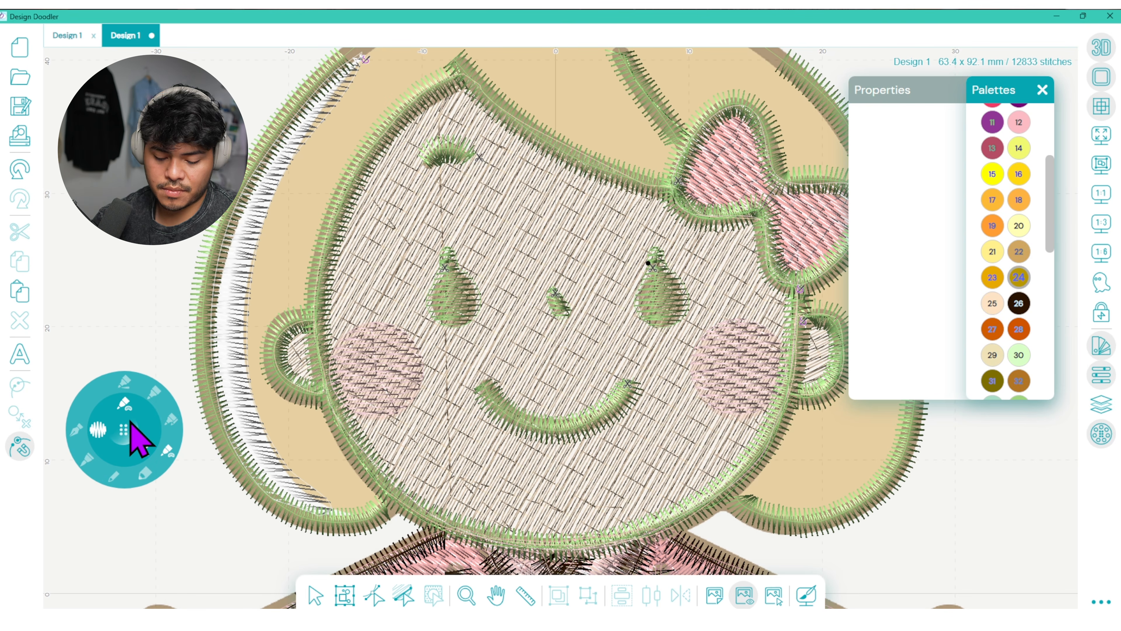
click(1042, 90)
click(1042, 90)
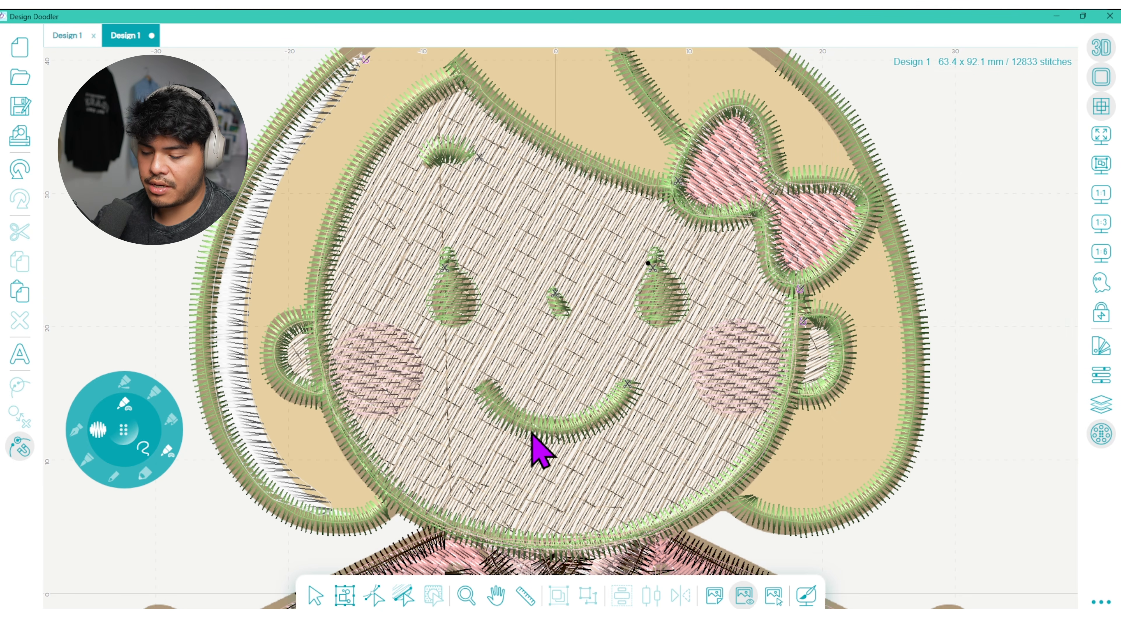
- Turn off the 3D stitch view and shift the outer hair outline's lower right end node slightly toward the face outline
click(1101, 223)
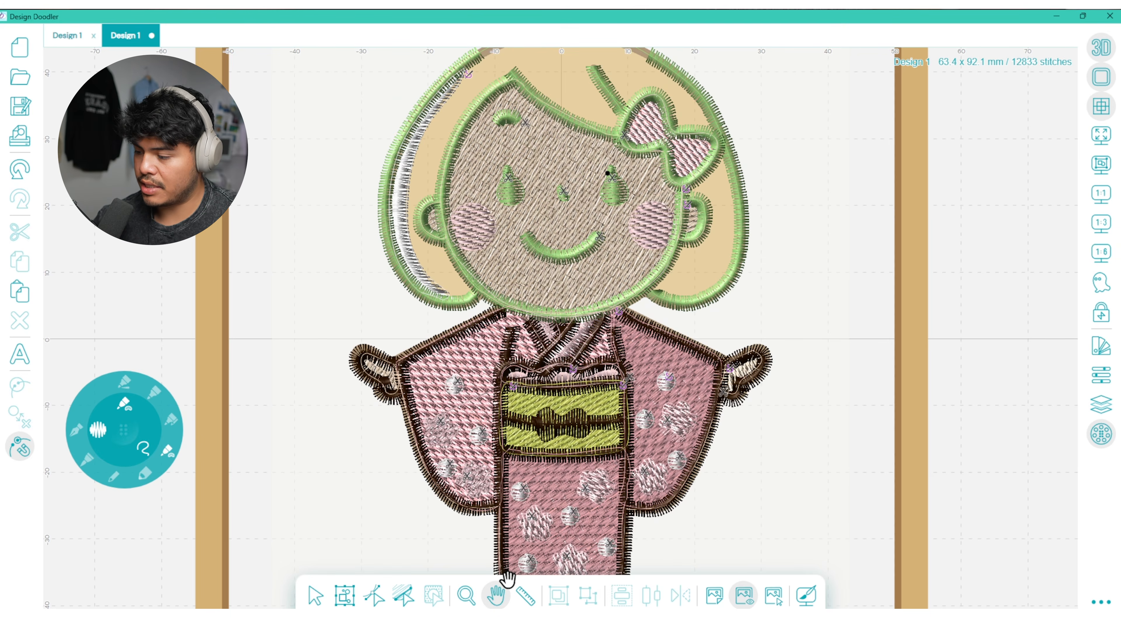
click(1101, 49)
drag(676, 200, 658, 373)
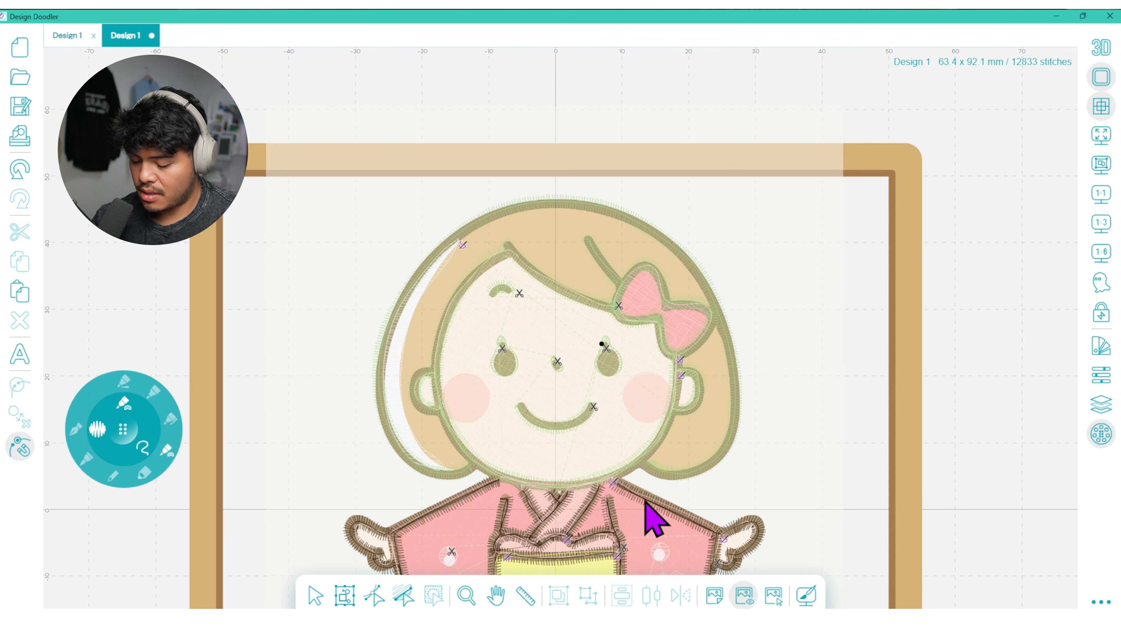
click(465, 595)
click(697, 413)
click(711, 417)
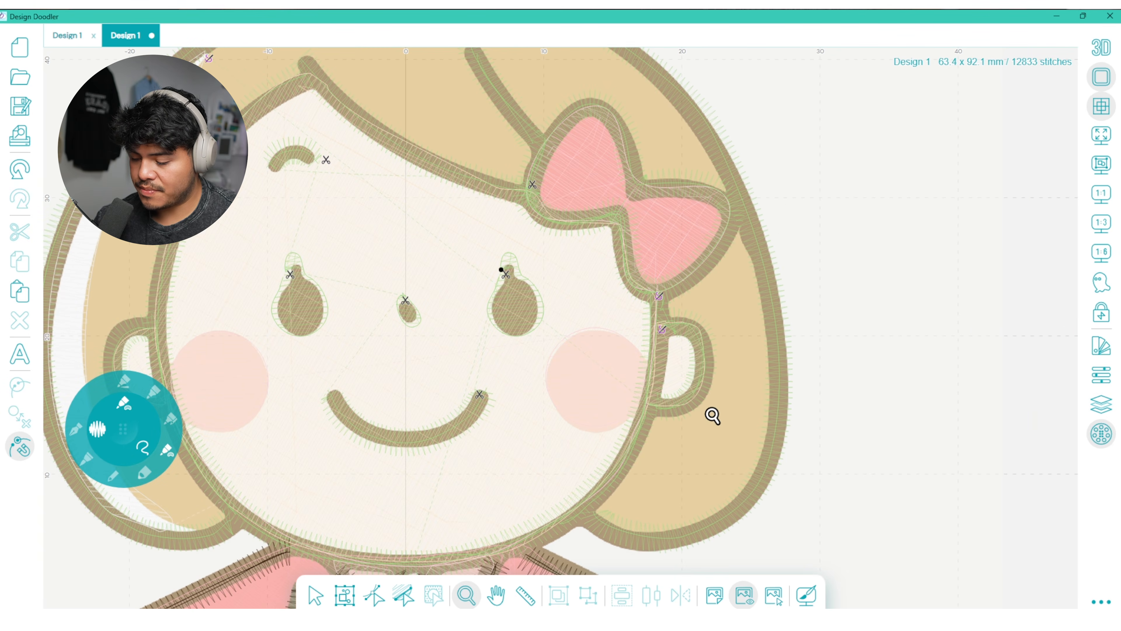
click(124, 427)
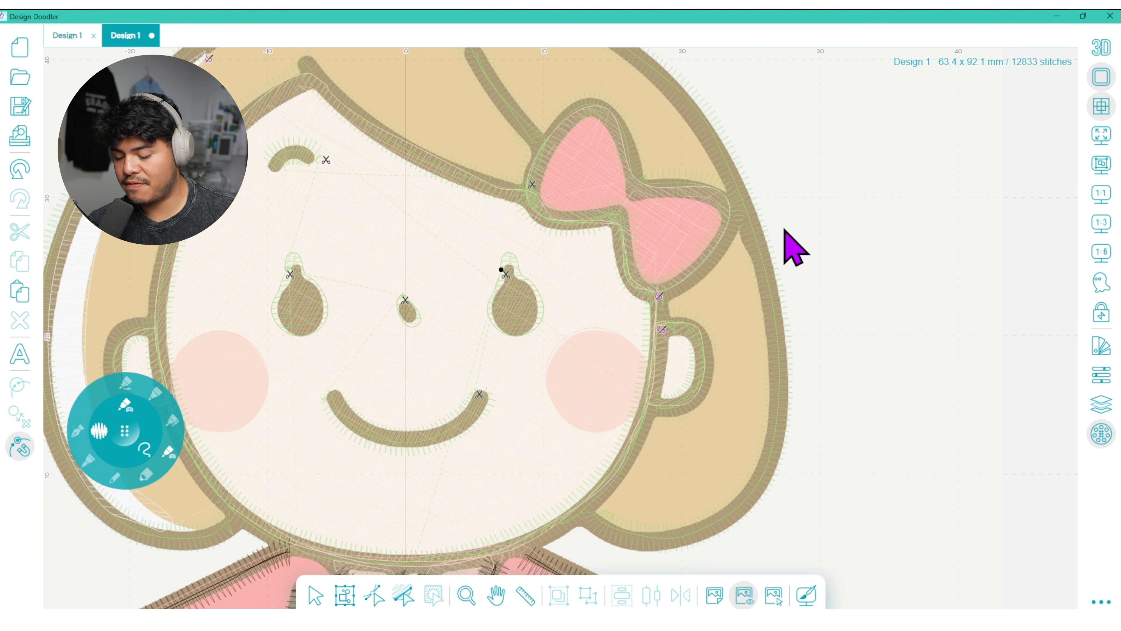
click(376, 594)
click(612, 529)
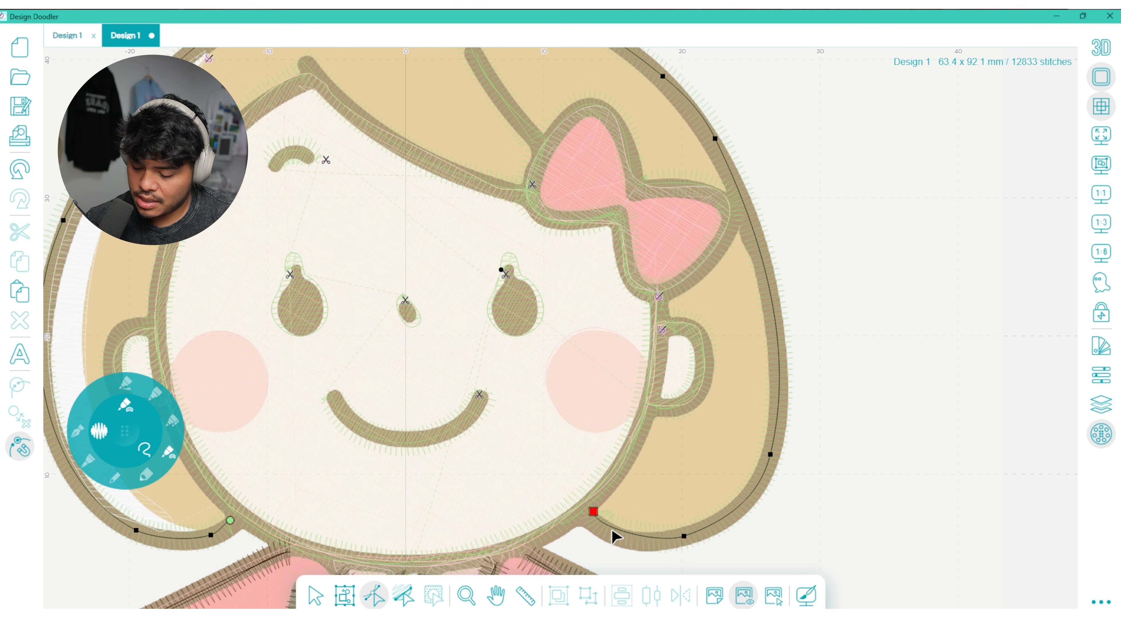
click(592, 511)
drag(592, 511, 603, 538)
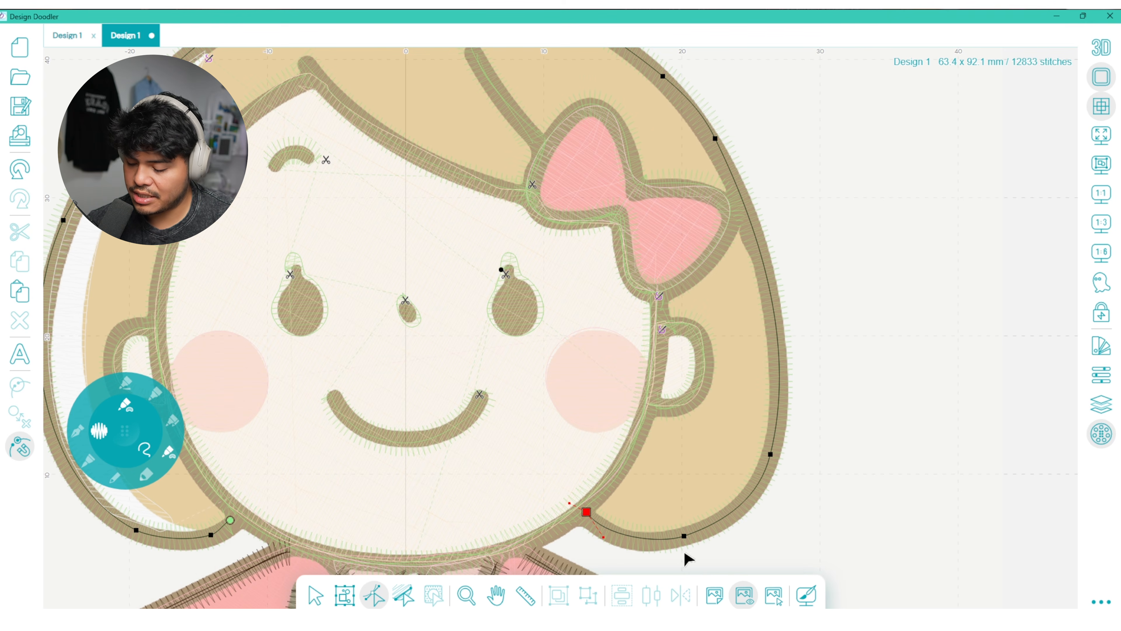
- Draw a closed fill shape over the right hair section below the bow, around the ear and along the outer outline
click(124, 429)
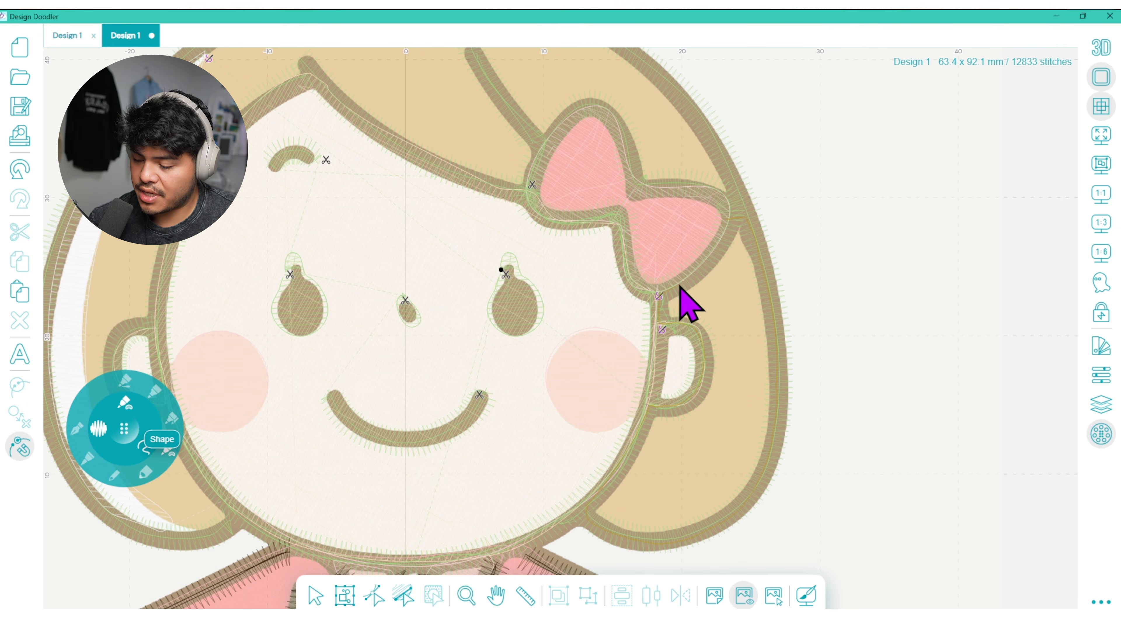
click(731, 229)
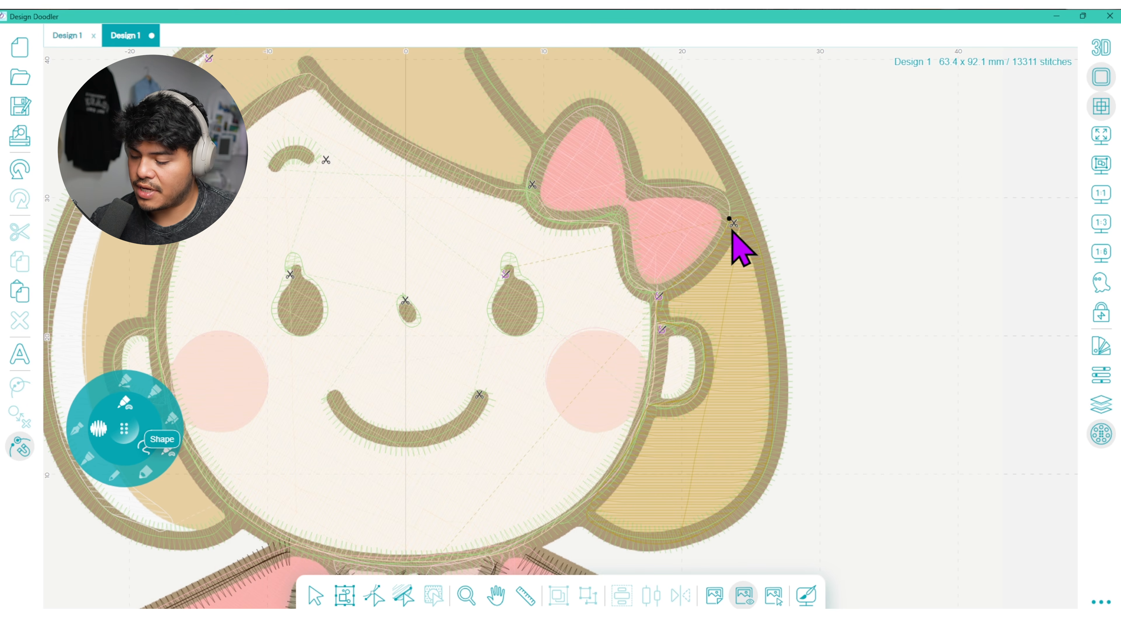
- Draw a closed fill shape over the top hair section, from above the left forehead across to the bow
click(495, 593)
drag(540, 340, 653, 475)
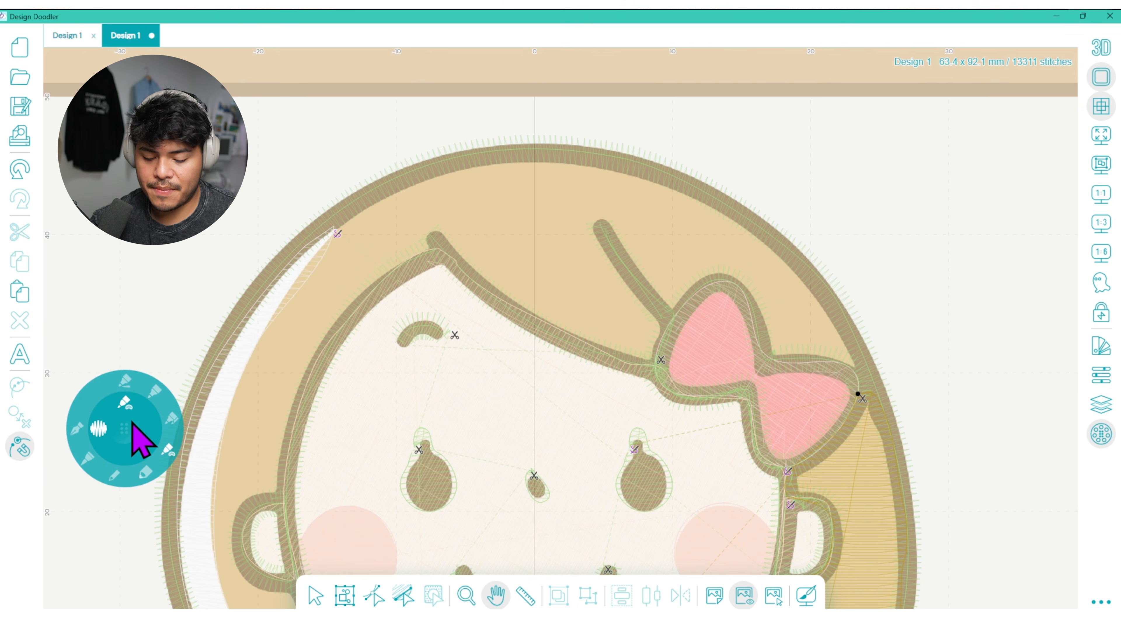
click(134, 422)
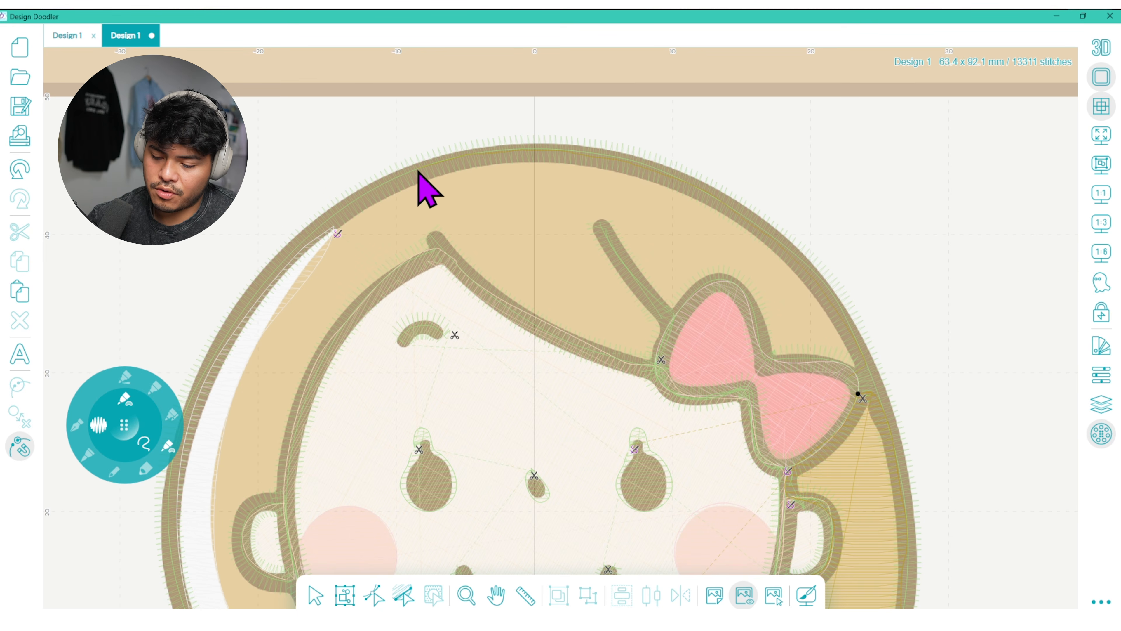
drag(394, 180, 411, 241)
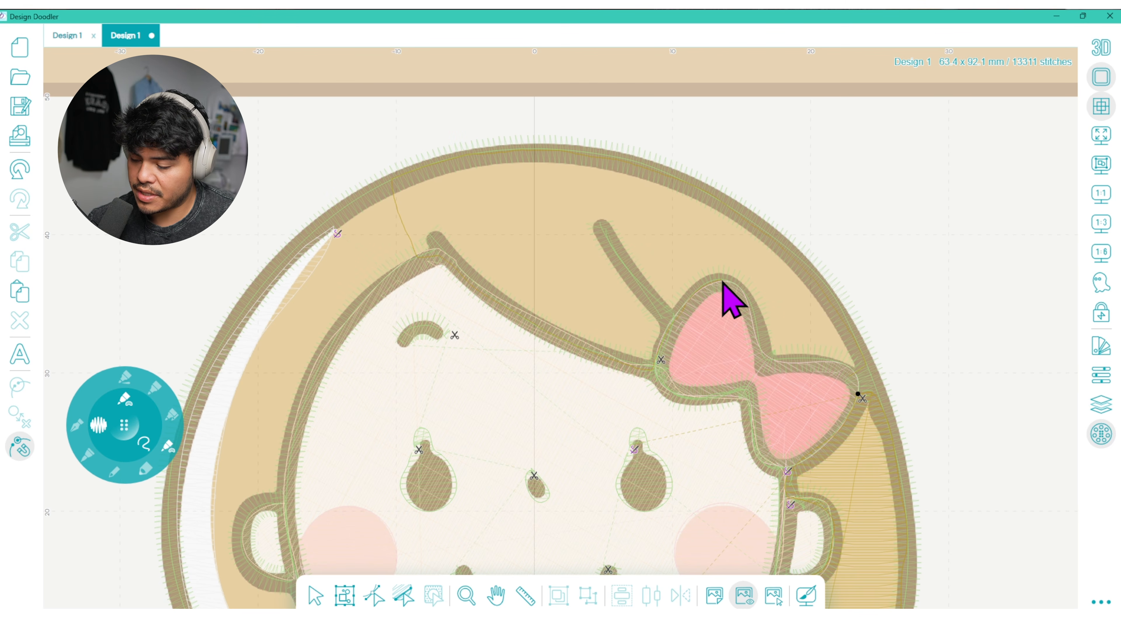
click(860, 375)
- Draw a closed fill shape over the left hair section, from the top hair fill's edge down beside the left ear
click(496, 594)
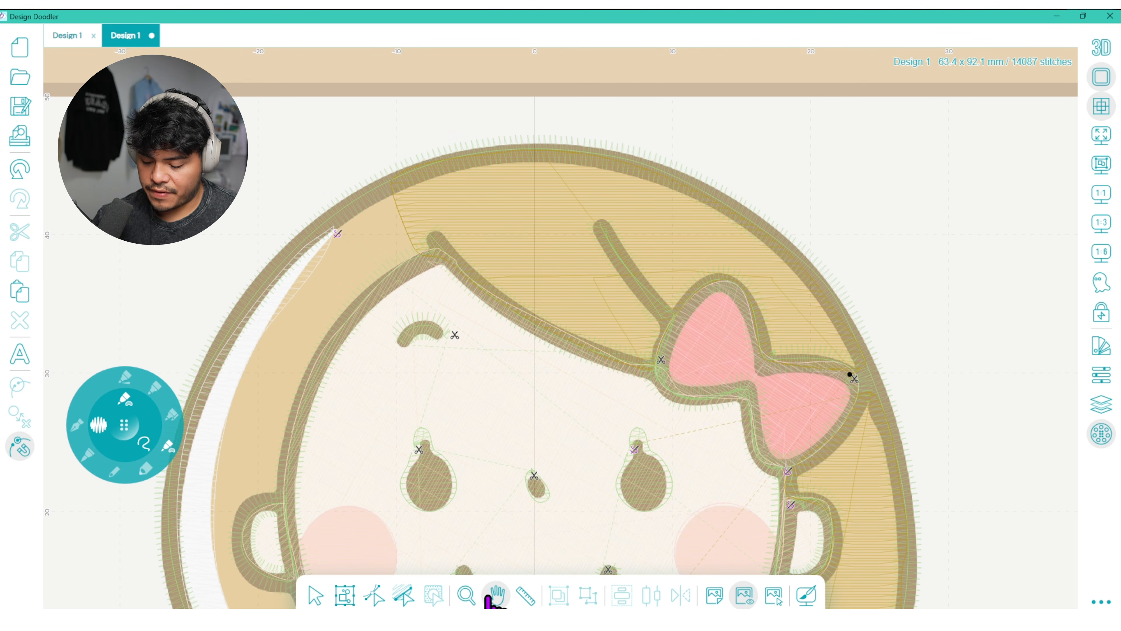
drag(438, 496, 626, 404)
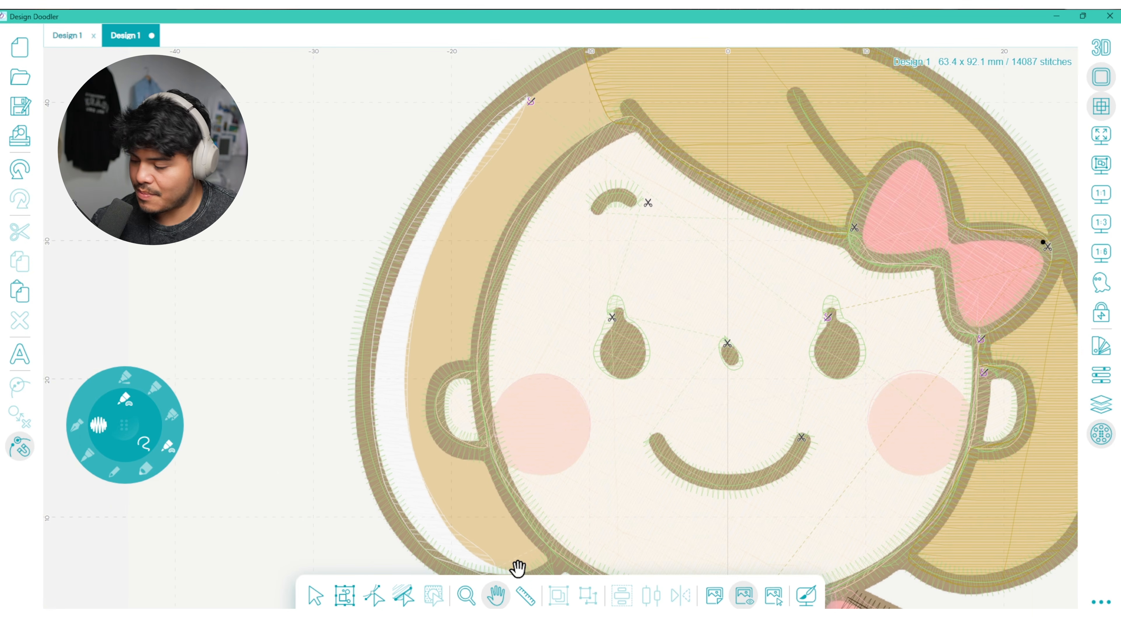
click(1101, 222)
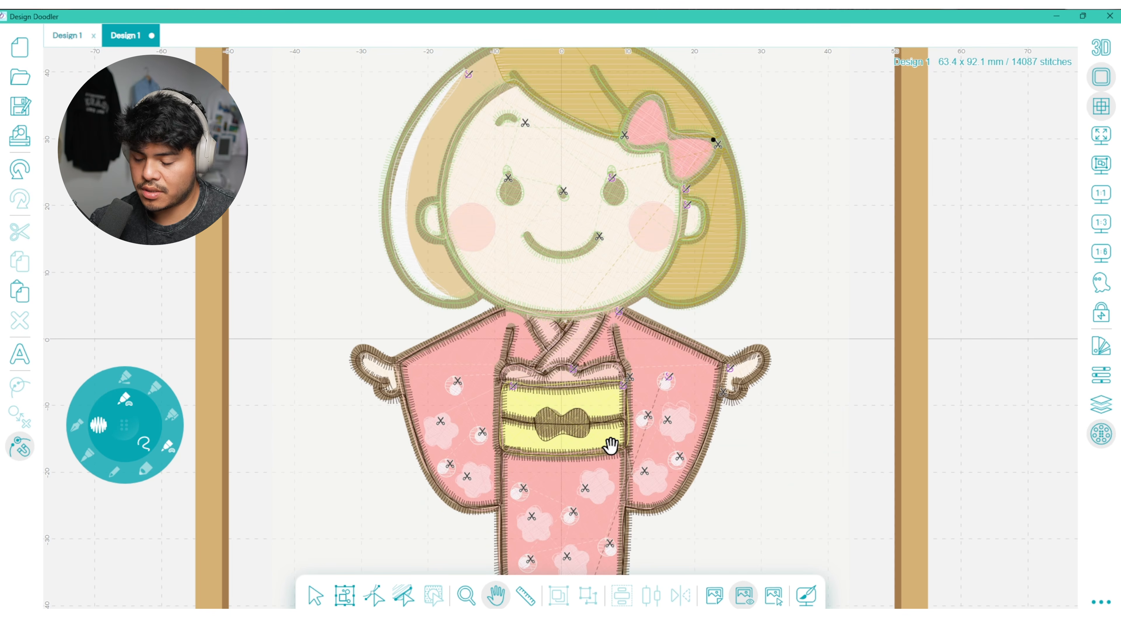
scroll(510, 320, down, 2)
scroll(573, 378, up, 3)
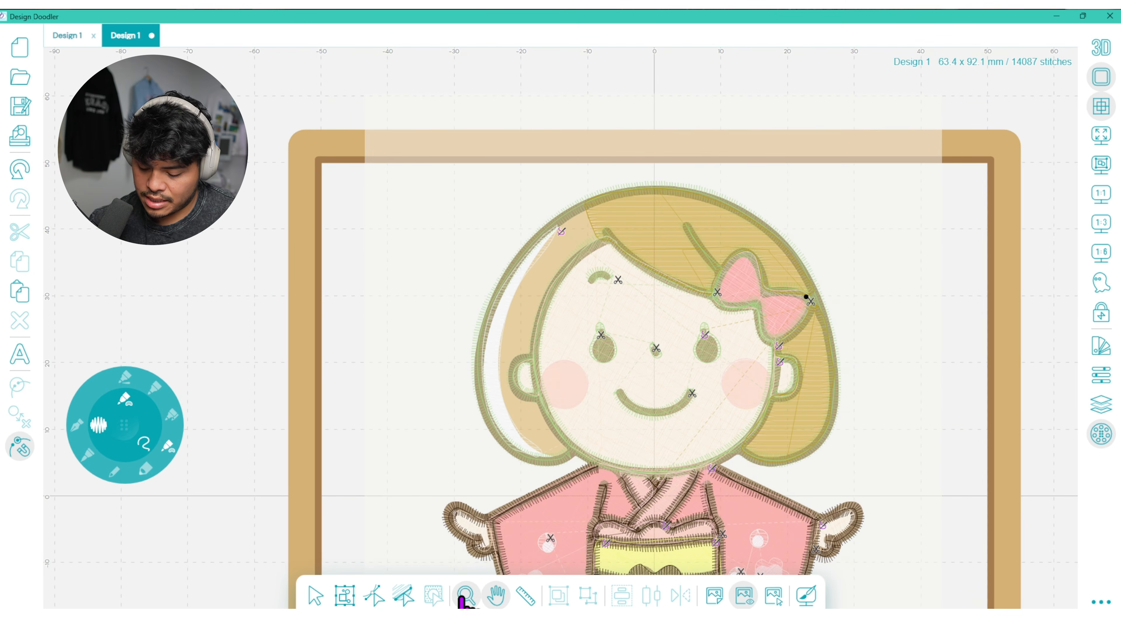
click(465, 594)
click(532, 358)
click(549, 363)
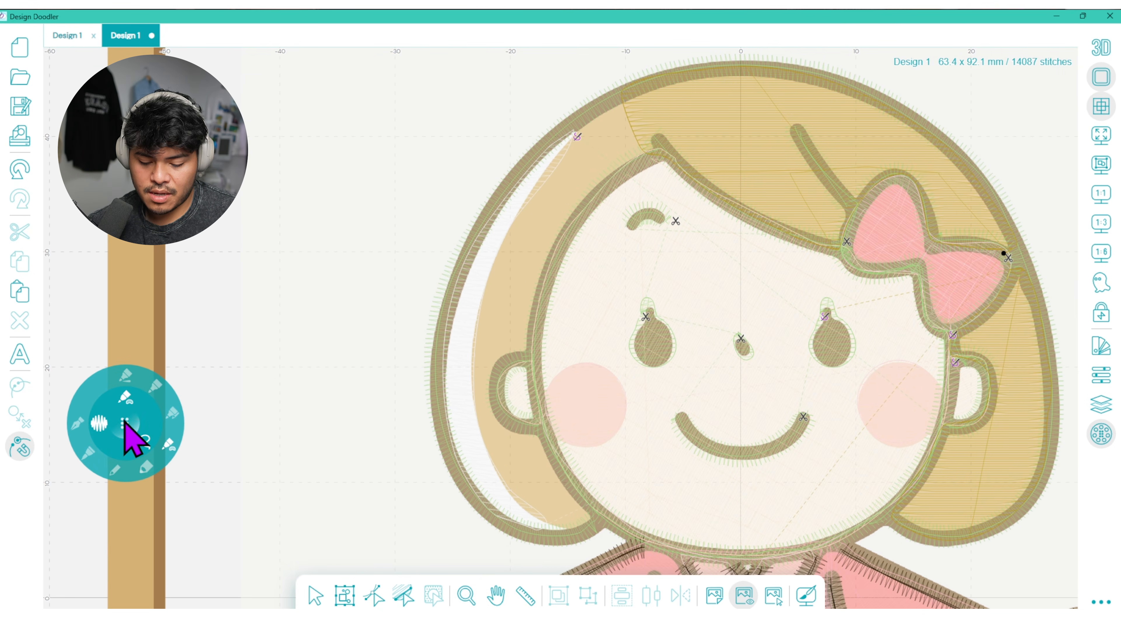
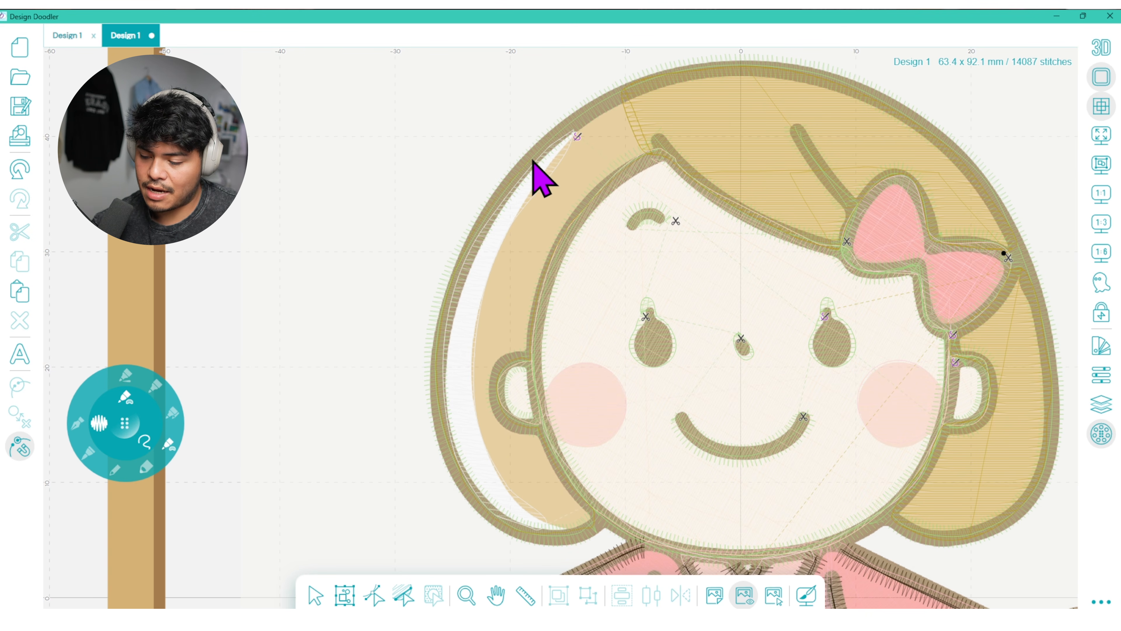
click(625, 88)
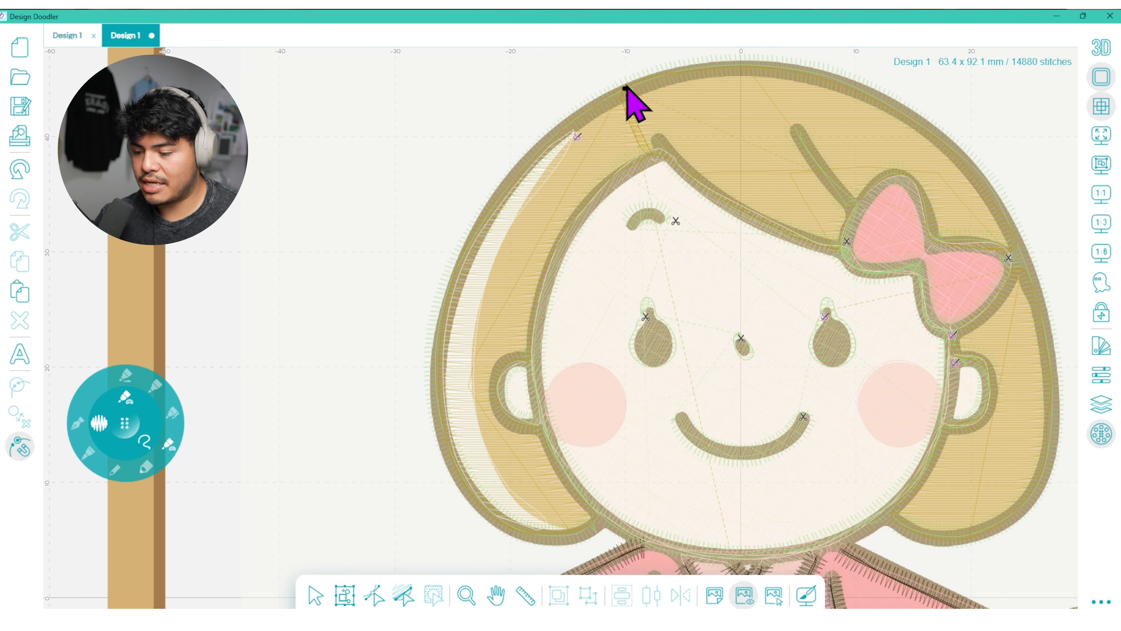
- Reshape the left hair fill by adjusting its nodes along the outer hair outline, from the top of the head down to the lower edge
click(375, 594)
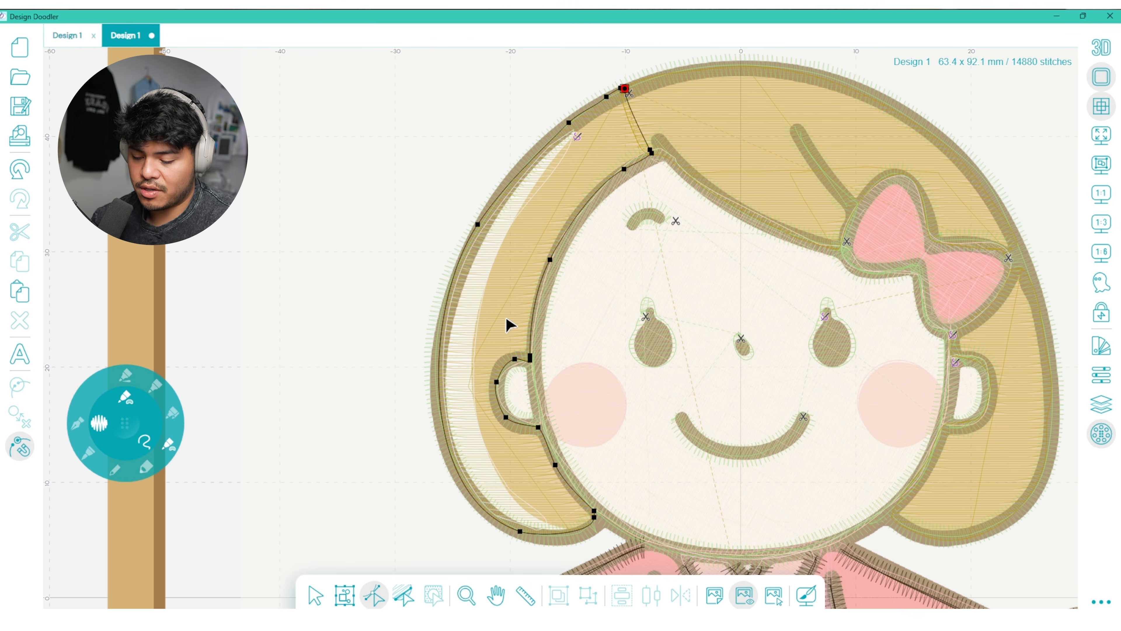
drag(477, 224, 477, 230)
drag(423, 314, 421, 314)
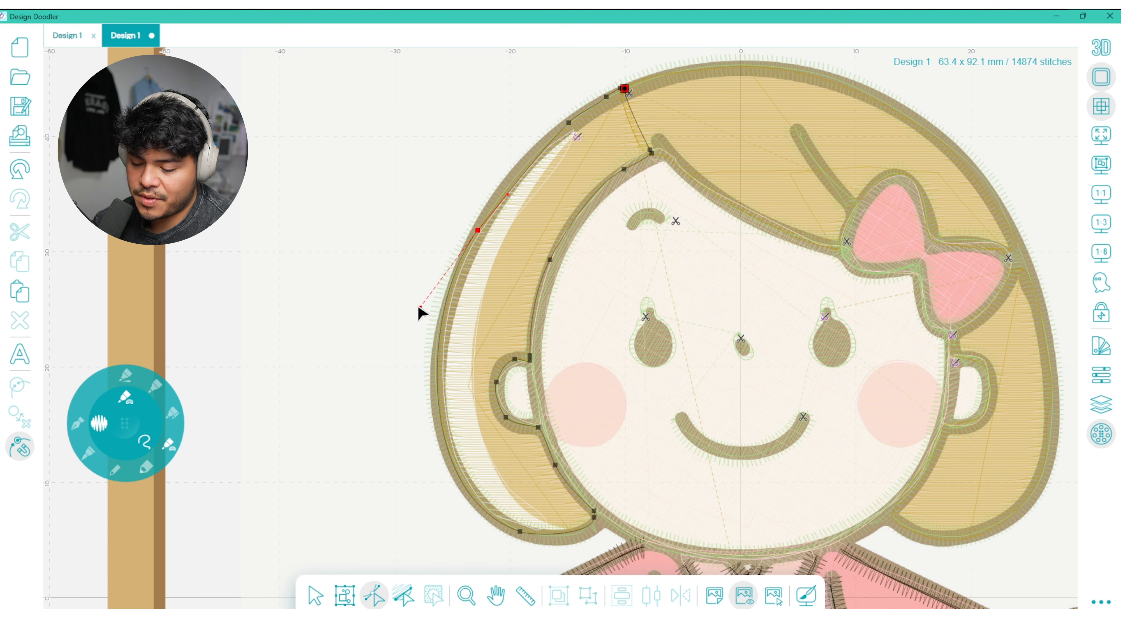
drag(570, 123, 566, 128)
drag(606, 96, 609, 98)
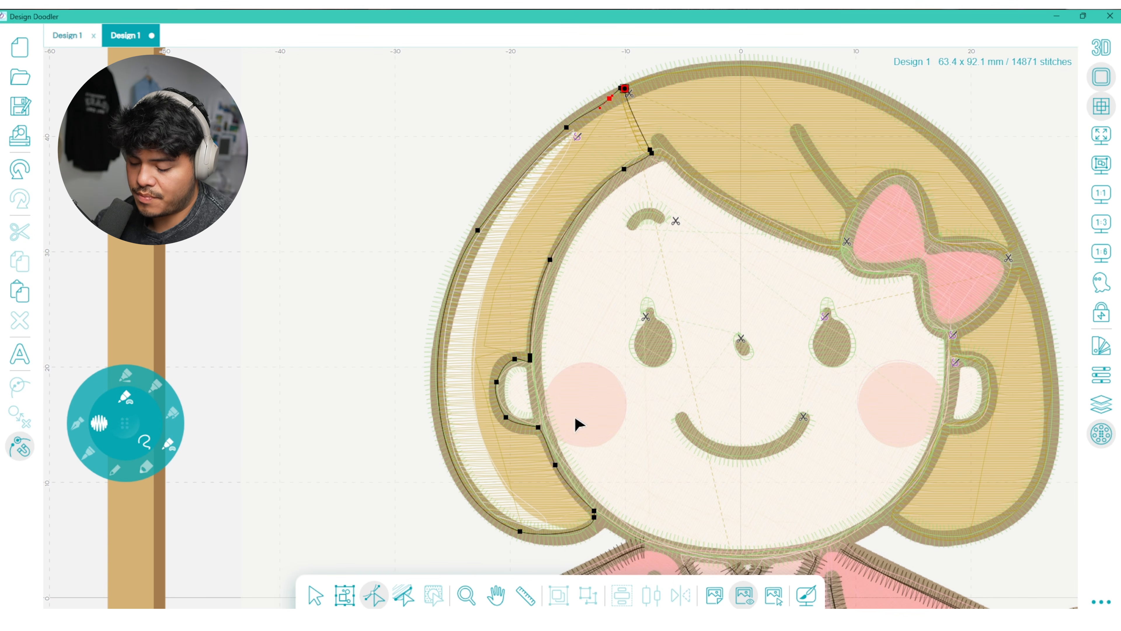
drag(524, 533, 547, 545)
- Set diagonal stitch directions: sloping down to the right in the left and right hair fills, and up to the right in the top hair fill
click(403, 594)
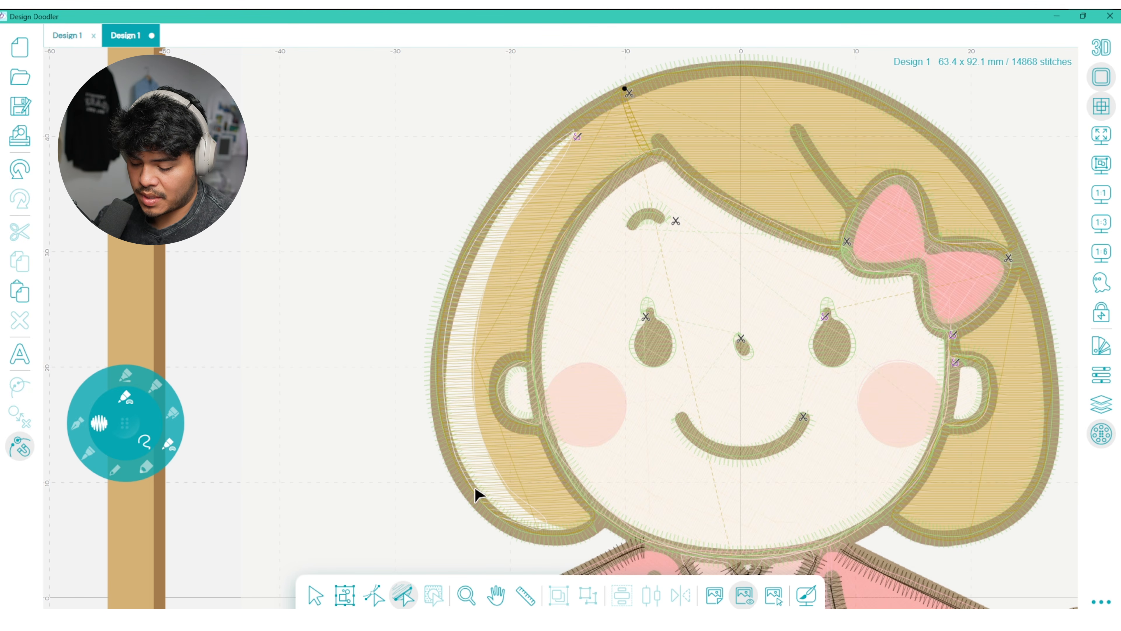
drag(534, 306, 530, 357)
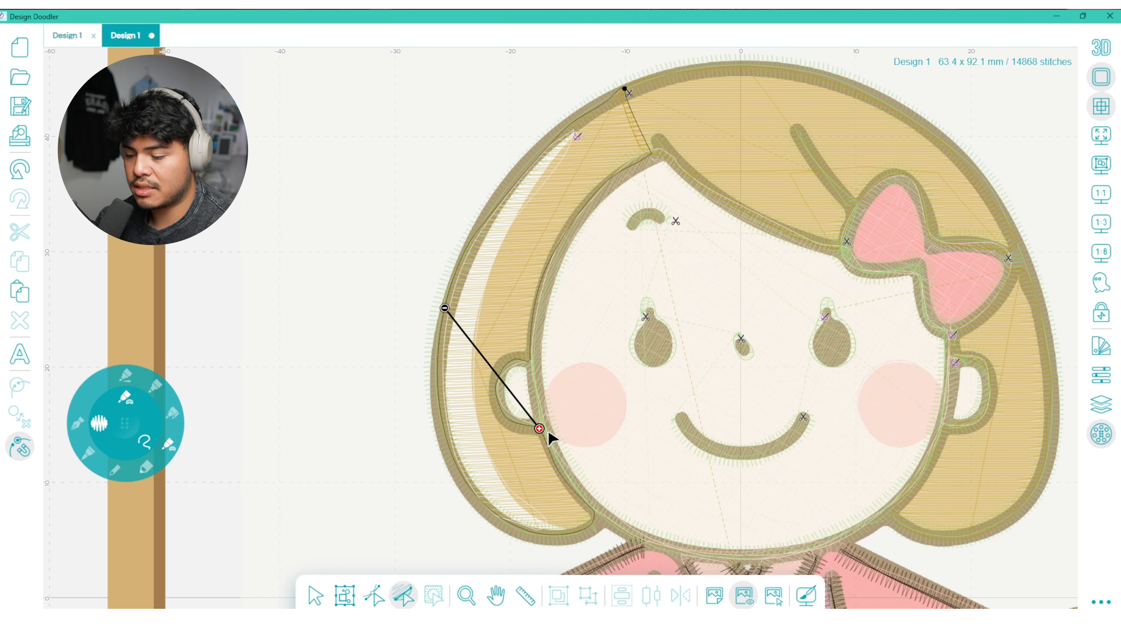
drag(580, 477, 567, 483)
click(751, 166)
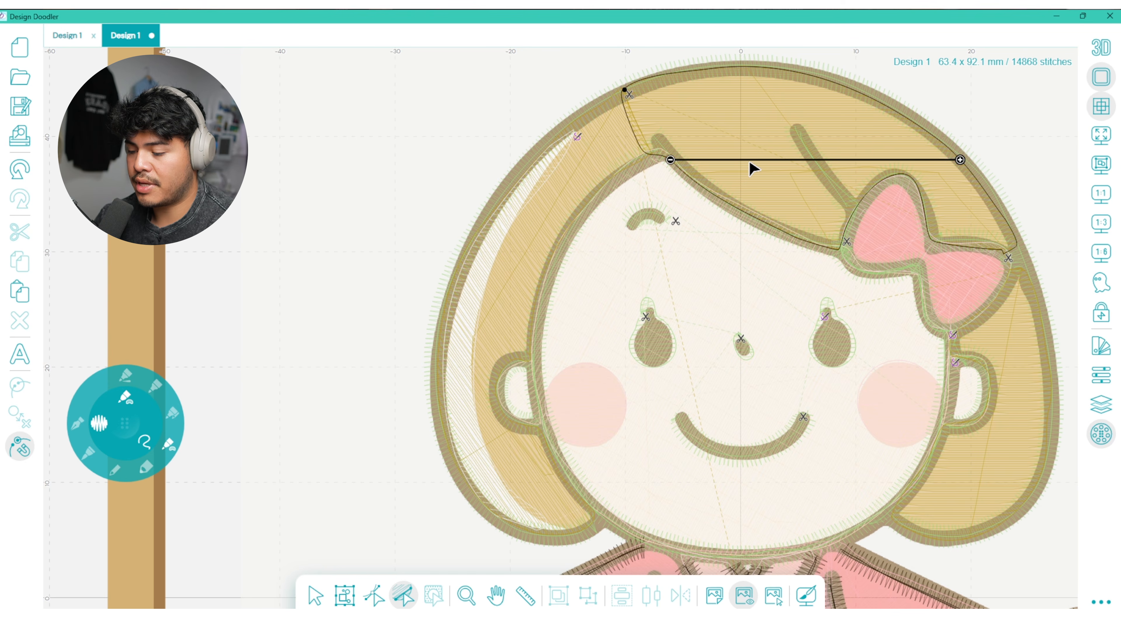
drag(670, 160, 819, 245)
drag(962, 163, 949, 146)
click(1028, 387)
drag(987, 405, 954, 338)
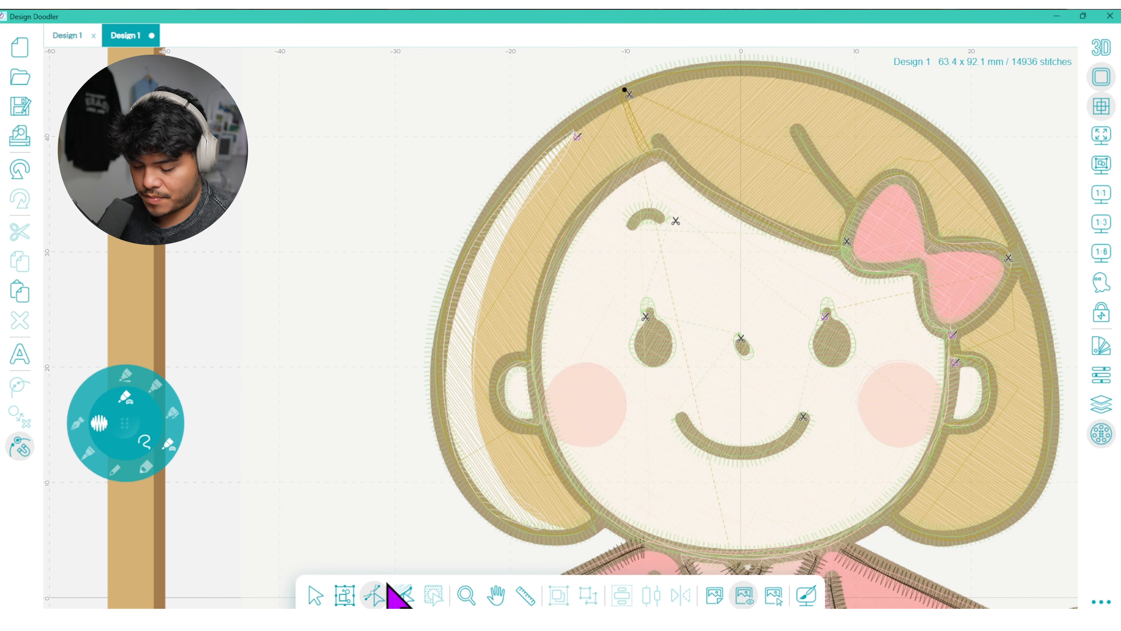
- Reshape the top hair fill by adjusting its nodes at the left forehead, the upper left end, and the bow's top and left edge
click(798, 191)
drag(672, 161, 669, 154)
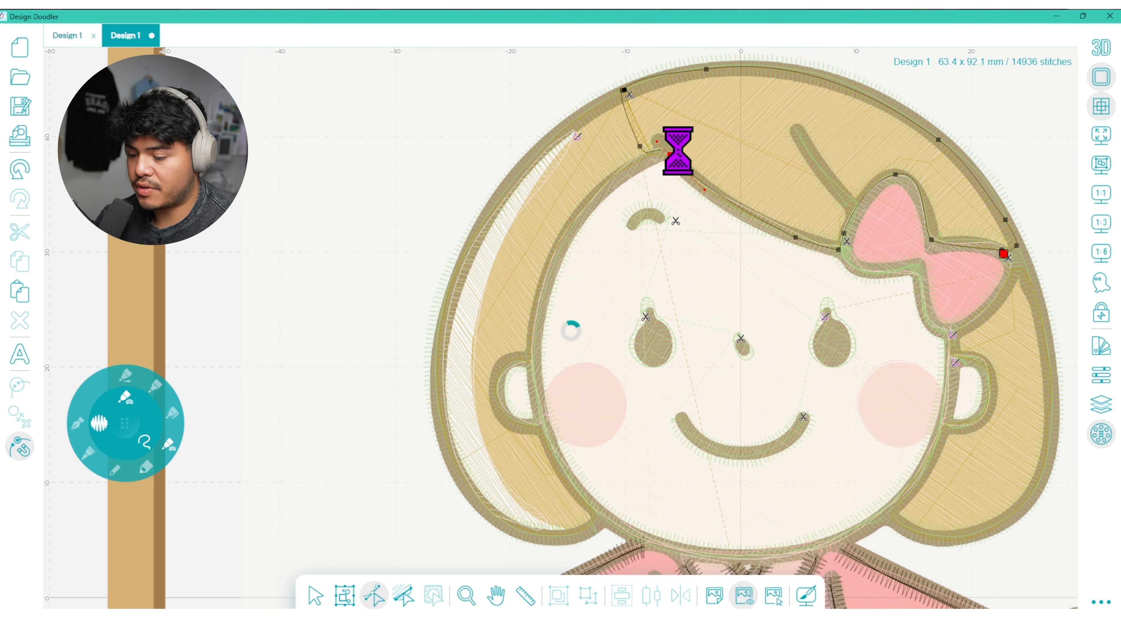
drag(623, 90, 622, 94)
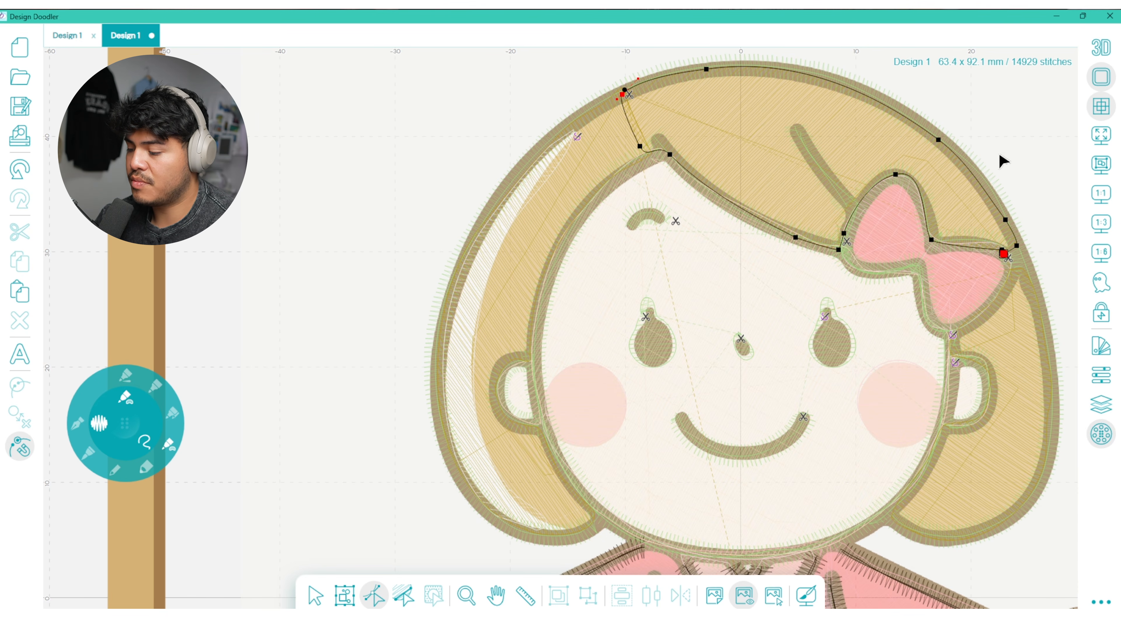
drag(895, 174, 895, 175)
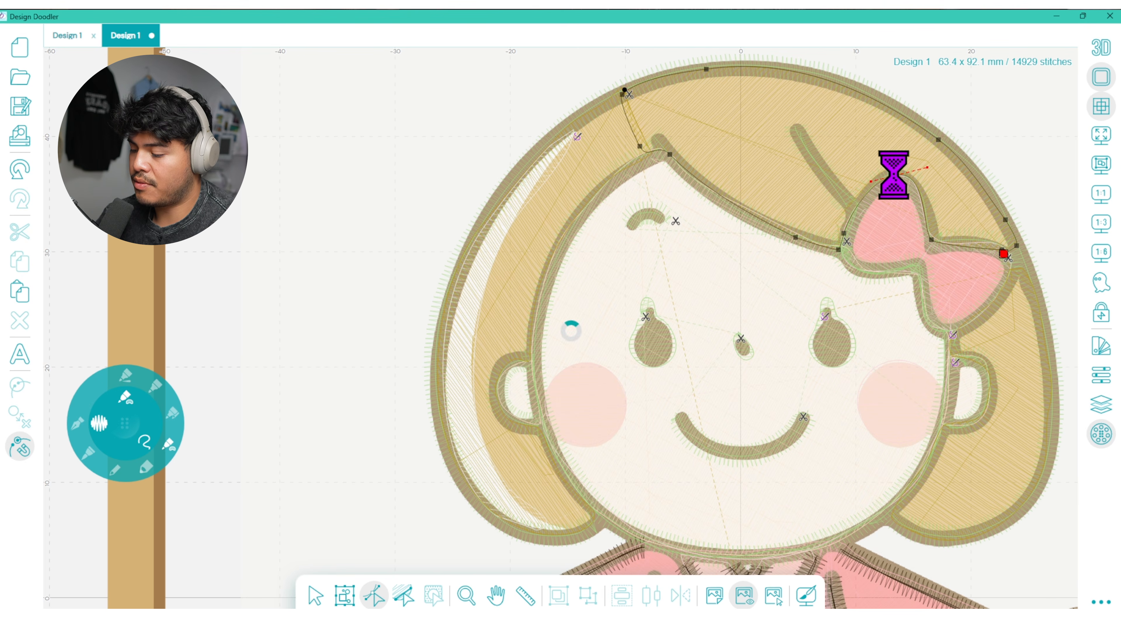
drag(838, 249, 846, 249)
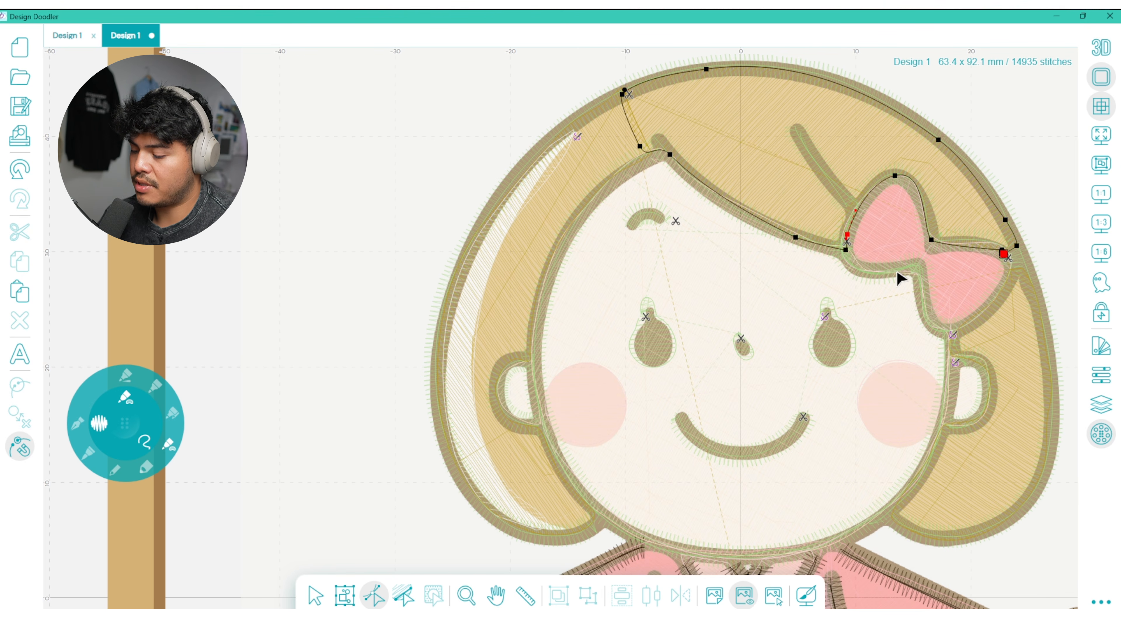
- Reshape the right hair fill by adjusting its nodes along the outer hair outline and beside the right ear
click(1015, 428)
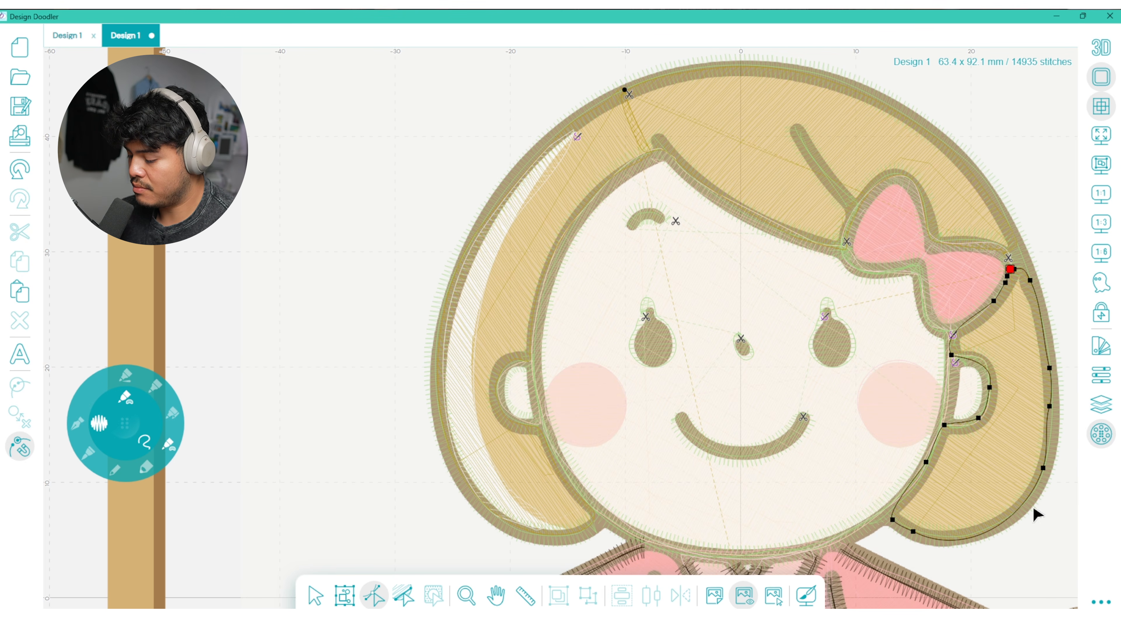
drag(1045, 465, 1046, 461)
drag(1050, 406, 1051, 437)
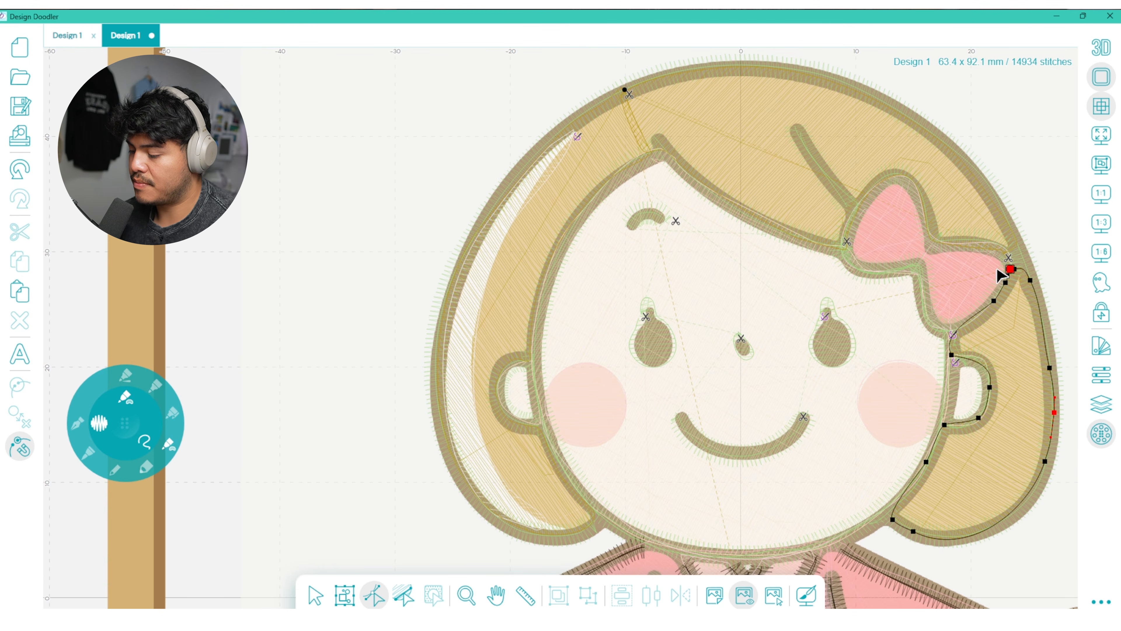
drag(1054, 369, 1051, 366)
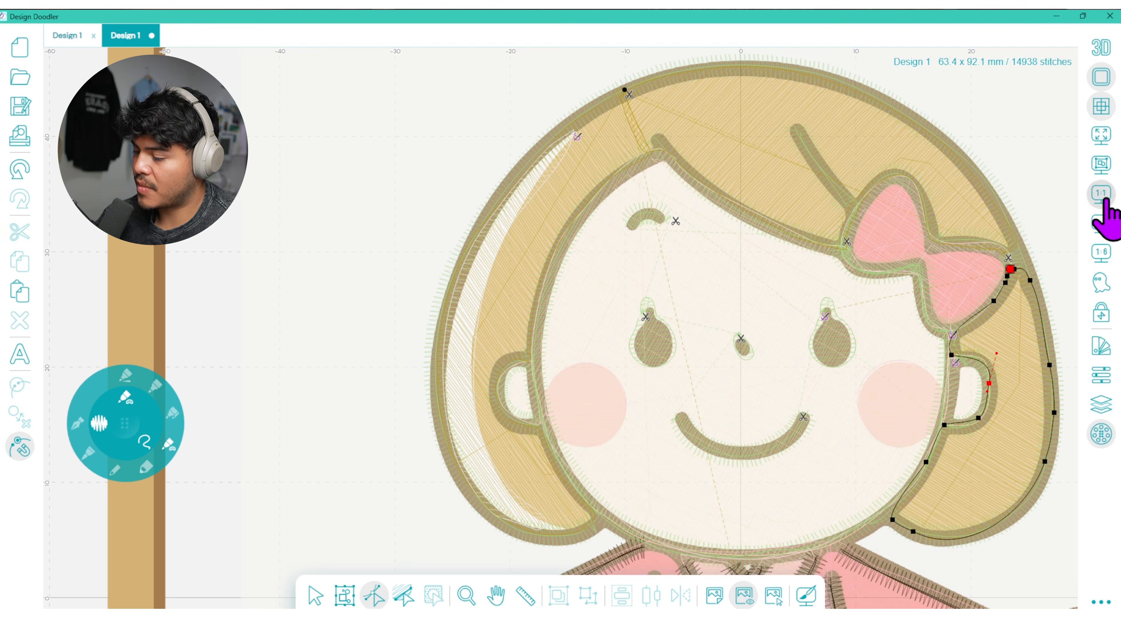
- Select all Brass hair fills in the stitch sequence and set their fill pattern to Pattern 3
click(1101, 222)
click(1102, 224)
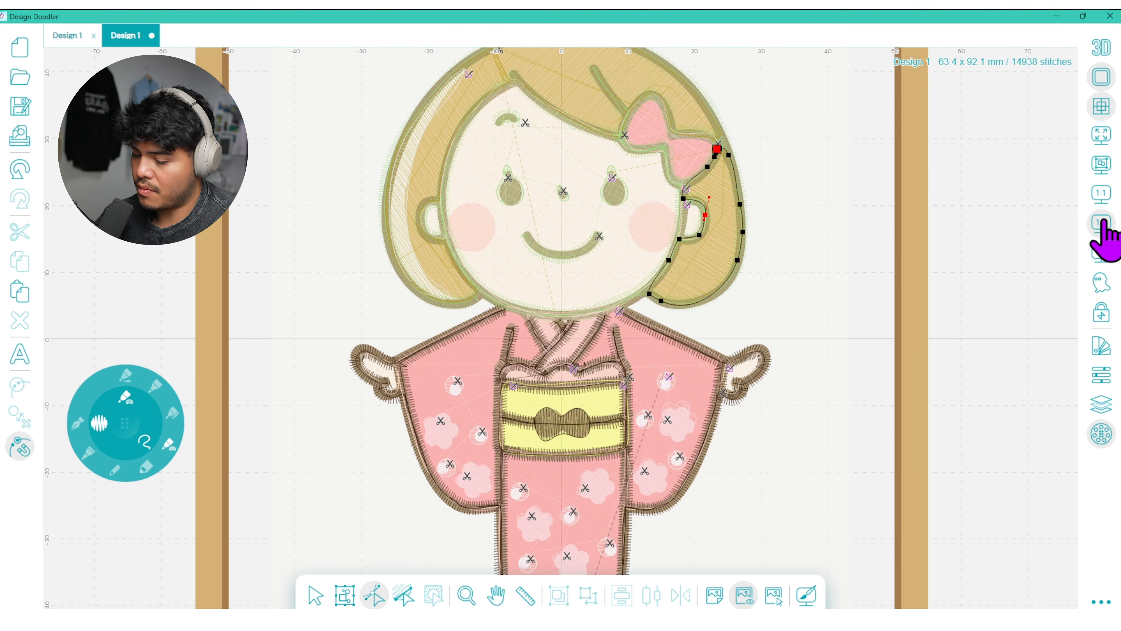
click(495, 595)
drag(606, 310, 615, 436)
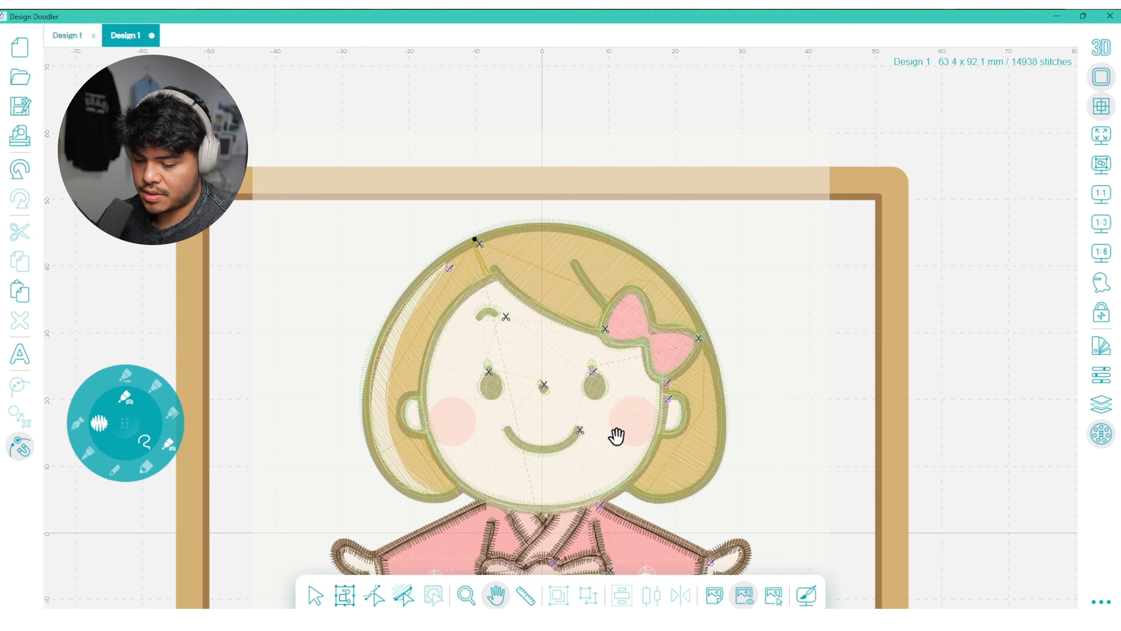
click(1101, 409)
click(1030, 384)
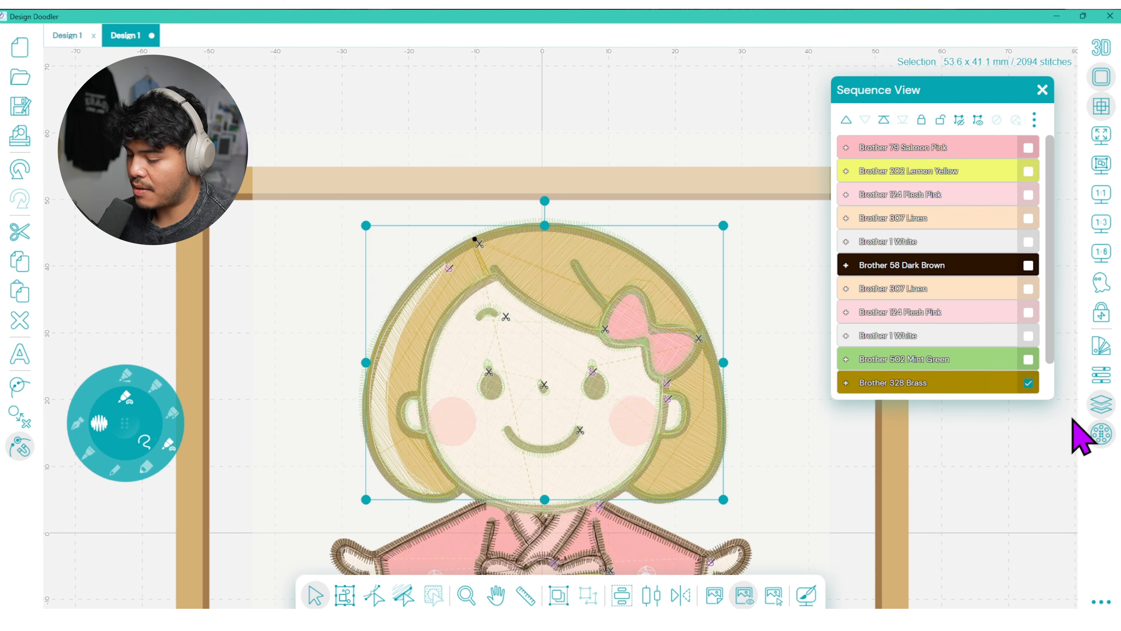
click(1101, 376)
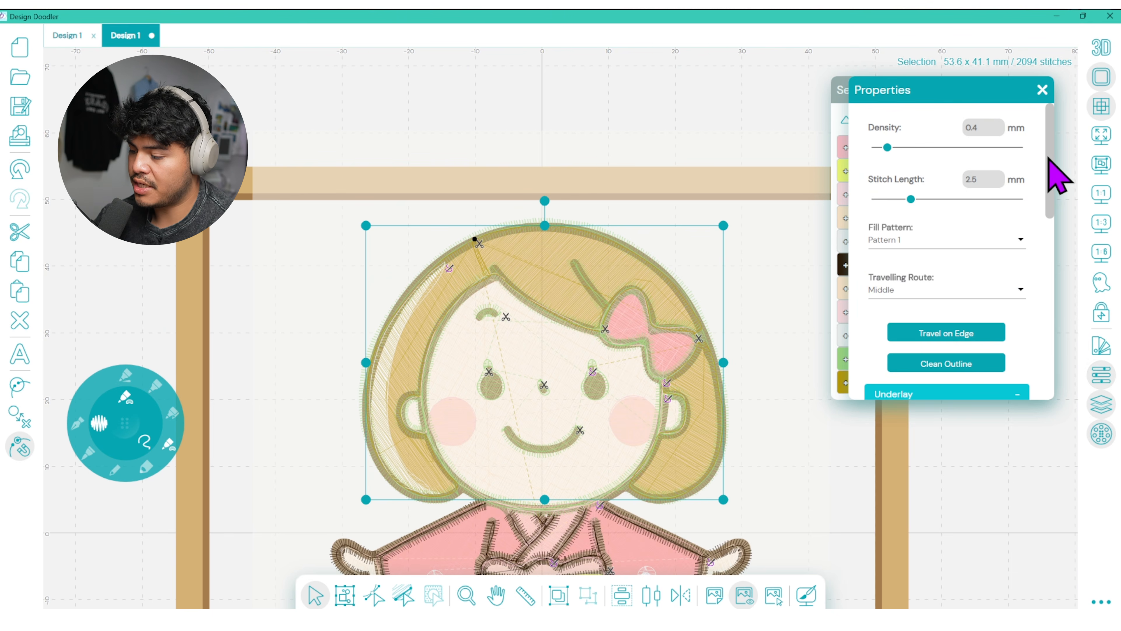
scroll(1061, 186, down, 1)
click(1015, 197)
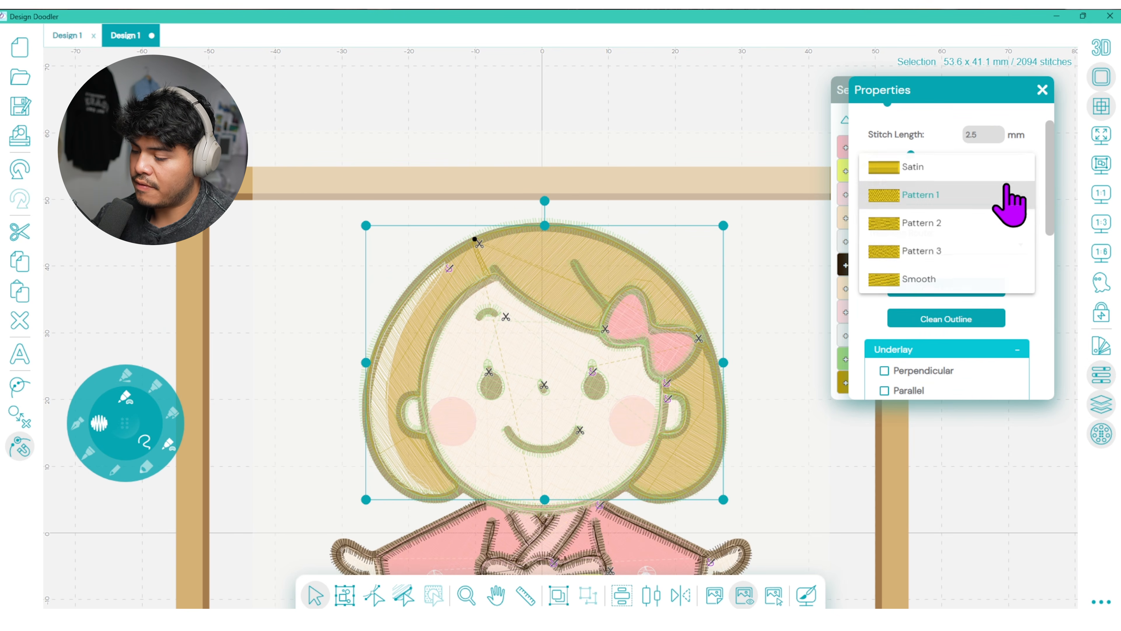
click(941, 251)
- Enable Perpendicular underlay for the selected hair fills and set the underlay density to 3.2 mm
drag(1050, 211, 1050, 260)
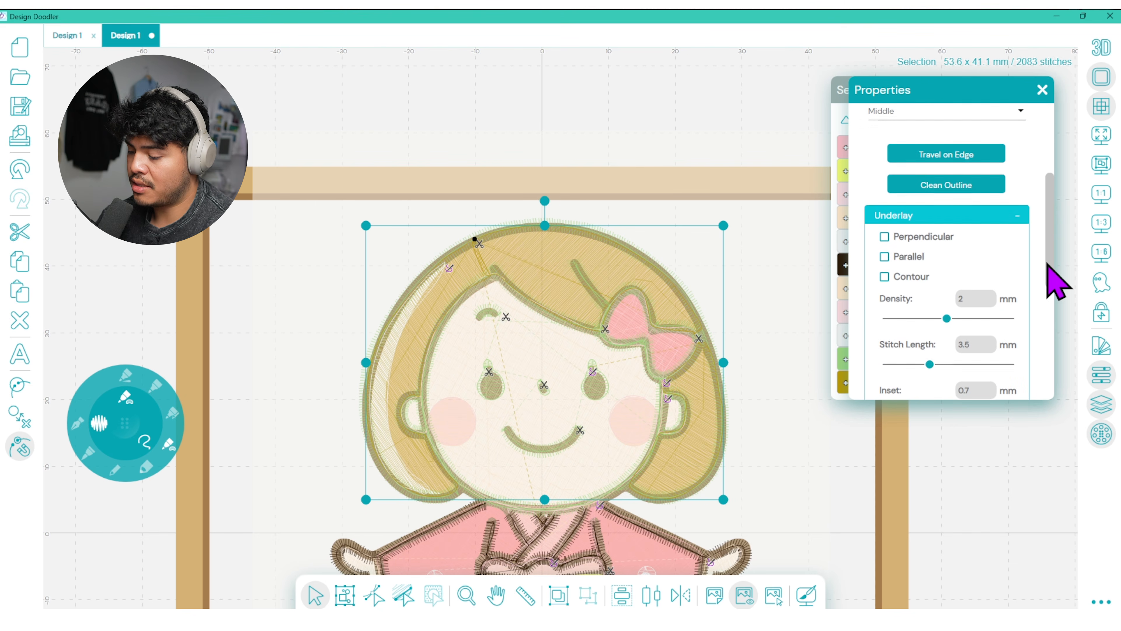
click(931, 234)
click(979, 316)
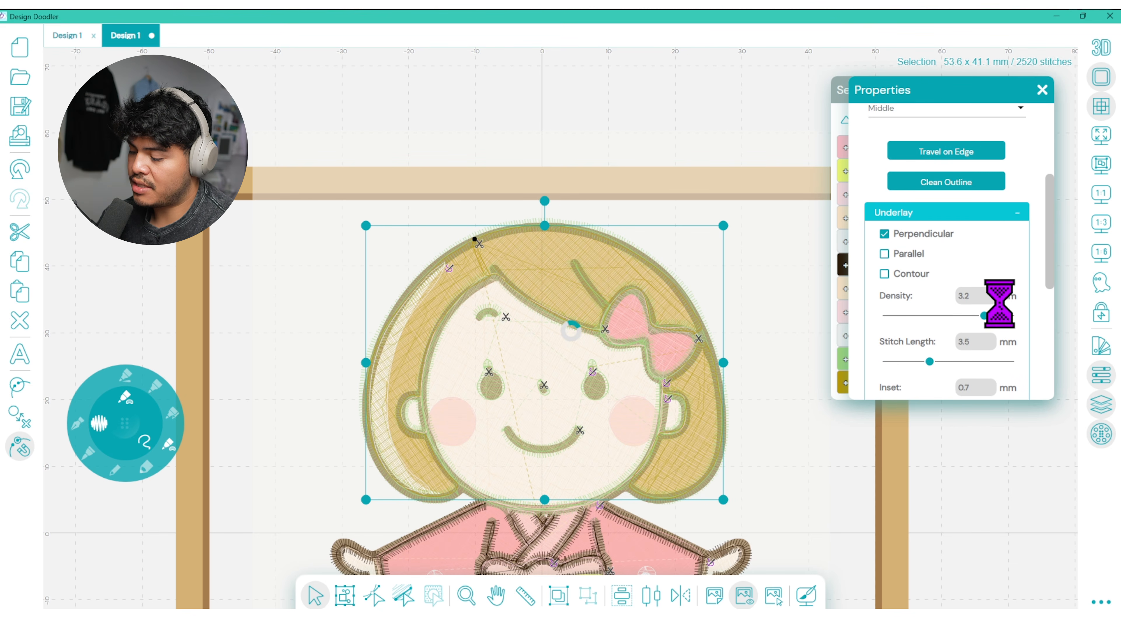
drag(1049, 244, 1046, 365)
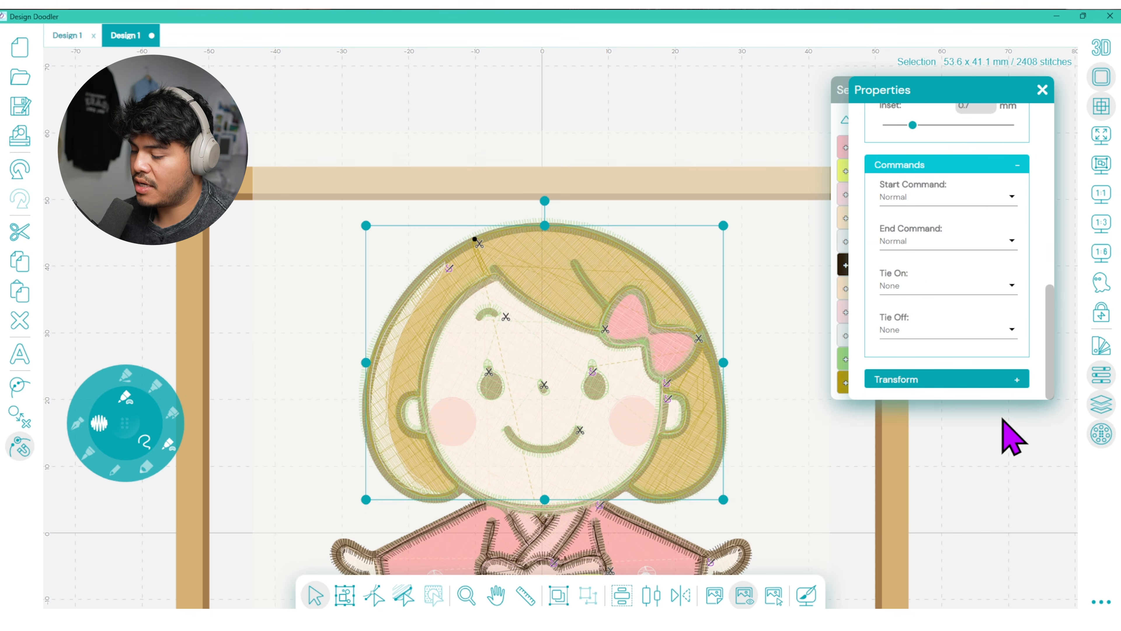
click(743, 415)
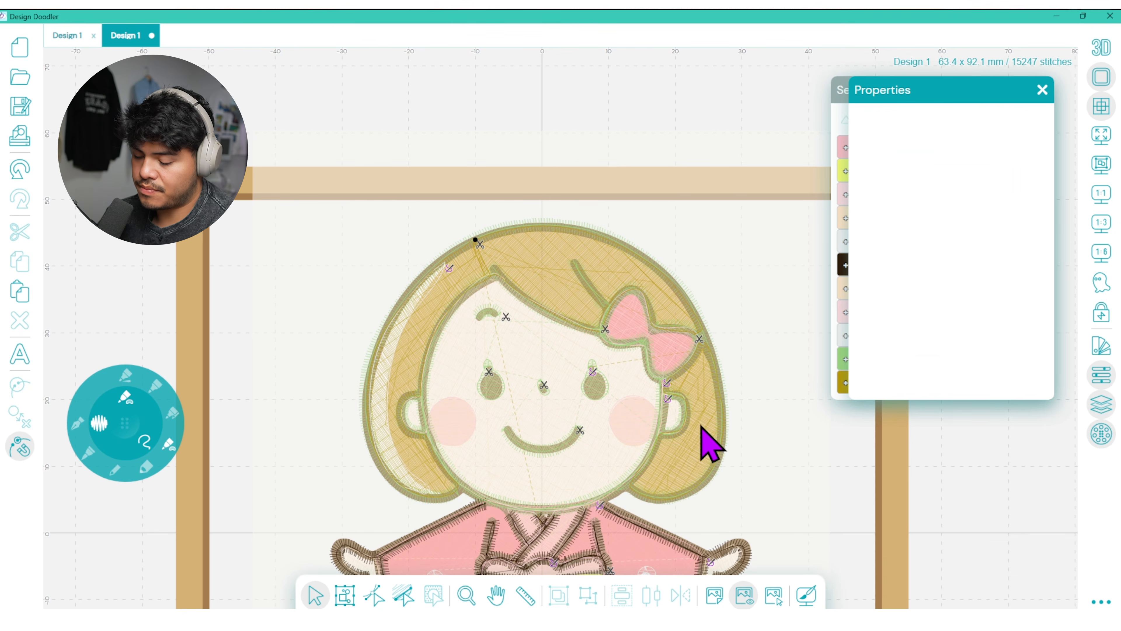
click(20, 169)
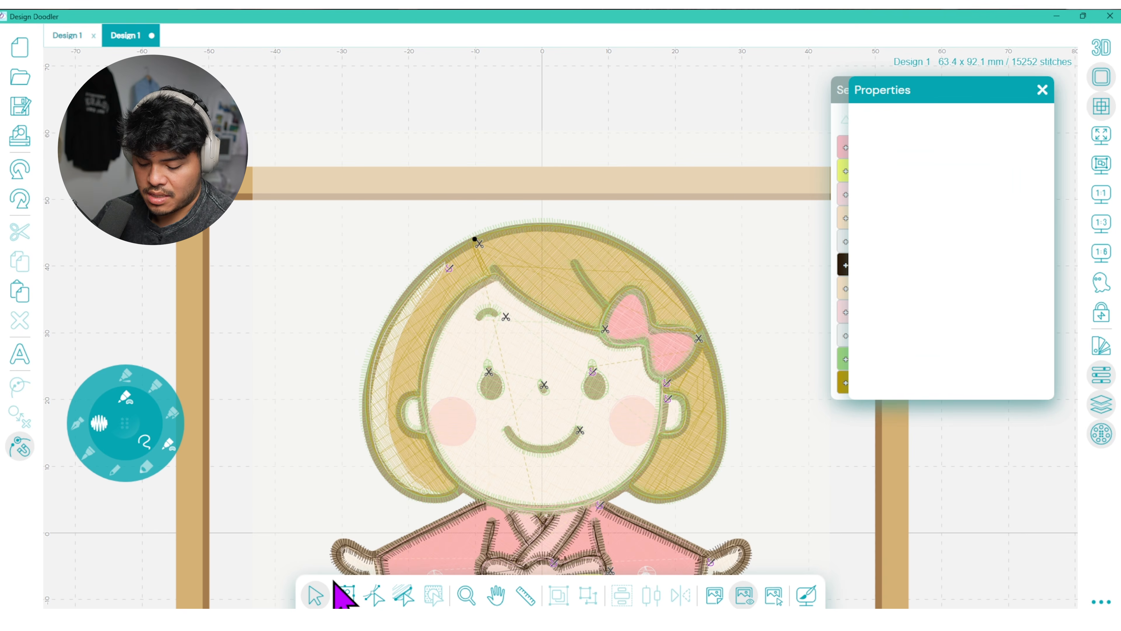
- Set the Tie On command of the right hair fill to Basic
click(703, 474)
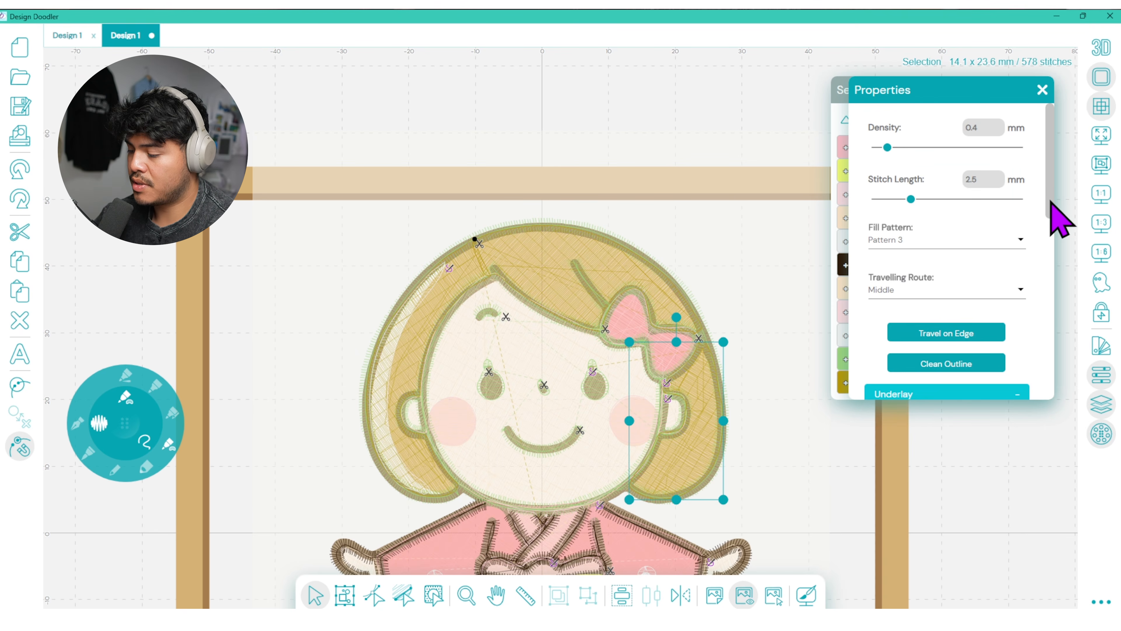
drag(1051, 205, 1052, 354)
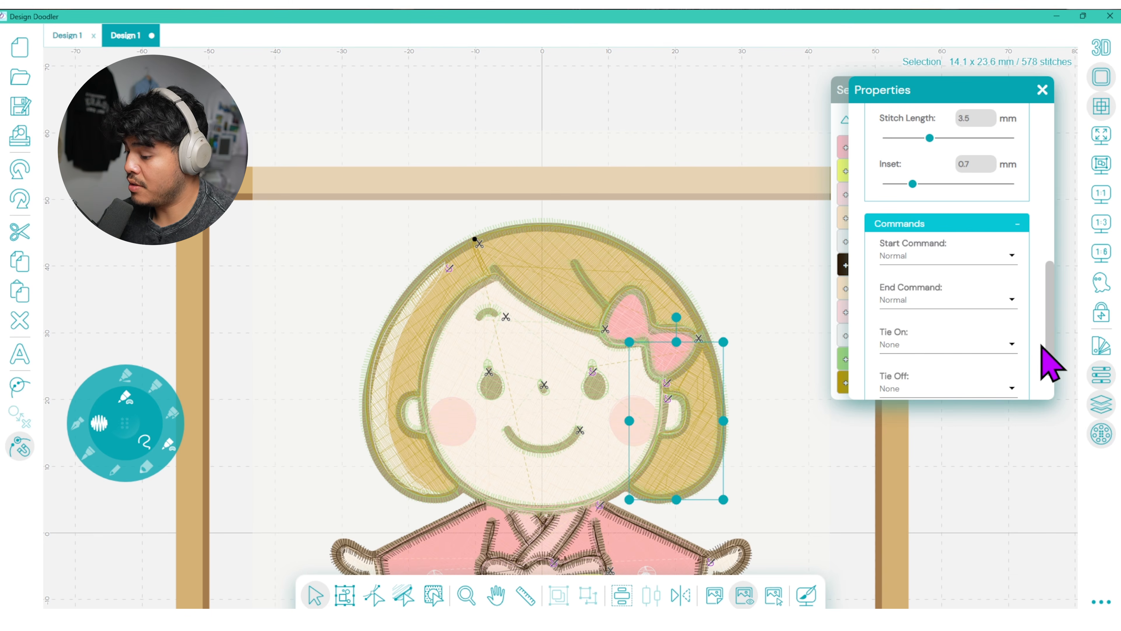
click(967, 332)
click(939, 370)
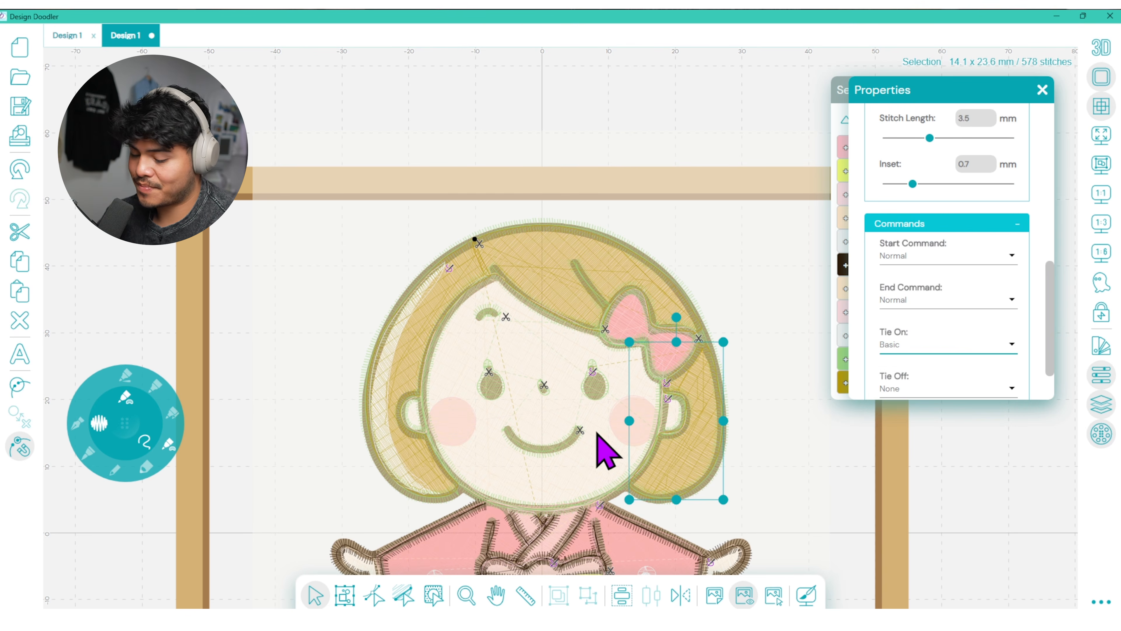
- Set the Tie Off command of the left hair fill to Basic
click(422, 460)
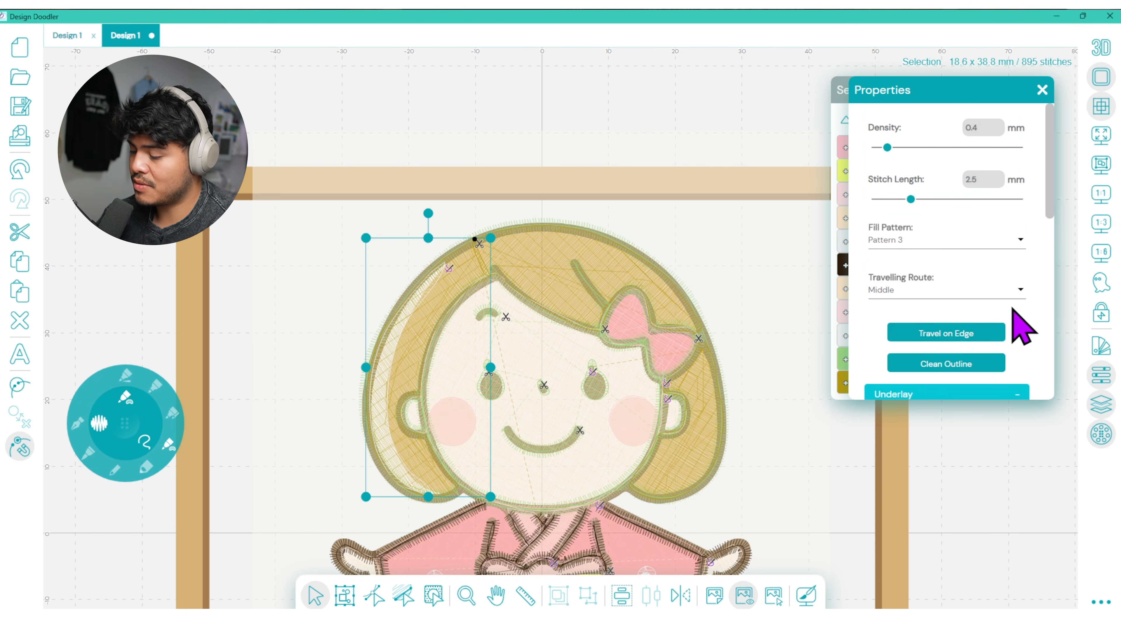
drag(1050, 195, 1051, 353)
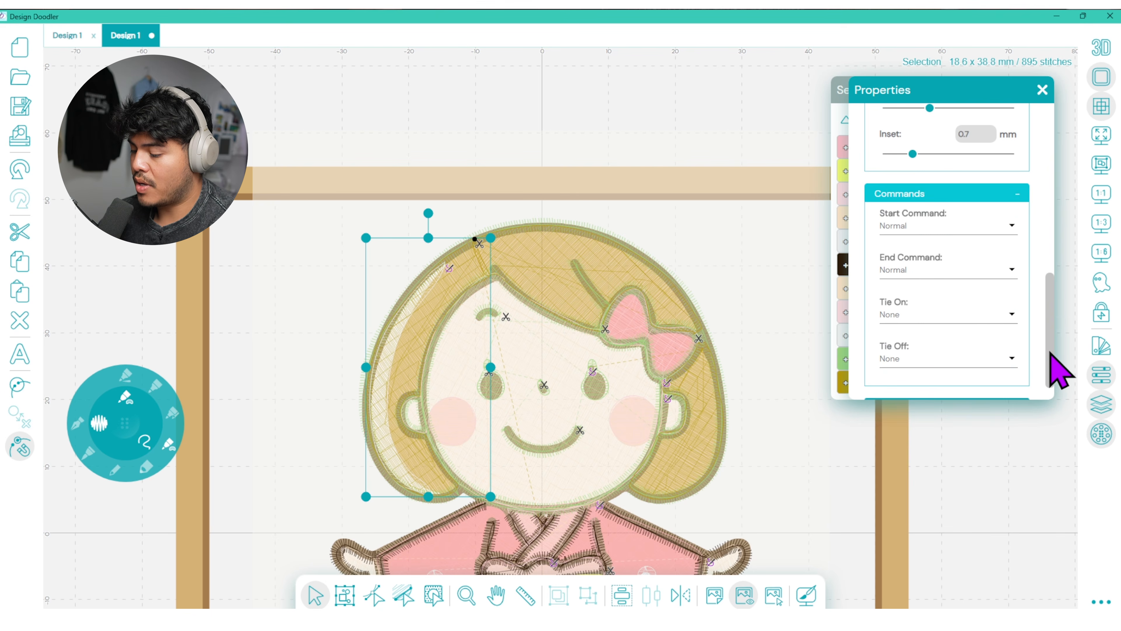
click(966, 358)
click(944, 383)
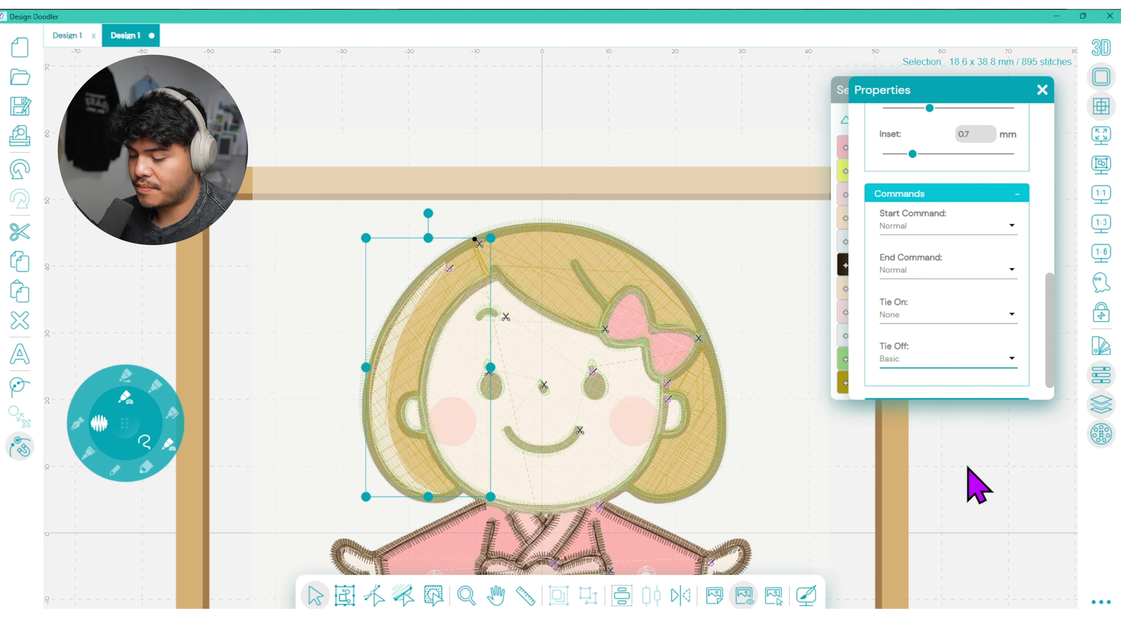
- Move the Brass colour block up in the stitch sequence, directly after the second Linen block
click(979, 489)
click(1042, 89)
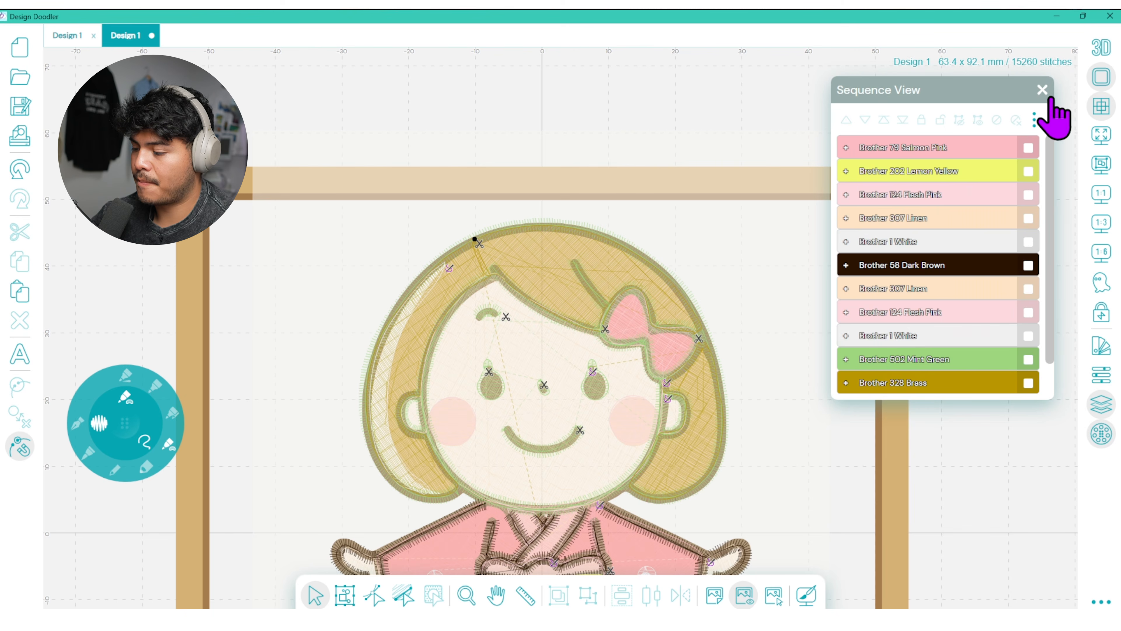
drag(984, 386, 1004, 302)
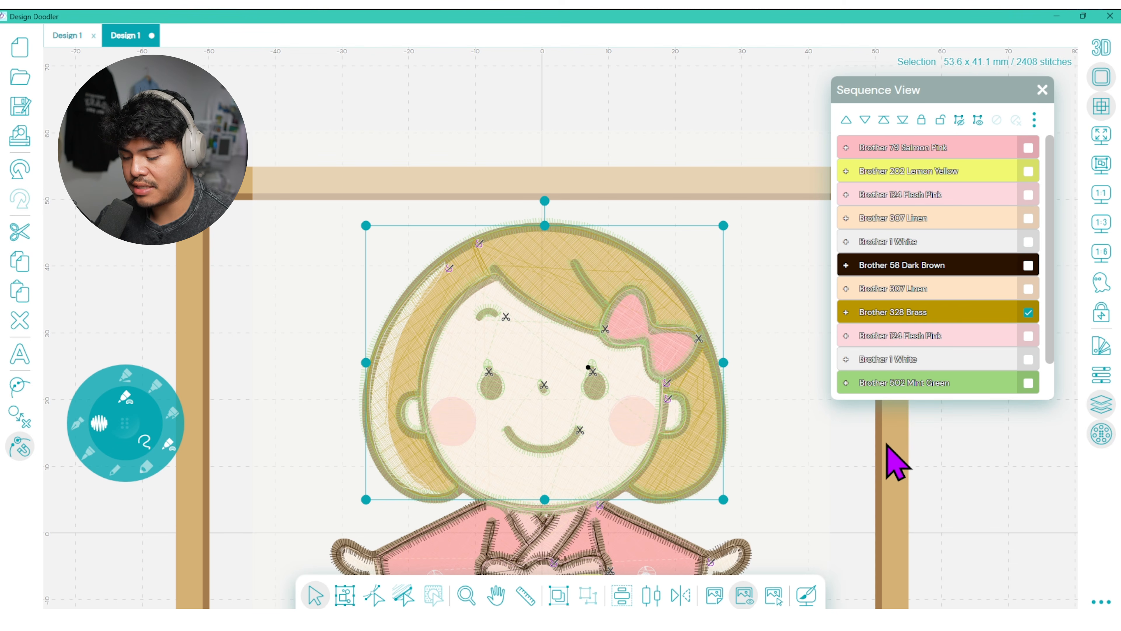
- Recolour the Mint Green head outlines and facial details to dark brown from the thread palette
click(1028, 382)
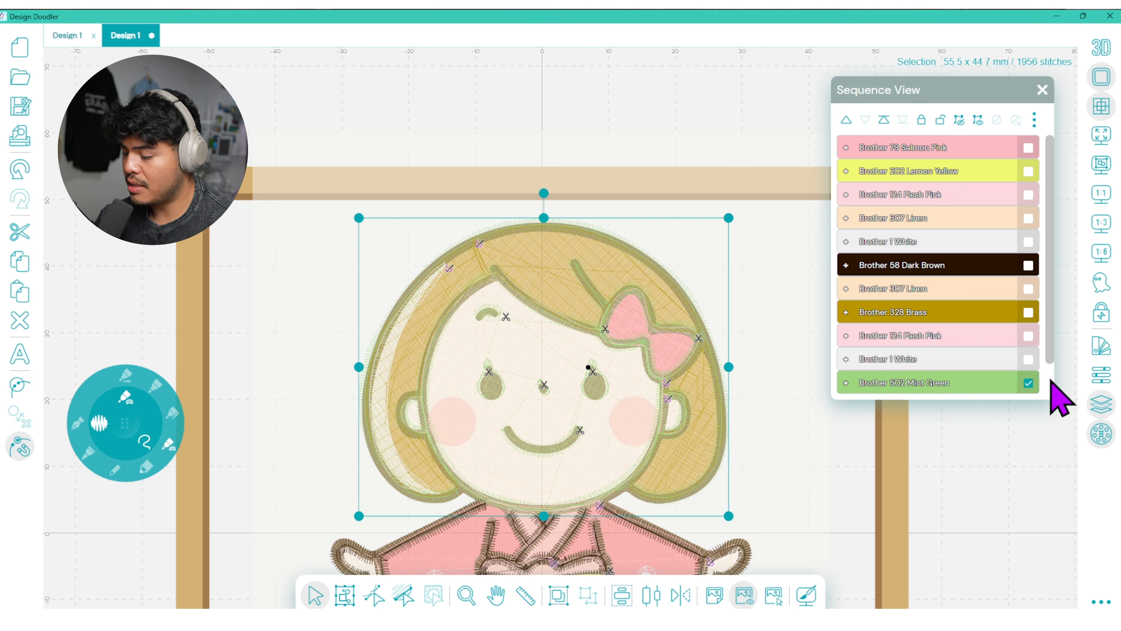
click(1101, 345)
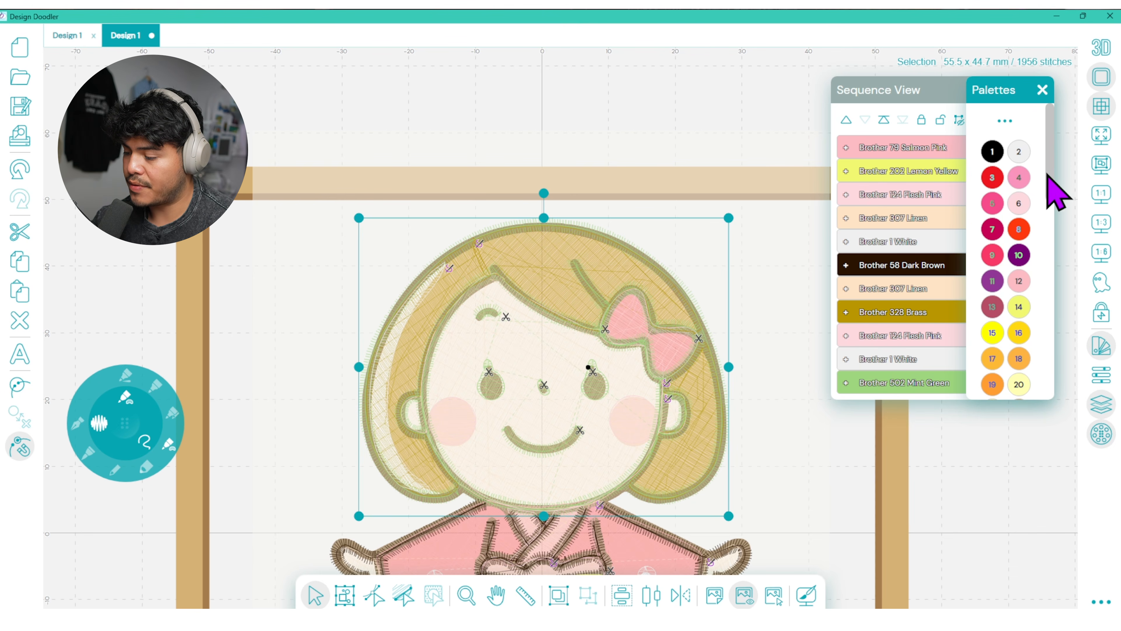
scroll(1047, 176, down, 10)
click(1015, 309)
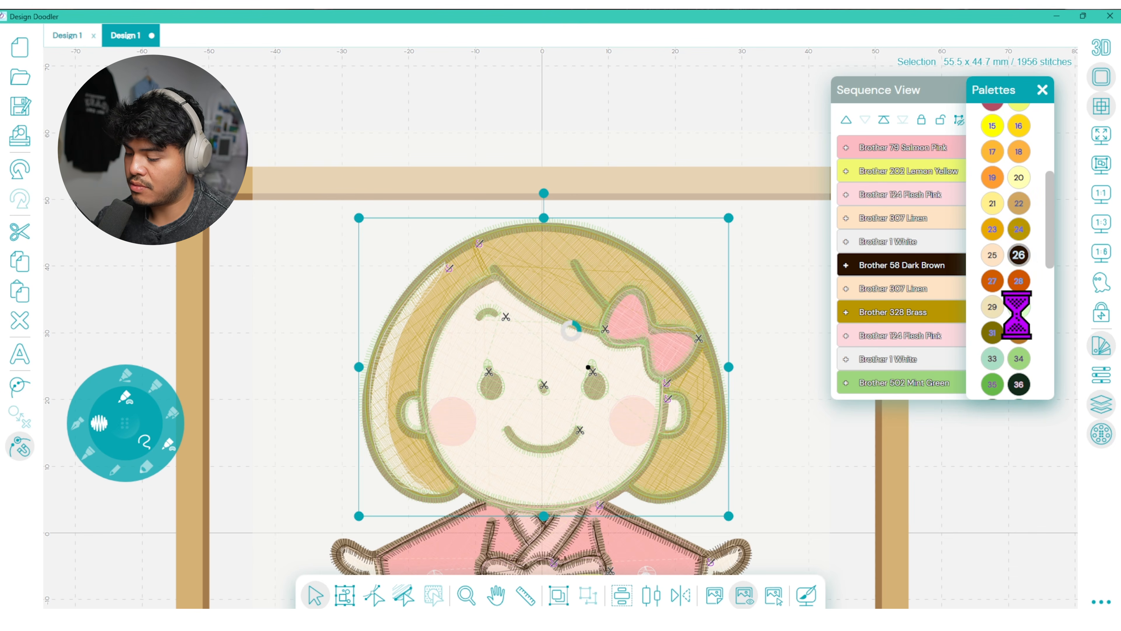
- Close the thread palette and the stitch sequence list
click(992, 431)
click(1042, 90)
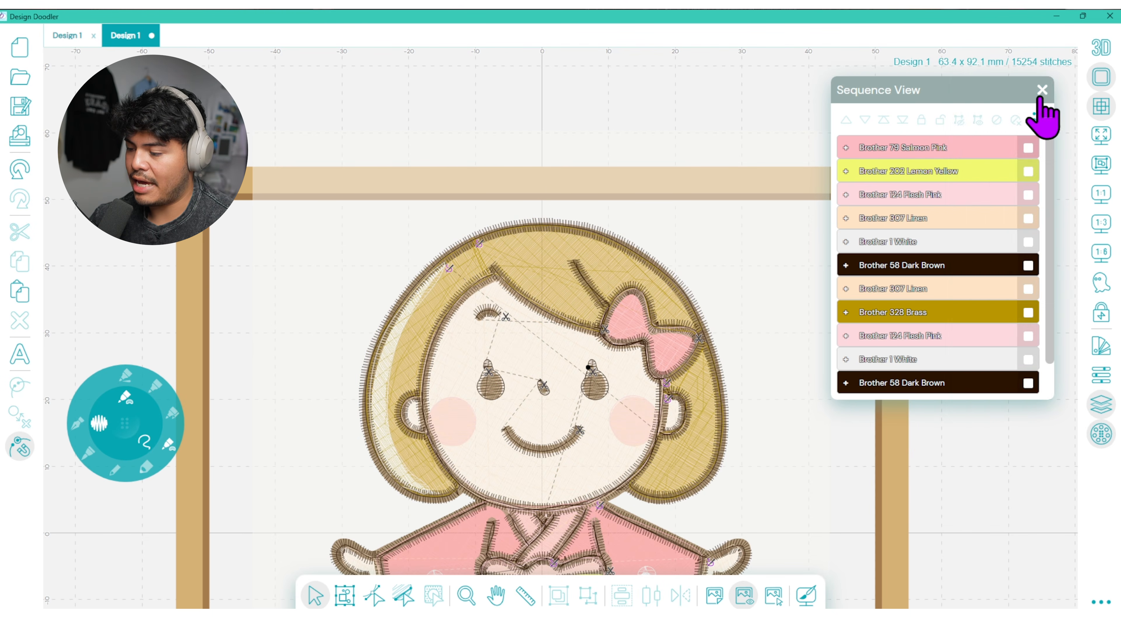
click(1042, 89)
- Fit the whole kimono girl in view and hide the command symbols
drag(514, 582, 633, 304)
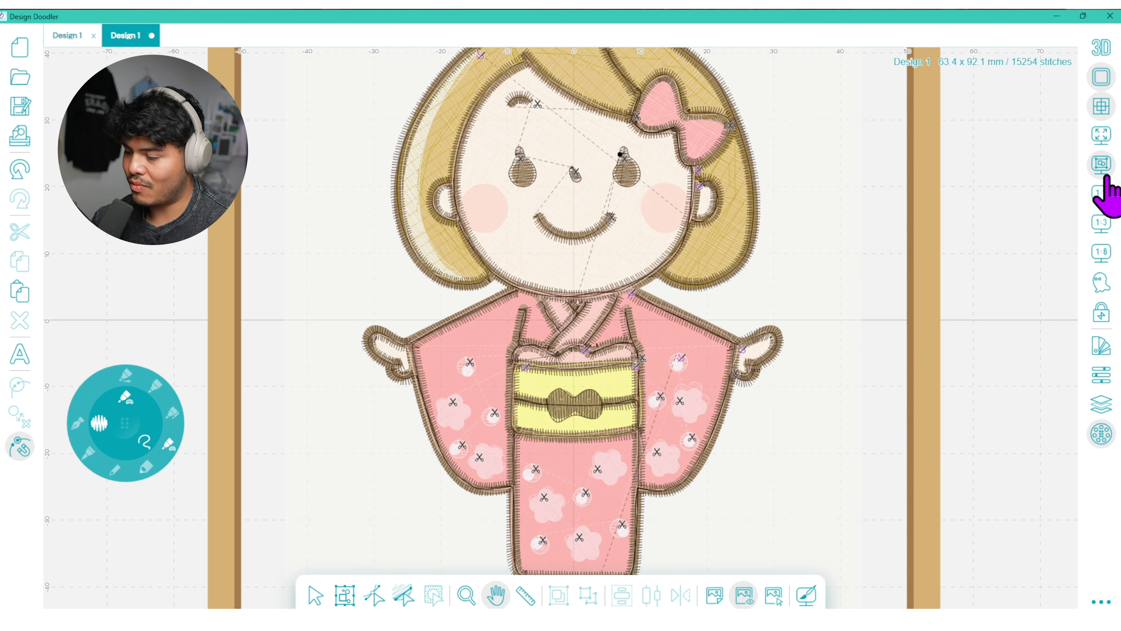
click(1100, 196)
click(466, 592)
click(568, 343)
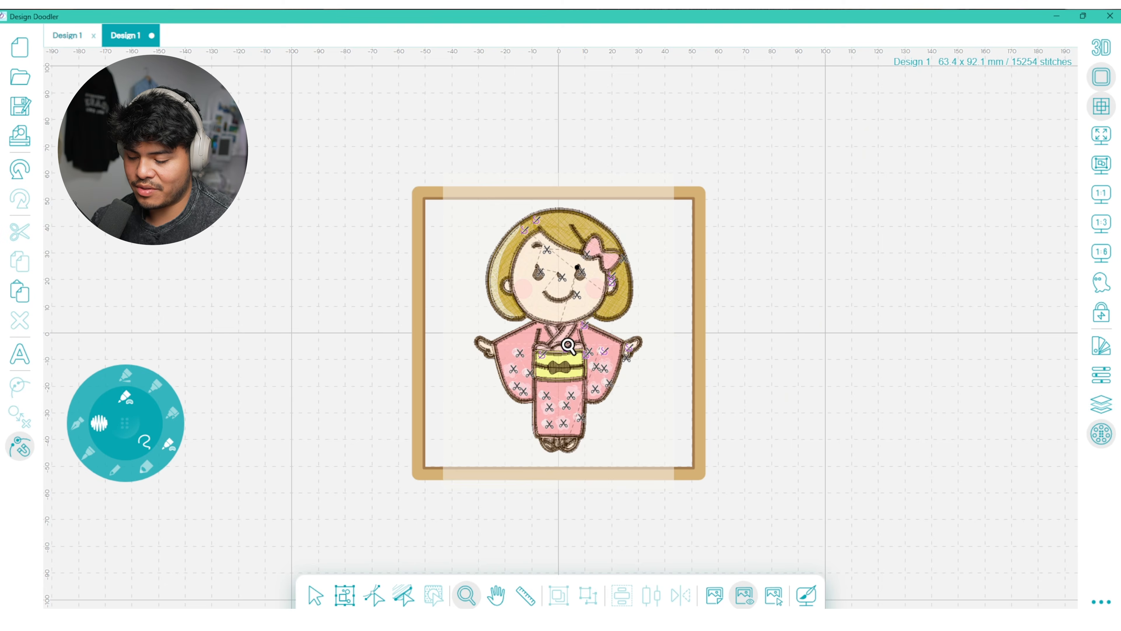
click(1101, 601)
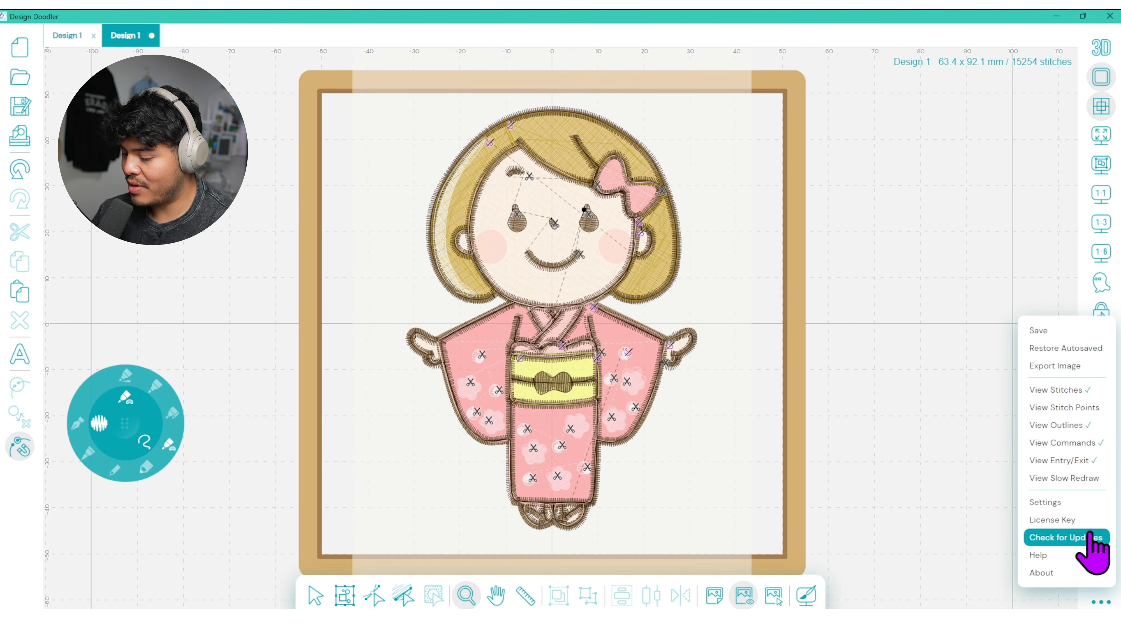
click(1087, 446)
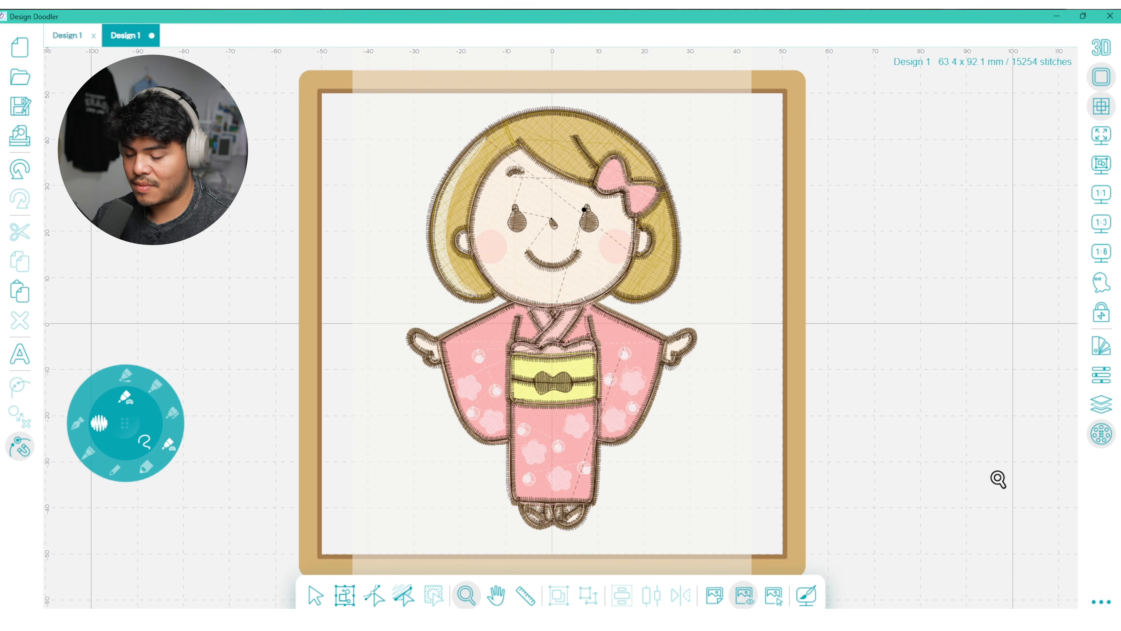
- Display the design in 3D with its outlines and entry/exit markers hidden
click(1100, 48)
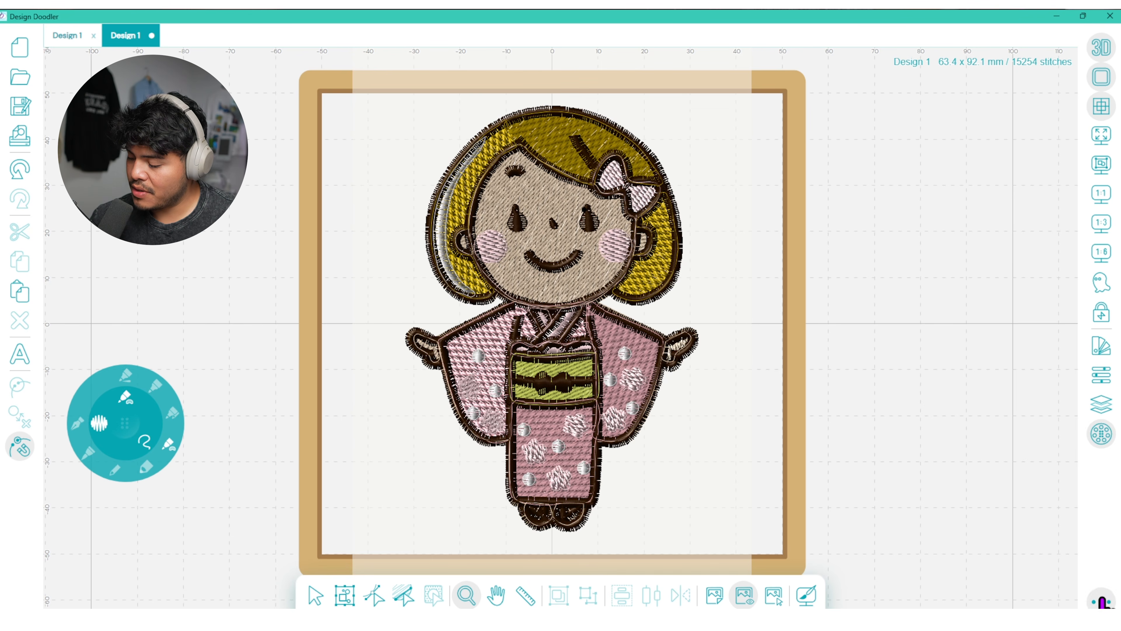
click(1101, 602)
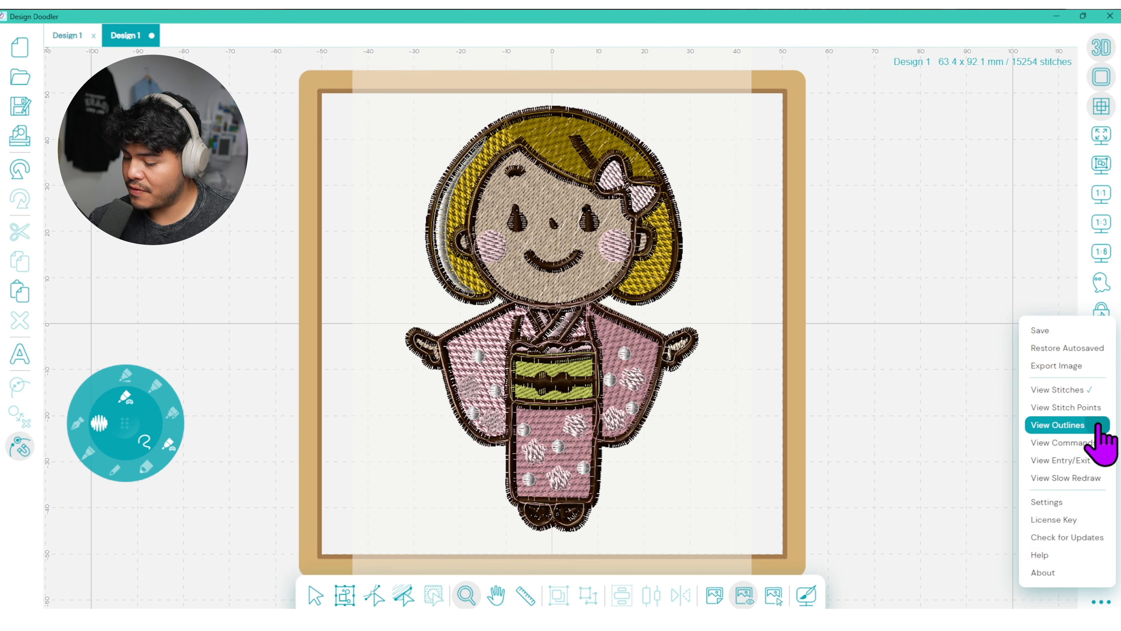
click(1098, 425)
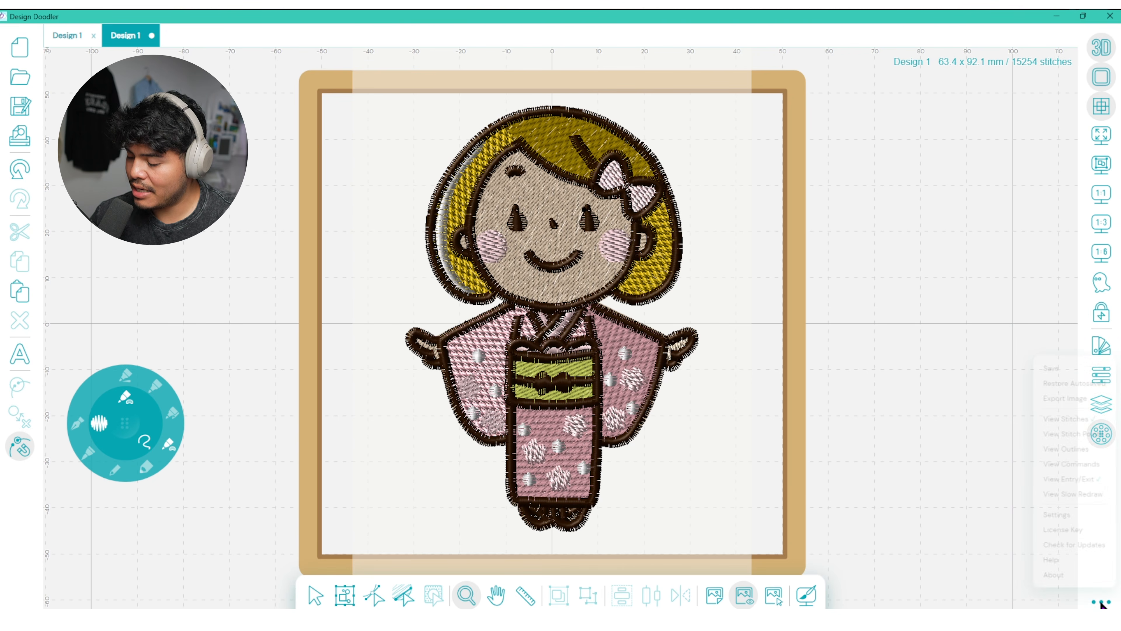
click(1100, 601)
click(1087, 460)
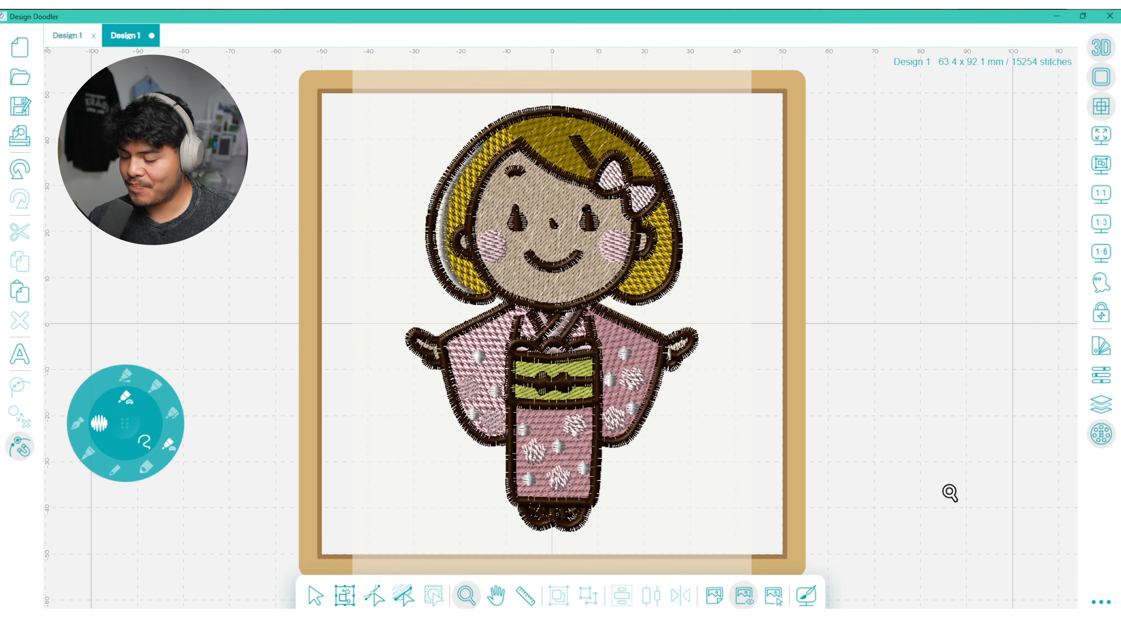
- Play the stitch-out of the whole design with Slow Redraw to check the sewing order
click(1100, 601)
click(1068, 476)
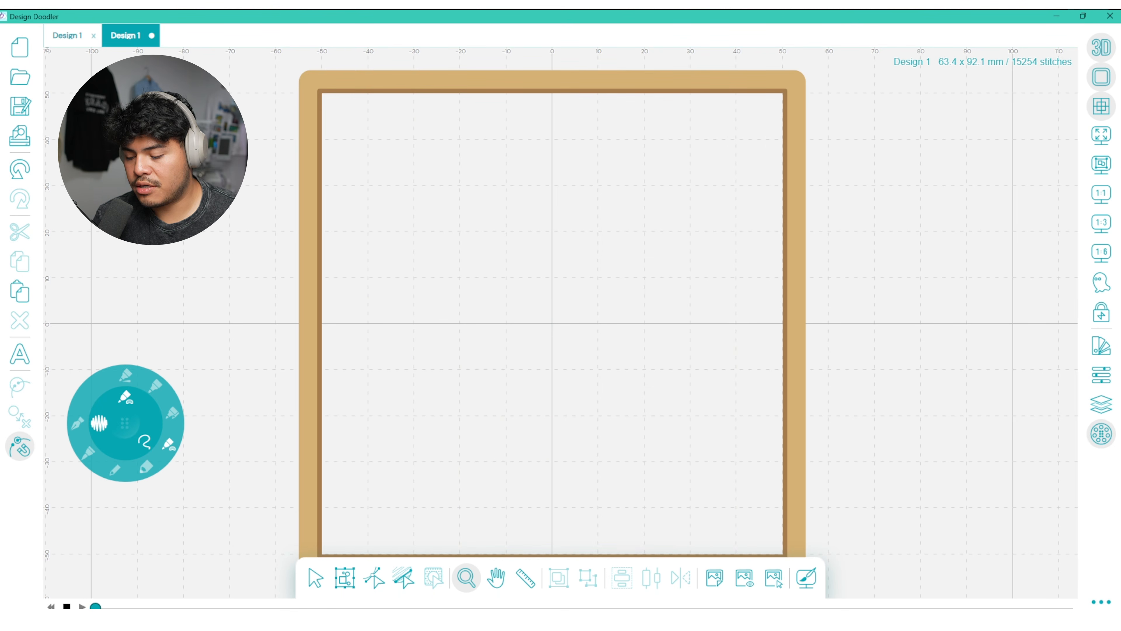
click(82, 606)
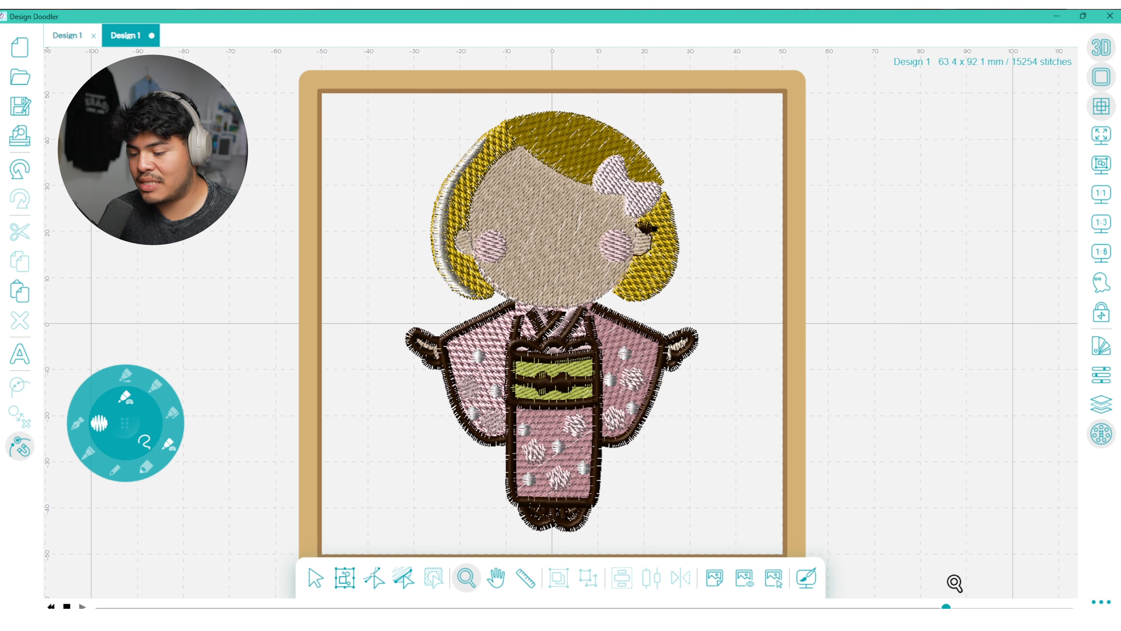
drag(966, 583, 1100, 603)
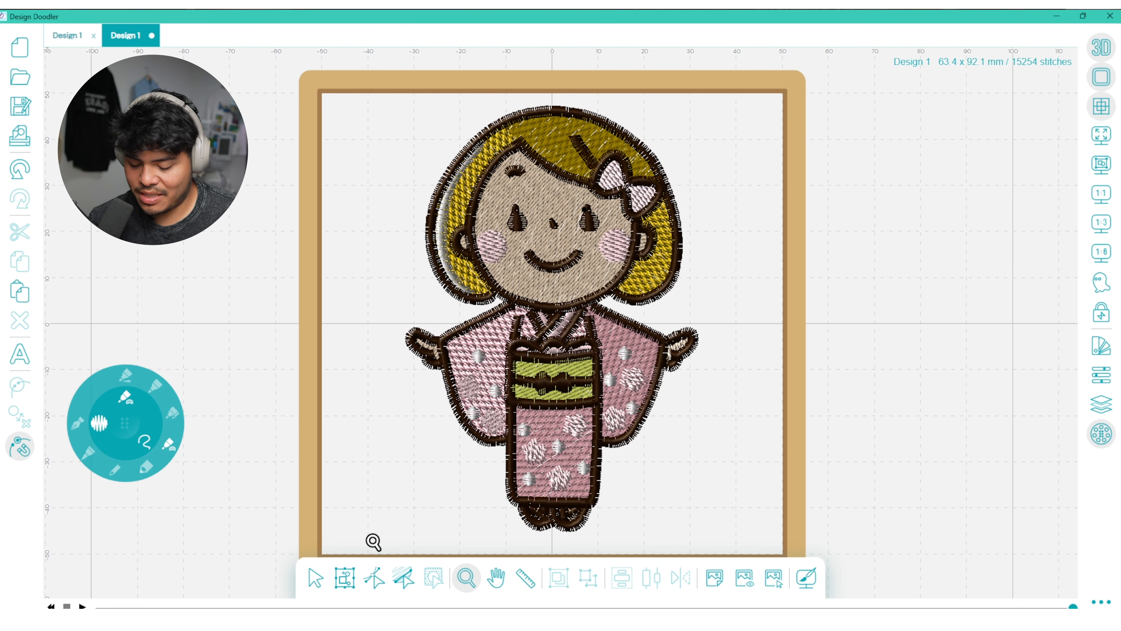
- Show the entry/exit markers and move the right hair fill's start point up beside the bow's right edge
click(316, 576)
click(665, 270)
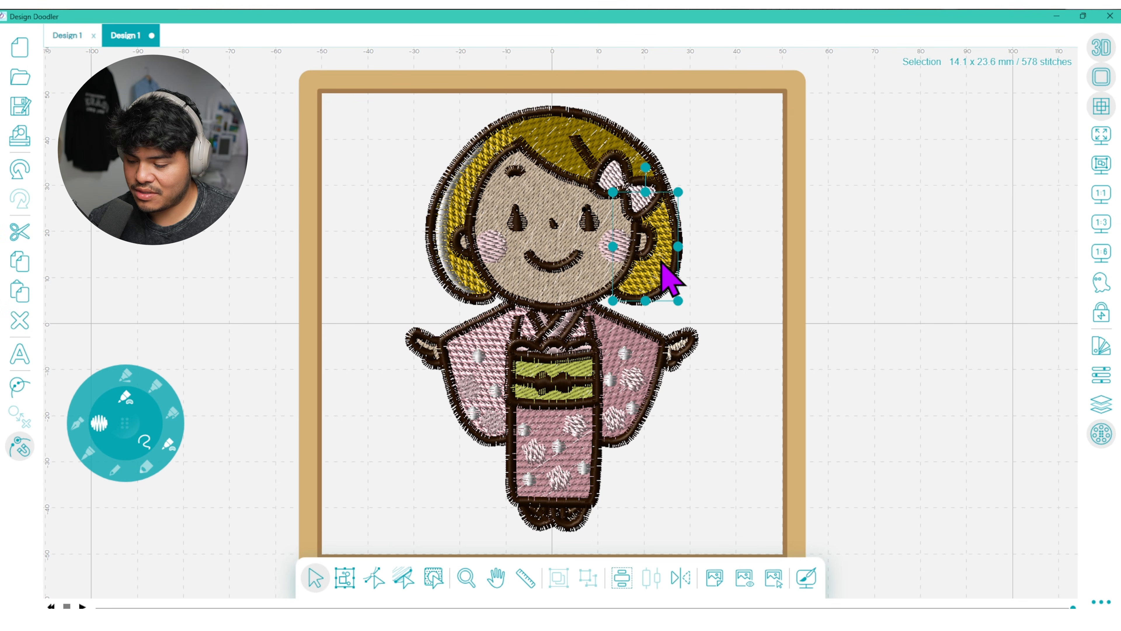
click(374, 575)
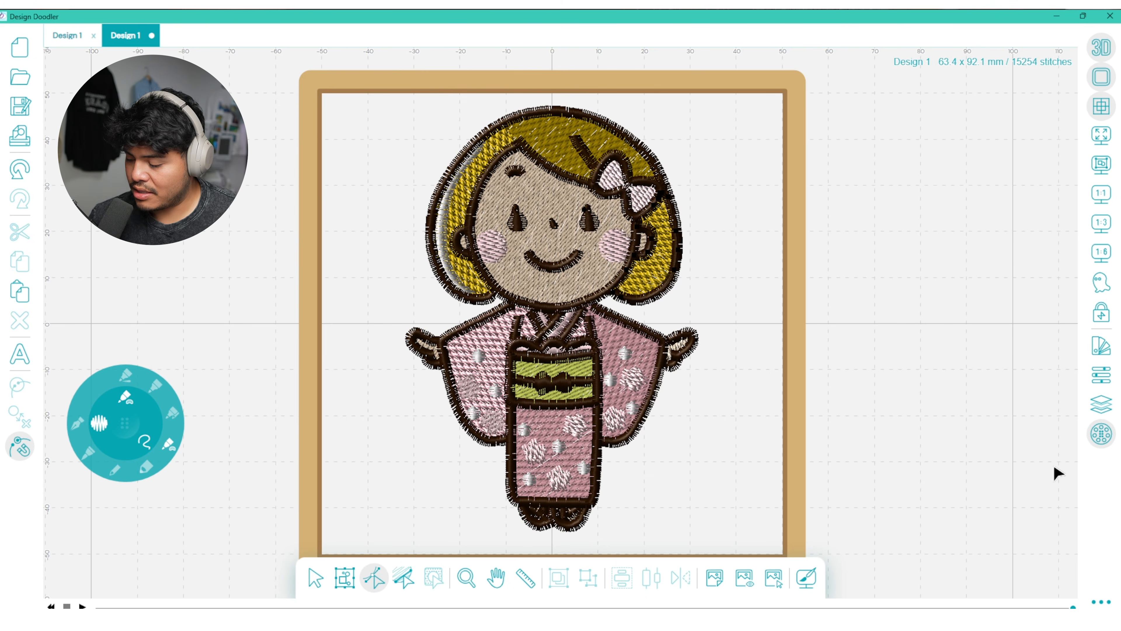
click(1103, 601)
click(1093, 461)
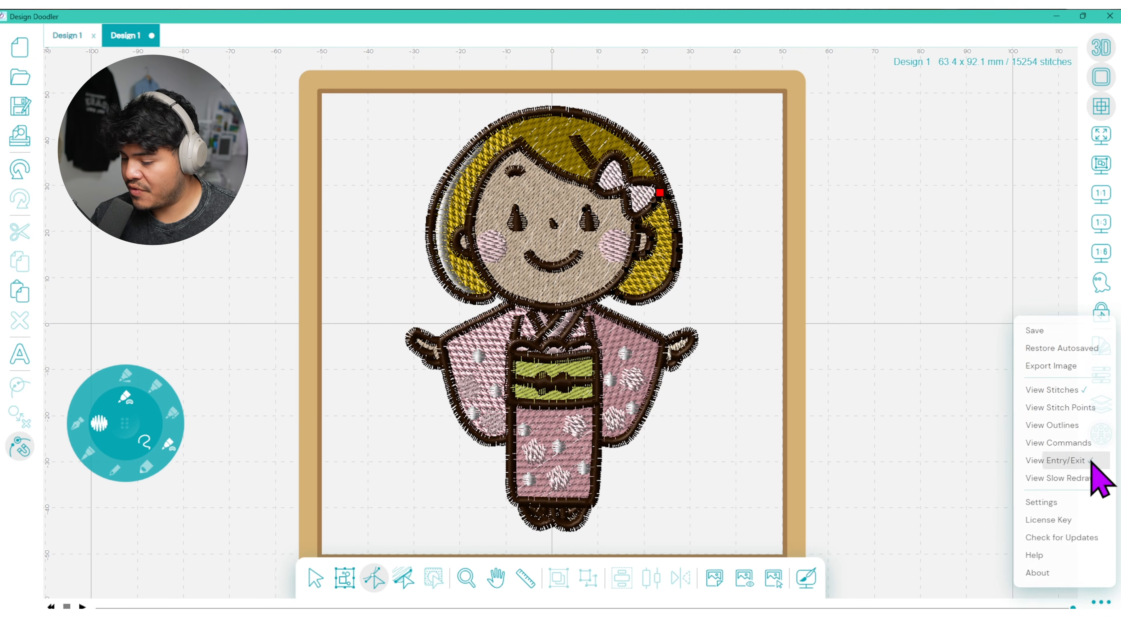
drag(641, 228, 665, 192)
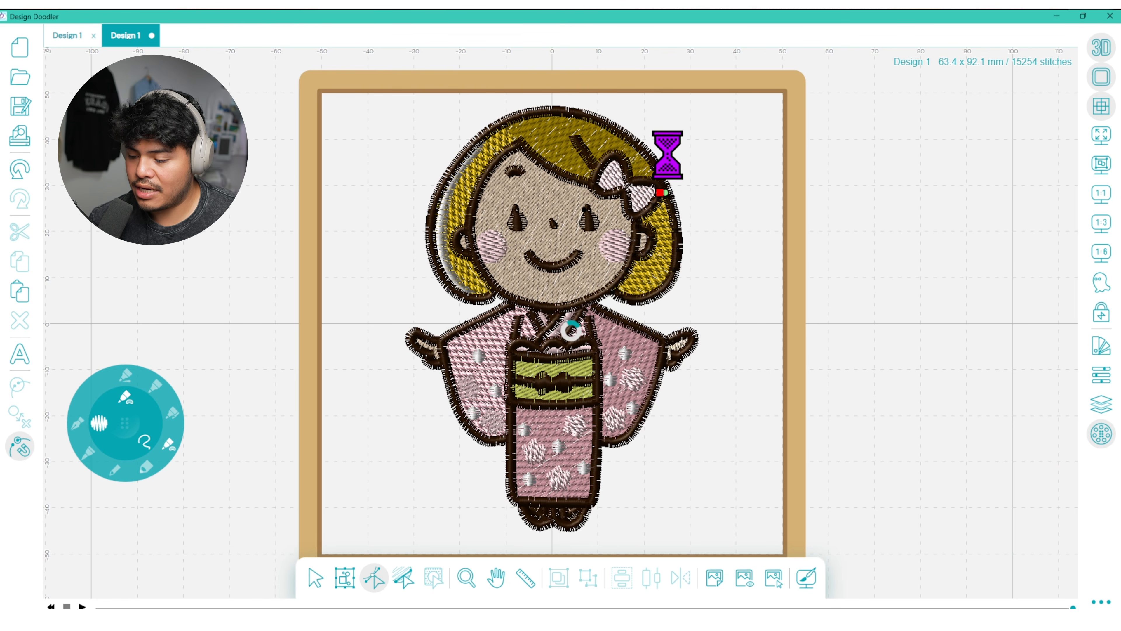
- Reposition the top hair fill's entry and exit points toward its junctions with the right and left hair fills
click(625, 138)
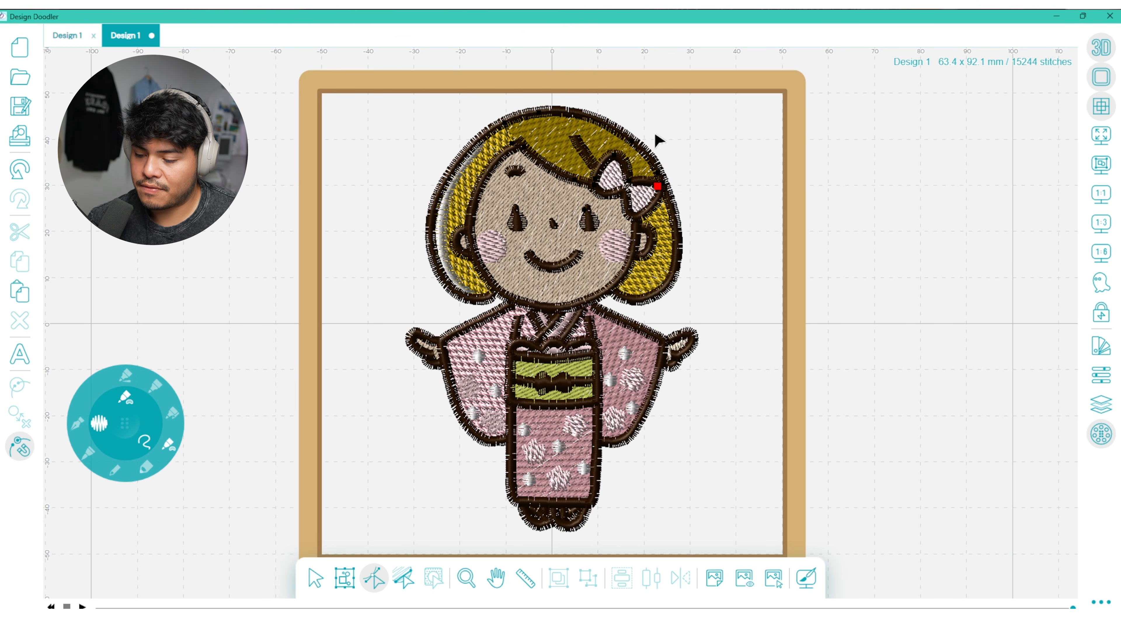
click(315, 577)
click(570, 152)
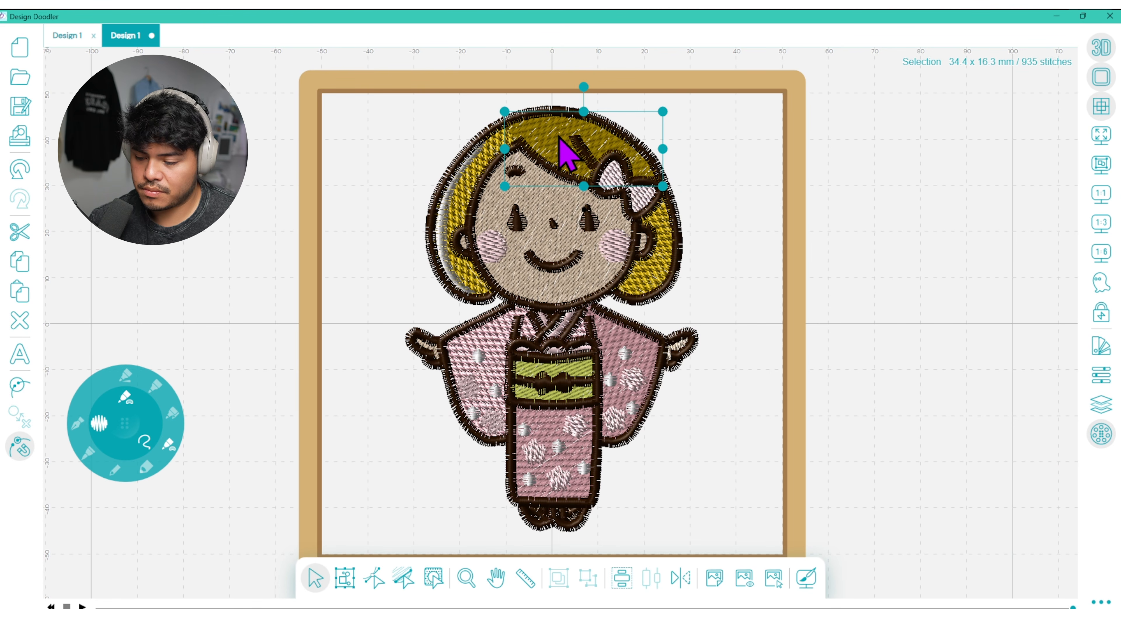
click(380, 568)
click(678, 159)
click(496, 150)
click(507, 119)
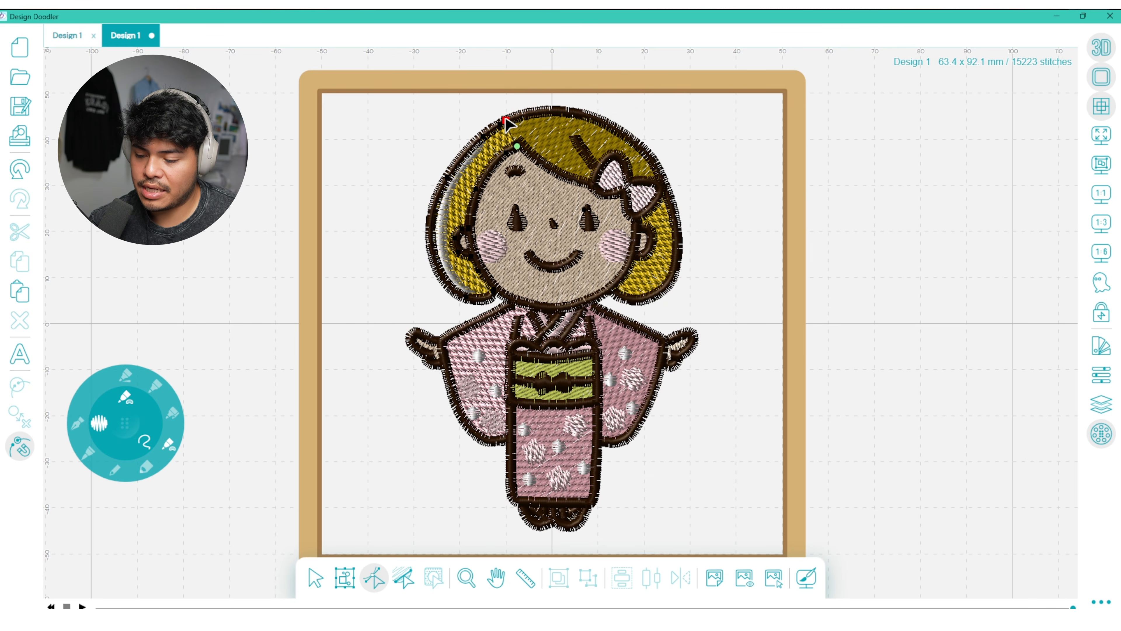
click(502, 262)
click(315, 577)
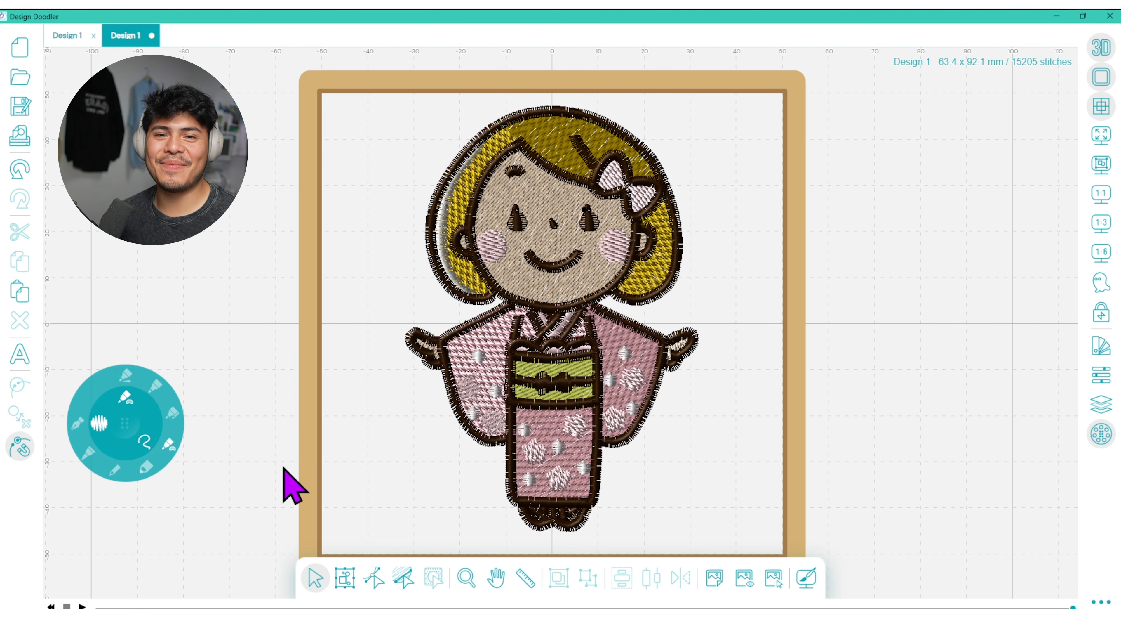
- Save the design as Design 1 in the Embroidery Legacy Files (JDX) format
click(19, 106)
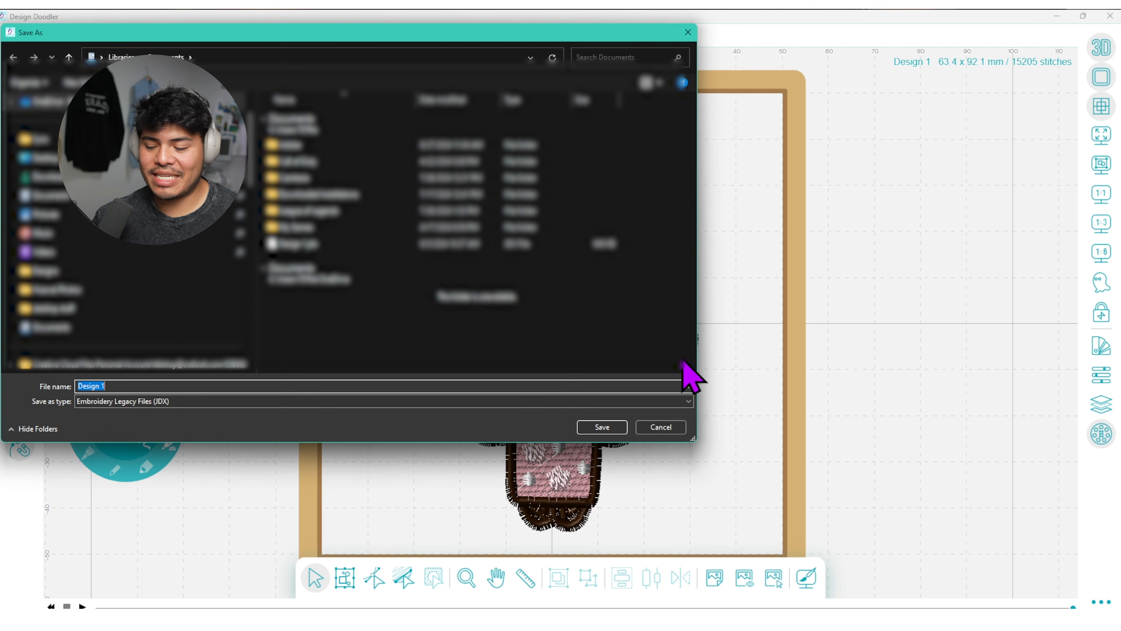
click(604, 428)
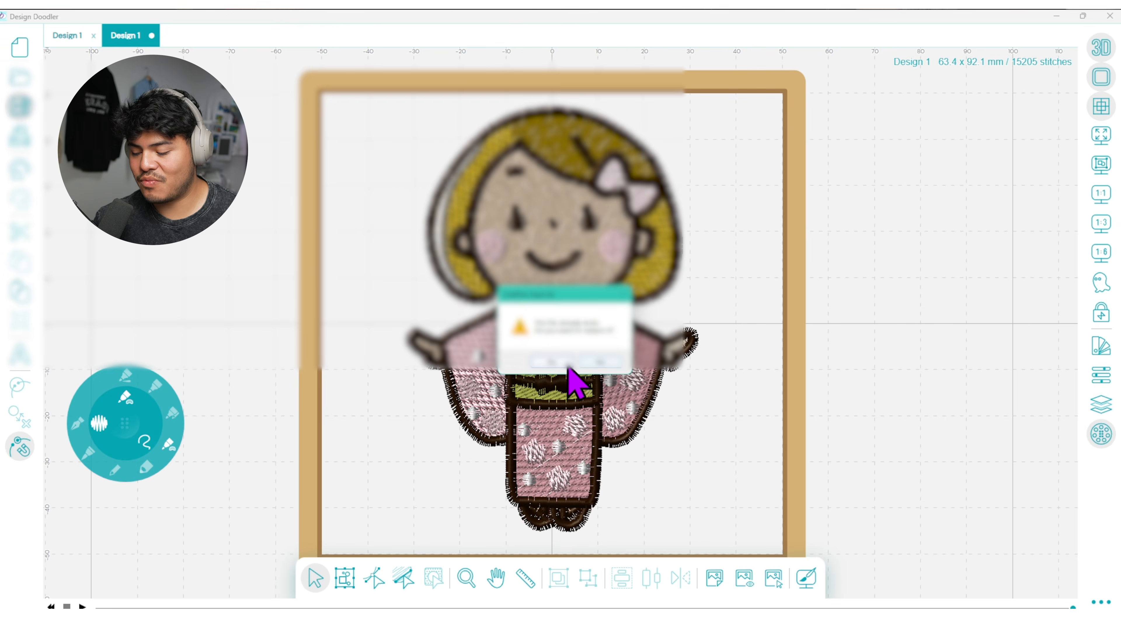